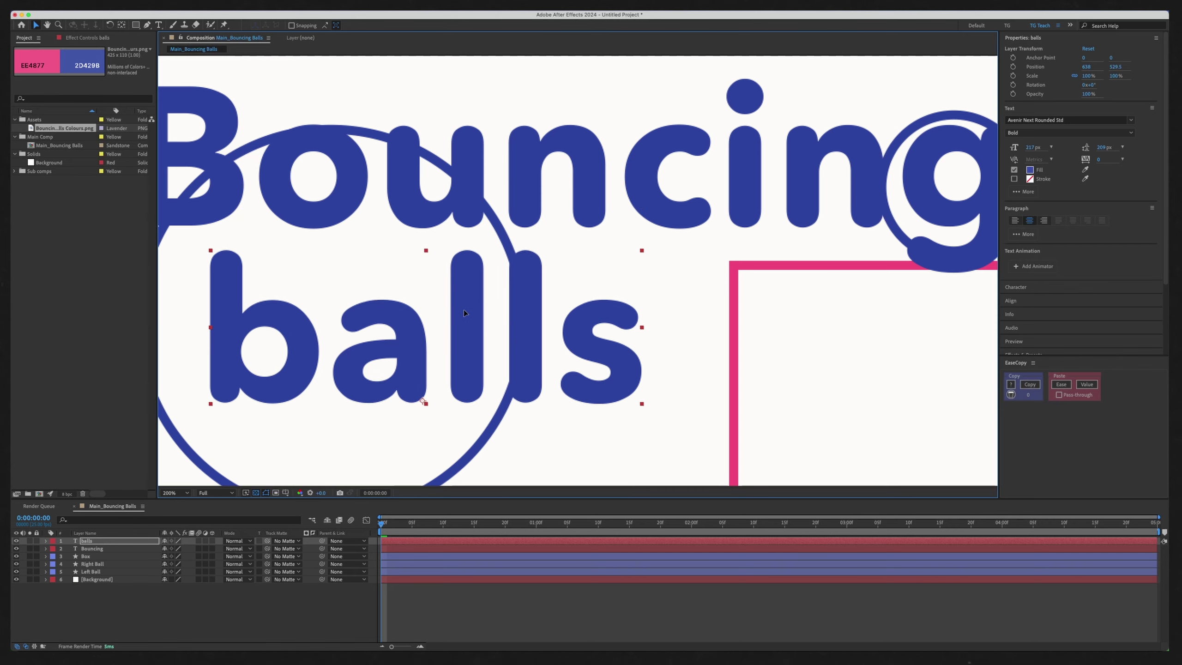
Step: Reposition the balls text beneath the word Bouncing so the two lines nest together, at about 707, 531
{"action": "key", "text": "comma"}
{"action": "key", "text": "comma"}
{"action": "key", "text": "comma"}
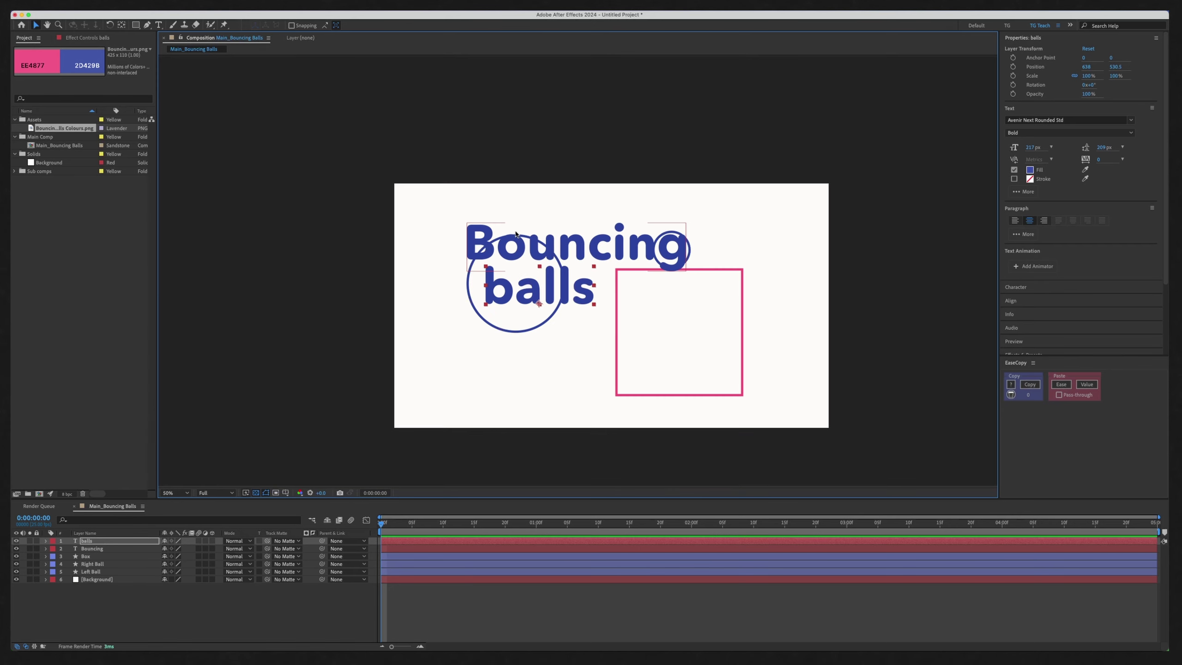
{"action": "key", "text": "period"}
{"action": "key", "text": "period"}
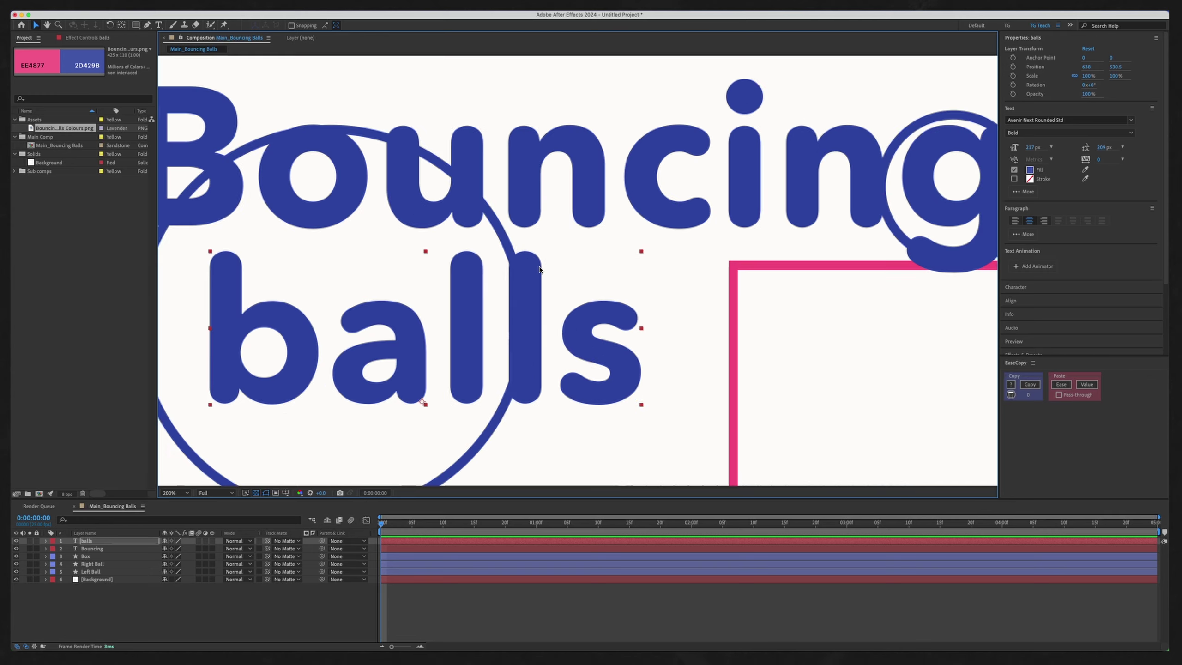
{"action": "key", "text": "period"}
{"action": "left_click_drag", "start_coordinate": [446, 292], "coordinate": [578, 212]}
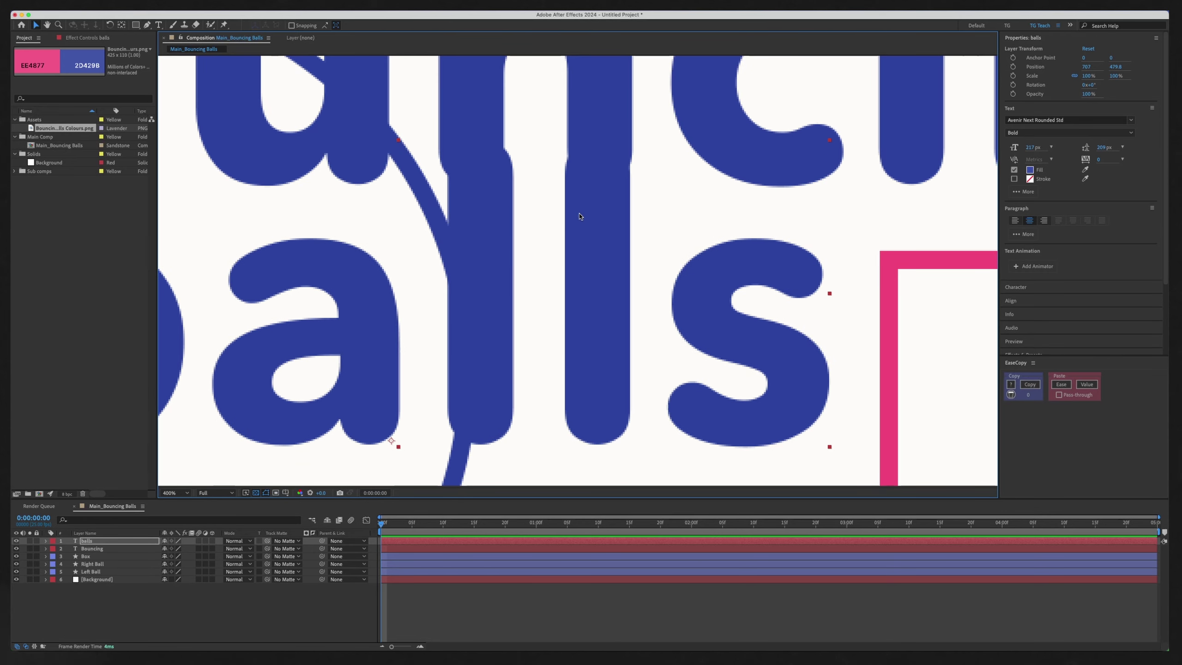
{"action": "left_click_drag", "start_coordinate": [589, 272], "coordinate": [585, 365]}
{"action": "key", "text": "comma"}
{"action": "key", "text": "comma"}
{"action": "key", "text": "comma"}
{"action": "key", "text": "period"}
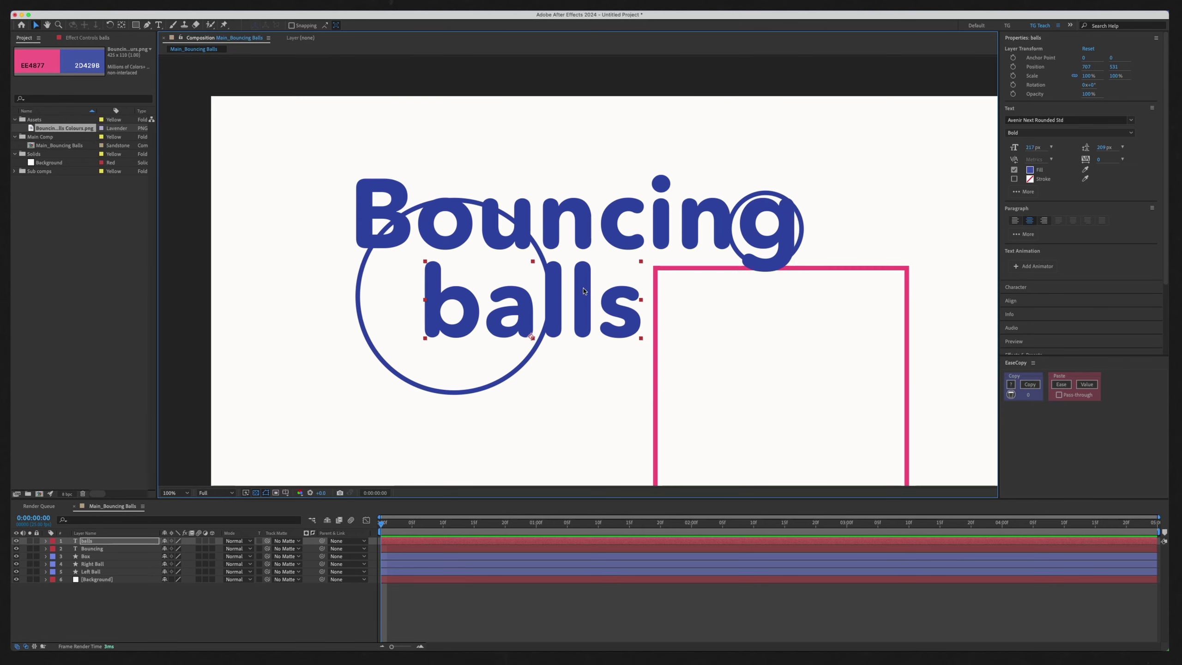
Step: Arrange the shapes: move the pink box down and right, the small ball just above it, and the large ball below the balls text
{"action": "key", "text": "comma"}
{"action": "left_click", "coordinate": [695, 378]}
{"action": "left_click_drag", "start_coordinate": [695, 379], "coordinate": [712, 330]}
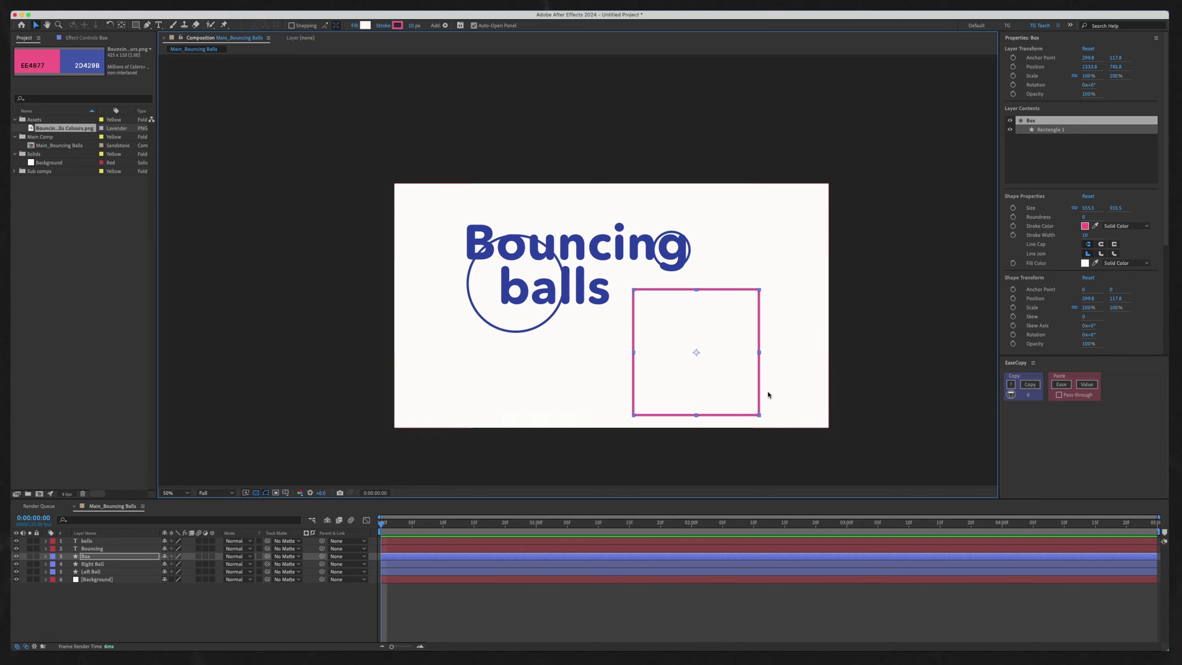
{"action": "left_click", "coordinate": [710, 255]}
{"action": "left_click_drag", "start_coordinate": [709, 255], "coordinate": [694, 276]}
{"action": "key", "text": "super+z"}
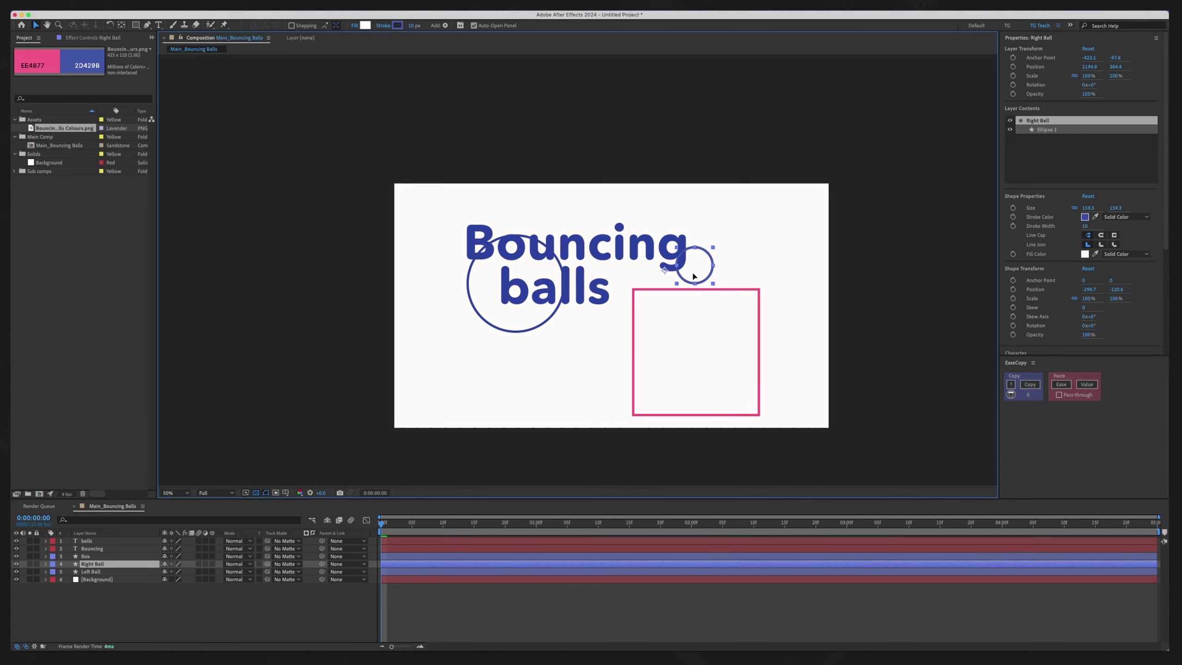
{"action": "left_click_drag", "start_coordinate": [502, 319], "coordinate": [520, 379]}
{"action": "left_click", "coordinate": [122, 598]}
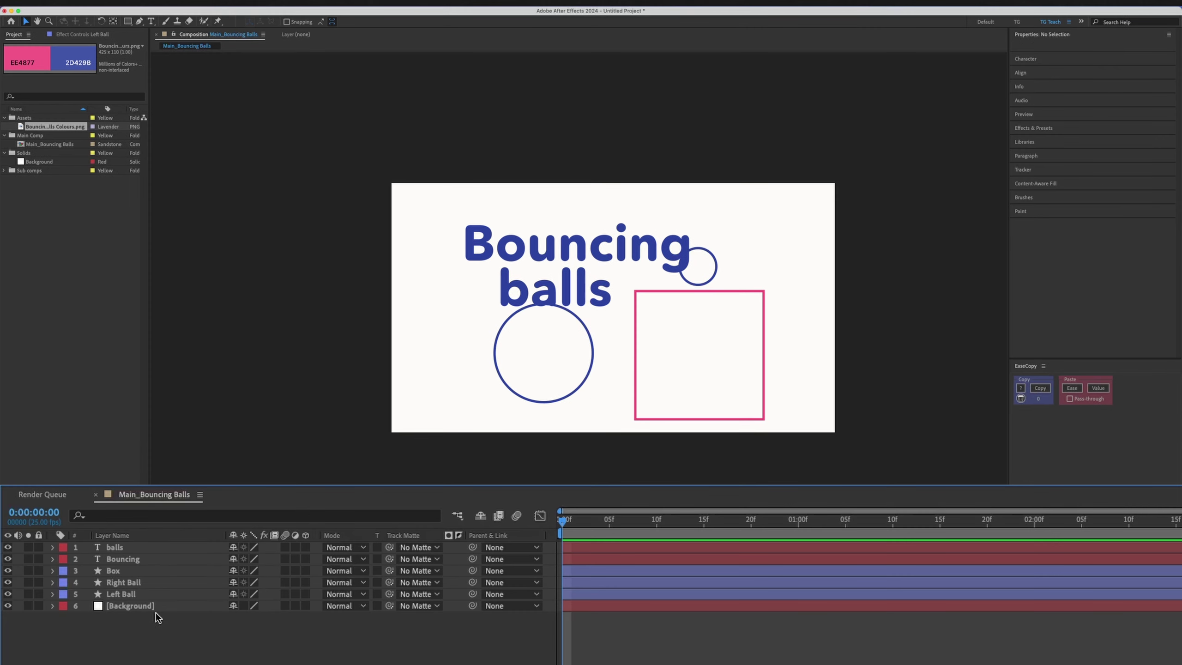
Step: Reorder the layers so both text layers sit directly above Background and Box lies between Right Ball and Left Ball
{"action": "left_click", "coordinate": [151, 558]}
{"action": "left_click", "coordinate": [142, 549], "text": "shift"}
{"action": "left_click_drag", "start_coordinate": [142, 550], "coordinate": [145, 602]}
{"action": "left_click", "coordinate": [164, 639]}
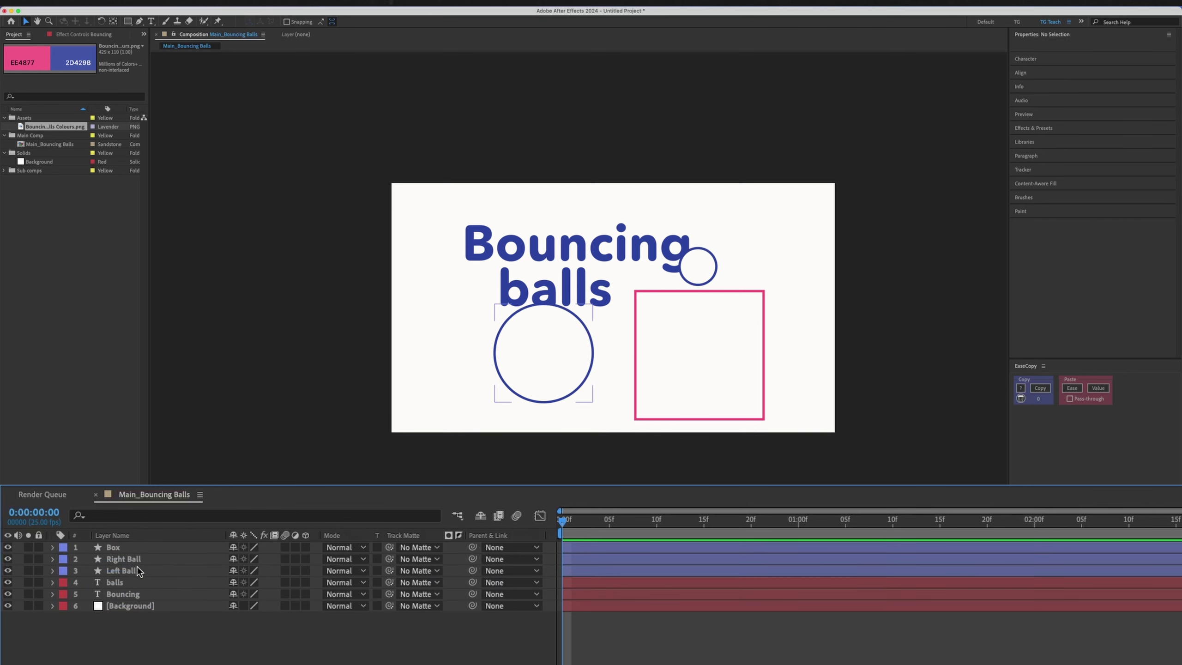
{"action": "left_click_drag", "start_coordinate": [127, 548], "coordinate": [132, 569]}
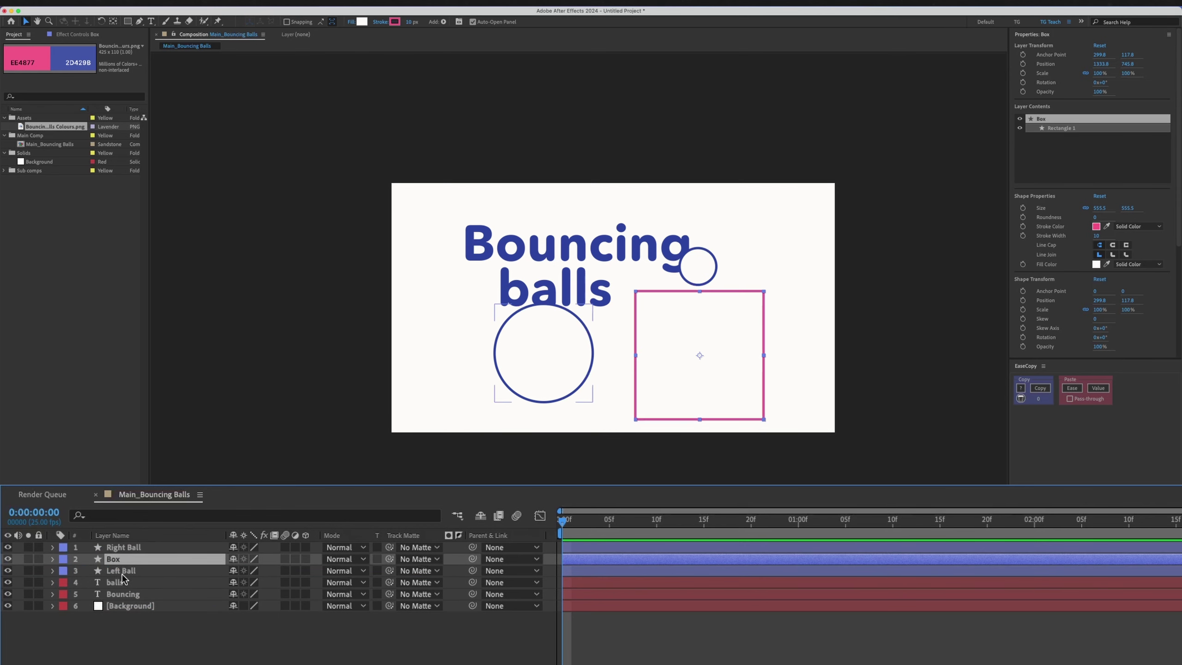
{"action": "left_click", "coordinate": [210, 652]}
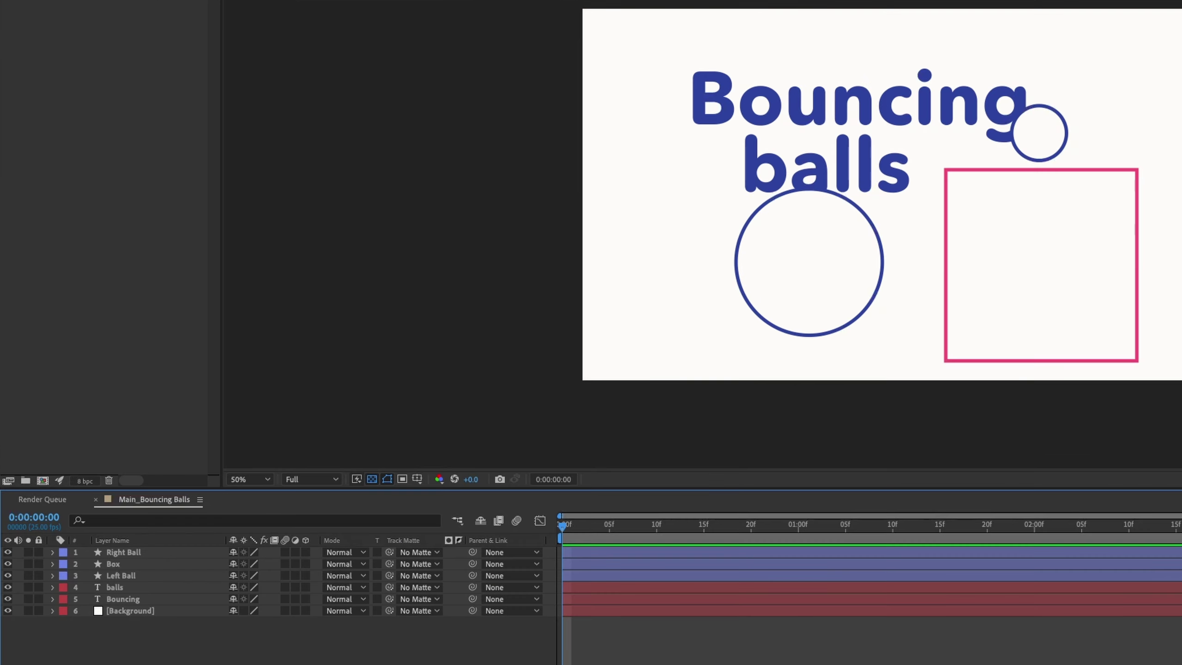
Step: Pre-compose the Right Ball layer under the name Right Ball, moving all attributes into the new composition
{"action": "right_click", "coordinate": [116, 541]}
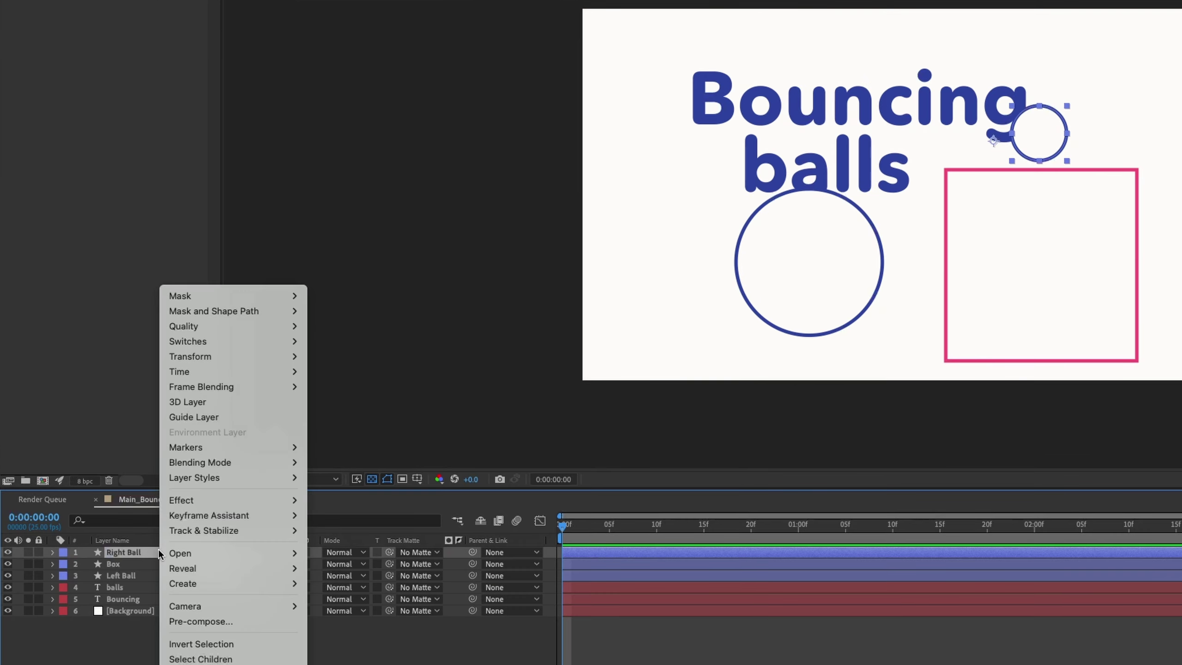
{"action": "left_click", "coordinate": [251, 623]}
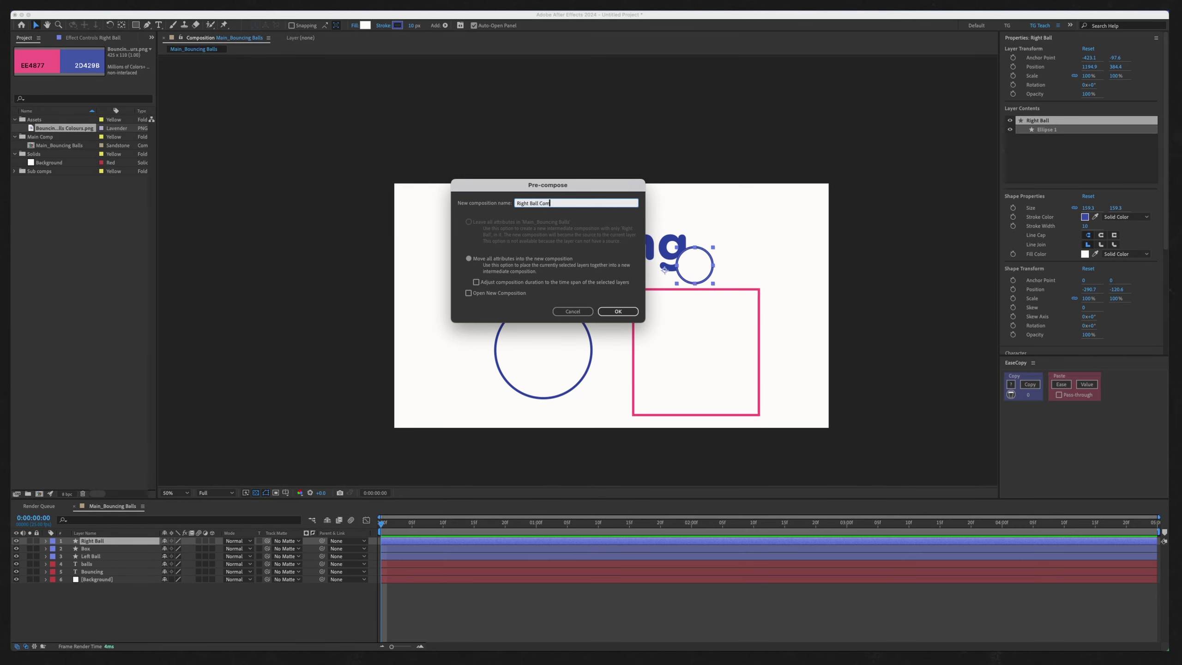
{"action": "key", "text": "Return"}
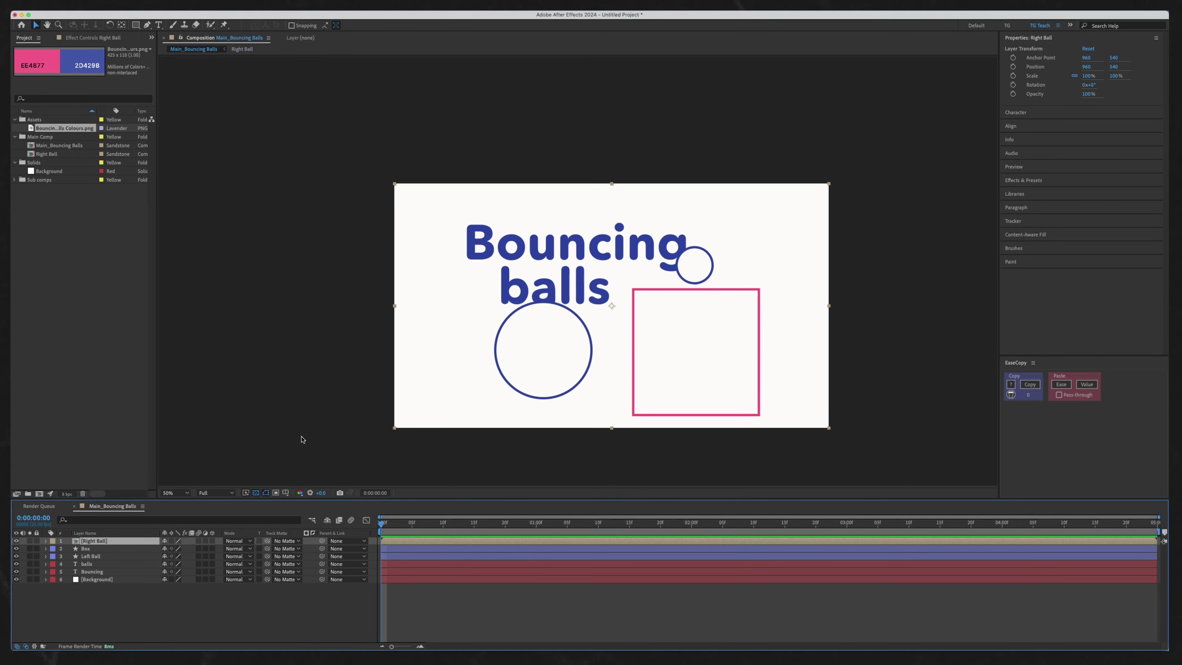
Step: Pre-compose the Box and Left Ball layers separately, naming the new compositions Box and Left Ball
{"action": "left_click", "coordinate": [107, 551]}
{"action": "key", "text": "super+shift+c"}
{"action": "type", "text": "Box"}
{"action": "key", "text": "Return"}
{"action": "left_click", "coordinate": [109, 557]}
{"action": "key", "text": "super+shift+c"}
{"action": "type", "text": "Left Ball"}
{"action": "key", "text": "Return"}
{"action": "left_click", "coordinate": [110, 565]}
{"action": "left_click", "coordinate": [111, 572]}
{"action": "left_click", "coordinate": [110, 564]}
{"action": "left_click", "coordinate": [110, 572]}
{"action": "left_click", "coordinate": [109, 566]}
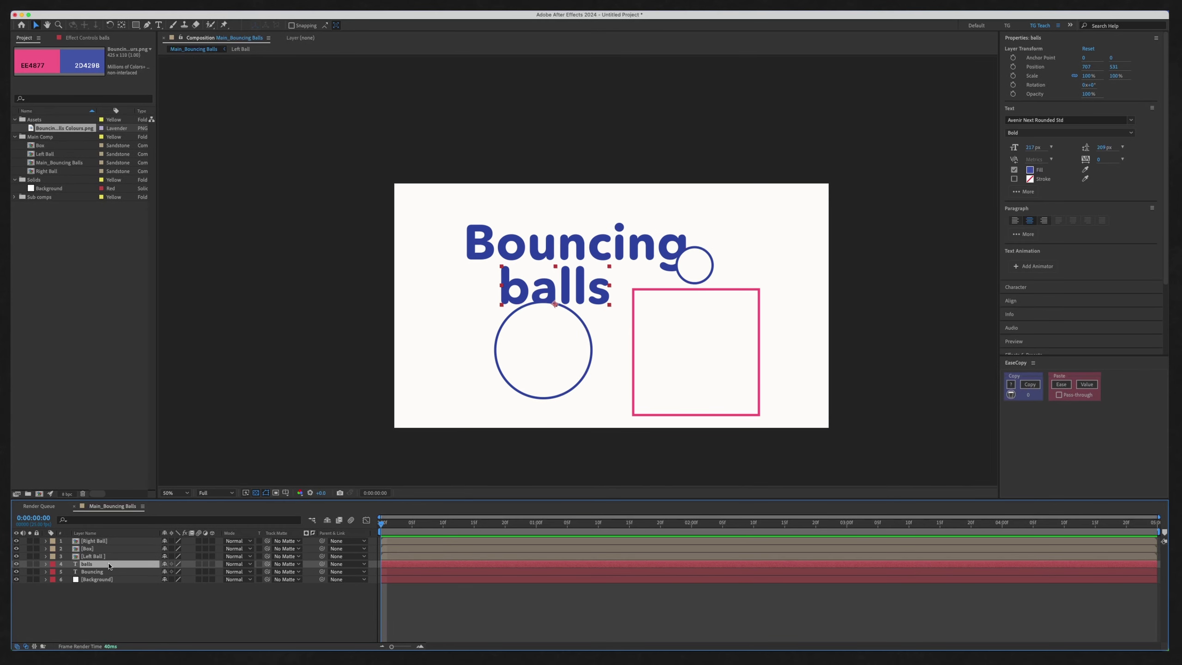
{"action": "left_click", "coordinate": [107, 619]}
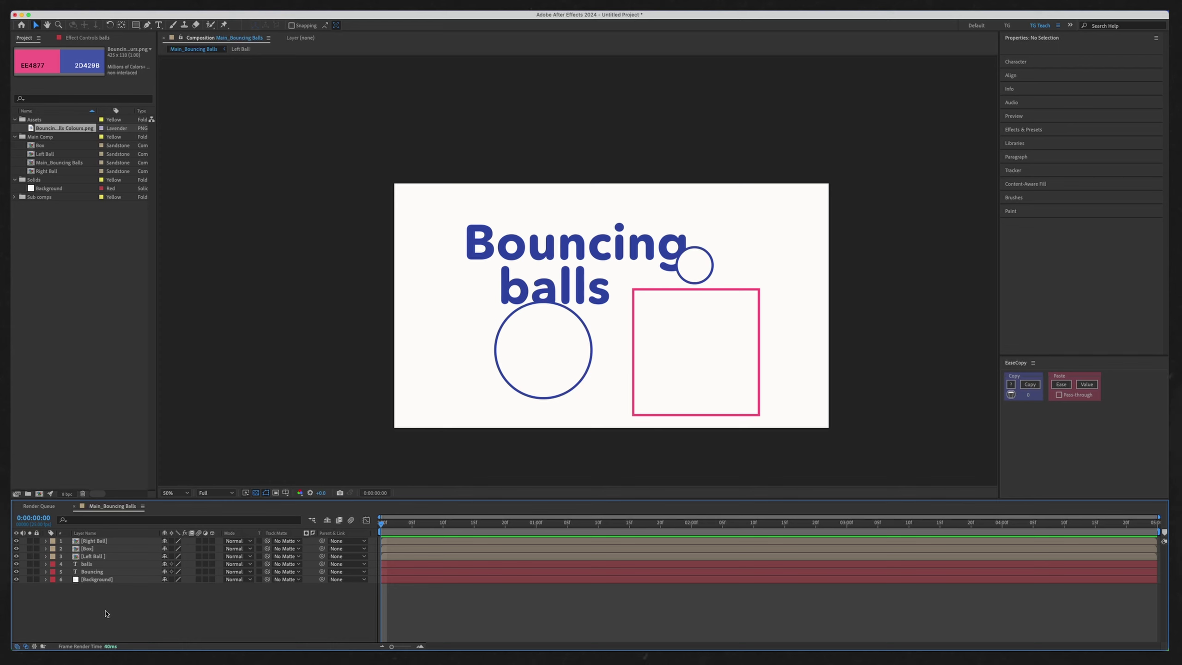
{"action": "left_click", "coordinate": [88, 572]}
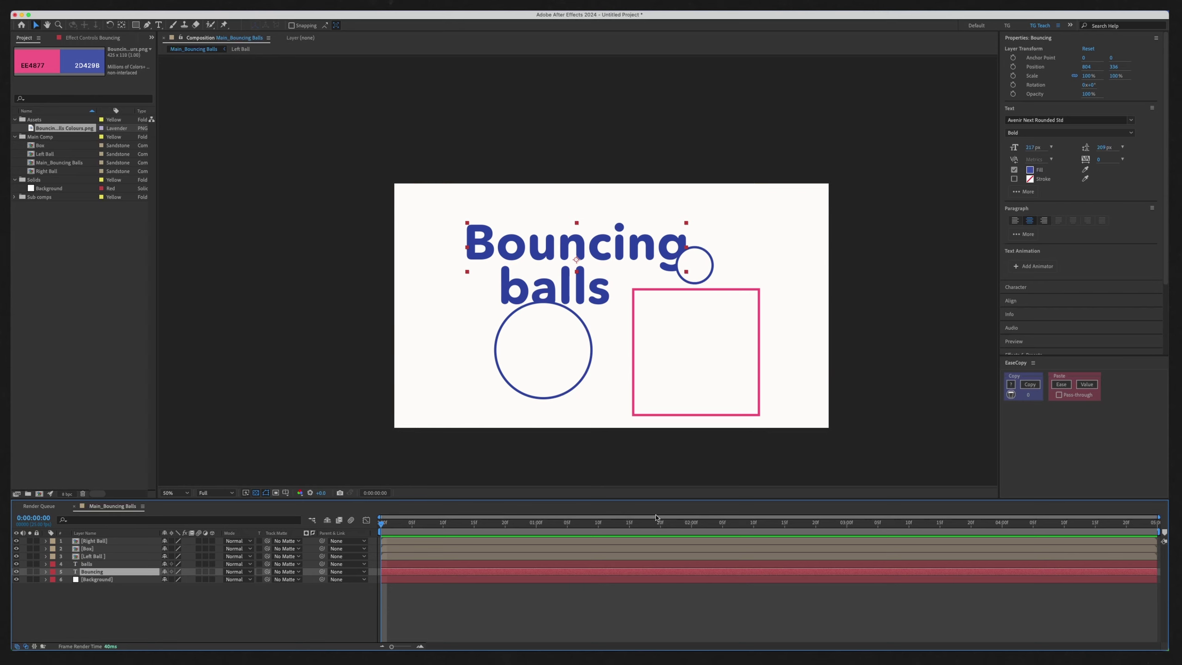
{"action": "left_click", "coordinate": [171, 615]}
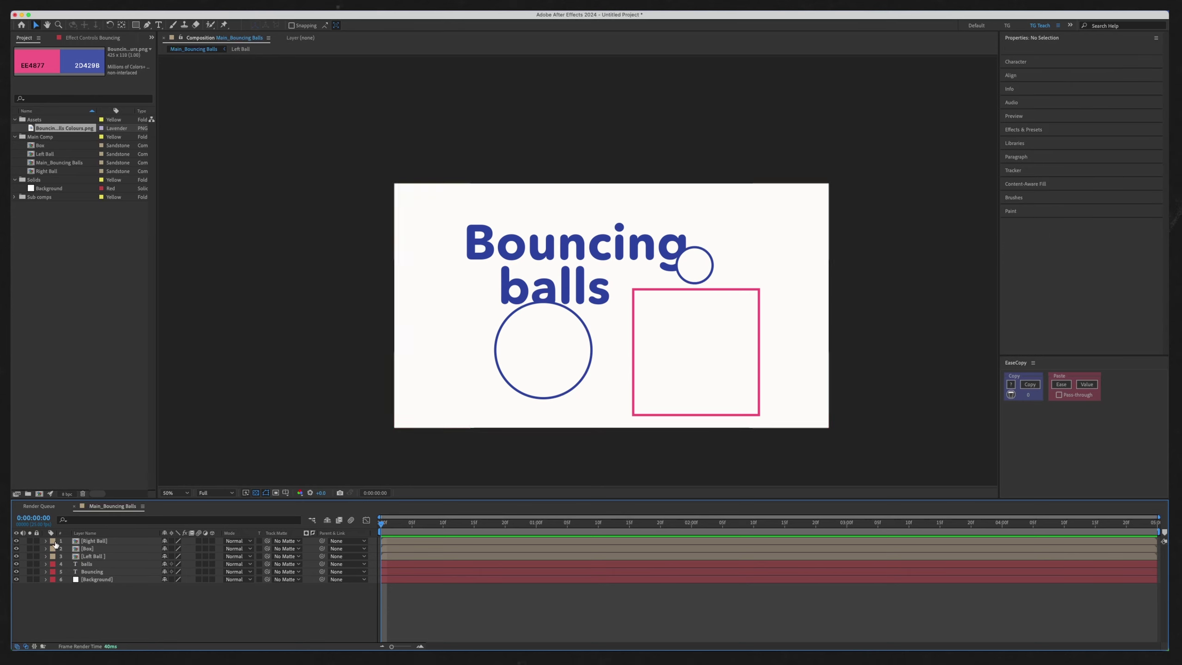
Step: Set the label colour of the balls and Bouncing text layers to Purple
{"action": "left_click", "coordinate": [59, 571]}
{"action": "left_click", "coordinate": [59, 565], "text": "shift"}
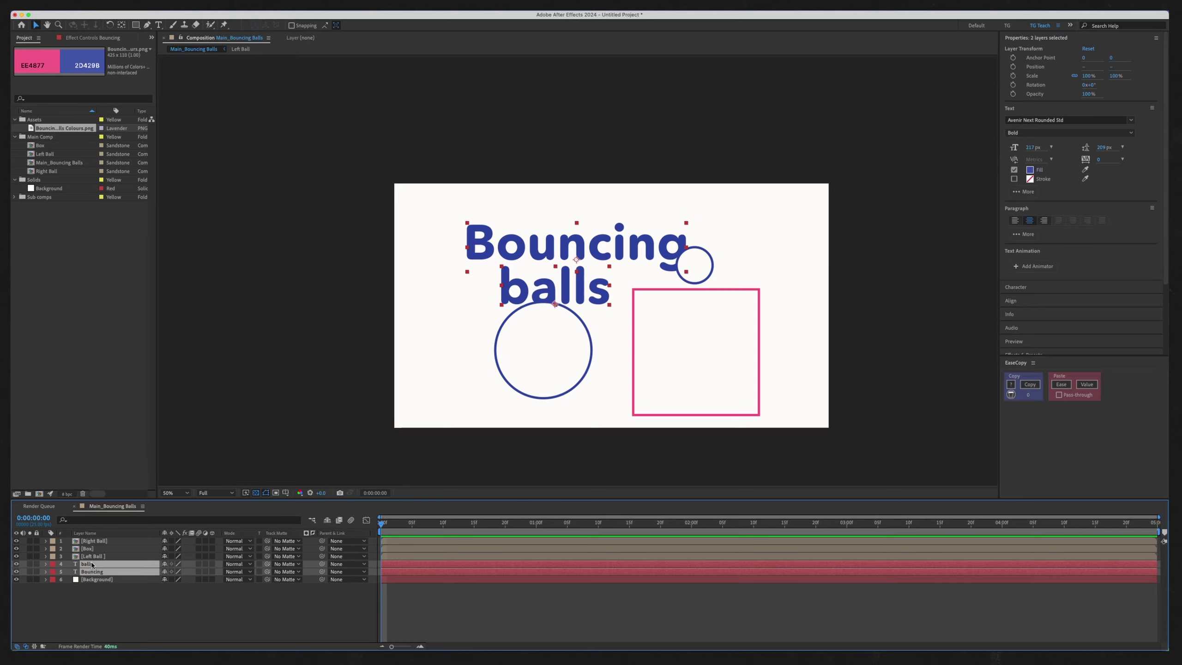
{"action": "left_click", "coordinate": [66, 539]}
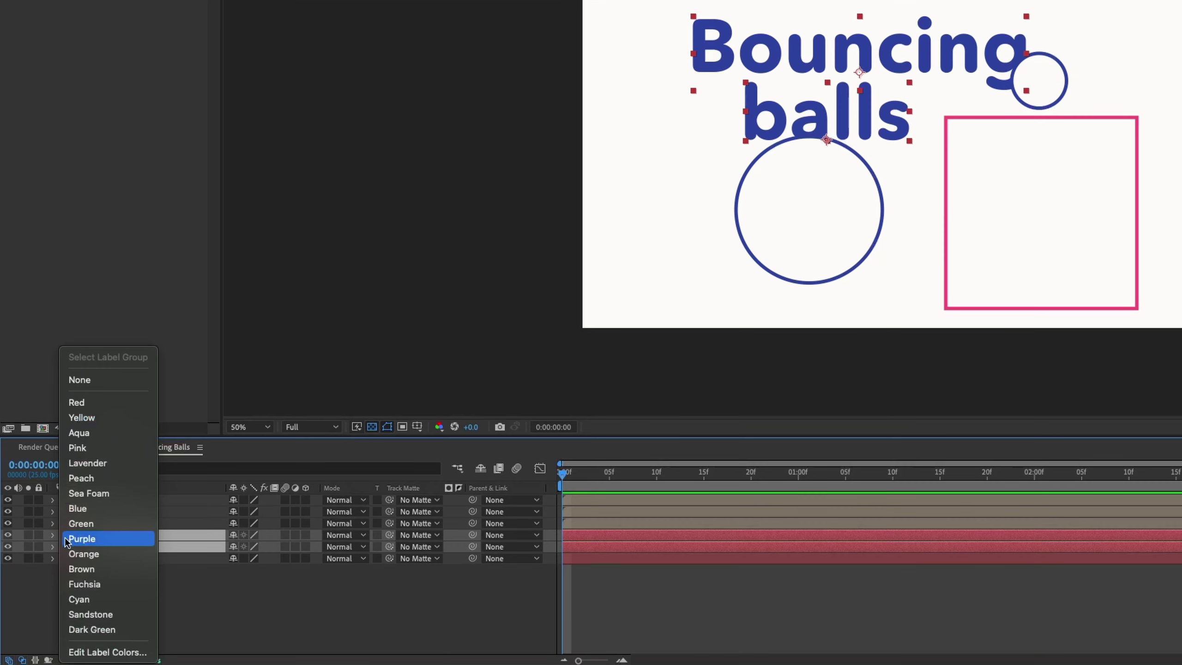
{"action": "left_click", "coordinate": [111, 539]}
{"action": "left_click", "coordinate": [124, 586]}
Step: Set the Left Ball layer's label colour to Fuchsia and the Box layer's to Cyan
{"action": "left_click", "coordinate": [114, 524]}
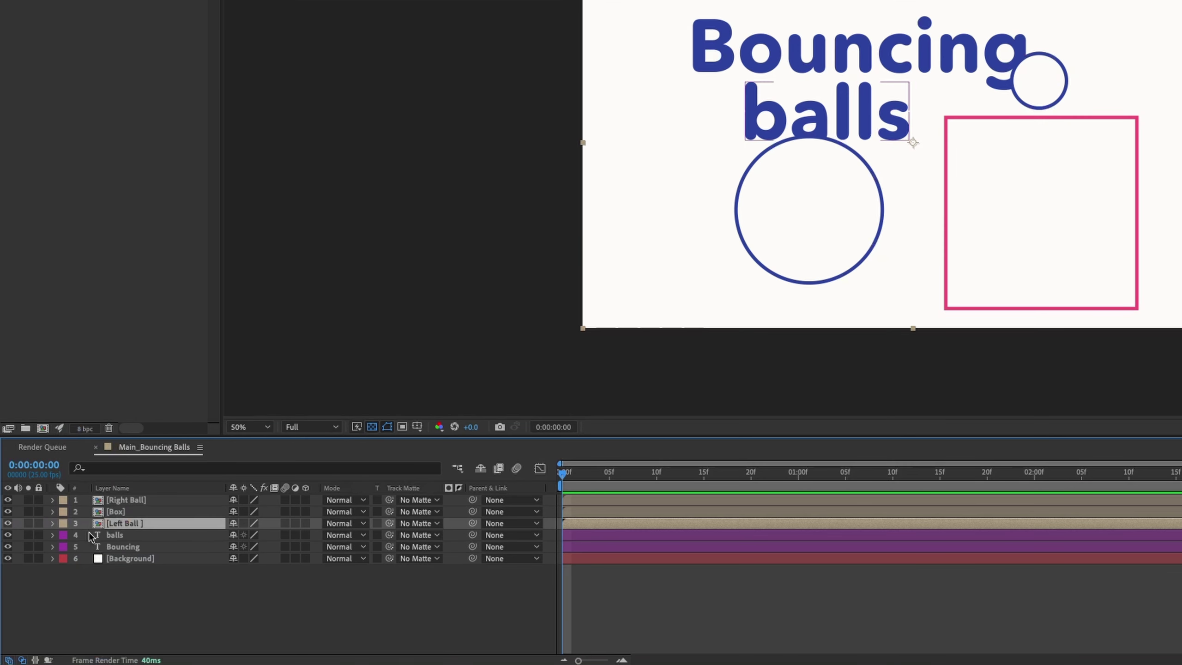
{"action": "left_click", "coordinate": [65, 528]}
{"action": "left_click", "coordinate": [108, 585]}
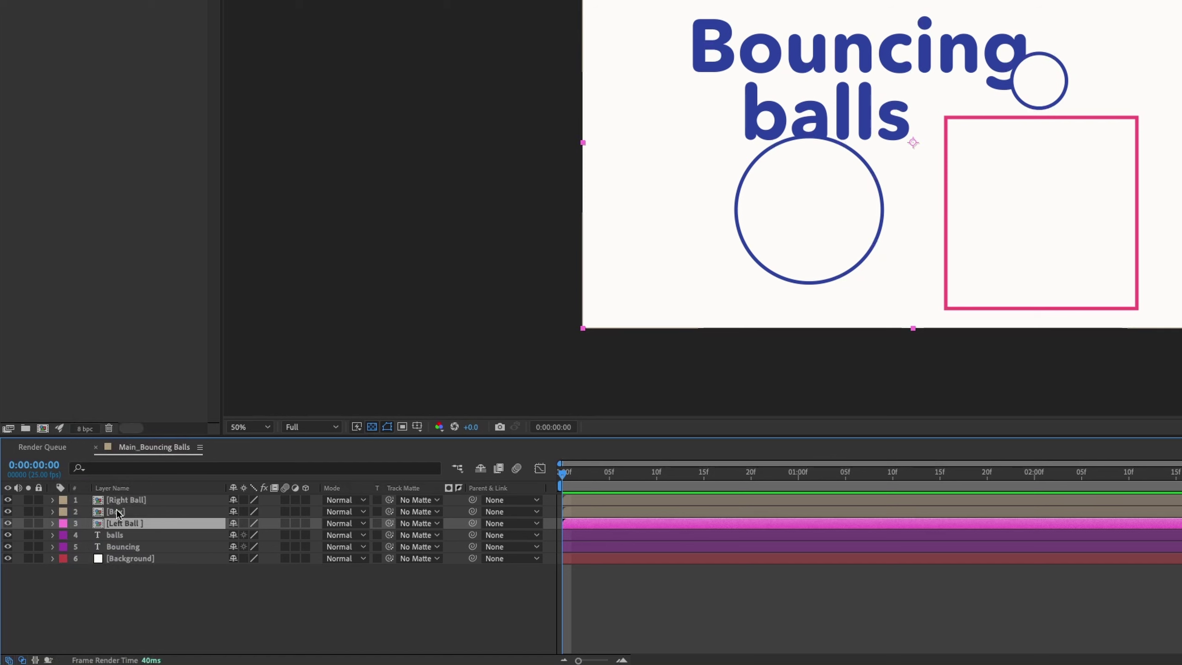
{"action": "left_click", "coordinate": [118, 512]}
{"action": "left_click", "coordinate": [62, 511]}
{"action": "left_click", "coordinate": [106, 600]}
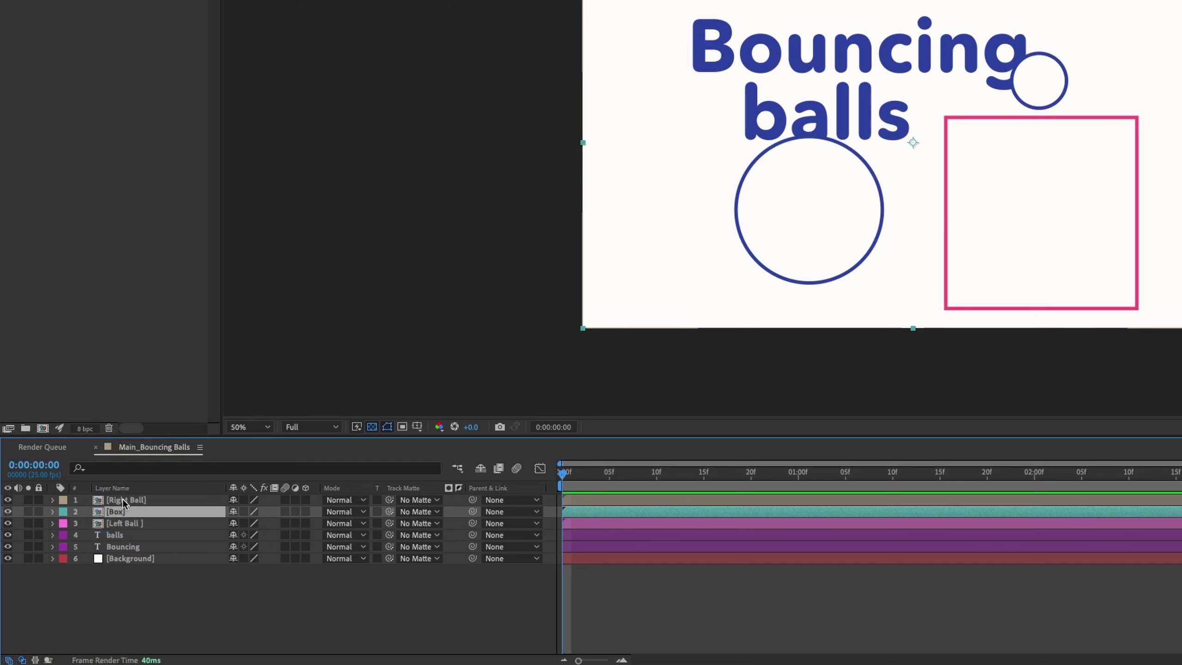
Step: Try Sea Foam as the Right Ball layer's label colour, and change it to Yellow
{"action": "left_click", "coordinate": [124, 501]}
{"action": "left_click", "coordinate": [63, 500]}
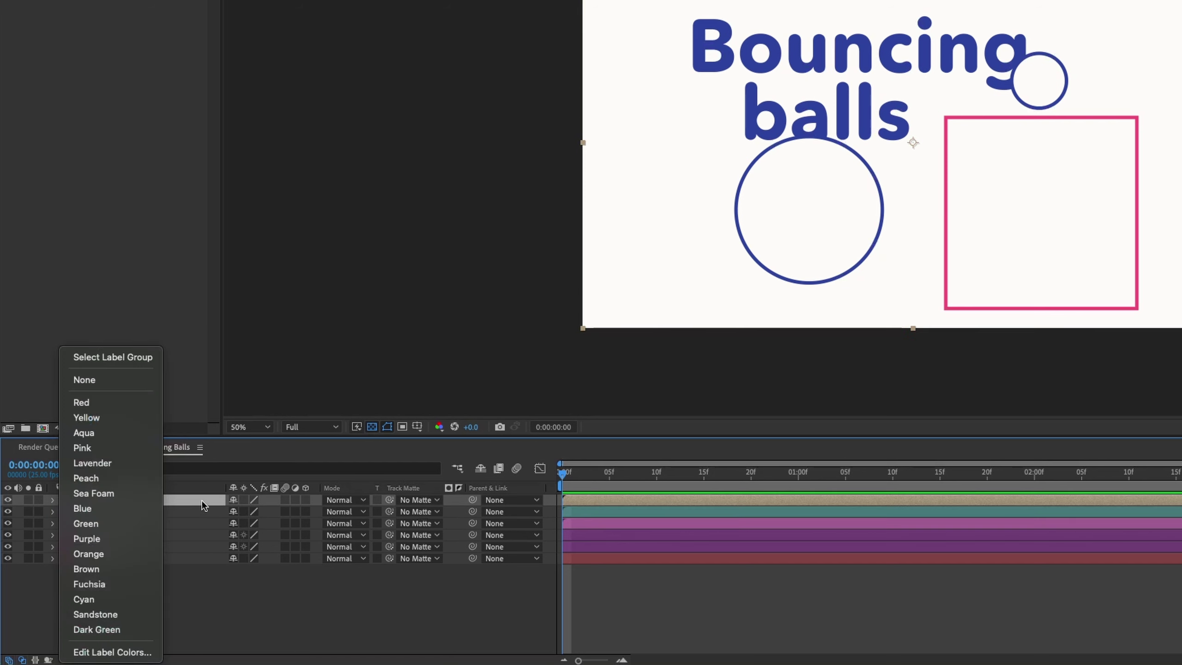
{"action": "left_click", "coordinate": [134, 495]}
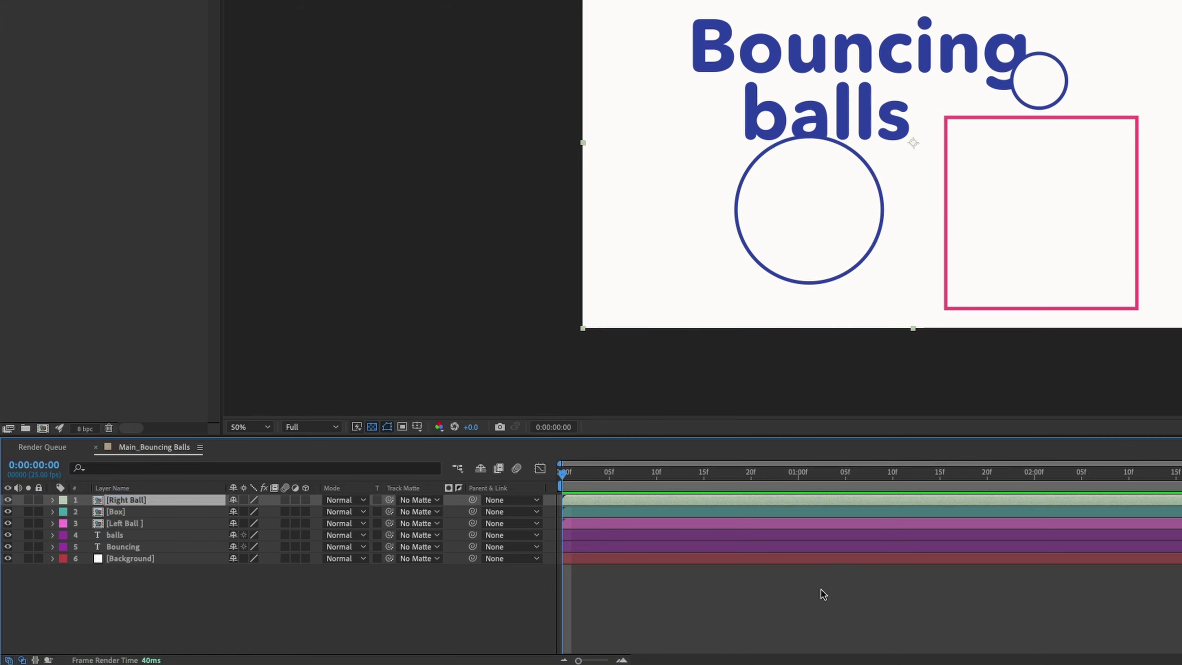
{"action": "left_click", "coordinate": [63, 500]}
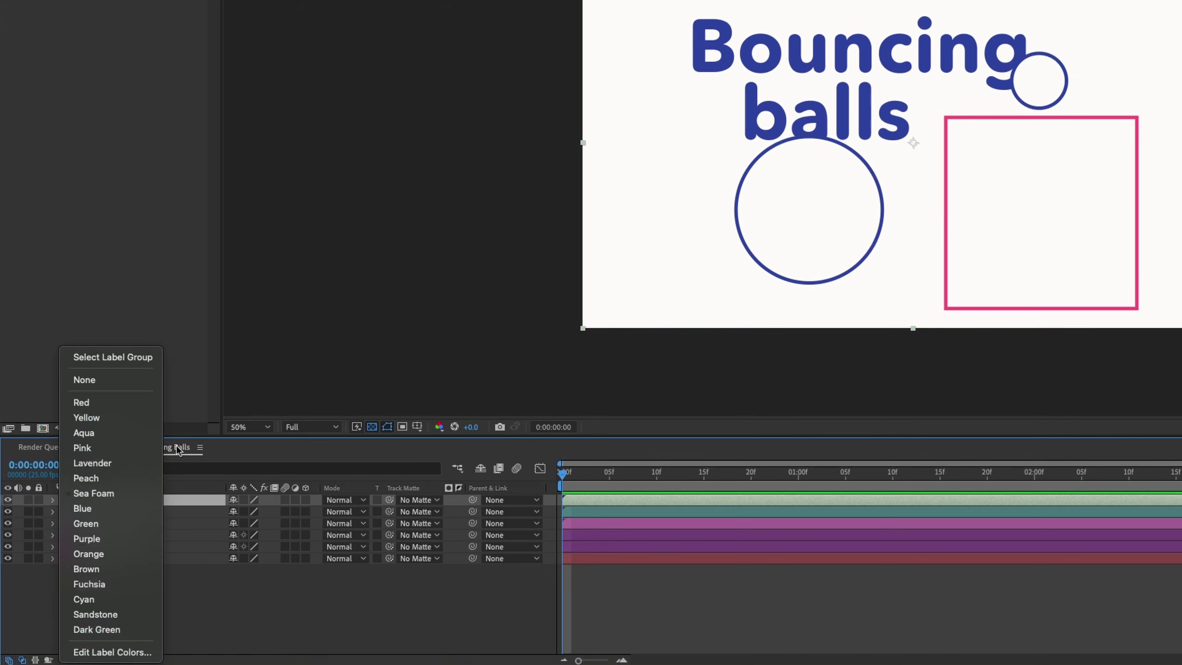
{"action": "left_click", "coordinate": [132, 418]}
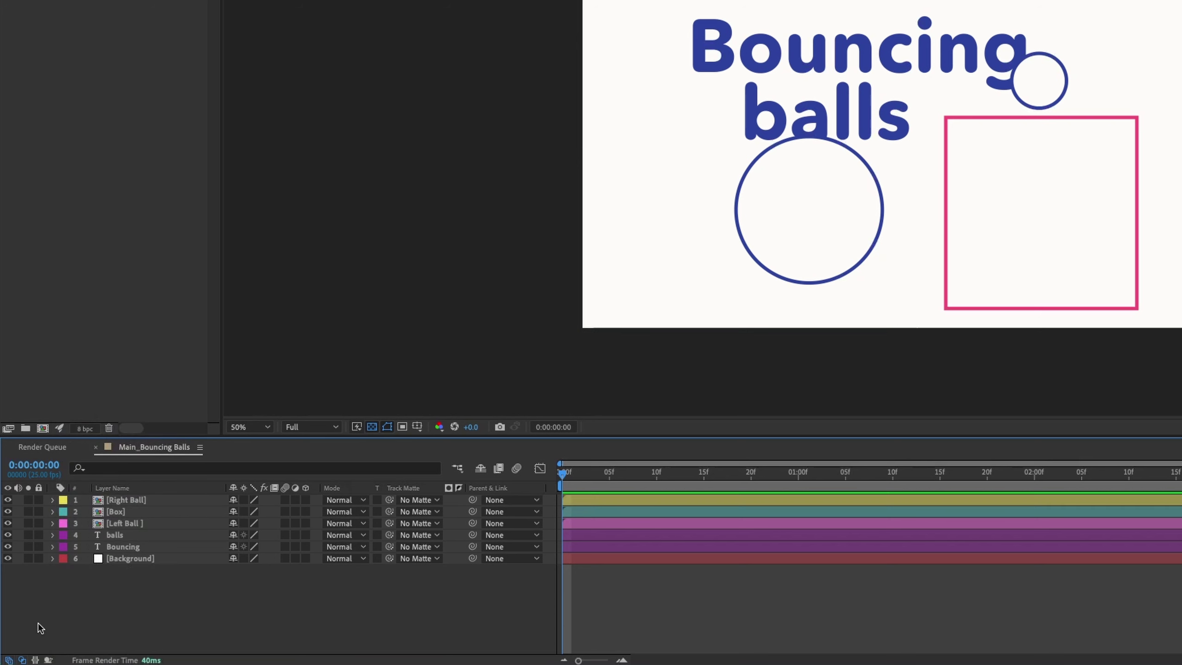
Step: Set the Background layer's label colour to Dark Green and deselect the layer
{"action": "left_click", "coordinate": [107, 562]}
{"action": "left_click", "coordinate": [64, 558]}
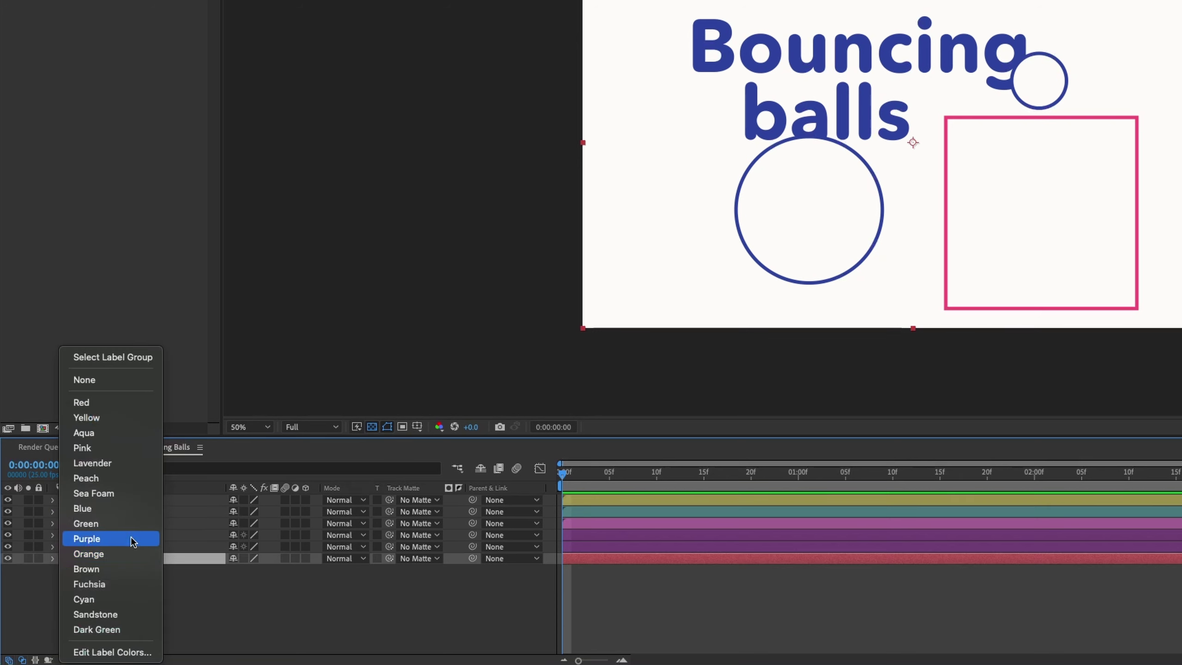
{"action": "left_click", "coordinate": [112, 628]}
{"action": "left_click", "coordinate": [332, 606]}
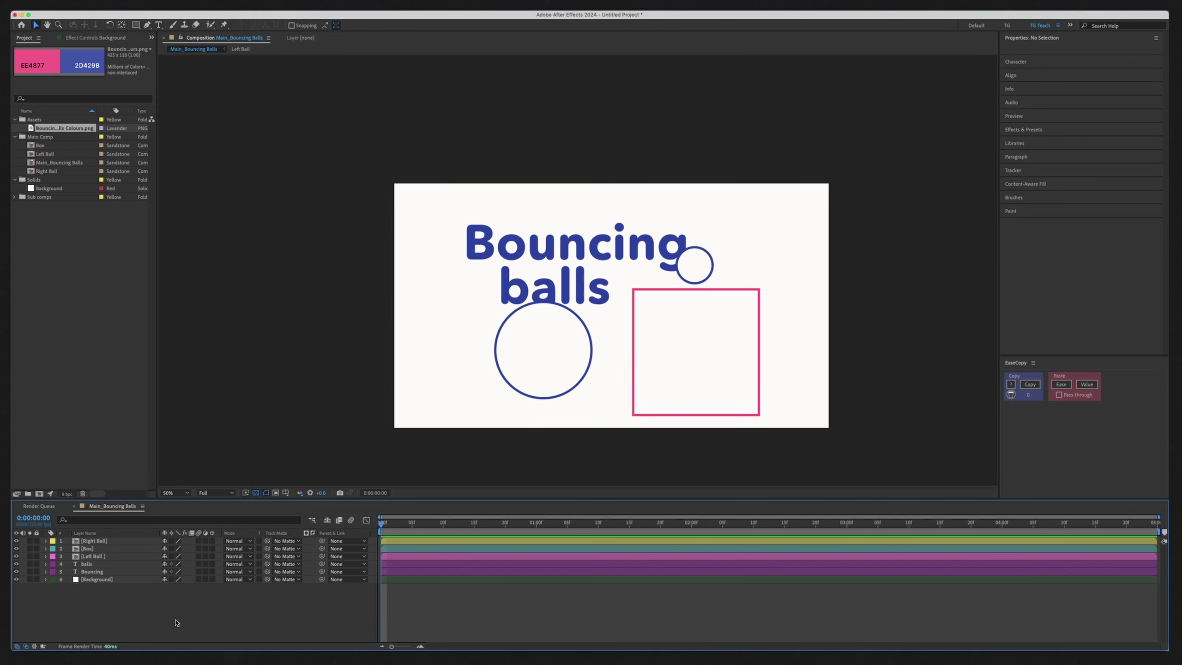
Step: Move the Box, Left Ball and Right Ball compositions from the Main Comp folder into the Sub comps folder
{"action": "key", "text": "shift+slash"}
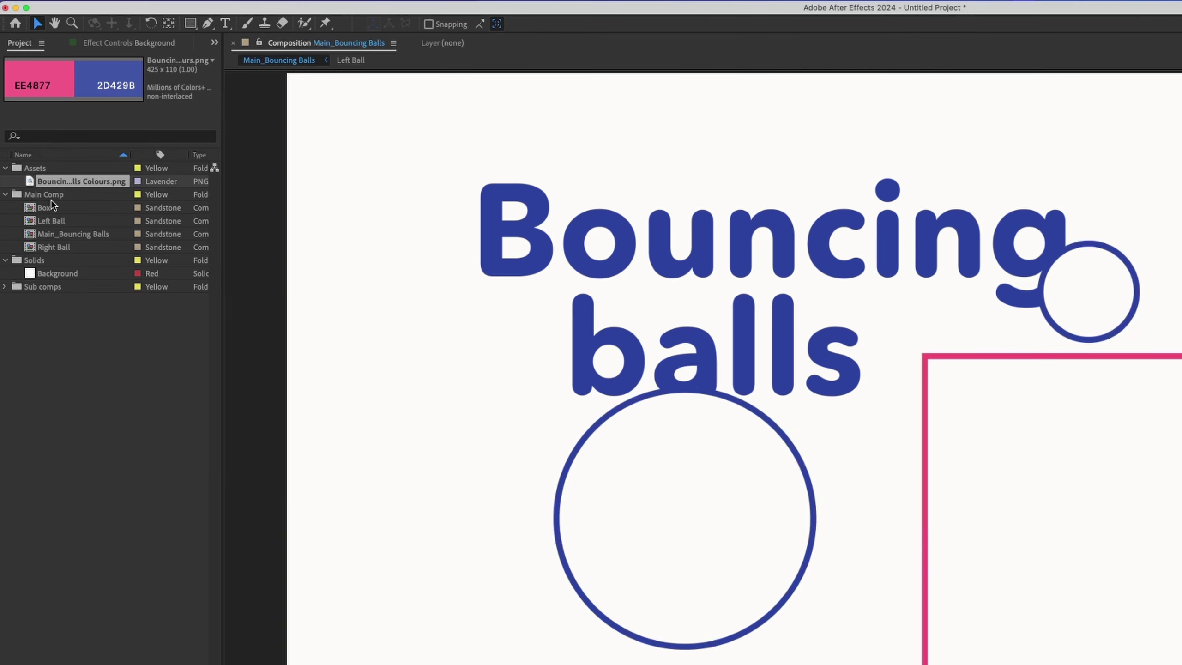
{"action": "left_click", "coordinate": [50, 147]}
{"action": "left_click", "coordinate": [56, 218], "text": "super"}
{"action": "left_click", "coordinate": [61, 243], "text": "super"}
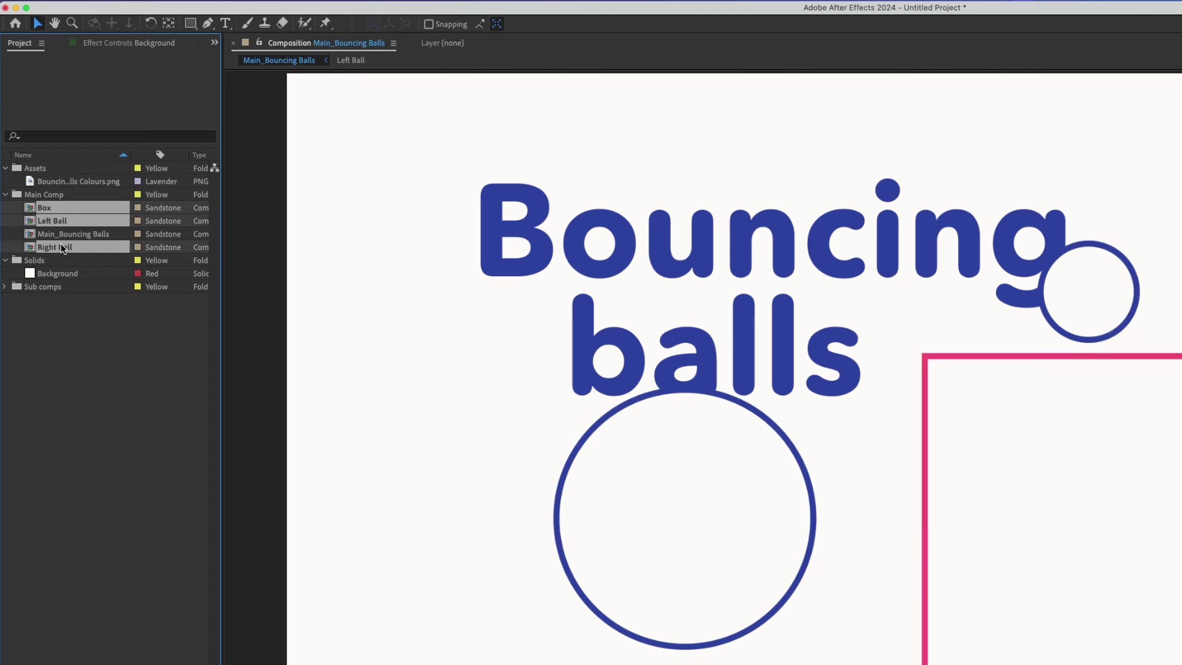
{"action": "left_click_drag", "start_coordinate": [54, 244], "coordinate": [53, 287]}
Step: Collapse the expanded Solids, Main Comp and Assets folders in the project
{"action": "left_click", "coordinate": [5, 220]}
{"action": "left_click", "coordinate": [5, 195]}
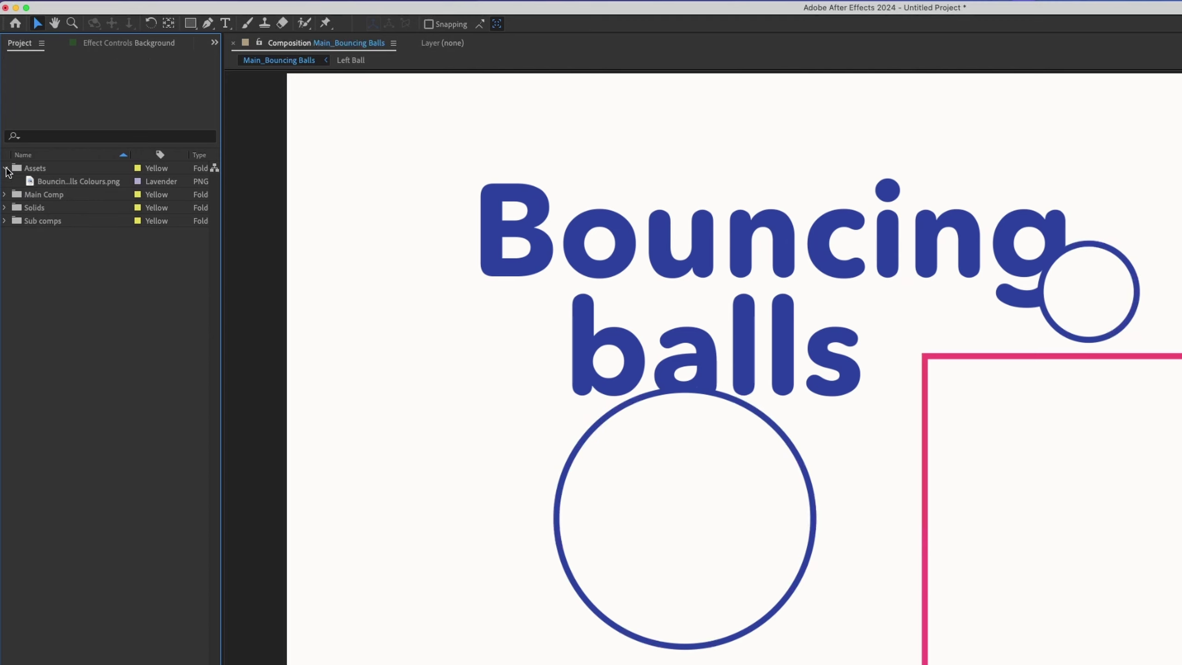
{"action": "left_click", "coordinate": [5, 168]}
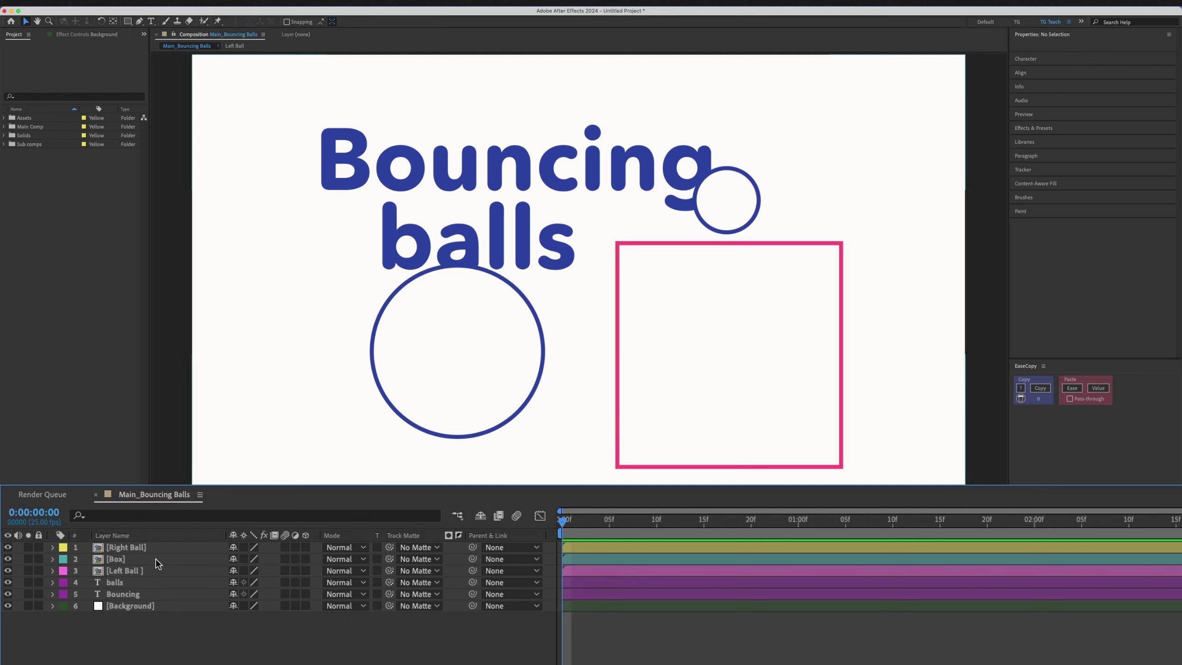
Step: Open the Box pre-composition to view its contents, and close it to return to Main_Bouncing Balls
{"action": "left_click", "coordinate": [129, 560]}
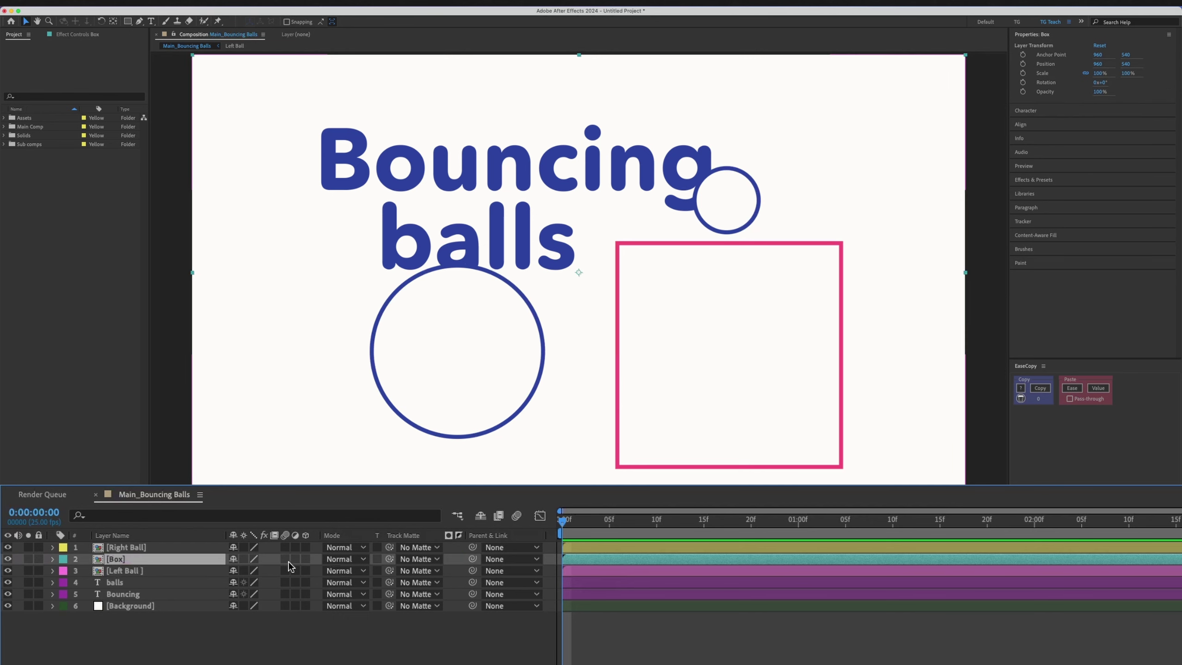
{"action": "double_click", "coordinate": [160, 560]}
{"action": "key", "text": "comma"}
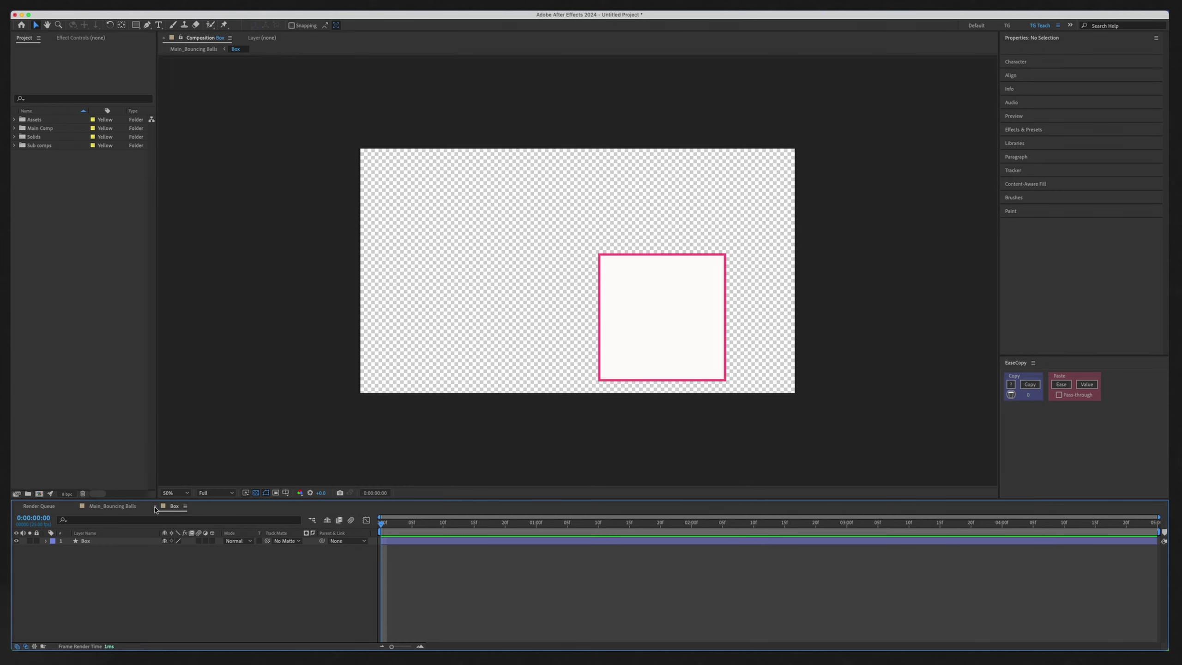
{"action": "left_click", "coordinate": [155, 507]}
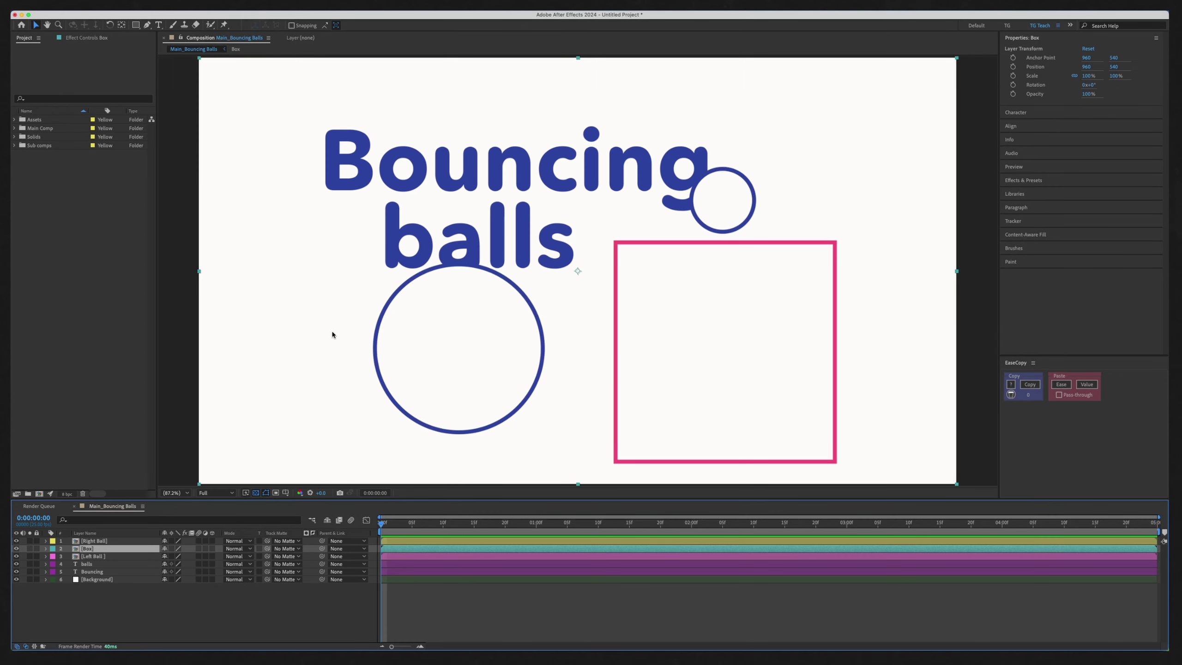
Step: Open the Box composition from the composition mini-flowchart, and switch between Main_Bouncing Balls and Box to compare them
{"action": "key", "text": "Tab"}
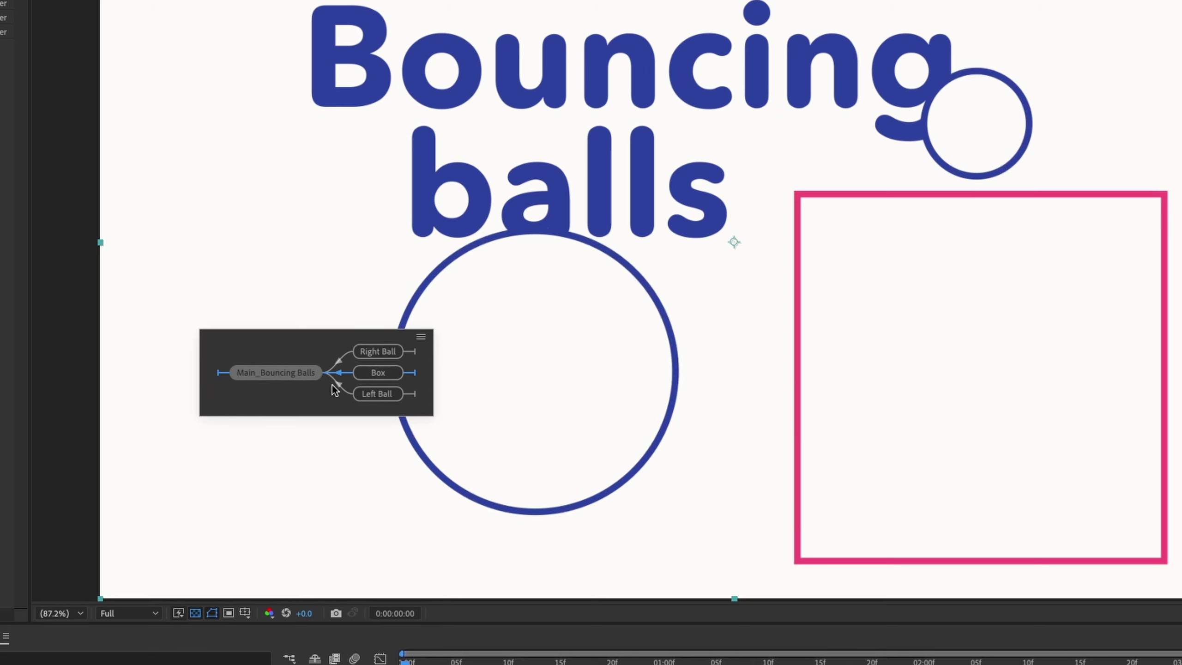
{"action": "left_click", "coordinate": [367, 376]}
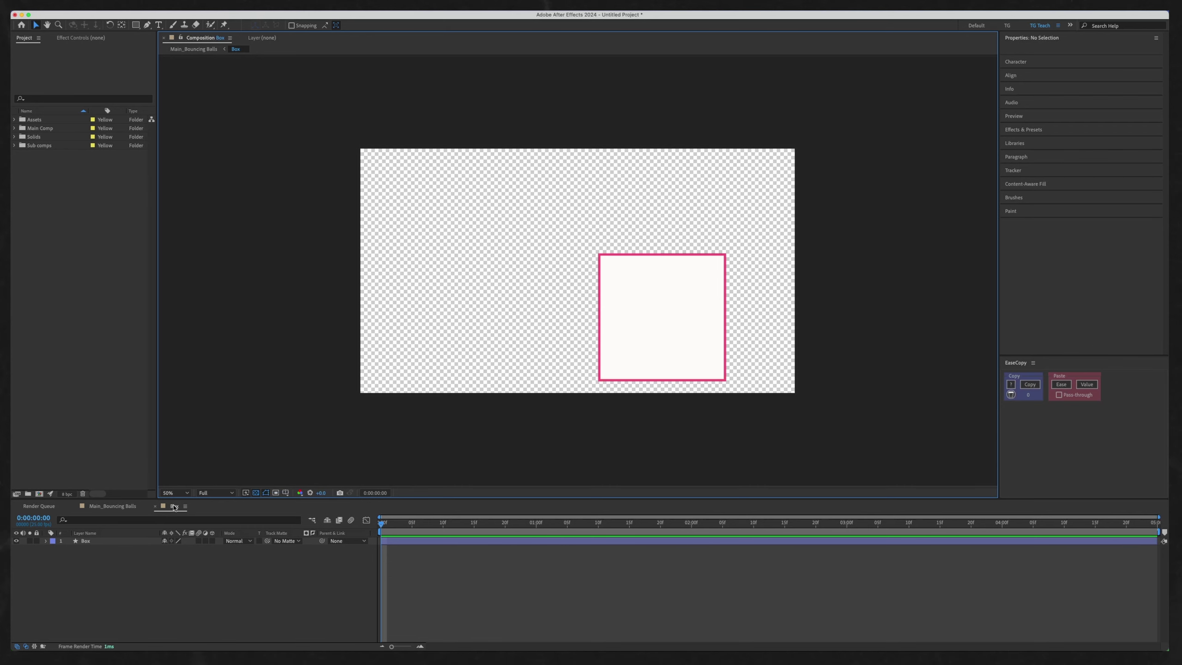
{"action": "left_click", "coordinate": [115, 508]}
{"action": "left_click", "coordinate": [174, 508]}
{"action": "left_click", "coordinate": [127, 509]}
{"action": "left_click", "coordinate": [180, 506]}
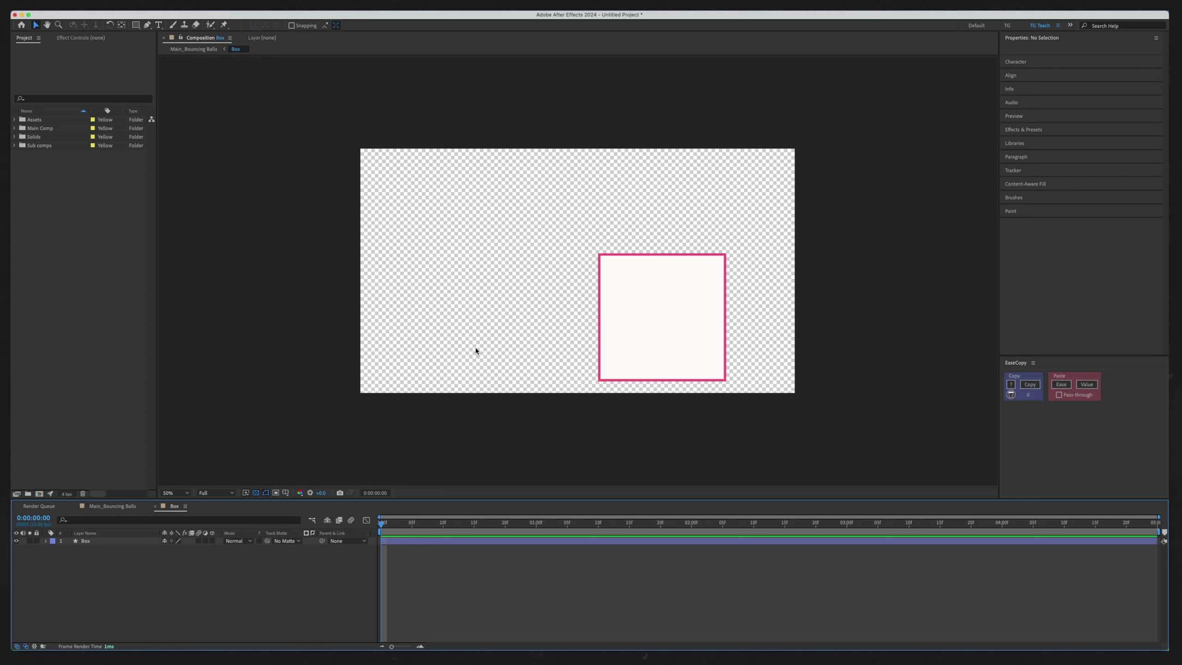
Step: Use the composition mini-flowchart to go back to Main_Bouncing Balls and to reopen the Box composition
{"action": "key", "text": "Tab"}
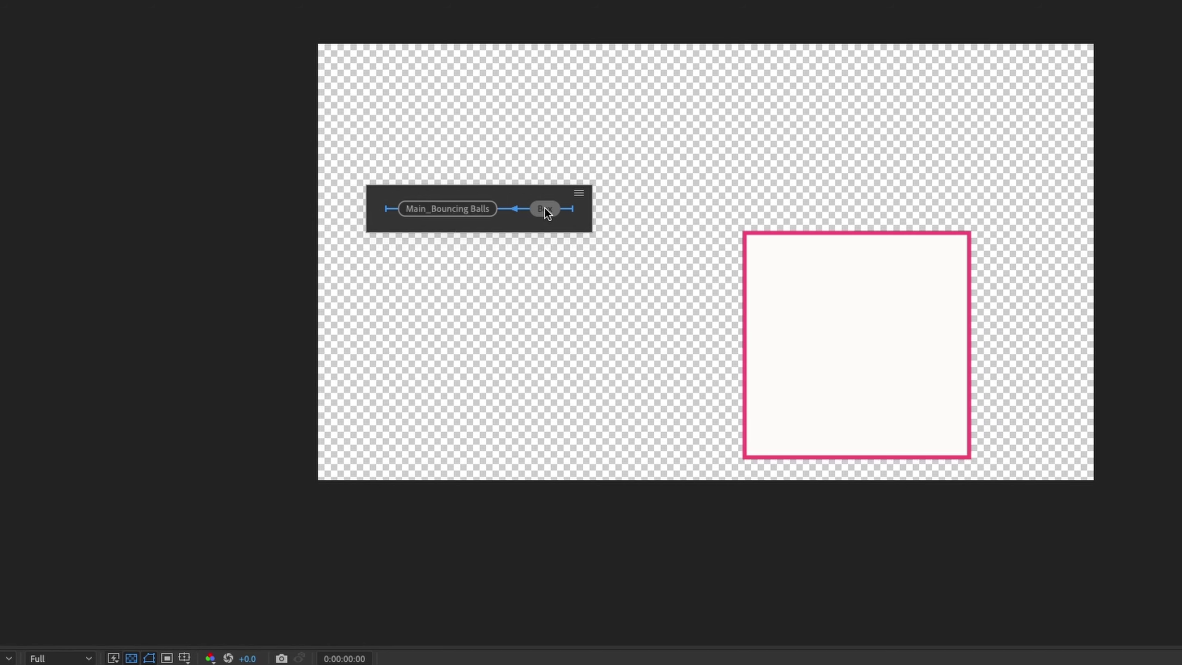
{"action": "left_click", "coordinate": [424, 206]}
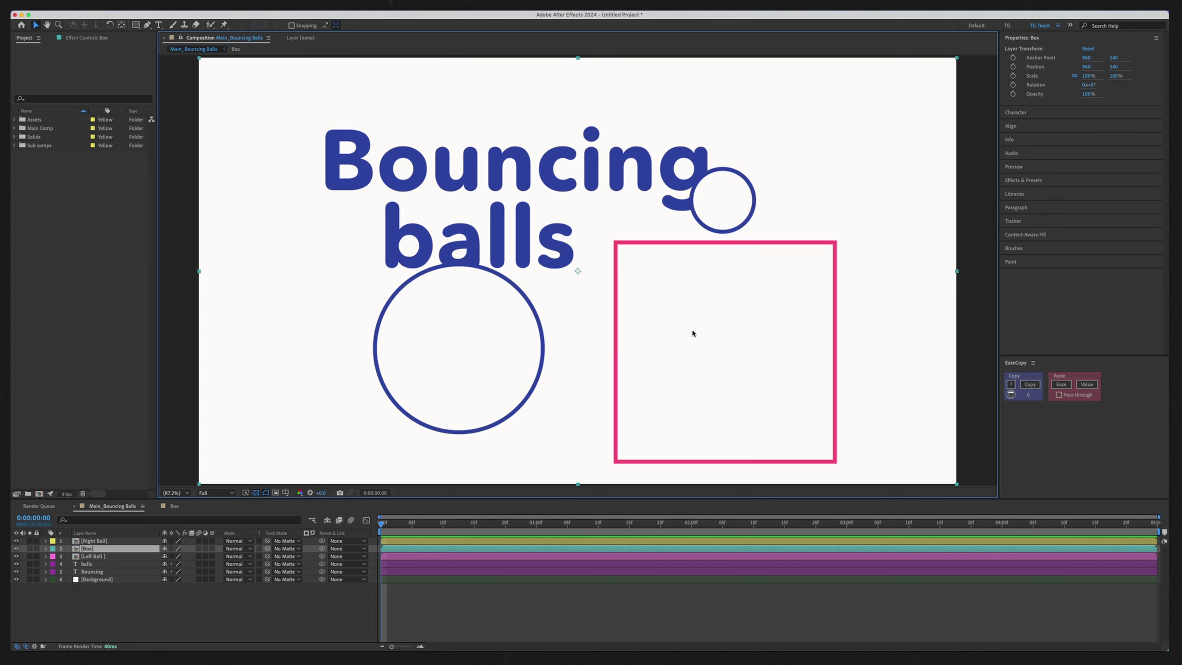
{"action": "key", "text": "Tab"}
{"action": "left_click", "coordinate": [863, 307]}
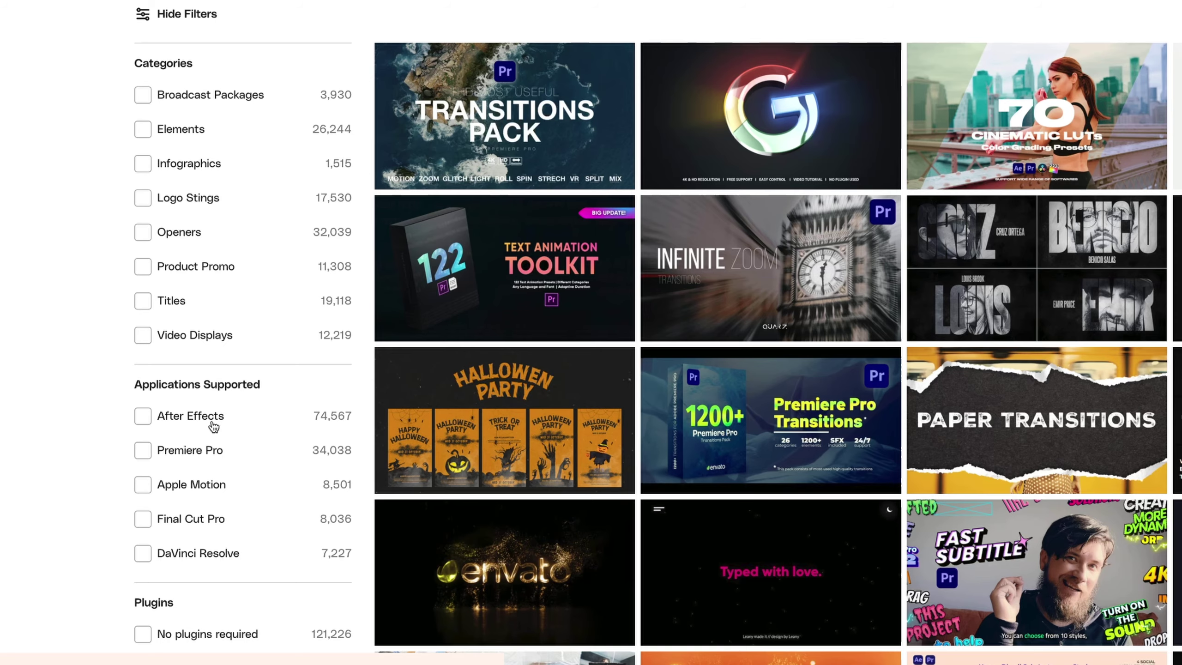
Step: On the Envato website, filter the video templates to After Effects and pick the red "Rebel Without a Cause" title template
{"action": "left_click", "coordinate": [138, 415]}
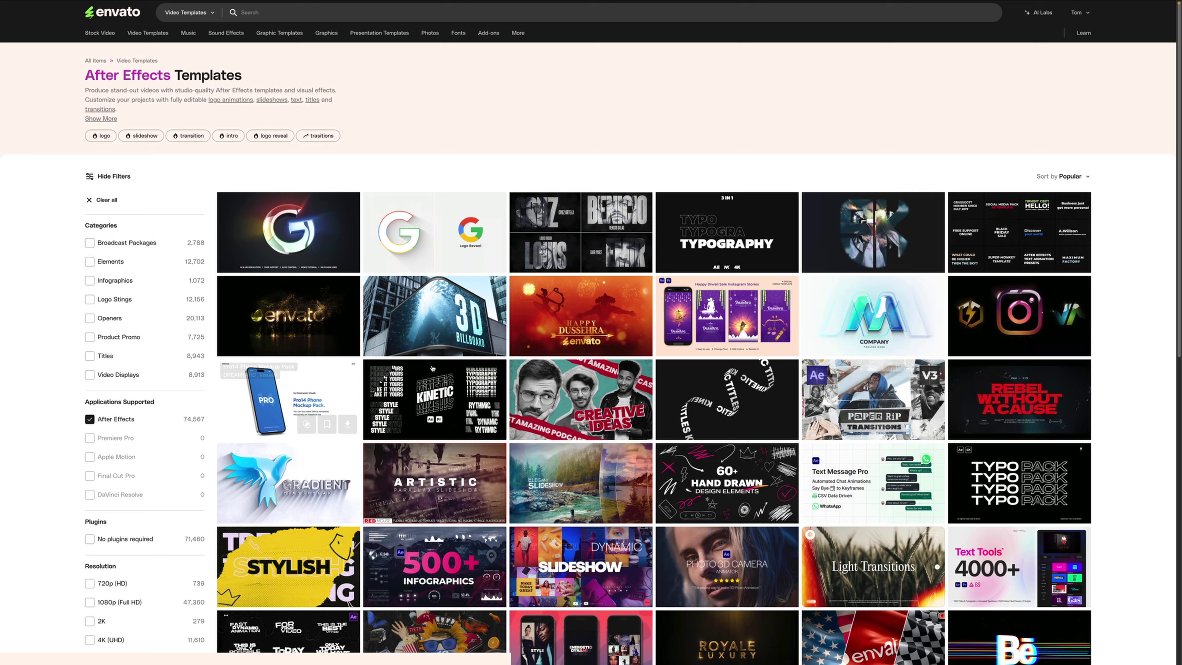
{"action": "left_click", "coordinate": [1023, 410]}
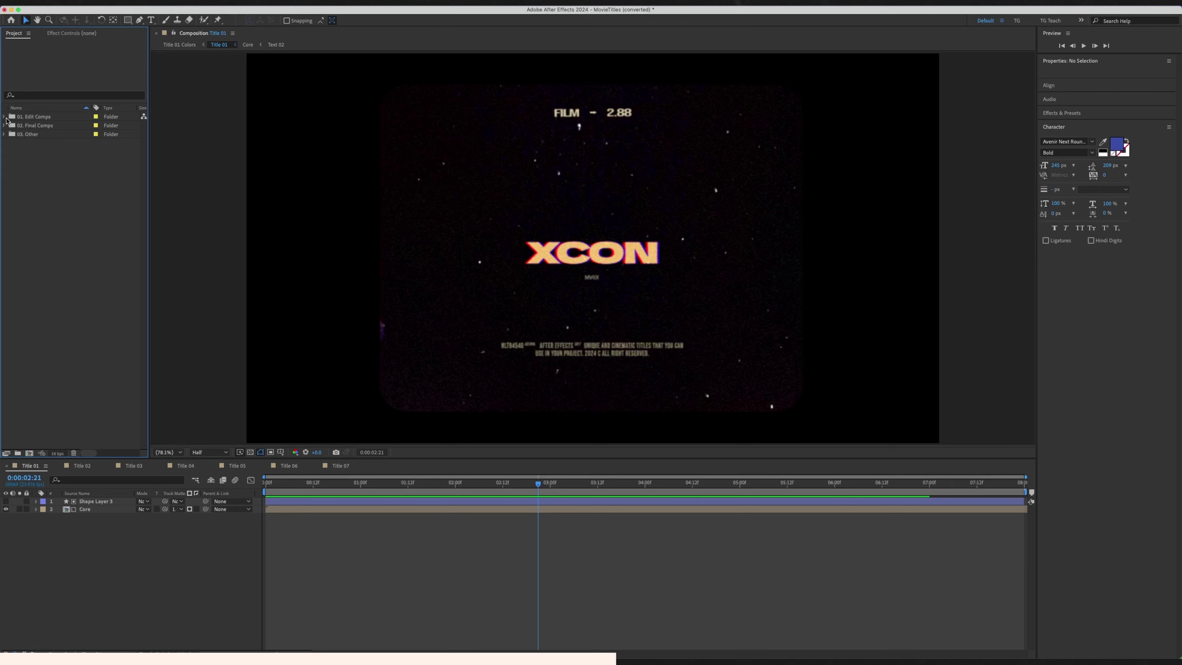
Step: In the MovieTitles project in After Effects, expand the 01. Edit Comps folder with its Colors, Images and Title 02 subfolders
{"action": "left_click", "coordinate": [5, 117]}
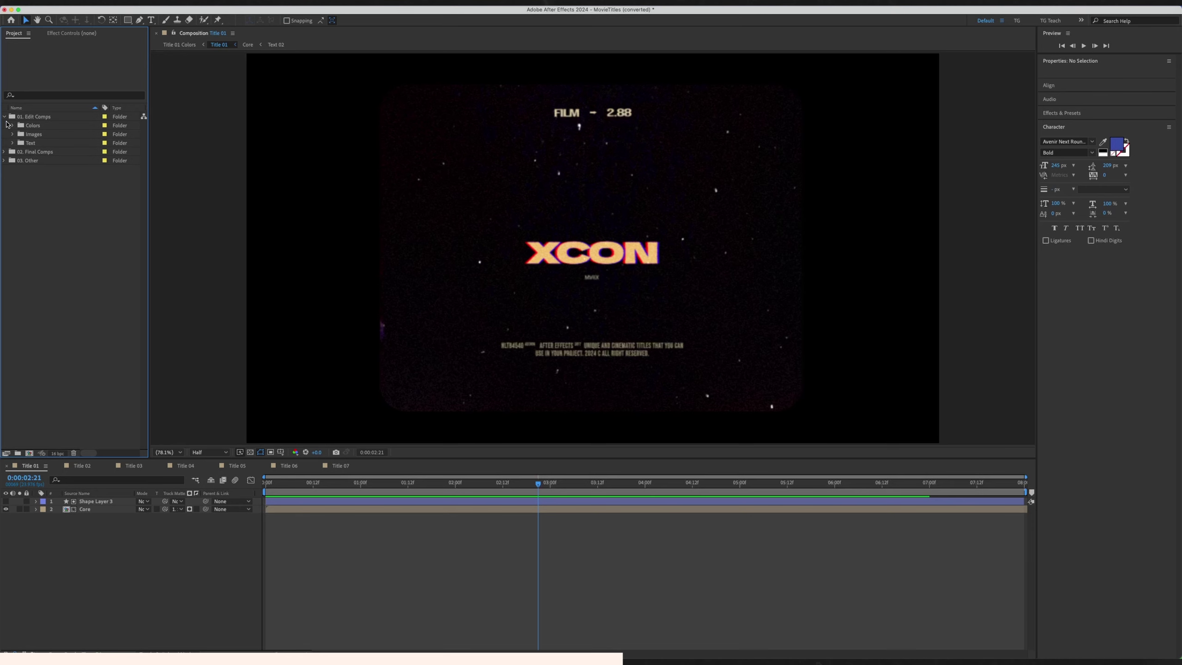
{"action": "left_click", "coordinate": [13, 125]}
{"action": "left_click", "coordinate": [13, 196]}
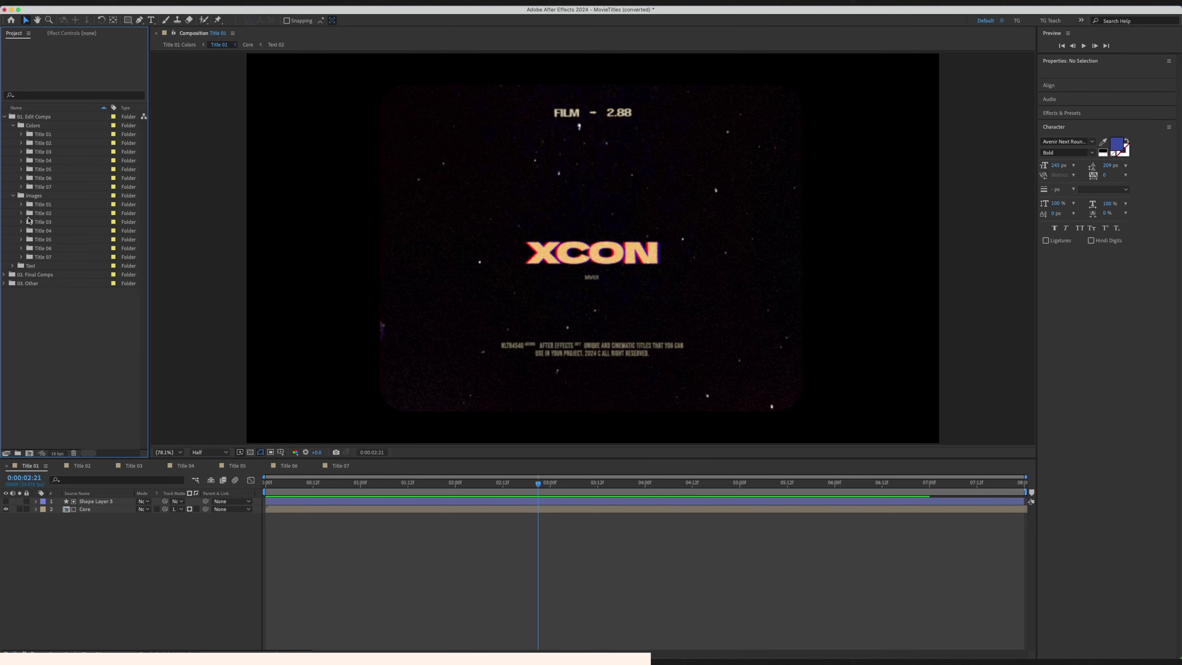
{"action": "left_click", "coordinate": [21, 213]}
Step: Preview the title and replace the TANGLE text in the Text 01 composition with "animate."
{"action": "key", "text": "space"}
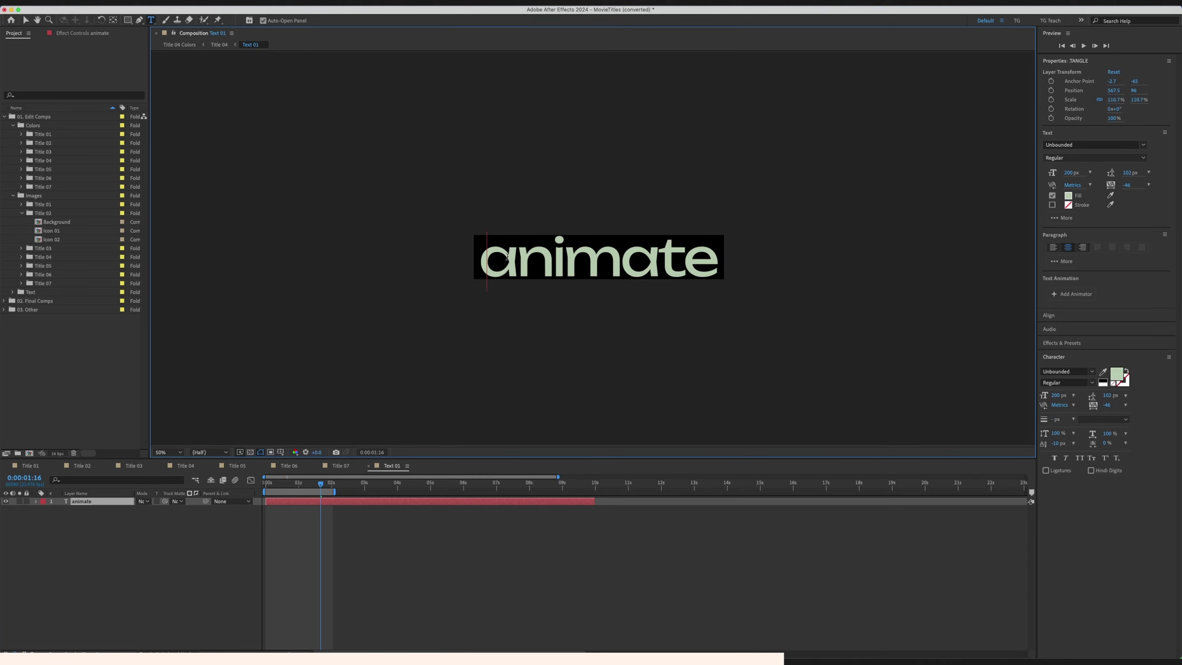
{"action": "type", "text": "."}
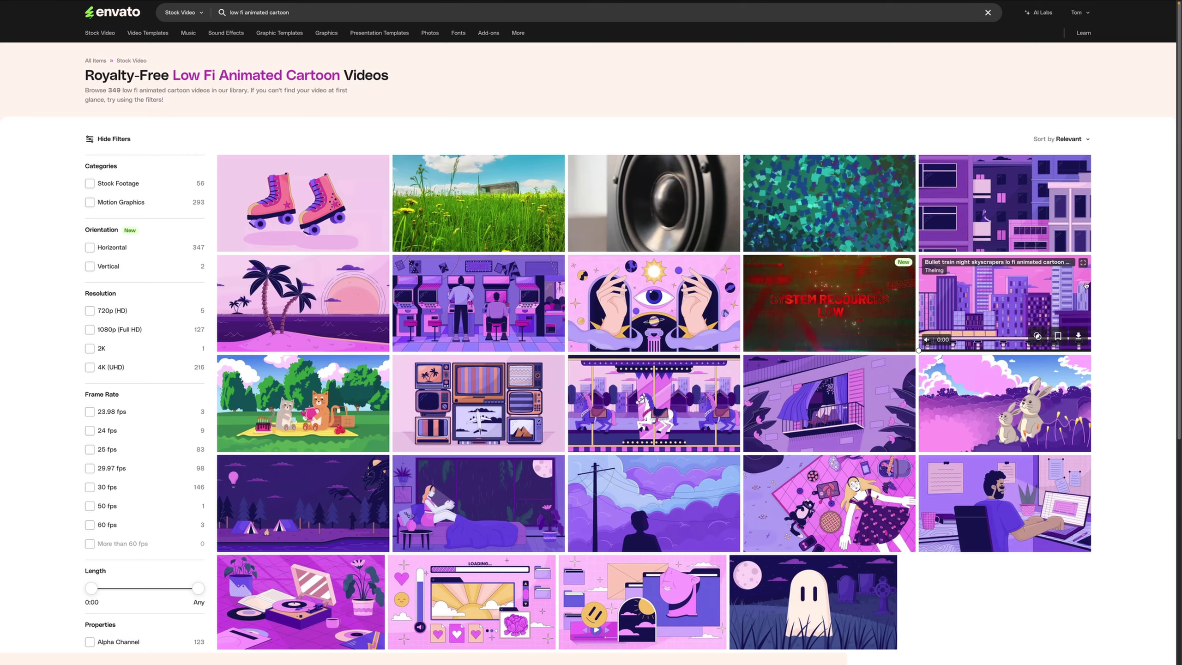
Step: Get the lo-fi balcony cartoon clip from Envato's stock videos and add it as a layer in the MovieTitles Background composition
{"action": "left_click", "coordinate": [906, 380]}
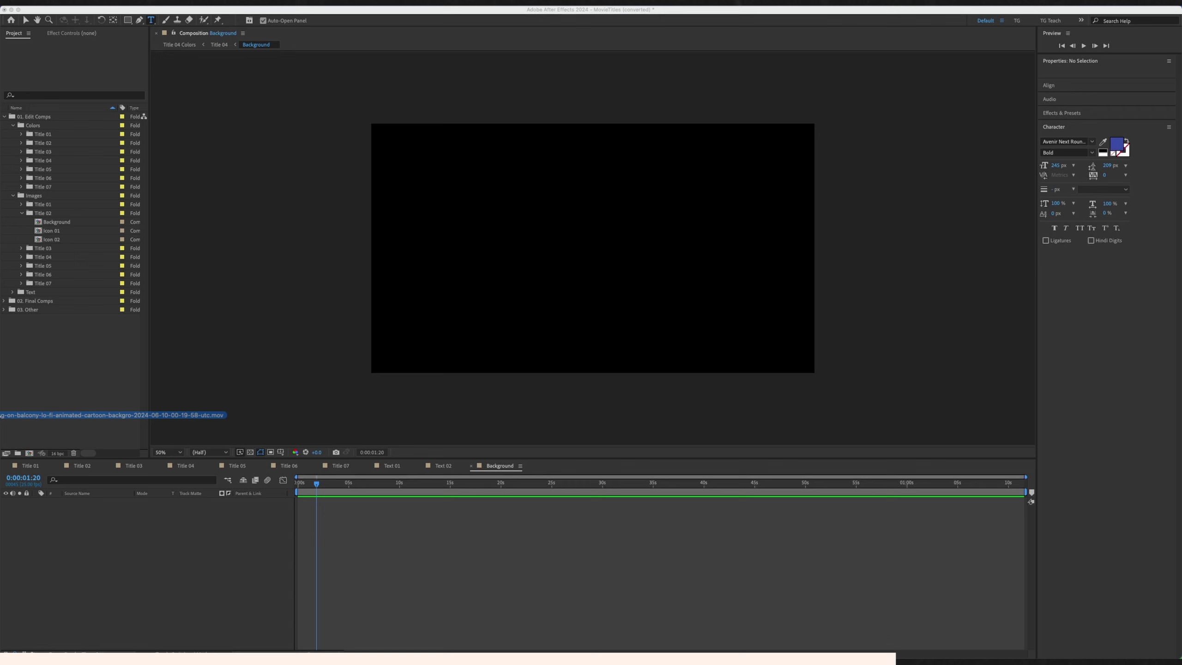
{"action": "left_click_drag", "start_coordinate": [4, 416], "coordinate": [127, 536]}
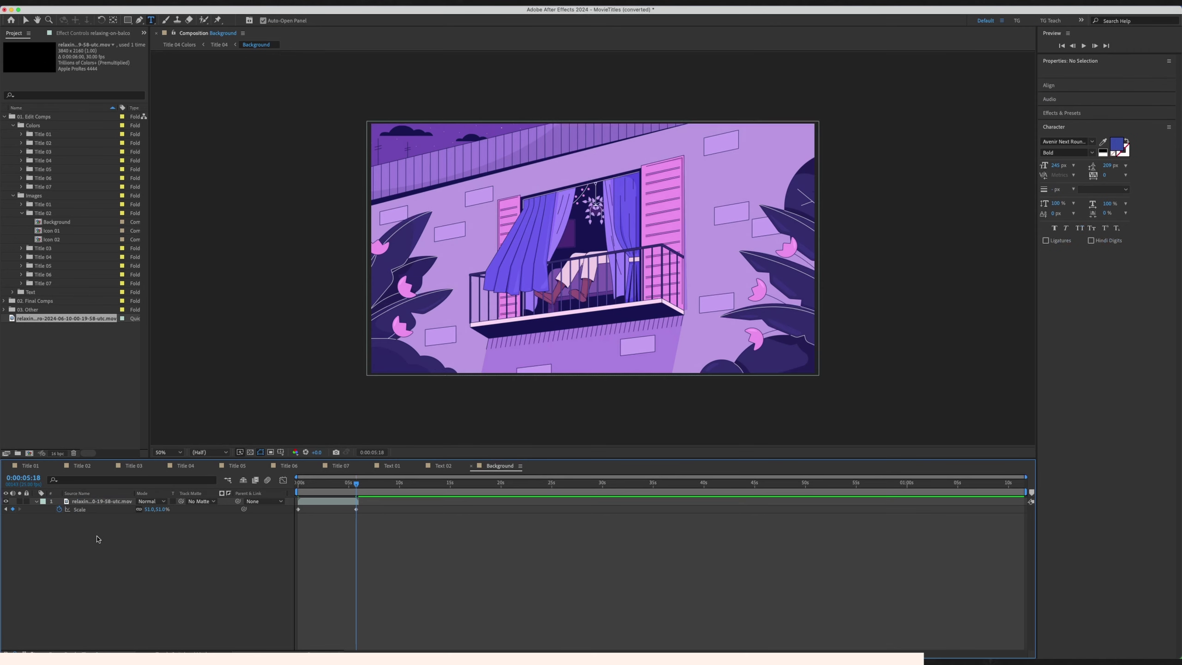
Step: Set the opacity of the balcony video layer to 50%
{"action": "left_click", "coordinate": [96, 502]}
{"action": "key", "text": "t"}
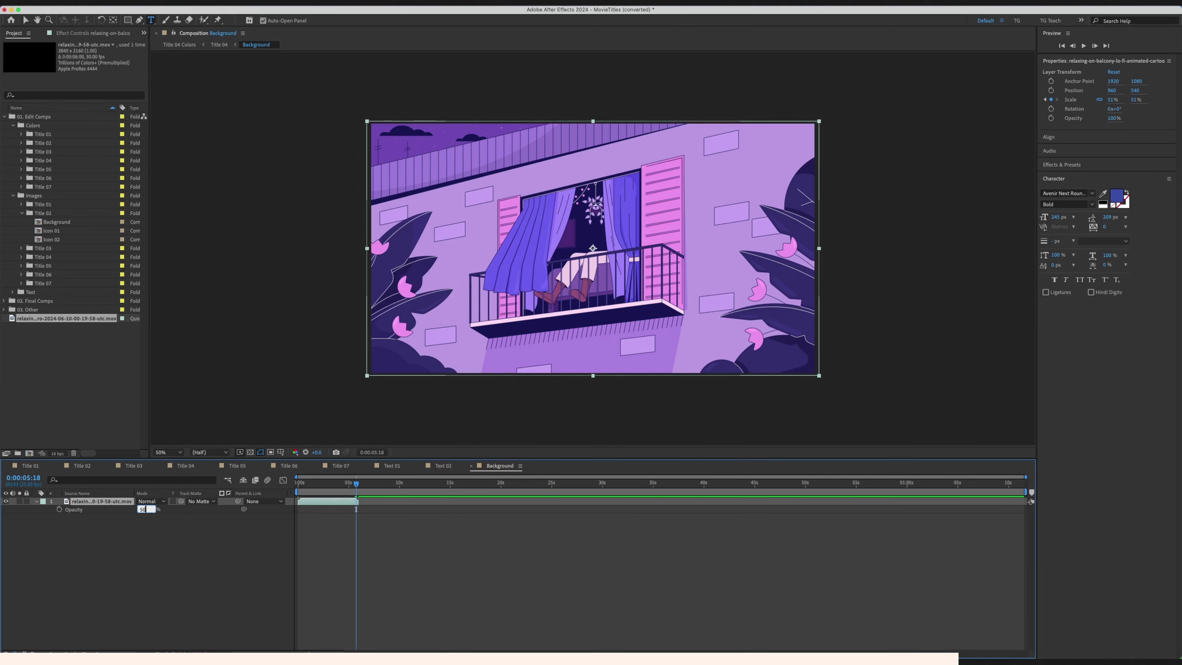
{"action": "type", "text": "50"}
{"action": "key", "text": "Return"}
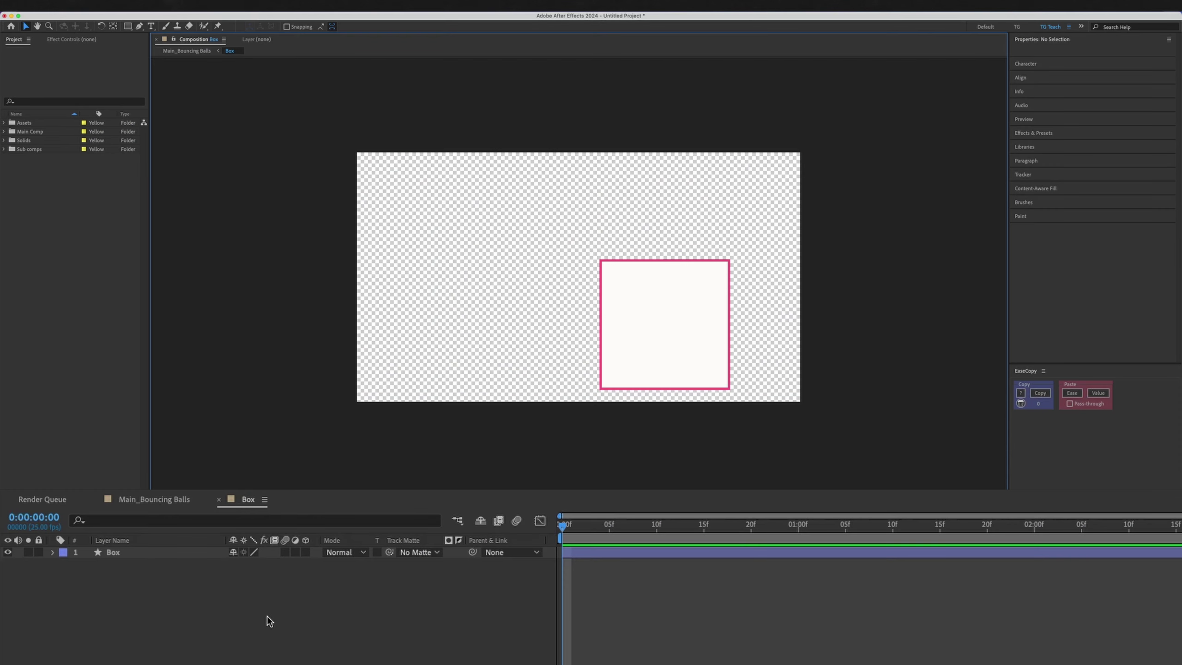
Step: In the Bouncing Balls project's Box composition, rename the Box shape layer to Box Front
{"action": "left_click", "coordinate": [149, 555]}
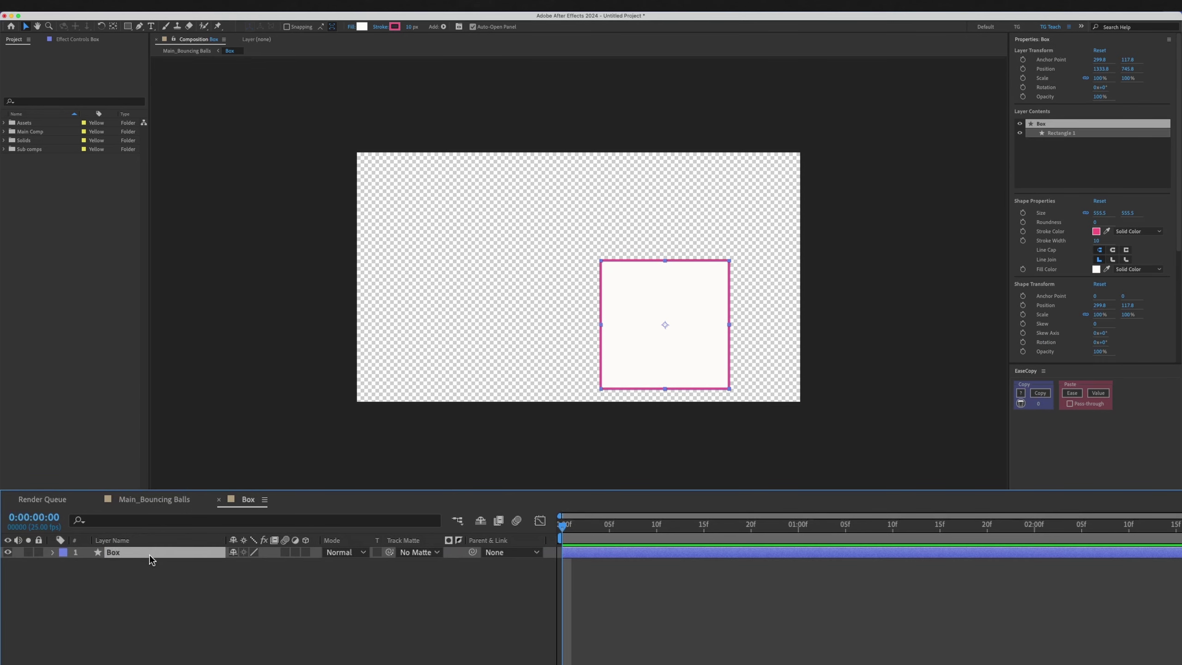
{"action": "key", "text": "Return"}
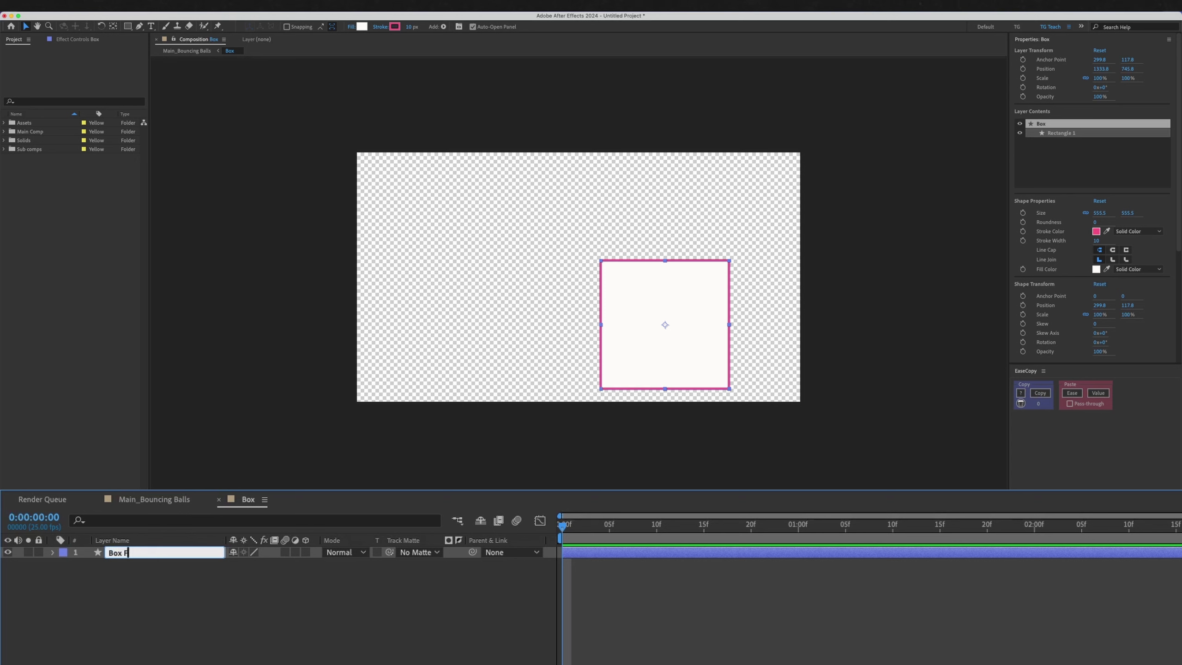
{"action": "key", "text": "Return"}
Step: Duplicate the Box Front layer and rename the copy Box Back
{"action": "key", "text": "ctrl+d"}
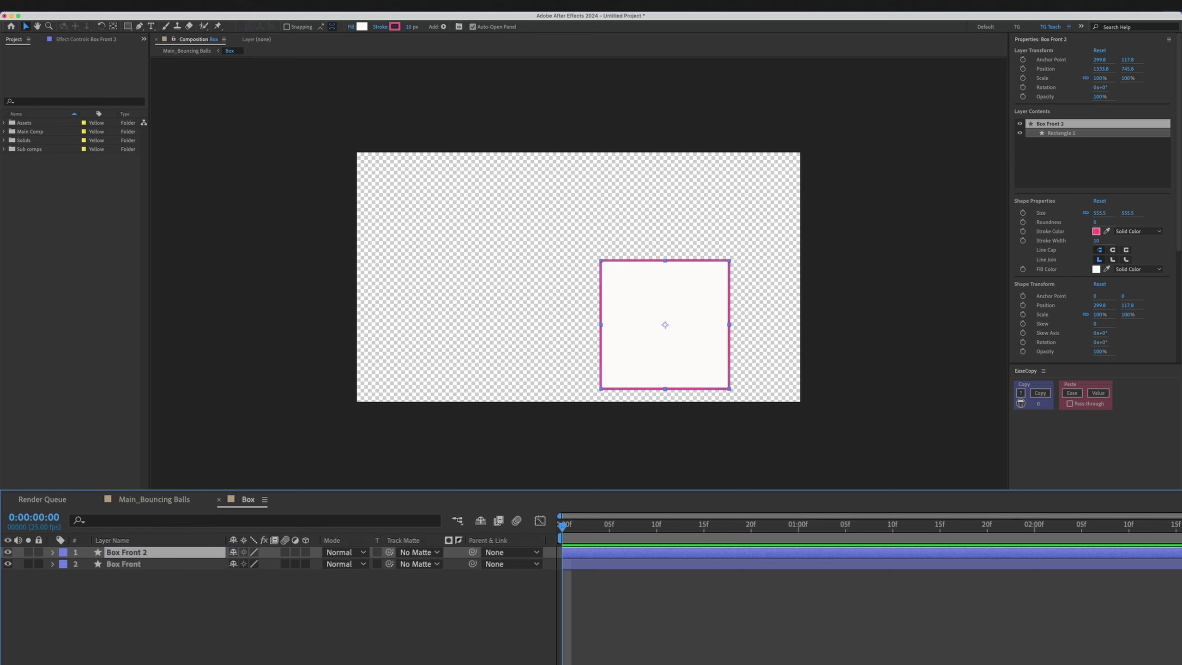
{"action": "key", "text": "Return"}
{"action": "key", "text": "Right"}
{"action": "key", "text": "BackSpace"}
{"action": "key", "text": "BackSpace"}
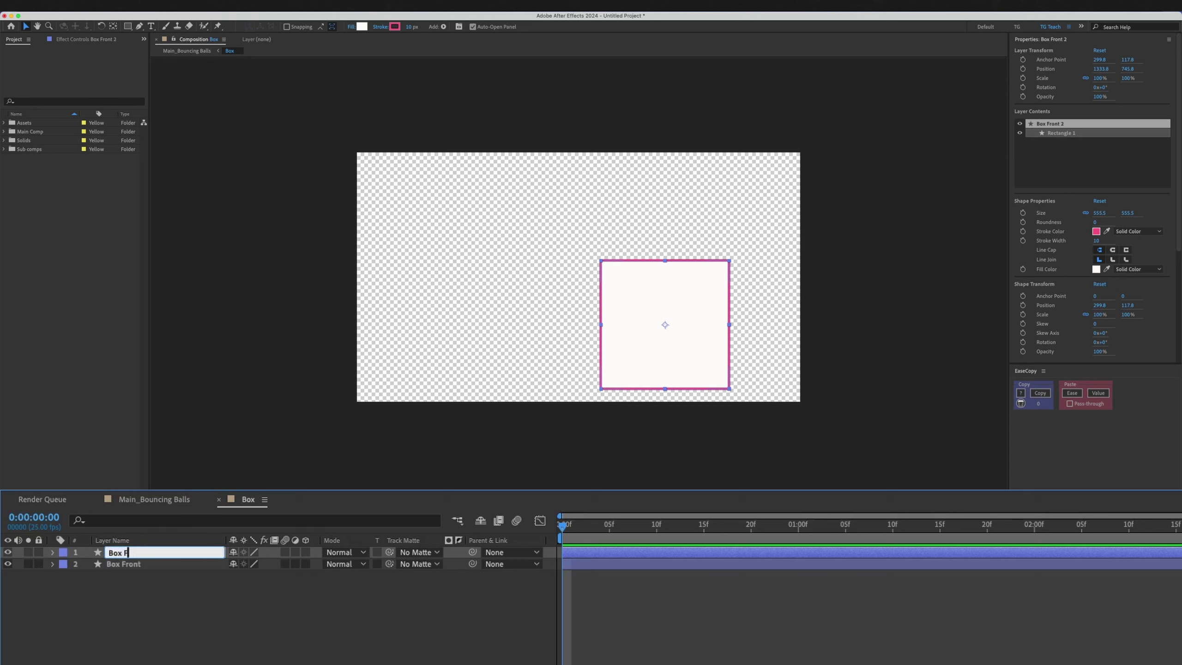
{"action": "type", "text": "Back"}
{"action": "key", "text": "Return"}
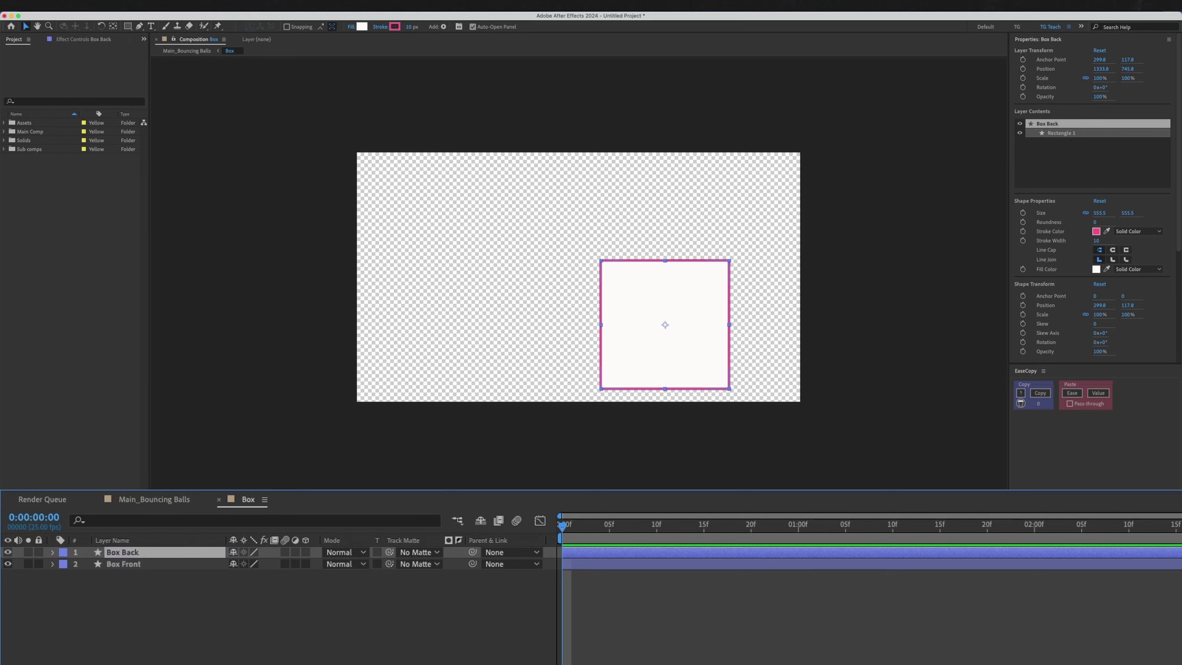
Step: Place the Box Back layer below Box Front and offset it up and to the right, to a position of about 1520, 648
{"action": "left_click_drag", "start_coordinate": [676, 337], "coordinate": [691, 327]}
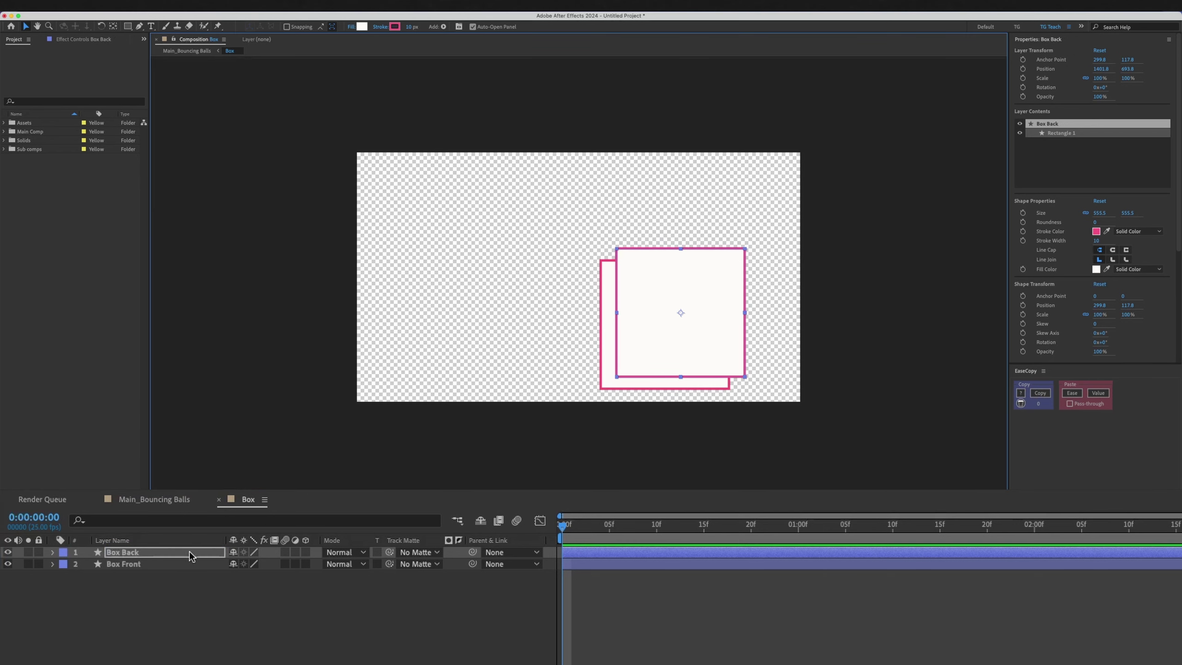
{"action": "left_click_drag", "start_coordinate": [191, 555], "coordinate": [169, 580]}
{"action": "left_click_drag", "start_coordinate": [742, 320], "coordinate": [769, 308]}
Step: Check the two offset boxes in Main_Bouncing Balls, and reopen the Box composition
{"action": "key", "text": "Tab"}
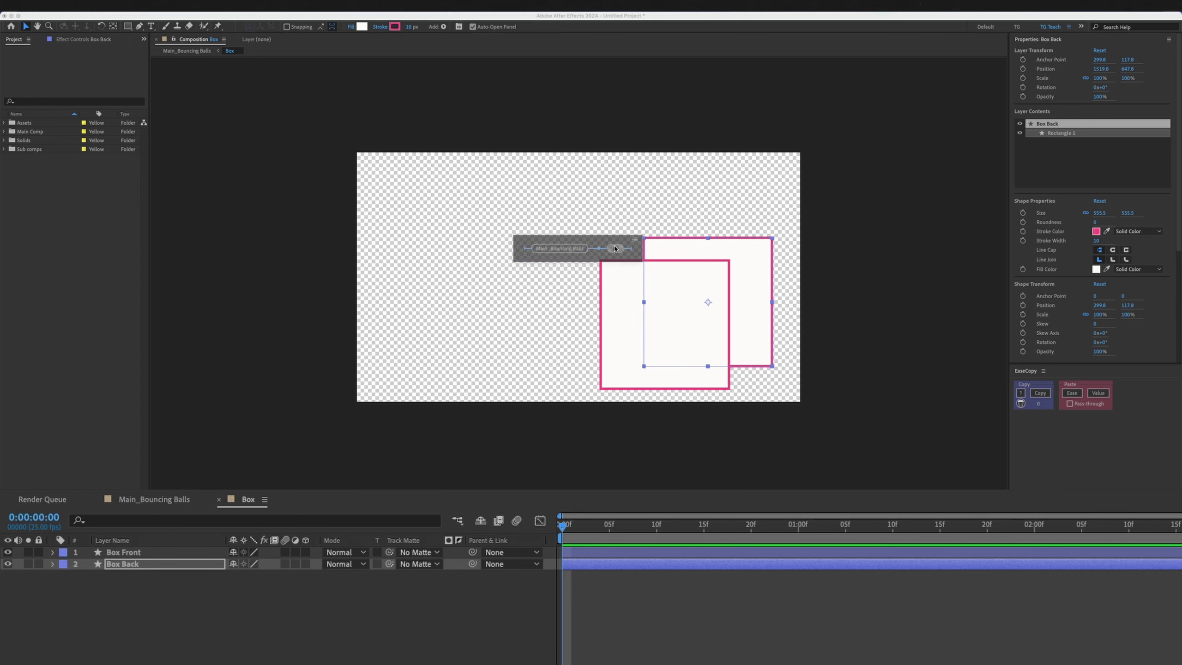
{"action": "left_click", "coordinate": [561, 252]}
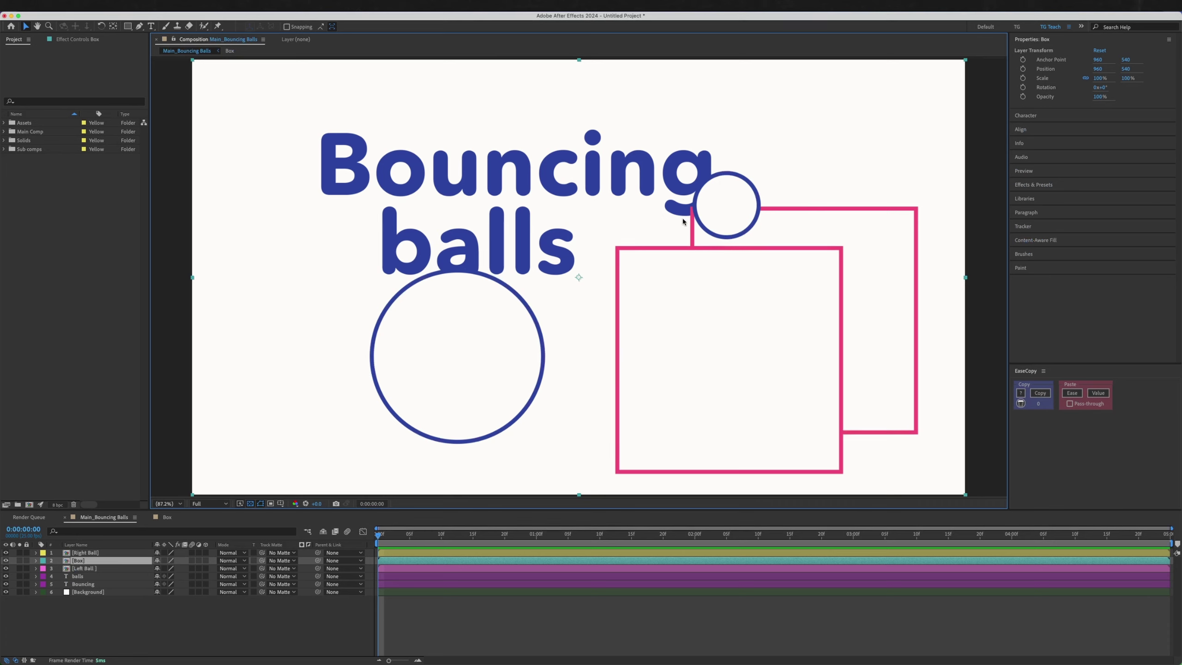
{"action": "double_click", "coordinate": [111, 559]}
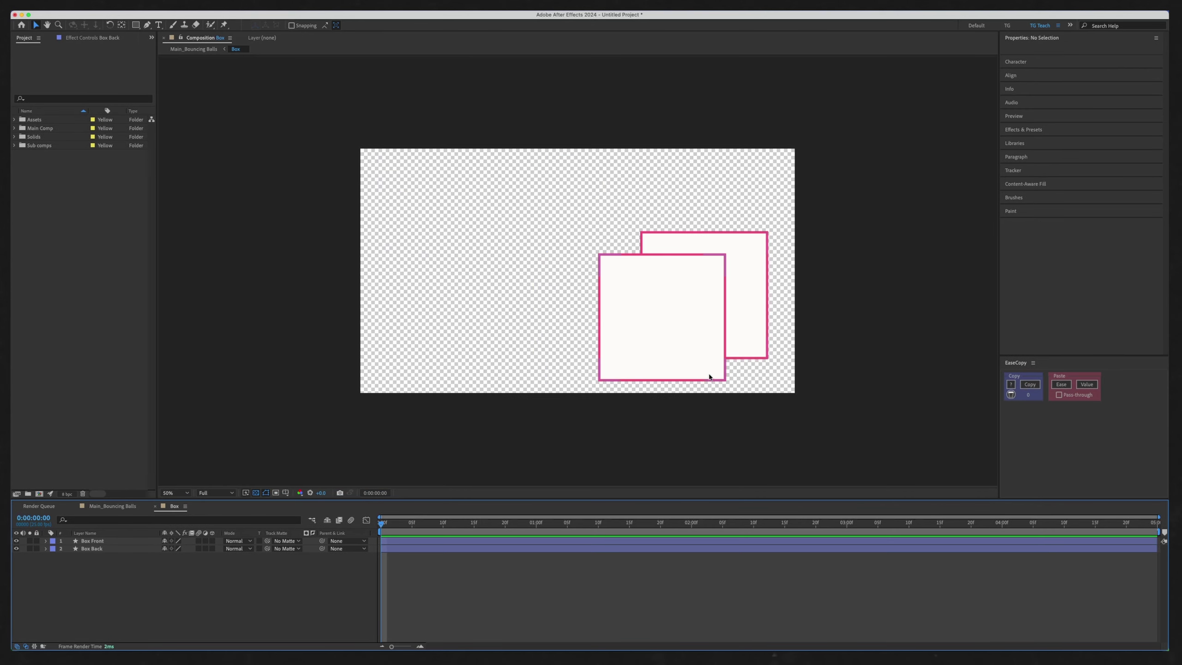
Step: Draw a closed four-point Pen shape on a new layer, joining the top corners of the front and back boxes as the top face
{"action": "key", "text": "space"}
{"action": "scroll", "coordinate": [702, 315], "scroll_direction": "up", "scroll_amount": 1}
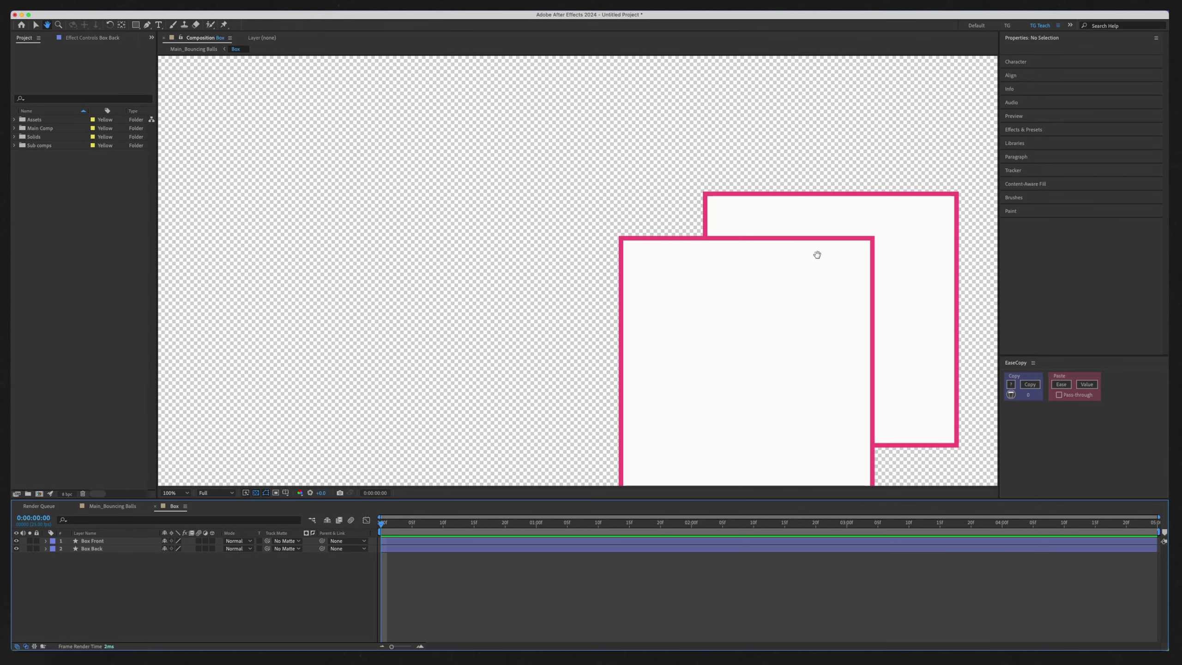
{"action": "left_click_drag", "start_coordinate": [911, 258], "coordinate": [704, 300]}
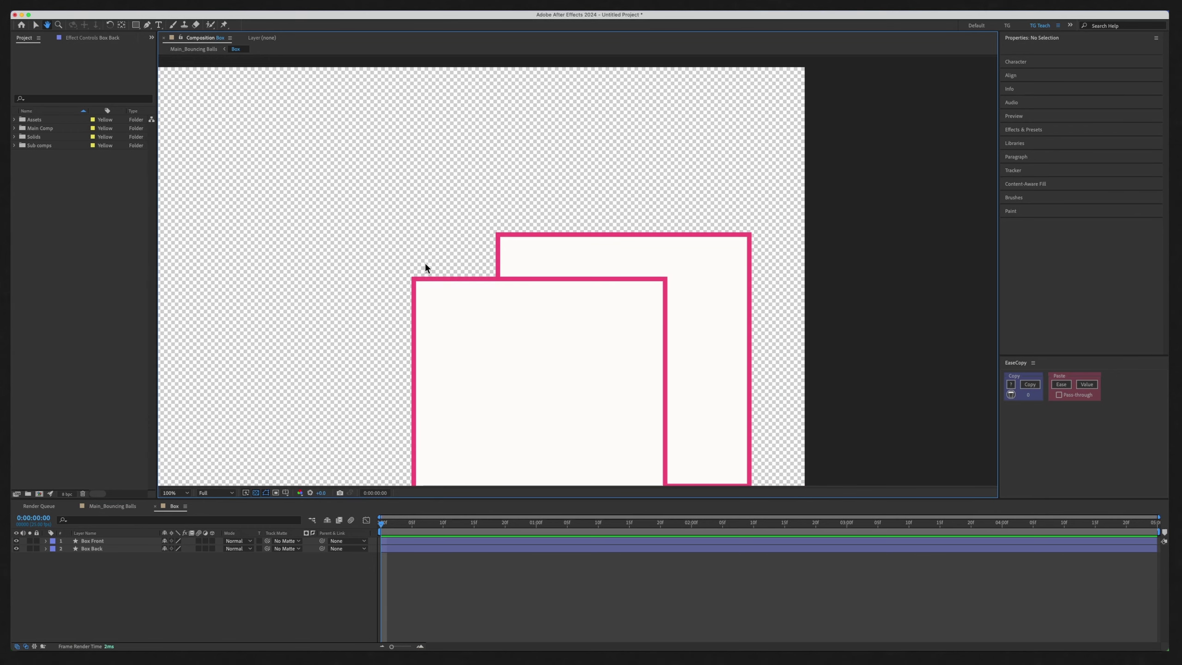
{"action": "scroll", "coordinate": [638, 259], "scroll_direction": "up", "scroll_amount": 1}
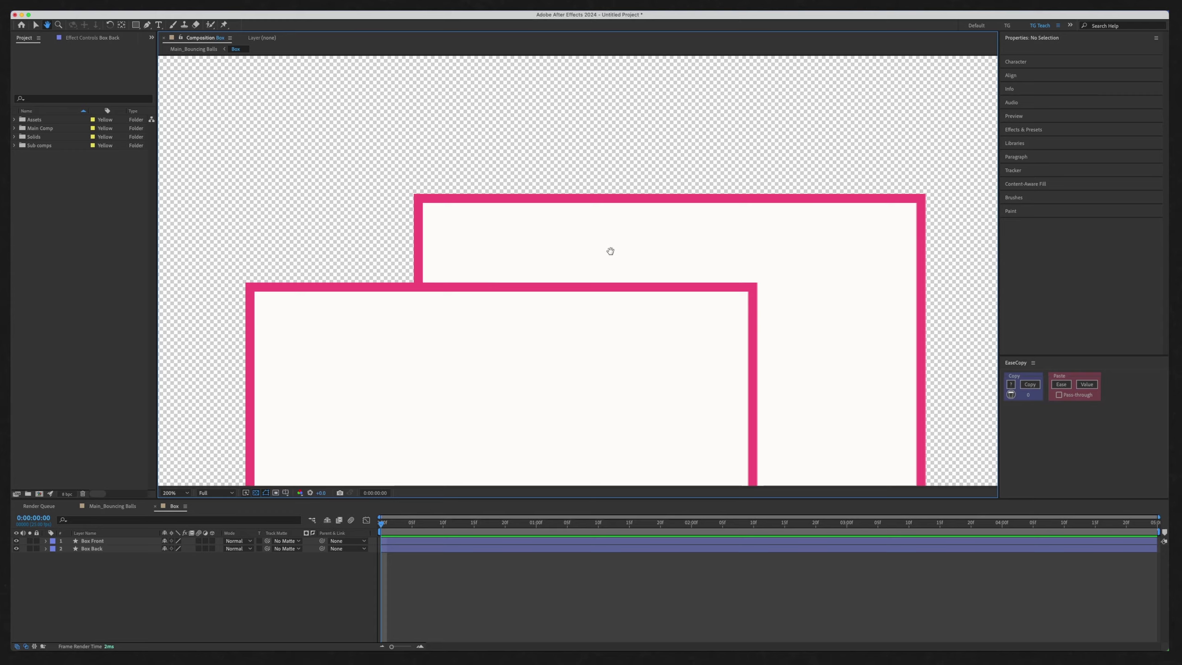
{"action": "scroll", "coordinate": [610, 251], "scroll_direction": "down", "scroll_amount": 1}
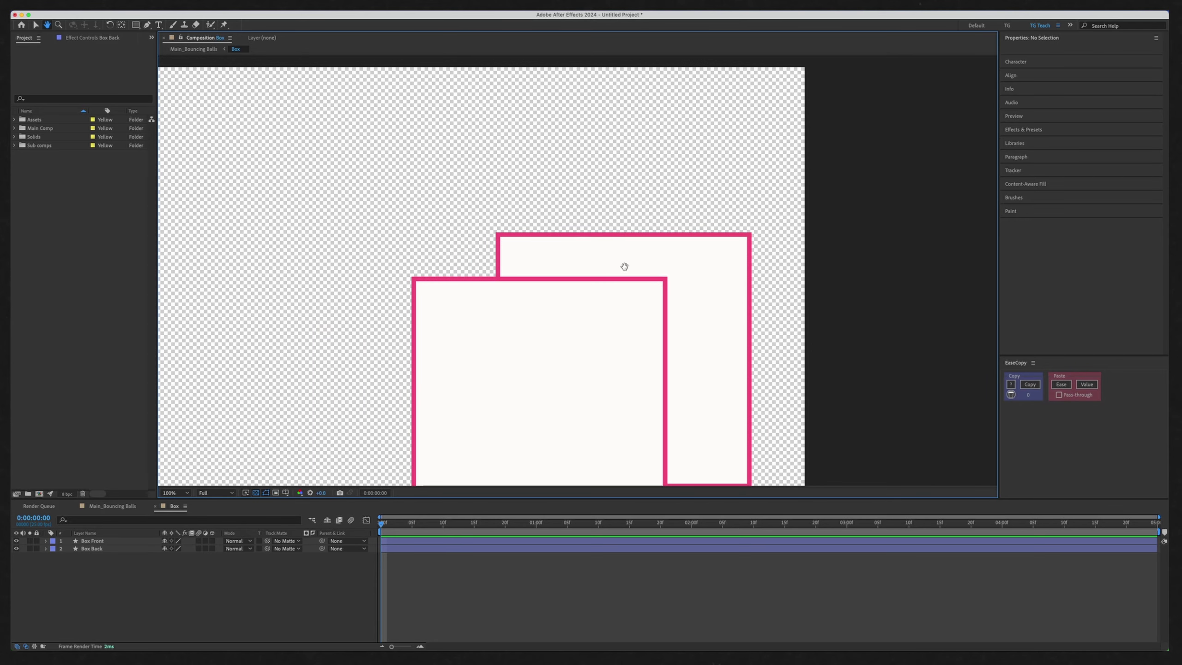
{"action": "scroll", "coordinate": [576, 265], "scroll_direction": "up", "scroll_amount": 1}
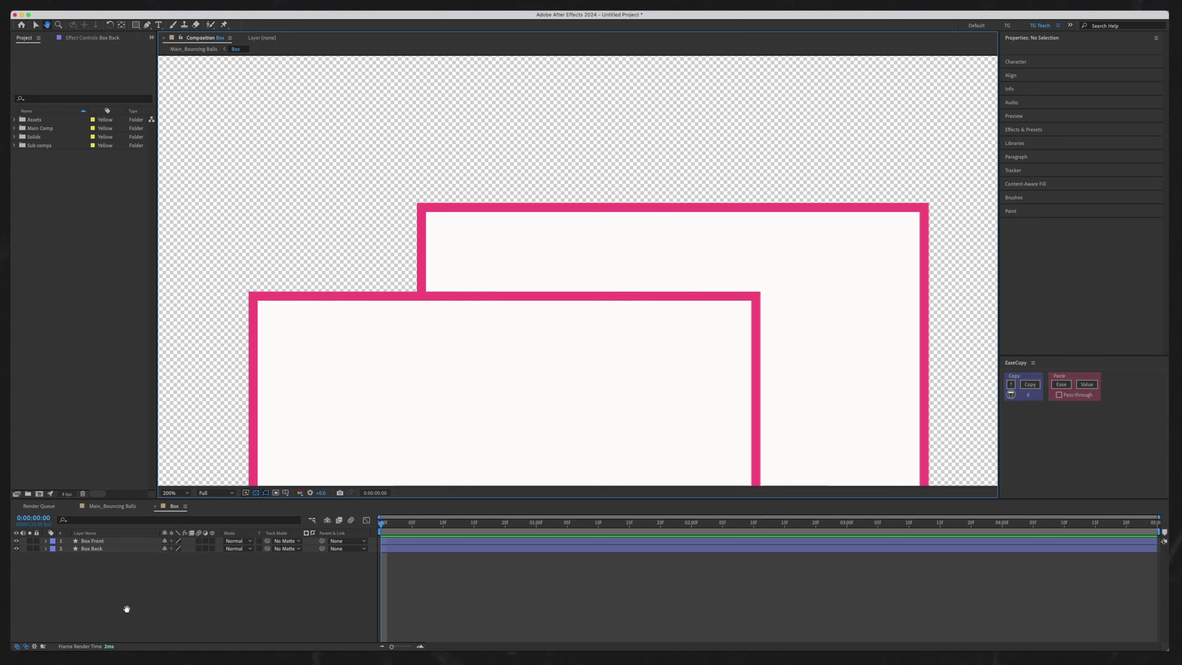
{"action": "key", "text": "v"}
{"action": "left_click", "coordinate": [278, 539]}
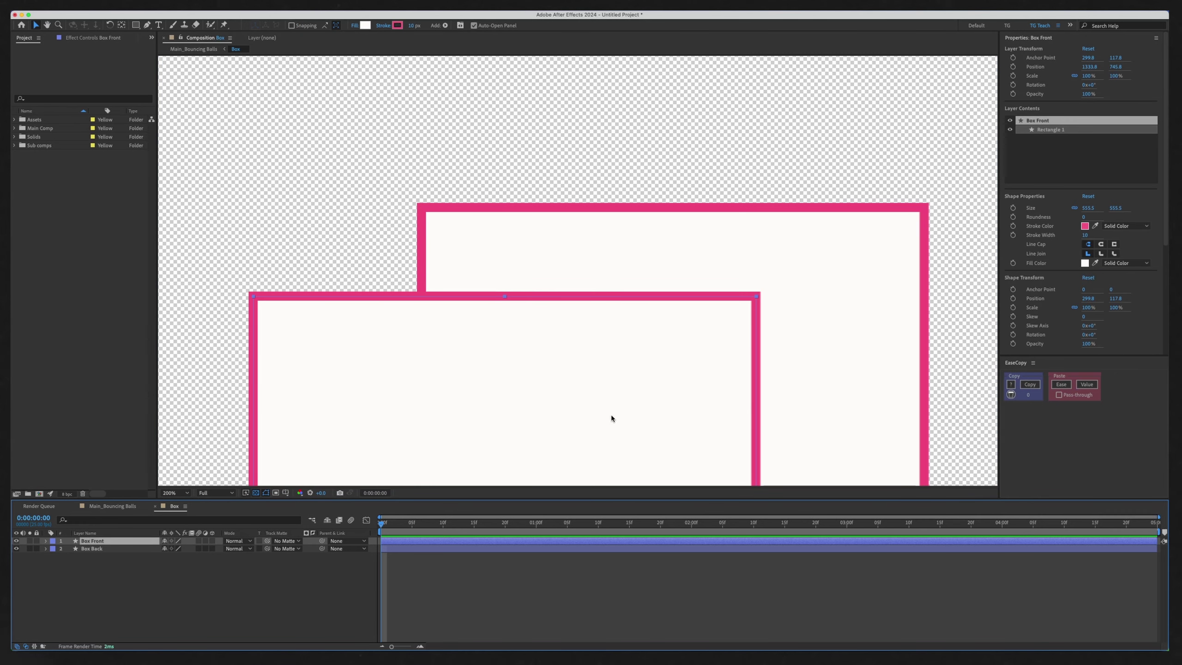
{"action": "left_click", "coordinate": [192, 593]}
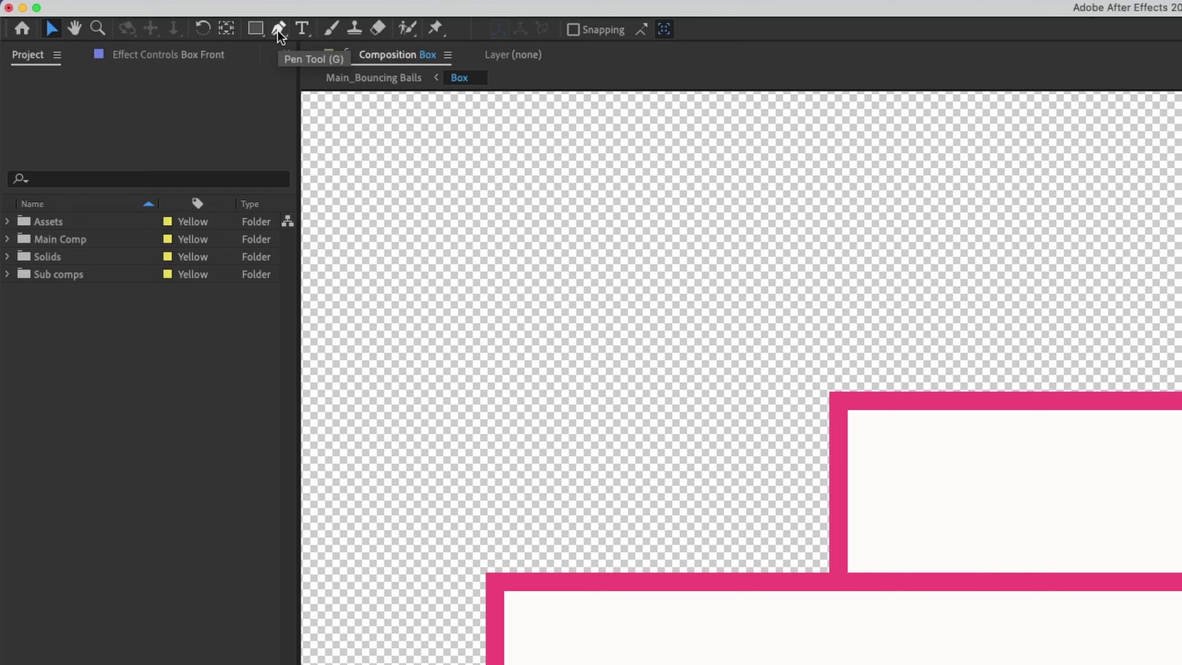
{"action": "left_click", "coordinate": [281, 32]}
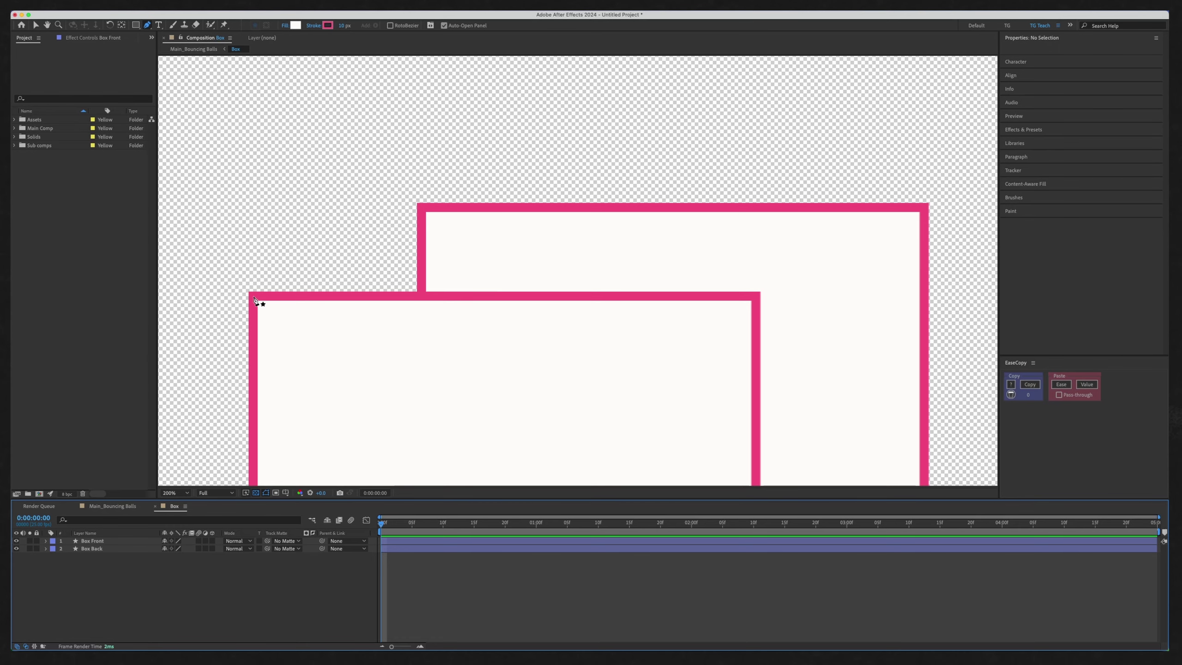
{"action": "left_click", "coordinate": [253, 297]}
{"action": "left_click", "coordinate": [420, 206]}
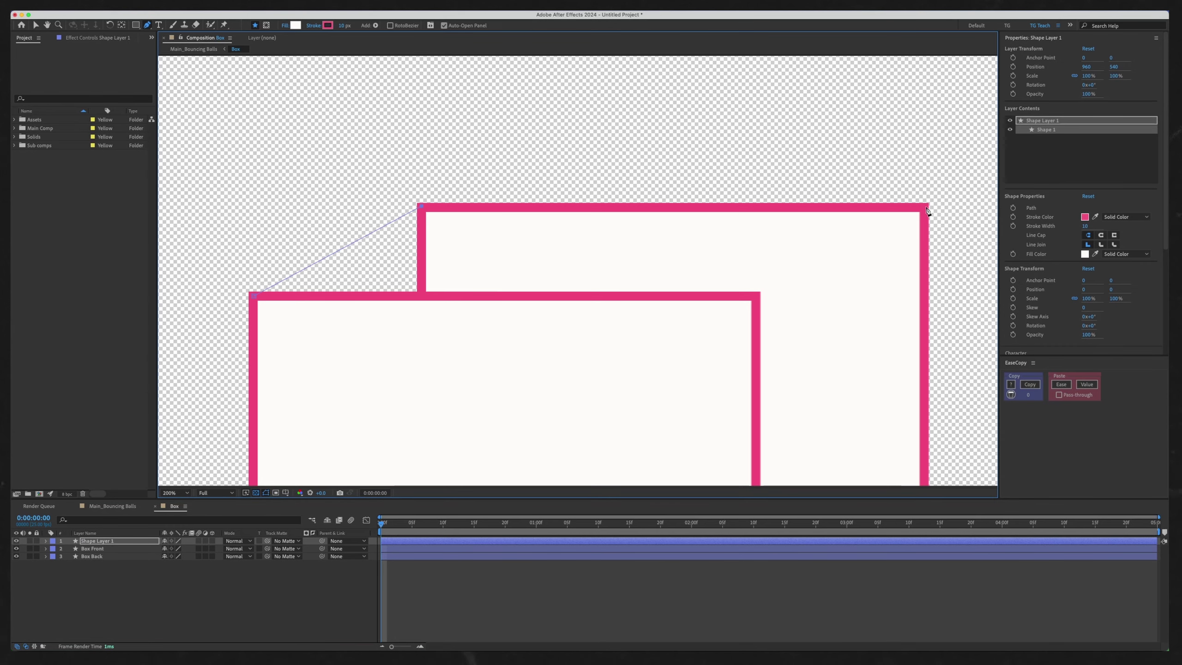
{"action": "left_click", "coordinate": [754, 297]}
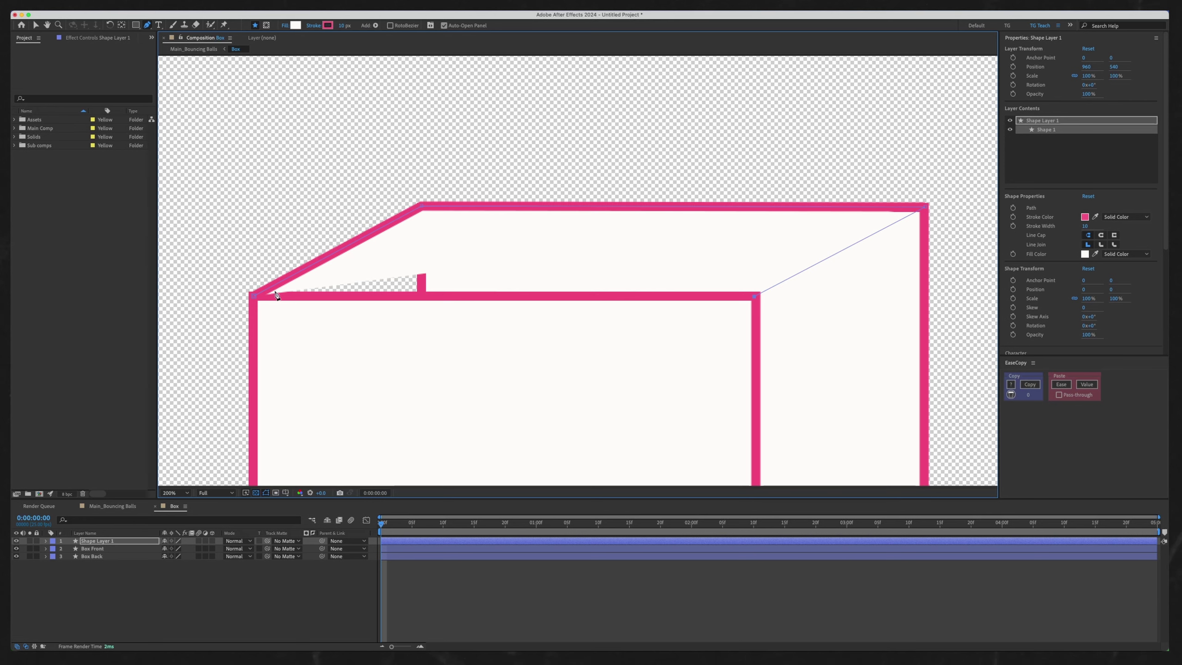
{"action": "left_click", "coordinate": [254, 297]}
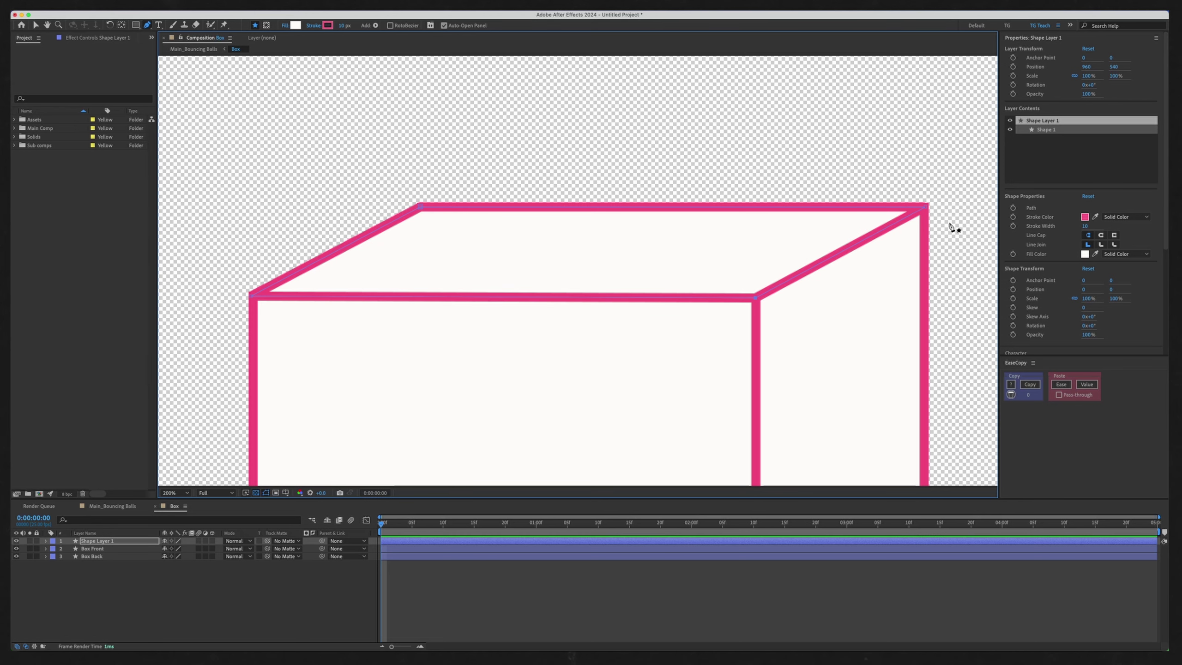
{"action": "mouse_move", "coordinate": [928, 210]}
{"action": "left_mouse_down"}
{"action": "mouse_move", "coordinate": [914, 206]}
{"action": "mouse_move", "coordinate": [921, 197]}
{"action": "mouse_move", "coordinate": [921, 212]}
{"action": "left_mouse_up"}
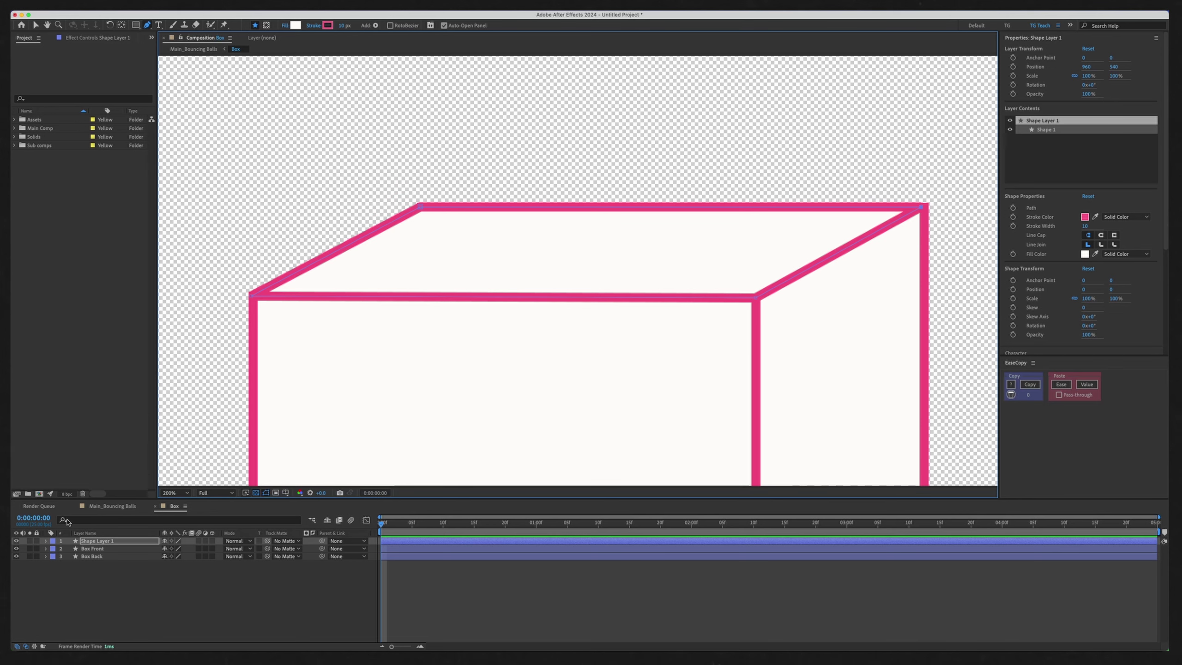
Step: Rename the new top-face shape layer to Box Top
{"action": "left_click", "coordinate": [119, 592]}
{"action": "left_click", "coordinate": [102, 541]}
{"action": "key", "text": "Return"}
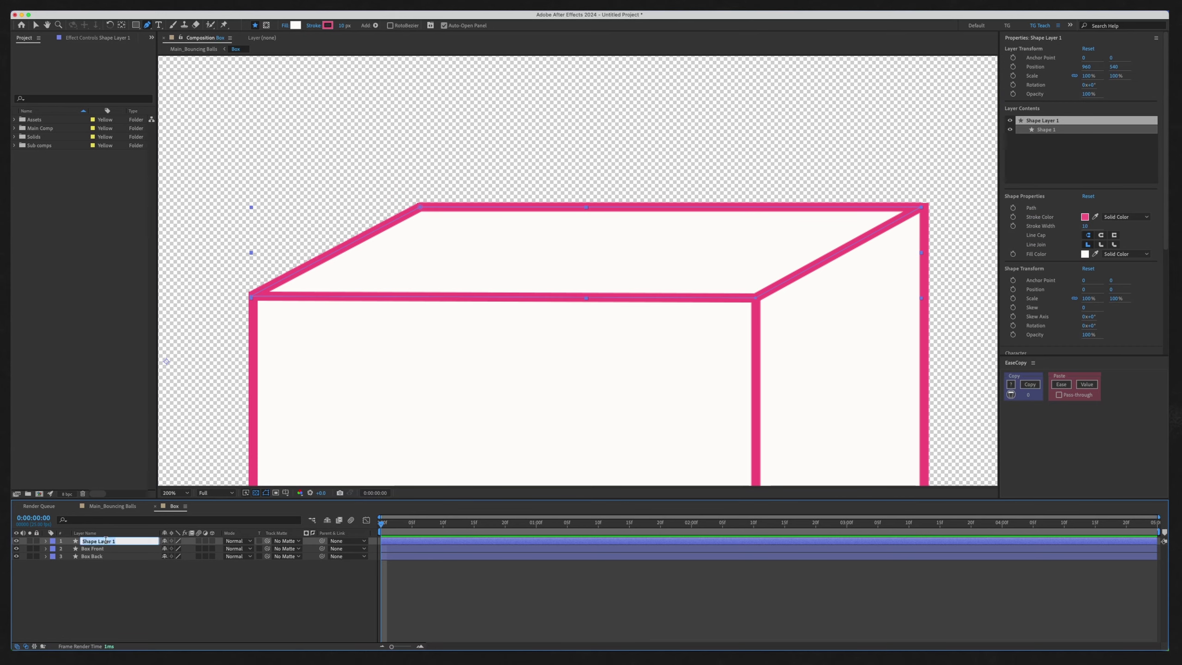
{"action": "type", "text": "Bo"}
{"action": "type", "text": "x Top"}
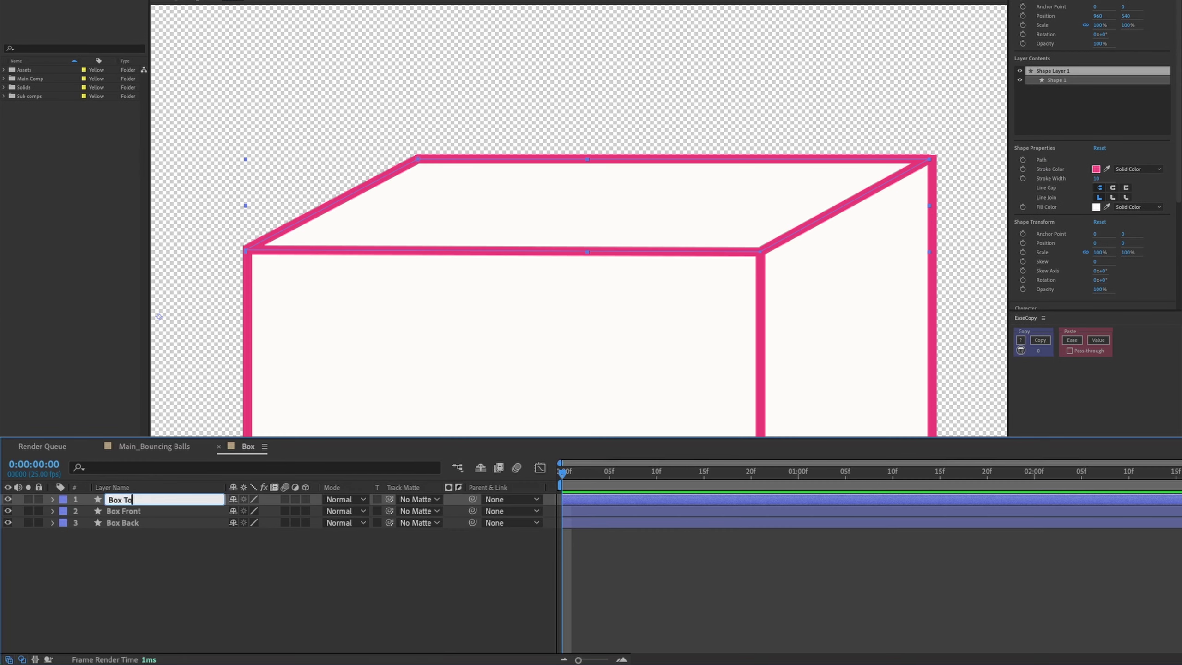
{"action": "key", "text": "Return"}
Step: Expand the contents of all three box layers and set the Box Top stroke's line join to Round Join
{"action": "left_click_drag", "start_coordinate": [99, 589], "coordinate": [117, 509]}
{"action": "left_click", "coordinate": [131, 499], "text": "shift"}
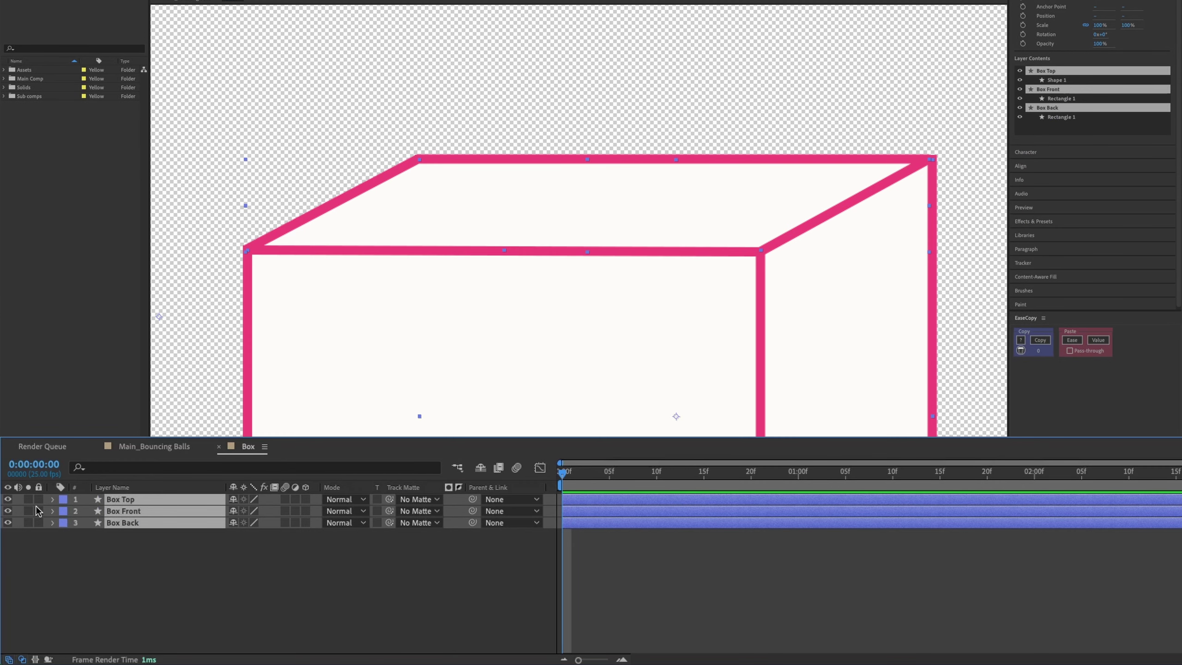
{"action": "left_click", "coordinate": [53, 499]}
{"action": "left_click", "coordinate": [65, 511]}
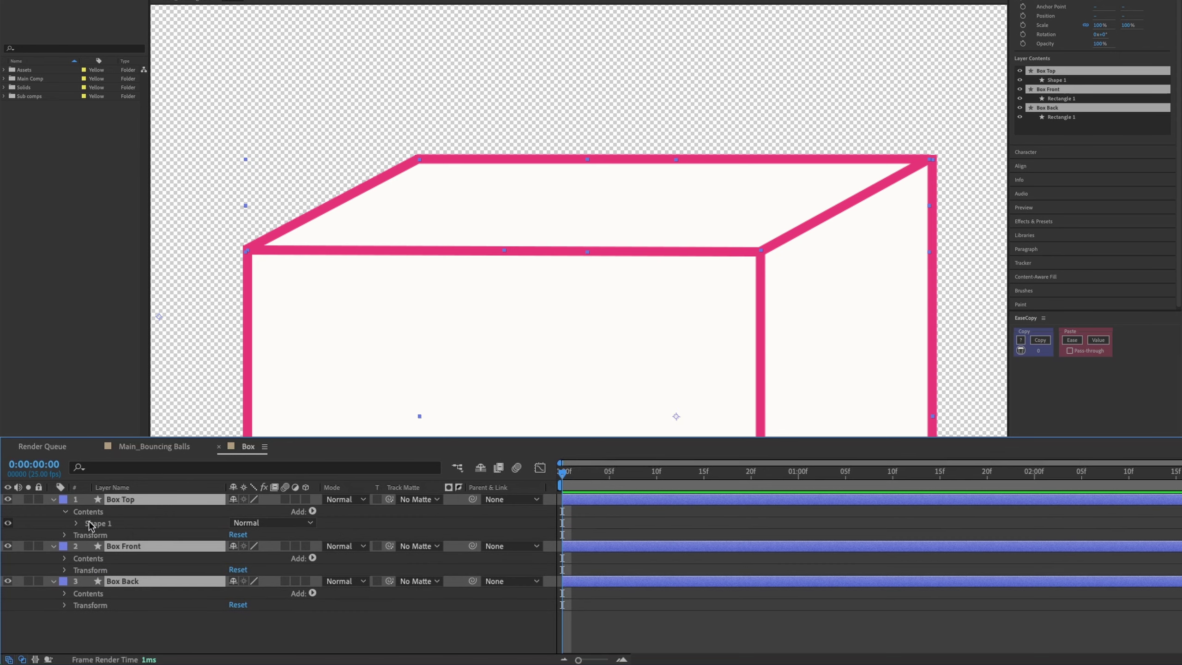
{"action": "left_click", "coordinate": [77, 522]}
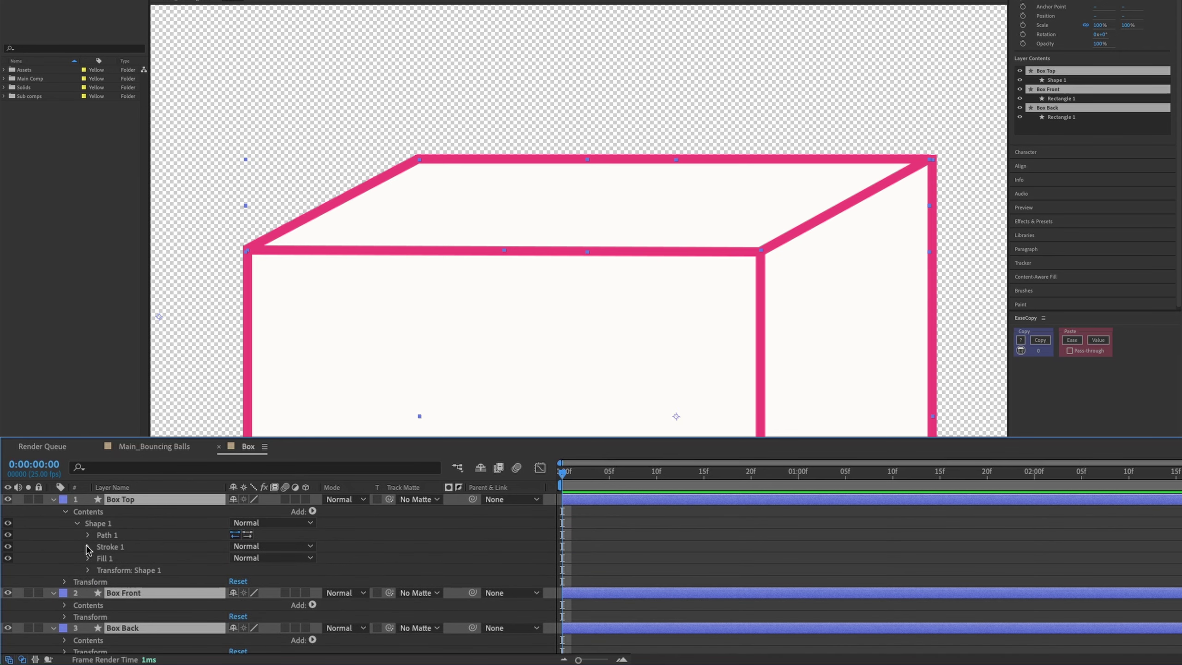
{"action": "left_click", "coordinate": [87, 547]}
{"action": "left_click", "coordinate": [298, 601]}
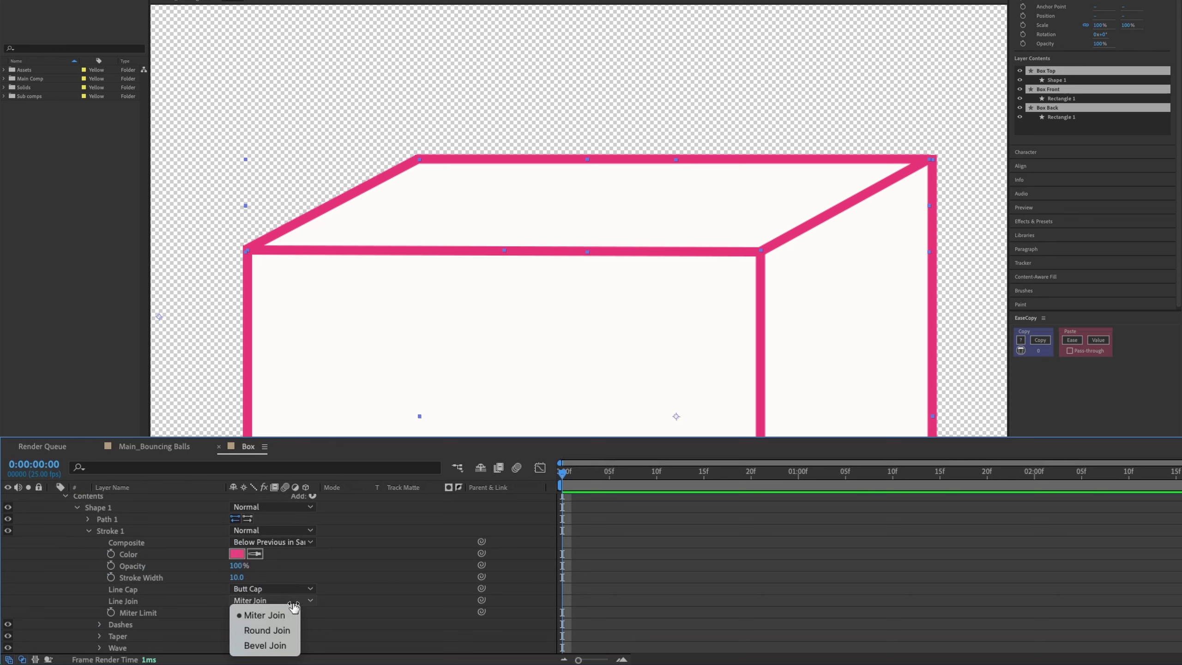
{"action": "left_click", "coordinate": [281, 630]}
Step: Set the line join of the Box Front rectangle's stroke to Round Join
{"action": "scroll", "coordinate": [337, 586], "scroll_direction": "down", "scroll_amount": 4}
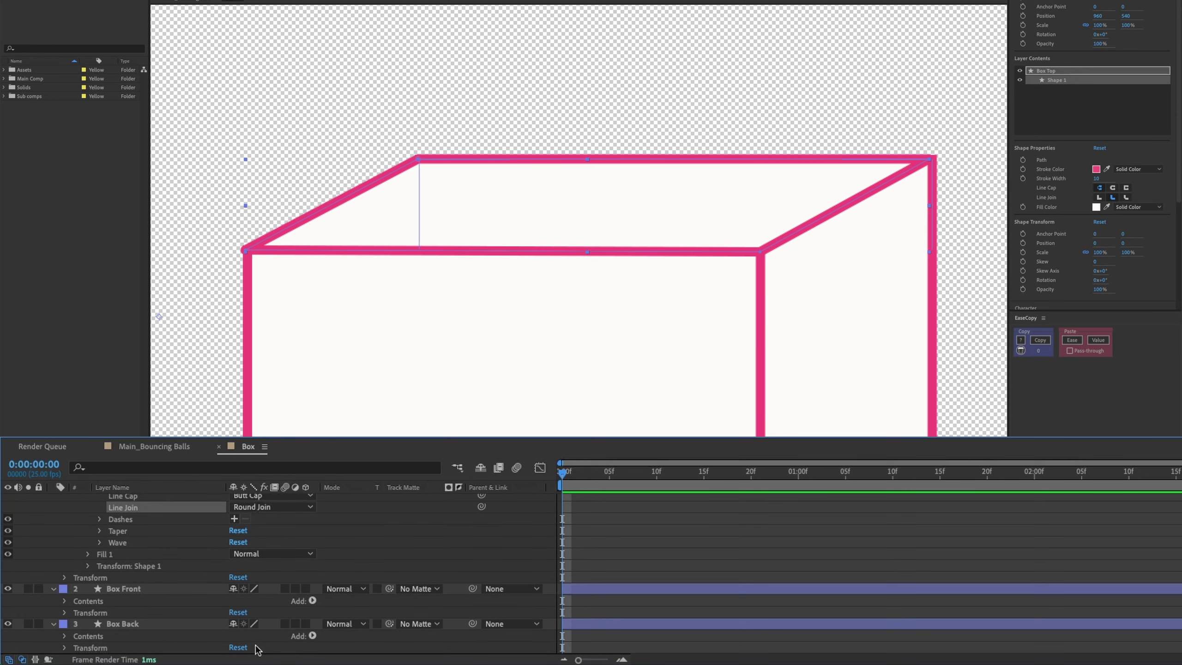
{"action": "left_click", "coordinate": [64, 602]}
{"action": "left_click", "coordinate": [76, 613]}
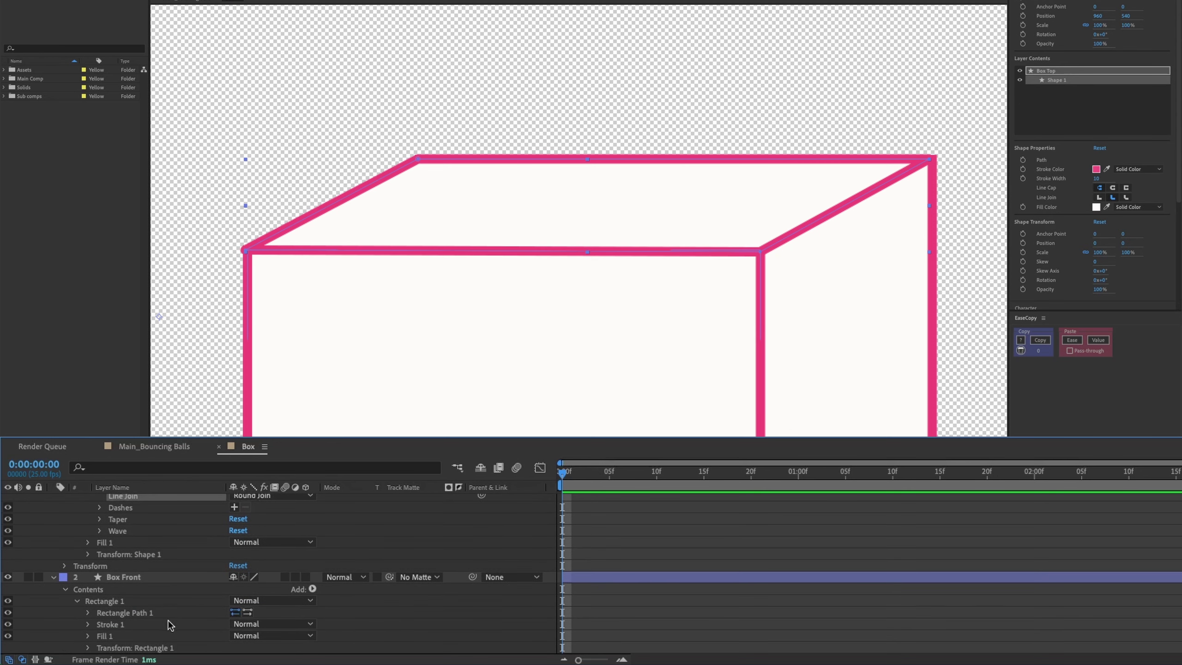
{"action": "left_click", "coordinate": [90, 612]}
{"action": "left_click", "coordinate": [91, 613]}
{"action": "scroll", "coordinate": [125, 605], "scroll_direction": "down", "scroll_amount": 2}
{"action": "left_click", "coordinate": [88, 577]}
{"action": "left_click", "coordinate": [254, 603]}
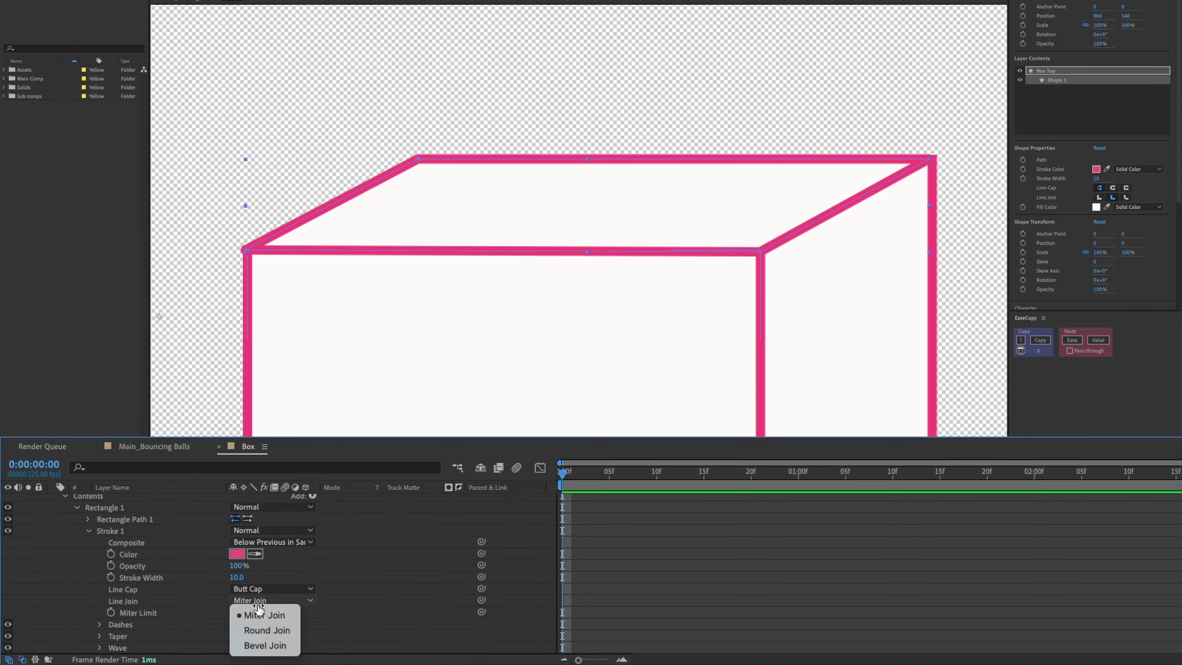
{"action": "left_click", "coordinate": [258, 630]}
Step: Set the Box Back stroke's line join to Round Join, and collapse and deselect the layers
{"action": "scroll", "coordinate": [169, 568], "scroll_direction": "down", "scroll_amount": 3}
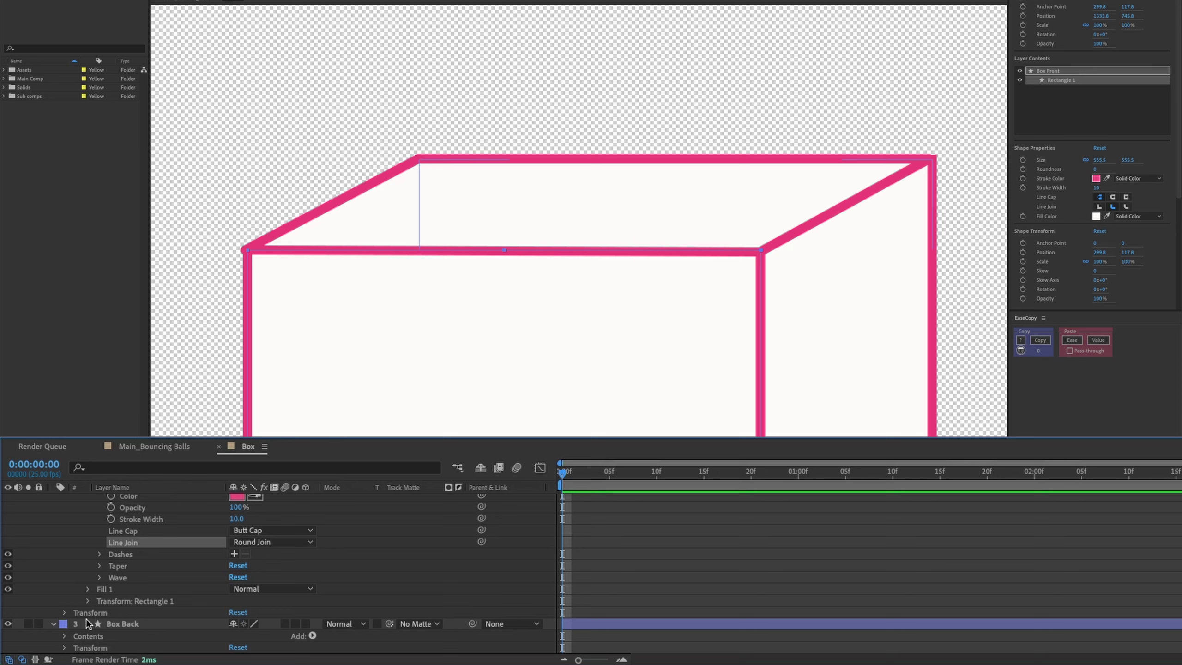
{"action": "left_click", "coordinate": [73, 636]}
{"action": "left_click", "coordinate": [64, 636]}
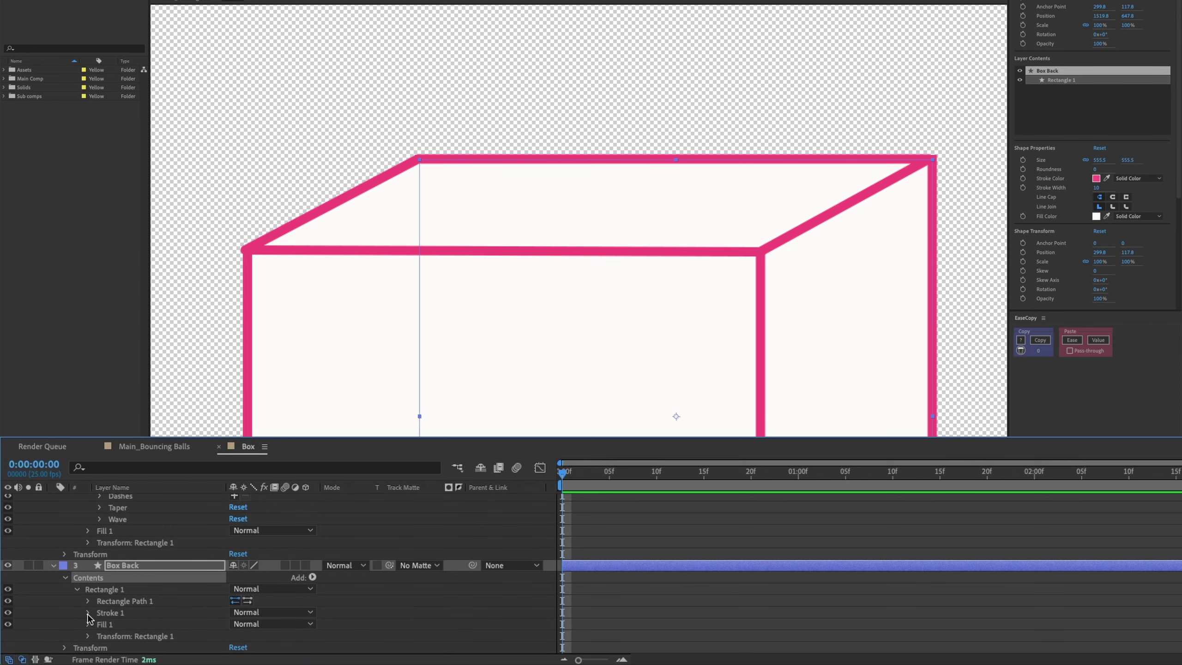
{"action": "left_click", "coordinate": [87, 614]}
{"action": "left_click", "coordinate": [274, 608]}
{"action": "left_click", "coordinate": [275, 630]}
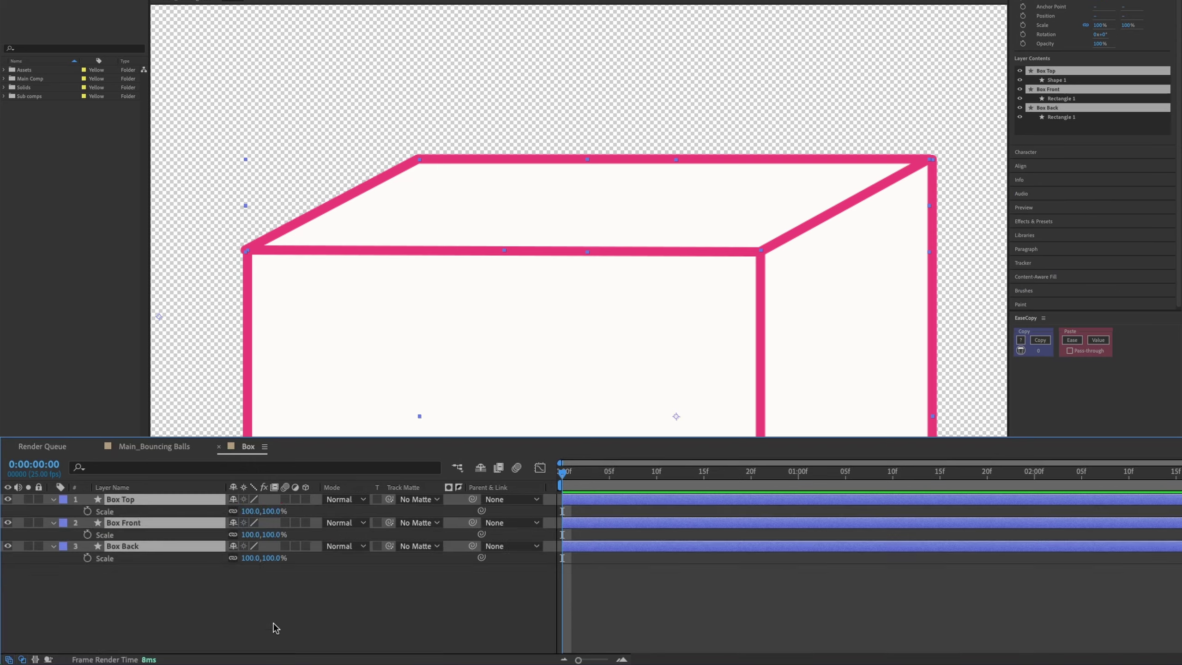
{"action": "left_click", "coordinate": [339, 622]}
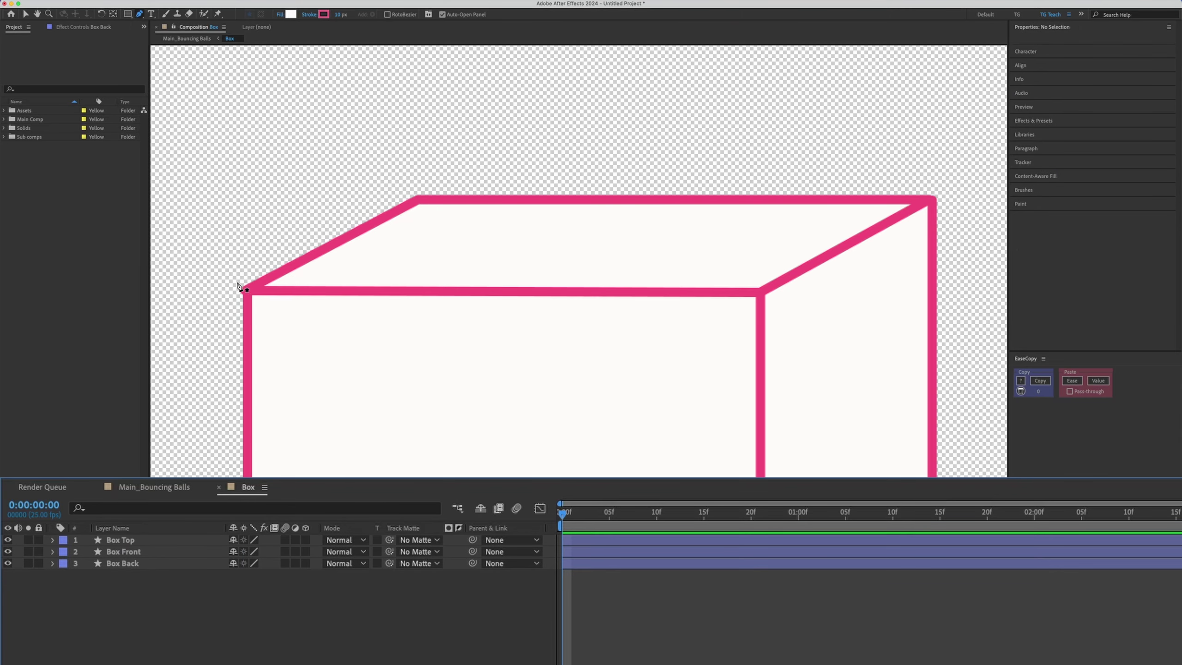
Step: Scale the Box Top layer to about 103% and move its back-left corner point onto Box Back's top-left corner
{"action": "left_click", "coordinate": [141, 539]}
{"action": "key", "text": "period"}
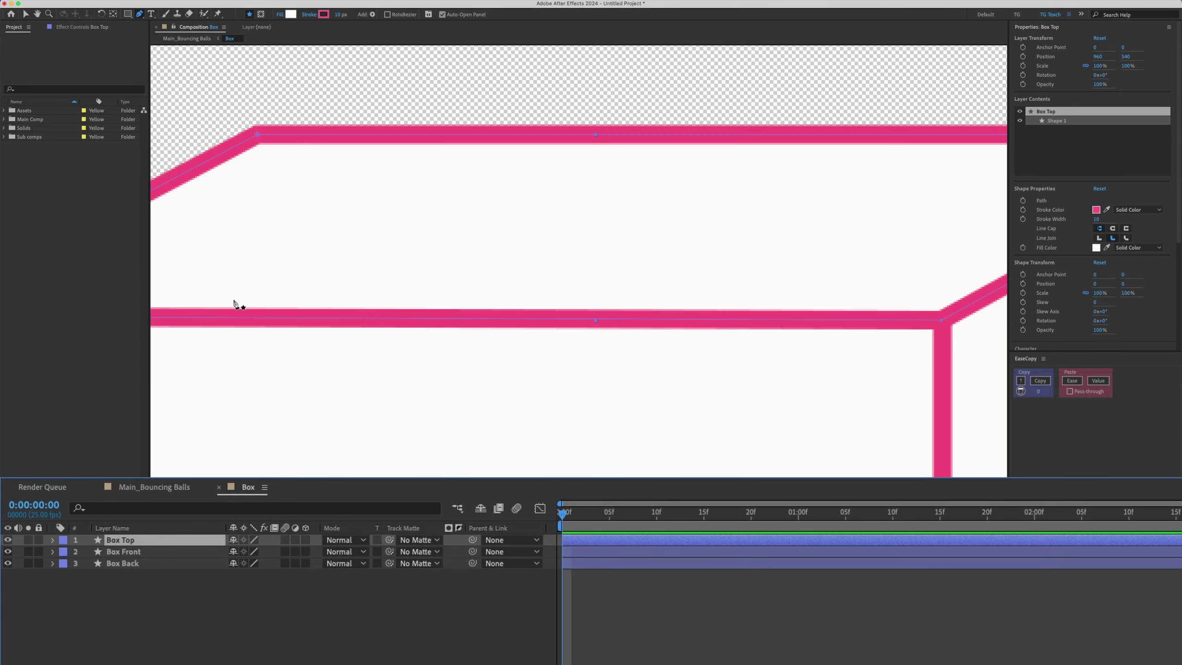
{"action": "left_click_drag", "start_coordinate": [275, 240], "coordinate": [522, 273]}
{"action": "key", "text": "v"}
{"action": "left_click_drag", "start_coordinate": [897, 177], "coordinate": [649, 252]}
{"action": "key", "text": "g"}
{"action": "mouse_move", "coordinate": [603, 178]}
{"action": "left_mouse_down"}
{"action": "mouse_move", "coordinate": [653, 213]}
{"action": "mouse_move", "coordinate": [588, 188]}
{"action": "left_mouse_up"}
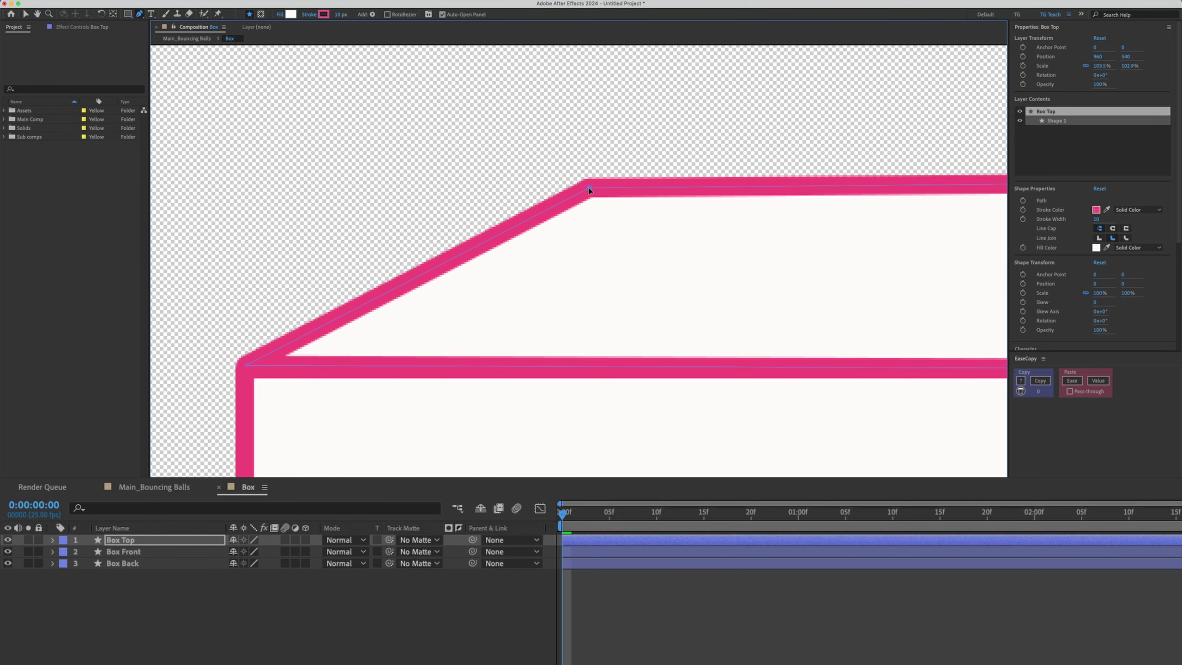
Step: Move Box Top's two right-hand corner points onto the top-right corners of the back and front boxes
{"action": "scroll", "coordinate": [685, 242], "scroll_direction": "right", "scroll_amount": 15}
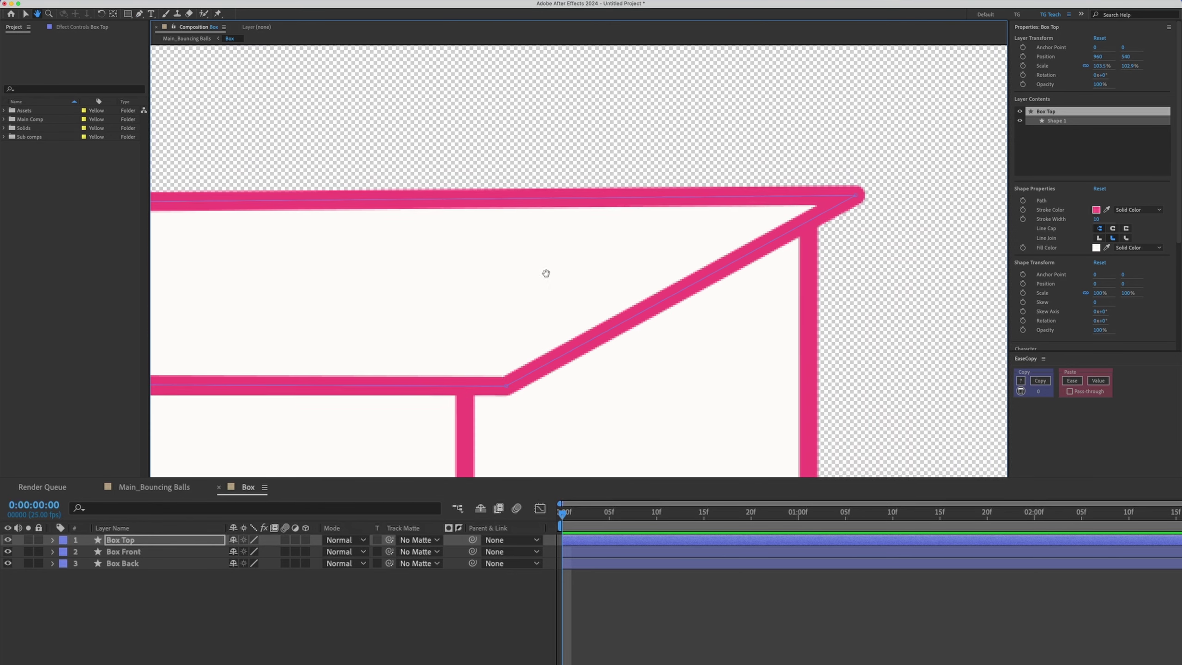
{"action": "mouse_move", "coordinate": [859, 195]}
{"action": "left_mouse_down"}
{"action": "mouse_move", "coordinate": [703, 199]}
{"action": "mouse_move", "coordinate": [806, 206]}
{"action": "left_mouse_up"}
{"action": "mouse_move", "coordinate": [504, 383]}
{"action": "left_mouse_down"}
{"action": "mouse_move", "coordinate": [467, 326]}
{"action": "mouse_move", "coordinate": [466, 376]}
{"action": "left_mouse_up"}
{"action": "left_click_drag", "start_coordinate": [457, 383], "coordinate": [462, 381]}
Step: Draw a closed four-point side shape on a new layer with the Pen tool, joining the right-hand corners of Box Front and Box Back
{"action": "scroll", "coordinate": [705, 272], "scroll_direction": "down", "scroll_amount": 4}
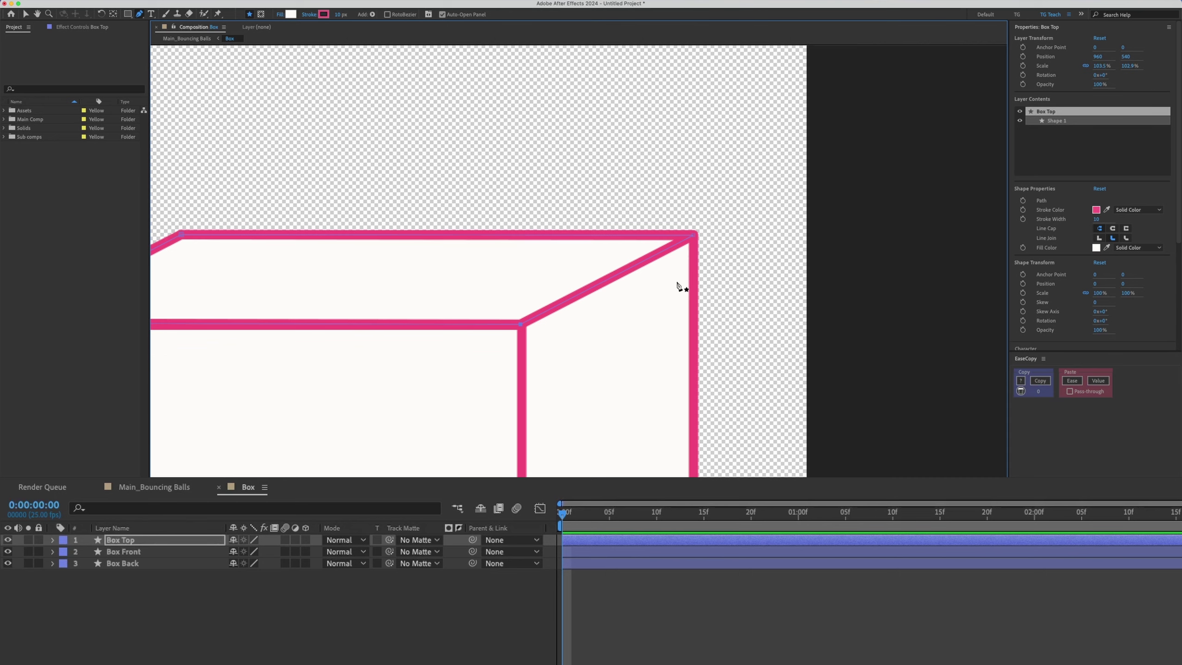
{"action": "key", "text": "space"}
{"action": "left_click_drag", "start_coordinate": [622, 332], "coordinate": [590, 243]}
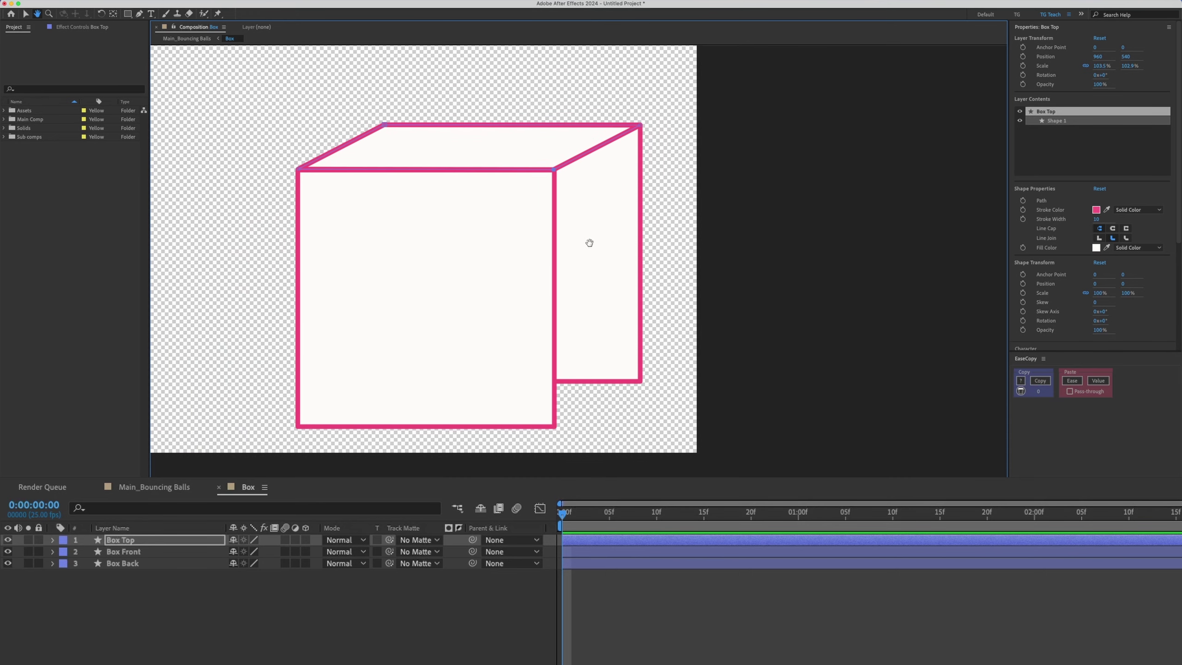
{"action": "left_click", "coordinate": [231, 624]}
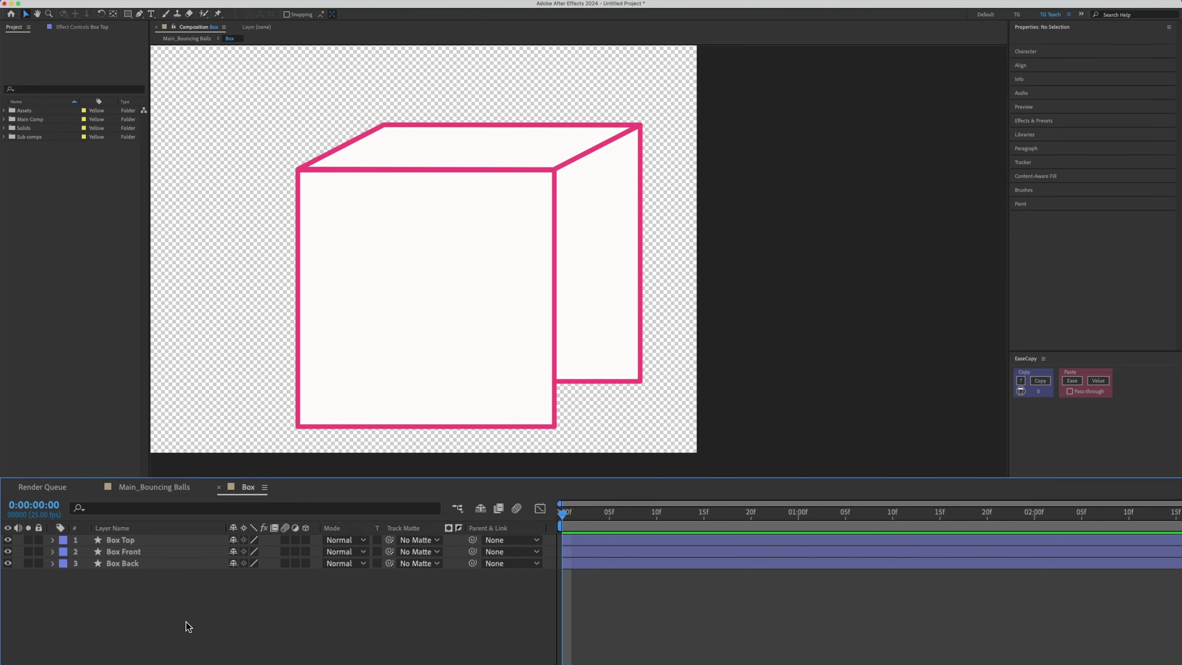
{"action": "left_click", "coordinate": [139, 14]}
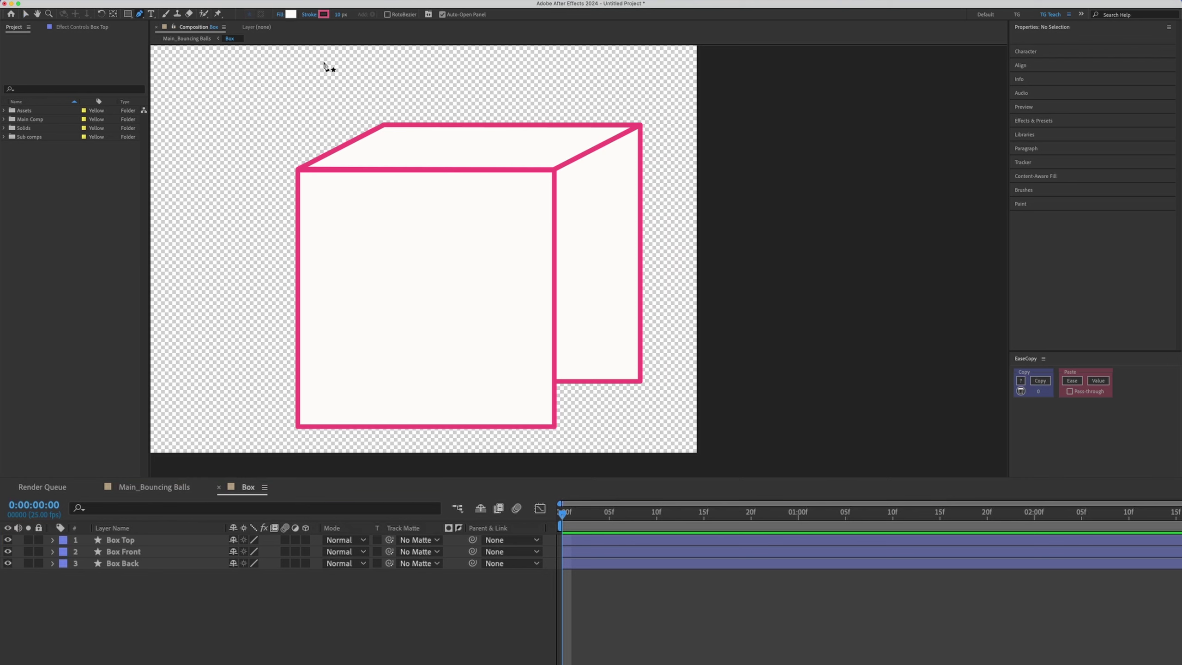
{"action": "left_click", "coordinate": [554, 169]}
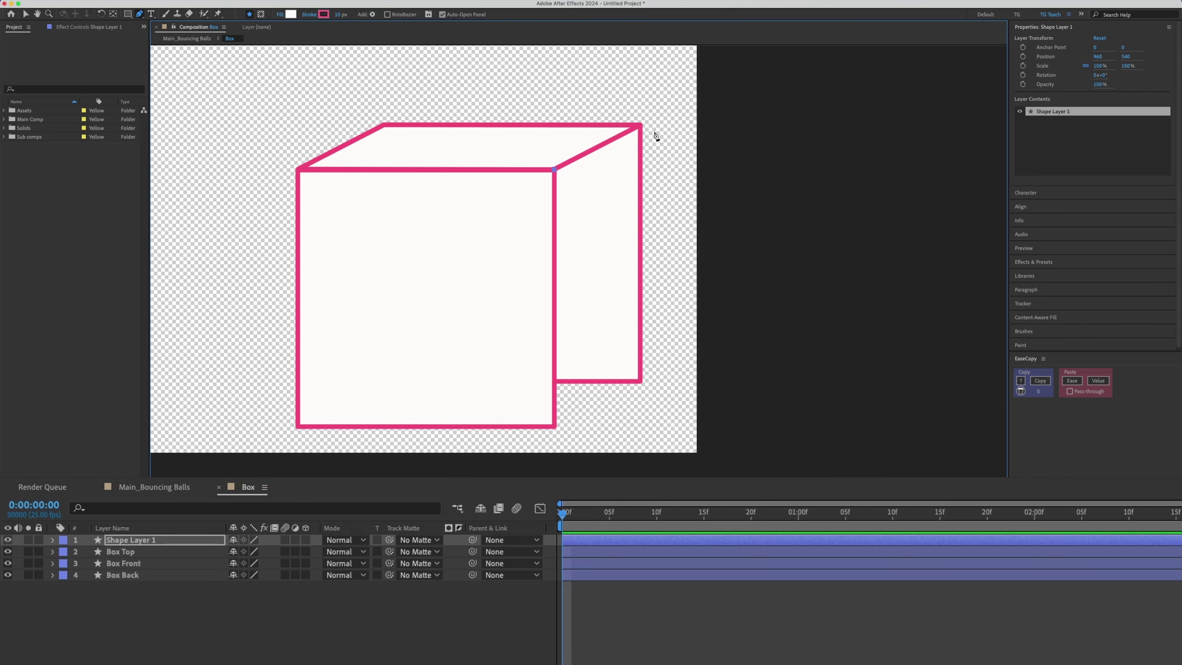
{"action": "left_click", "coordinate": [641, 126]}
{"action": "left_click", "coordinate": [640, 380]}
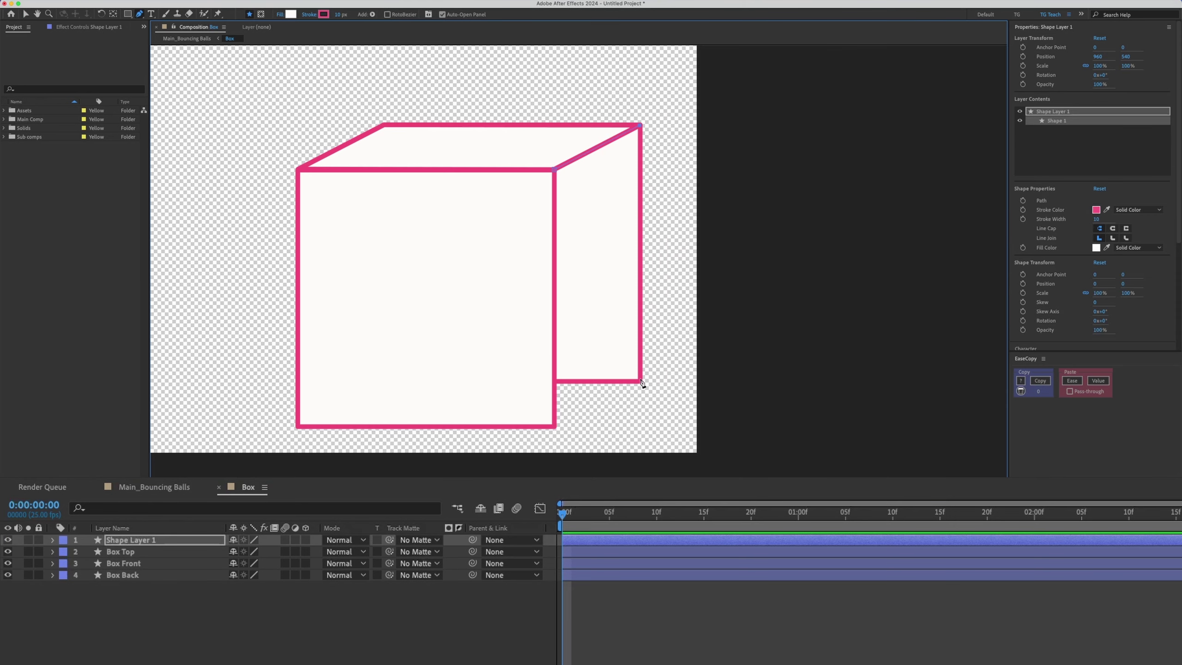
{"action": "left_click", "coordinate": [554, 427]}
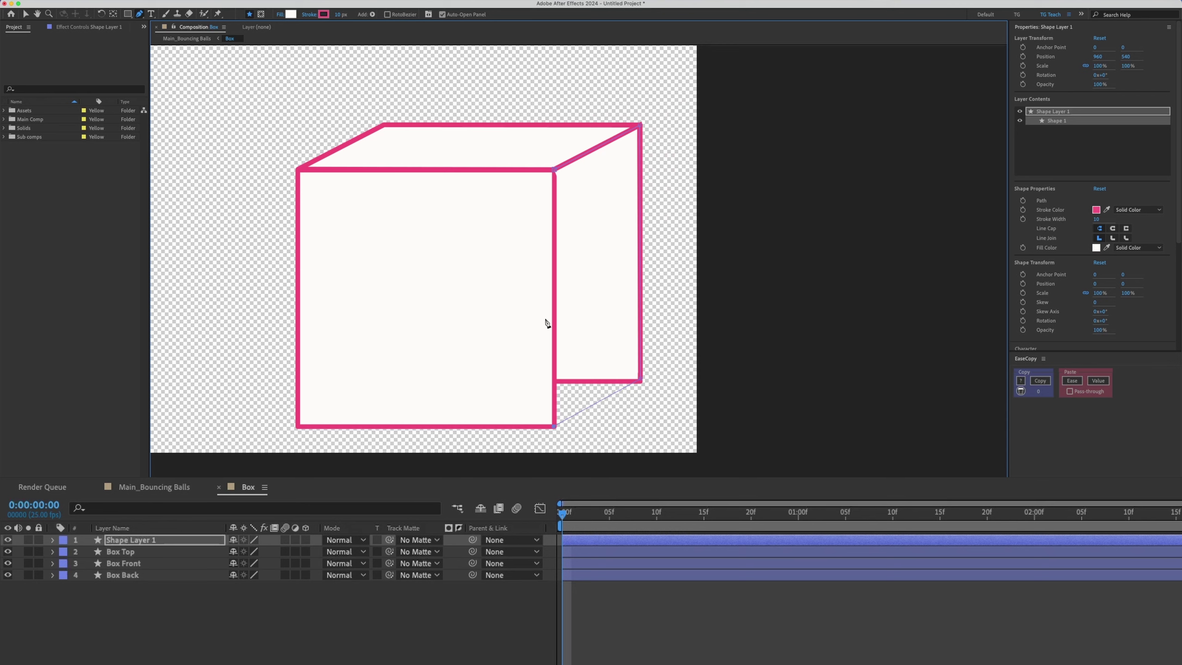
{"action": "left_click", "coordinate": [554, 171]}
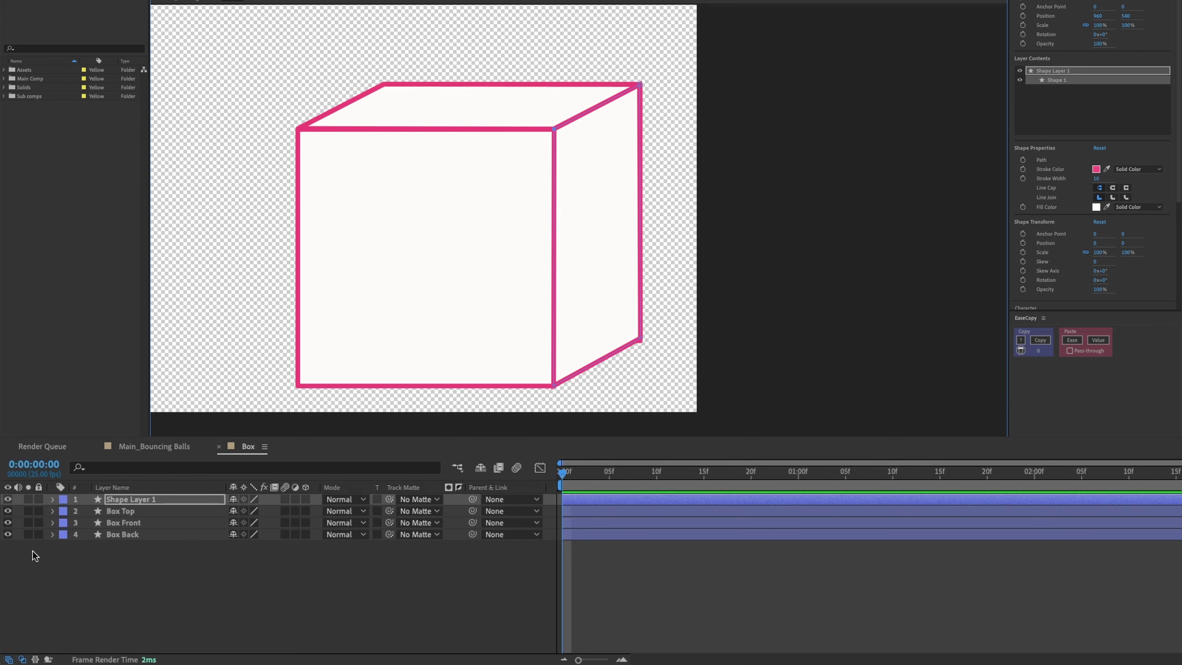
Step: Set the line join of the new side shape's stroke to Round Join, and collapse and deselect the layer
{"action": "left_click", "coordinate": [53, 500]}
{"action": "left_click", "coordinate": [65, 512]}
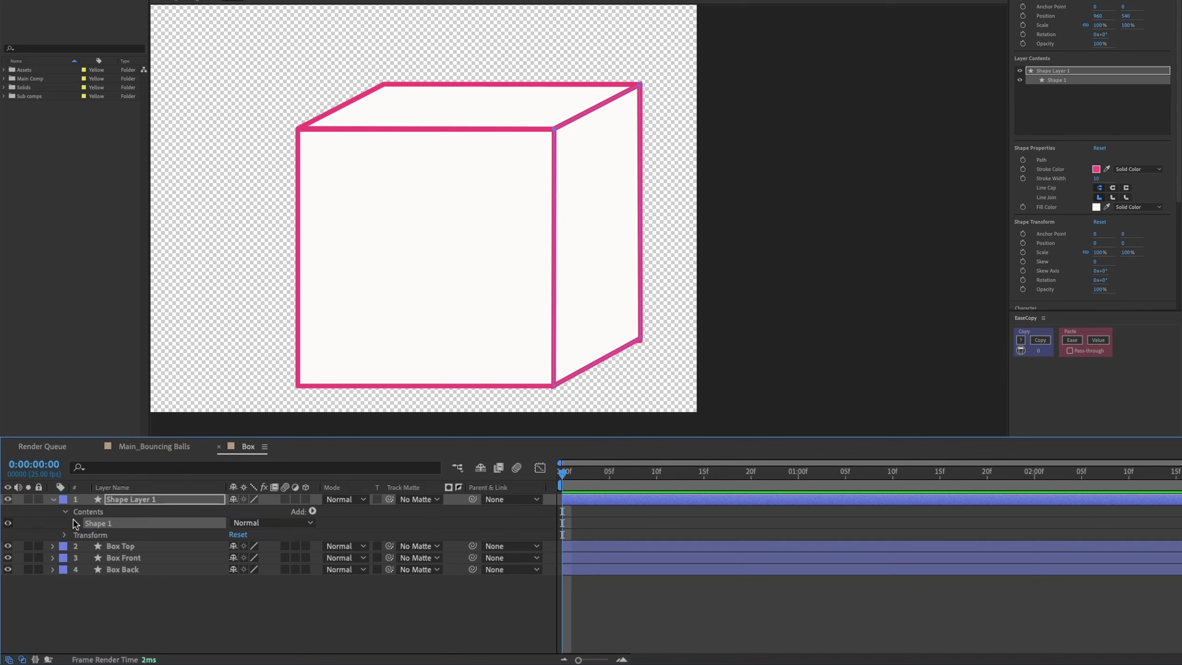
{"action": "left_click", "coordinate": [75, 523]}
{"action": "left_click", "coordinate": [88, 546]}
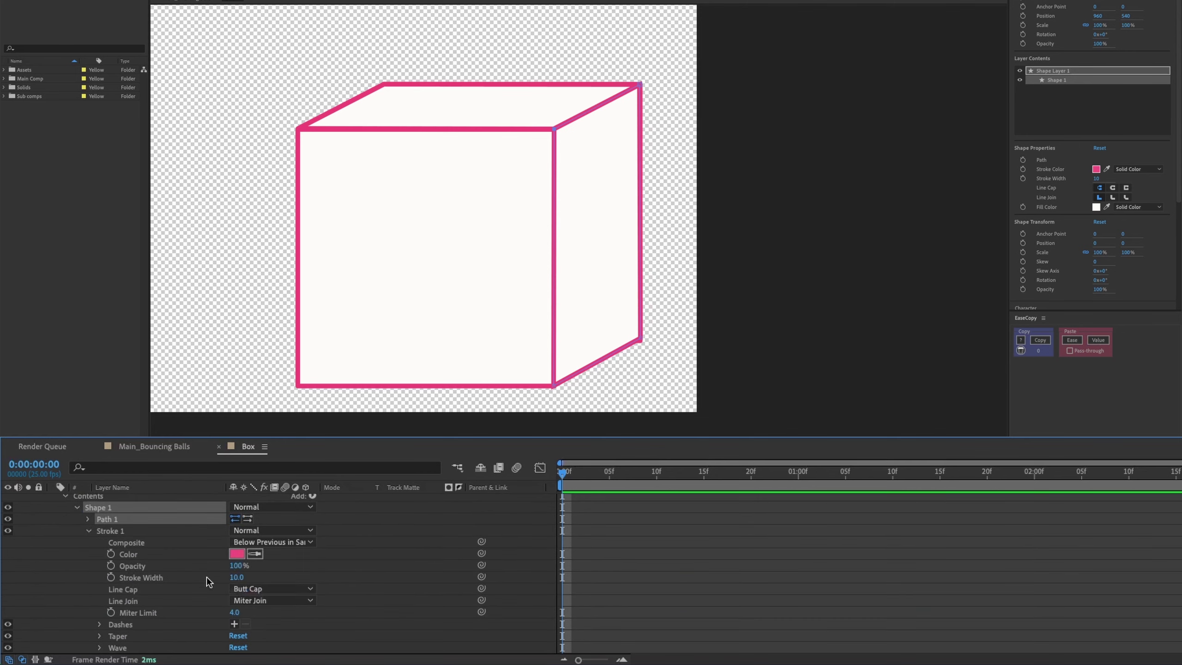
{"action": "left_click", "coordinate": [272, 600]}
{"action": "left_click", "coordinate": [264, 629]}
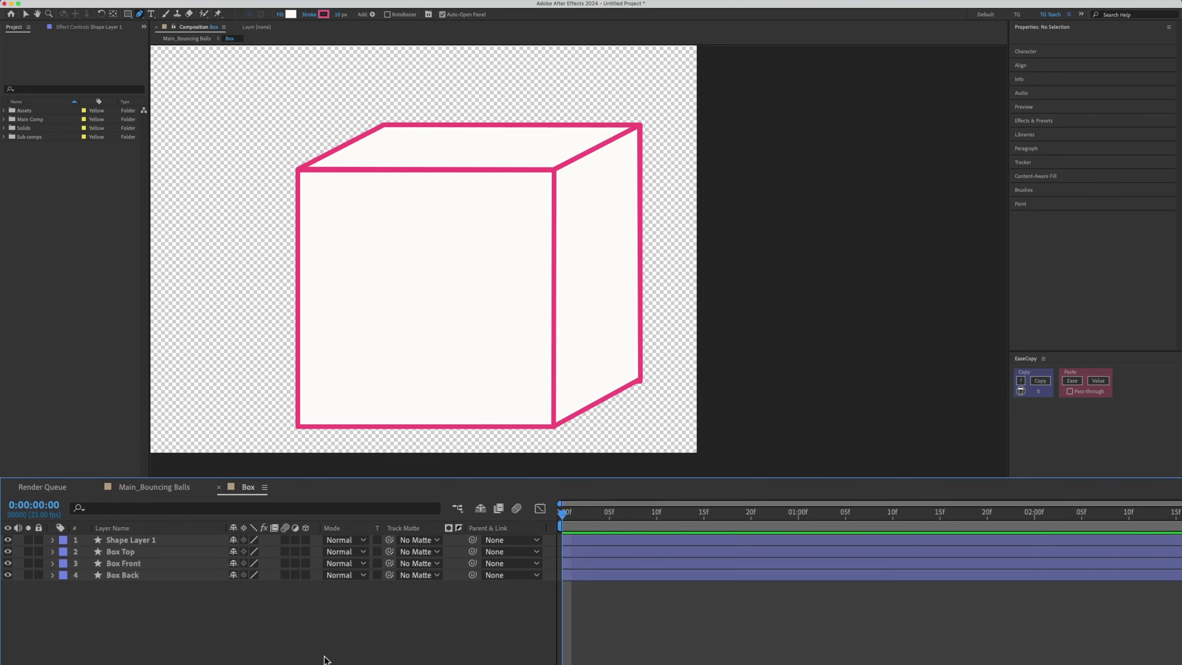
Step: Move the side shape's lower front corner point exactly onto Box Front's bottom-right corner
{"action": "key", "text": "period"}
{"action": "key", "text": "space"}
{"action": "left_click_drag", "start_coordinate": [514, 459], "coordinate": [593, 331]}
{"action": "key", "text": "period"}
{"action": "left_click_drag", "start_coordinate": [658, 417], "coordinate": [660, 325]}
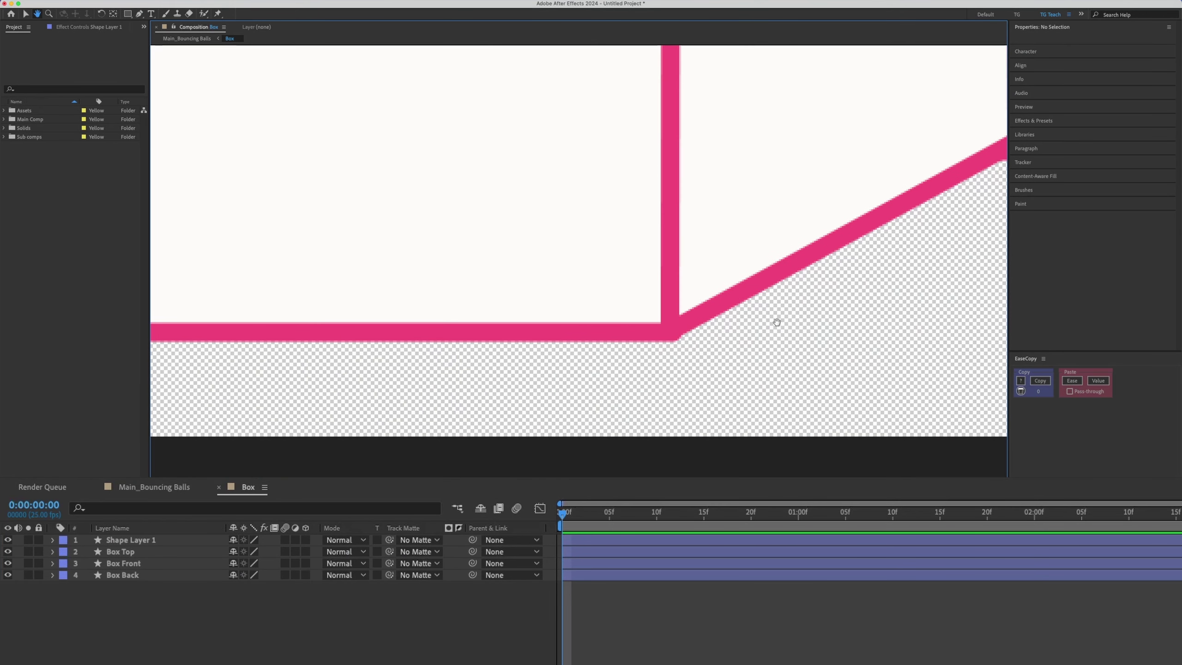
{"action": "left_click", "coordinate": [770, 223]}
{"action": "key", "text": "g"}
{"action": "mouse_move", "coordinate": [669, 331]}
{"action": "left_mouse_down"}
{"action": "mouse_move", "coordinate": [686, 303]}
{"action": "mouse_move", "coordinate": [670, 331]}
{"action": "left_mouse_up"}
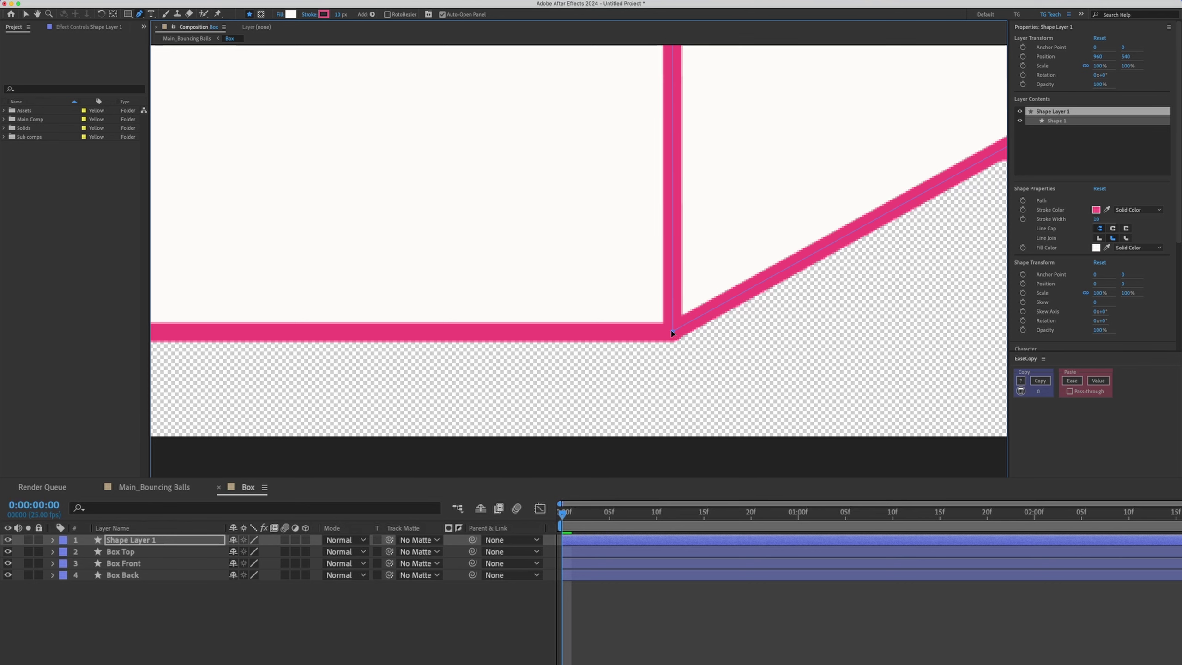
Step: Align the side shape's lower back, upper back and upper front corner points with the matching corners of Box Back and Box Front
{"action": "left_click_drag", "start_coordinate": [983, 83], "coordinate": [601, 298]}
{"action": "mouse_move", "coordinate": [636, 356]}
{"action": "left_mouse_down"}
{"action": "mouse_move", "coordinate": [624, 376]}
{"action": "mouse_move", "coordinate": [636, 364]}
{"action": "left_mouse_up"}
{"action": "left_click_drag", "start_coordinate": [649, 149], "coordinate": [651, 313]}
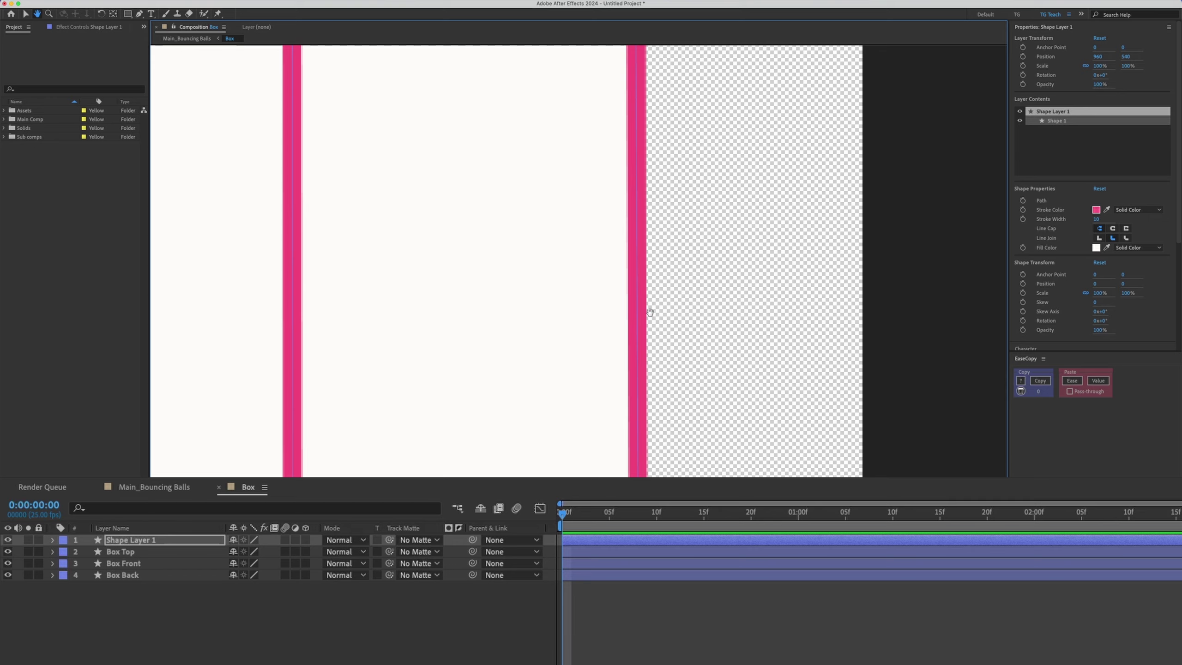
{"action": "scroll", "coordinate": [651, 283], "scroll_direction": "up", "scroll_amount": 10}
{"action": "left_click_drag", "start_coordinate": [631, 96], "coordinate": [633, 99]}
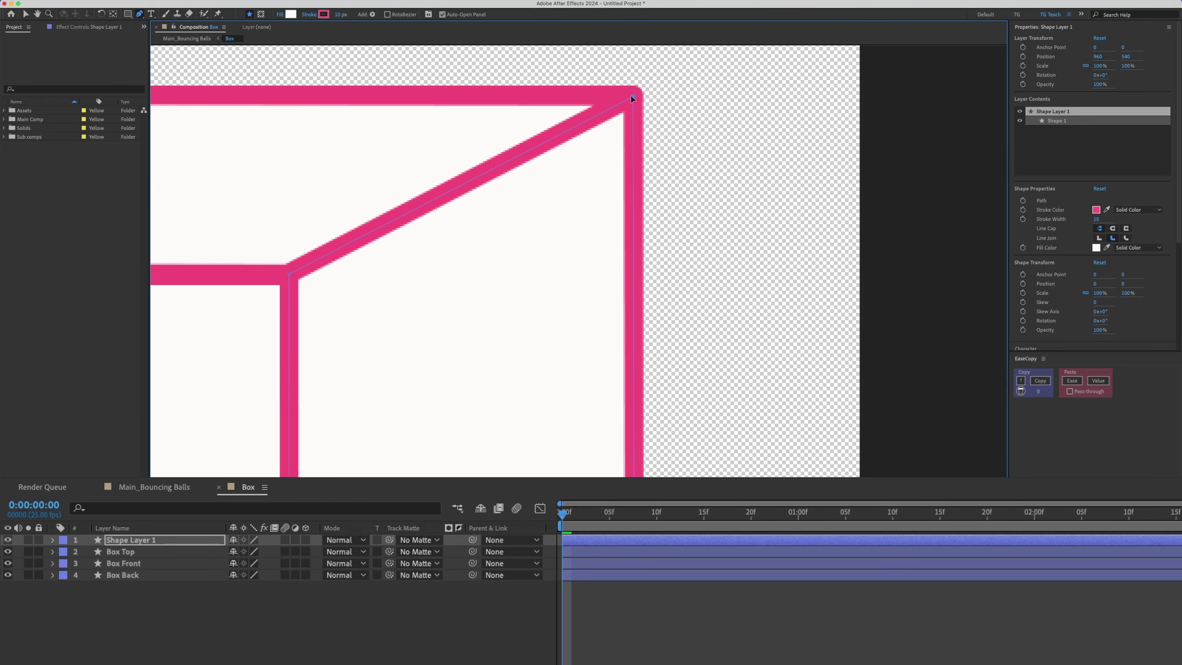
{"action": "left_click_drag", "start_coordinate": [287, 276], "coordinate": [288, 273]}
{"action": "key", "text": "comma"}
{"action": "key", "text": "comma"}
{"action": "key", "text": "space"}
{"action": "left_click_drag", "start_coordinate": [336, 447], "coordinate": [514, 311]}
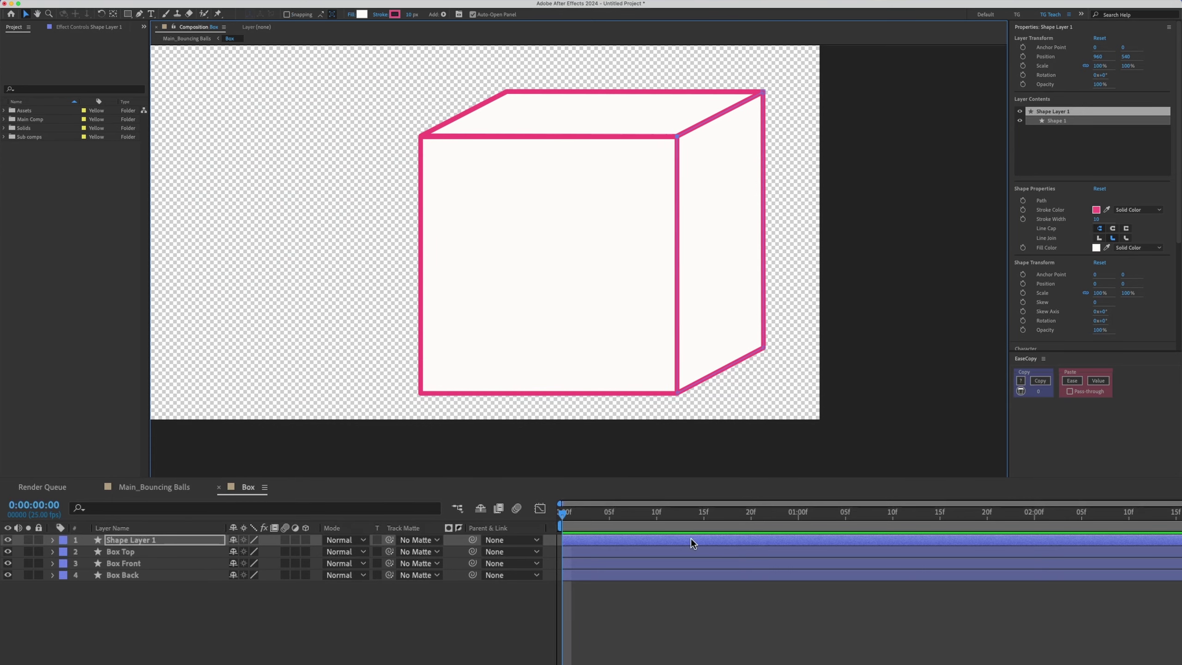
Step: Check the finished box in the Main_Bouncing Balls composition and return to the Box composition
{"action": "left_click", "coordinate": [647, 610]}
{"action": "key", "text": "v"}
{"action": "key", "text": "Tab"}
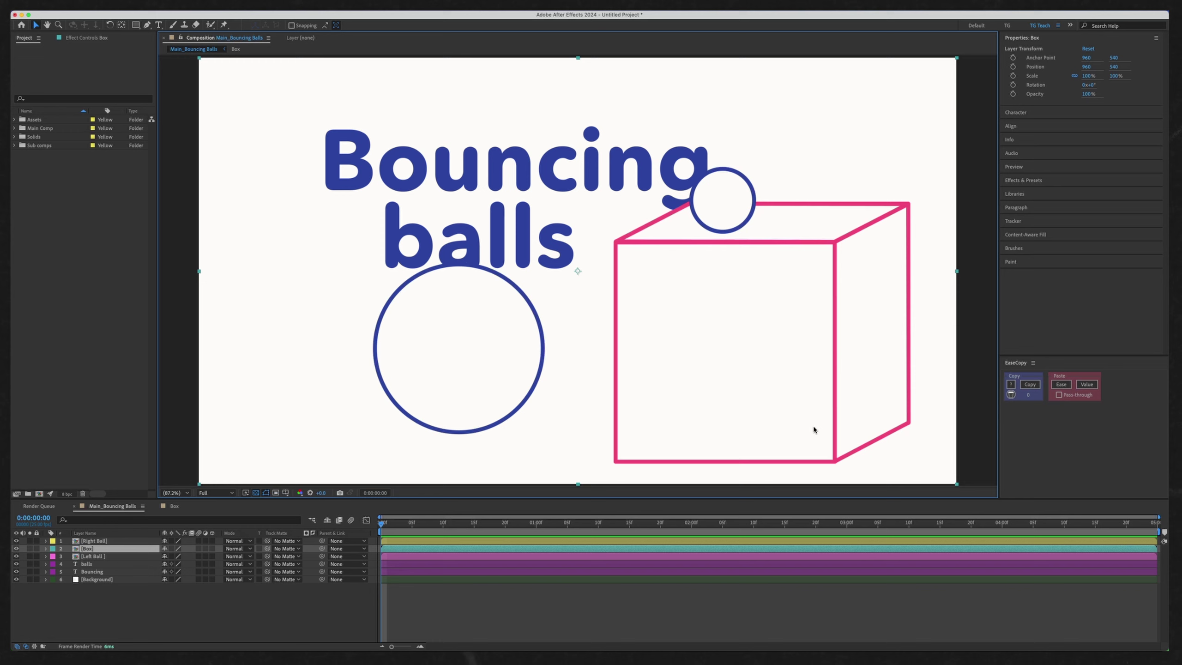
{"action": "left_click", "coordinate": [170, 509]}
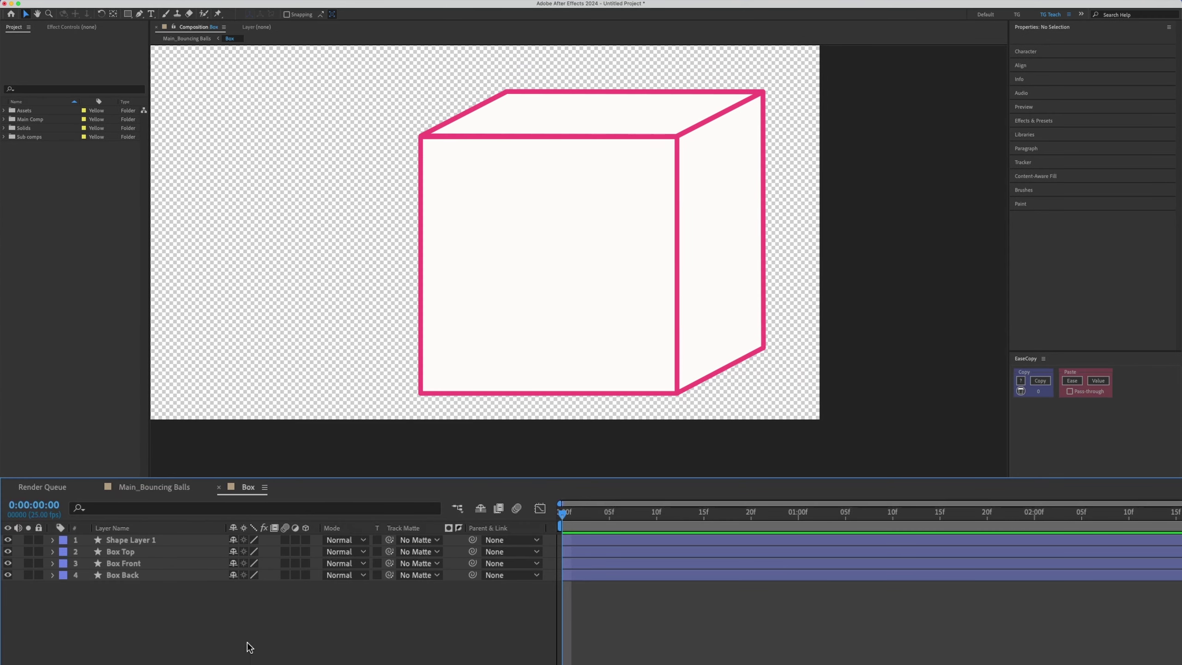
Step: Rename the new side shape layer as Box Side and deselect it
{"action": "left_click", "coordinate": [139, 541]}
{"action": "key", "text": "Return"}
{"action": "type", "text": "Box Side"}
{"action": "key", "text": "Return"}
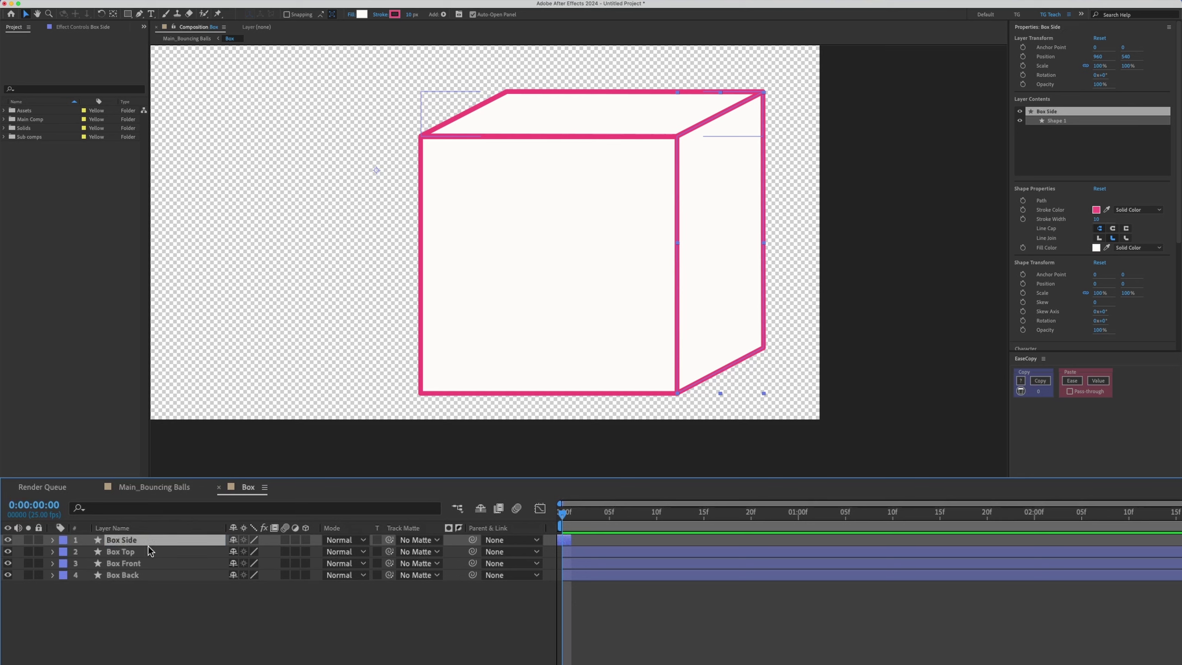
{"action": "left_click", "coordinate": [149, 590]}
Step: Change Box Side's solid fill to the pink EE4877 sampled from the box outline
{"action": "left_click", "coordinate": [149, 543]}
{"action": "left_click", "coordinate": [353, 15]}
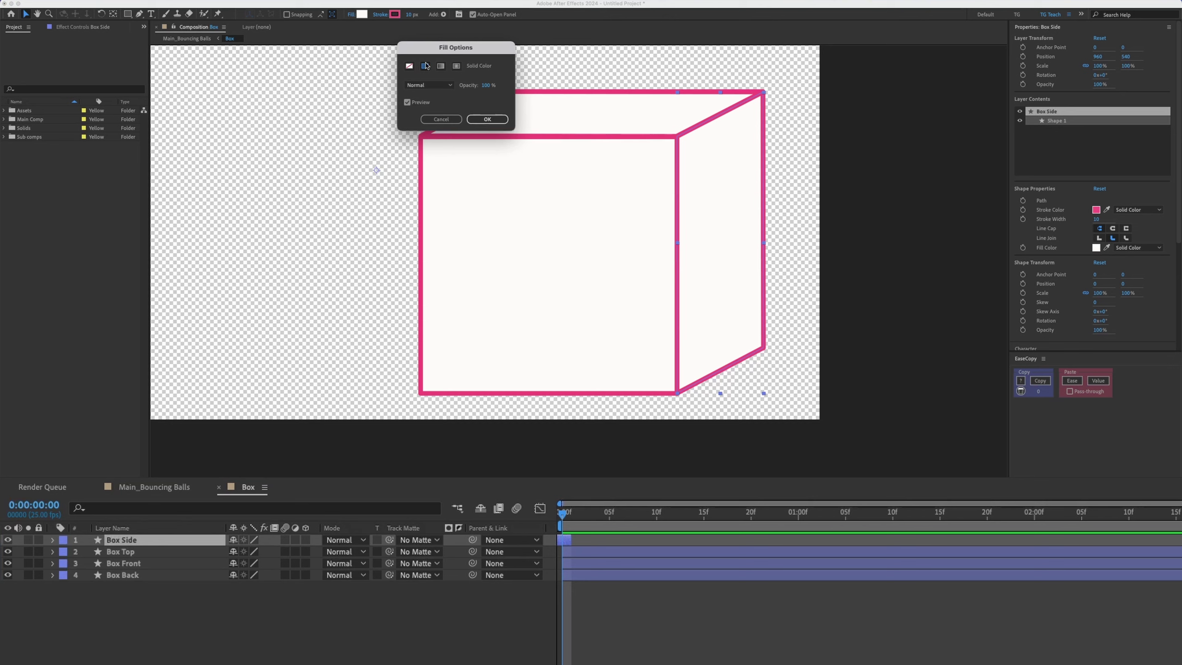
{"action": "left_click", "coordinate": [487, 119]}
{"action": "left_click", "coordinate": [362, 15]}
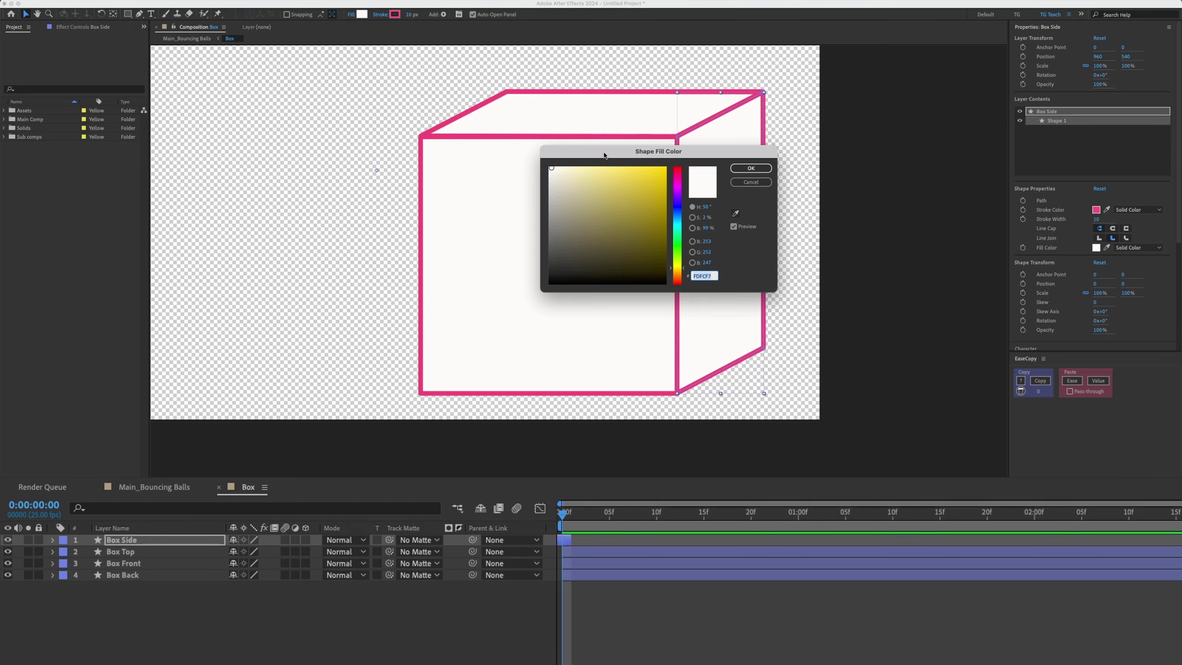
{"action": "left_click", "coordinate": [735, 213]}
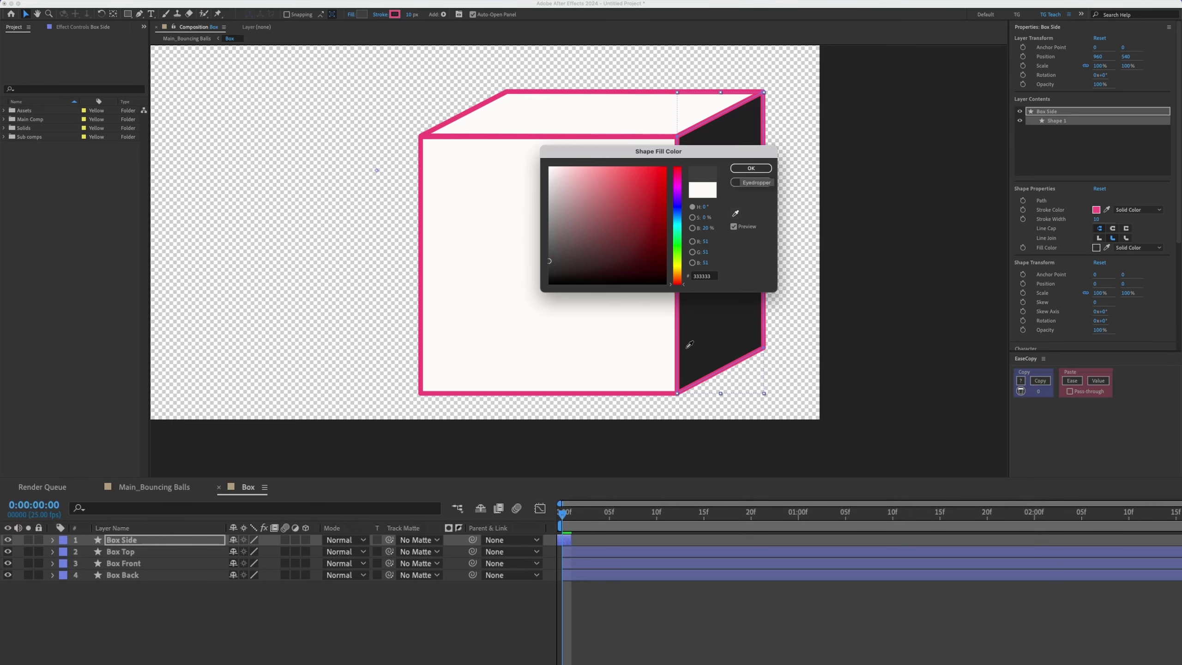
{"action": "left_click", "coordinate": [652, 393]}
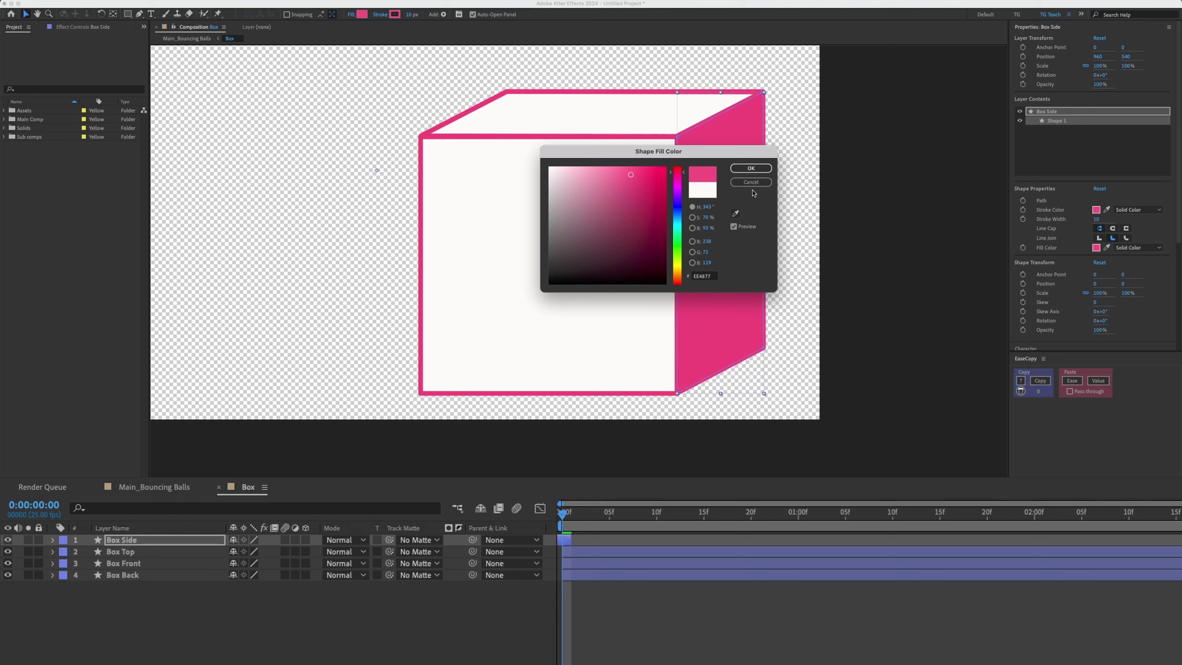
{"action": "left_click", "coordinate": [751, 168]}
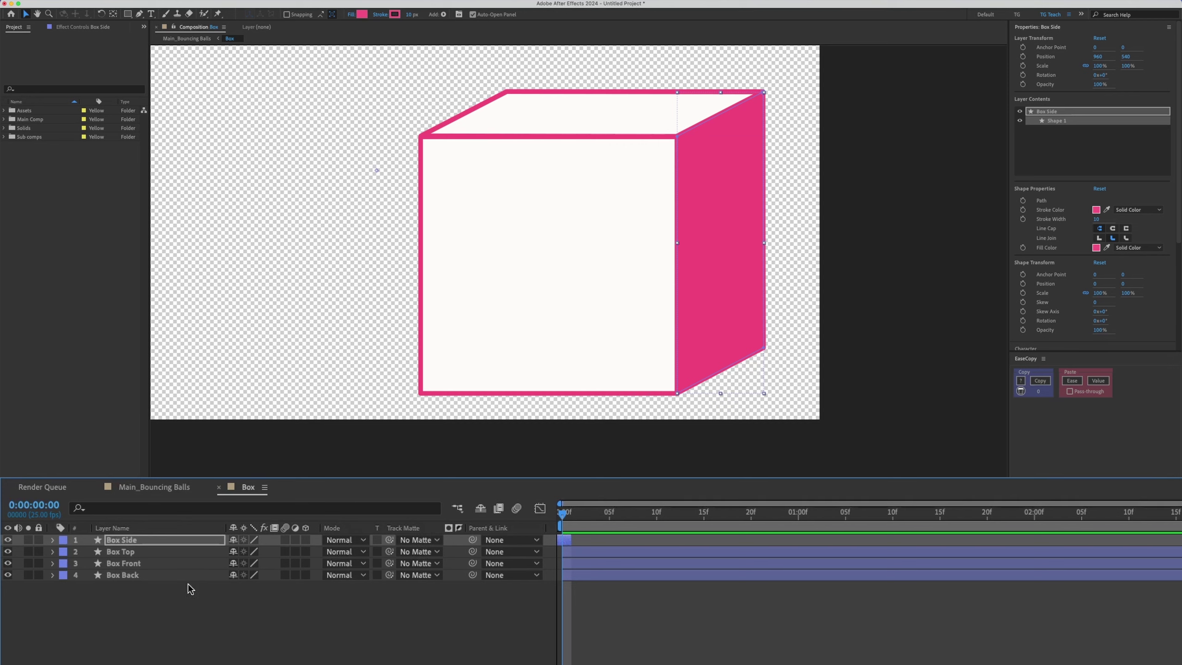
Step: Change Box Front's fill to the same pink EE4877, sampled from the box's side
{"action": "left_click", "coordinate": [144, 564]}
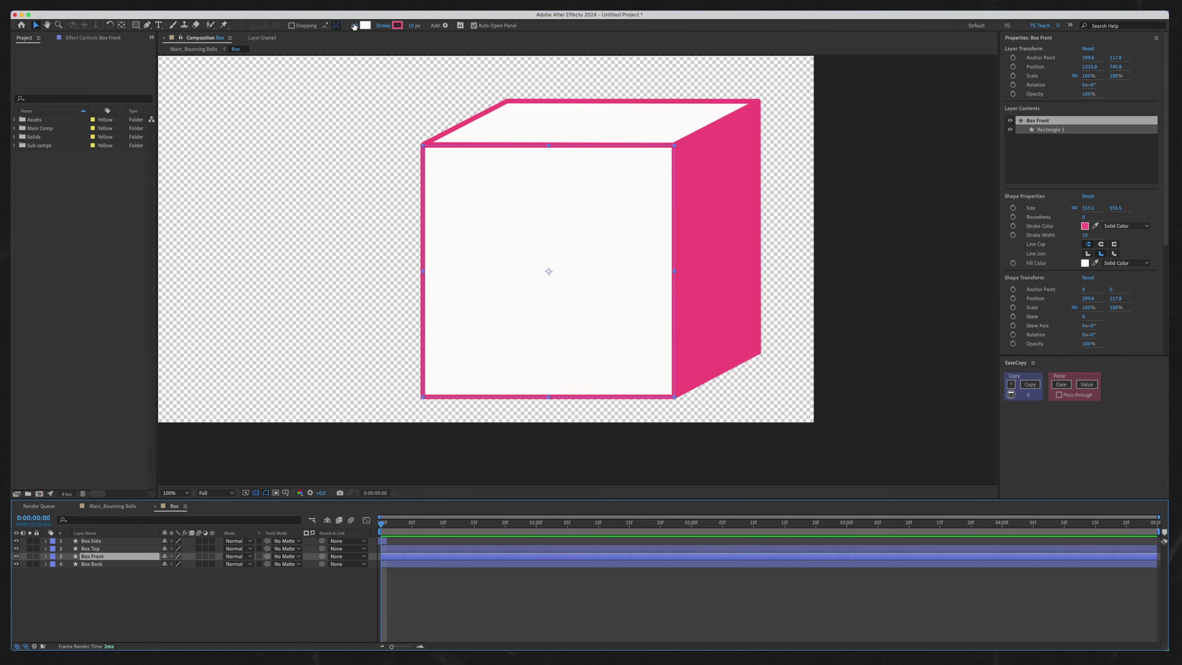
{"action": "left_click", "coordinate": [365, 25]}
{"action": "left_click", "coordinate": [731, 220]}
{"action": "left_click", "coordinate": [717, 326]}
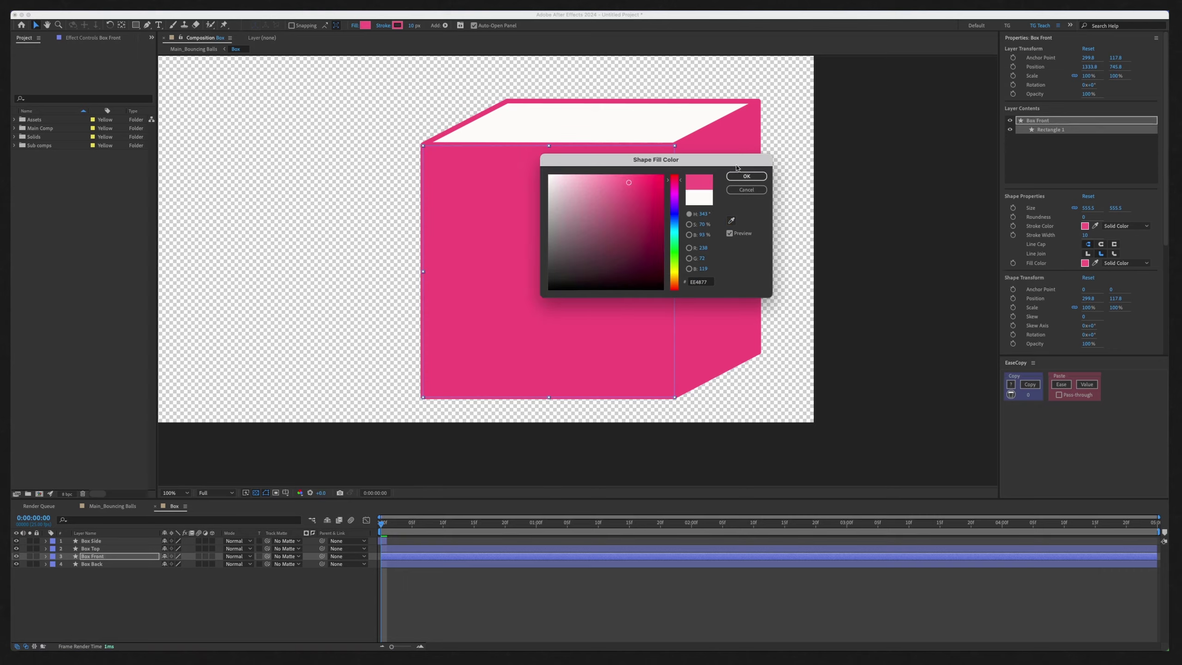
{"action": "left_click", "coordinate": [746, 176]}
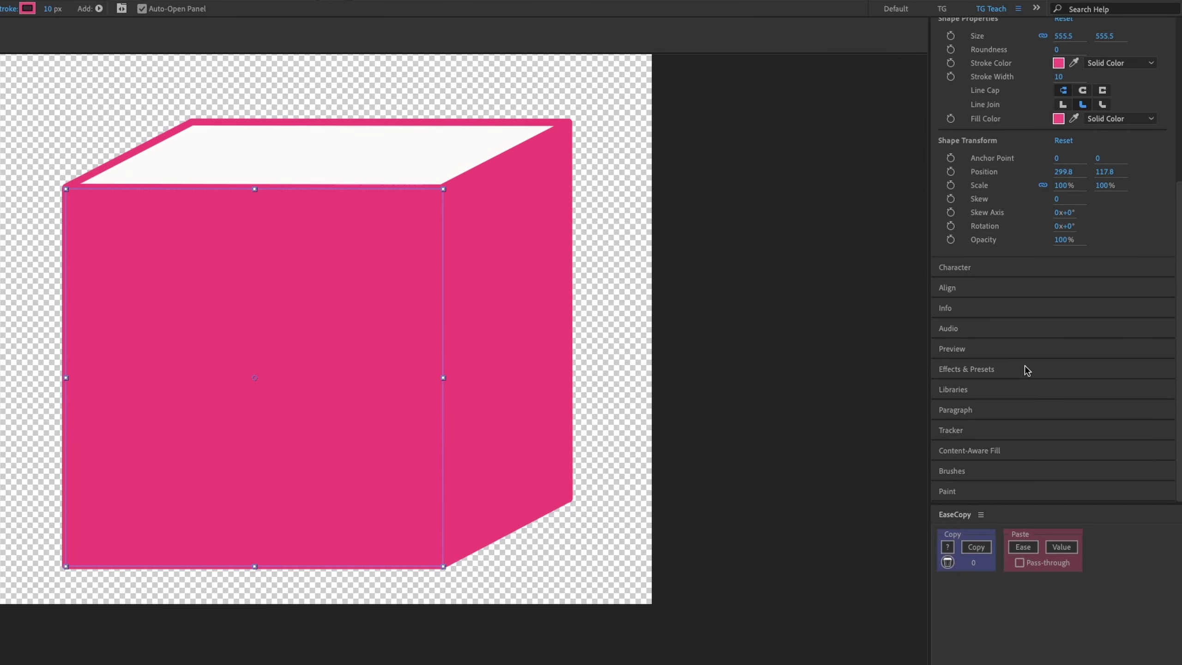
Step: Apply the Noise effect to the Box Front layer and set its Amount of Noise to 50%
{"action": "left_click", "coordinate": [1059, 265]}
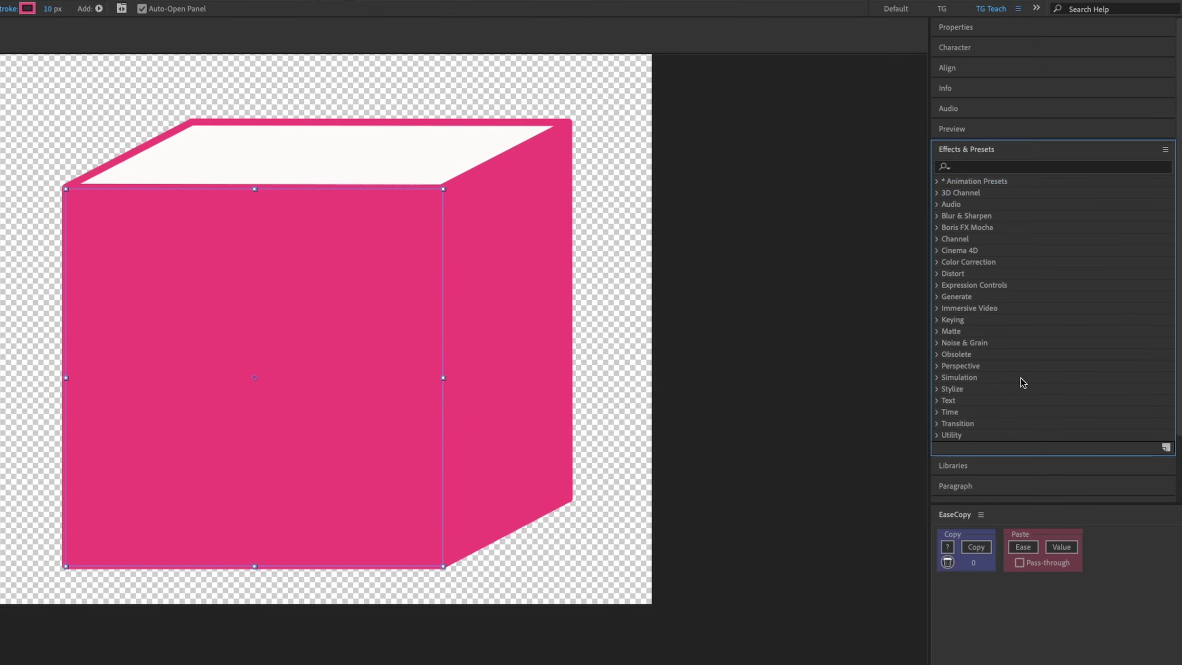
{"action": "left_click", "coordinate": [1022, 169]}
{"action": "type", "text": "noise"}
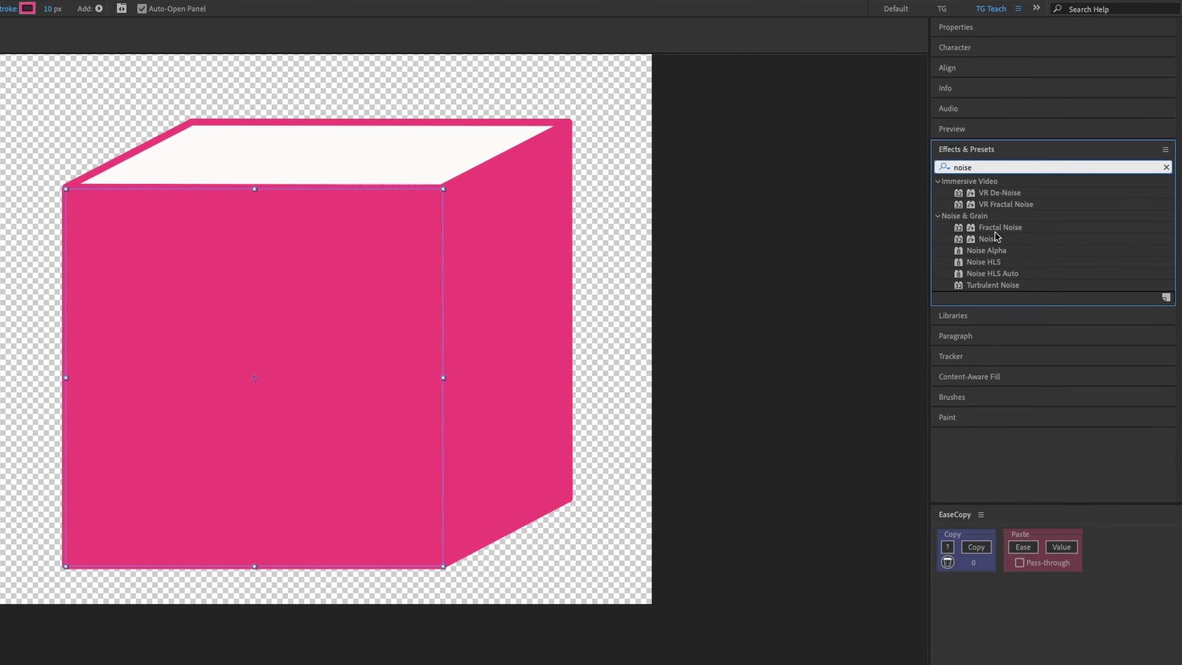
{"action": "left_click_drag", "start_coordinate": [996, 237], "coordinate": [102, 556]}
{"action": "left_click", "coordinate": [96, 64]}
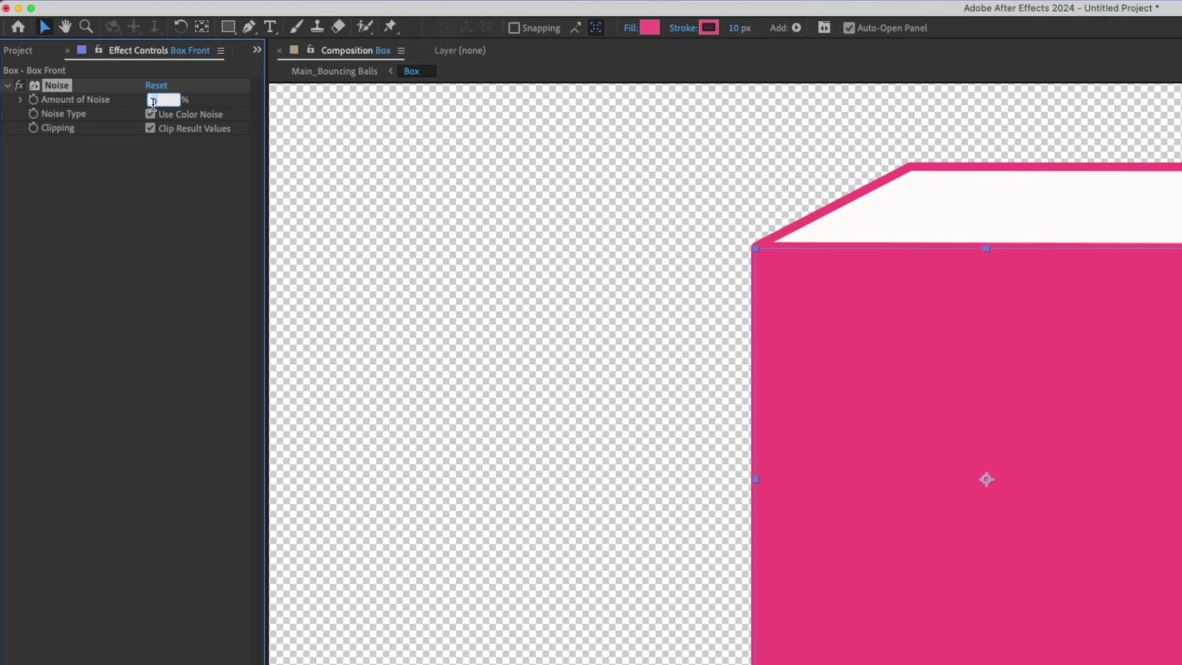
{"action": "type", "text": "50"}
{"action": "key", "text": "Return"}
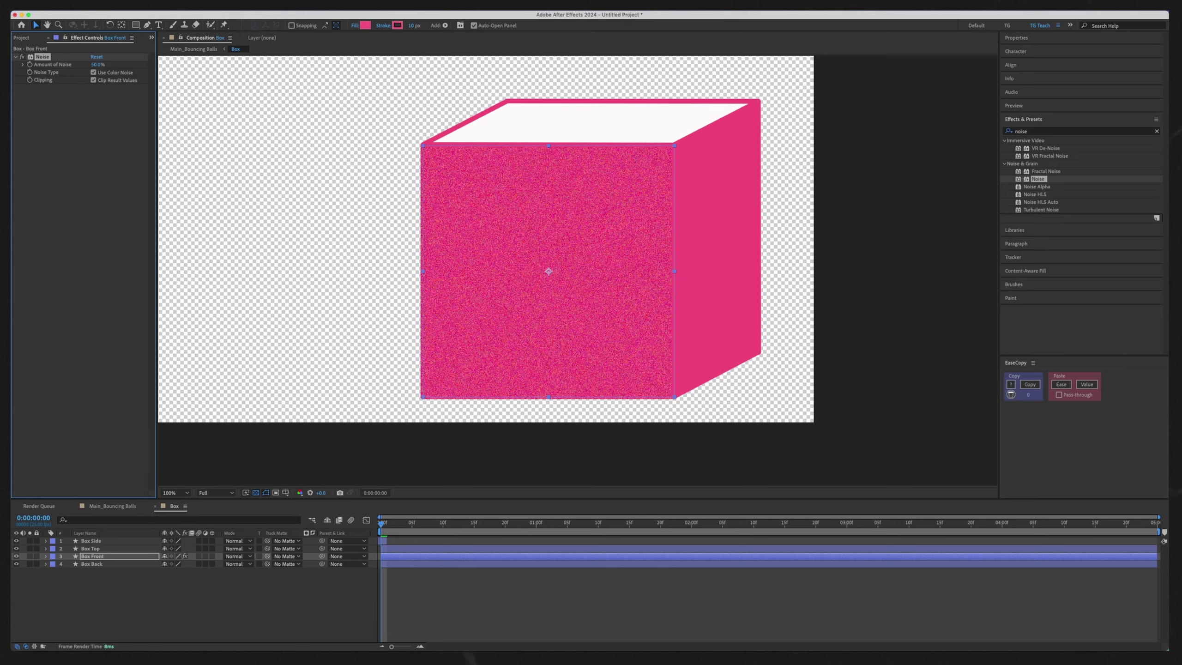
Step: Play the Box composition from the start to check the noise texture and the box layers over time
{"action": "left_click", "coordinate": [716, 589]}
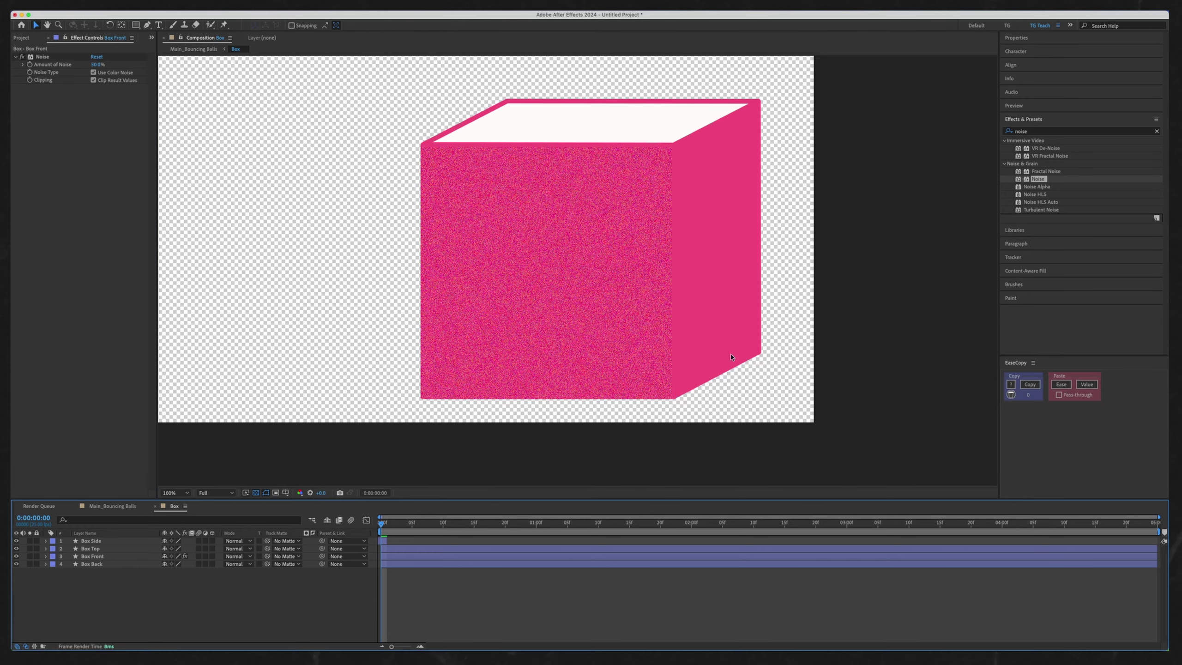
{"action": "key", "text": "space"}
{"action": "key", "text": "space"}
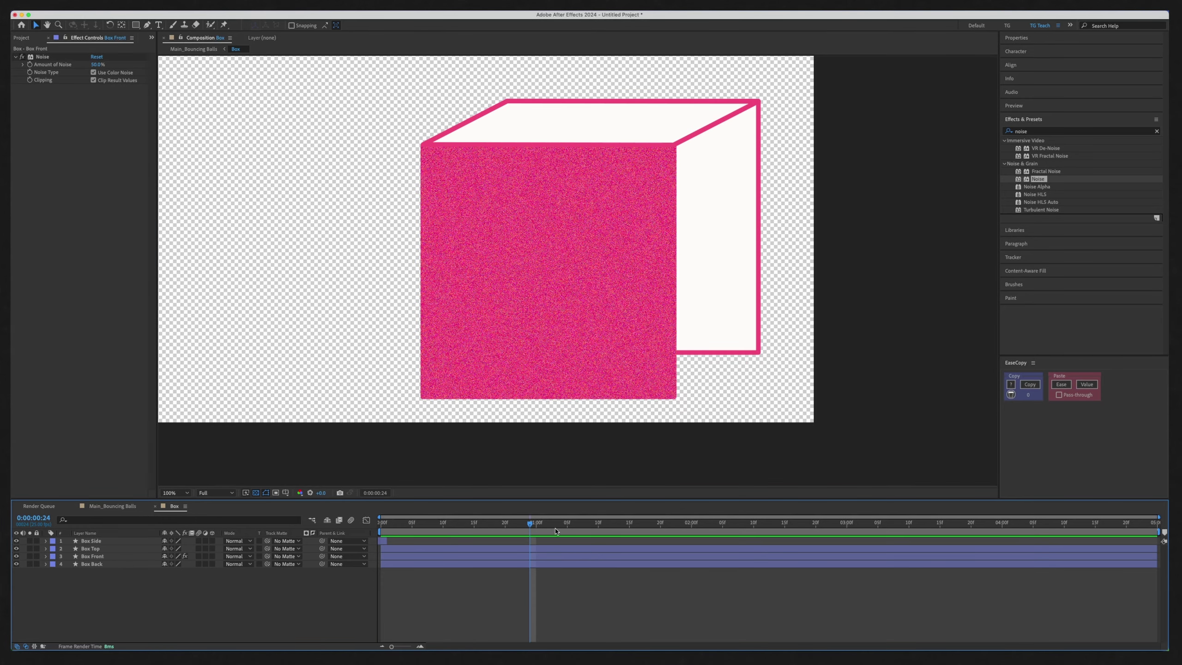
{"action": "key", "text": "super+z"}
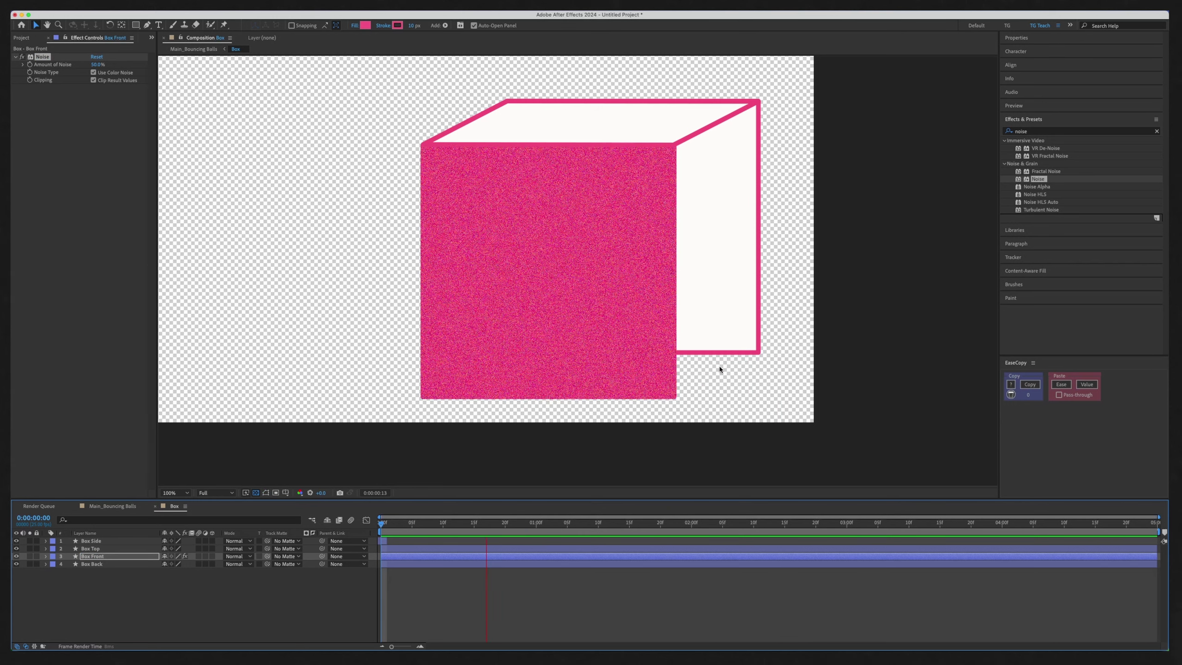
{"action": "key", "text": "space"}
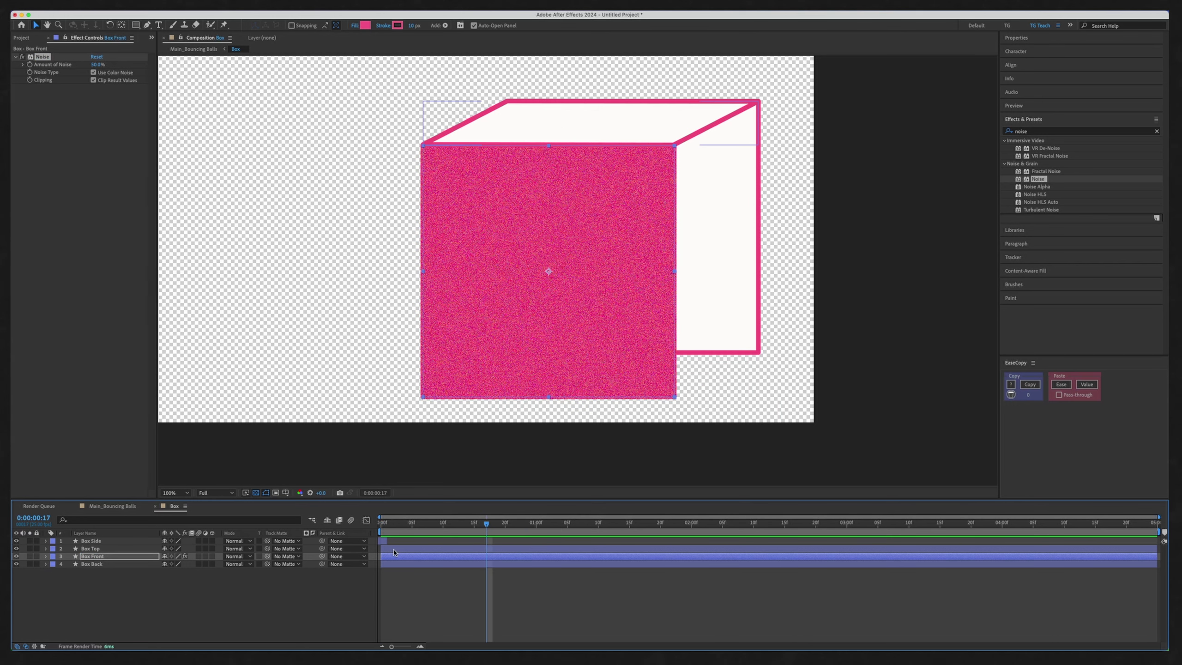
Step: Try lengthening, shifting and trimming the Box Side layer's bar in the Box timeline
{"action": "left_click", "coordinate": [381, 523]}
{"action": "left_click_drag", "start_coordinate": [386, 541], "coordinate": [965, 539]}
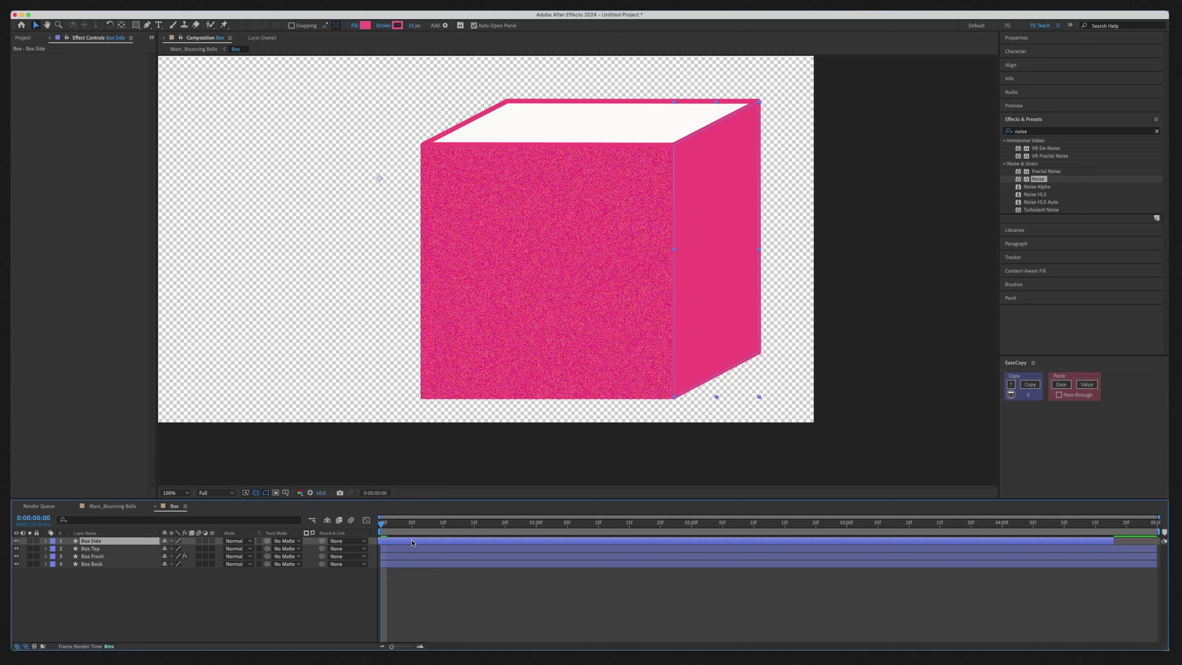
{"action": "left_click_drag", "start_coordinate": [411, 543], "coordinate": [494, 546]}
{"action": "key", "text": "super+z"}
{"action": "left_click_drag", "start_coordinate": [485, 538], "coordinate": [529, 546]}
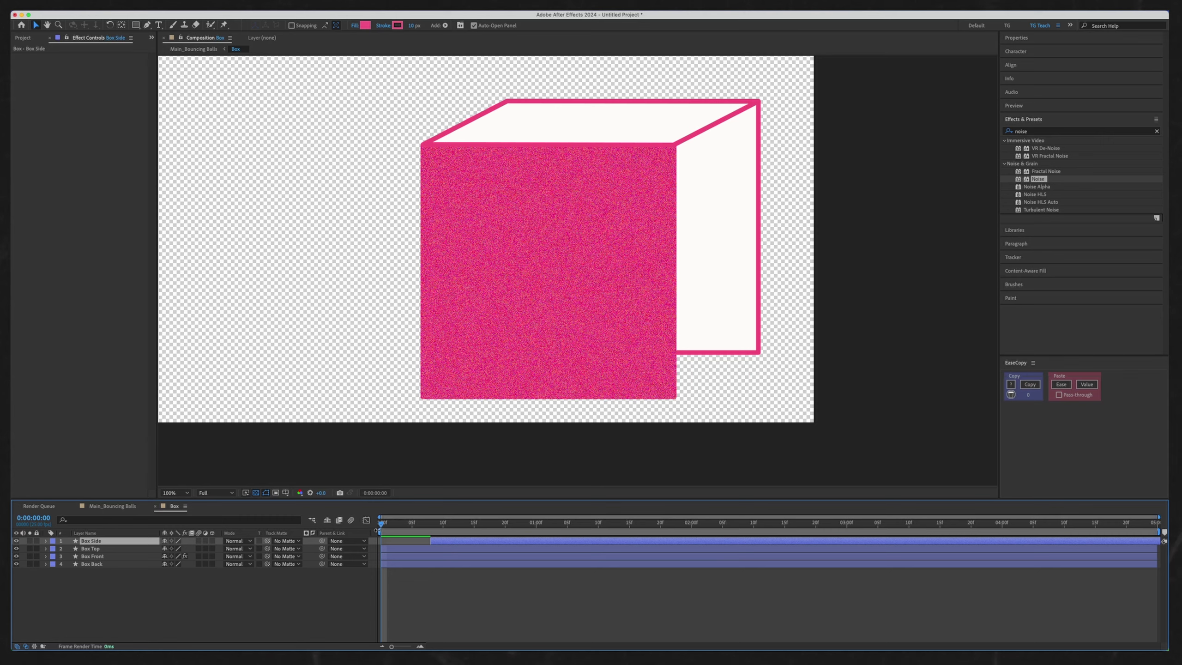
{"action": "key", "text": "super+z"}
{"action": "left_click", "coordinate": [437, 524]}
{"action": "key", "text": "space"}
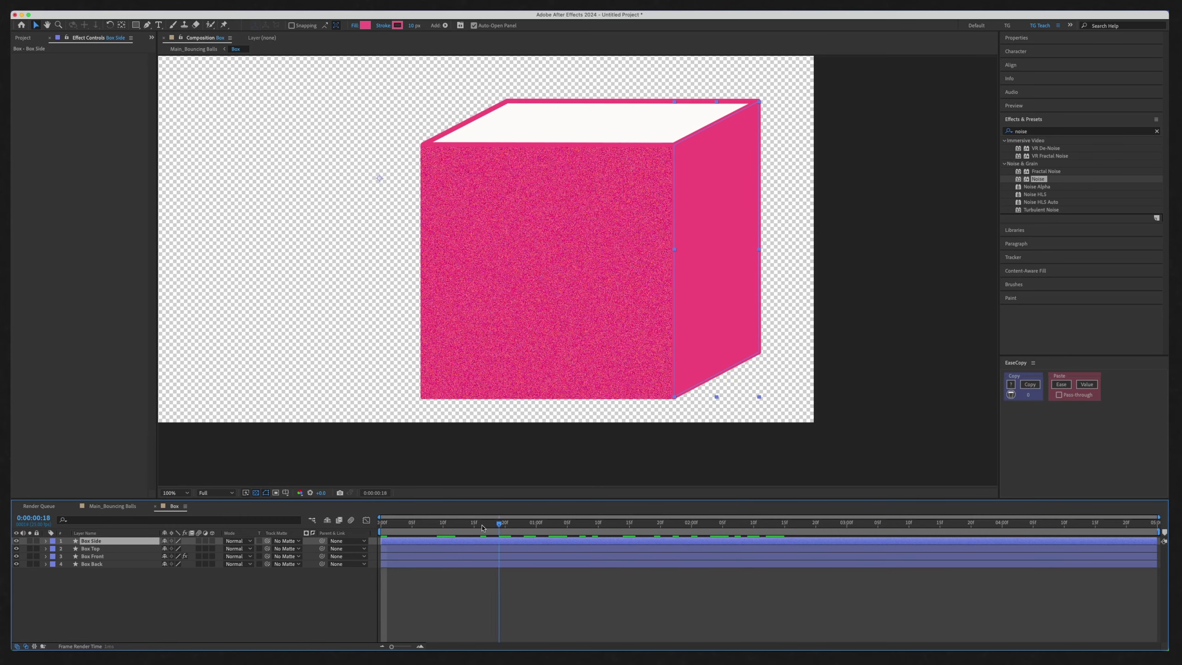
{"action": "key", "text": "]"}
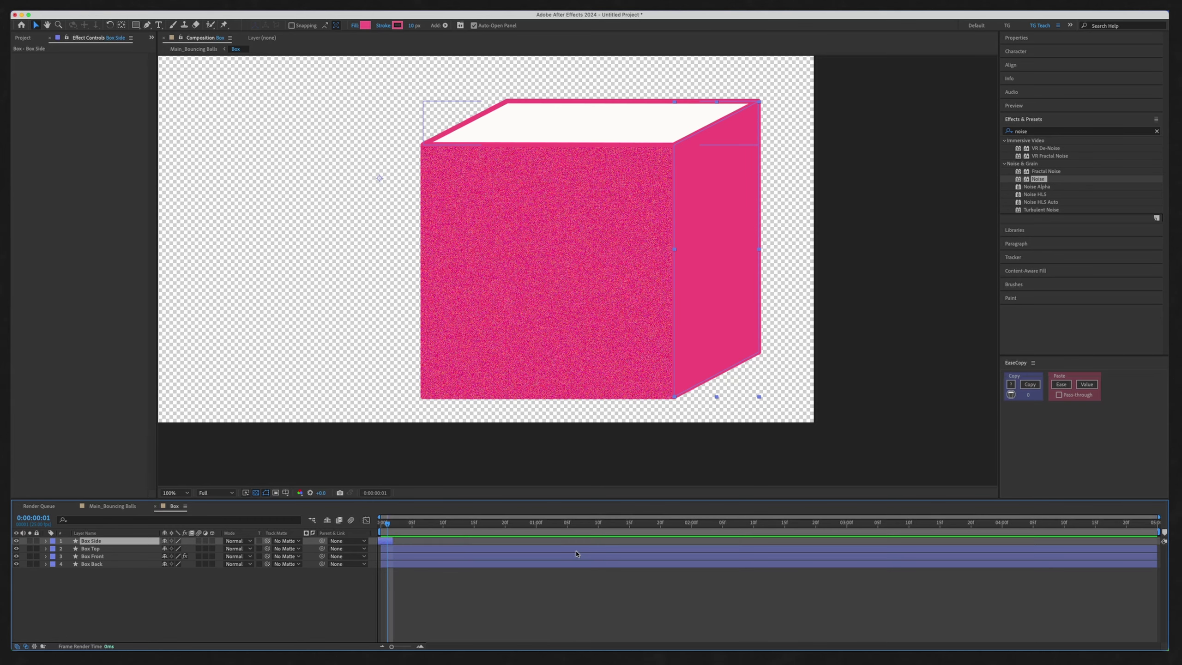
Step: Extend the Box Side layer to span the whole Box composition from 0:00:00:00 and preview the playback
{"action": "left_click_drag", "start_coordinate": [383, 540], "coordinate": [1157, 540]}
{"action": "mouse_move", "coordinate": [559, 548]}
{"action": "left_mouse_down"}
{"action": "mouse_move", "coordinate": [594, 543]}
{"action": "mouse_move", "coordinate": [553, 537]}
{"action": "left_mouse_up"}
{"action": "key", "text": "Home"}
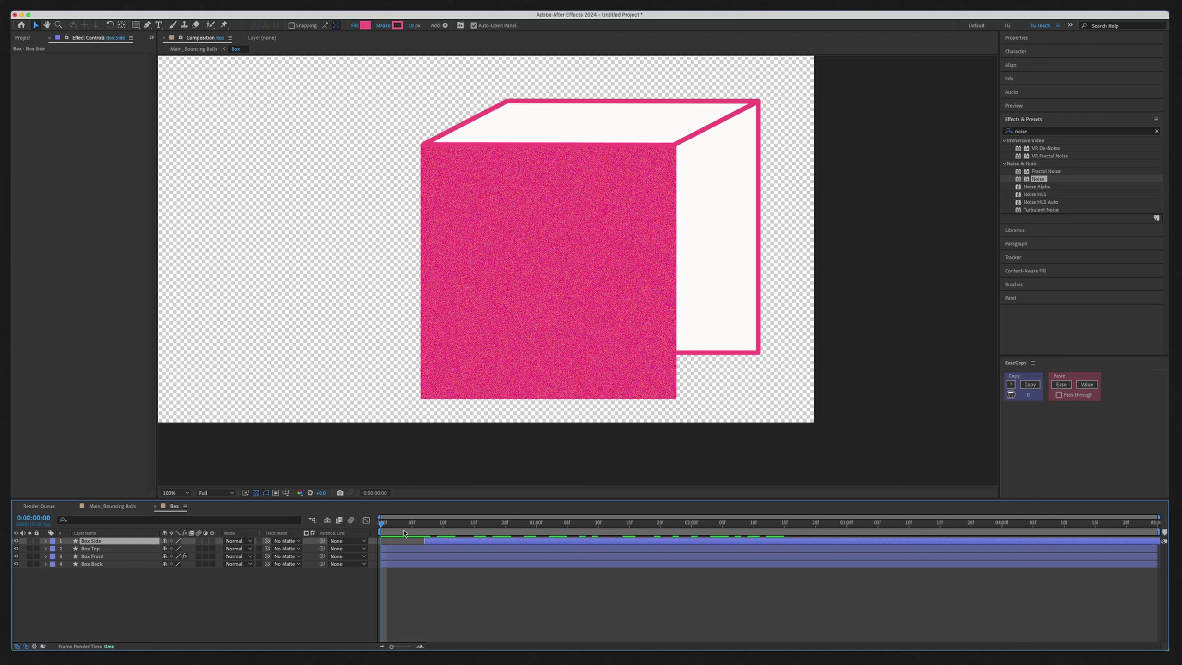
{"action": "key", "text": "bracketleft"}
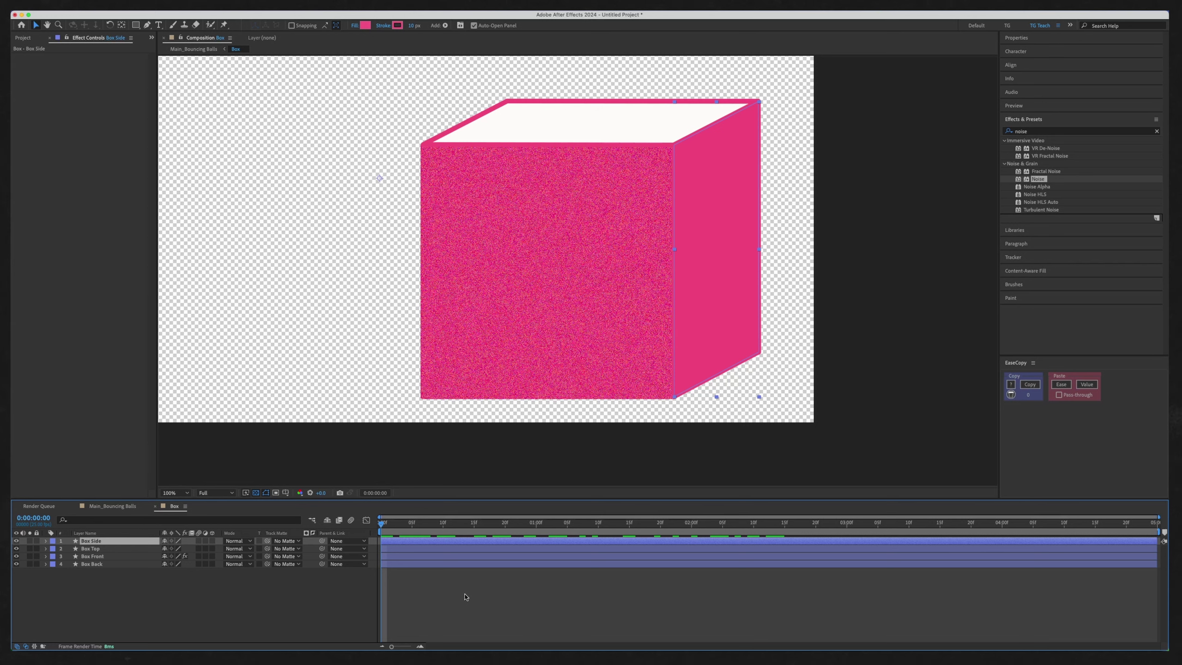
{"action": "left_click", "coordinate": [438, 574]}
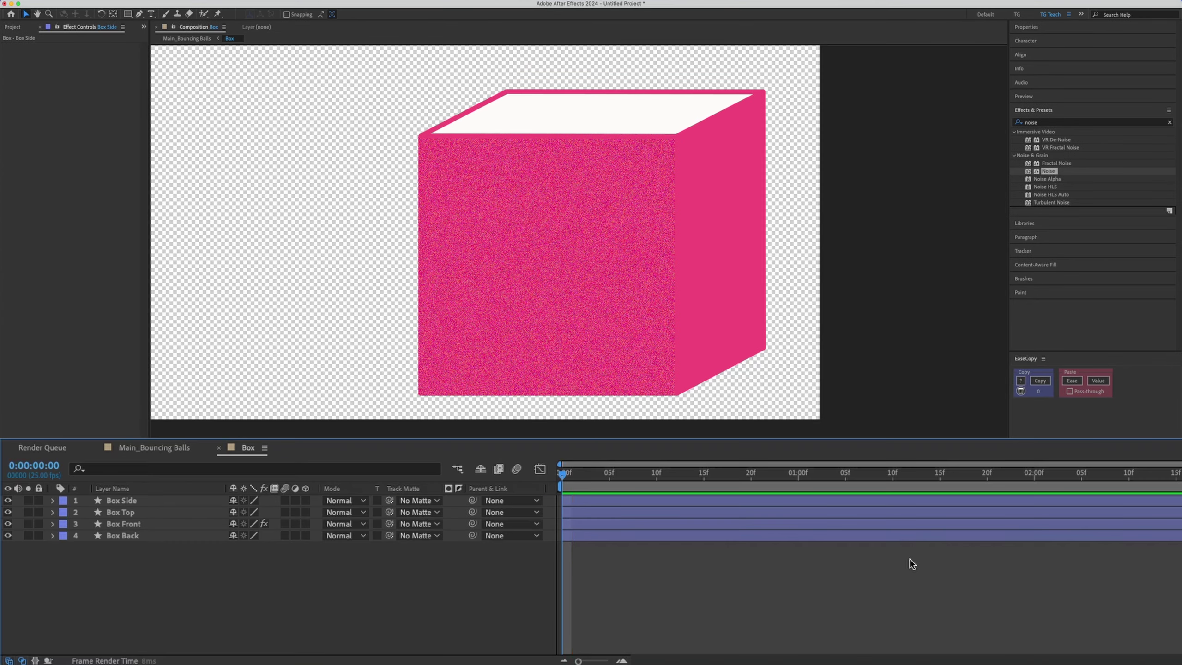
{"action": "key", "text": "space"}
{"action": "key", "text": "space"}
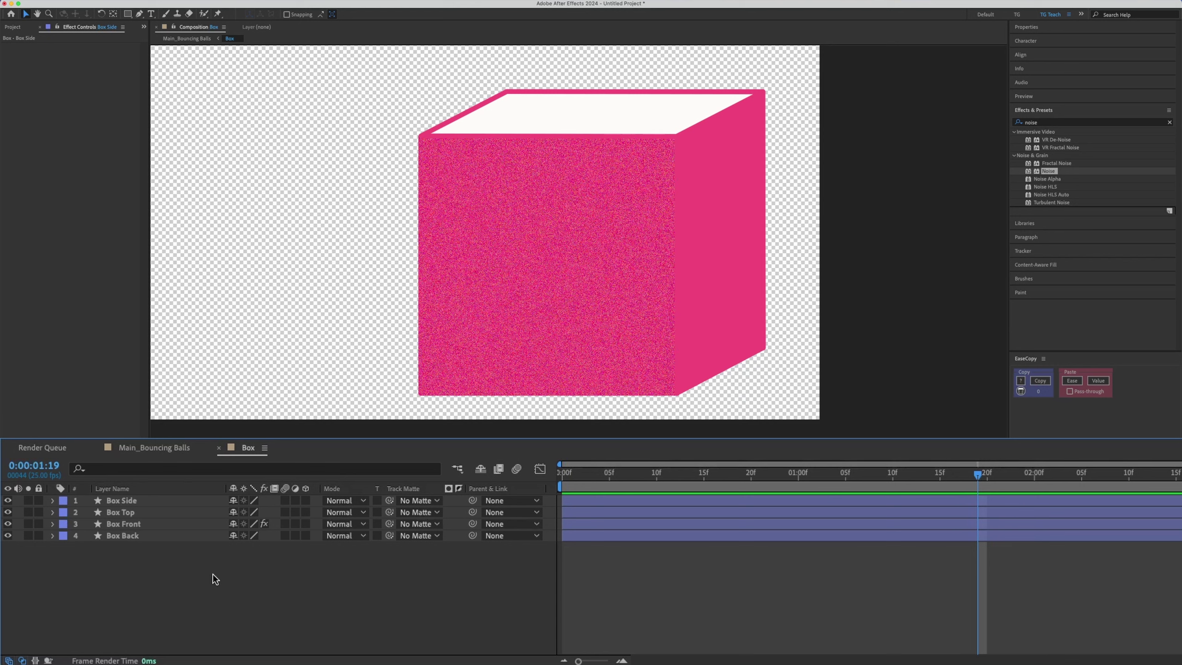
Step: Duplicate the Box Front layer and rename the copy Box Front Outlines
{"action": "left_click", "coordinate": [150, 526]}
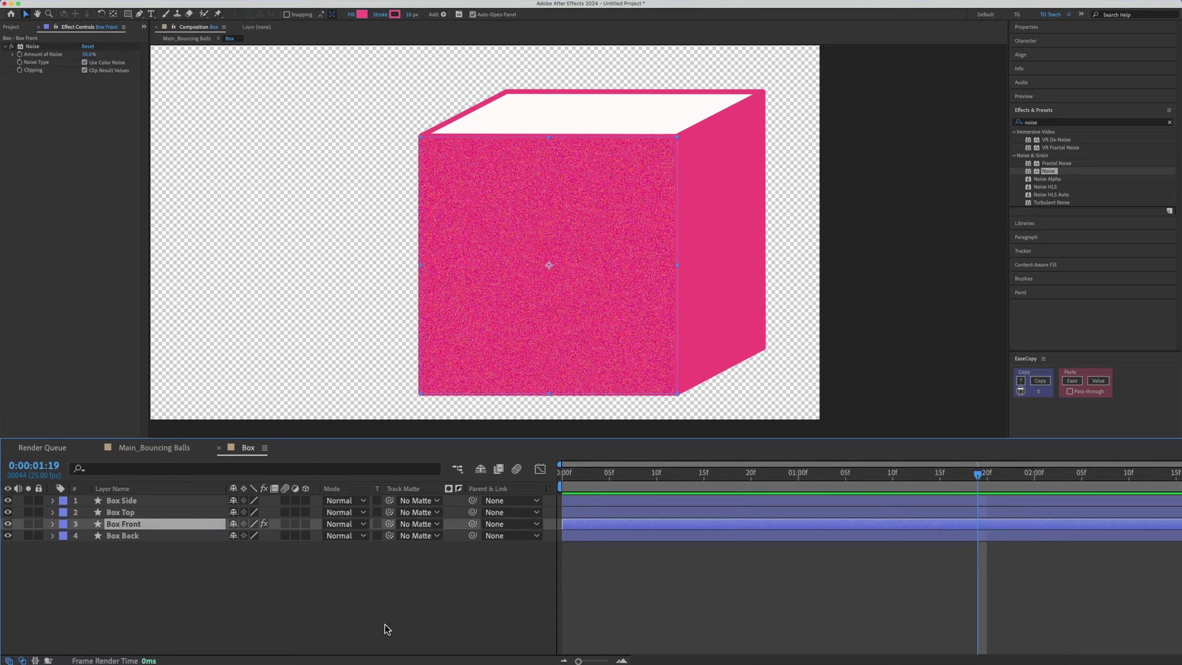
{"action": "key", "text": "super+d"}
{"action": "key", "text": "Return"}
{"action": "key", "text": "Right"}
{"action": "key", "text": "BackSpace"}
{"action": "key", "text": "BackSpace"}
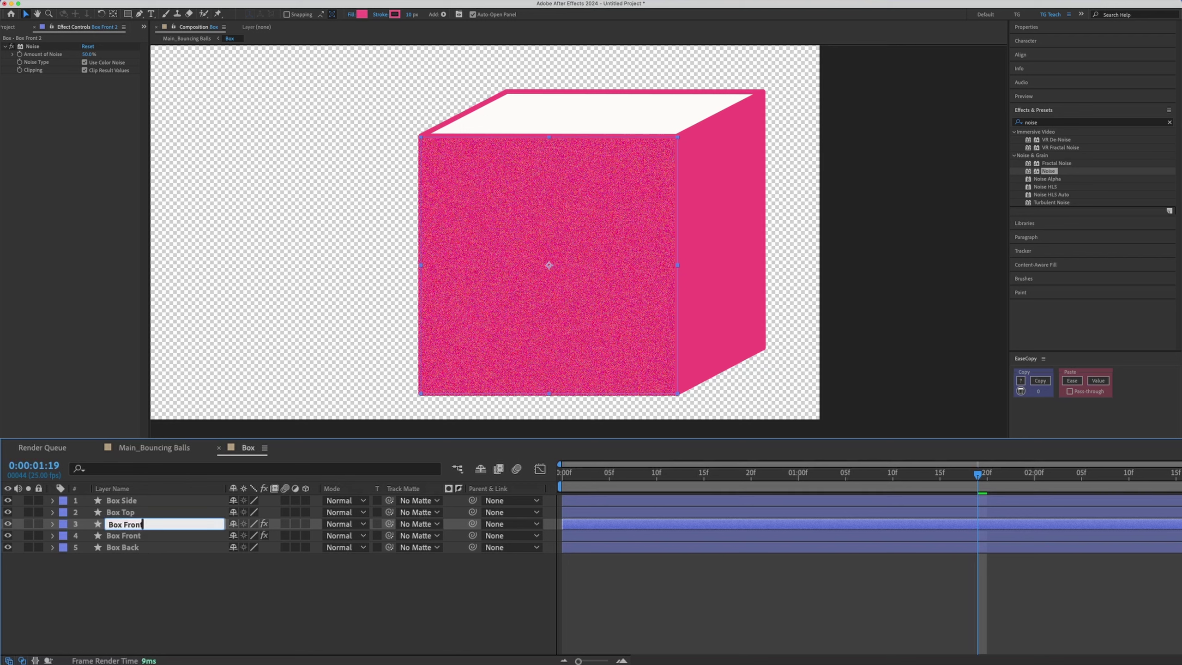
{"action": "key", "text": "Return"}
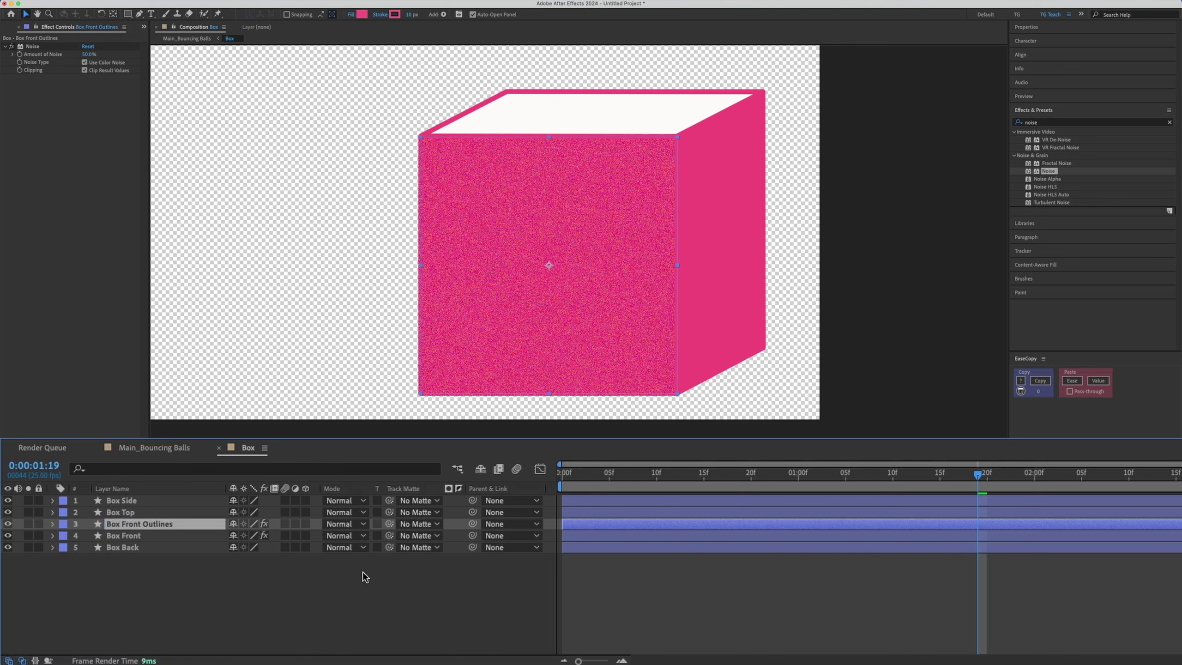
Step: Remove the Noise effect from Box Front Outlines and set its fill to None, keeping only the stroke
{"action": "left_click", "coordinate": [82, 175]}
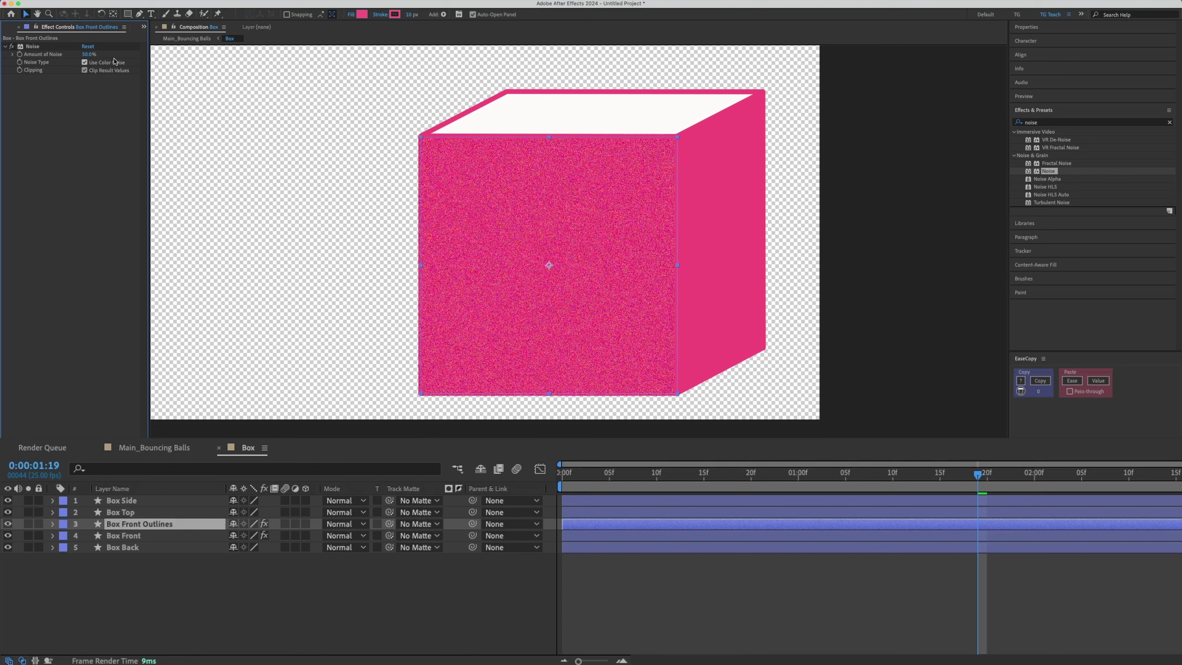
{"action": "left_click", "coordinate": [39, 45]}
{"action": "key", "text": "Delete"}
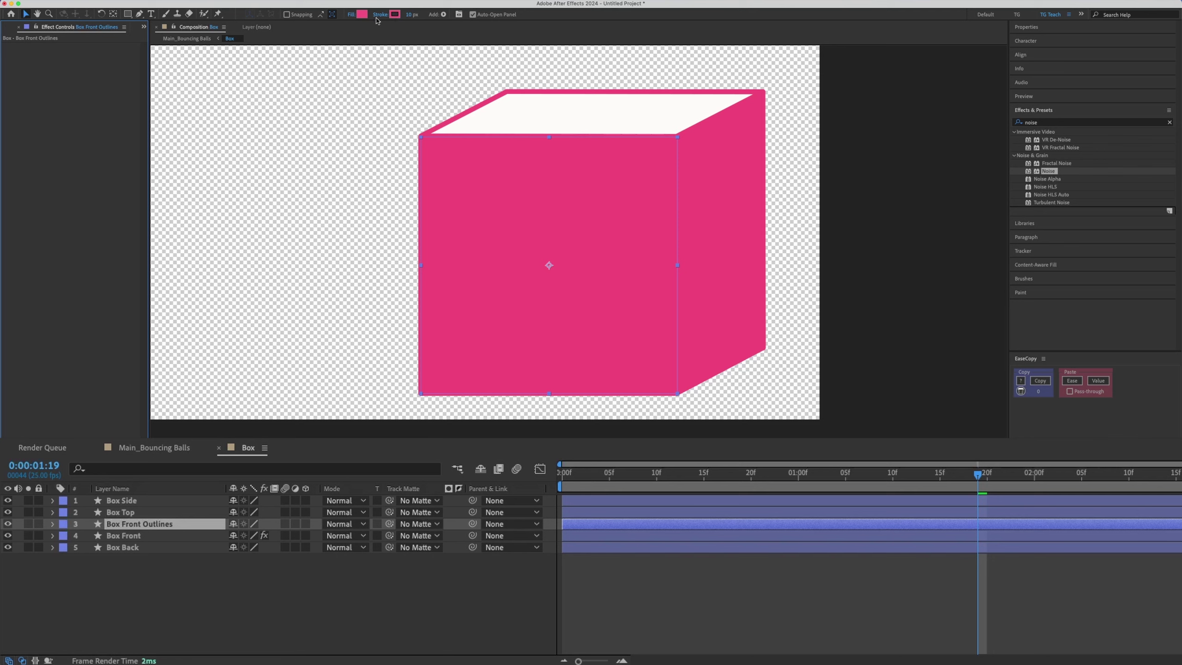
{"action": "left_click", "coordinate": [352, 16]}
{"action": "left_click", "coordinate": [412, 68]}
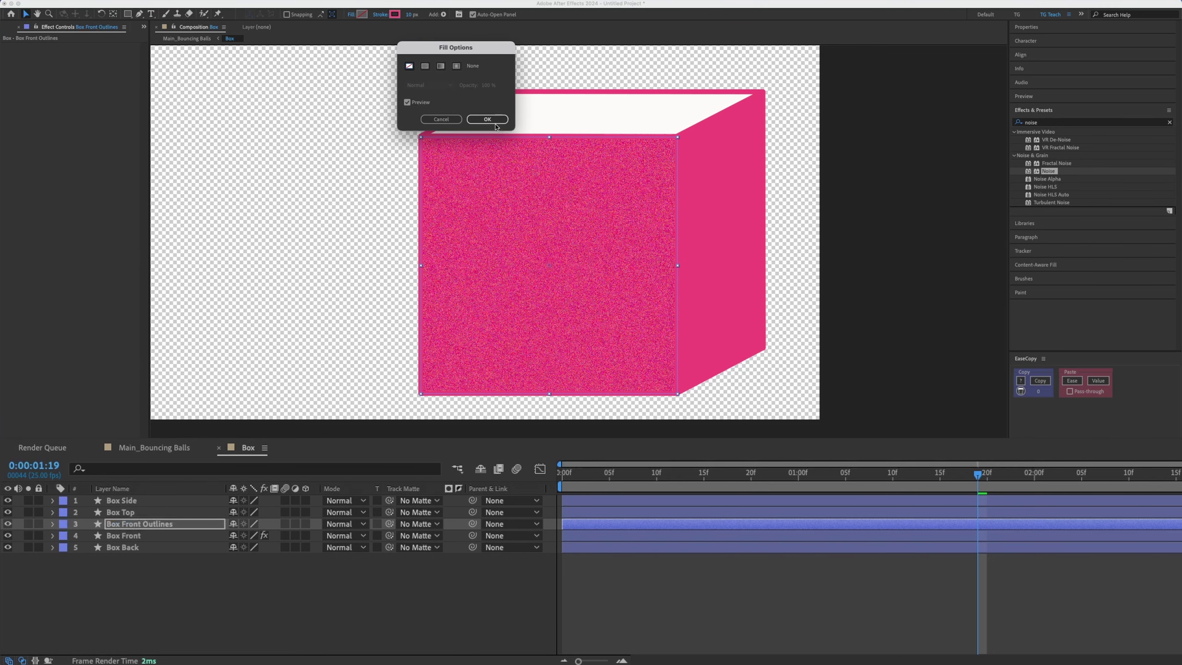
{"action": "left_click", "coordinate": [488, 120]}
{"action": "left_click", "coordinate": [421, 637]}
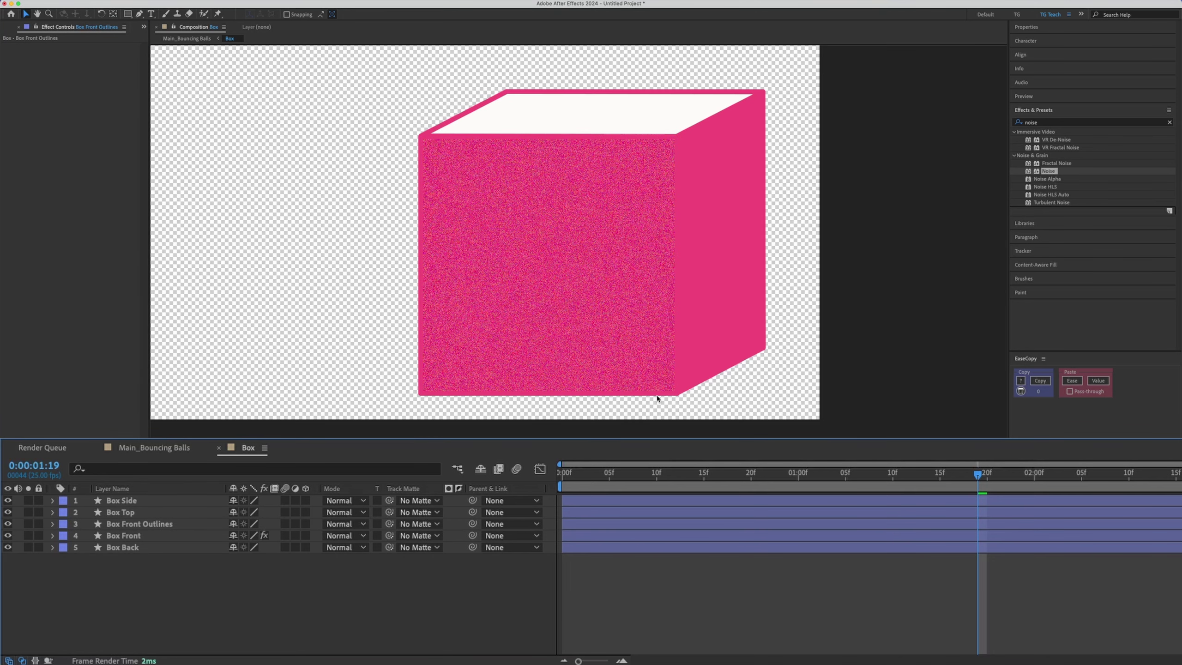
Step: Inspect the box front's lower edge up close during playback, comparing it with Box Front Outlines hidden and shown
{"action": "key", "text": "period"}
{"action": "key", "text": "space"}
{"action": "left_click_drag", "start_coordinate": [540, 356], "coordinate": [618, 281]}
{"action": "key", "text": "period"}
{"action": "left_click_drag", "start_coordinate": [617, 175], "coordinate": [623, 219]}
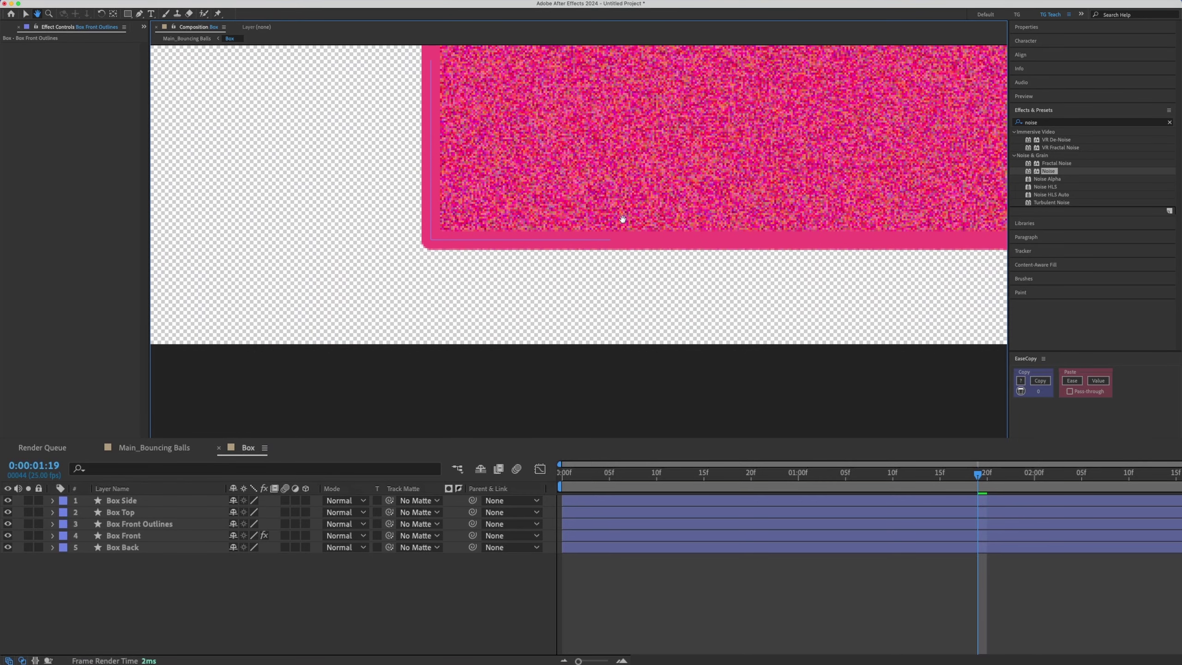
{"action": "key", "text": "Home"}
{"action": "key", "text": "space"}
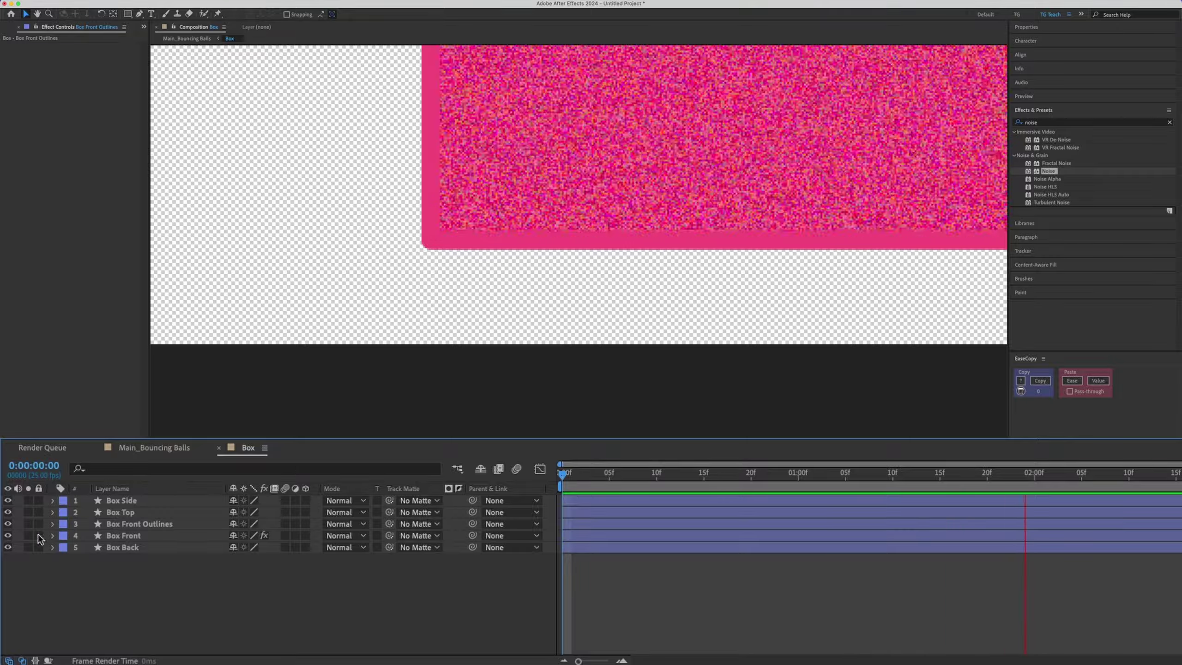
{"action": "left_click", "coordinate": [116, 523]}
{"action": "left_click", "coordinate": [8, 524]}
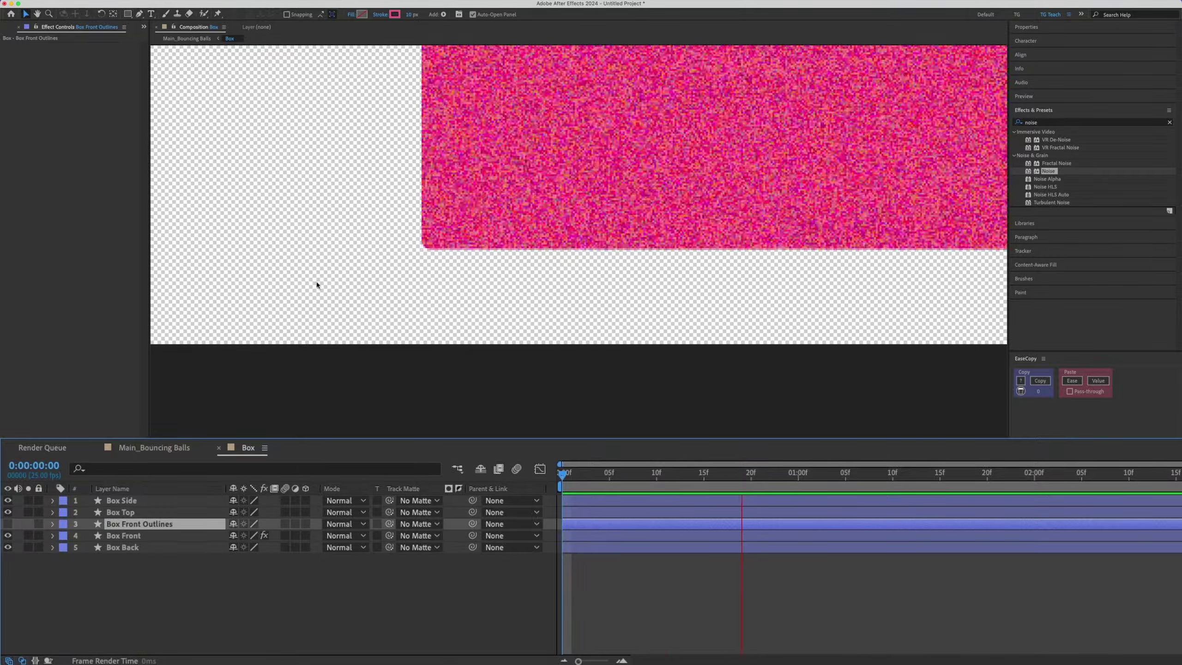
{"action": "left_click", "coordinate": [8, 523]}
{"action": "key", "text": "space"}
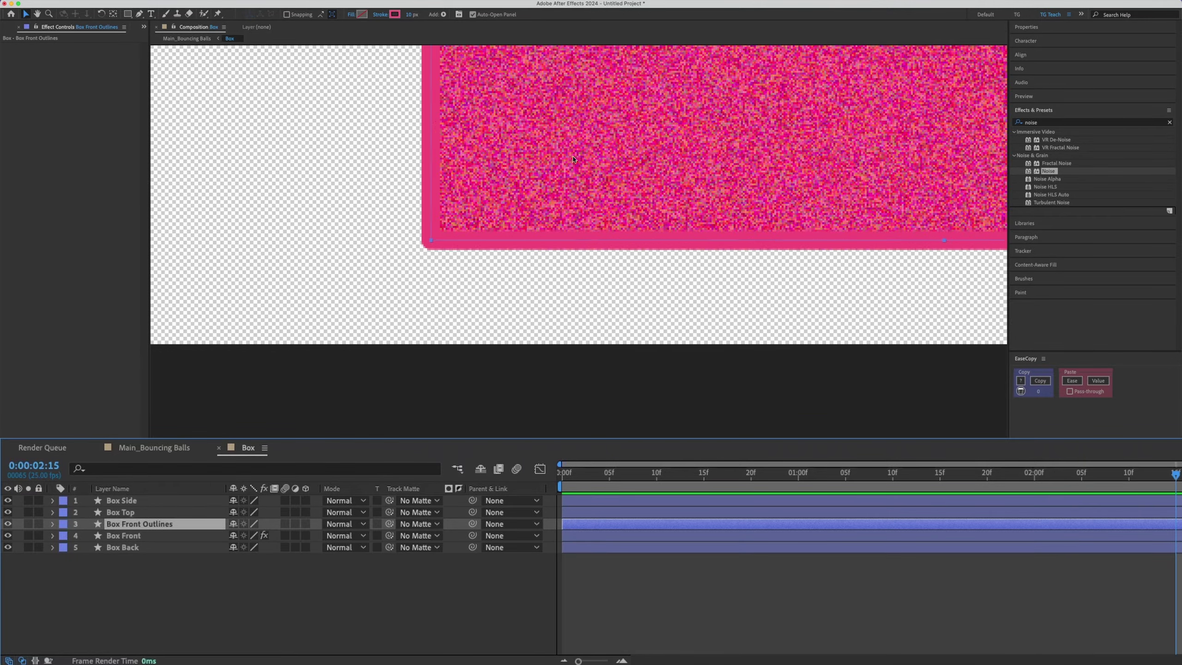
{"action": "scroll", "coordinate": [589, 188], "scroll_direction": "down", "scroll_amount": 2}
{"action": "left_click_drag", "start_coordinate": [798, 245], "coordinate": [607, 369]}
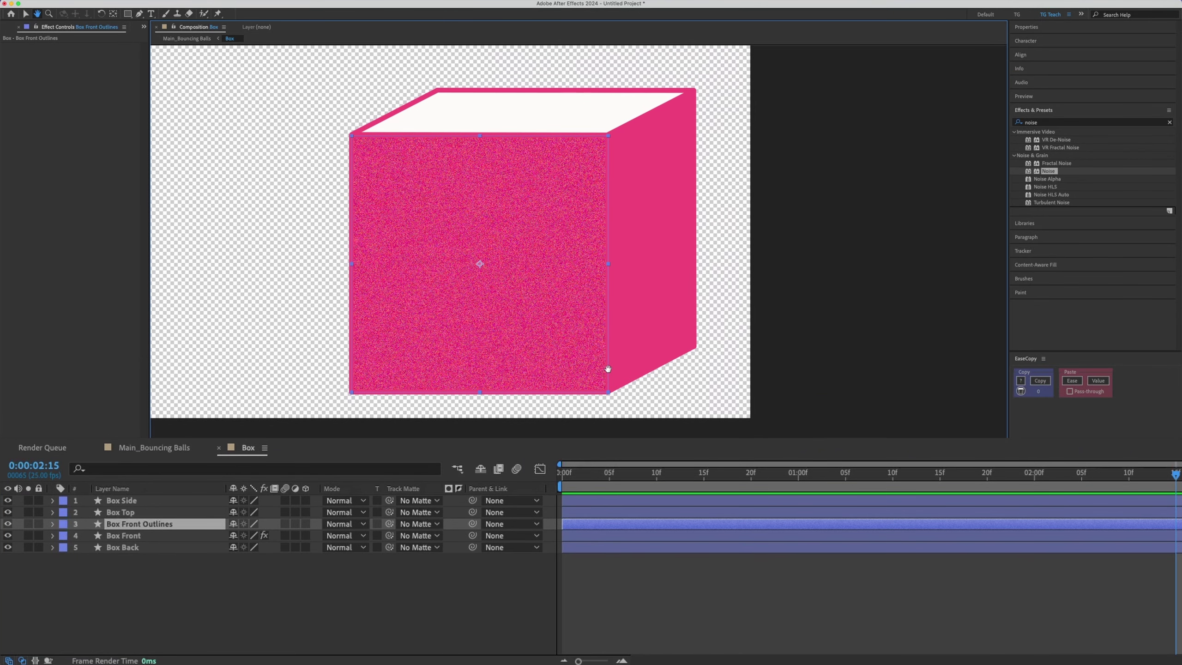
{"action": "key", "text": "v"}
{"action": "key", "text": "super+a"}
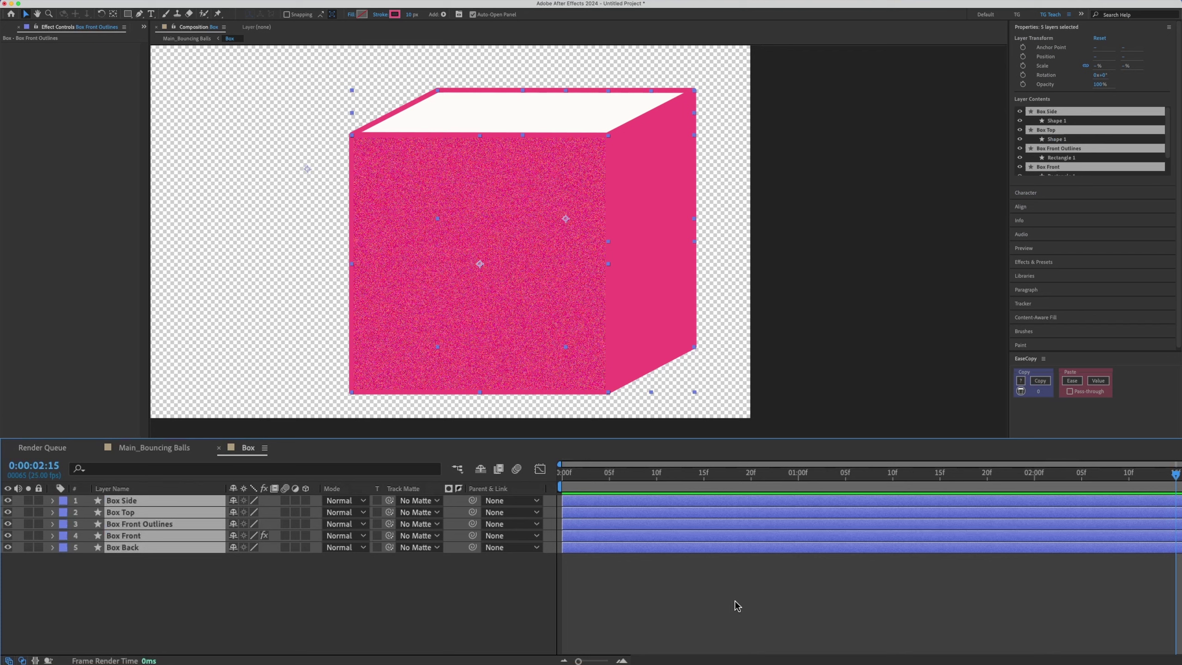
{"action": "left_click", "coordinate": [740, 618]}
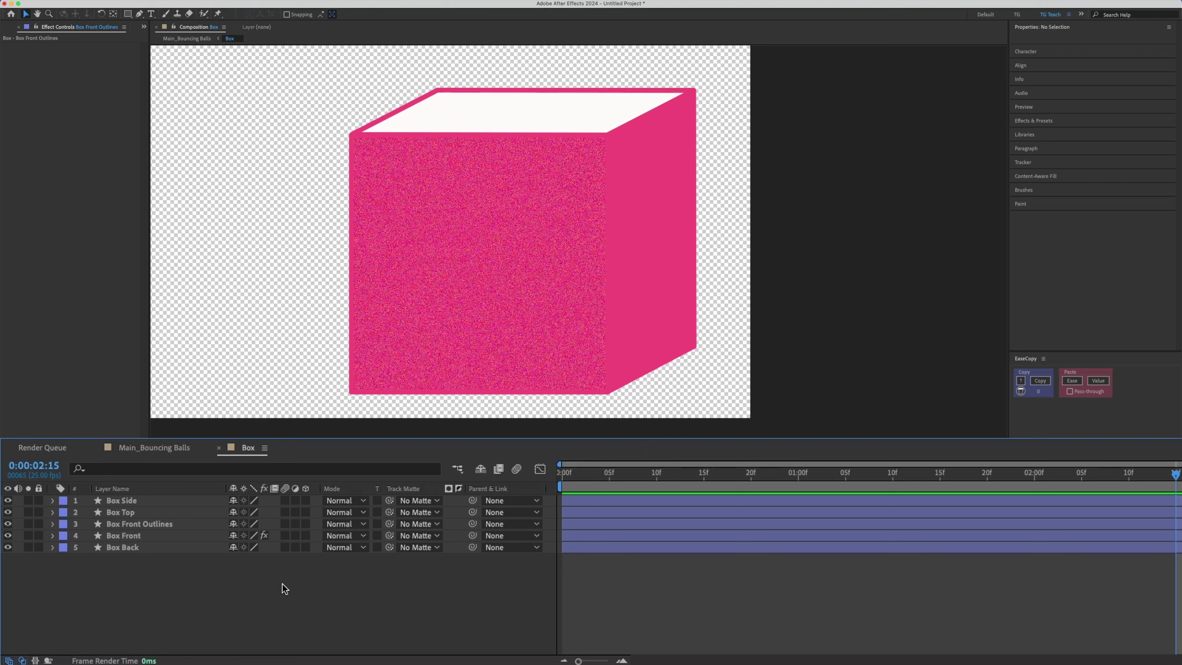
Step: Draw a closed four-point shadow shape with the Pen tool, from the box's bottom edge out past the composition's right edge
{"action": "left_click", "coordinate": [136, 14]}
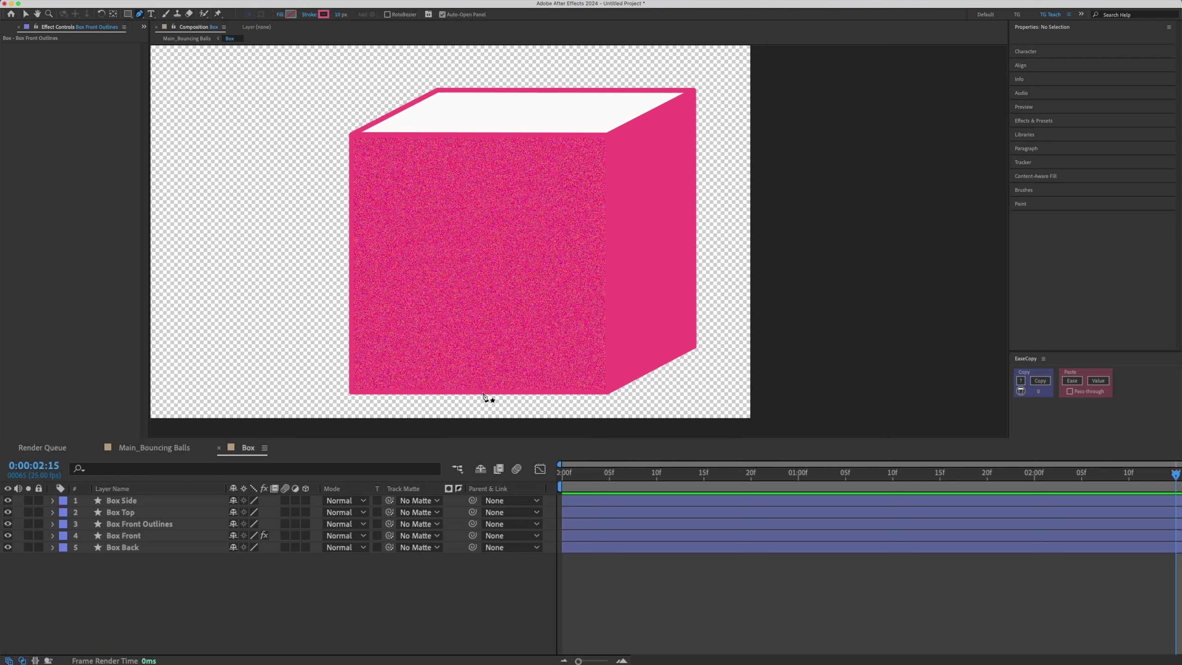
{"action": "left_click", "coordinate": [433, 392]}
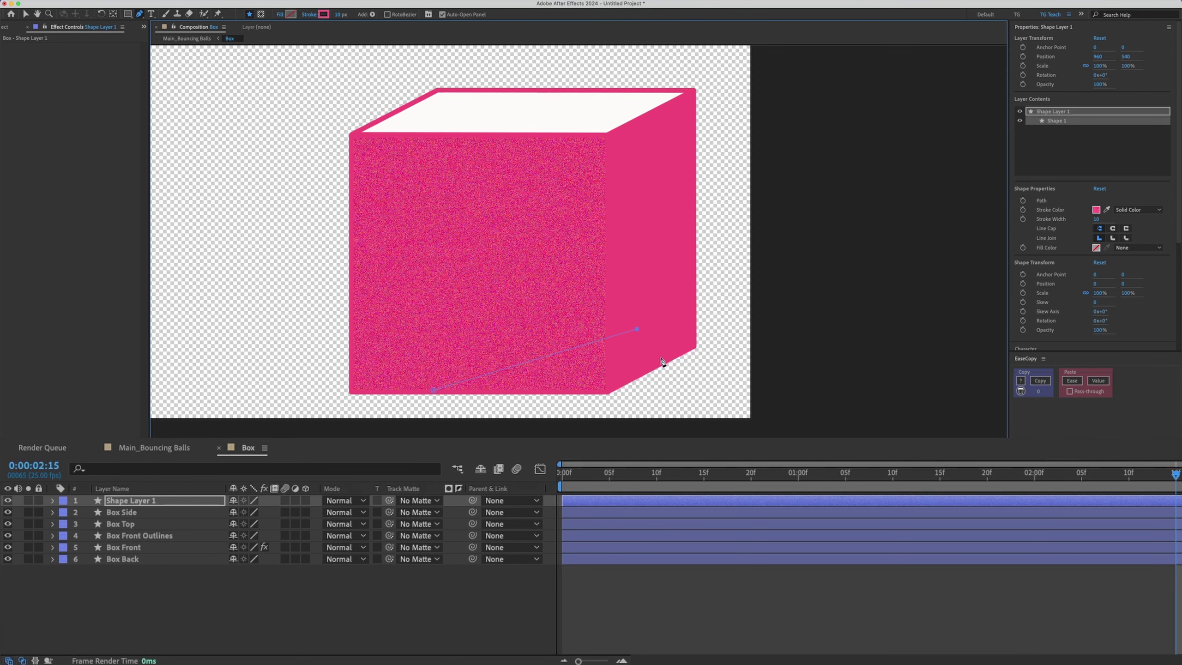
{"action": "left_click_drag", "start_coordinate": [637, 329], "coordinate": [632, 347]}
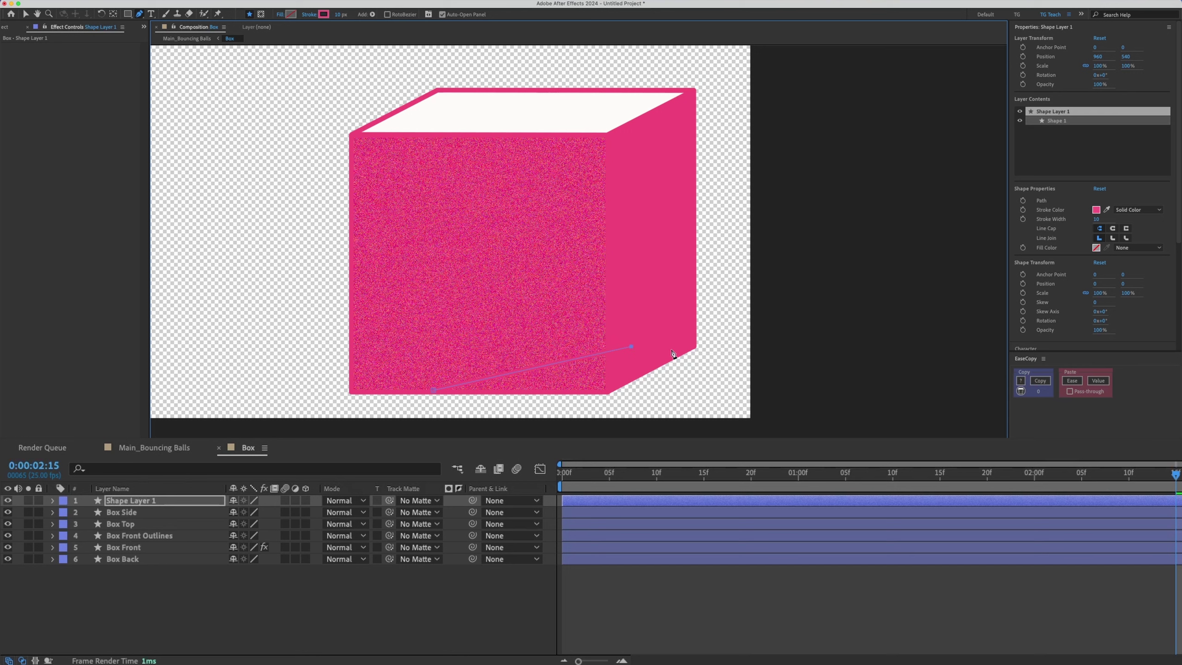
{"action": "left_click", "coordinate": [958, 346]}
{"action": "left_click", "coordinate": [962, 419]}
{"action": "left_click", "coordinate": [434, 390]}
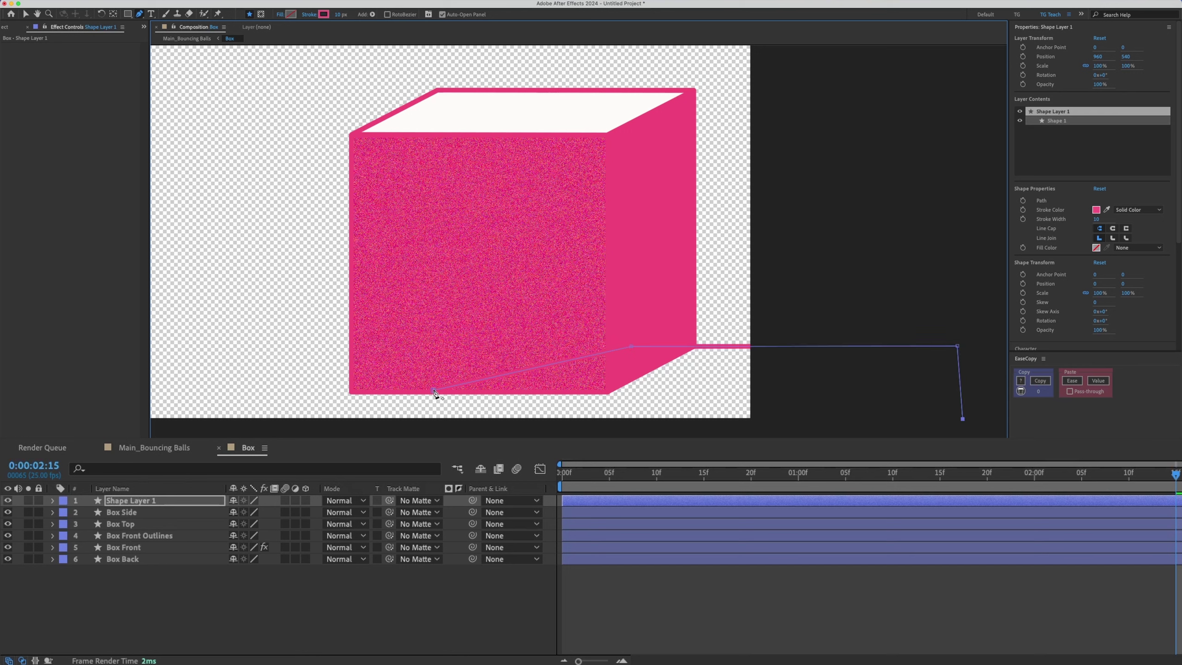
{"action": "left_click_drag", "start_coordinate": [958, 346], "coordinate": [959, 340]}
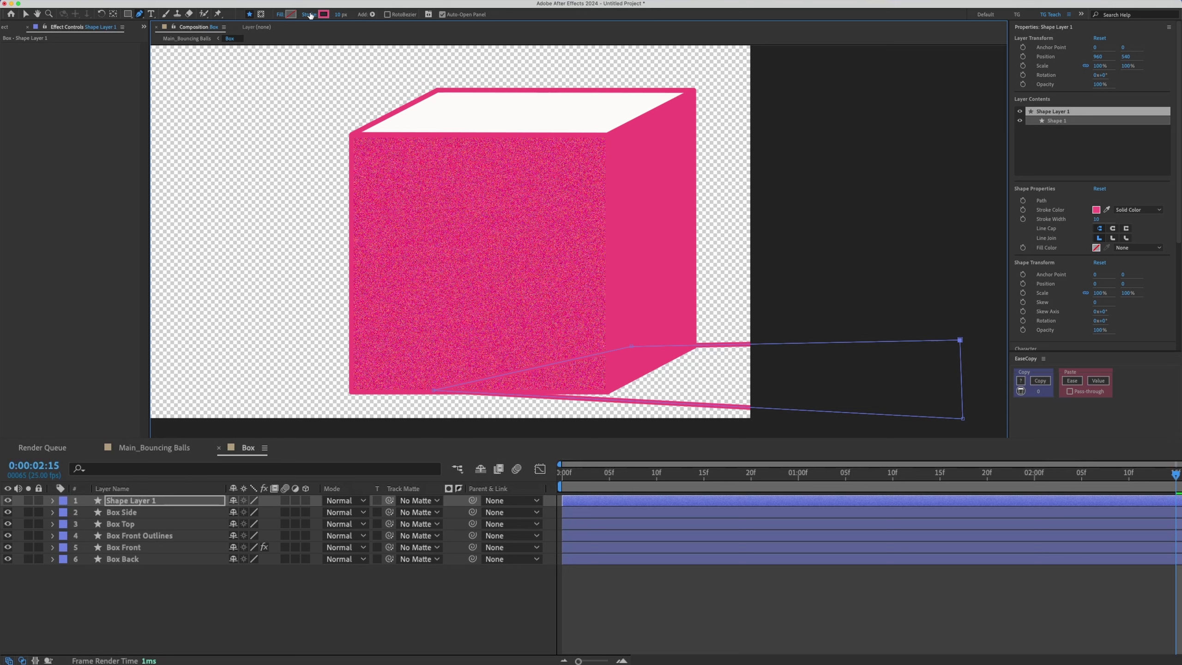
Step: Give the shadow shape a solid colour fill and set its stroke to None
{"action": "left_click", "coordinate": [286, 17]}
{"action": "left_click", "coordinate": [425, 66]}
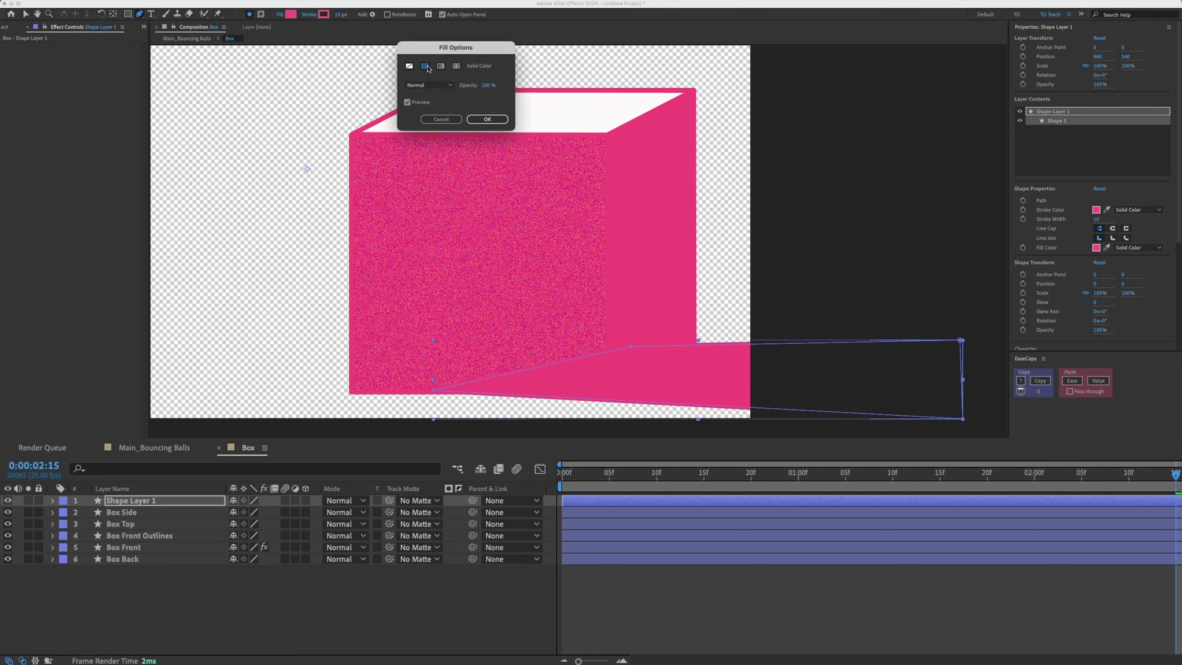
{"action": "left_click", "coordinate": [487, 119]}
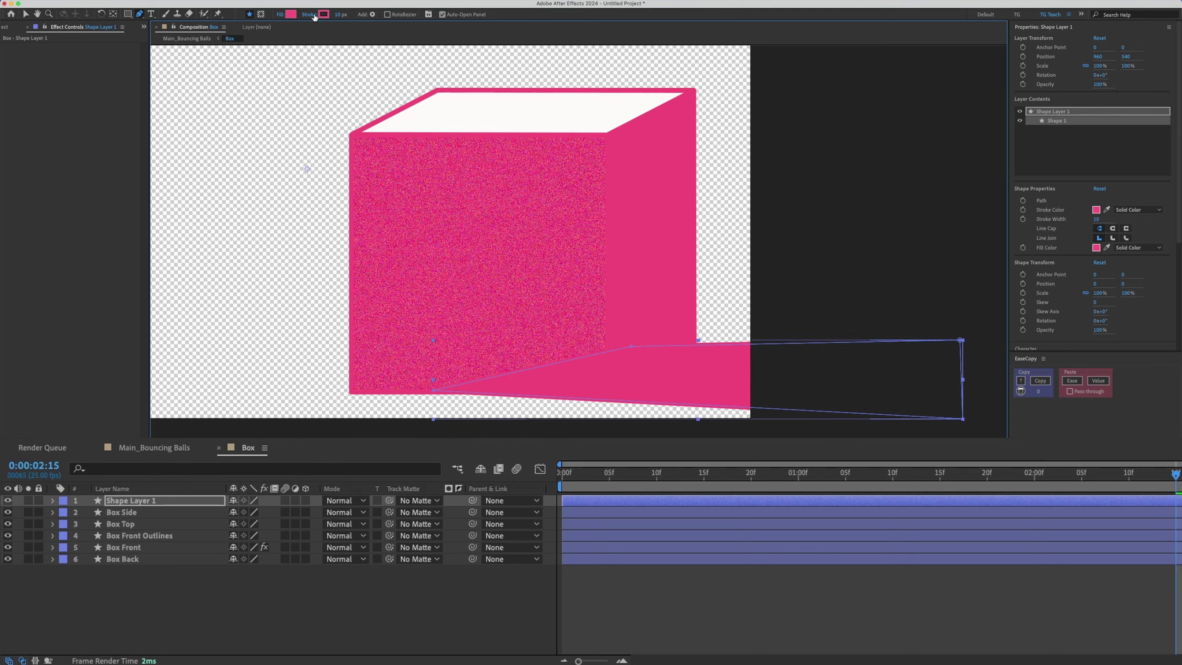
{"action": "left_click", "coordinate": [315, 15]}
{"action": "left_click", "coordinate": [410, 67]}
{"action": "left_click", "coordinate": [487, 120]}
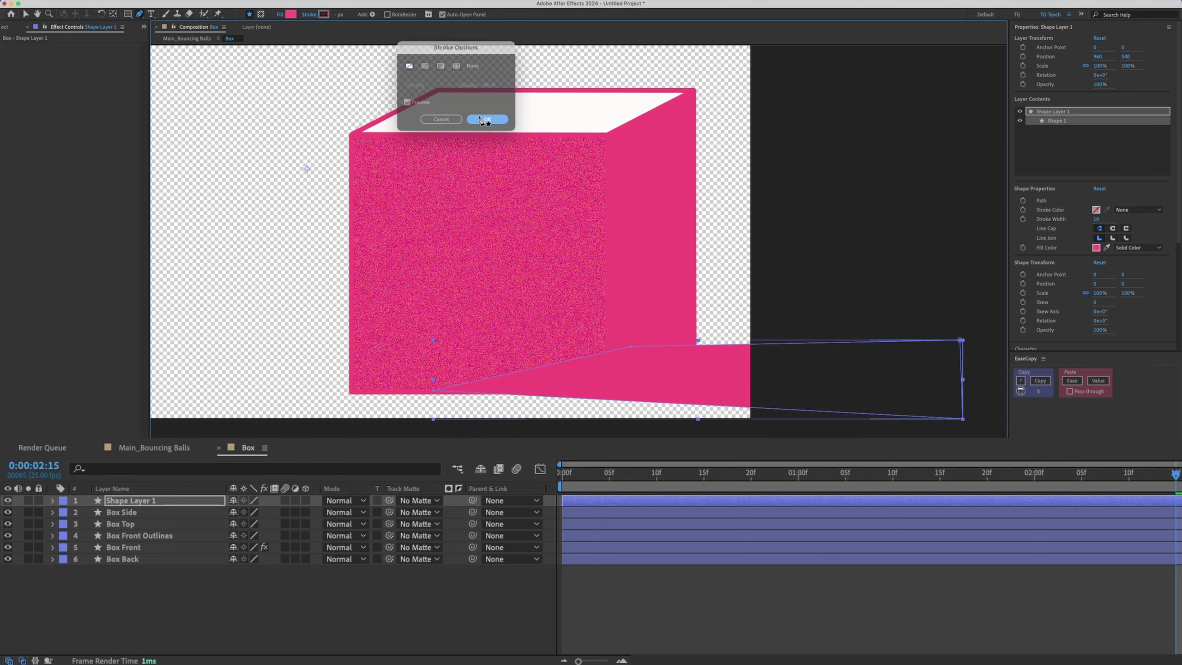
{"action": "left_click", "coordinate": [199, 599]}
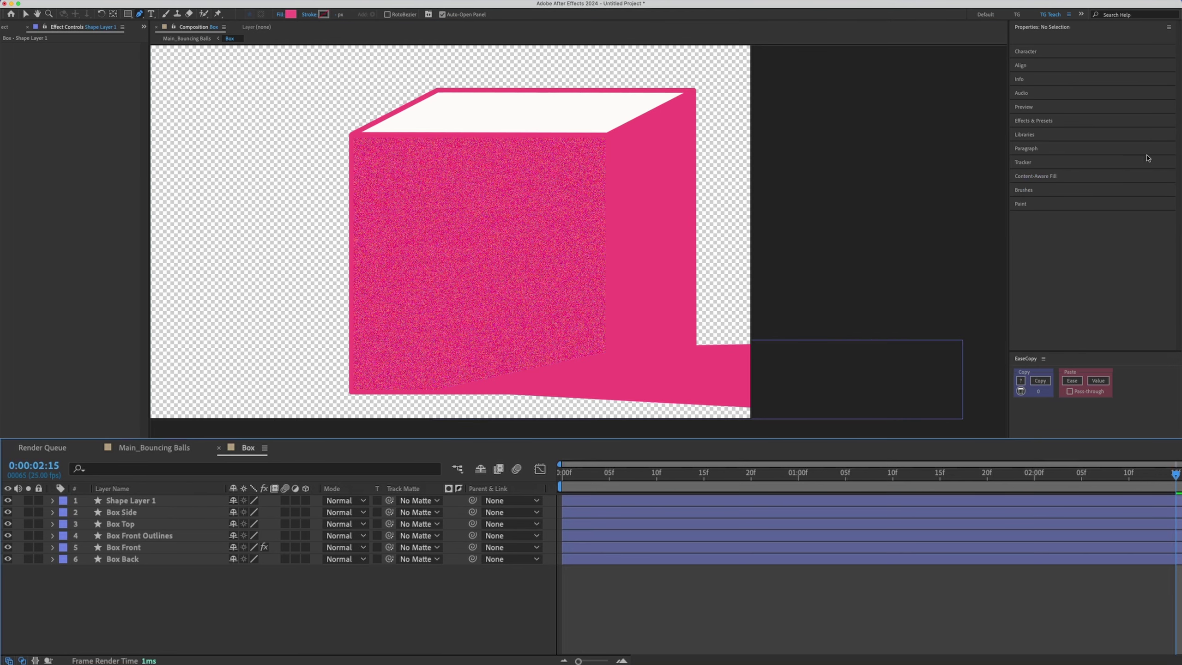
Step: Apply the Noise effect to the shadow shape layer and rename the layer Box Shadow
{"action": "left_click", "coordinate": [1053, 121]}
{"action": "left_click_drag", "start_coordinate": [850, 289], "coordinate": [131, 501]}
{"action": "key", "text": "Return"}
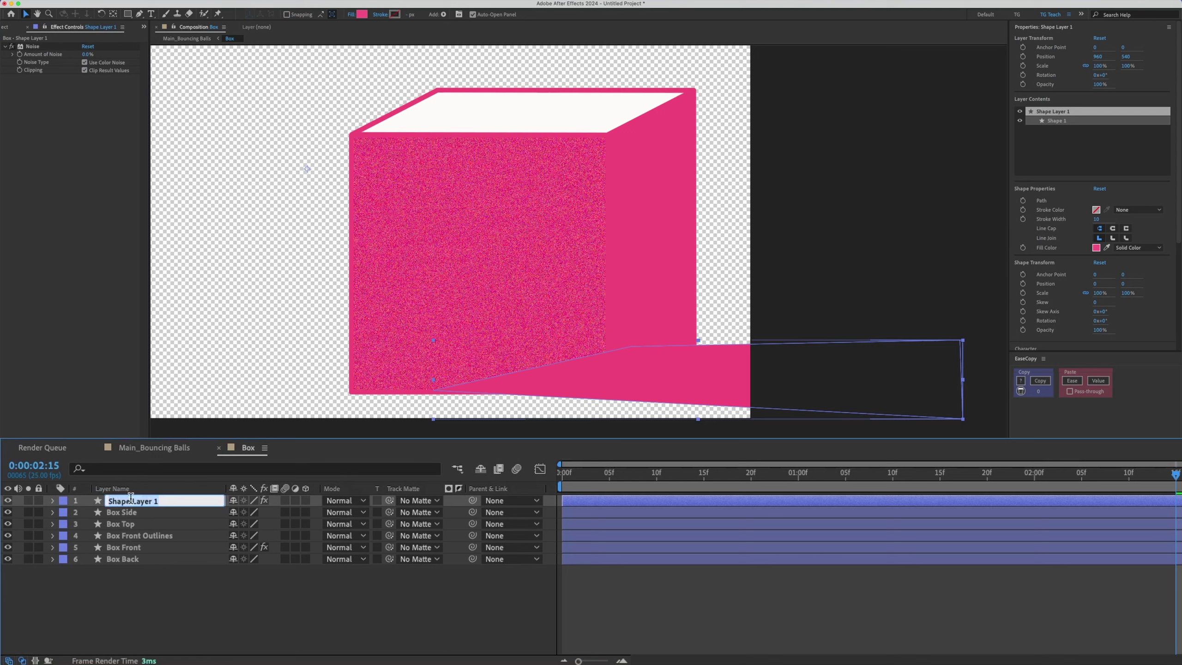
{"action": "type", "text": "Box Shadow"}
{"action": "key", "text": "Return"}
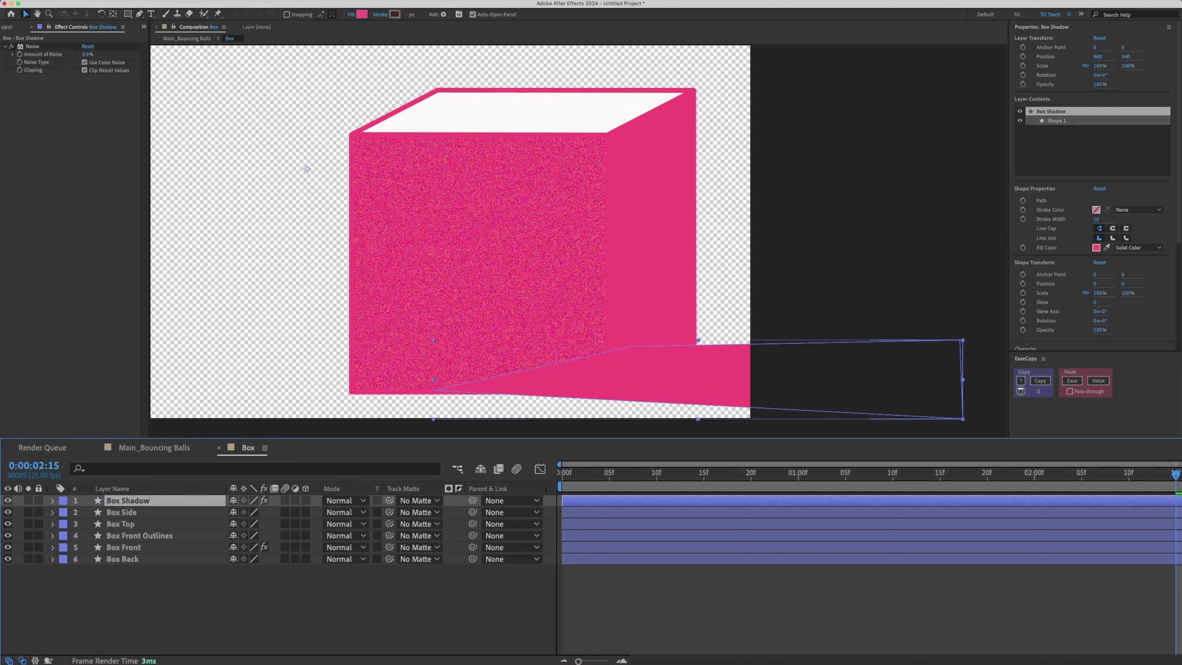
Step: Set the Amount of Noise on Box Shadow to 50%
{"action": "left_click", "coordinate": [86, 54]}
{"action": "type", "text": "5"}
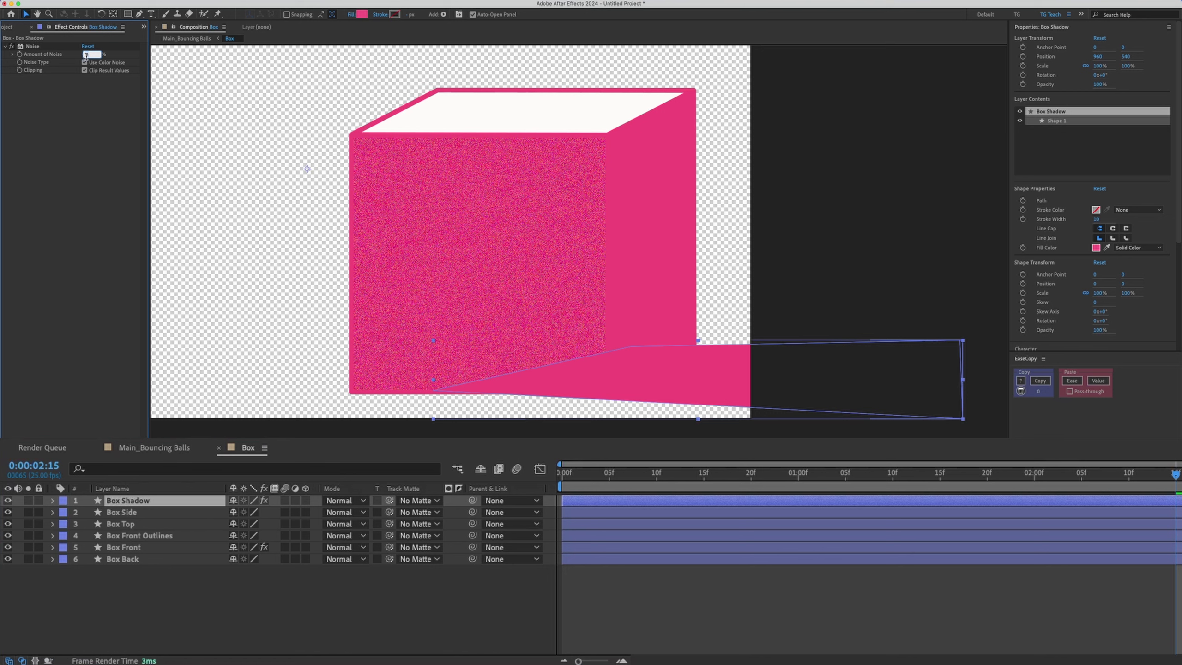
{"action": "type", "text": "0"}
{"action": "key", "text": "Return"}
{"action": "left_click", "coordinate": [221, 575]}
Step: Set the Box Shadow layer's opacity to 70% and move the layer beneath all the other box layers
{"action": "left_click", "coordinate": [168, 499]}
{"action": "key", "text": "t"}
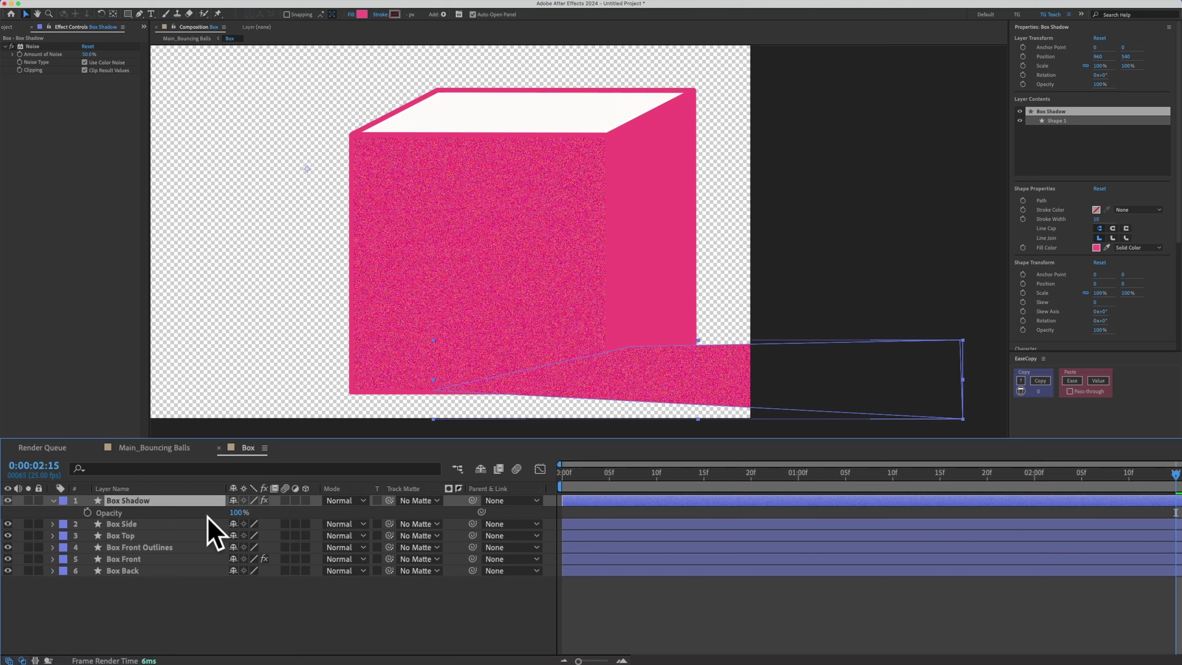
{"action": "left_click", "coordinate": [237, 514]}
{"action": "type", "text": "70"}
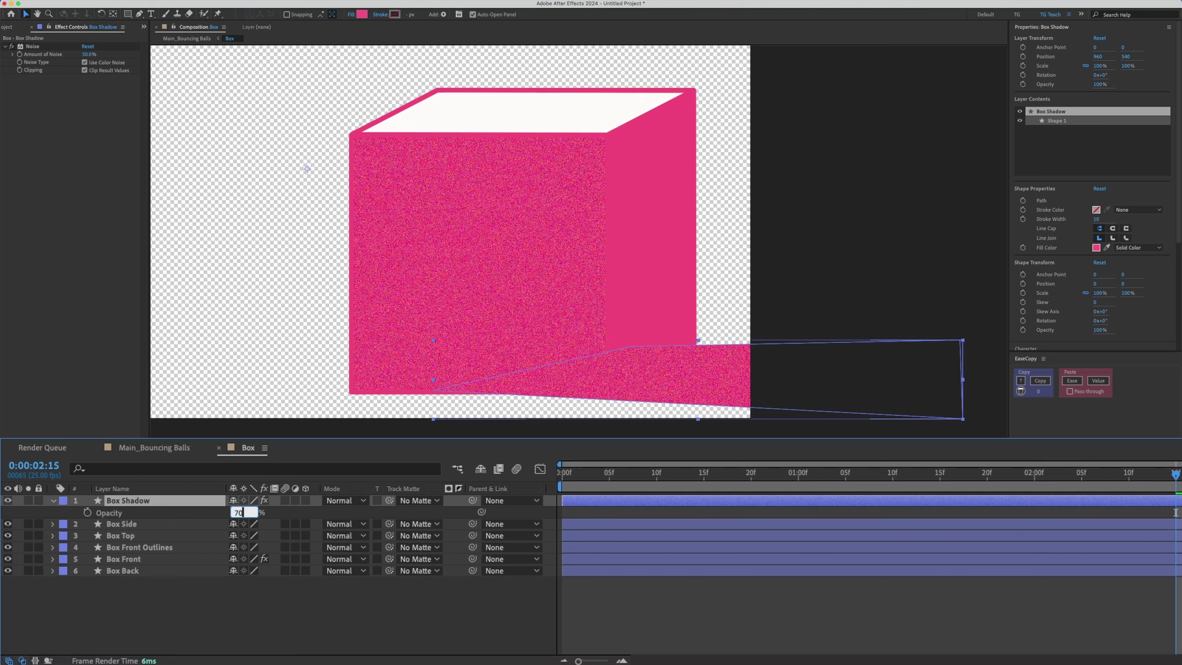
{"action": "key", "text": "Return"}
{"action": "left_click", "coordinate": [290, 617]}
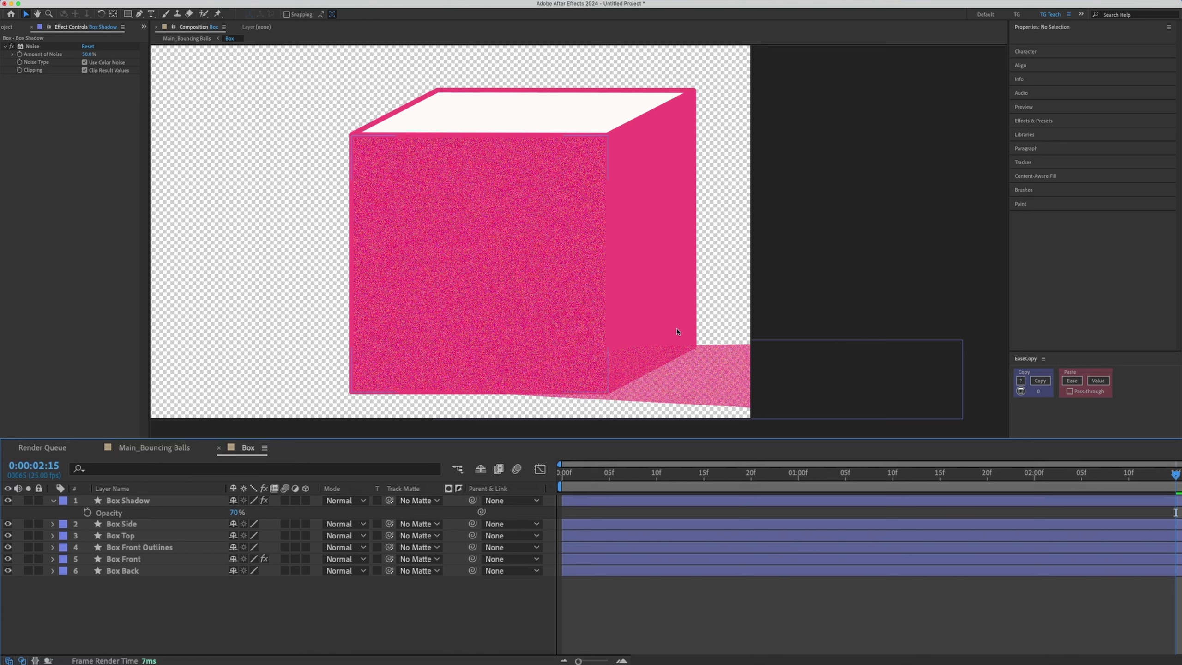
{"action": "left_click_drag", "start_coordinate": [132, 501], "coordinate": [124, 612]}
{"action": "left_click", "coordinate": [224, 624]}
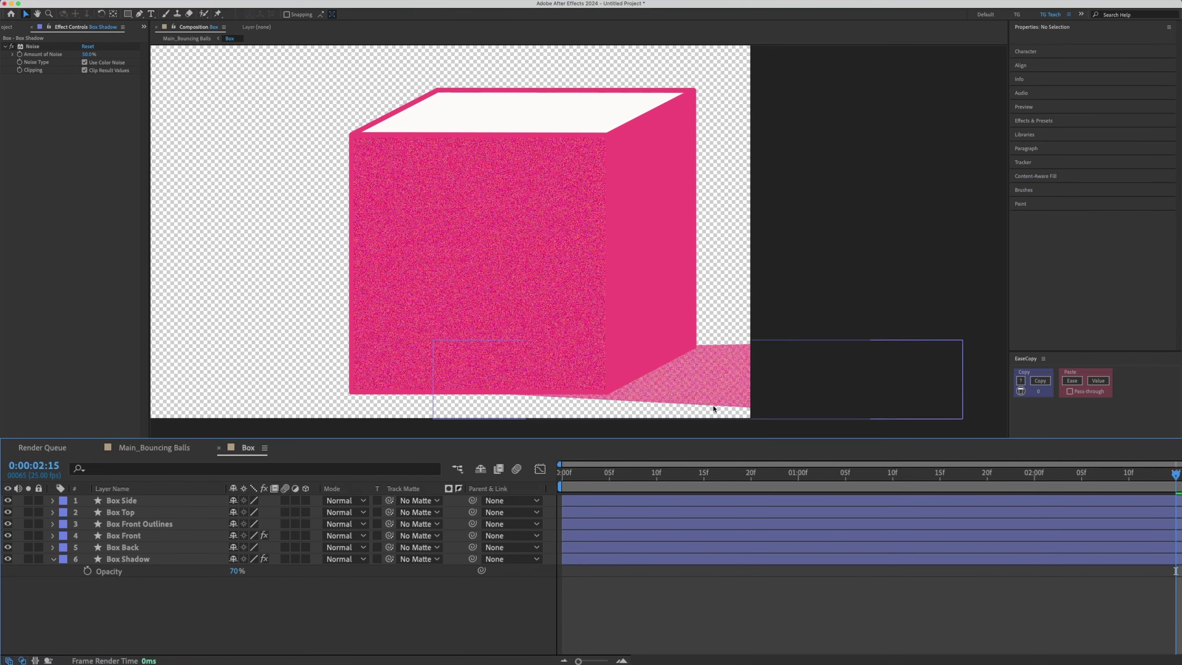
Step: Add a point to the lower edge of the shadow path with the Pen tool and move it up to the box's bottom front corner
{"action": "left_click", "coordinate": [616, 404]}
{"action": "key", "text": "."}
{"action": "key", "text": "space"}
{"action": "left_click_drag", "start_coordinate": [568, 340], "coordinate": [615, 28]}
{"action": "left_click_drag", "start_coordinate": [598, 271], "coordinate": [500, 387]}
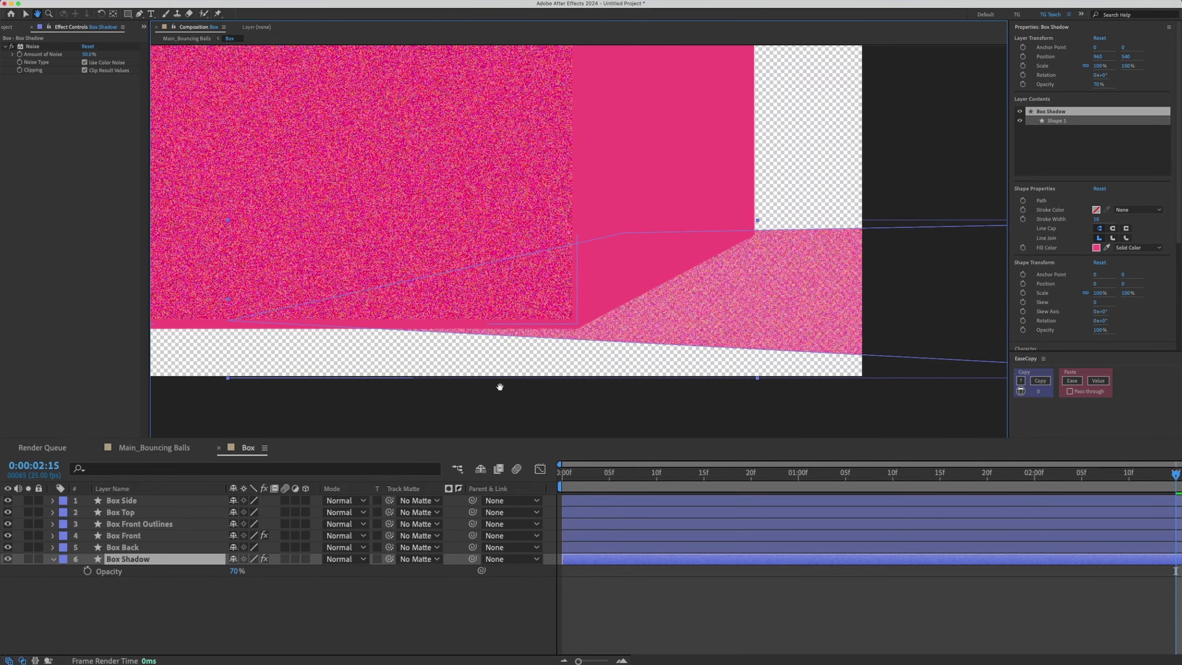
{"action": "key", "text": "g"}
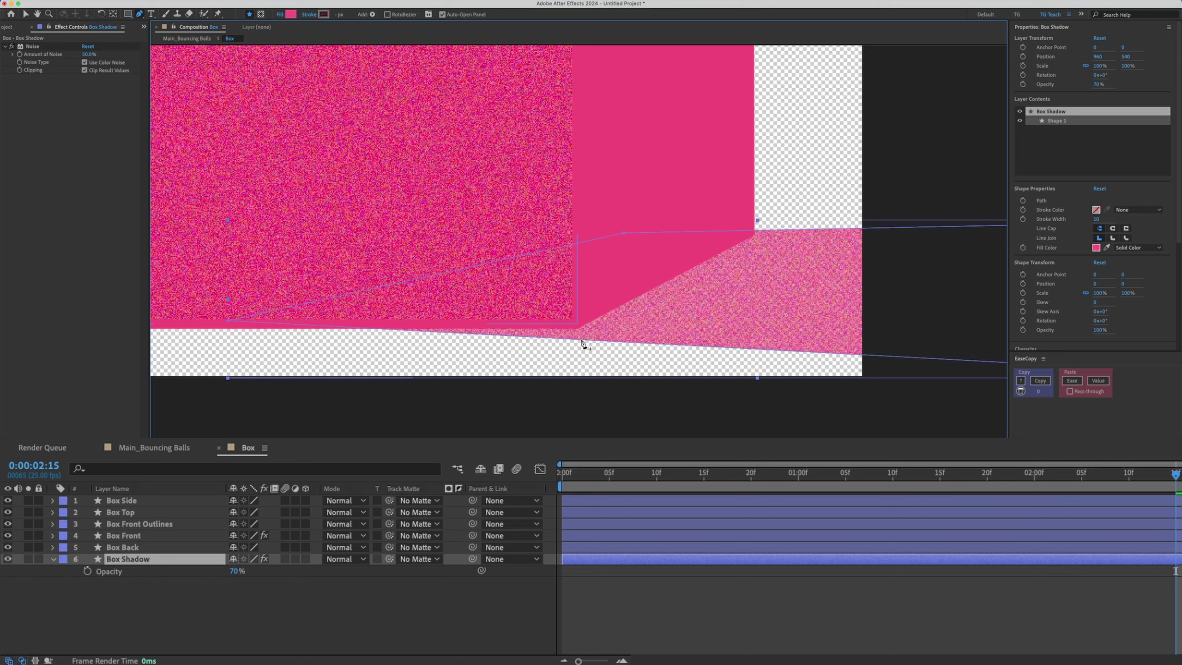
{"action": "left_click", "coordinate": [574, 340]}
{"action": "left_click_drag", "start_coordinate": [574, 340], "coordinate": [574, 330]}
{"action": "key", "text": "comma"}
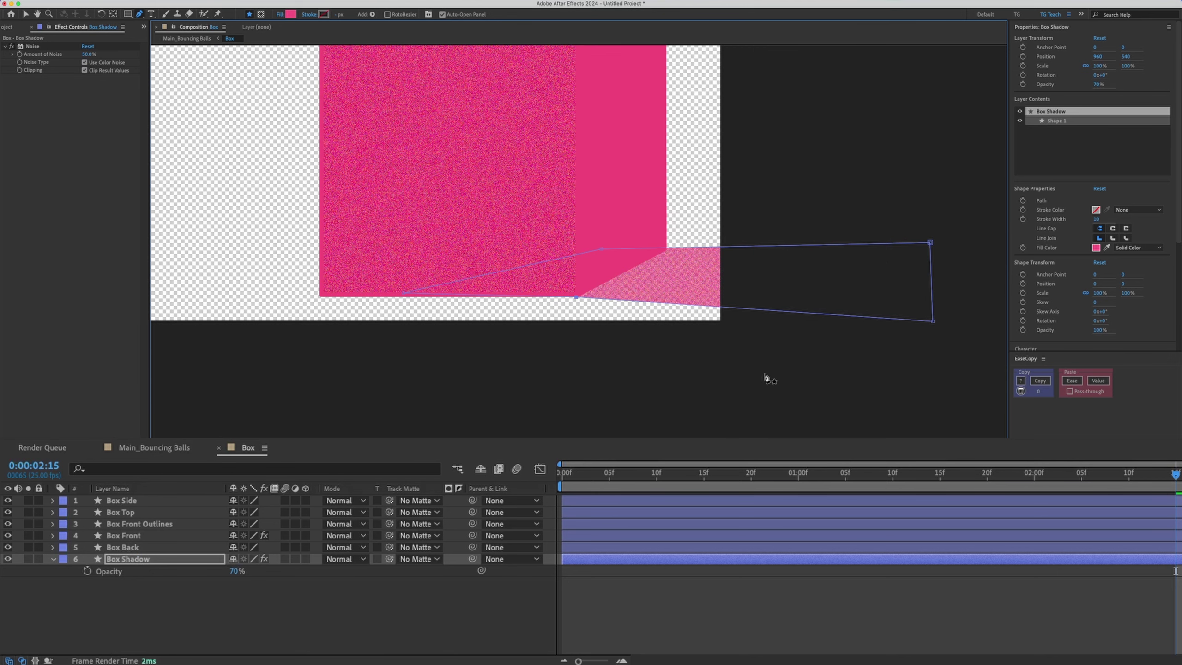
{"action": "left_click", "coordinate": [370, 641]}
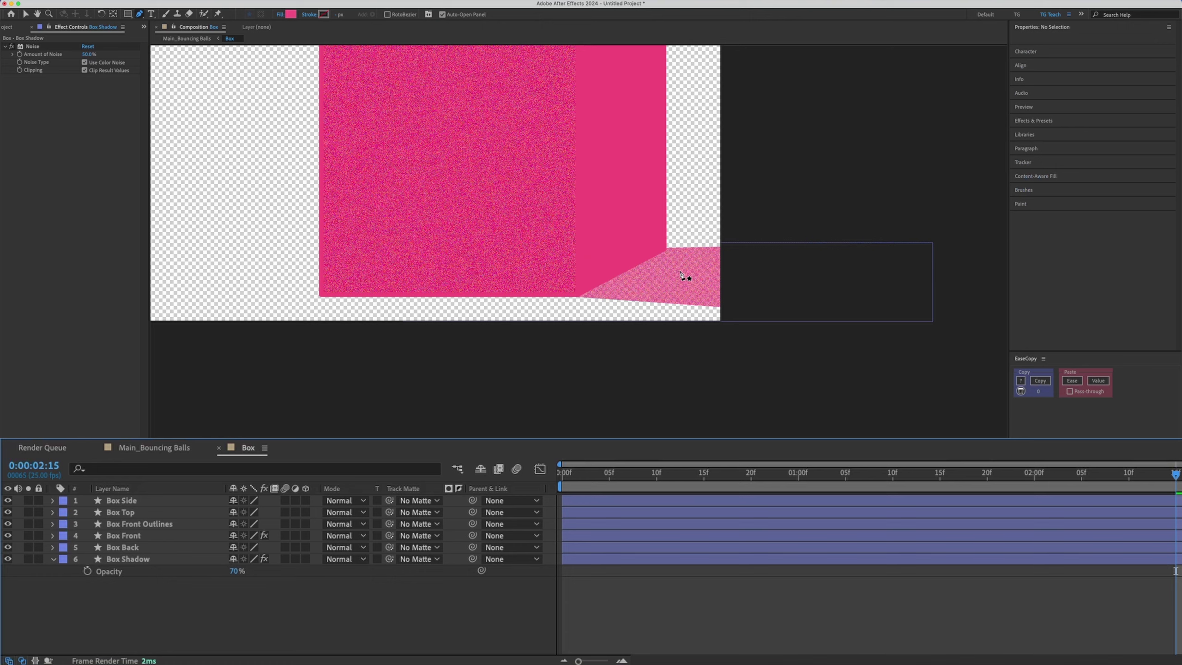
Step: Add a point to the upper edge of the shadow path and align it with the lower rear corner of the box's side
{"action": "key", "text": "period"}
{"action": "key", "text": "space"}
{"action": "left_click_drag", "start_coordinate": [749, 252], "coordinate": [674, 309]}
{"action": "key", "text": "period"}
{"action": "left_click_drag", "start_coordinate": [833, 329], "coordinate": [717, 296]}
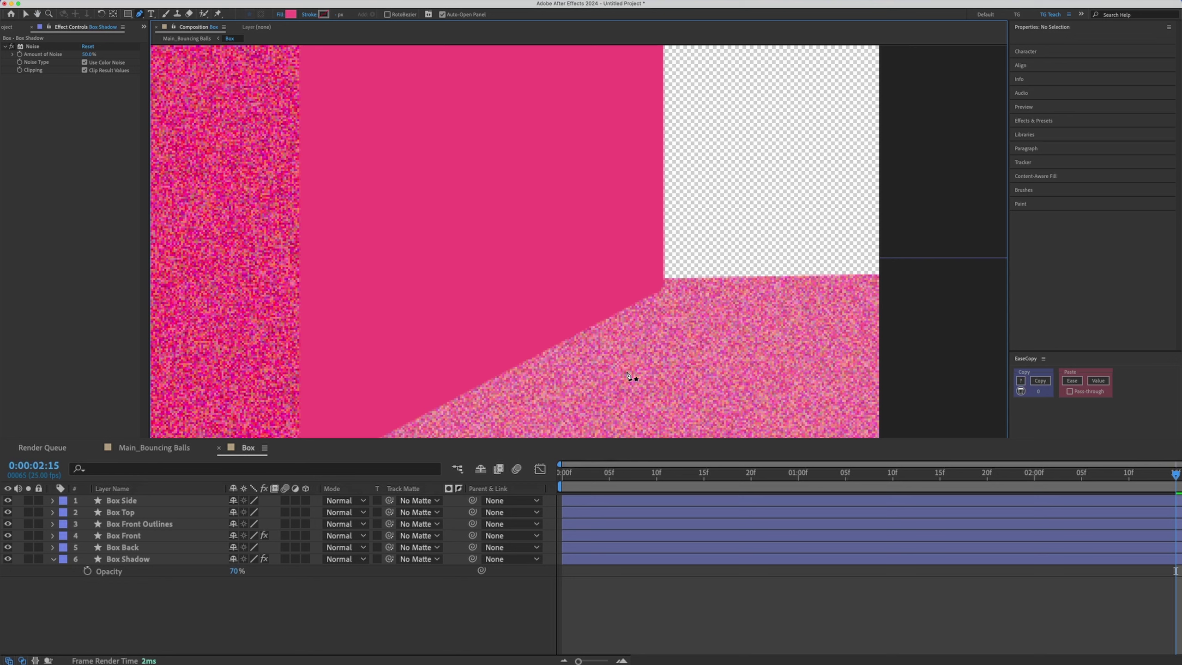
{"action": "left_click", "coordinate": [146, 563]}
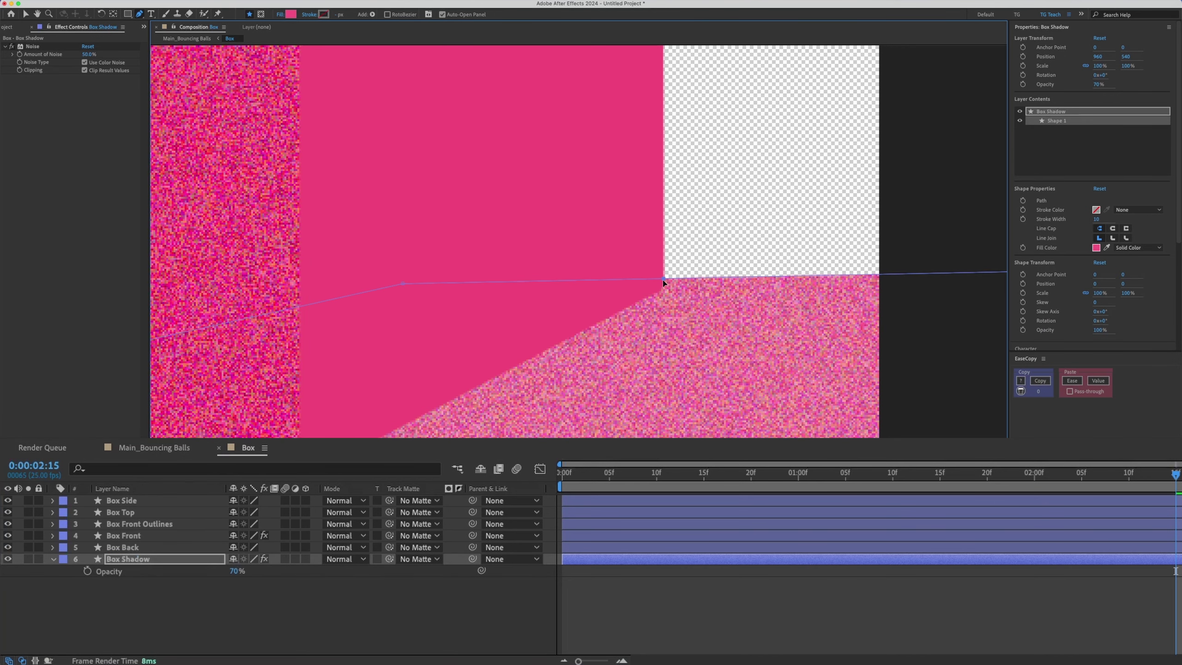
{"action": "left_click_drag", "start_coordinate": [665, 280], "coordinate": [661, 286]}
{"action": "scroll", "coordinate": [739, 222], "scroll_direction": "down", "scroll_amount": 5}
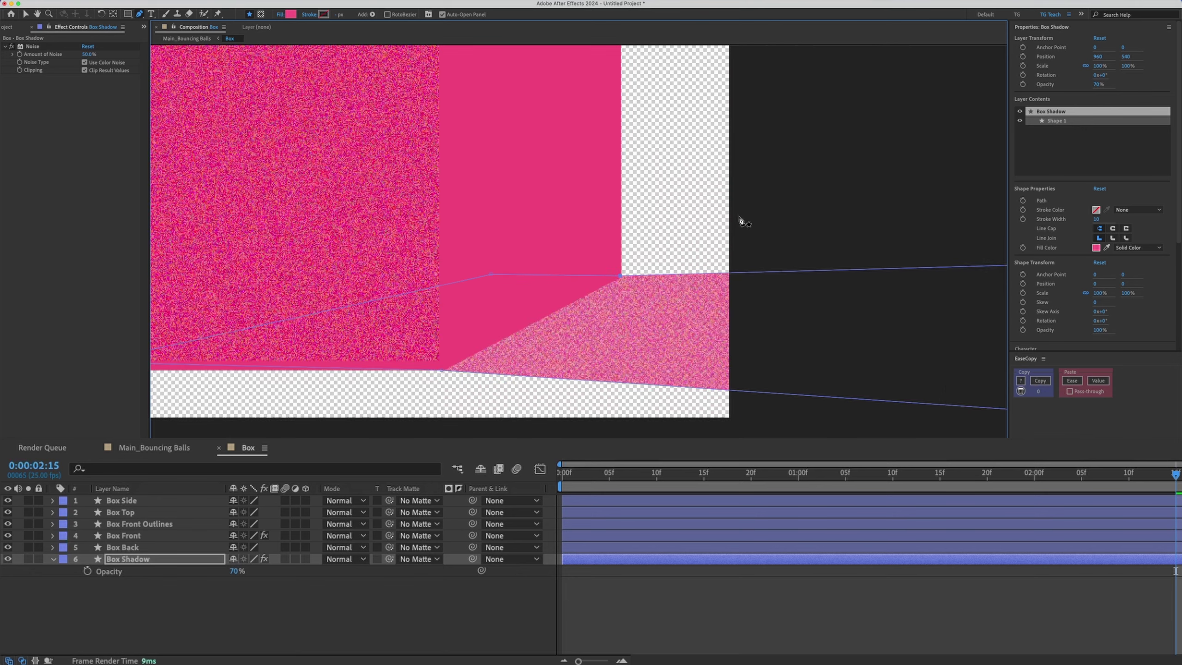
{"action": "left_click", "coordinate": [344, 591]}
Step: In Main_Bouncing Balls, shift the Box layer down about 60 px with its Position property so the box runs past the frame's bottom edge
{"action": "key", "text": "space"}
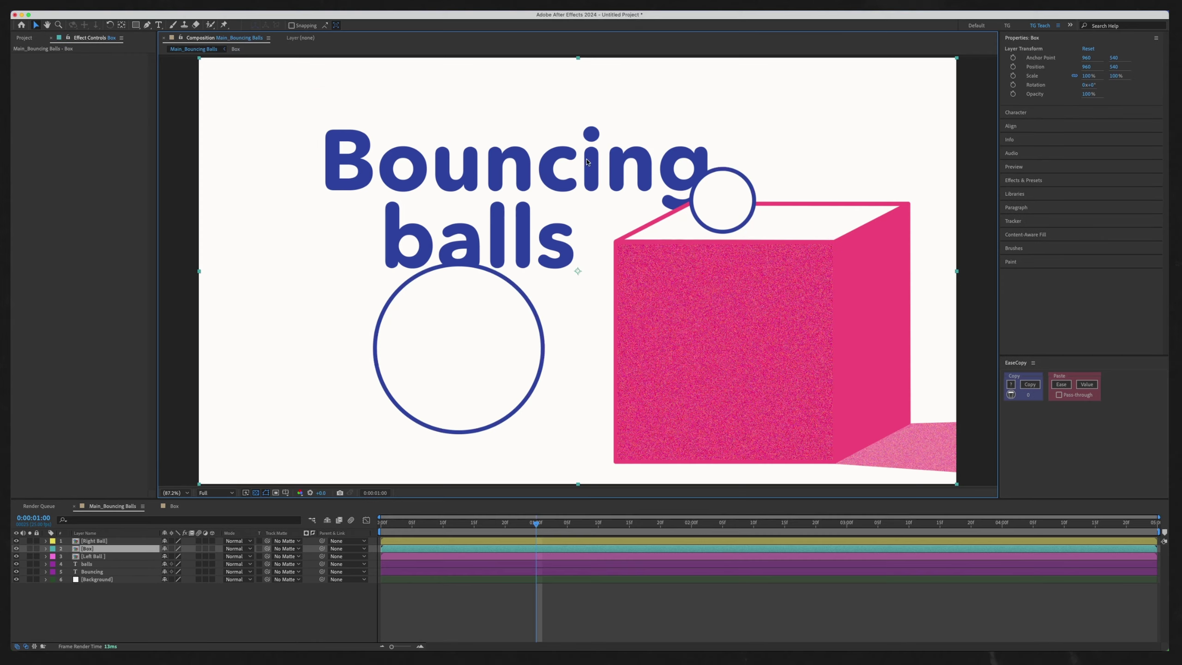
{"action": "key", "text": "comma"}
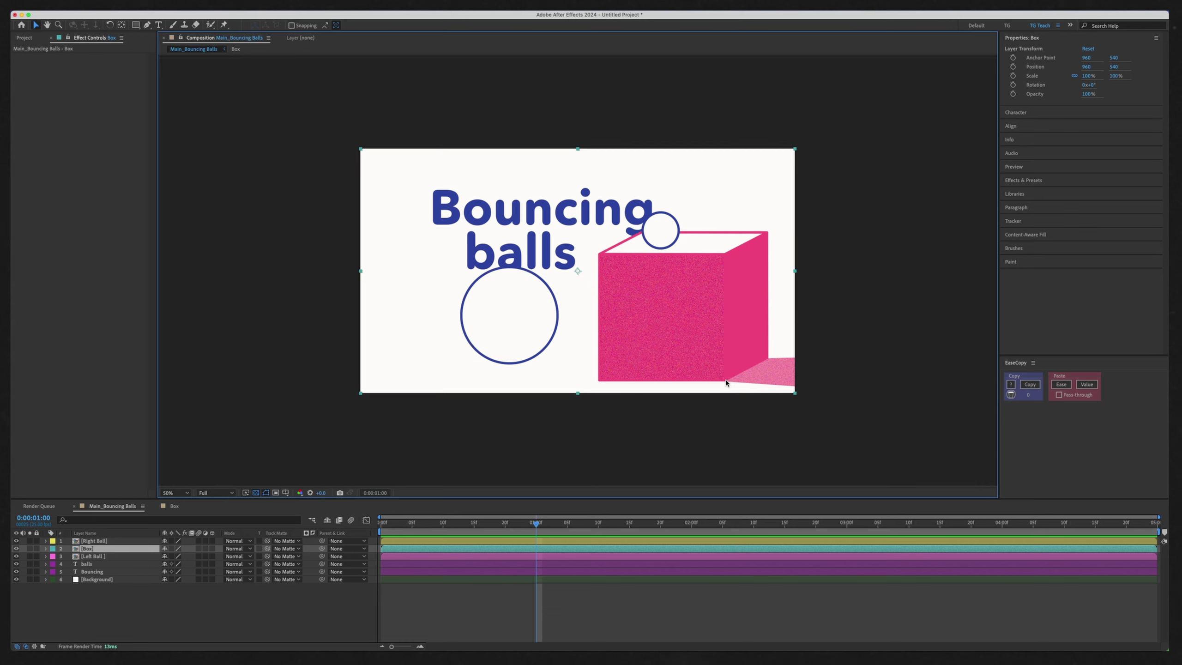
{"action": "left_click", "coordinate": [256, 640]}
{"action": "left_click", "coordinate": [103, 549]}
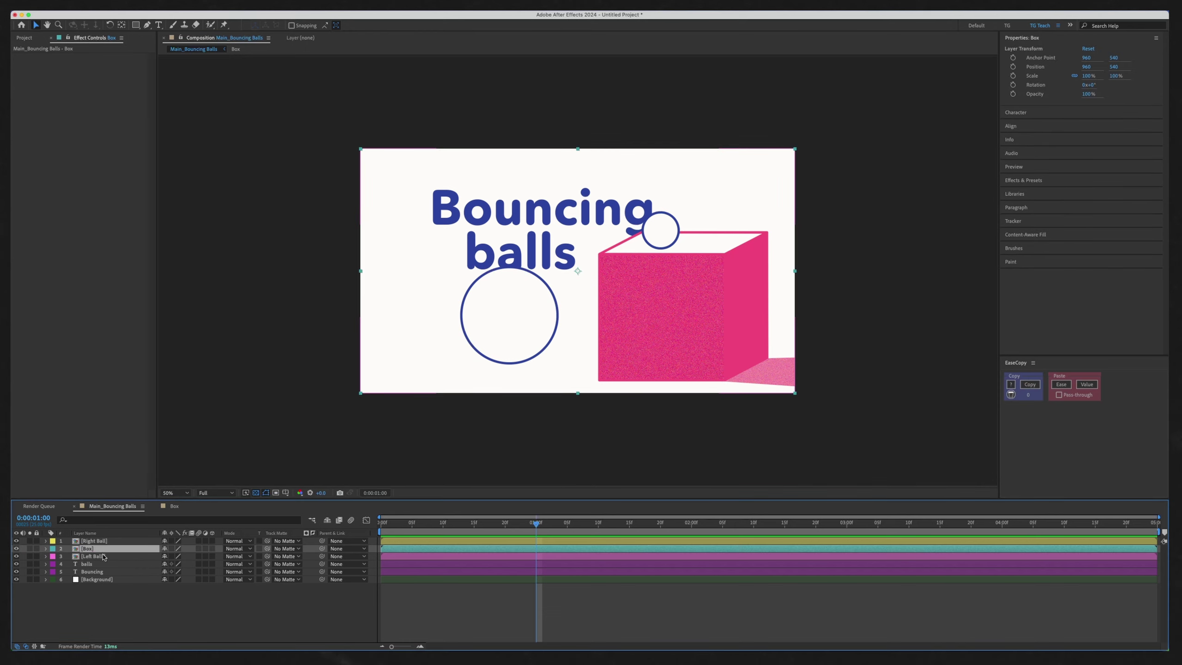
{"action": "key", "text": "p"}
{"action": "left_click_drag", "start_coordinate": [183, 557], "coordinate": [218, 551]}
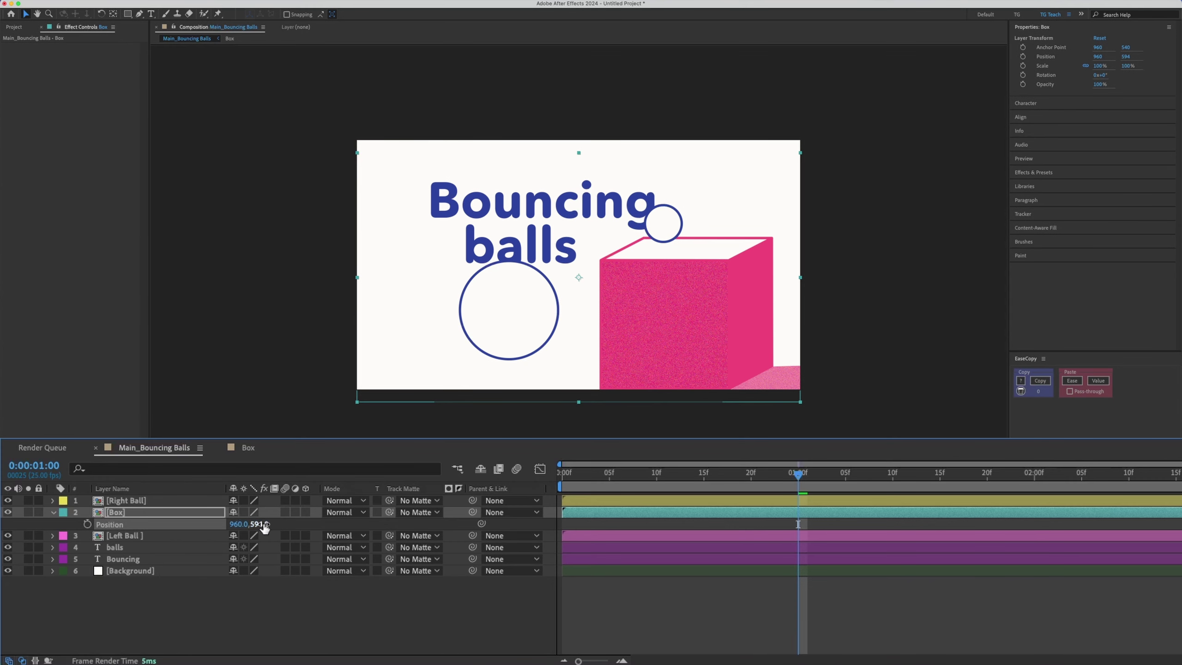
{"action": "left_click_drag", "start_coordinate": [254, 524], "coordinate": [233, 640]}
{"action": "key", "text": "super+a"}
{"action": "key", "text": "u"}
{"action": "left_click", "coordinate": [251, 626]}
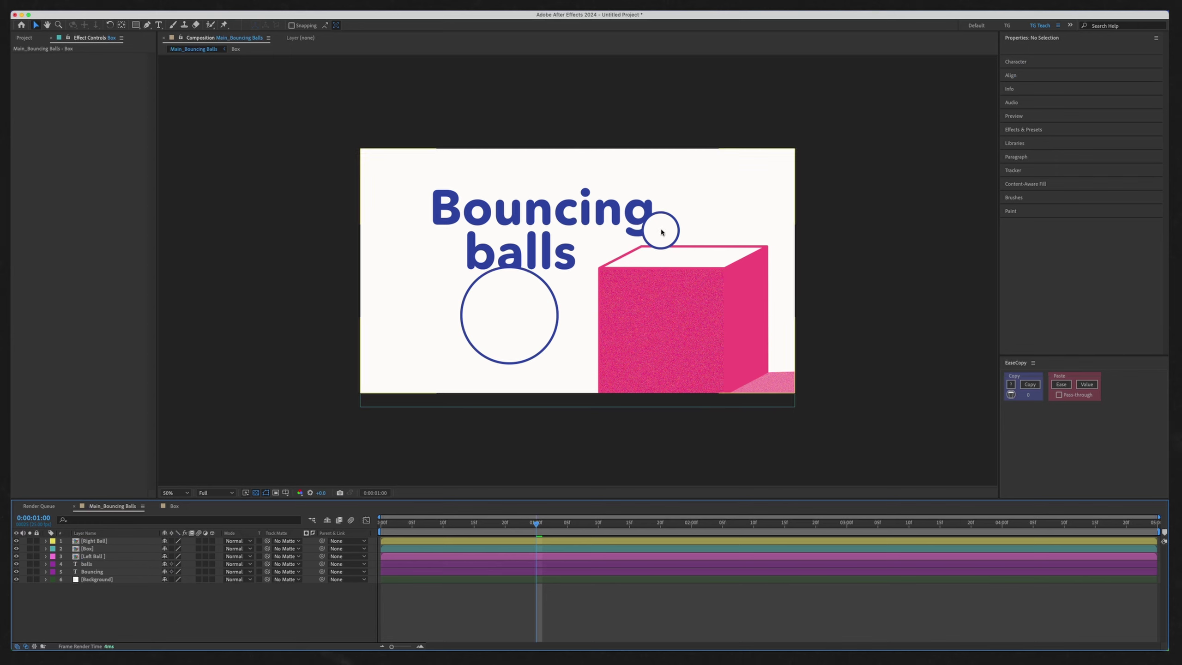
Step: Open the Right Ball pre-composition from Main_Bouncing Balls
{"action": "left_click", "coordinate": [138, 542]}
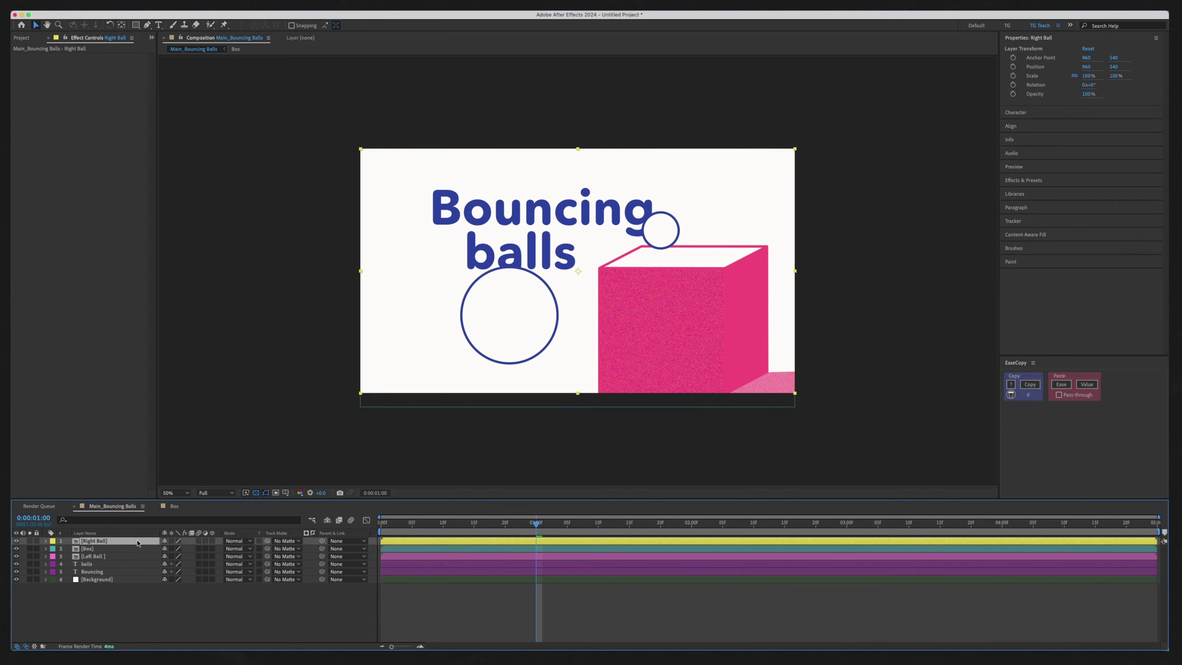
{"action": "key", "text": "Tab"}
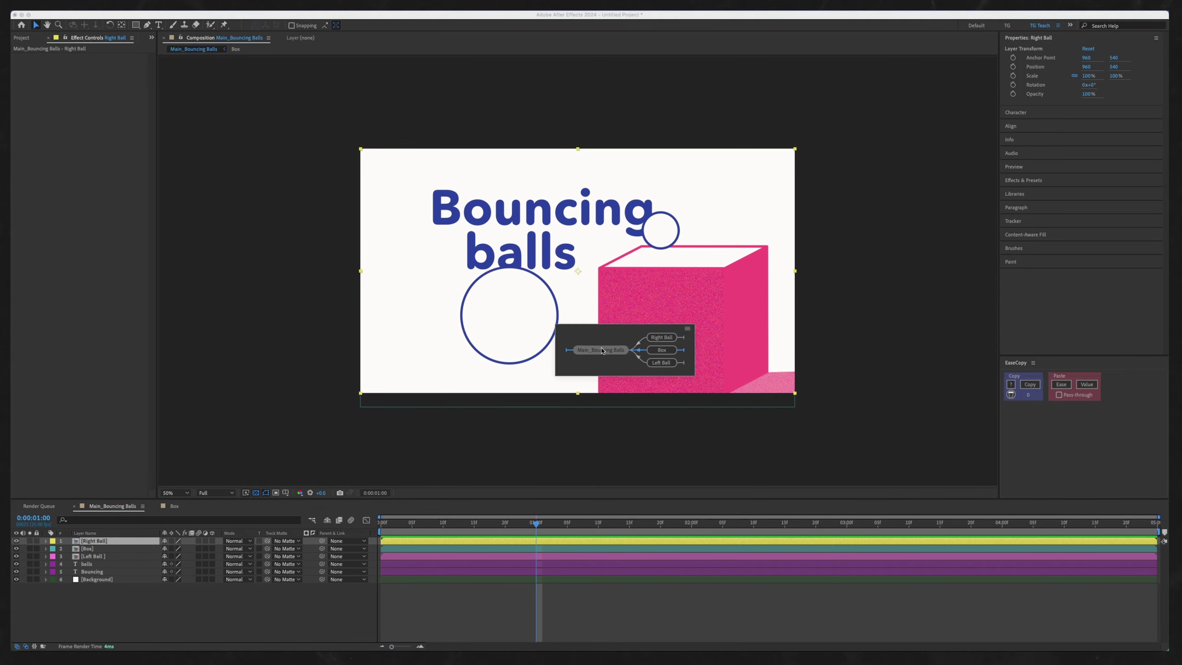
{"action": "left_click", "coordinate": [662, 337]}
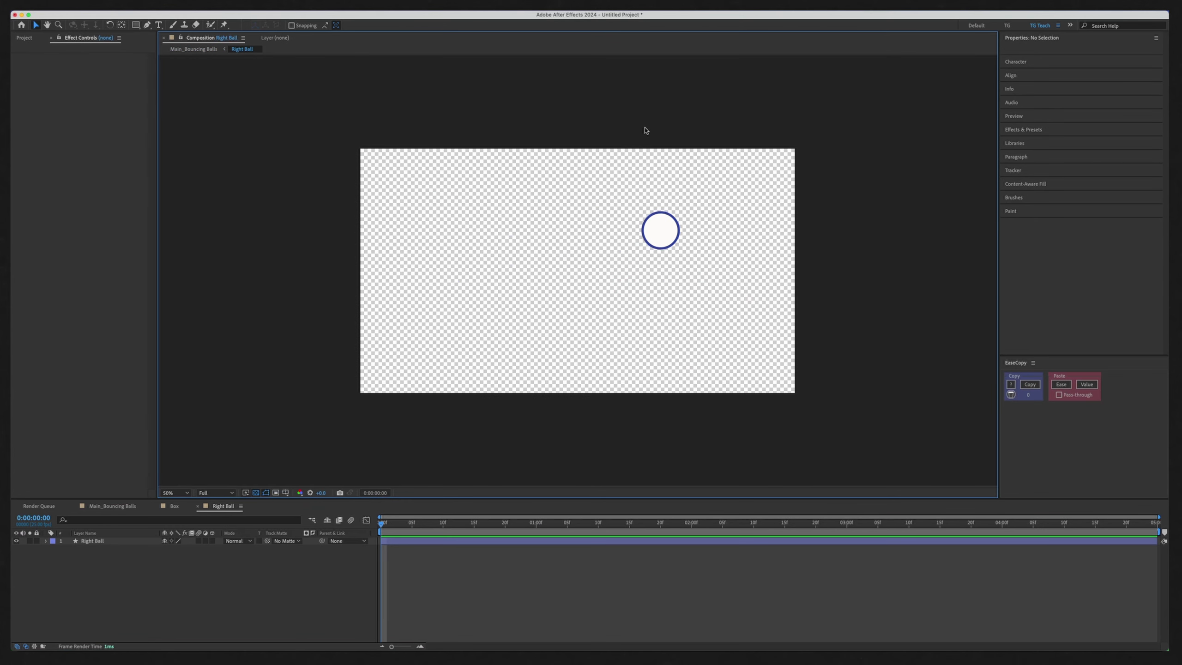
{"action": "key", "text": "period"}
{"action": "key", "text": "period"}
{"action": "key", "text": "h"}
{"action": "left_click_drag", "start_coordinate": [913, 117], "coordinate": [638, 337]}
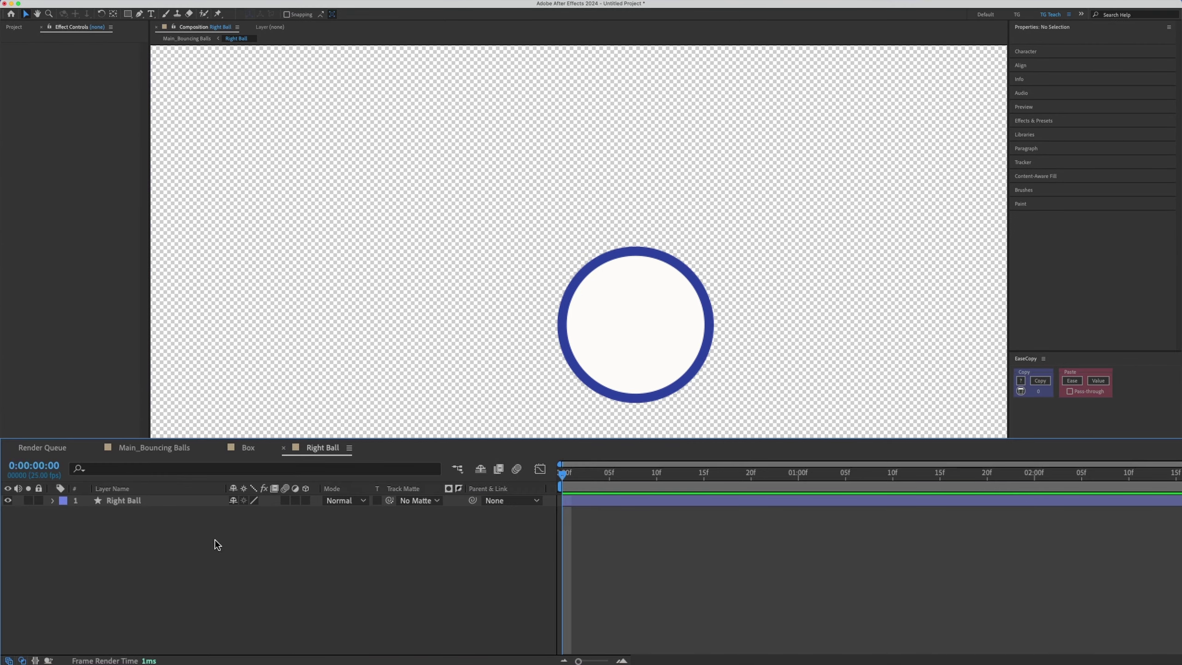
Step: Duplicate the Right Ball shape layer and rename the copy Right Ball Outlines
{"action": "left_click", "coordinate": [102, 541]}
{"action": "key", "text": "ctrl+d"}
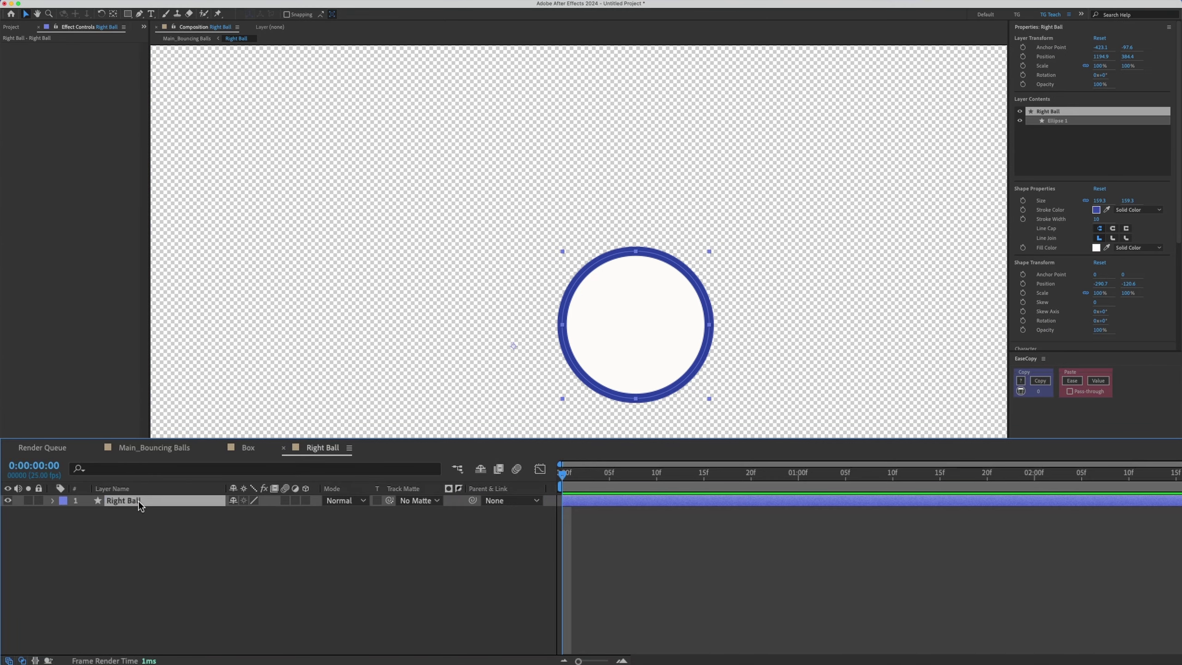
{"action": "key", "text": "Return"}
{"action": "key", "text": "Right"}
{"action": "key", "text": "BackSpace"}
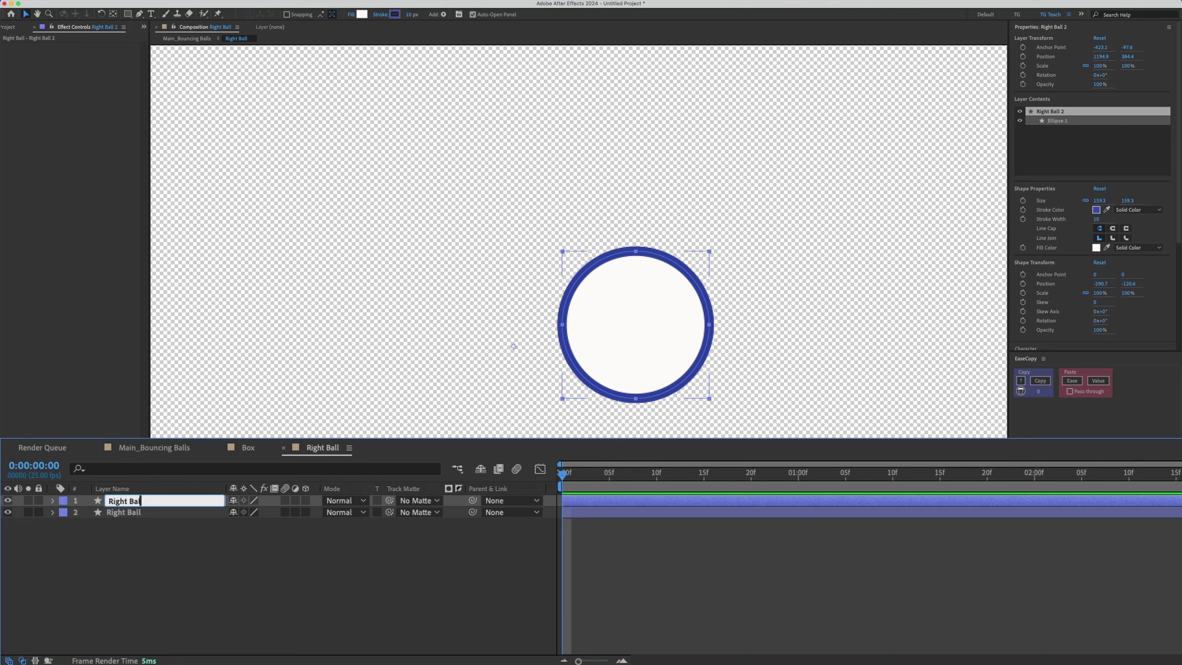
{"action": "type", "text": "Outluiness"}
{"action": "key", "text": "Return"}
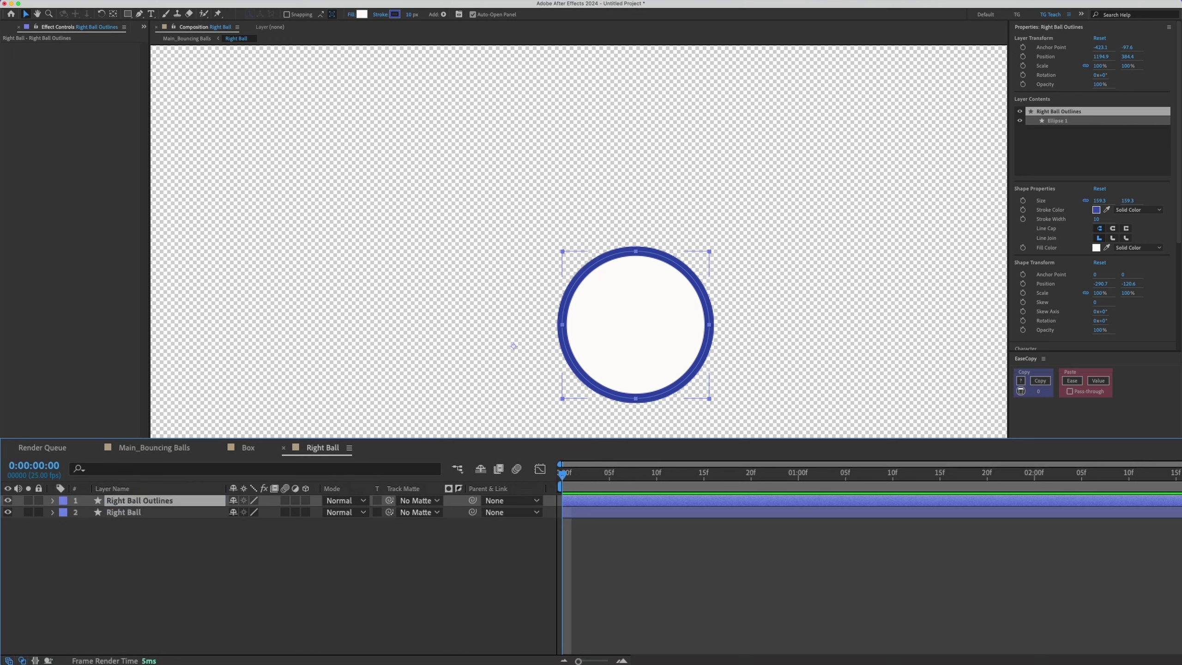
Step: Rename the original Right Ball shape layer as Right Ball Effects
{"action": "left_click", "coordinate": [139, 515]}
{"action": "key", "text": "Return"}
{"action": "key", "text": "Right"}
{"action": "type", "text": "Effects"}
{"action": "key", "text": "Return"}
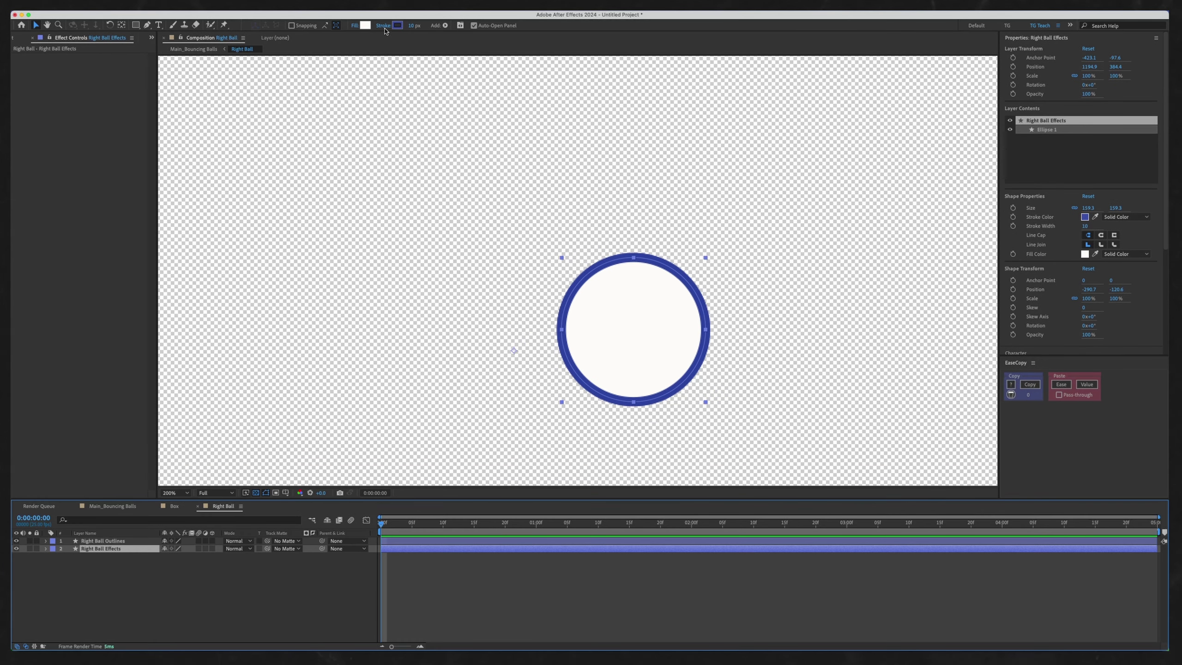
Step: Set the stroke of Right Ball Effects to None and the fill of Right Ball Outlines to None
{"action": "left_click", "coordinate": [384, 26]}
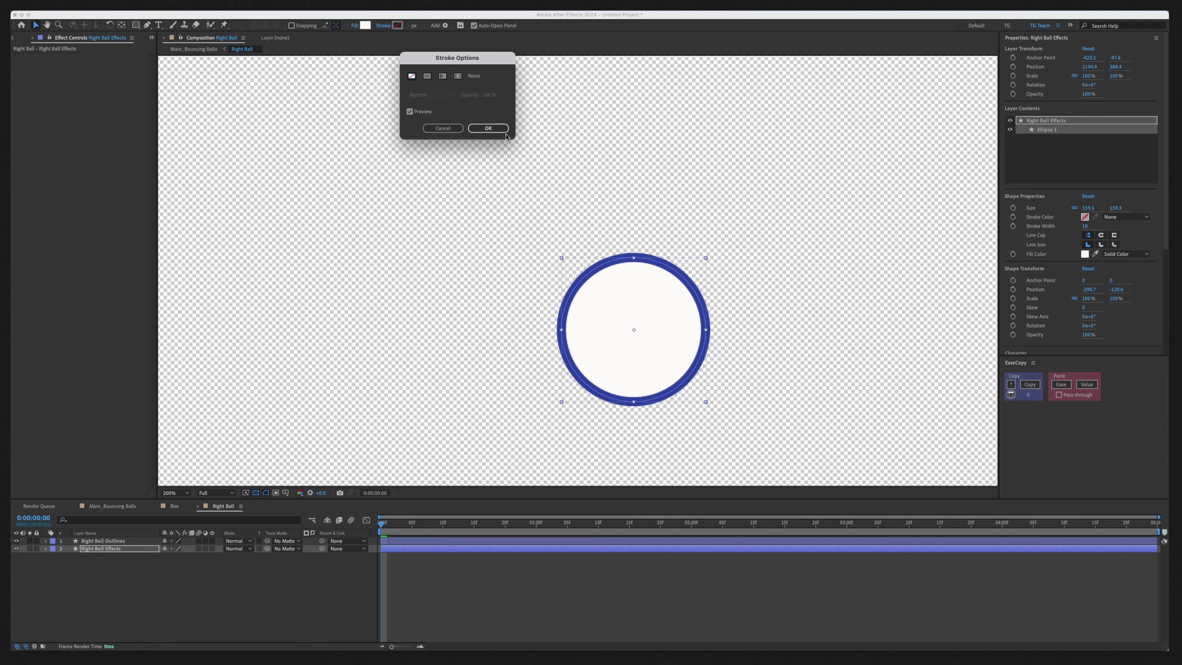
{"action": "left_click", "coordinate": [488, 128]}
{"action": "left_click", "coordinate": [106, 541]}
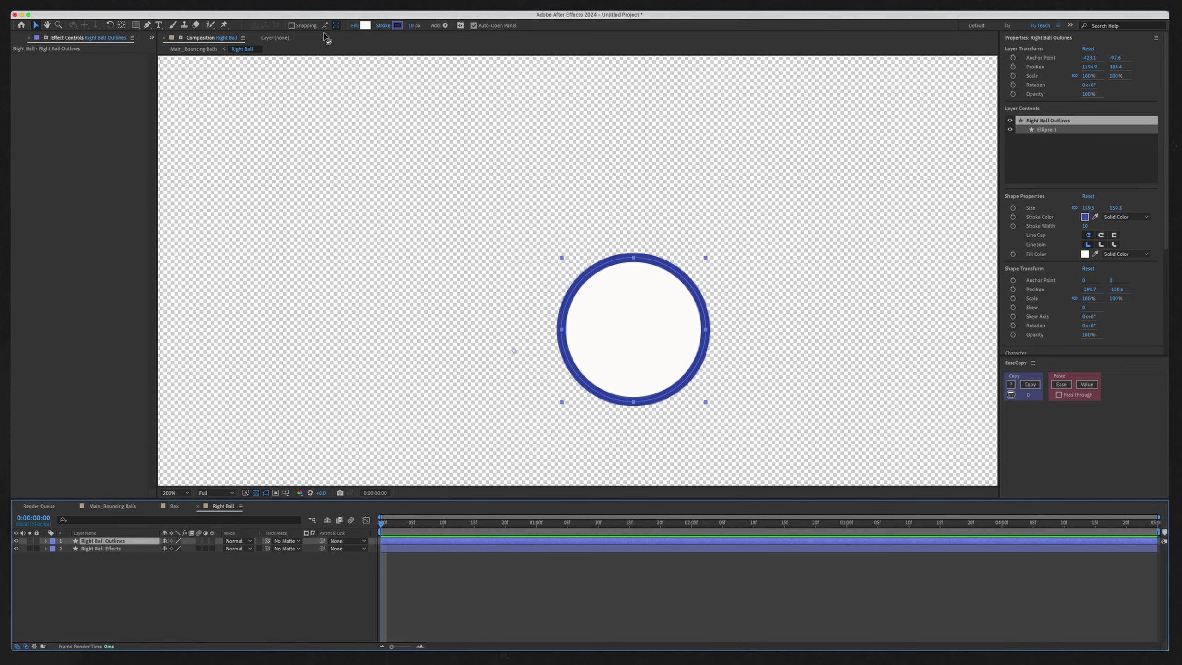
{"action": "left_click", "coordinate": [353, 26]}
{"action": "left_click", "coordinate": [409, 78]}
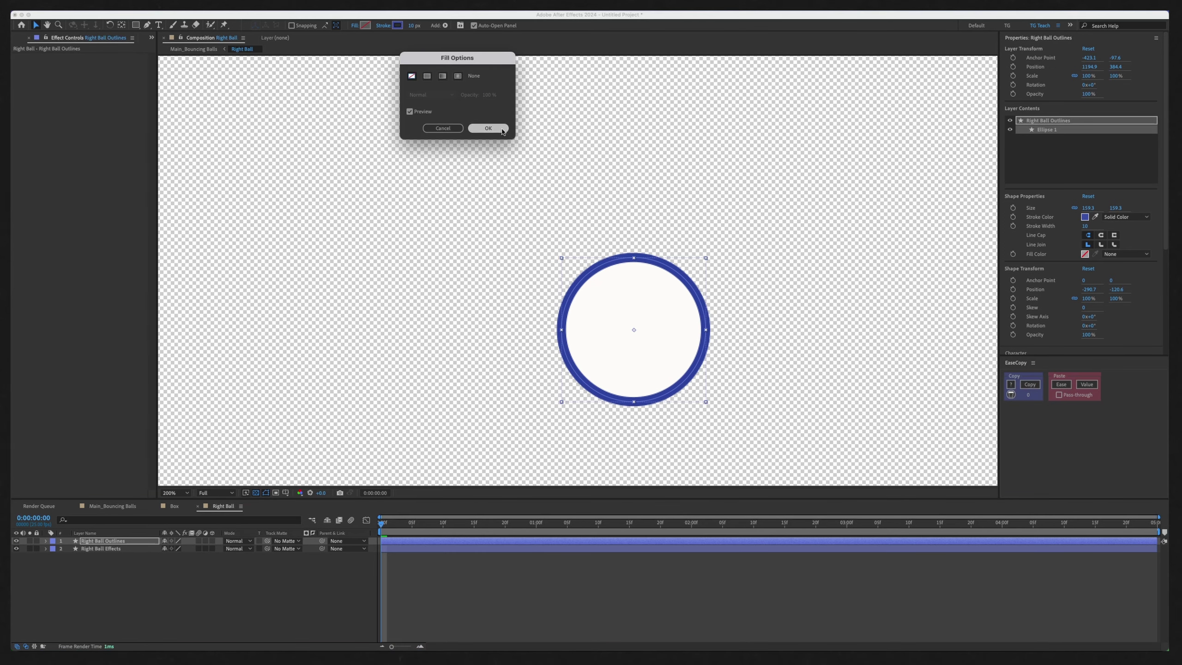
{"action": "left_click", "coordinate": [488, 127]}
{"action": "left_click", "coordinate": [133, 638]}
Step: Hide the Right Ball Outlines layer so only the ball's fill is displayed
{"action": "left_click", "coordinate": [95, 542]}
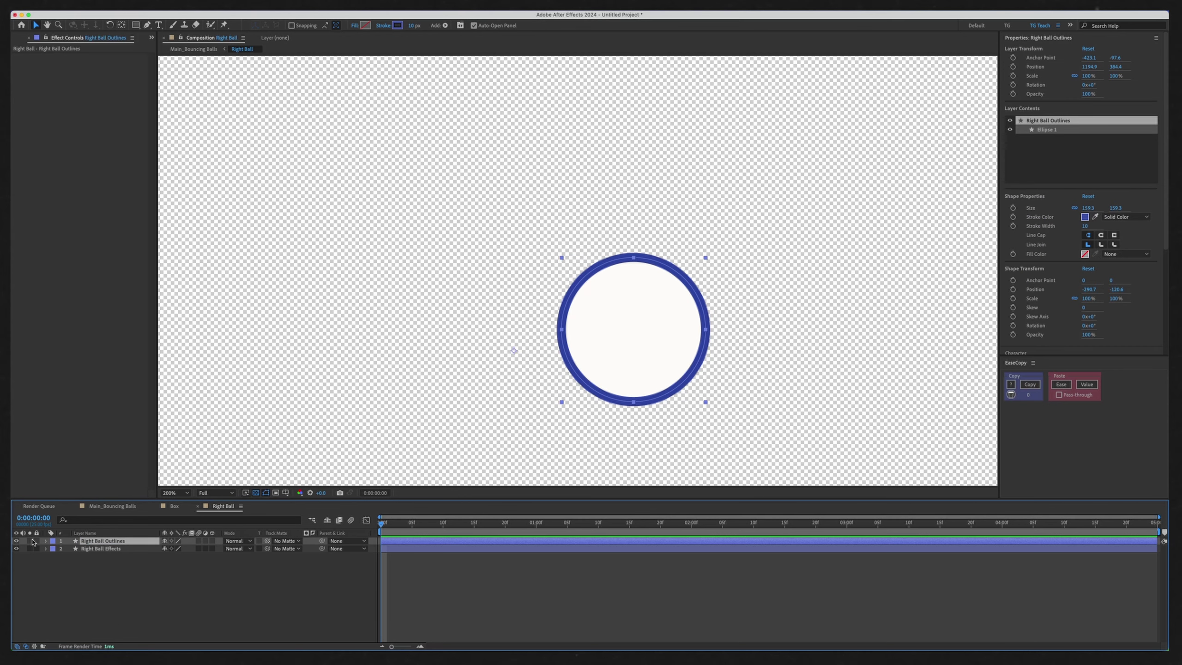
{"action": "left_click", "coordinate": [17, 541]}
{"action": "left_click", "coordinate": [166, 604]}
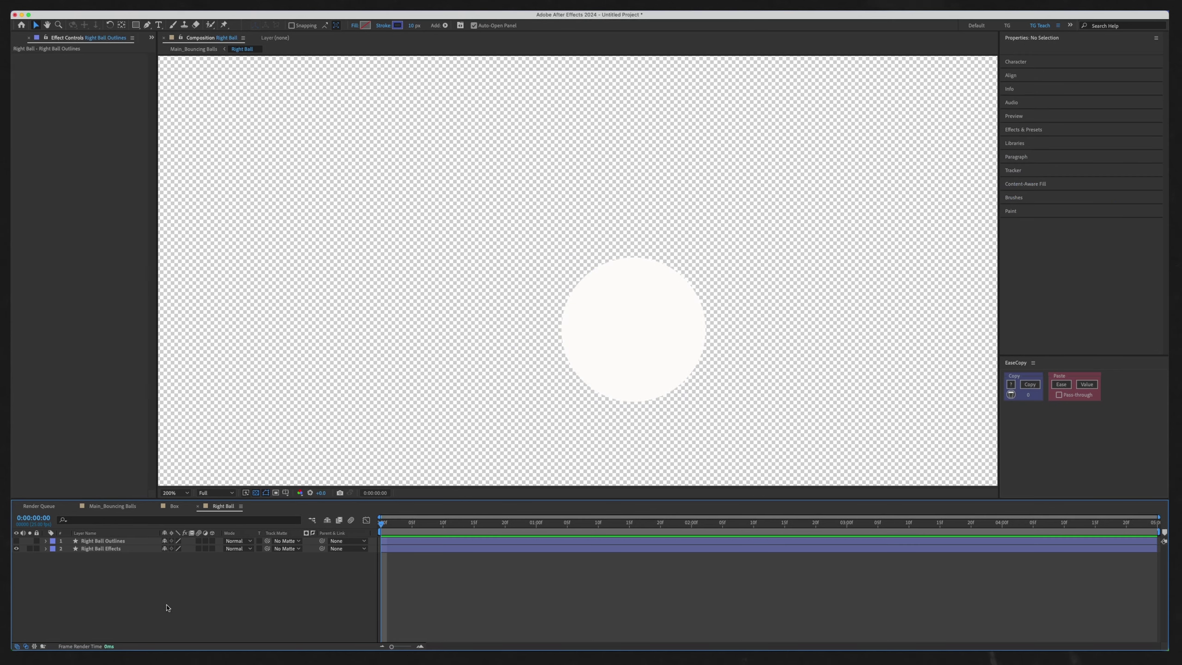
Step: Apply the Noise effect to Right Ball Effects and set its Amount of Noise to 50%
{"action": "left_click", "coordinate": [134, 549]}
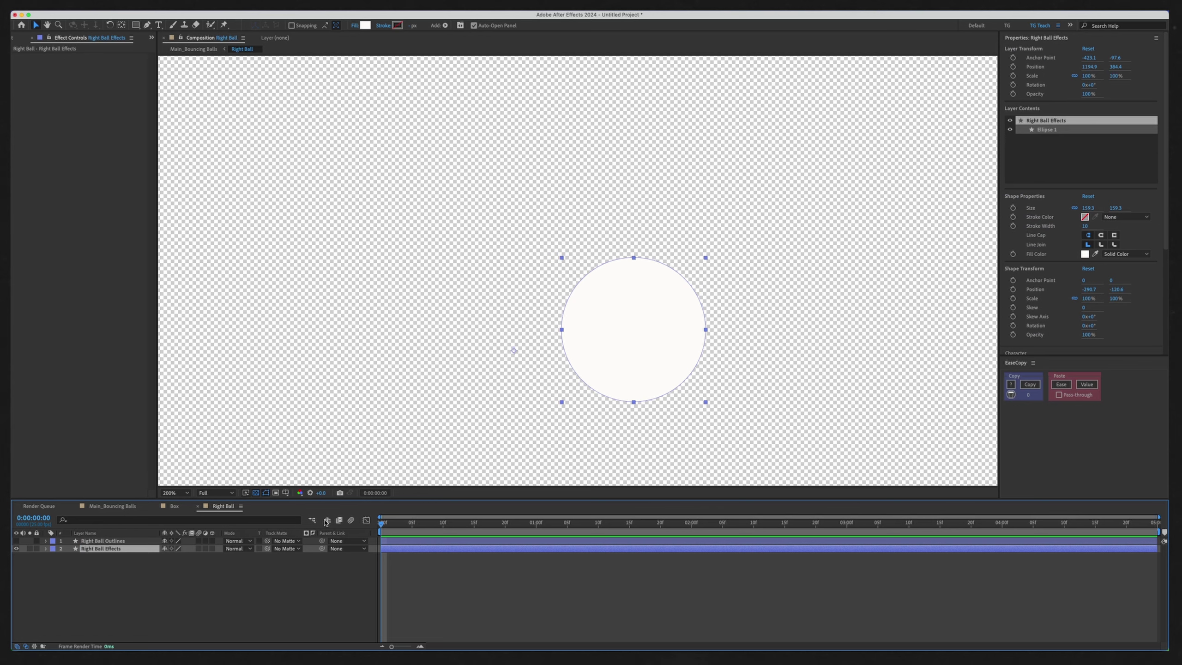
{"action": "scroll", "coordinate": [1037, 282], "scroll_direction": "down", "scroll_amount": 5}
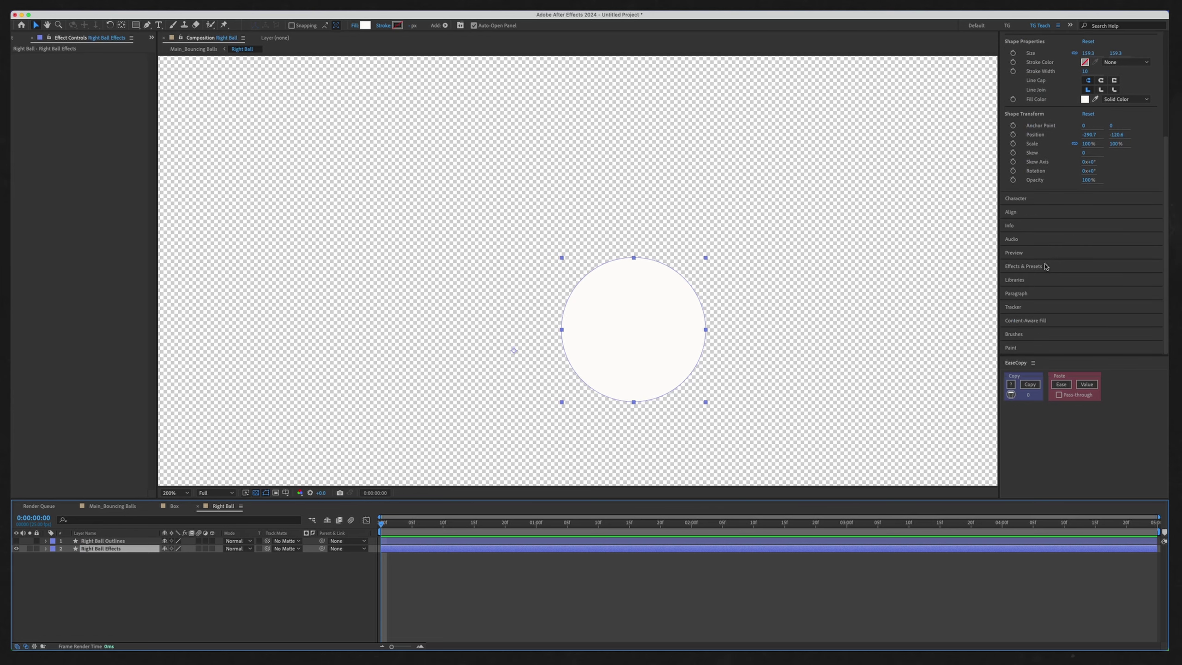
{"action": "left_click", "coordinate": [1047, 266]}
{"action": "left_click_drag", "start_coordinate": [1039, 180], "coordinate": [667, 329]}
{"action": "left_click", "coordinate": [98, 65]}
{"action": "type", "text": "50"}
{"action": "key", "text": "Return"}
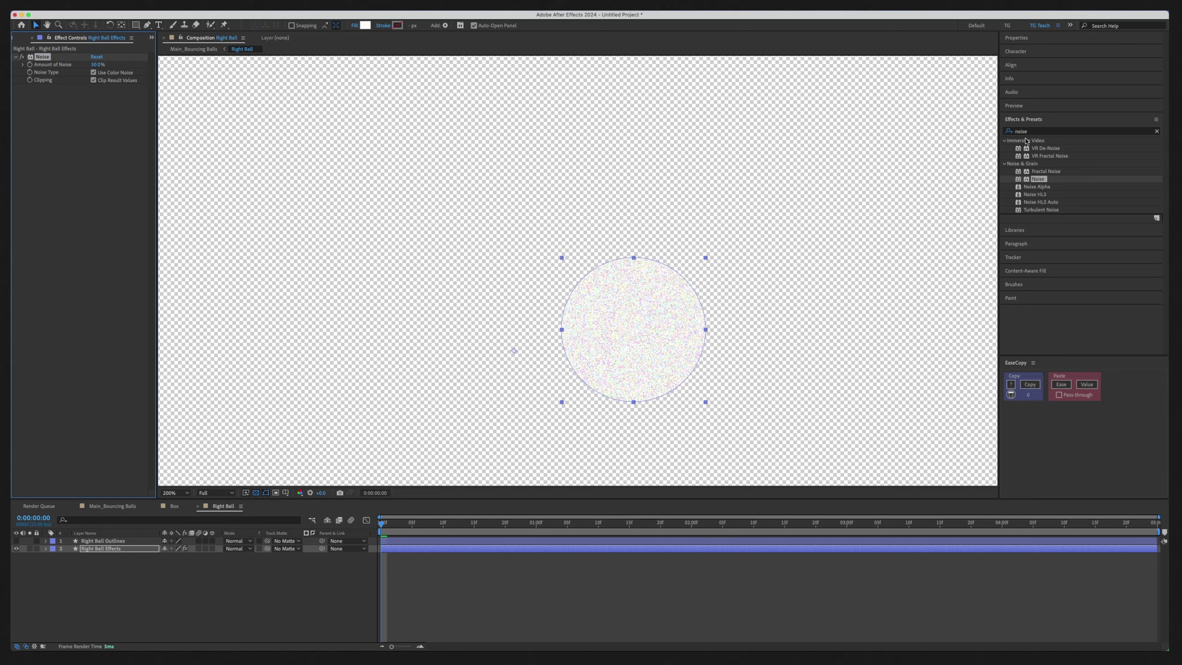
Step: Find the Emboss effect by name and apply it to the Right Ball Effects layer
{"action": "left_click", "coordinate": [1034, 130]}
{"action": "type", "text": "emboos"}
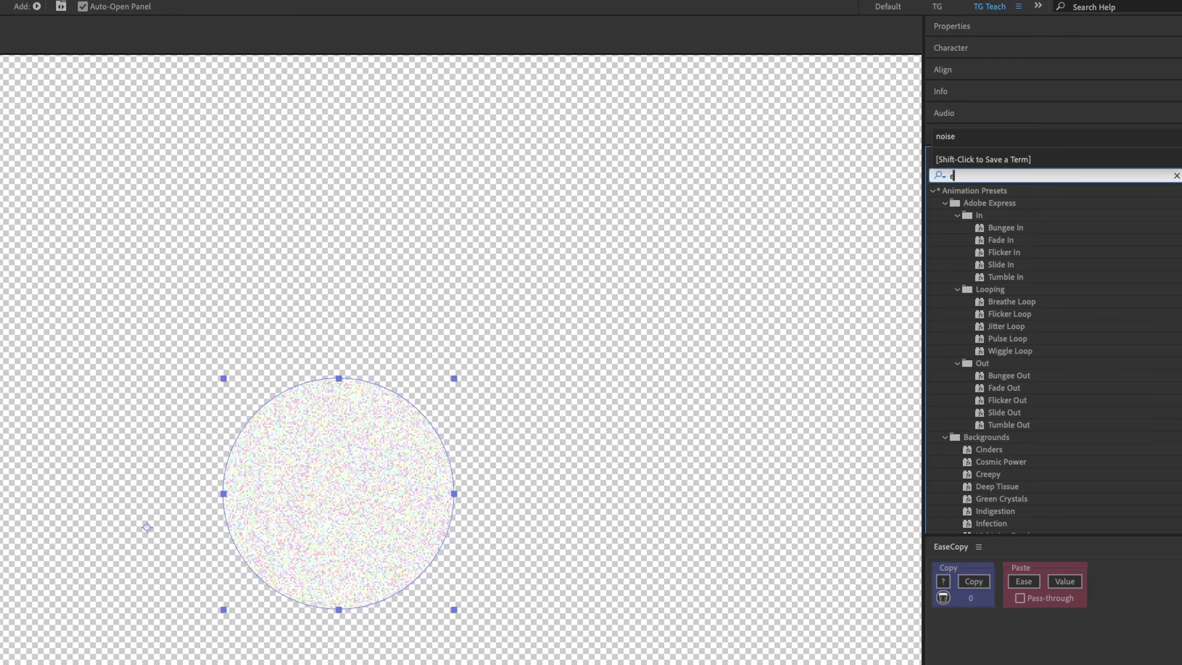
{"action": "key", "text": "BackSpace"}
{"action": "key", "text": "BackSpace"}
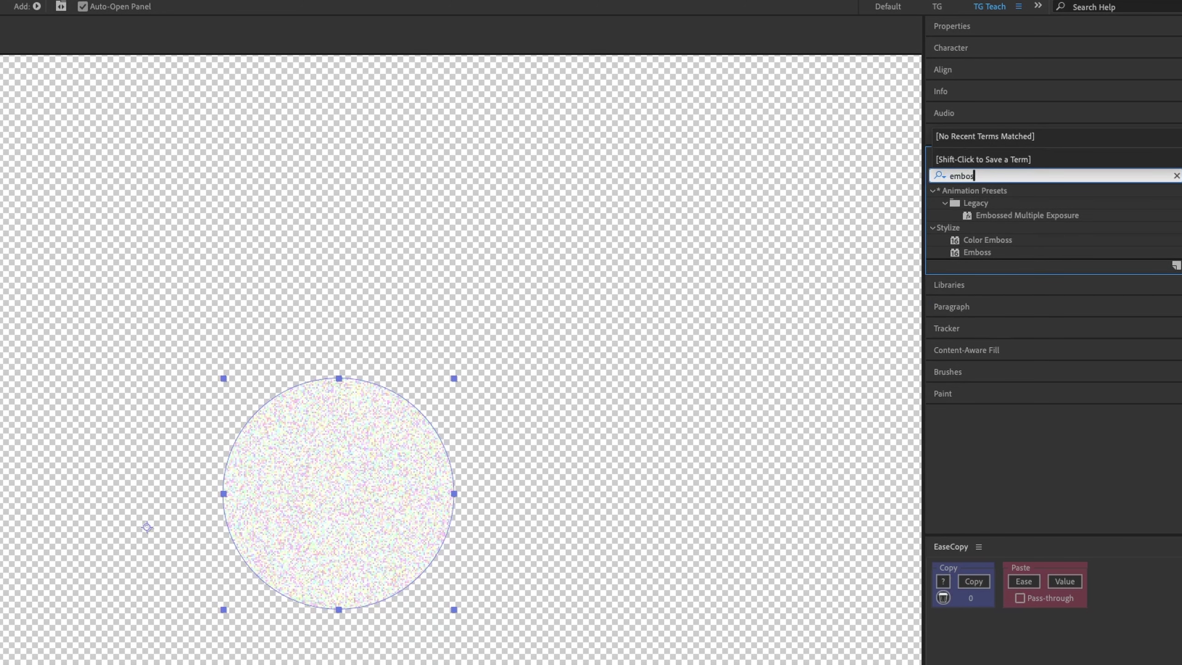
{"action": "left_click_drag", "start_coordinate": [356, 467], "coordinate": [358, 471]}
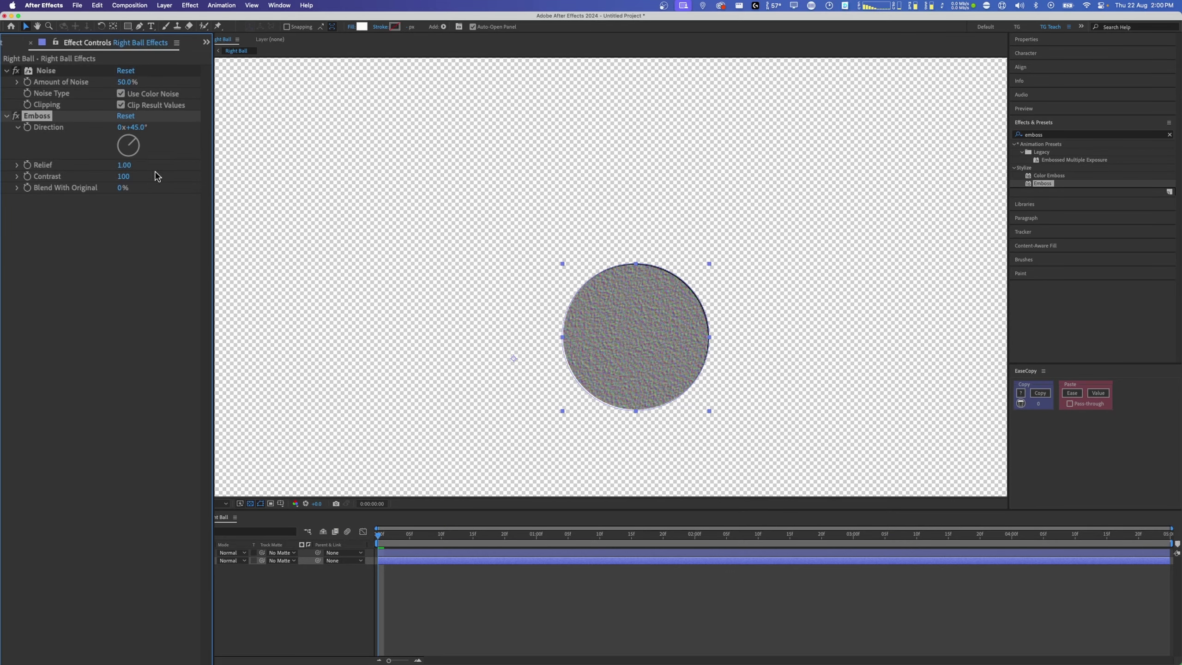
Step: Set Emboss on Right Ball Effects to direction 130° and relief 8.50, and place Noise after Emboss in the effect order
{"action": "left_click_drag", "start_coordinate": [124, 166], "coordinate": [187, 116]}
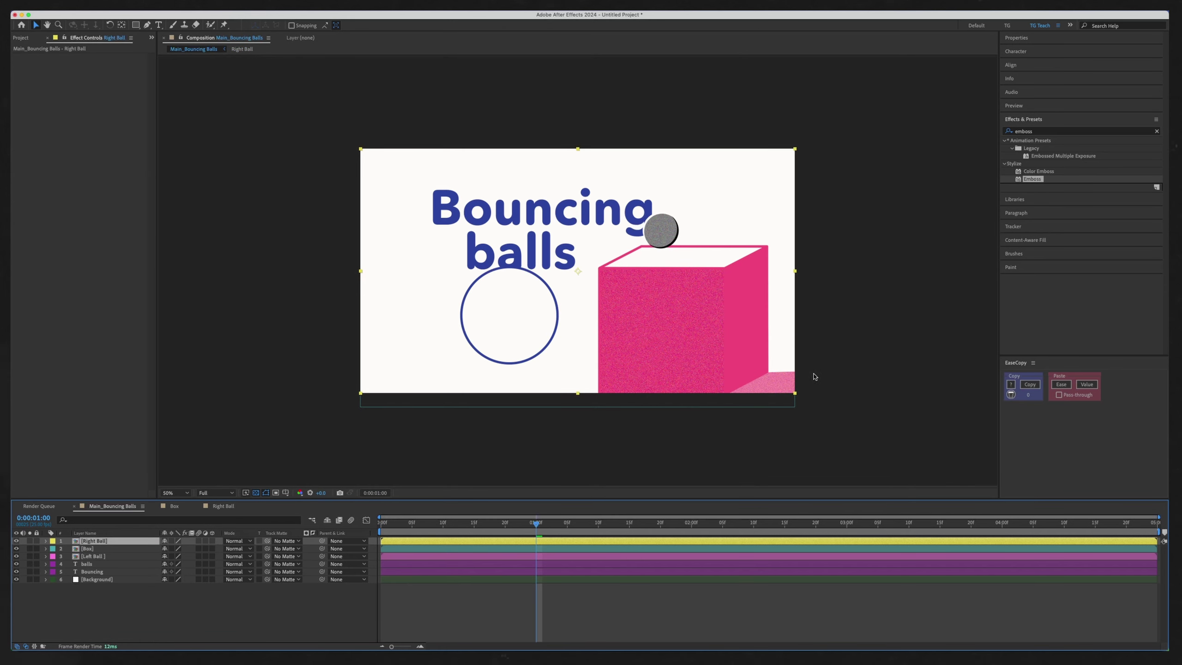
{"action": "left_click", "coordinate": [223, 507]}
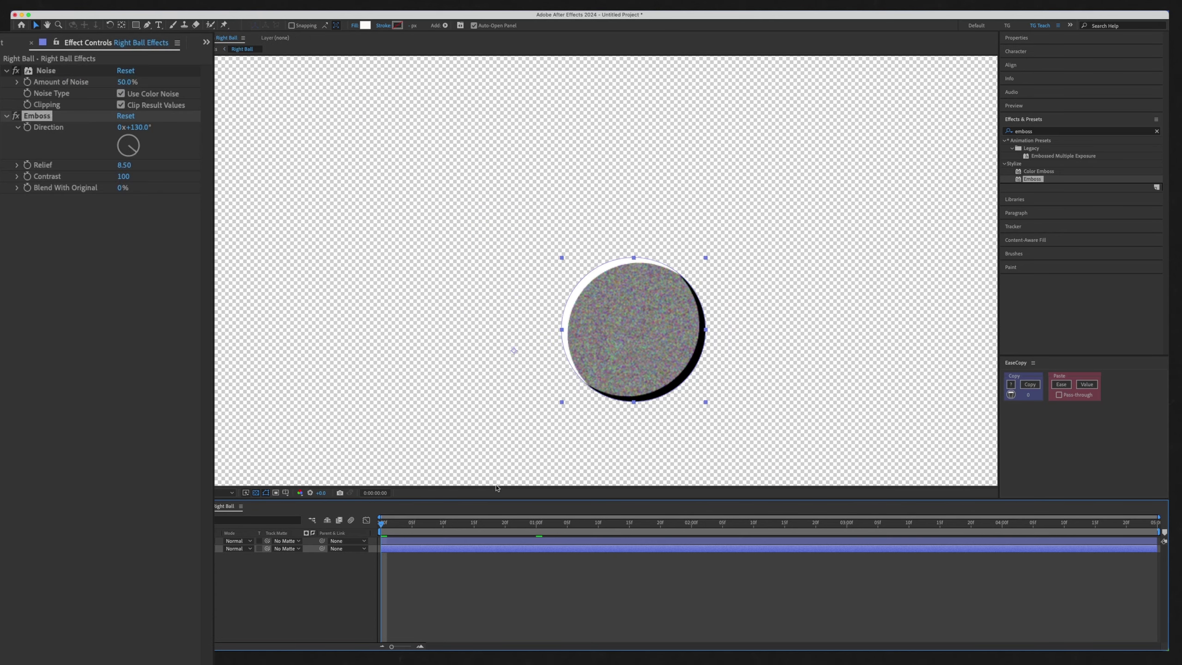
{"action": "left_click", "coordinate": [509, 468]}
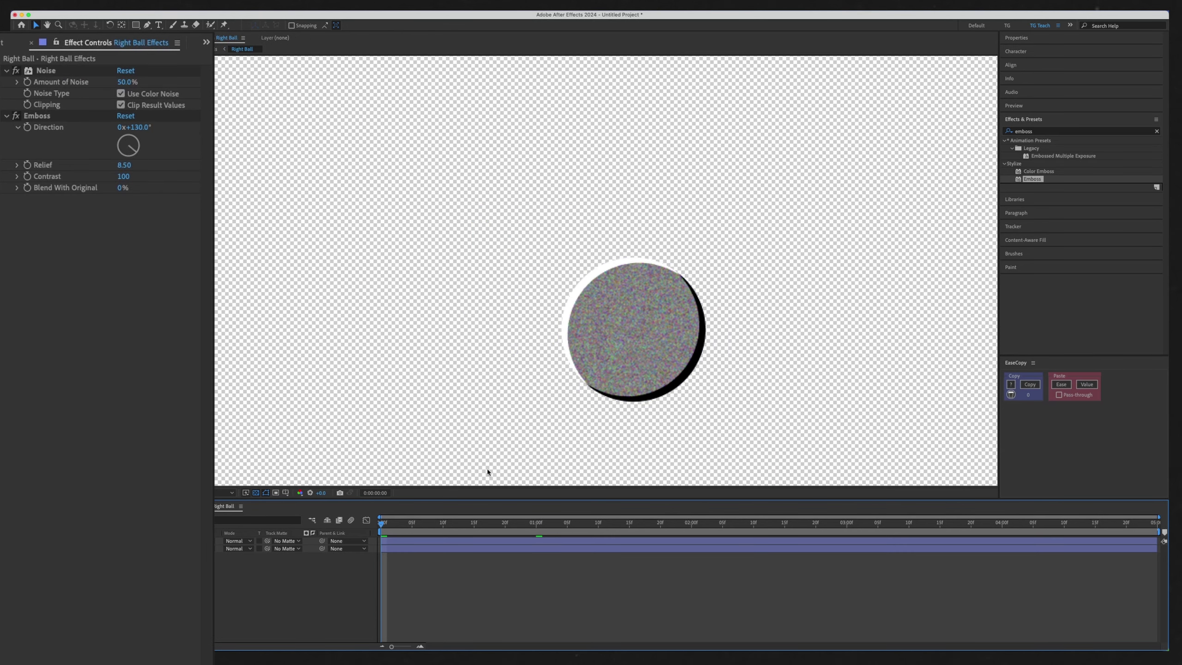
{"action": "key", "text": "space"}
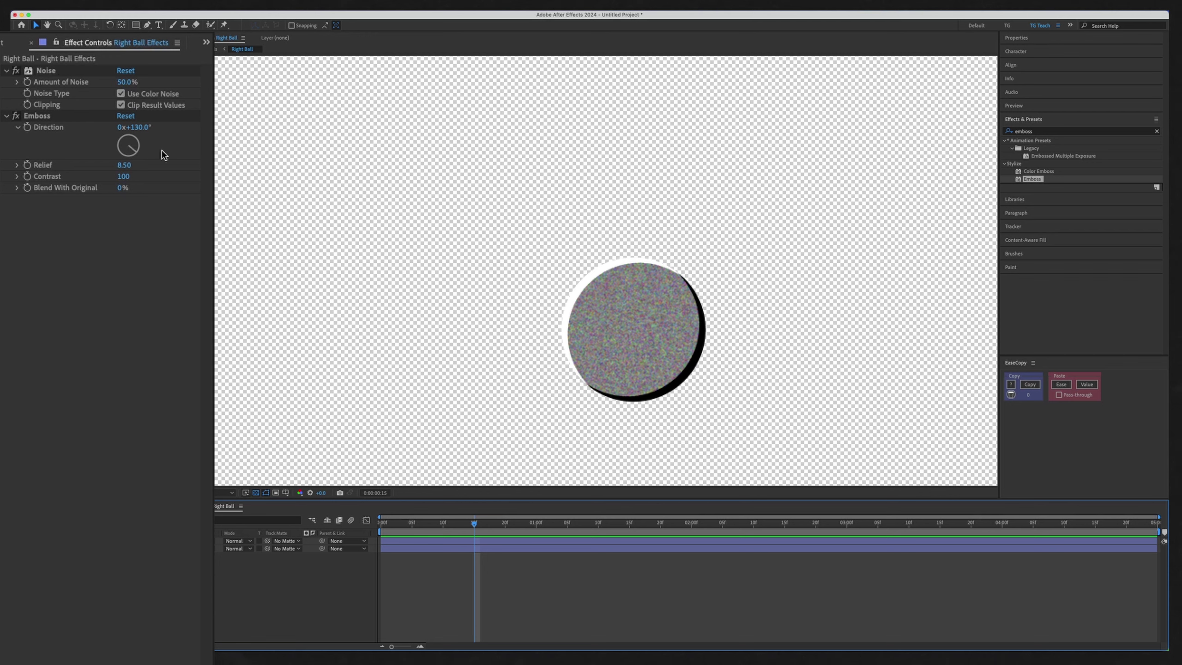
{"action": "left_click_drag", "start_coordinate": [46, 70], "coordinate": [122, 260]}
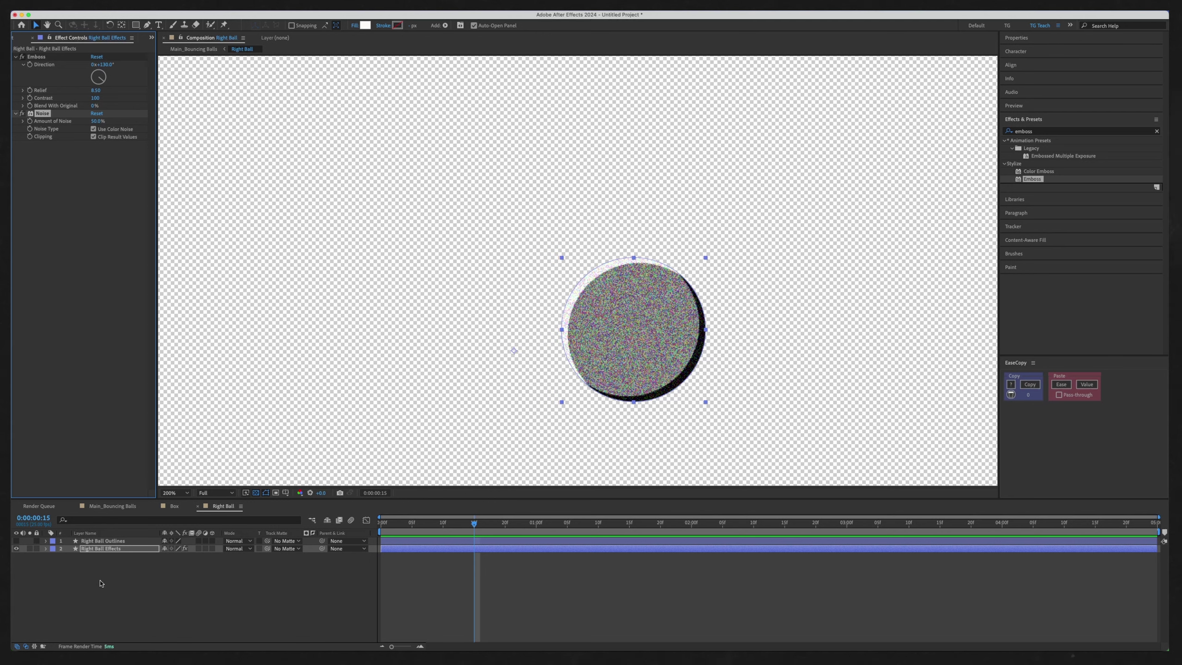
Step: Make the Right Ball Outlines layer visible again around the textured ball
{"action": "left_click", "coordinate": [111, 568]}
{"action": "left_click", "coordinate": [111, 543]}
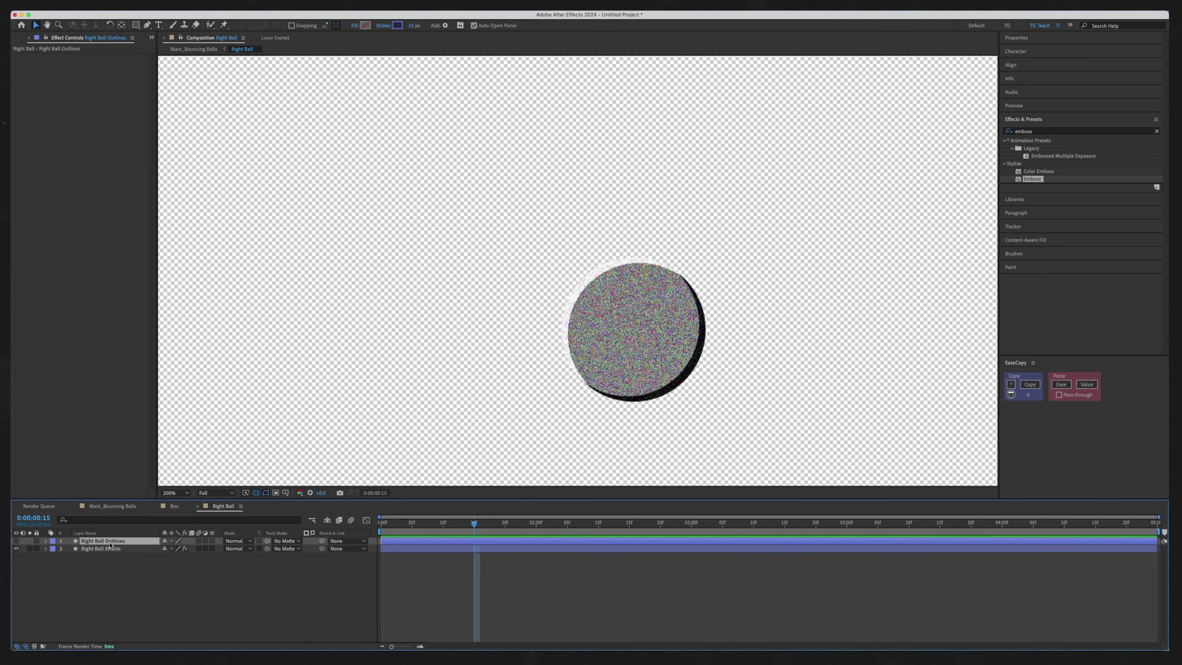
{"action": "left_click", "coordinate": [16, 541]}
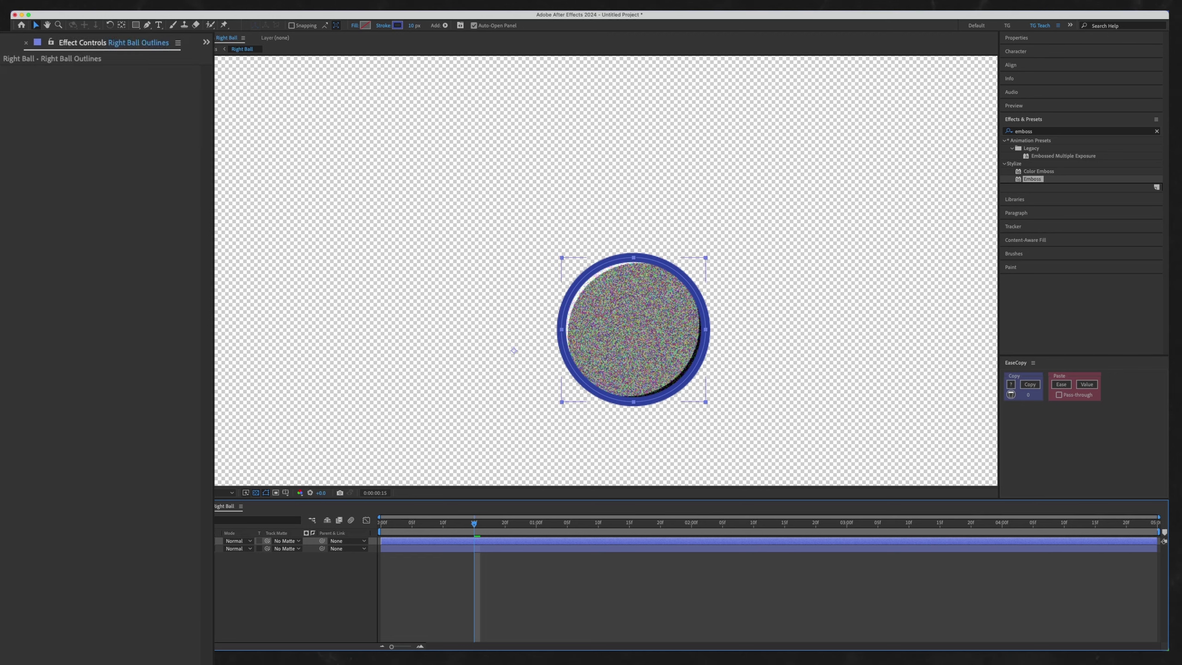
Step: Set the Emboss effect on Right Ball Effects to relief 15.90, Blend With Original 34% and direction 137°
{"action": "left_click", "coordinate": [133, 550]}
{"action": "mouse_move", "coordinate": [124, 119]}
{"action": "left_mouse_down"}
{"action": "mouse_move", "coordinate": [172, 117]}
{"action": "mouse_move", "coordinate": [139, 141]}
{"action": "left_mouse_up"}
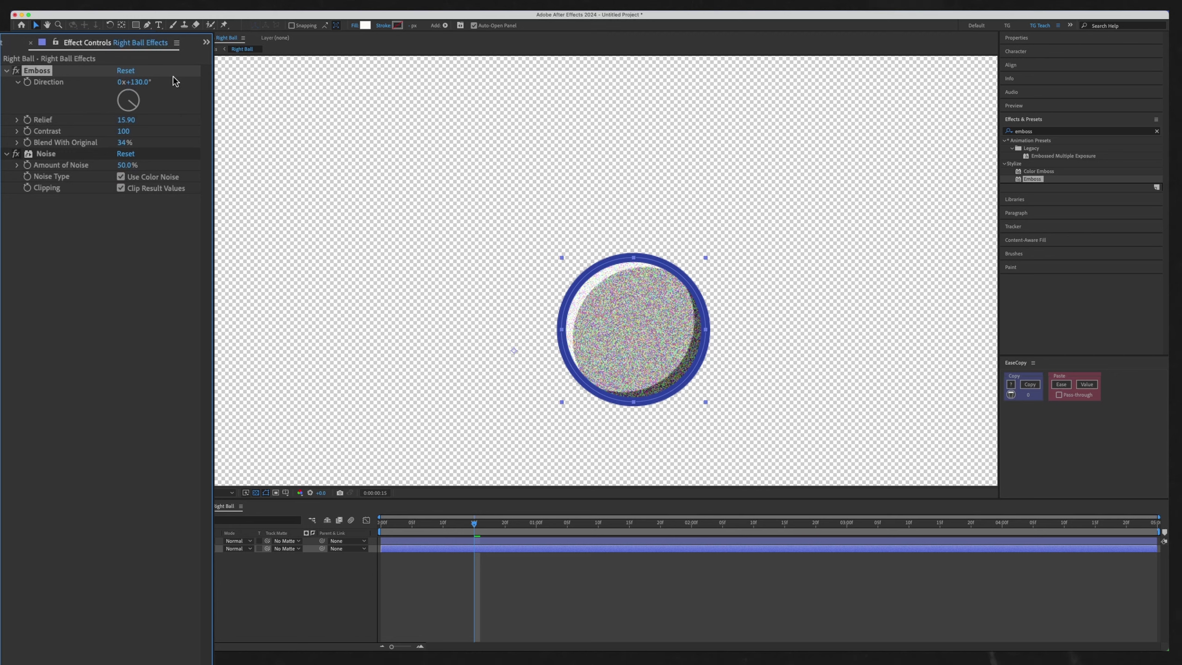
{"action": "mouse_move", "coordinate": [142, 85]}
{"action": "left_mouse_down"}
{"action": "mouse_move", "coordinate": [157, 80]}
{"action": "mouse_move", "coordinate": [144, 83]}
{"action": "left_mouse_up"}
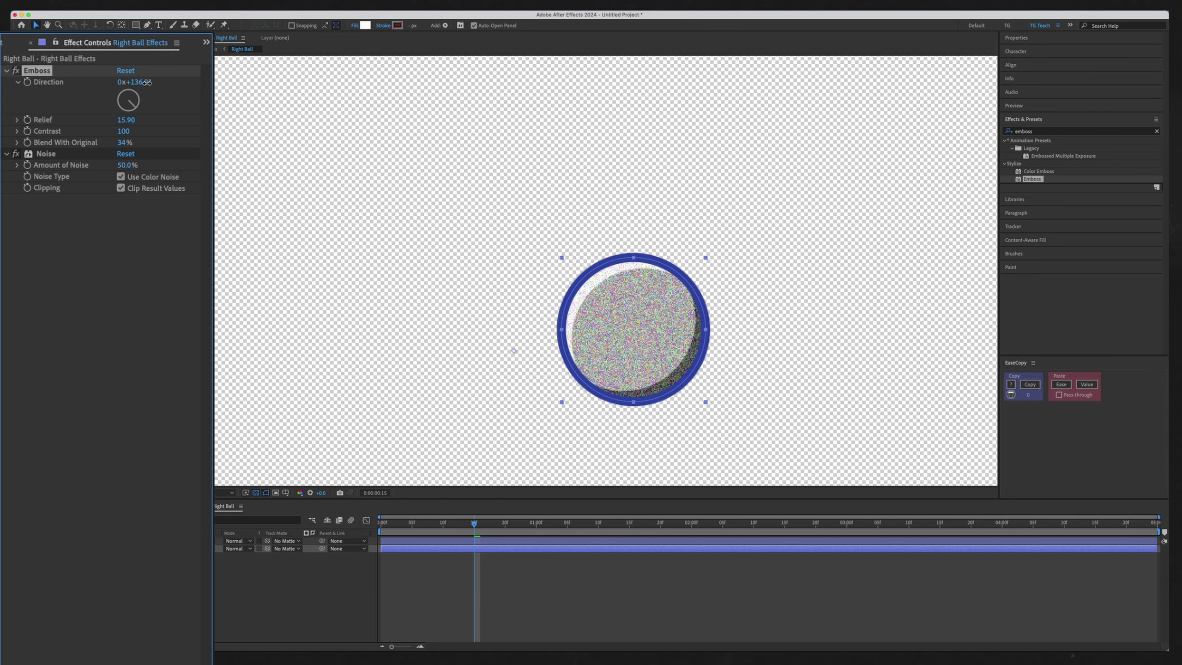
{"action": "left_click", "coordinate": [110, 594]}
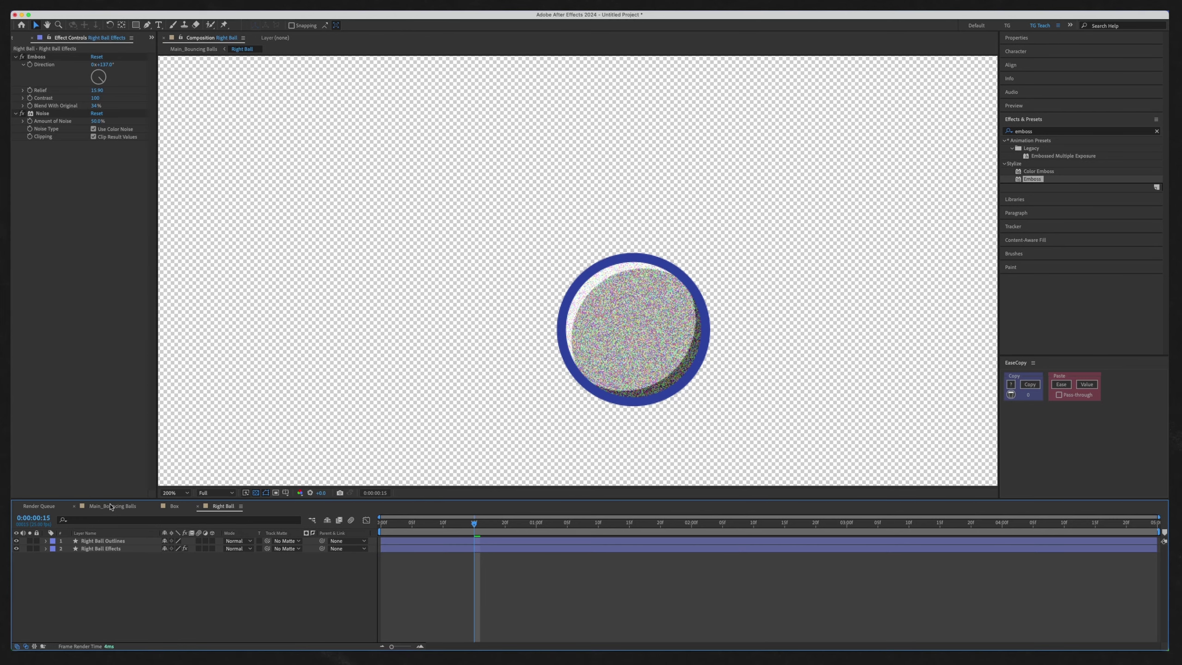
Step: Preview the textured right ball in the Main_Bouncing Balls composition
{"action": "left_click", "coordinate": [109, 507]}
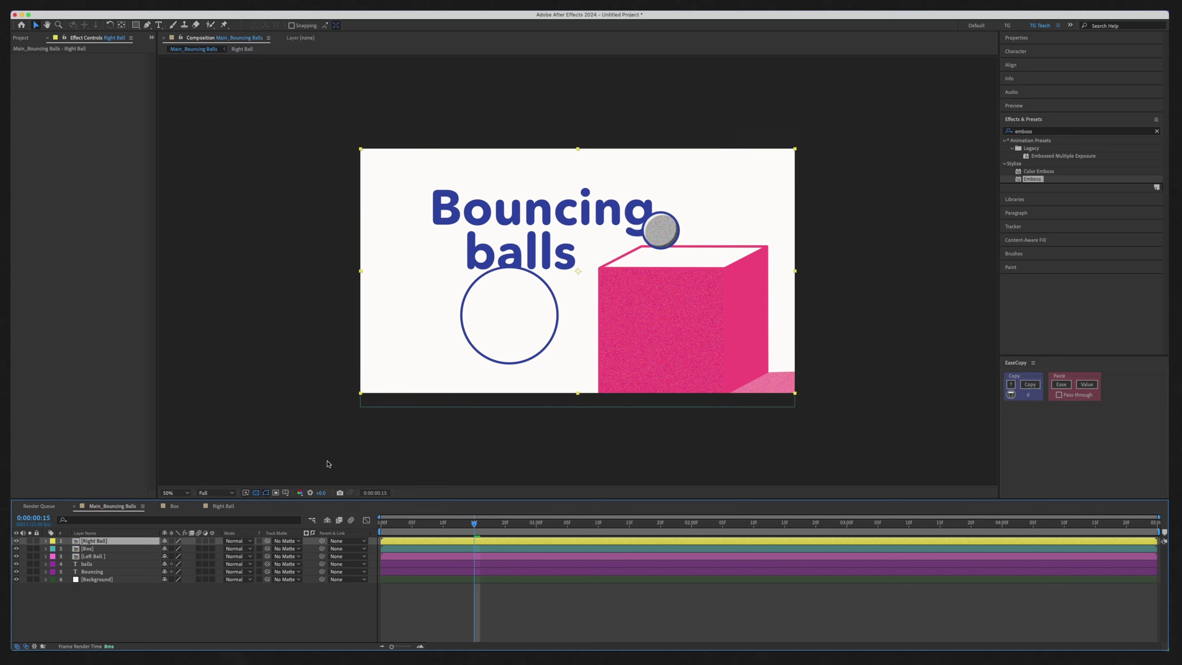
{"action": "key", "text": "space"}
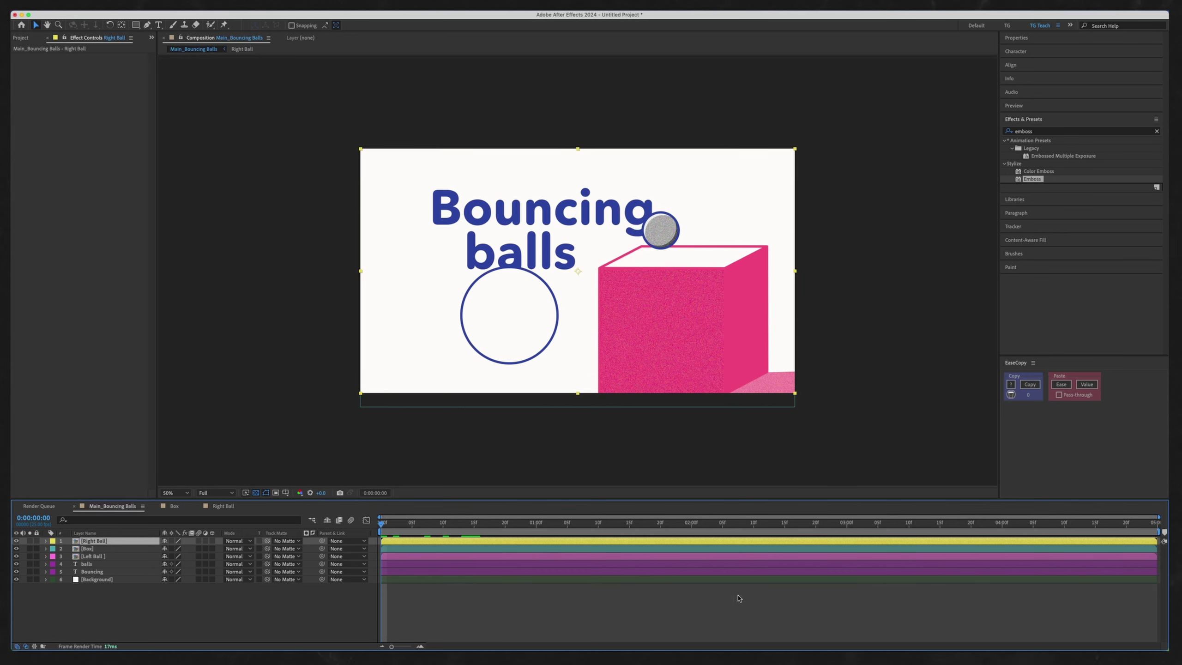
{"action": "key", "text": "space"}
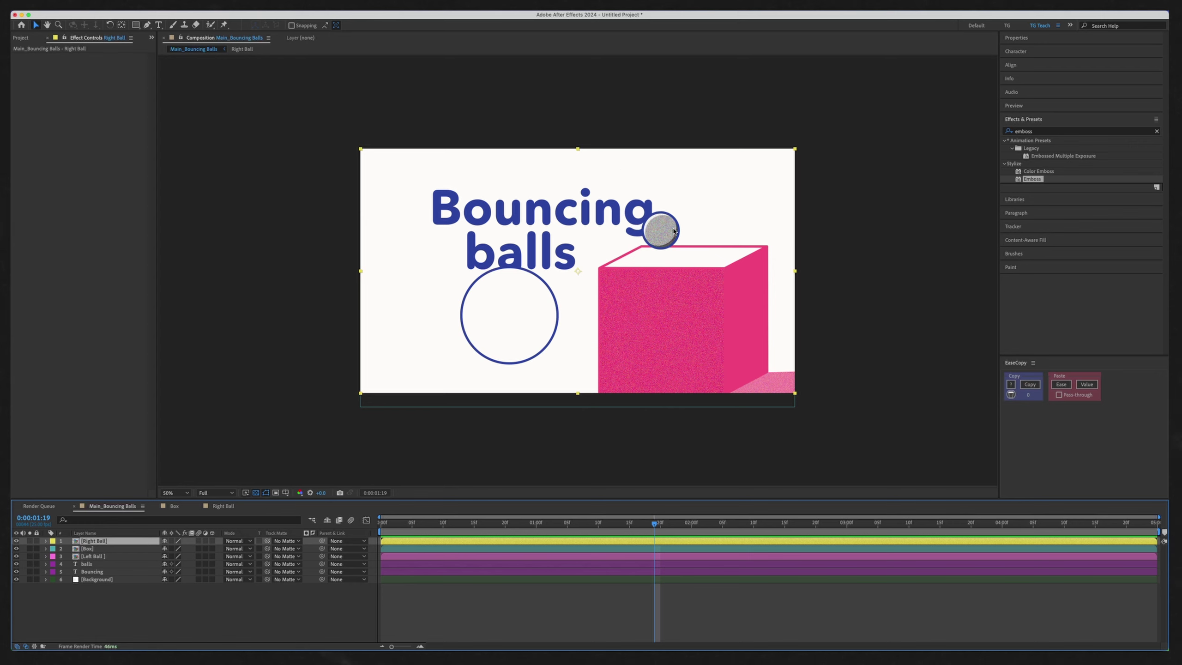
Step: Move the Left Ball layer to the left and slightly down, away from the box
{"action": "left_click", "coordinate": [113, 596]}
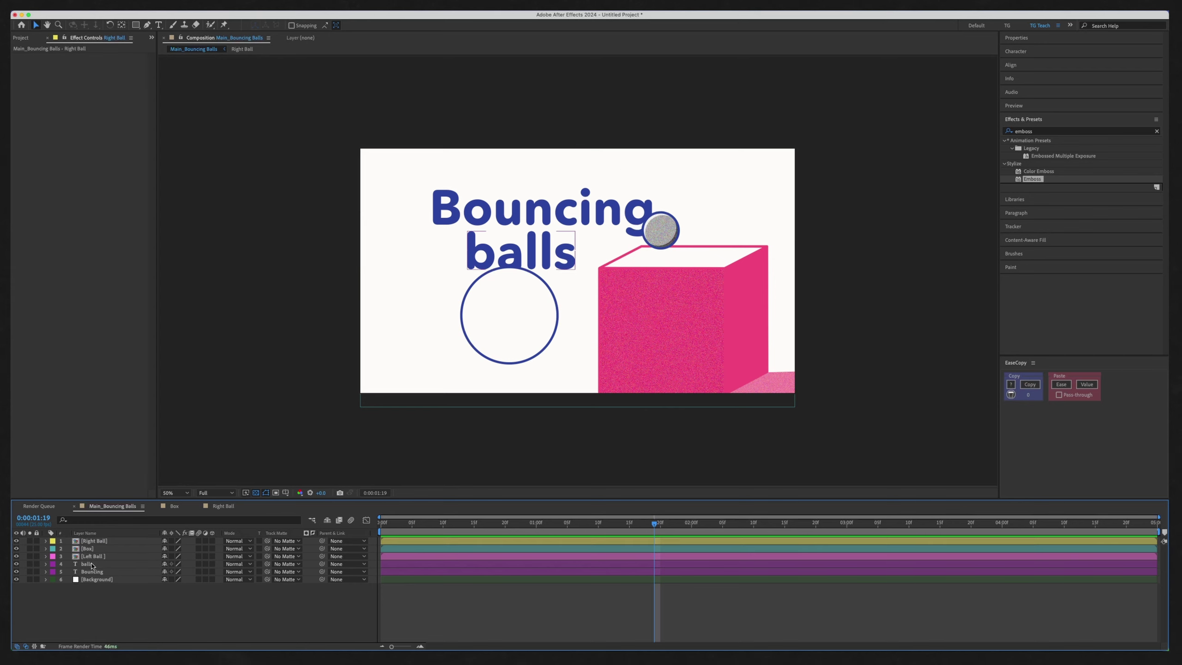
{"action": "left_click", "coordinate": [106, 557]}
{"action": "left_click_drag", "start_coordinate": [515, 320], "coordinate": [484, 357]}
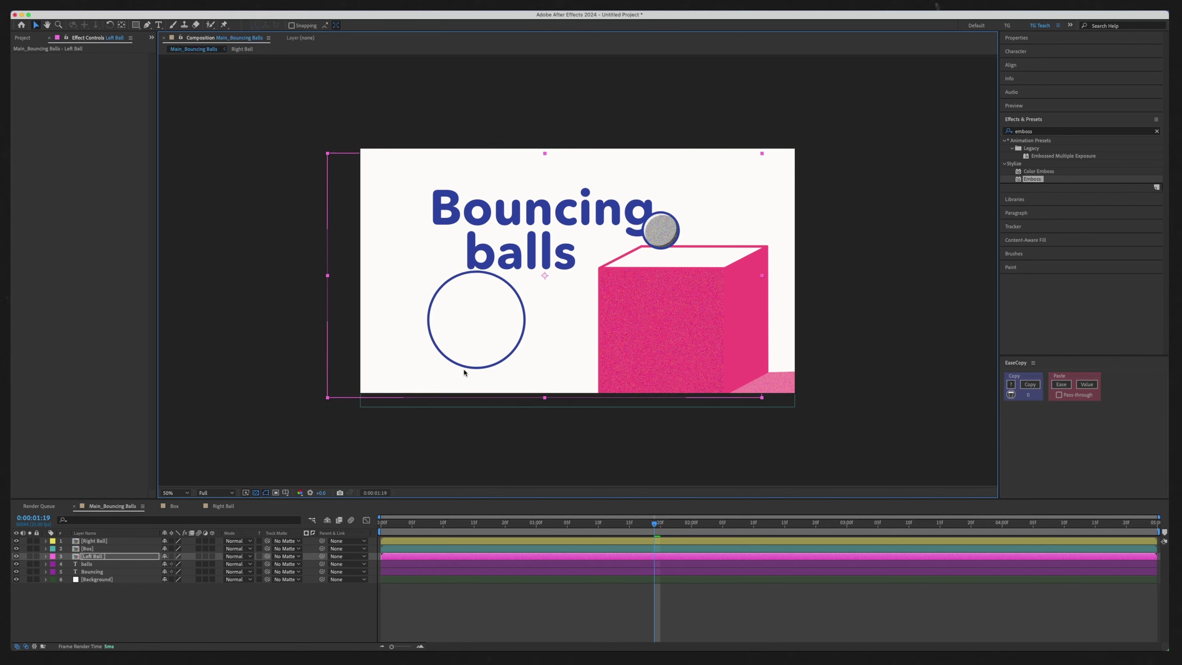
Step: Shift the "Bouncing" and "balls" text layers slightly up and left, and enlarge their font size to 245 px
{"action": "left_click", "coordinate": [86, 564]}
{"action": "left_click", "coordinate": [92, 572], "text": "shift"}
{"action": "left_click_drag", "start_coordinate": [508, 211], "coordinate": [495, 201]}
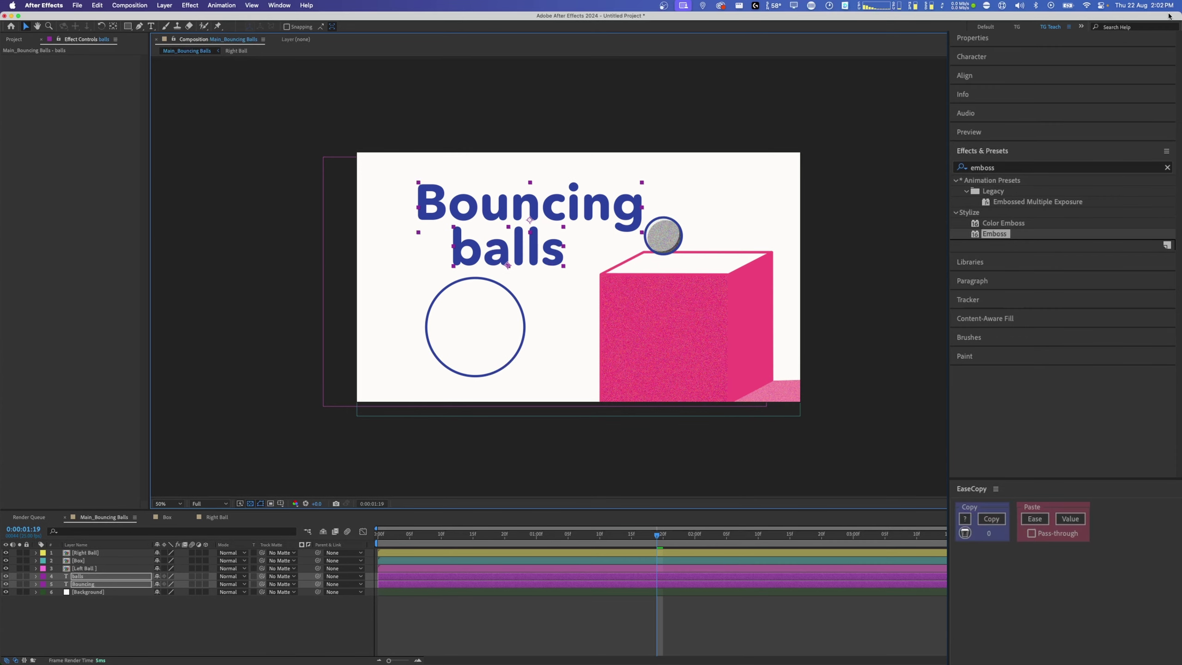
{"action": "left_click", "coordinate": [988, 60]}
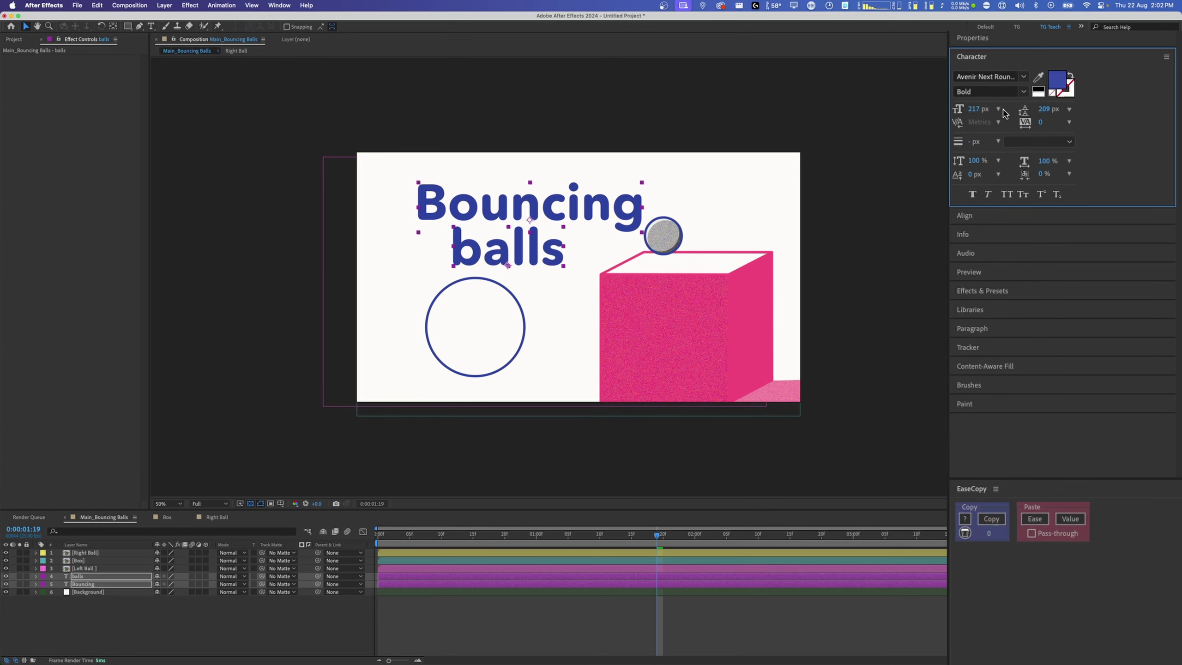
{"action": "left_click_drag", "start_coordinate": [974, 110], "coordinate": [989, 109]}
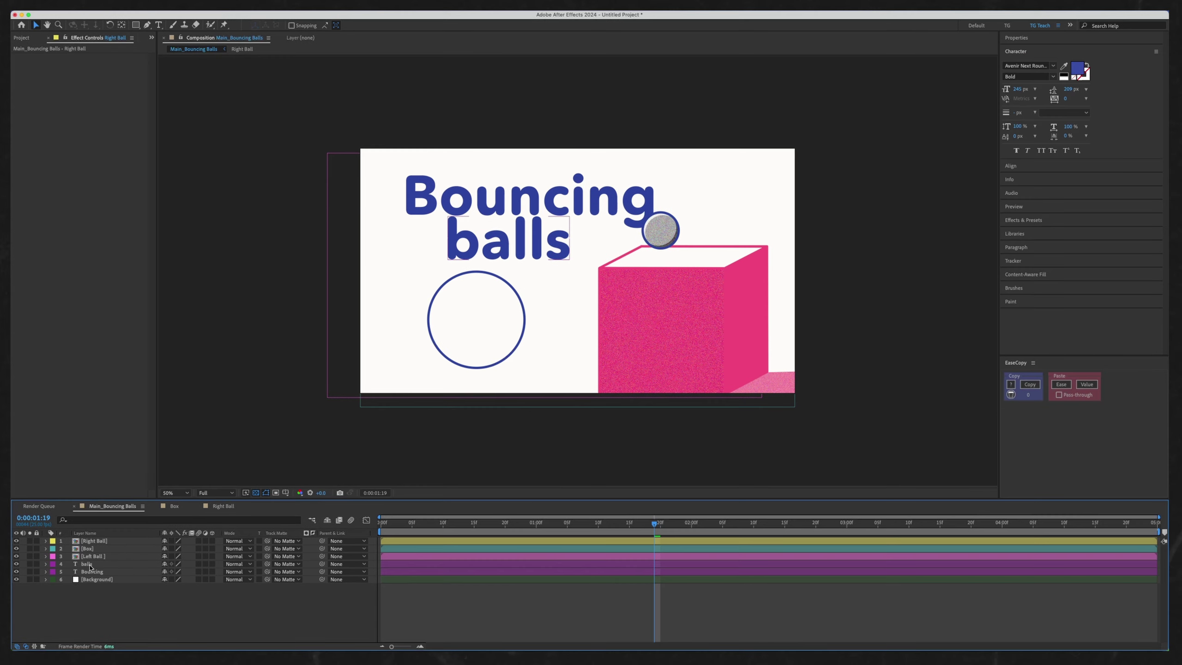
Step: Move the "balls" text layer down so that it sits clear of the "Bouncing" line
{"action": "left_click", "coordinate": [565, 256]}
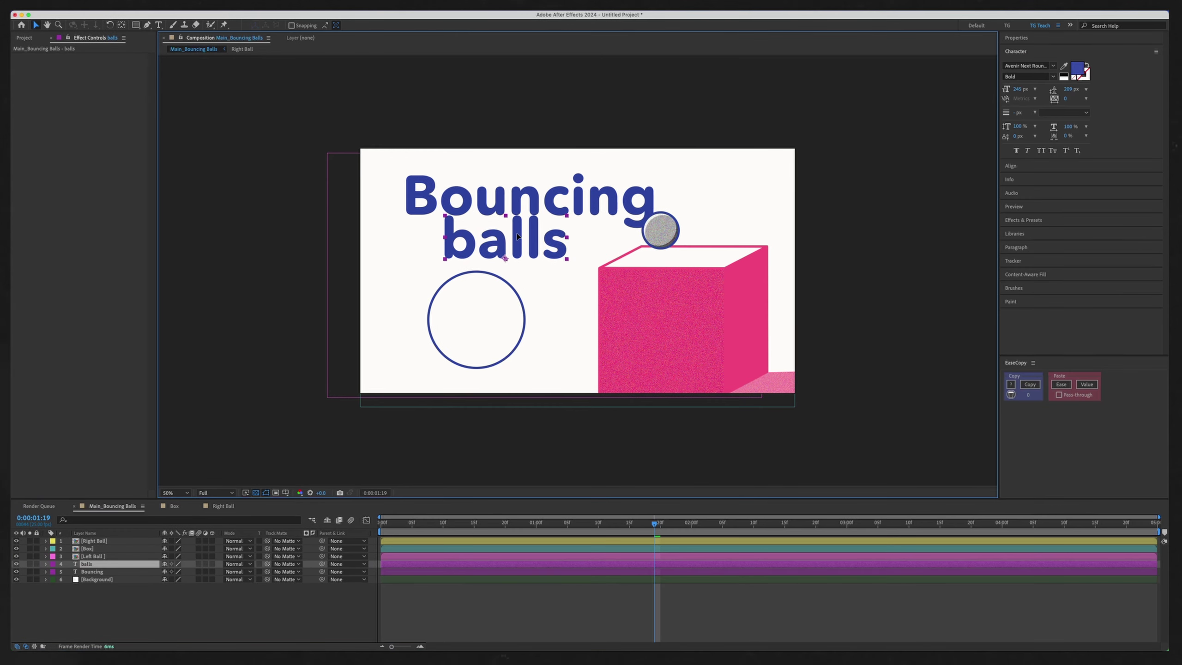
{"action": "scroll", "coordinate": [568, 245], "scroll_direction": "up", "scroll_amount": 2}
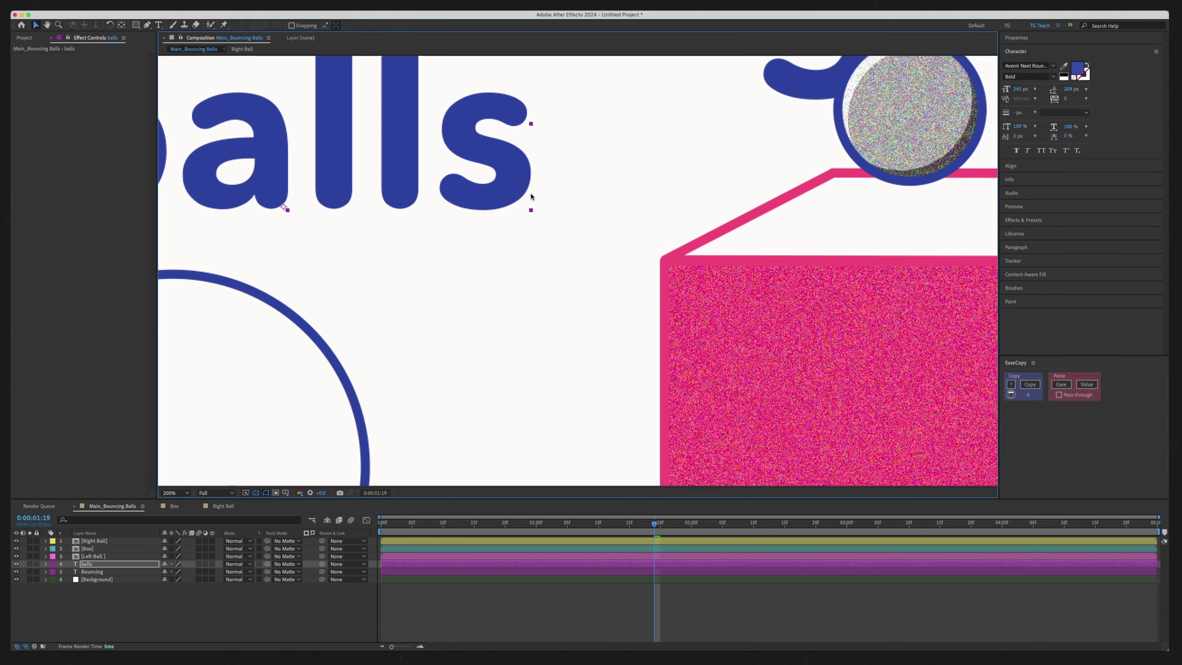
{"action": "left_click_drag", "start_coordinate": [425, 225], "coordinate": [663, 389]}
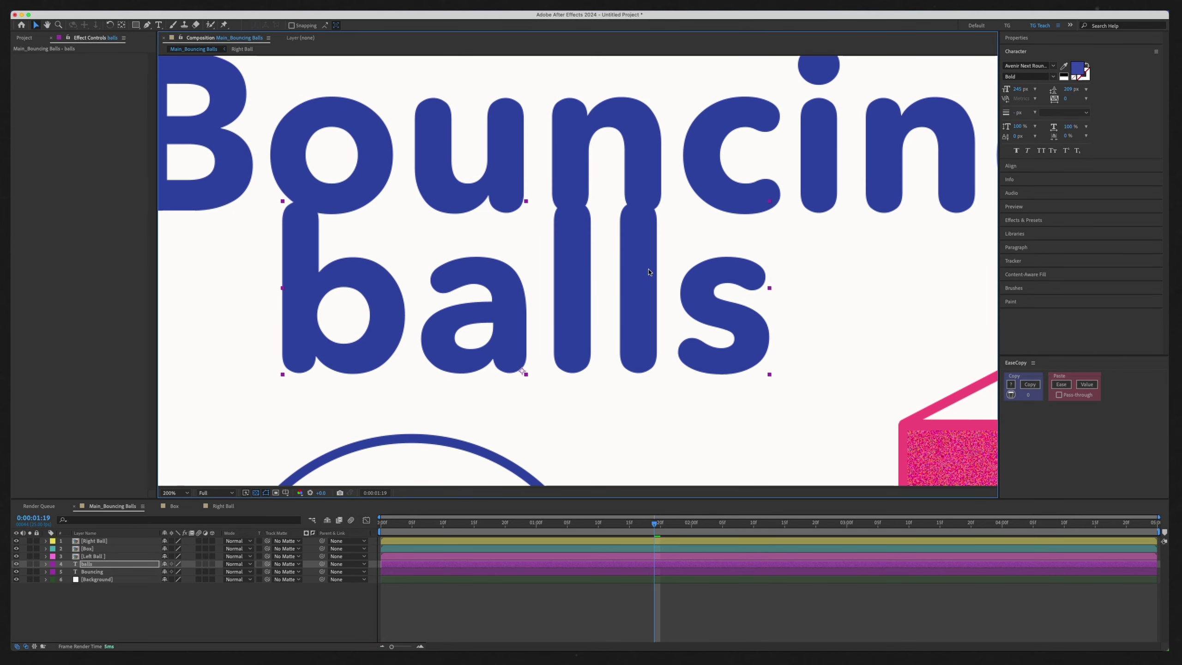
{"action": "key", "text": "Right"}
{"action": "left_click_drag", "start_coordinate": [648, 266], "coordinate": [650, 311]}
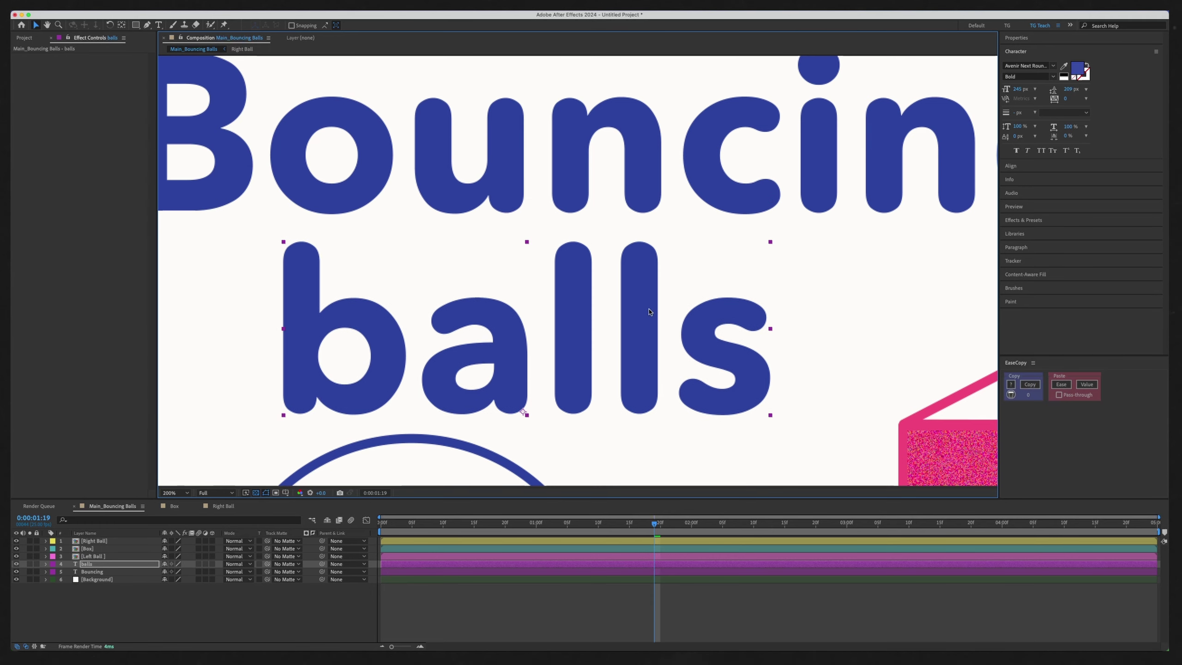
Step: Move the "Bouncing" and "balls" text layers together slightly down and to the right
{"action": "key", "text": "comma"}
{"action": "key", "text": "comma"}
{"action": "left_click", "coordinate": [542, 243], "text": "shift"}
{"action": "left_click_drag", "start_coordinate": [552, 289], "coordinate": [568, 302]}
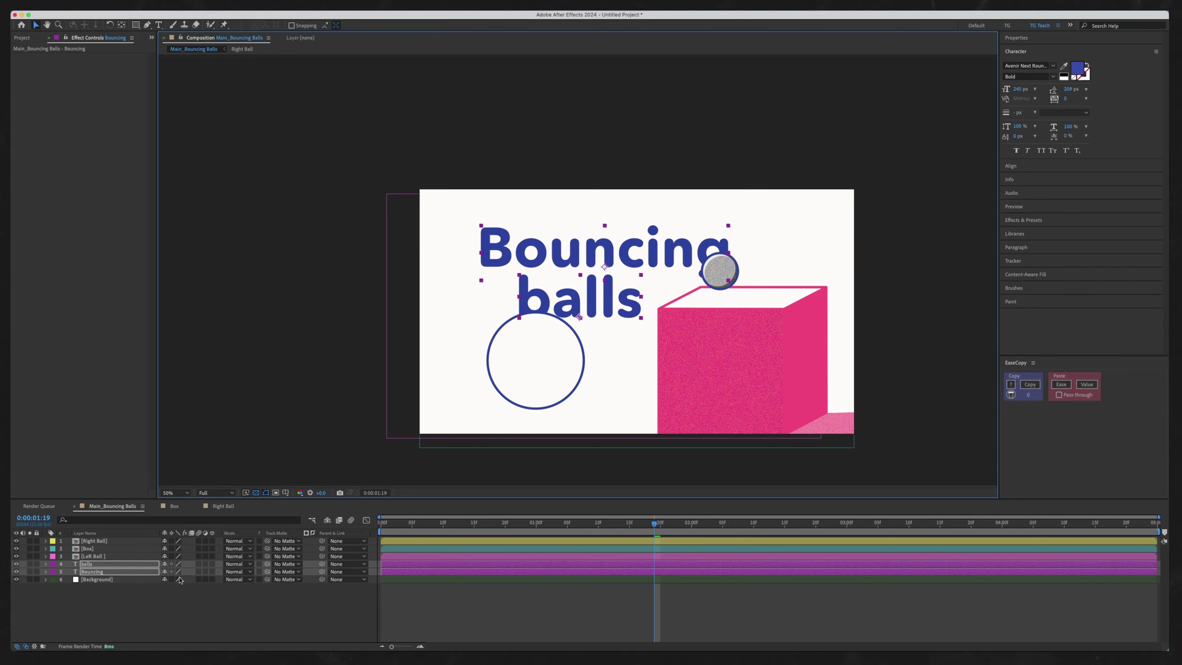
{"action": "left_click", "coordinate": [132, 605]}
Step: Move the Right Ball and Box layers together slightly to the right and check the overall layout
{"action": "left_click", "coordinate": [95, 540]}
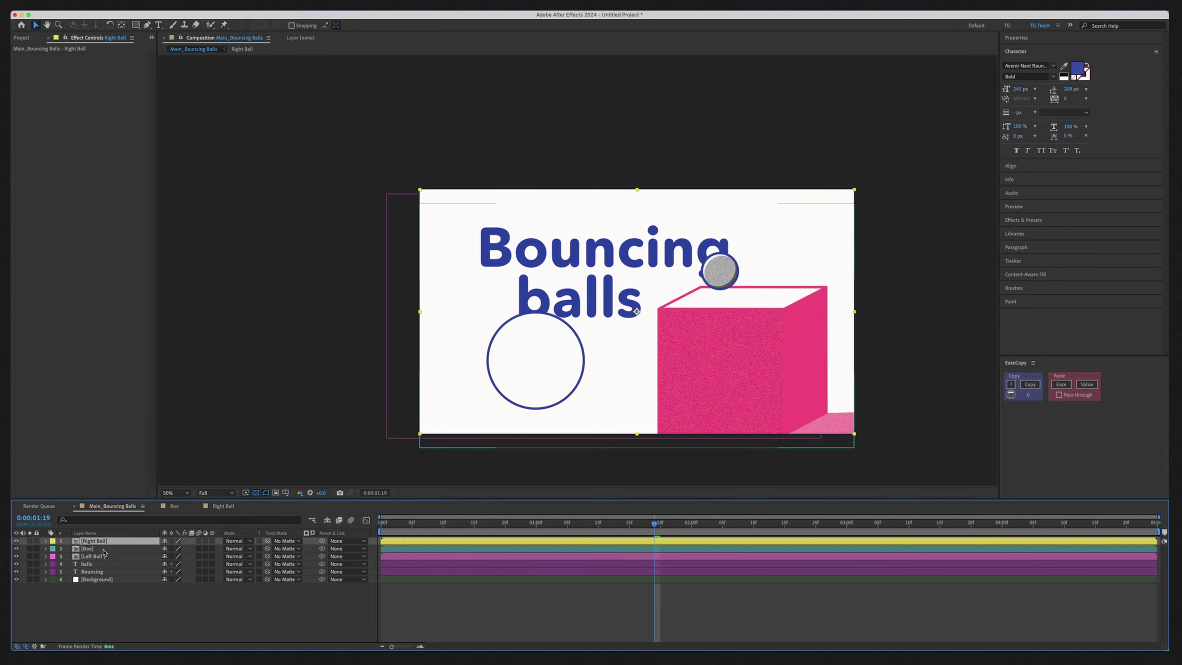
{"action": "left_click", "coordinate": [87, 549], "text": "shift"}
{"action": "left_click_drag", "start_coordinate": [794, 413], "coordinate": [807, 409]}
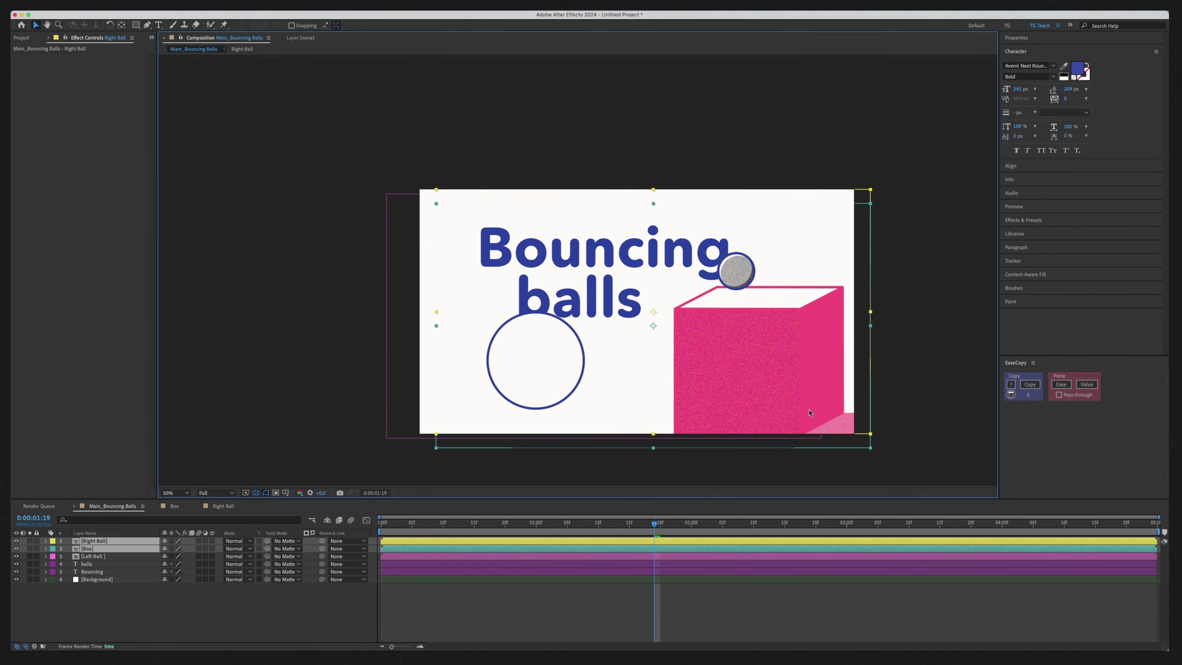
{"action": "left_click", "coordinate": [535, 586]}
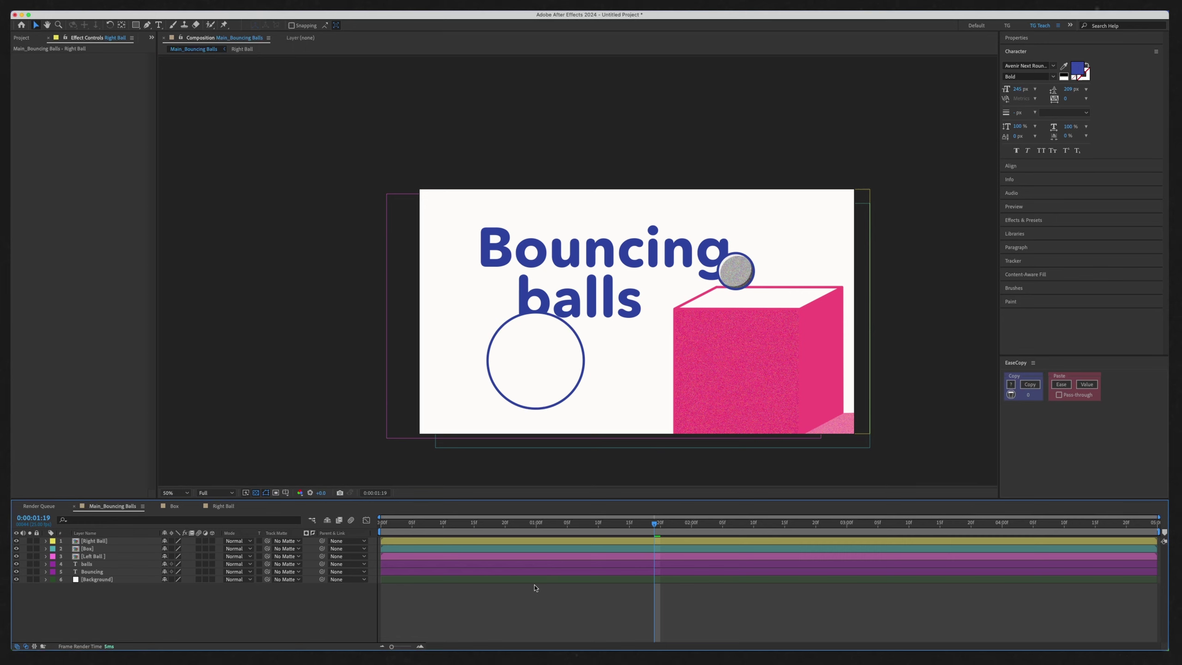
{"action": "left_click", "coordinate": [178, 494]}
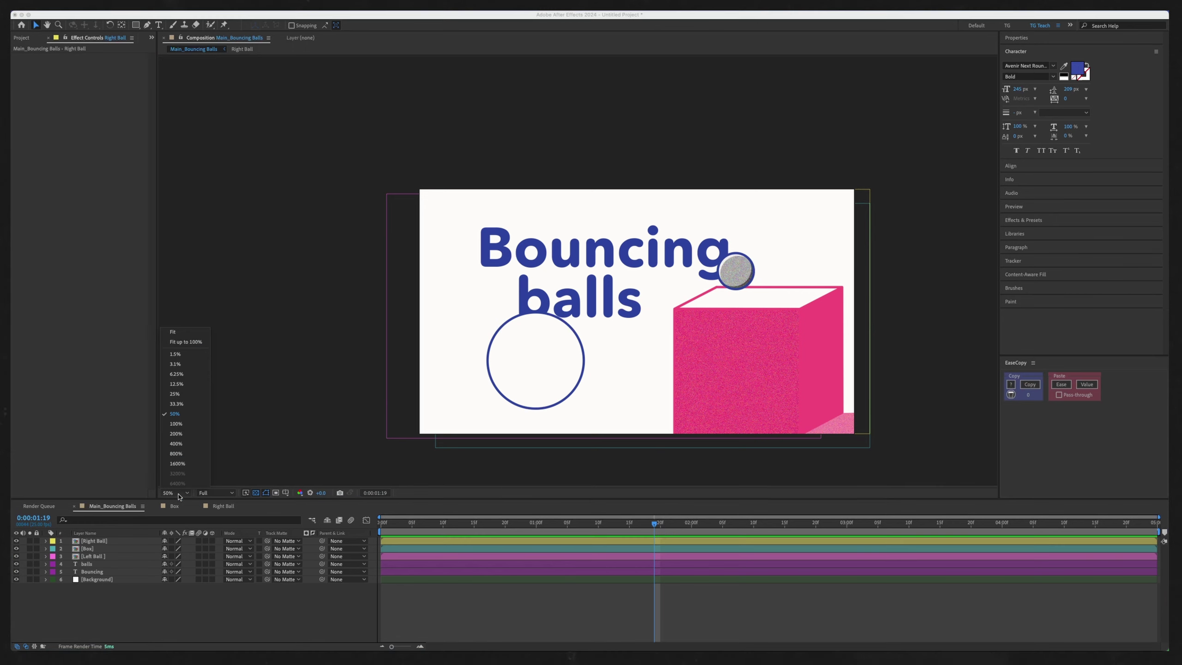
{"action": "left_click", "coordinate": [186, 333]}
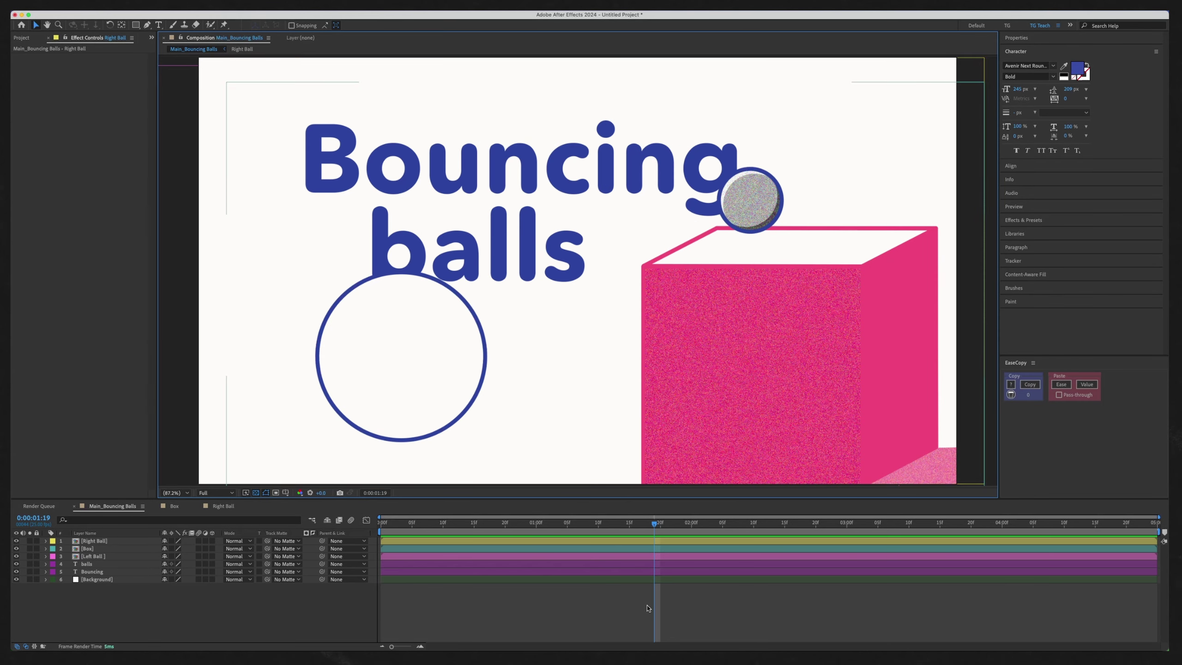
{"action": "key", "text": "comma"}
{"action": "left_click", "coordinate": [180, 620]}
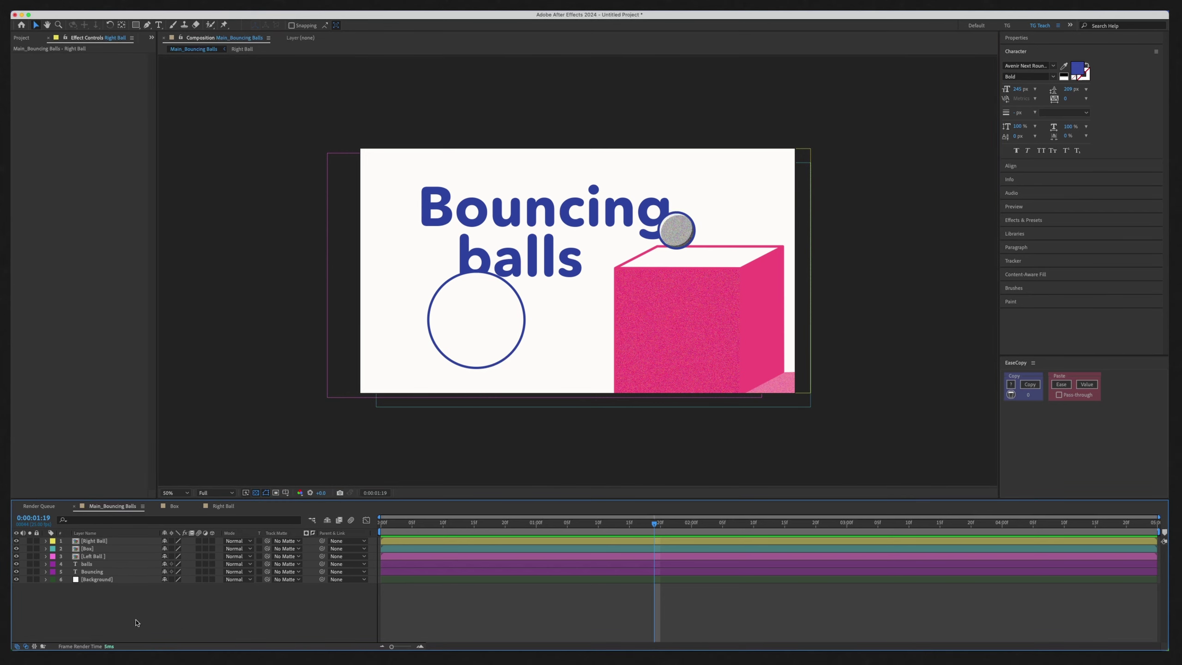
Step: Hide both text layers, Right Ball and Box, and select the Left Ball layer to work on it alone
{"action": "left_click", "coordinate": [98, 572]}
{"action": "left_click", "coordinate": [86, 564], "text": "shift"}
{"action": "left_click_drag", "start_coordinate": [16, 564], "coordinate": [17, 549]}
{"action": "left_click", "coordinate": [42, 541]}
{"action": "left_click", "coordinate": [41, 548], "text": "shift"}
{"action": "left_click", "coordinate": [111, 556]}
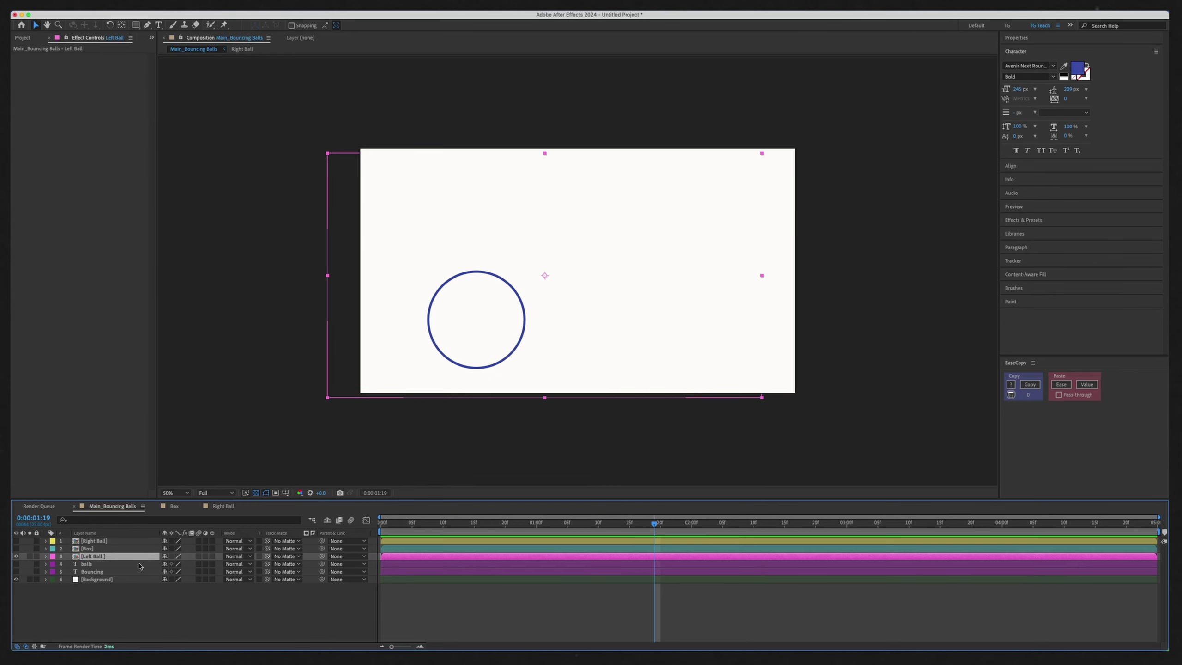
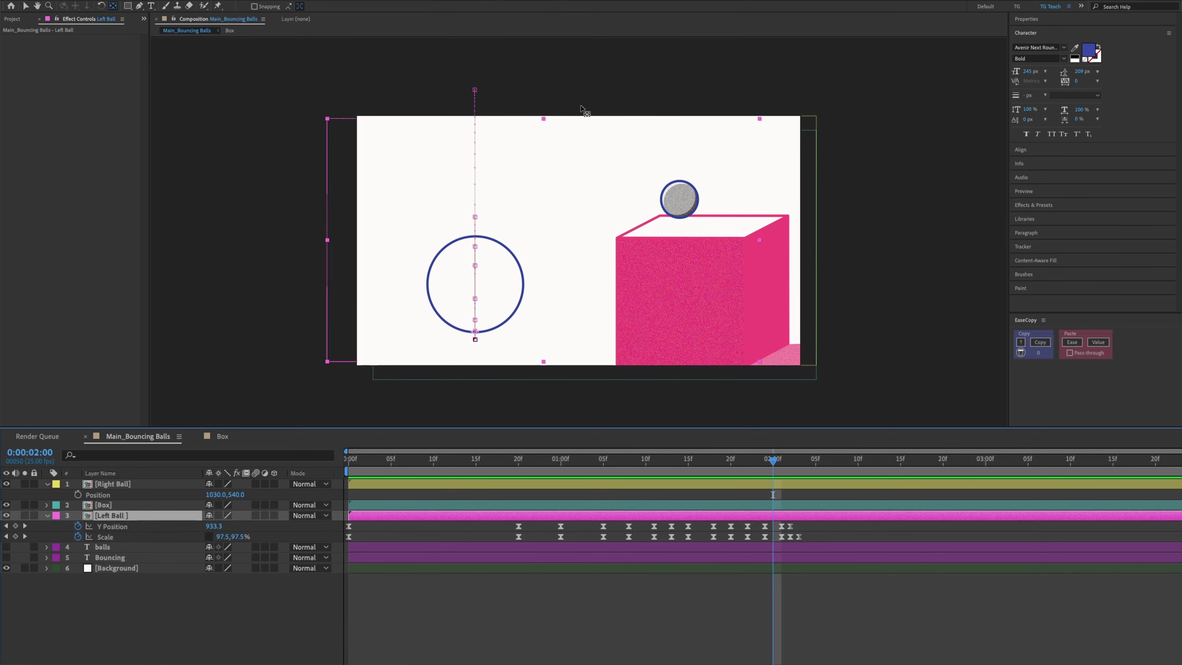
Step: Add a Position keyframe to the Right Ball layer at 0:00:02:00
{"action": "left_click", "coordinate": [198, 588]}
{"action": "left_click_drag", "start_coordinate": [808, 460], "coordinate": [773, 460]}
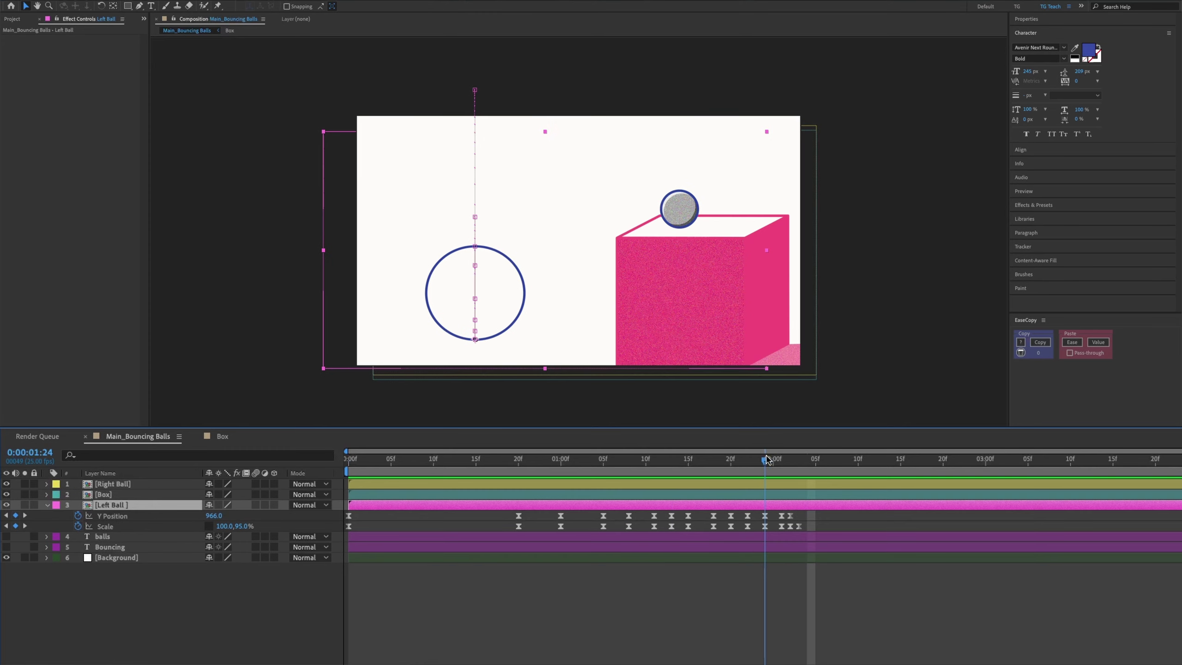
{"action": "left_click", "coordinate": [773, 483]}
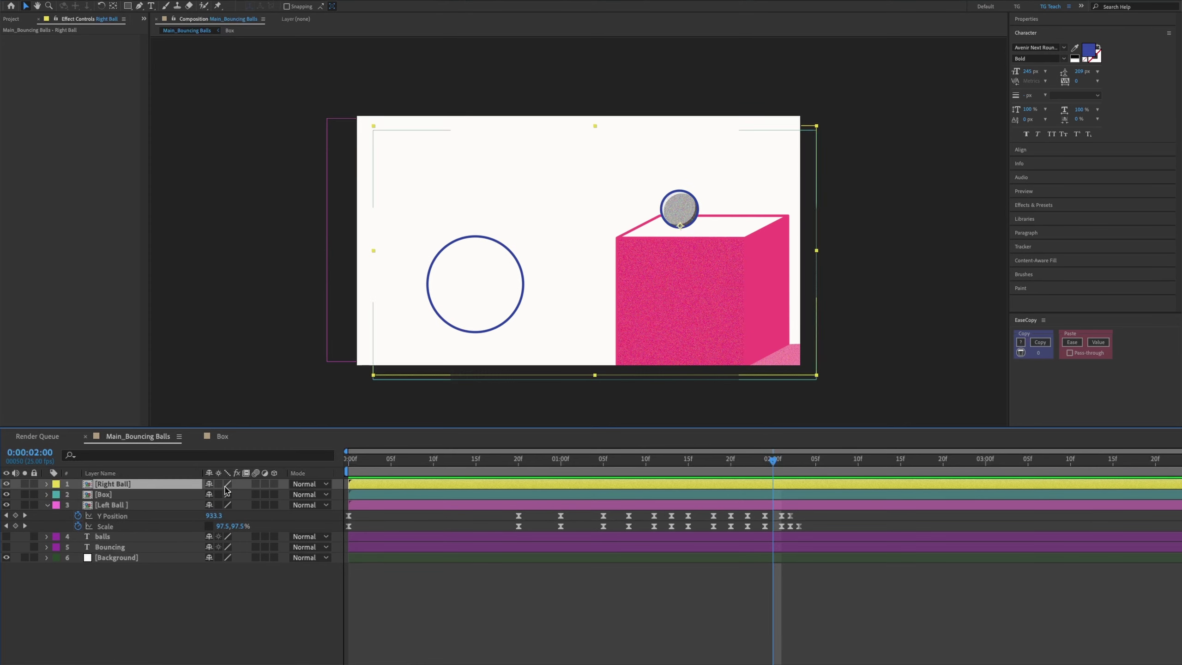
{"action": "key", "text": "p"}
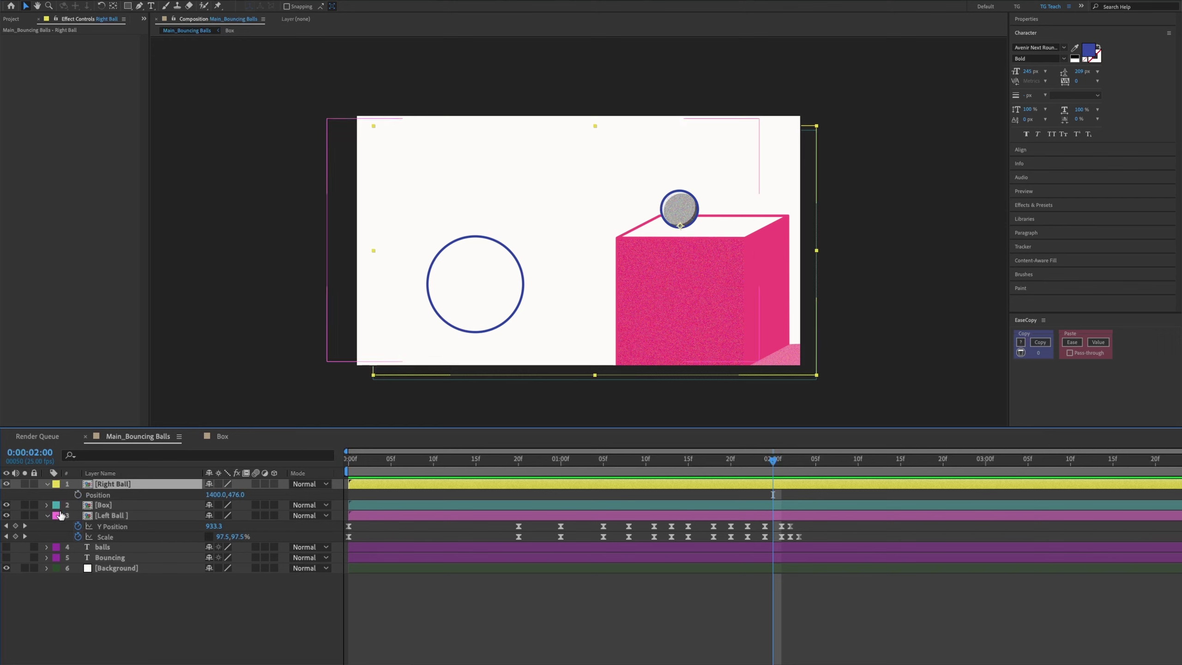
{"action": "left_click", "coordinate": [77, 495]}
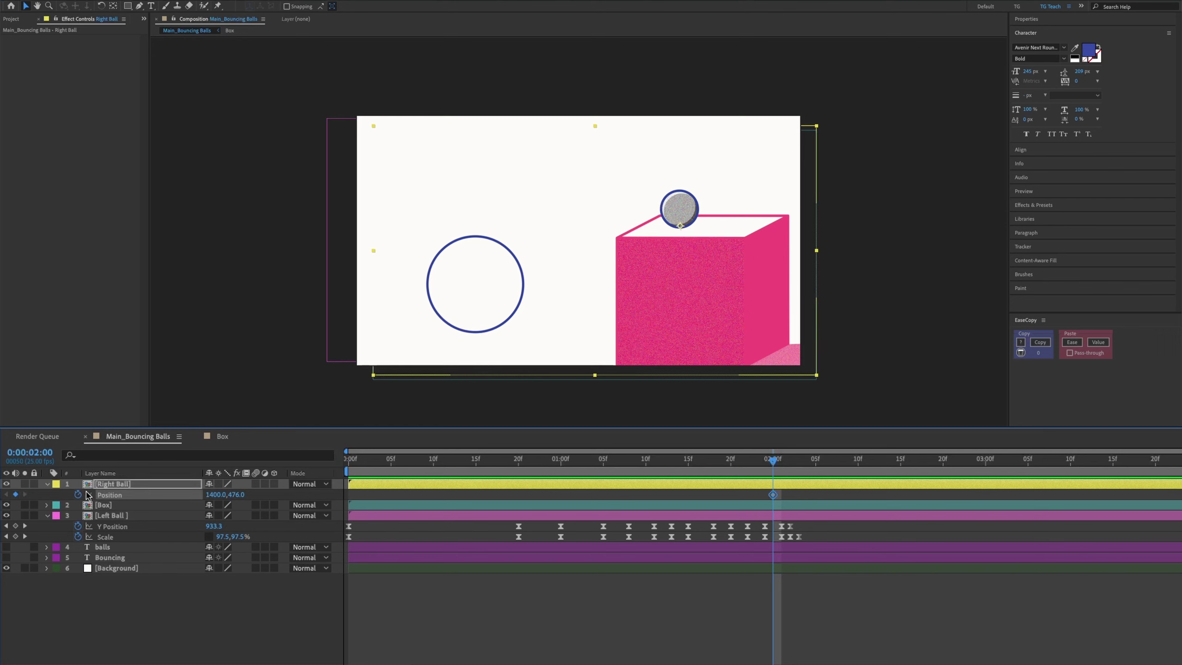
Step: Copy the Right Ball's resting Position keyframe to 0:00:02:06, 0:00:02:11, 0:00:02:16 and 0:00:02:20
{"action": "left_click_drag", "start_coordinate": [785, 502], "coordinate": [763, 495]}
{"action": "left_click_drag", "start_coordinate": [808, 458], "coordinate": [945, 457]}
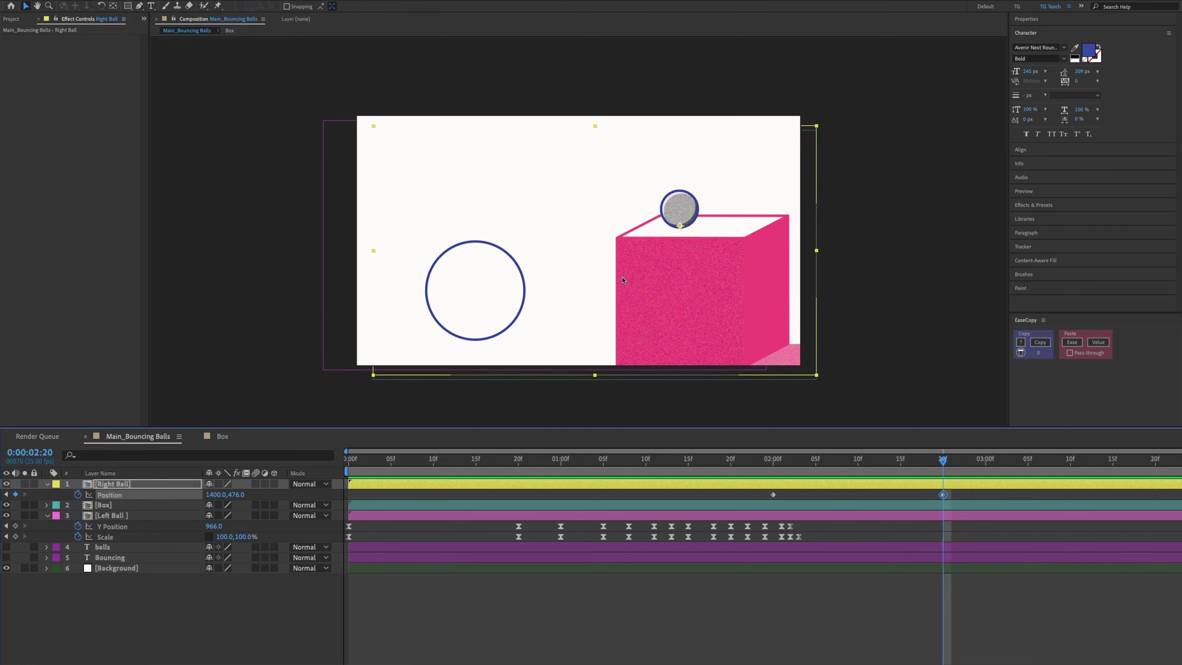
{"action": "left_click", "coordinate": [824, 461]}
{"action": "key", "text": "super+v"}
{"action": "left_click_drag", "start_coordinate": [825, 462], "coordinate": [910, 470]}
{"action": "key", "text": "super+v"}
{"action": "key", "text": "super+v"}
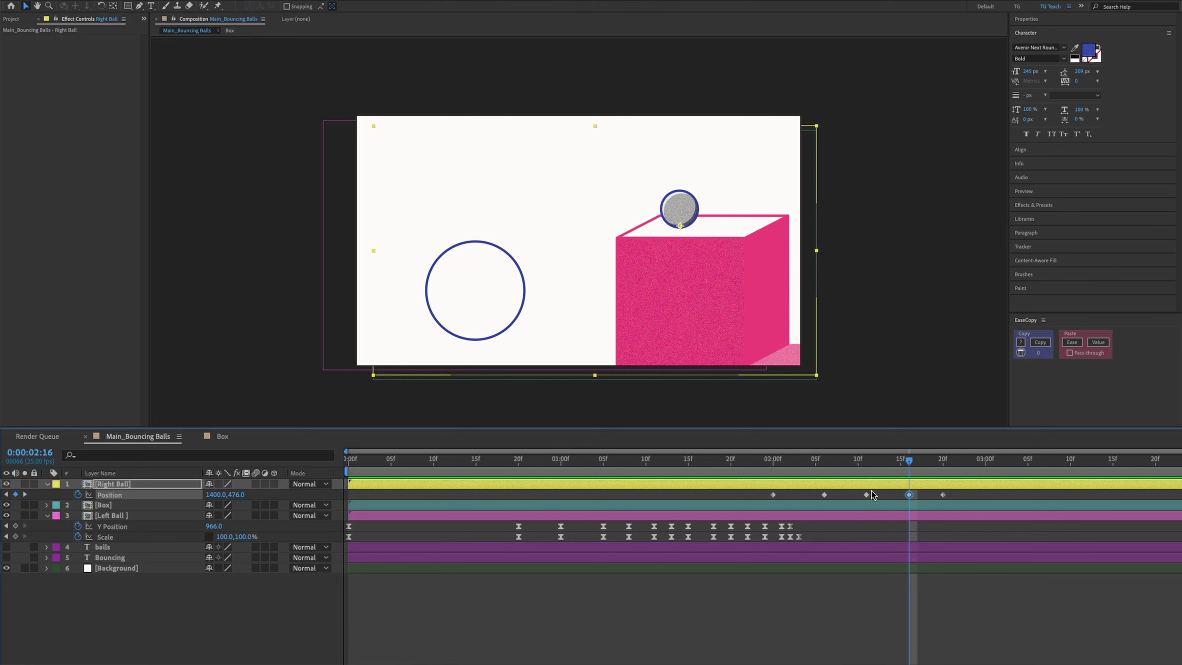
Step: Keyframe the Right Ball above the frame at Y -87 at 0:00:01:21, and at a lower bounce peak at 0:00:02:03
{"action": "left_click_drag", "start_coordinate": [791, 468], "coordinate": [739, 466]}
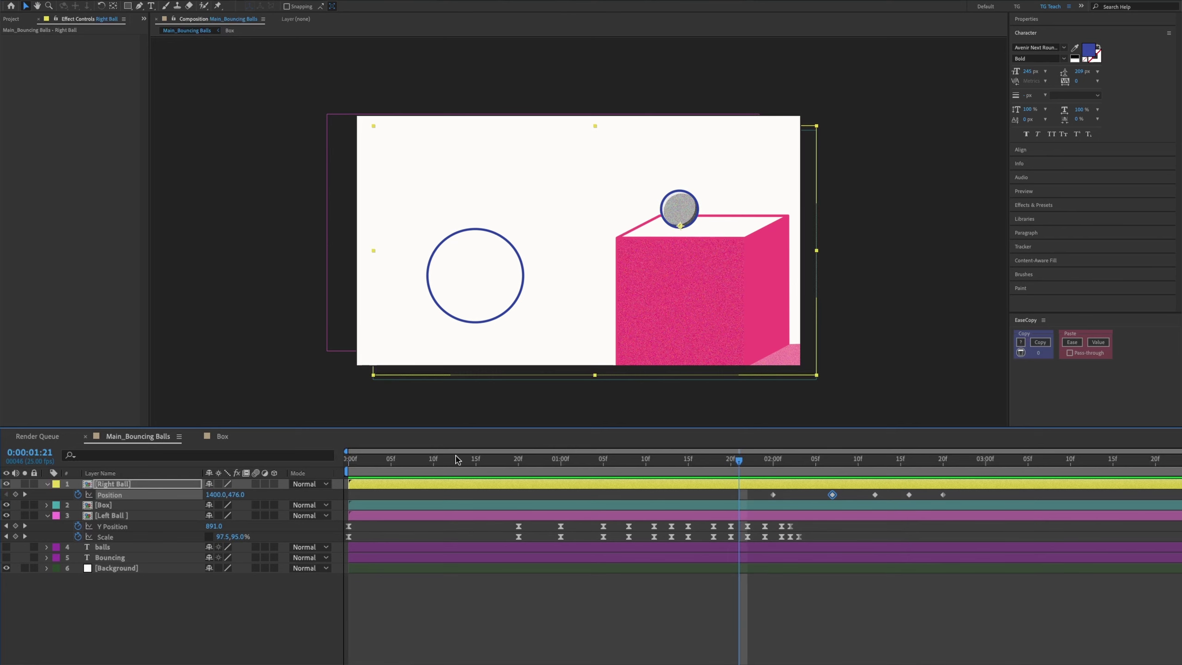
{"action": "mouse_move", "coordinate": [234, 499]}
{"action": "left_mouse_down"}
{"action": "mouse_move", "coordinate": [205, 500]}
{"action": "mouse_move", "coordinate": [239, 495]}
{"action": "left_mouse_up"}
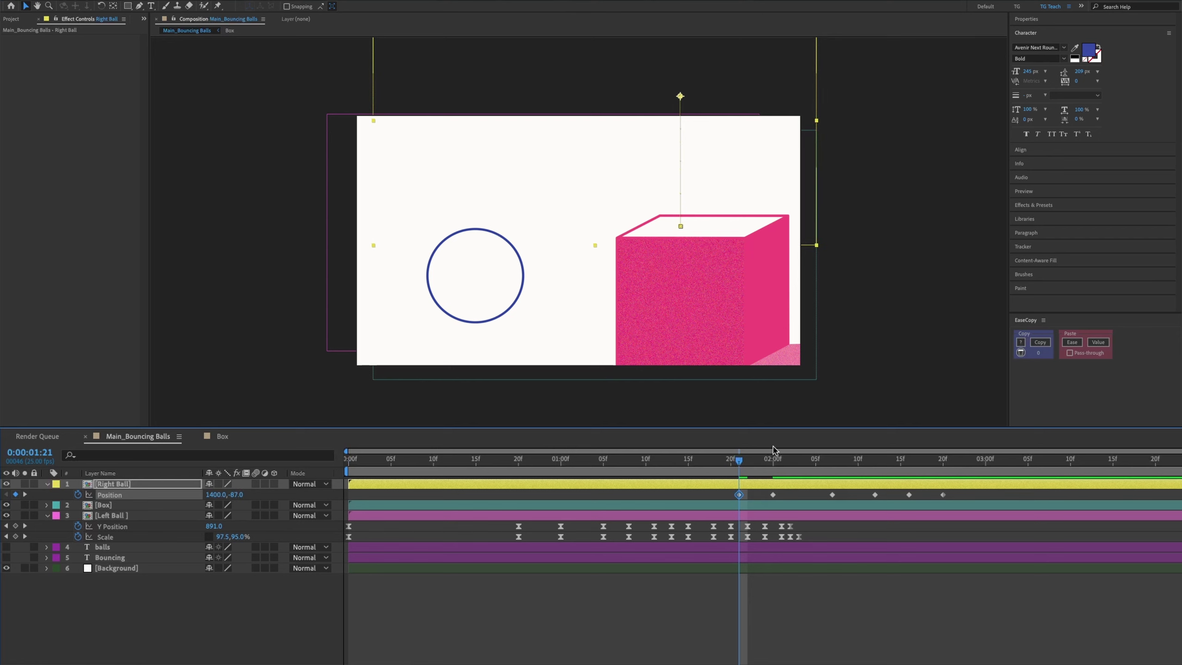
{"action": "left_click_drag", "start_coordinate": [745, 464], "coordinate": [802, 462]}
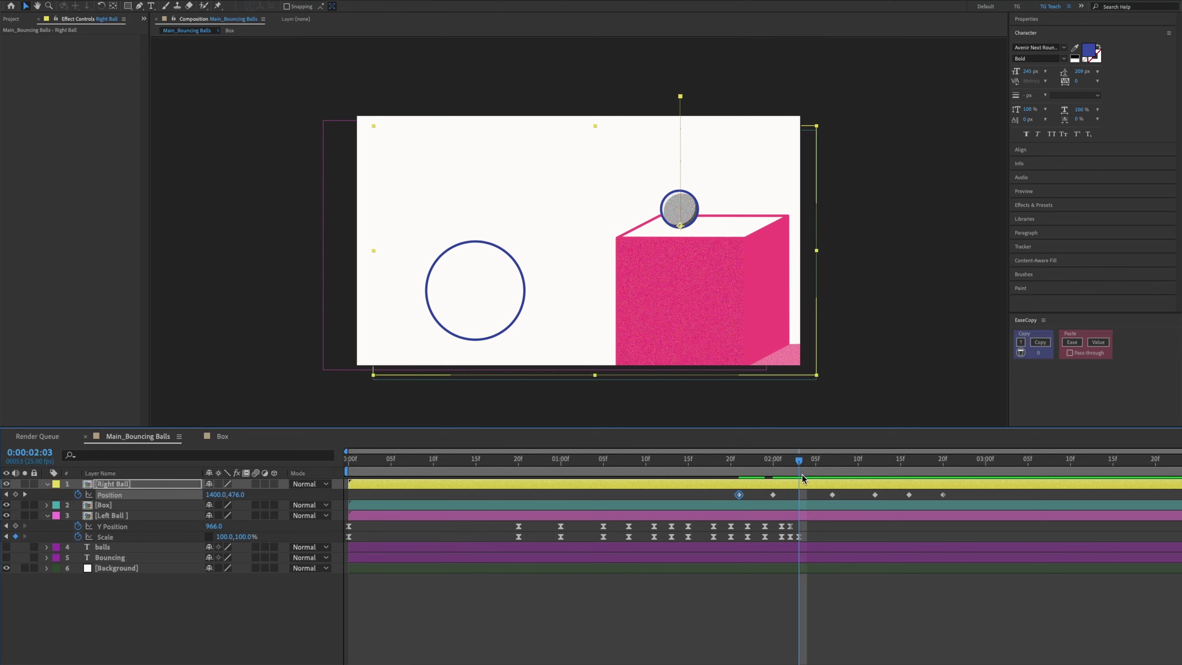
{"action": "key", "text": "super+v"}
{"action": "left_click_drag", "start_coordinate": [236, 495], "coordinate": [530, 467]}
Step: Keyframe two progressively lower bounce peaks for the Right Ball at 0:00:02:10 and 0:00:02:14, the second at Y 411
{"action": "left_click", "coordinate": [858, 463]}
{"action": "key", "text": "super+v"}
{"action": "left_click_drag", "start_coordinate": [236, 495], "coordinate": [676, 497]}
{"action": "left_click", "coordinate": [892, 462]}
{"action": "left_click_drag", "start_coordinate": [235, 495], "coordinate": [707, 496]}
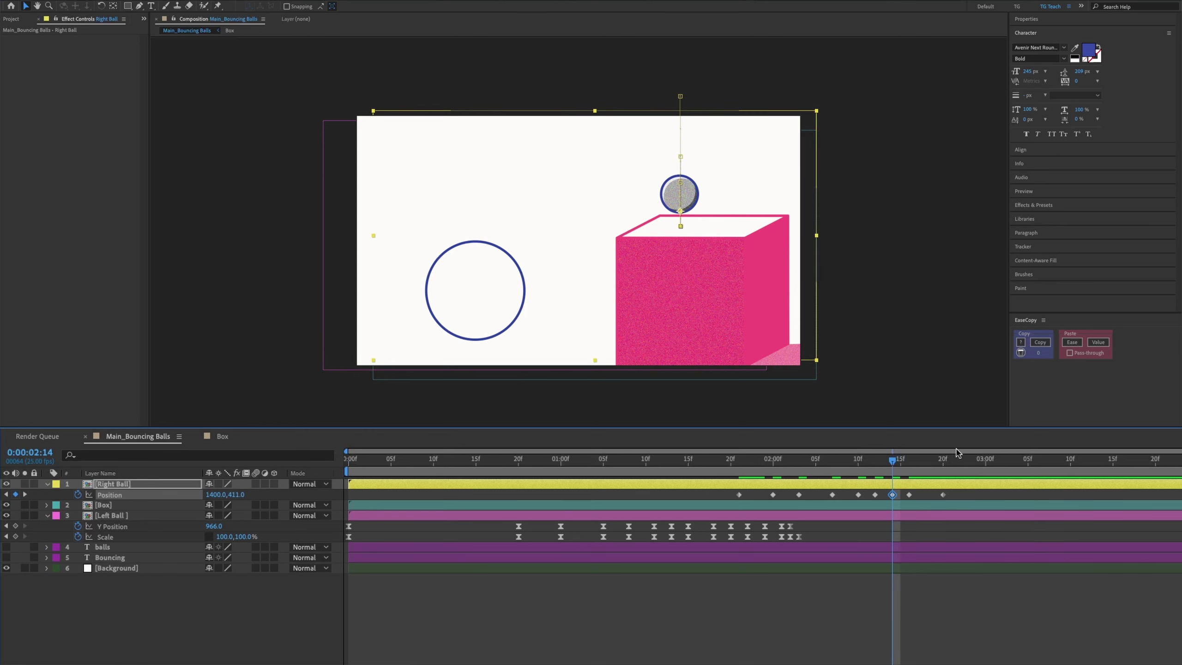
Step: Keyframe a small final bounce peak for the Right Ball at Y 443 at 0:00:02:18
{"action": "left_click_drag", "start_coordinate": [936, 463], "coordinate": [927, 464]}
{"action": "key", "text": "super+v"}
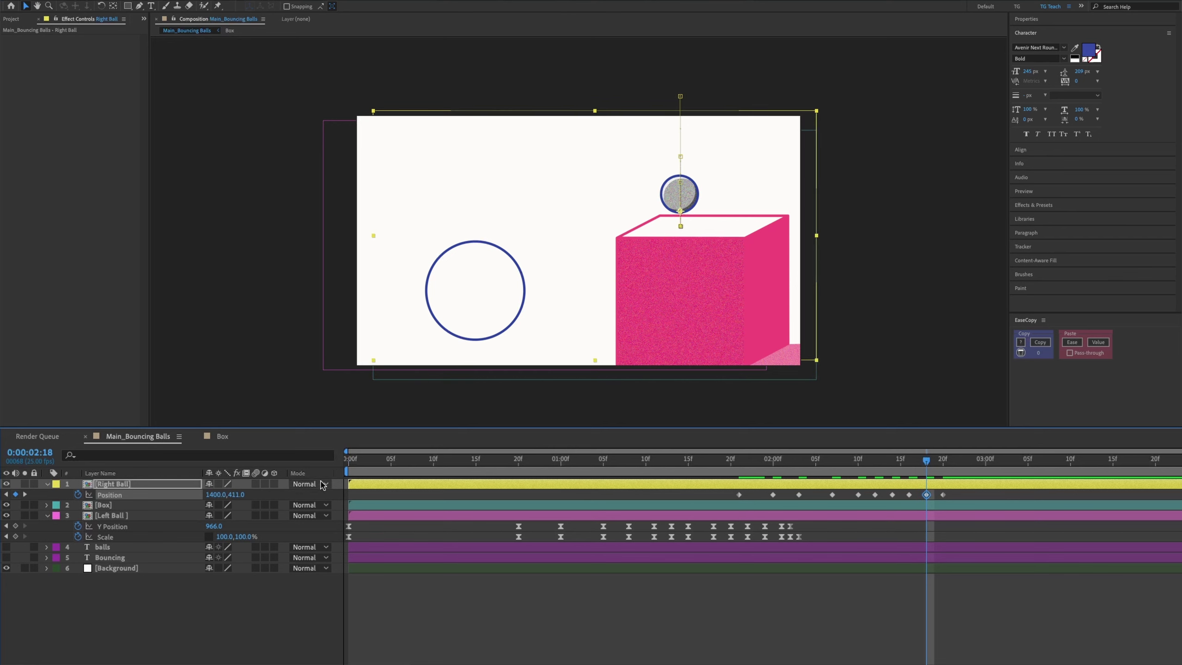
{"action": "left_click_drag", "start_coordinate": [236, 496], "coordinate": [360, 495]}
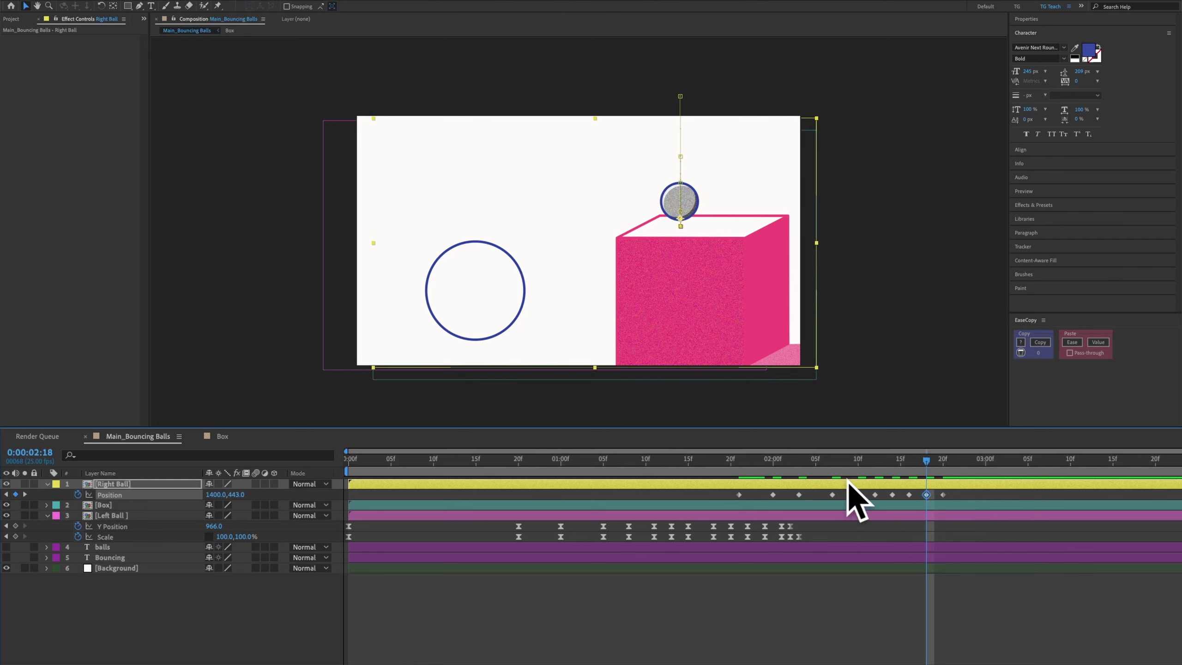
Step: Play back the Right Ball's bounce and delete its last two Position keyframes, at 0:00:02:18 and 0:00:02:20
{"action": "left_click_drag", "start_coordinate": [731, 464], "coordinate": [716, 462]}
{"action": "key", "text": "space"}
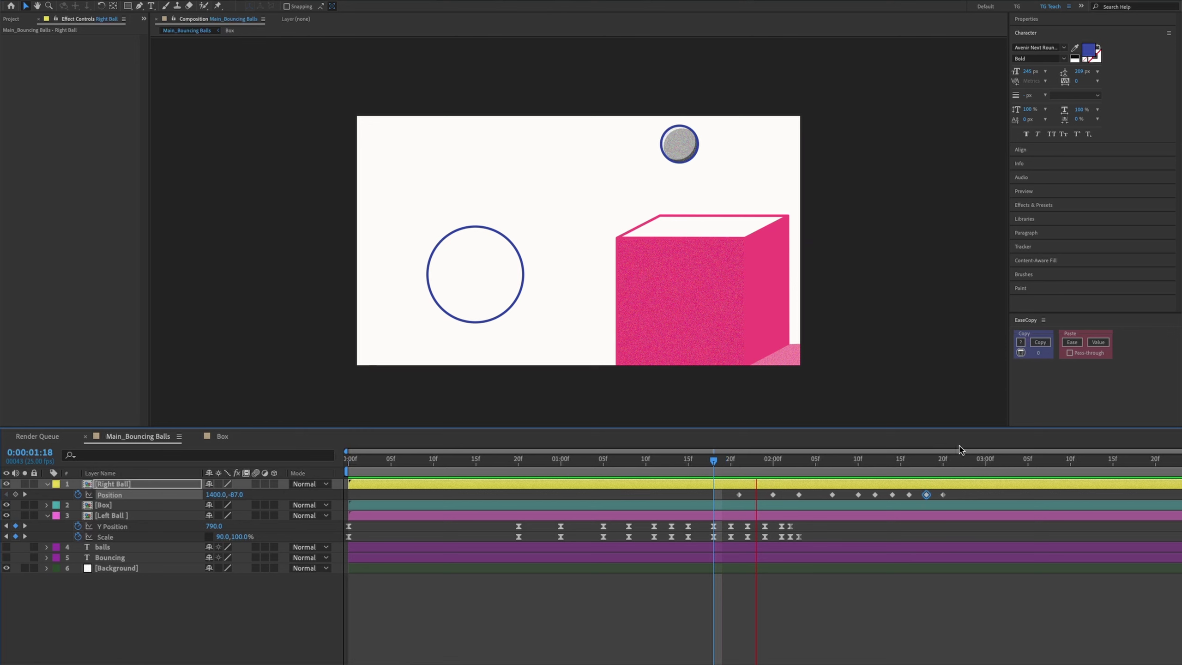
{"action": "key", "text": "space"}
{"action": "key", "text": "space"}
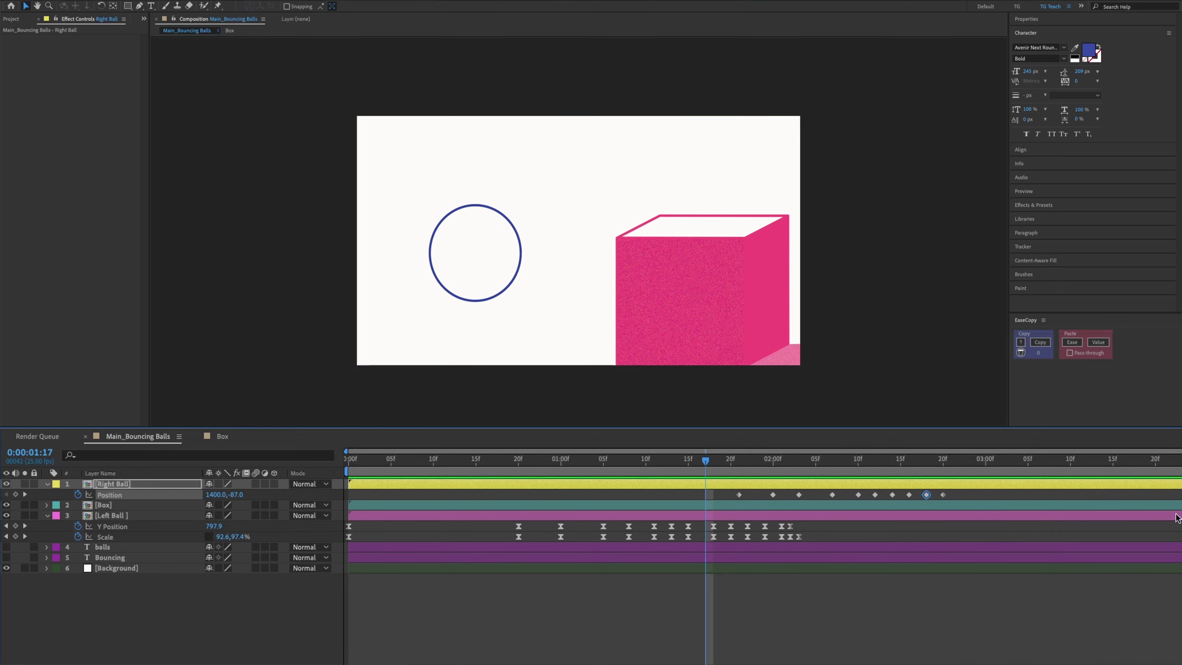
{"action": "key", "text": "space"}
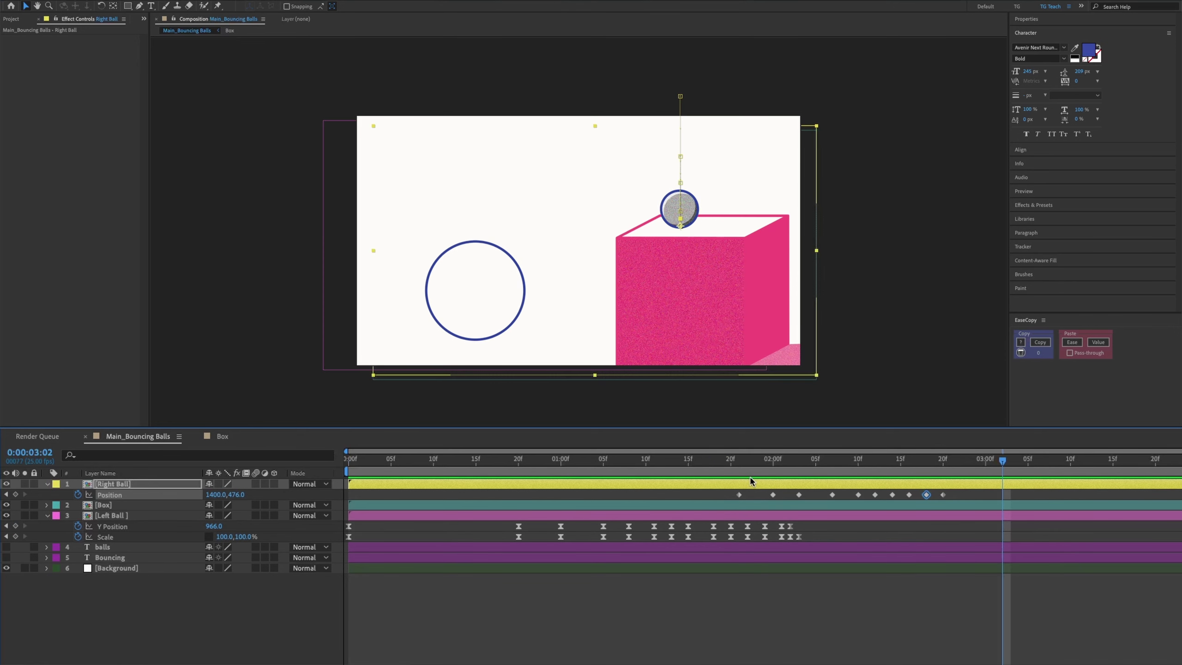
{"action": "left_click", "coordinate": [731, 464]}
{"action": "key", "text": "space"}
{"action": "key", "text": "space"}
{"action": "left_click_drag", "start_coordinate": [970, 493], "coordinate": [924, 495]}
{"action": "key", "text": "Delete"}
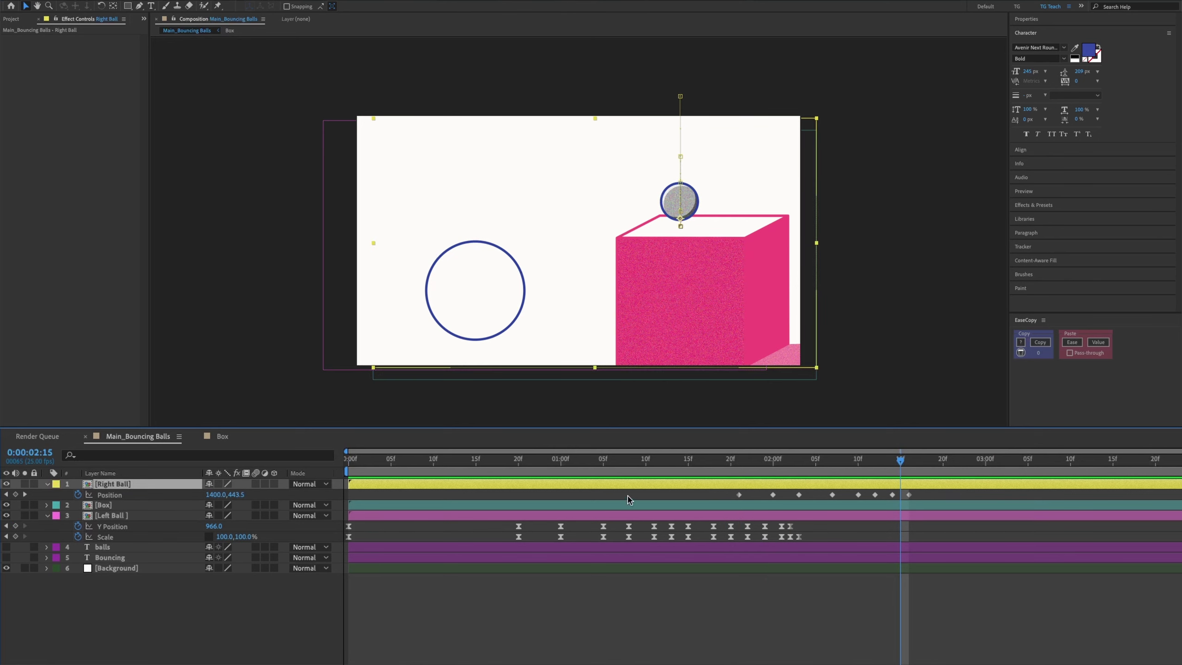
Step: Play back the shortened Right Ball bounce several times to check its timing
{"action": "left_click", "coordinate": [671, 465]}
{"action": "key", "text": "space"}
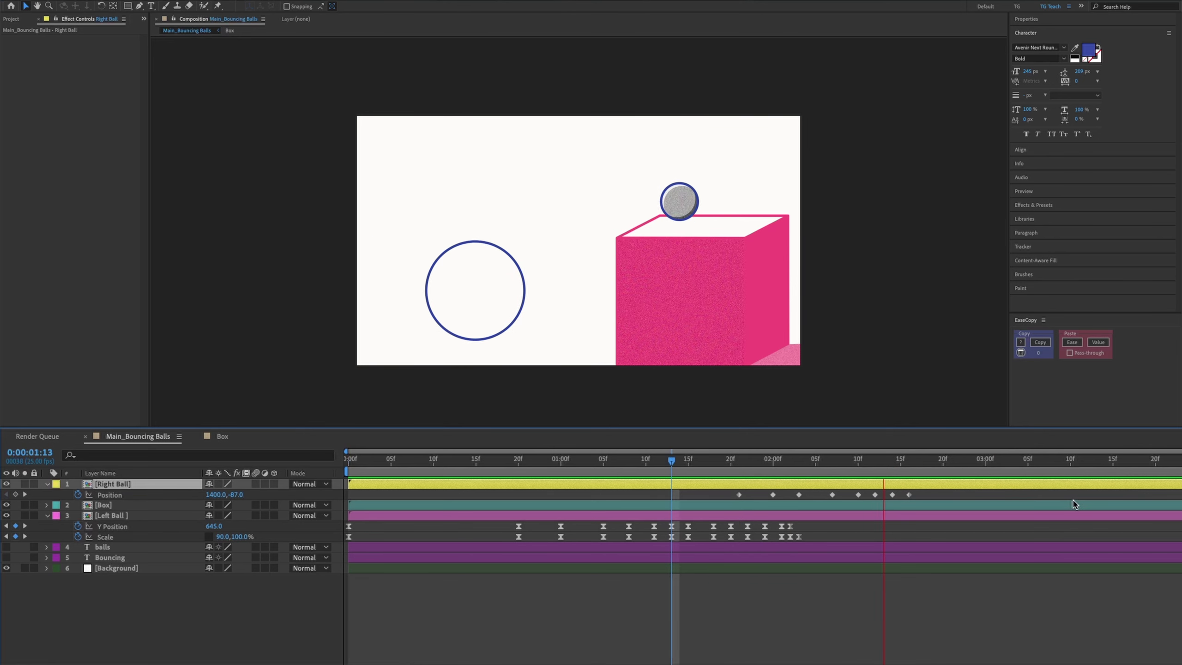
{"action": "key", "text": "space"}
{"action": "key", "text": "space"}
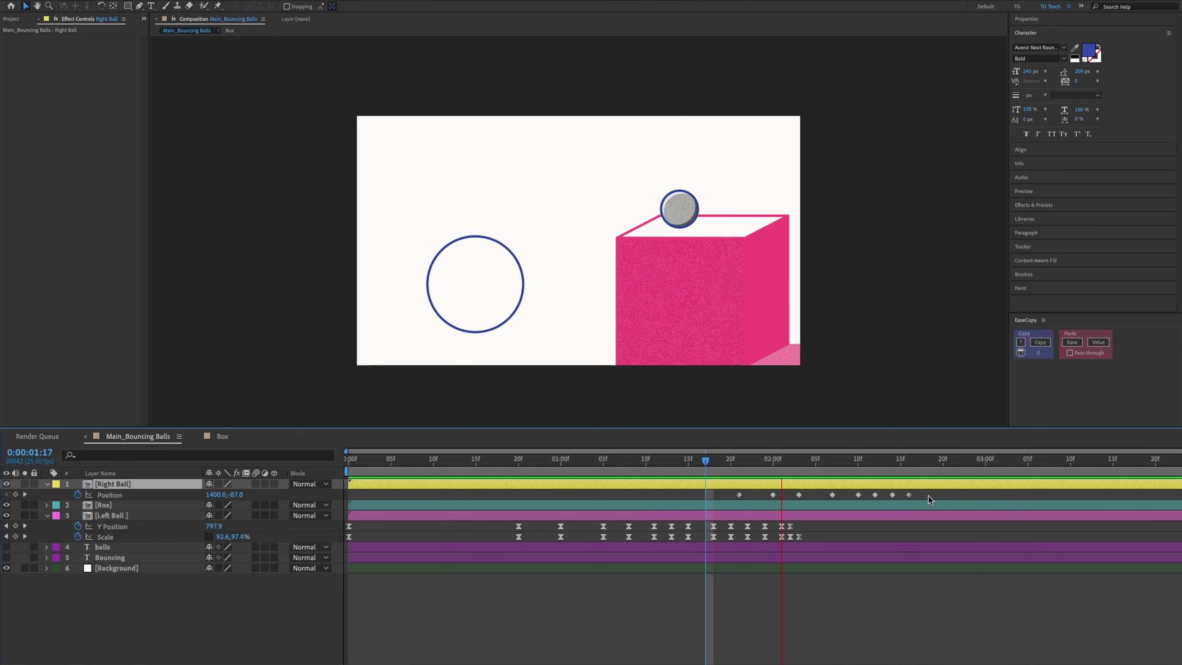
{"action": "key", "text": "space"}
{"action": "key", "text": "space"}
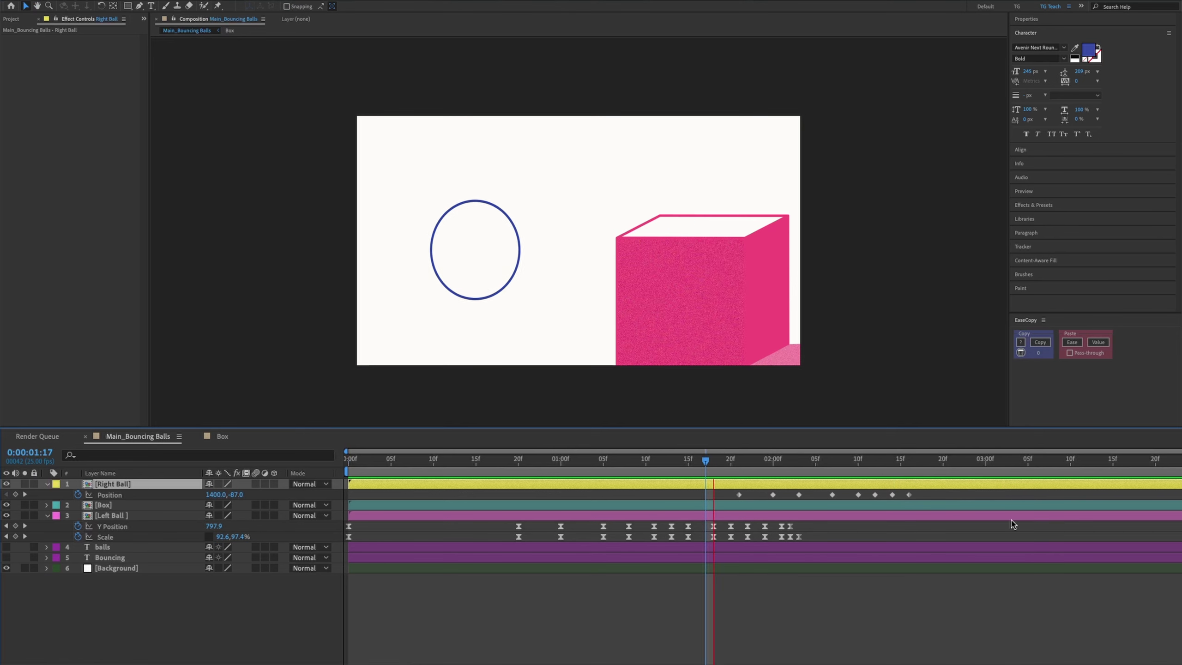
{"action": "key", "text": "space"}
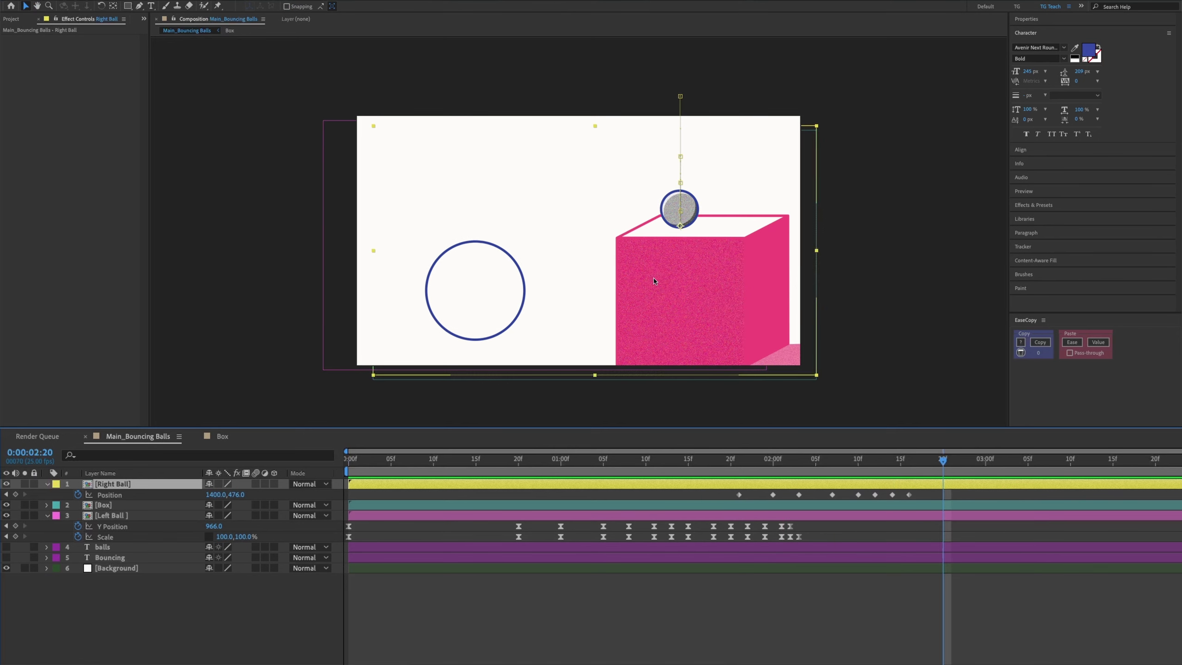
Step: Separate the dimensions of the Right Ball's Position and remove all keyframes from its X Position
{"action": "left_click", "coordinate": [919, 616]}
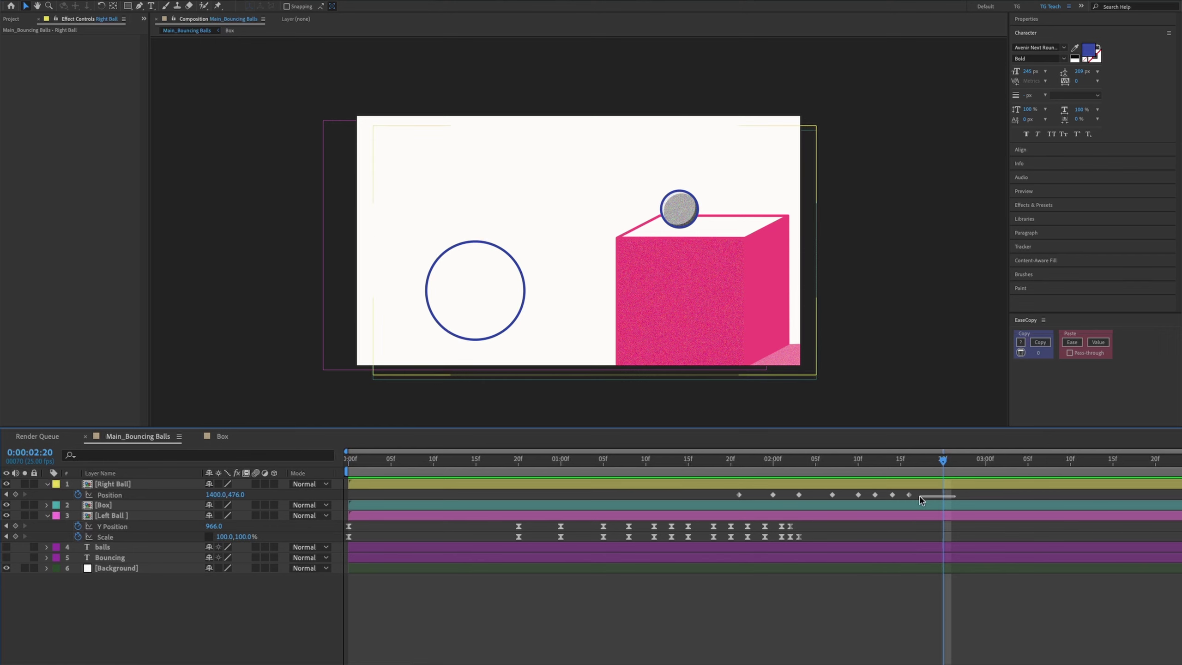
{"action": "left_click_drag", "start_coordinate": [926, 493], "coordinate": [726, 505]}
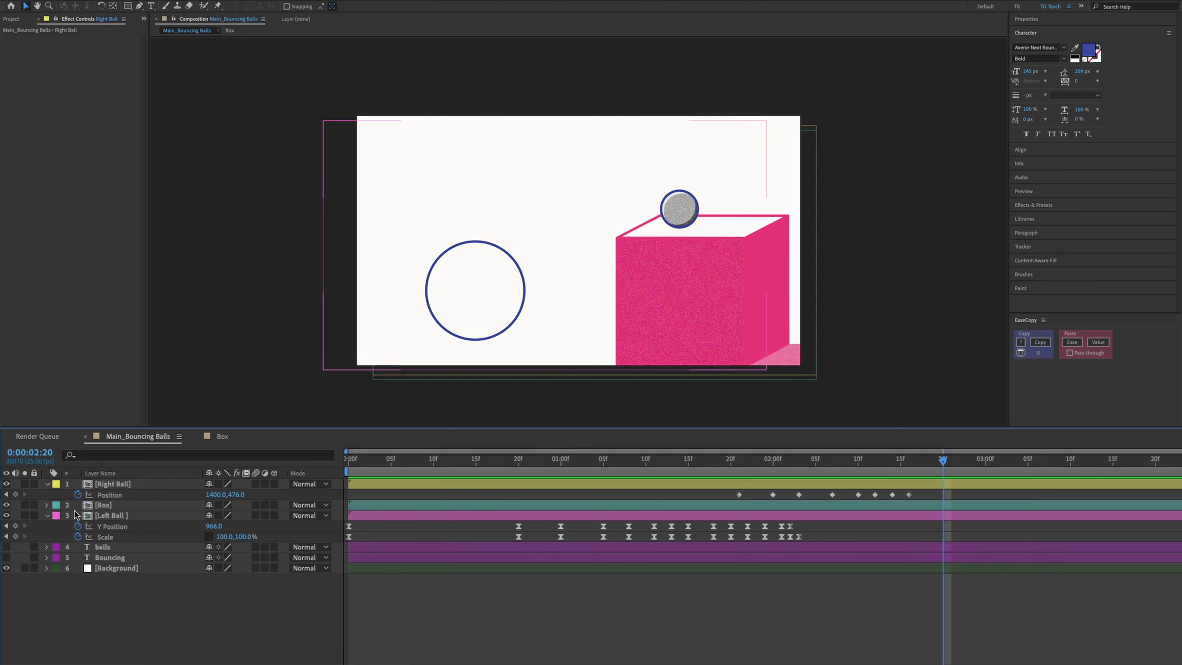
{"action": "right_click", "coordinate": [116, 495]}
{"action": "left_click", "coordinate": [238, 513]}
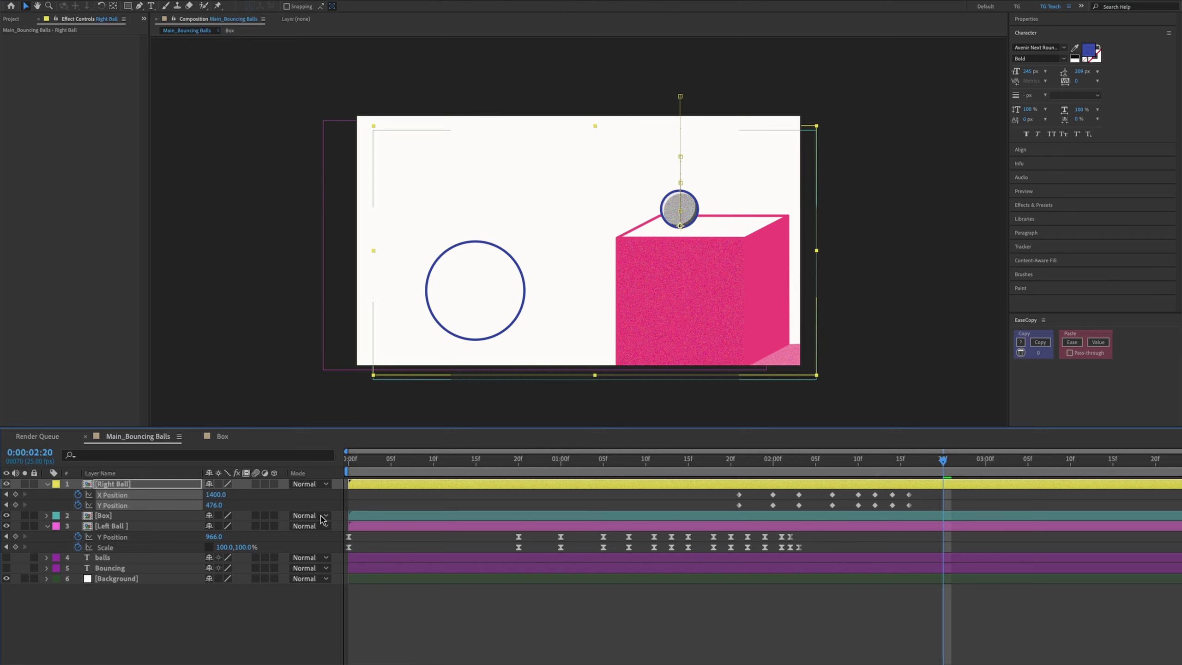
{"action": "left_click", "coordinate": [167, 633]}
{"action": "left_click", "coordinate": [112, 495]}
{"action": "key", "text": "Delete"}
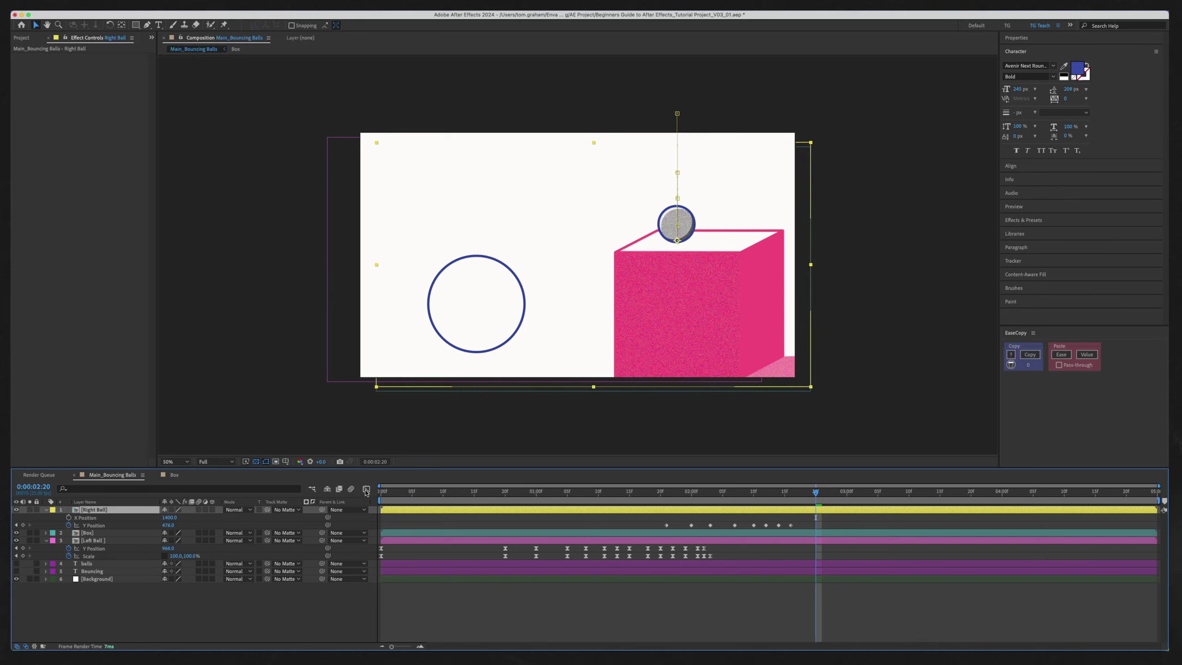
Step: Open the Graph Editor for the Right Ball's Y Position and apply Easy Ease to all its keyframes
{"action": "left_click", "coordinate": [366, 490]}
{"action": "left_click", "coordinate": [116, 525]}
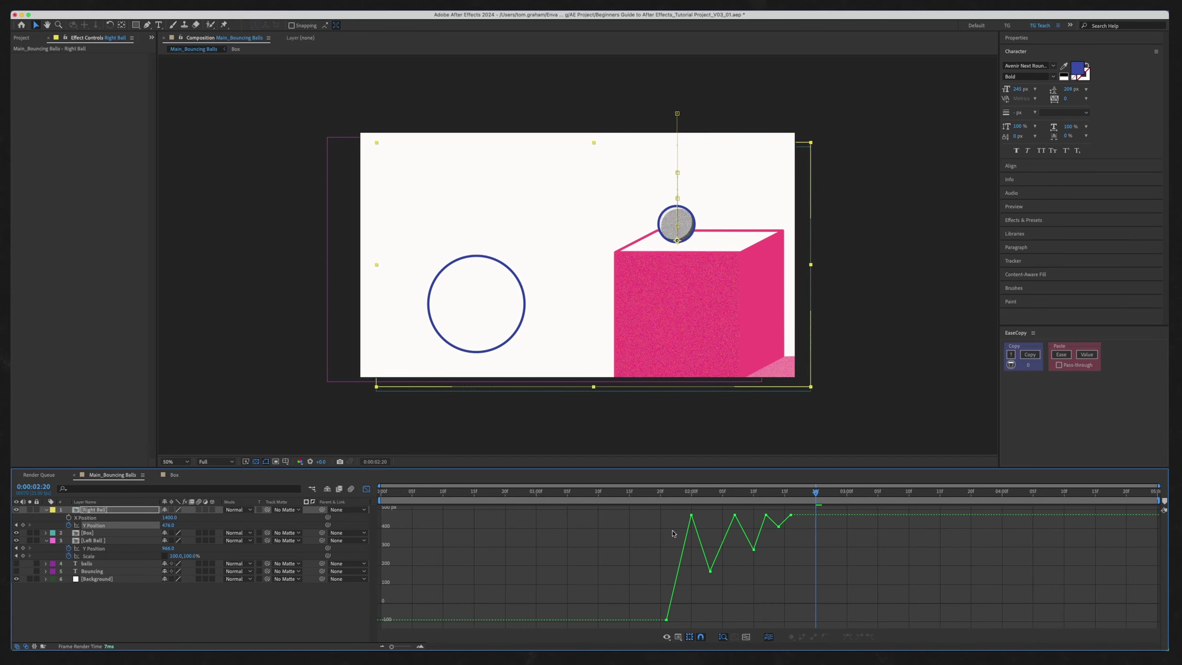
{"action": "left_click_drag", "start_coordinate": [799, 514], "coordinate": [642, 634]}
{"action": "left_click", "coordinate": [848, 637]}
Step: Shorten the influence handles of the Right Ball's landing keyframes and lengthen those of its peak keyframes to get sharp landings and rounded peaks
{"action": "left_click_drag", "start_coordinate": [608, 523], "coordinate": [819, 514]}
{"action": "mouse_move", "coordinate": [684, 517]}
{"action": "left_mouse_down"}
{"action": "mouse_move", "coordinate": [700, 516]}
{"action": "mouse_move", "coordinate": [674, 518]}
{"action": "left_mouse_up"}
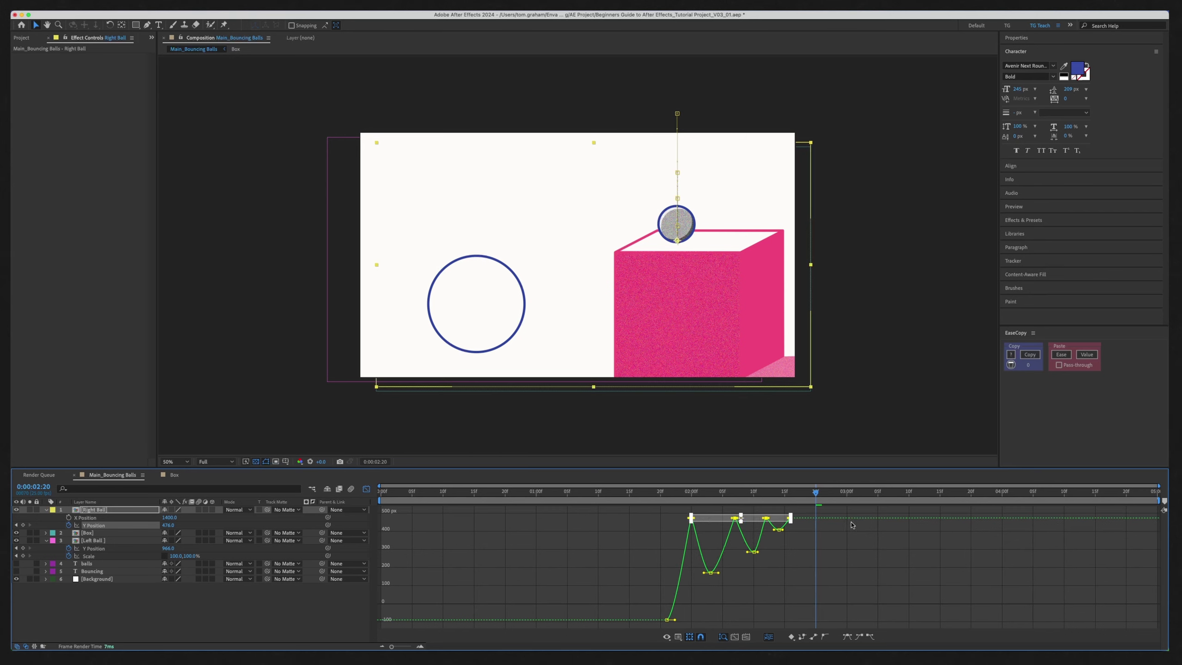
{"action": "left_click_drag", "start_coordinate": [854, 523], "coordinate": [622, 636]}
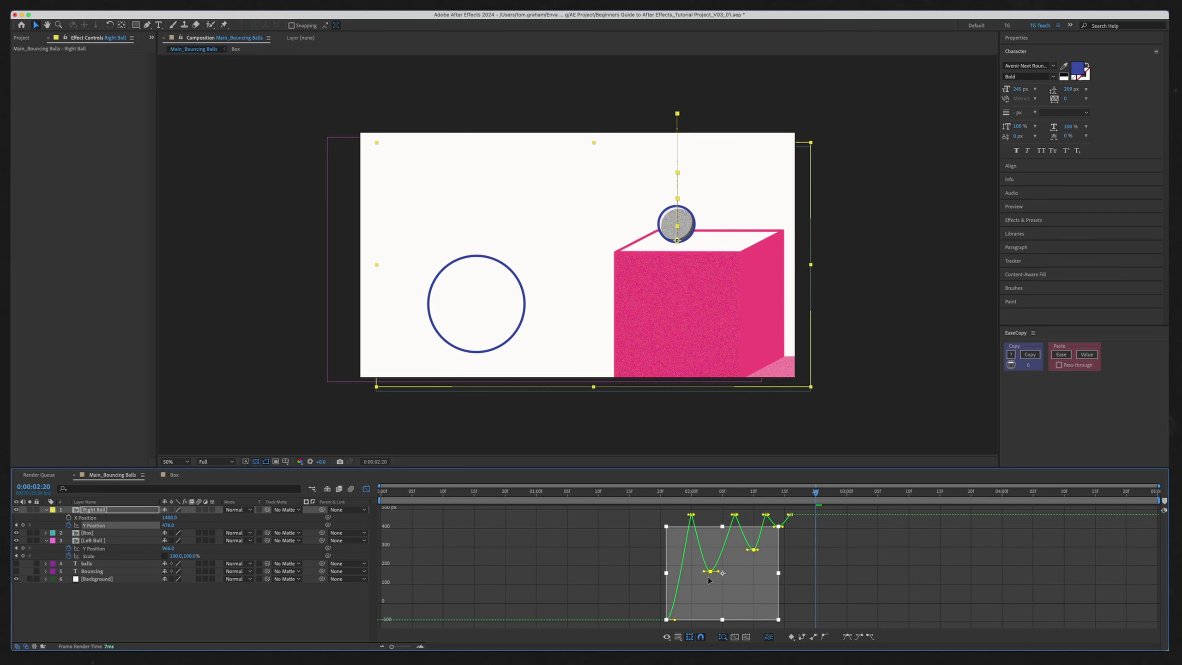
{"action": "left_click_drag", "start_coordinate": [700, 573], "coordinate": [789, 576]}
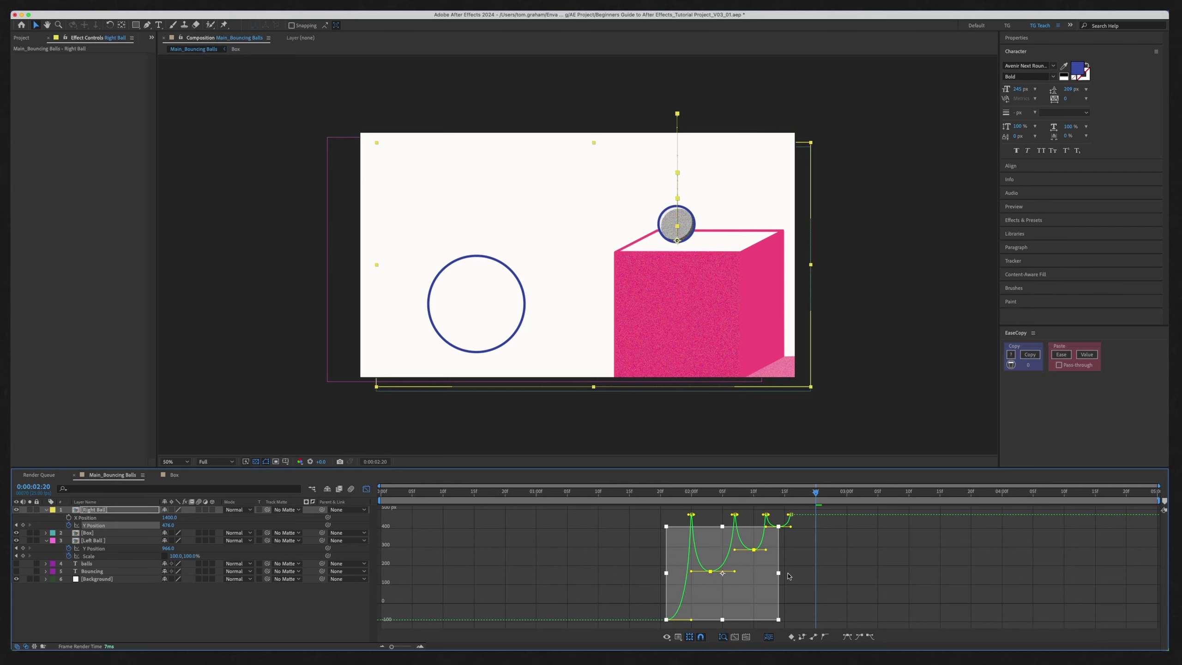
Step: Preview the Right Ball's eased bounce and return from the Graph Editor to the layer bar view
{"action": "left_click", "coordinate": [825, 574]}
{"action": "left_click", "coordinate": [632, 499]}
{"action": "key", "text": "space"}
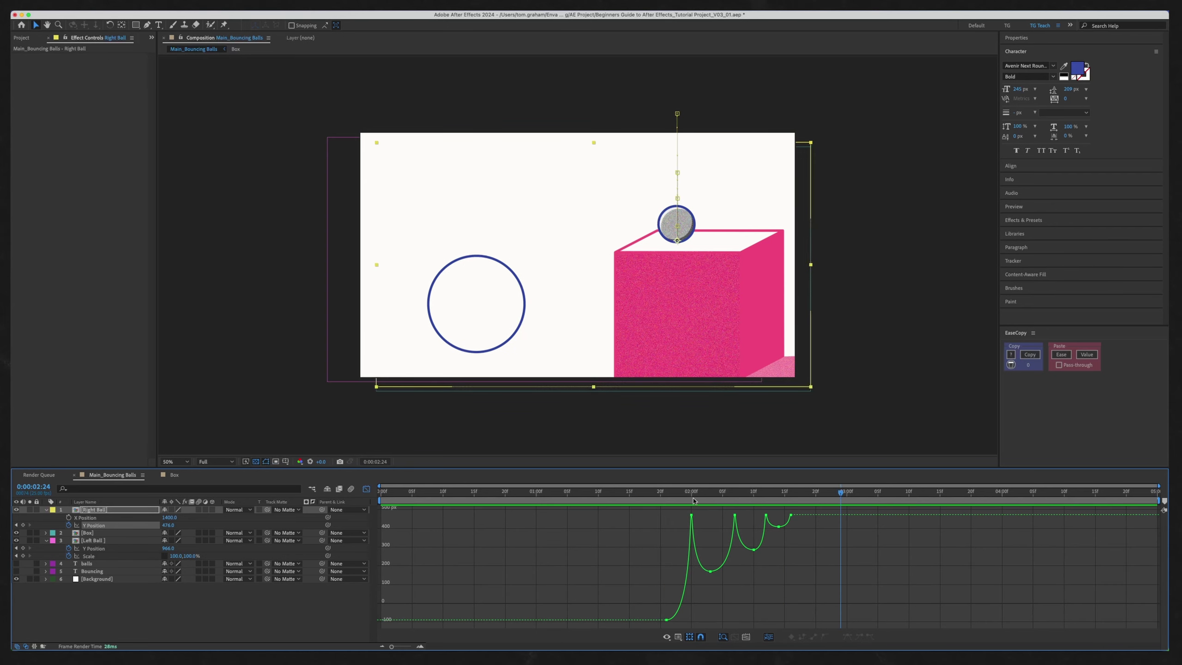
{"action": "key", "text": "space"}
{"action": "left_click", "coordinate": [363, 488]}
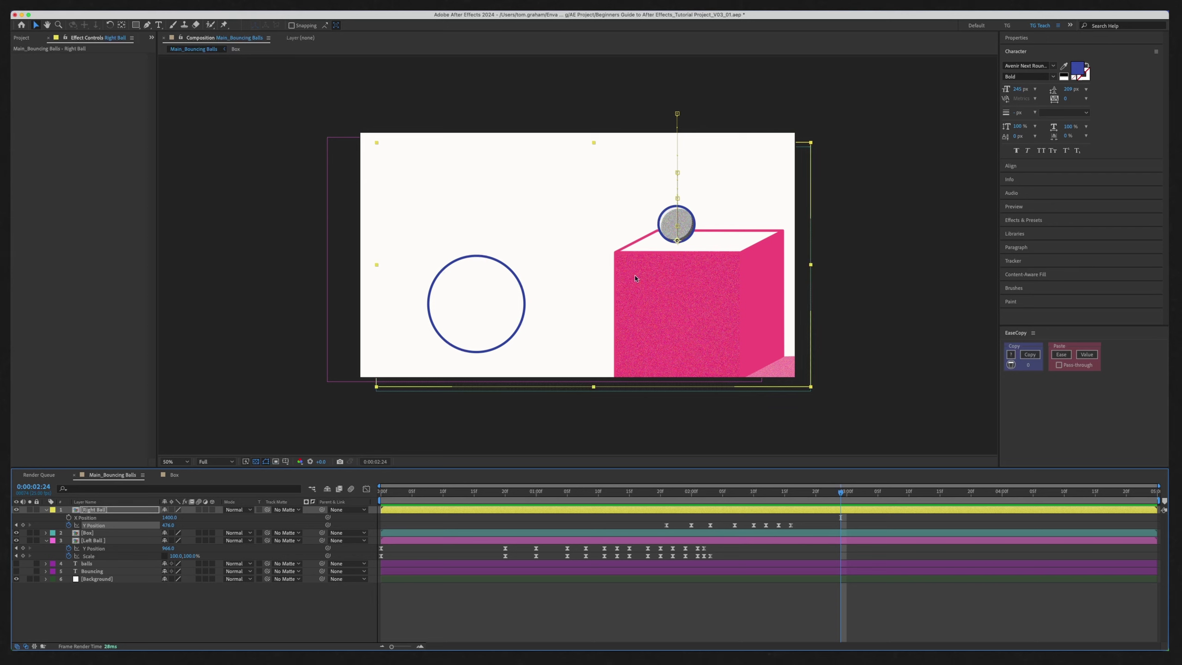
Step: Play the animation from the start, replay the Right Ball's drop, and scrub through its bounces to review both balls' motion
{"action": "left_click_drag", "start_coordinate": [451, 493], "coordinate": [378, 496]}
{"action": "key", "text": "space"}
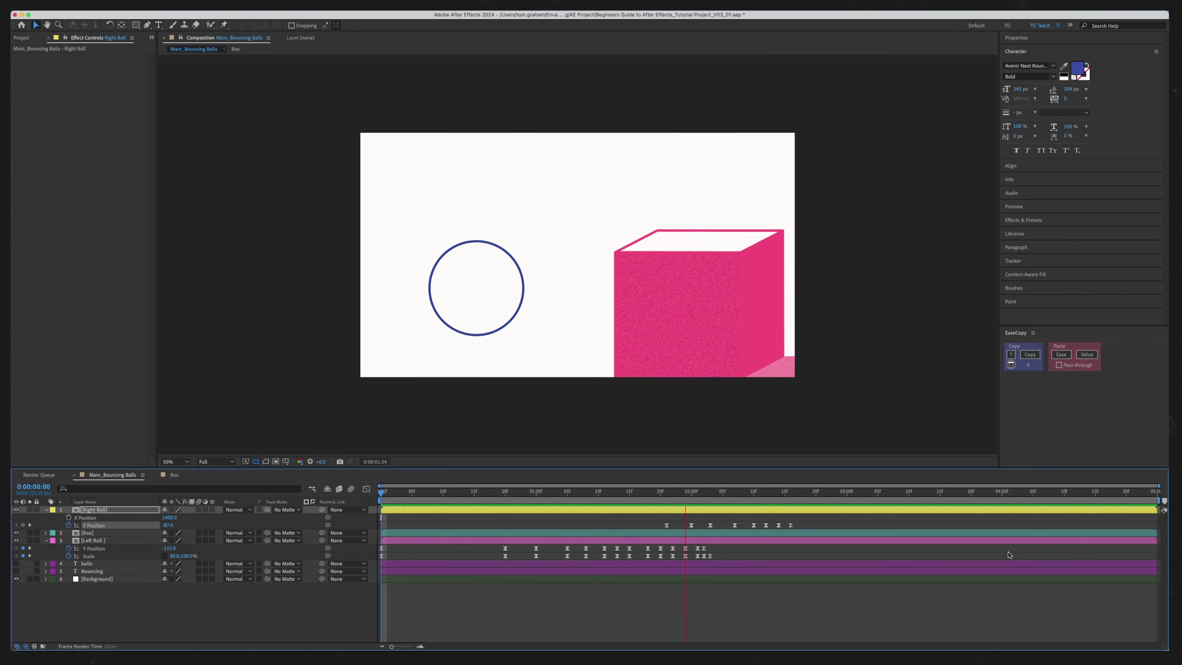
{"action": "key", "text": "space"}
{"action": "left_click", "coordinate": [667, 494]}
{"action": "key", "text": "space"}
{"action": "key", "text": "space"}
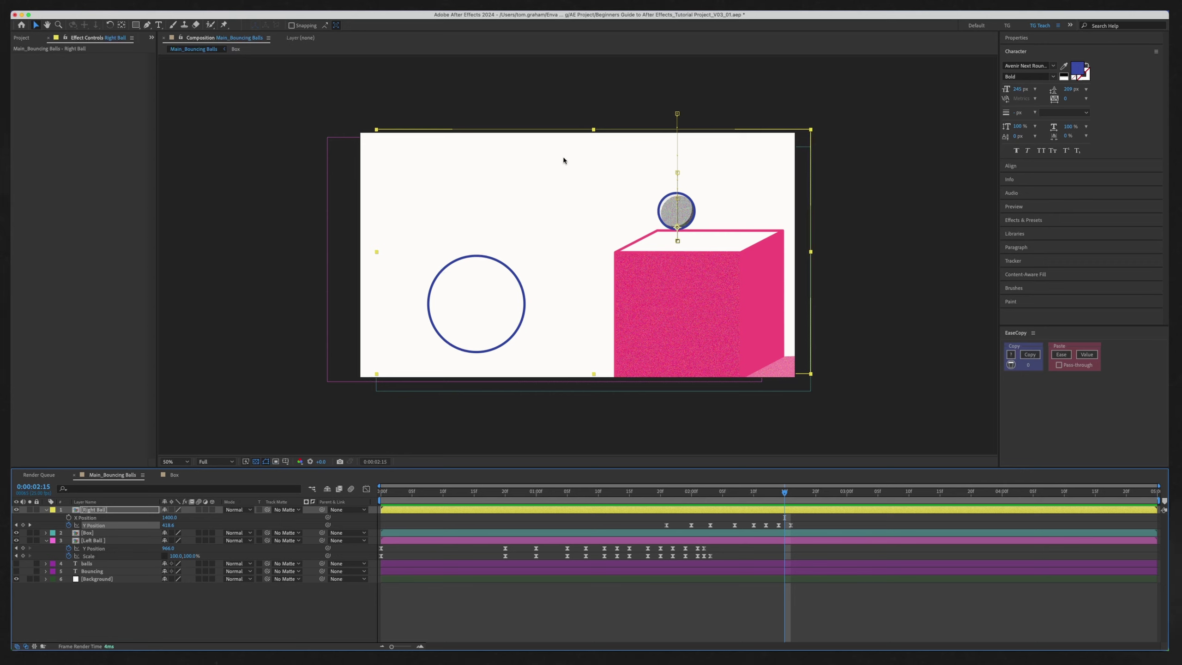
{"action": "left_click", "coordinate": [711, 493]}
{"action": "left_click_drag", "start_coordinate": [711, 496], "coordinate": [745, 508]}
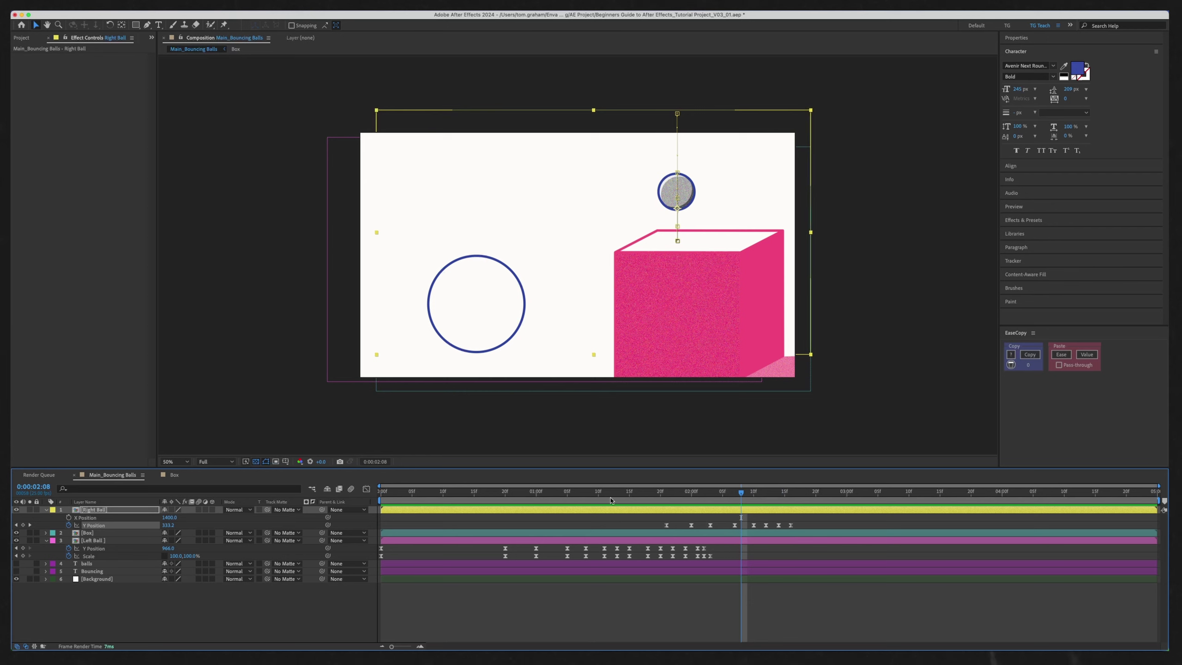
Step: Collapse the properties of all layers and reveal only the Left Ball's keyframes at 0:00:00:20
{"action": "key", "text": "ctrl+a"}
{"action": "key", "text": "u"}
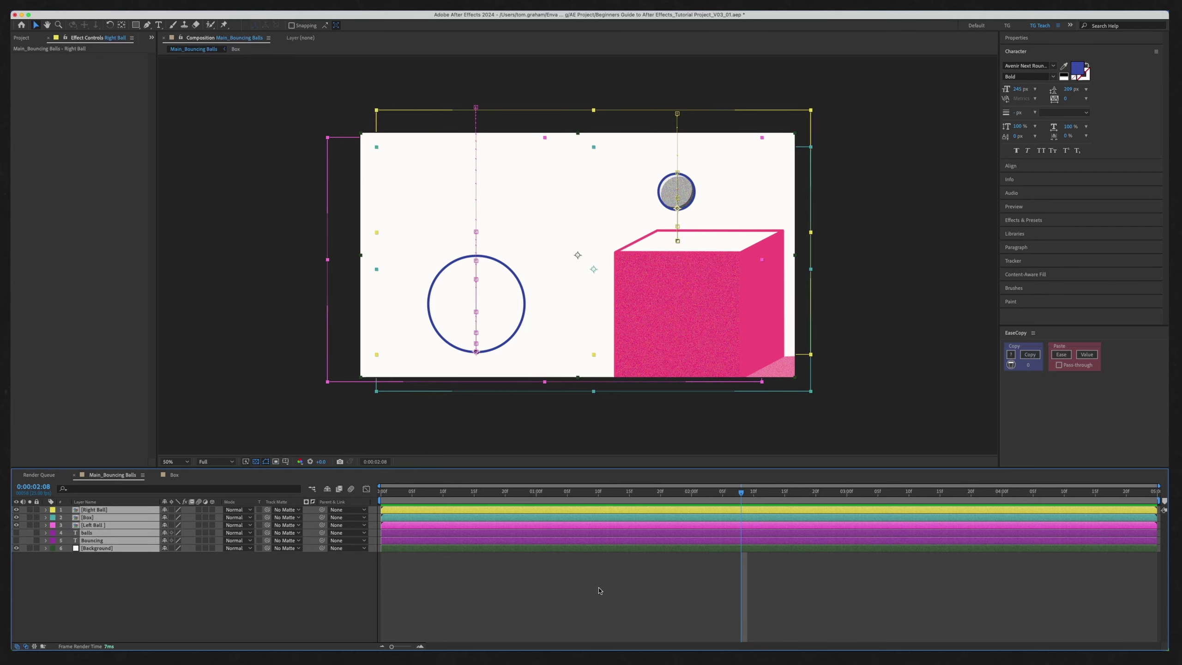
{"action": "left_click", "coordinate": [596, 586]}
{"action": "left_click", "coordinate": [105, 525]}
{"action": "left_click_drag", "start_coordinate": [534, 496], "coordinate": [507, 495]}
{"action": "key", "text": "u"}
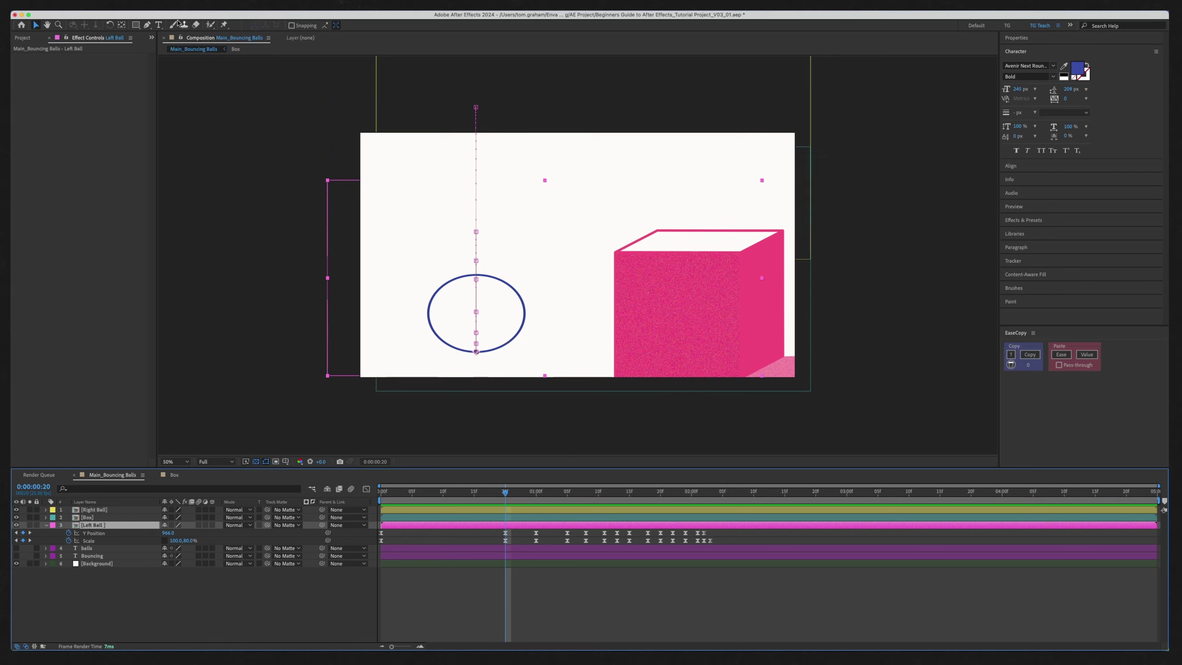
Step: Deselect all layers and set up the Ellipse tool with a solid fill sampled from the Left Ball's blue outline
{"action": "left_click", "coordinate": [160, 622]}
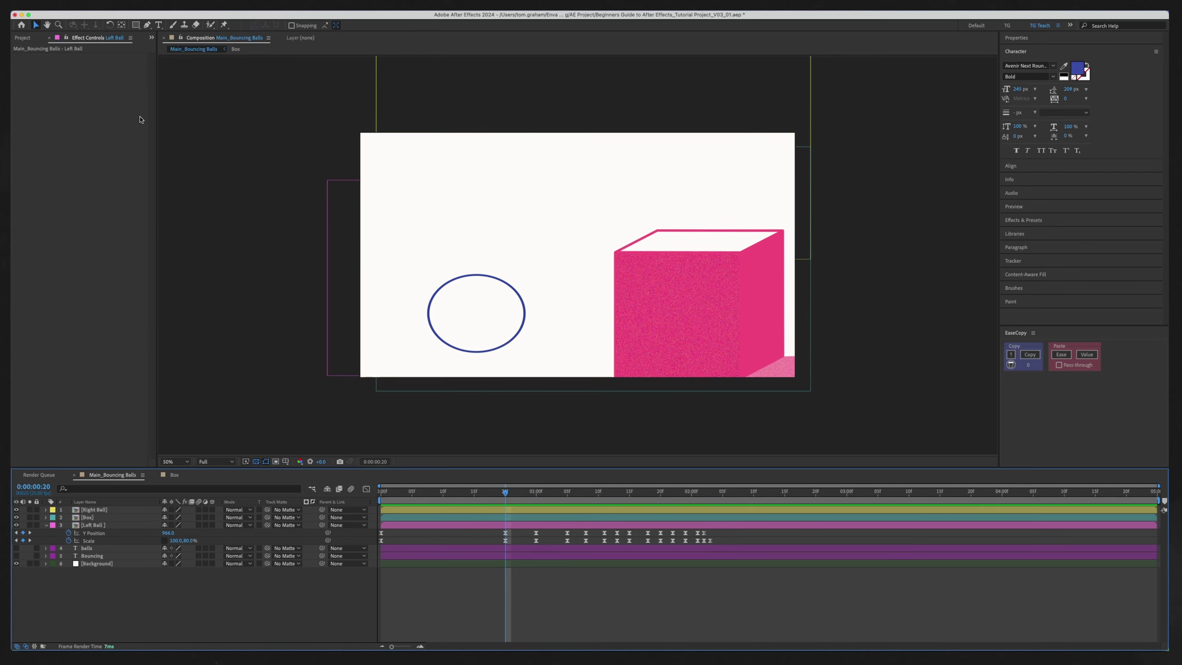
{"action": "left_click_drag", "start_coordinate": [136, 25], "coordinate": [157, 45]}
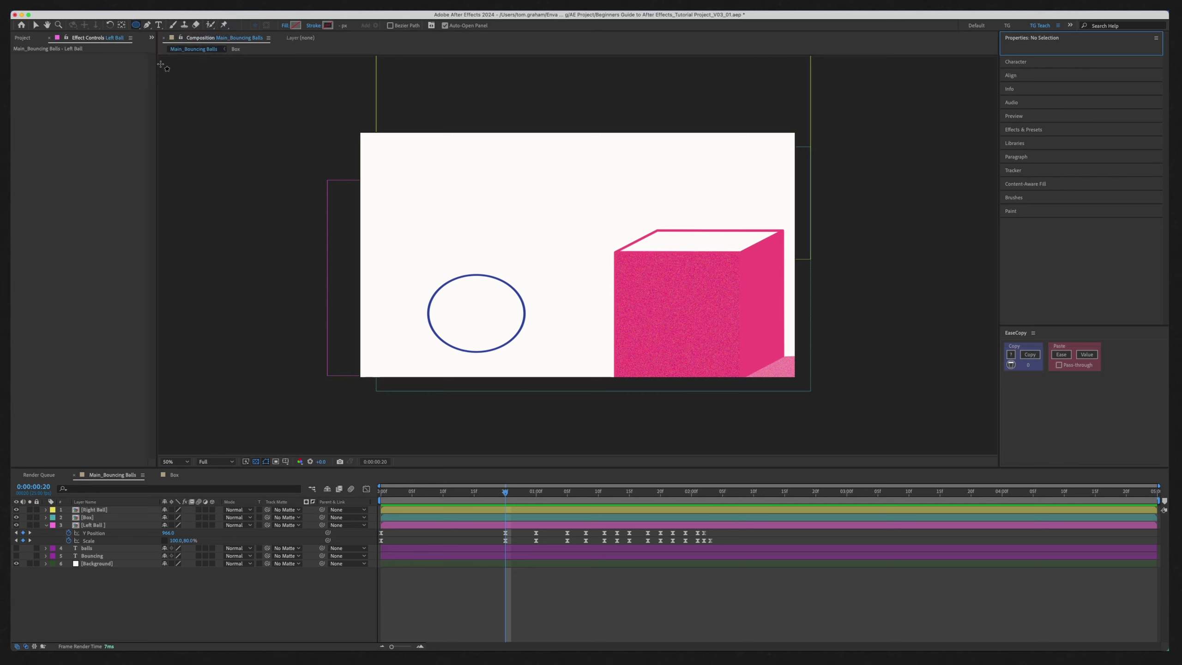
{"action": "left_click", "coordinate": [285, 25]}
{"action": "left_click", "coordinate": [427, 76]}
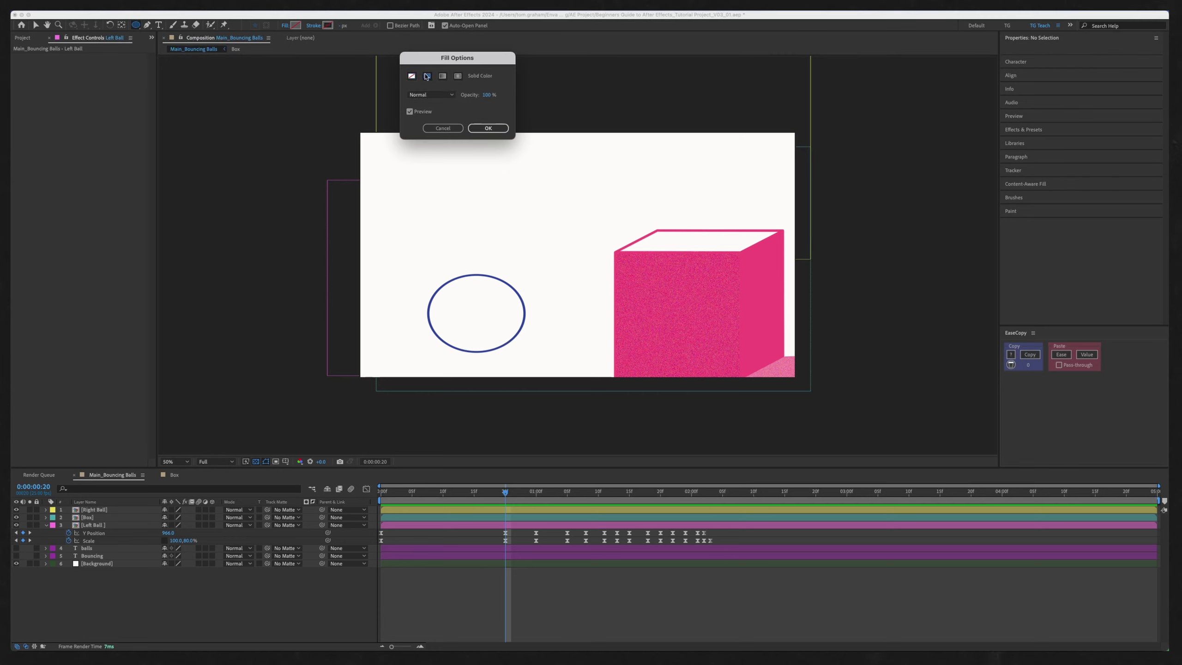
{"action": "left_click", "coordinate": [488, 129]}
{"action": "left_click", "coordinate": [296, 25]}
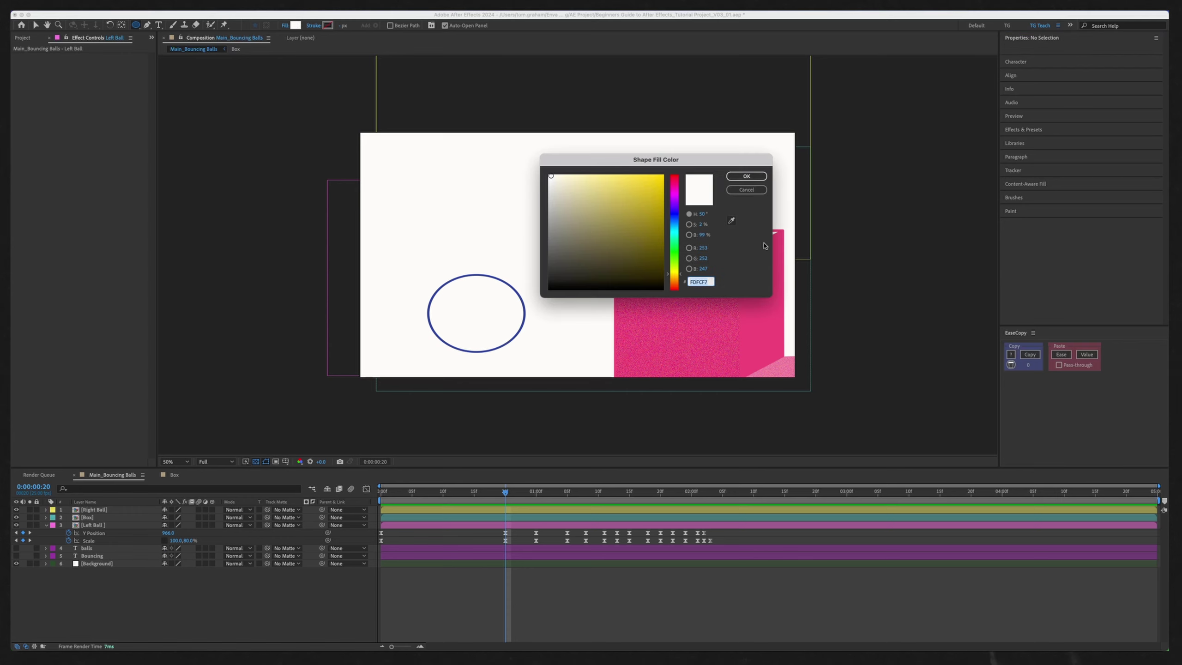
{"action": "left_click", "coordinate": [730, 219]}
{"action": "left_click", "coordinate": [505, 280]}
{"action": "left_click", "coordinate": [746, 176]}
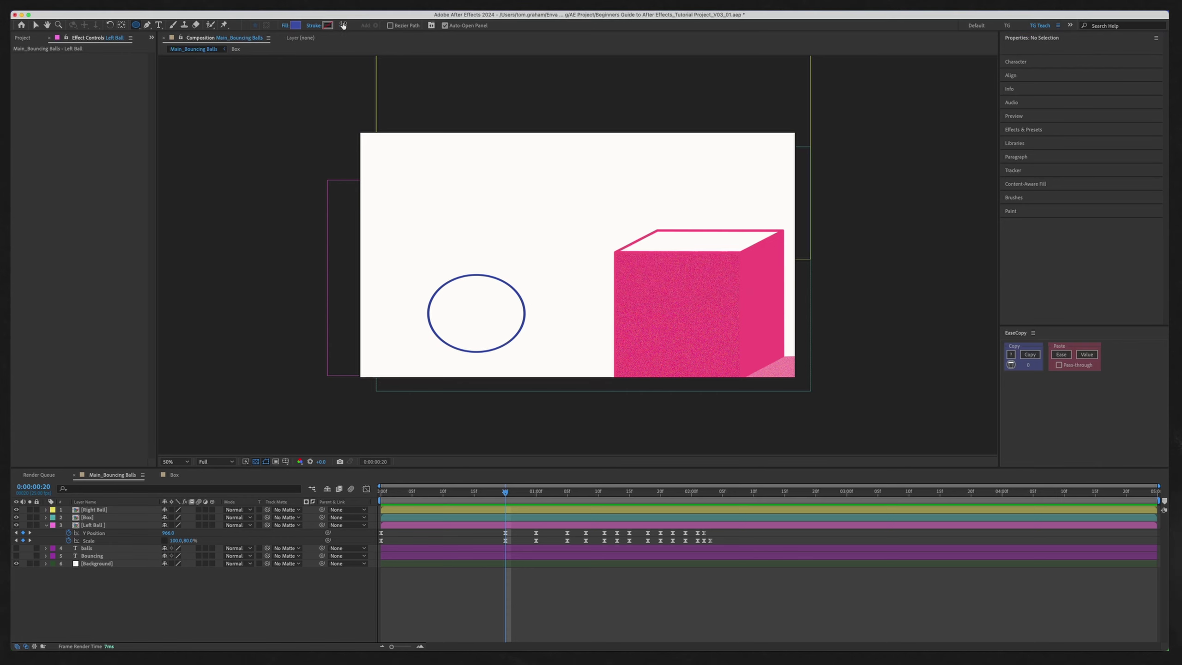
Step: Draw a thin filled ellipse about 428 px wide across the Left Ball and move it directly beneath the ball
{"action": "key", "text": "period"}
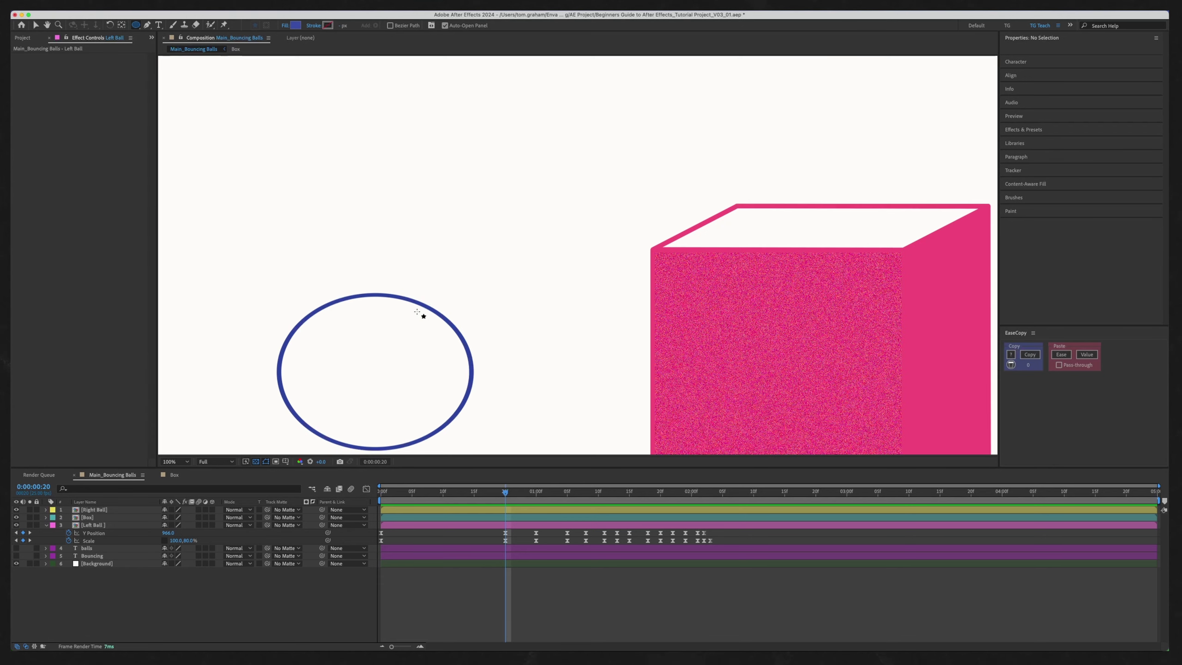
{"action": "key", "text": "h"}
{"action": "left_click_drag", "start_coordinate": [477, 219], "coordinate": [686, 68]}
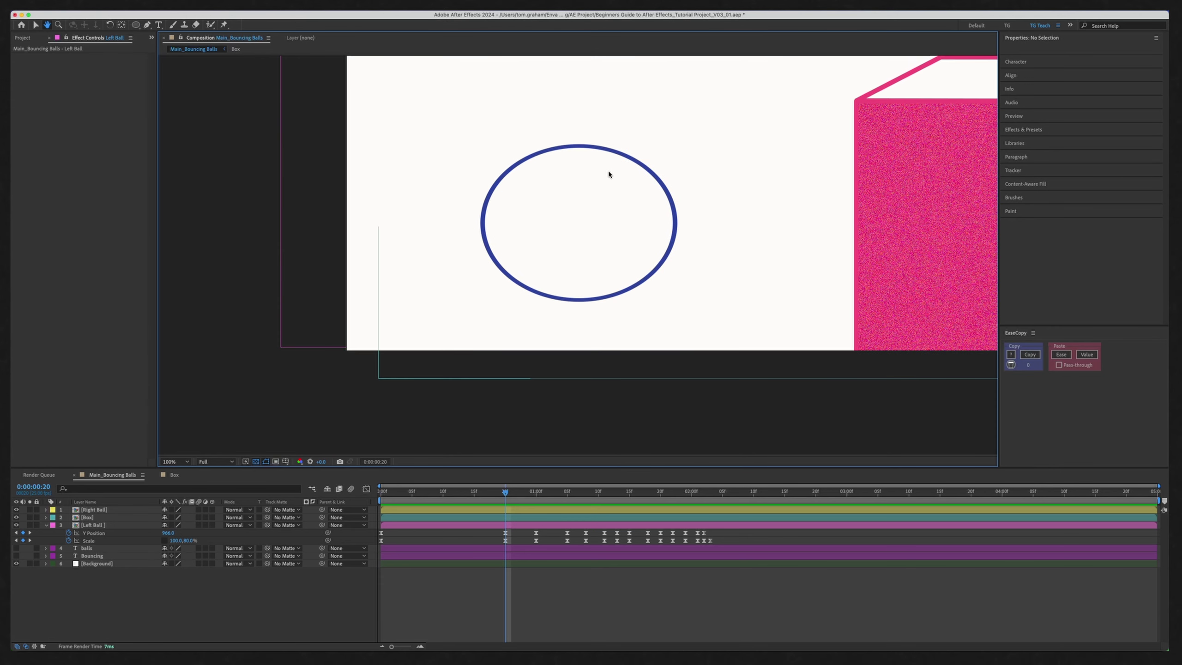
{"action": "left_click", "coordinate": [137, 26]}
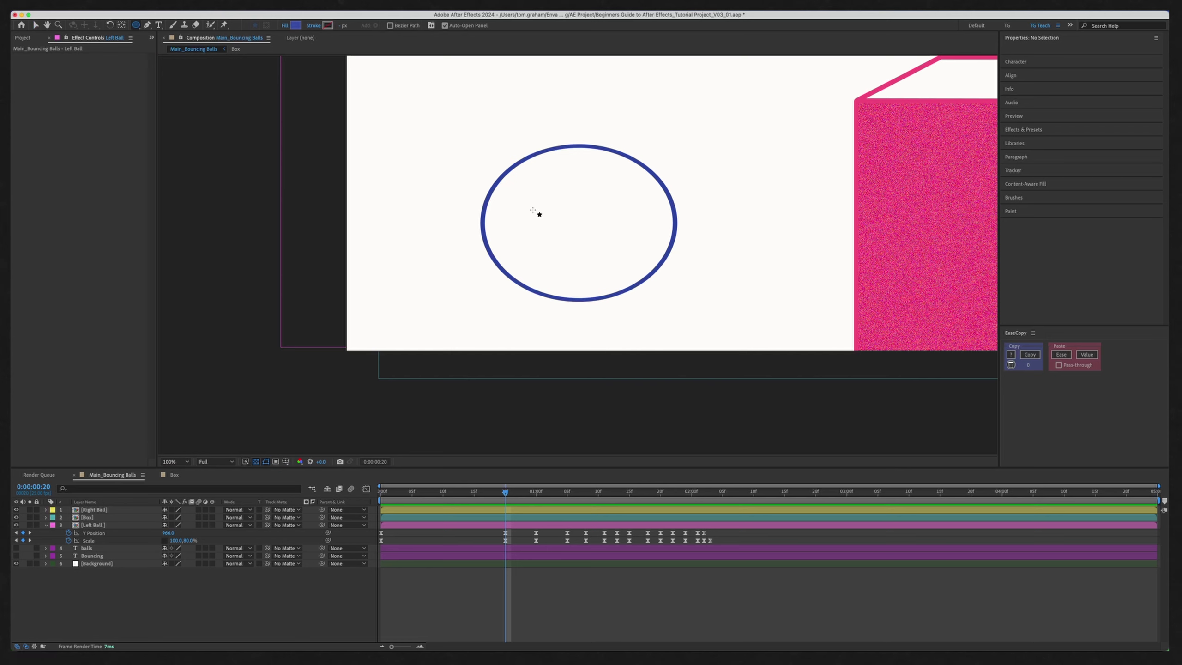
{"action": "left_click_drag", "start_coordinate": [482, 219], "coordinate": [678, 231]}
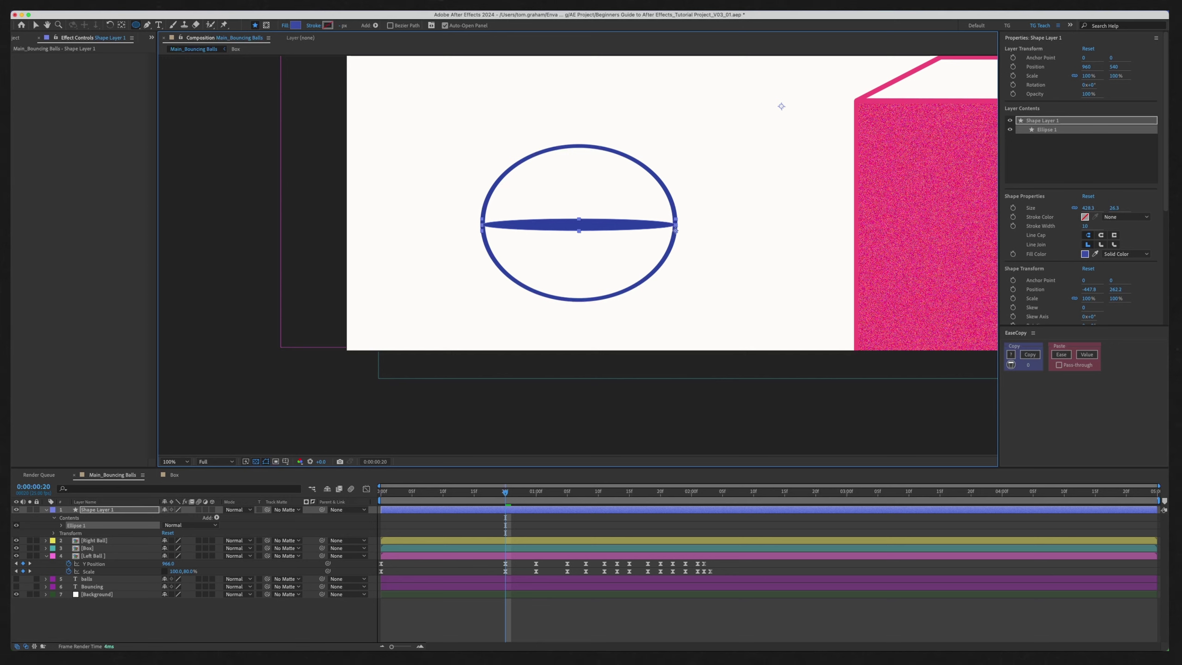
{"action": "left_click", "coordinate": [36, 25]}
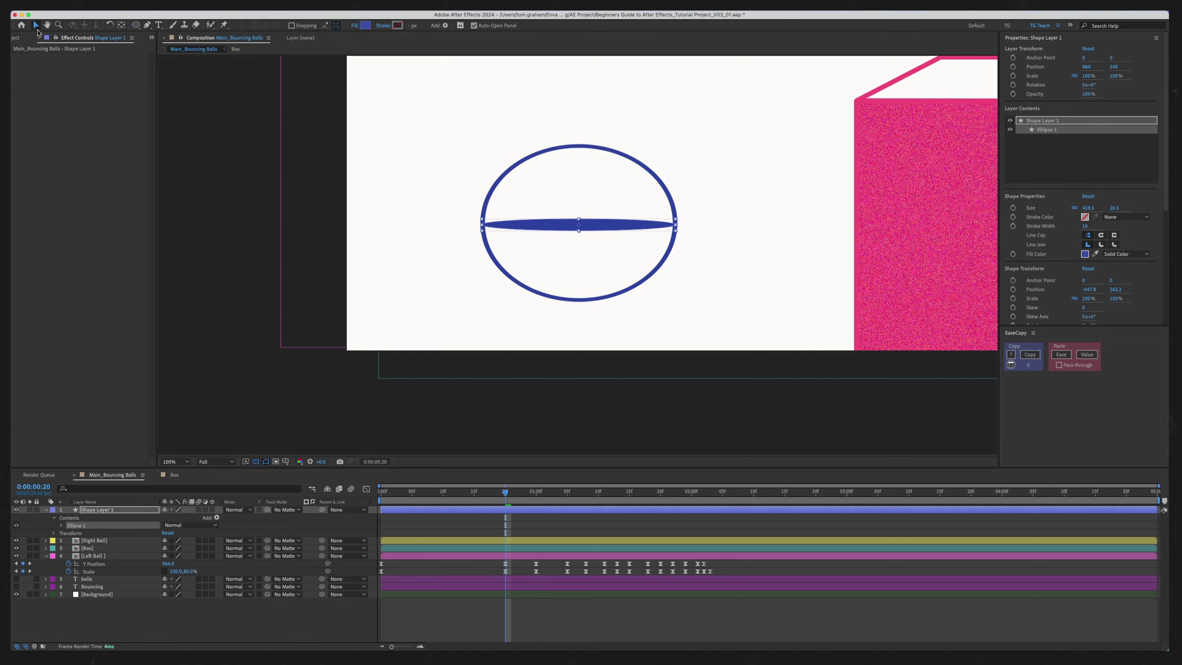
{"action": "left_click_drag", "start_coordinate": [597, 227], "coordinate": [599, 307]}
{"action": "left_click_drag", "start_coordinate": [602, 304], "coordinate": [605, 309]}
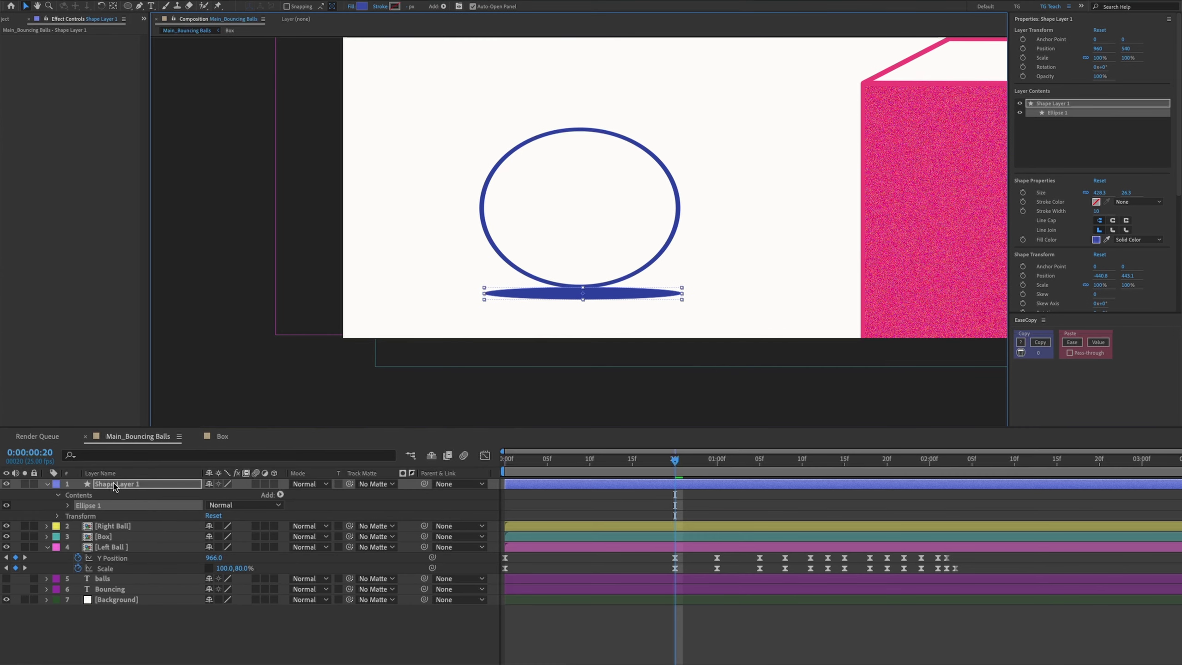
Step: Place the new shape layer below the Left Ball layer and rename it Left Shadow
{"action": "left_click_drag", "start_coordinate": [114, 487], "coordinate": [130, 583]}
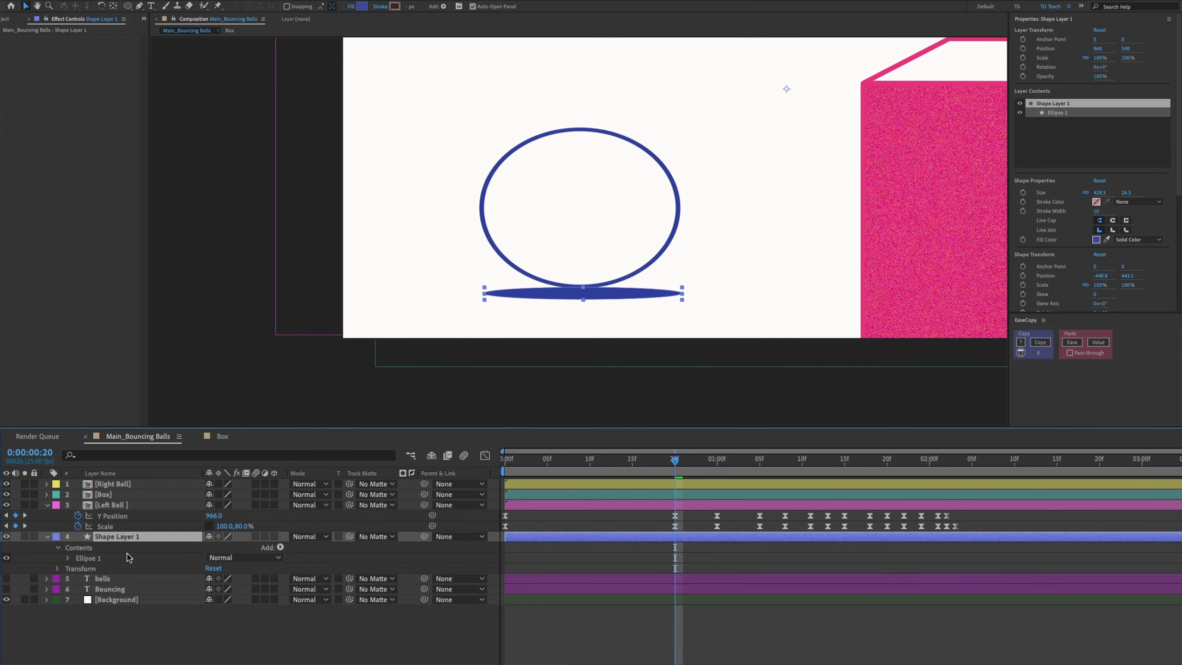
{"action": "key", "text": "Return"}
{"action": "type", "text": "Left Ball Shadow"}
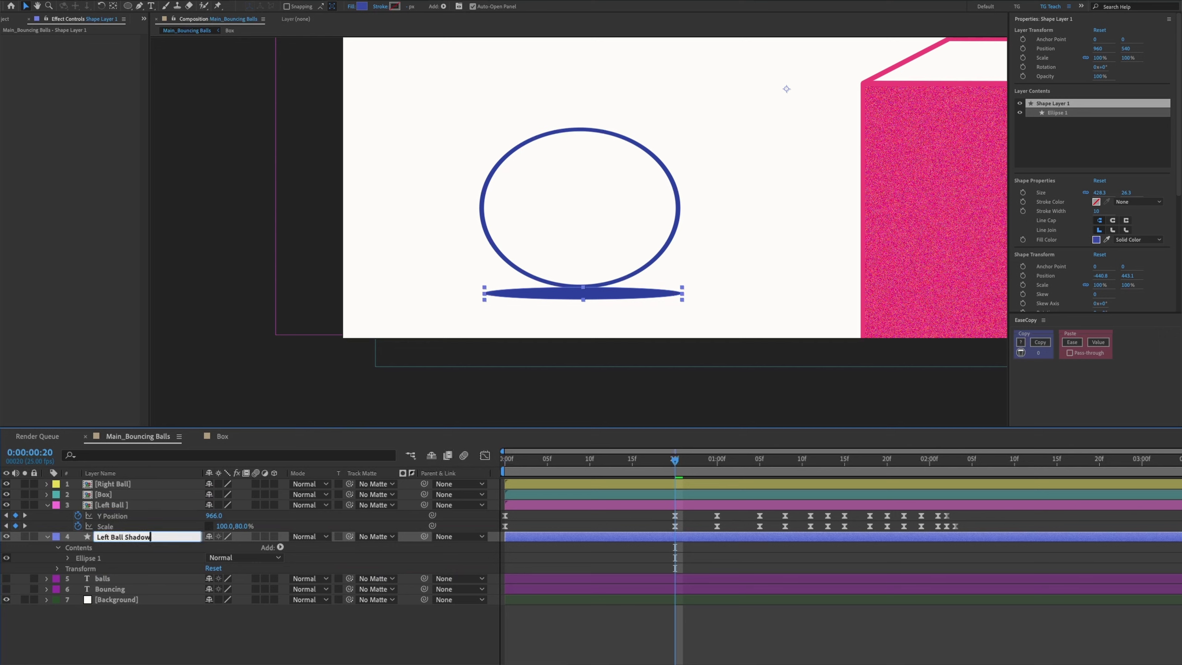
{"action": "type", "text": "Left"}
{"action": "key", "text": "Return"}
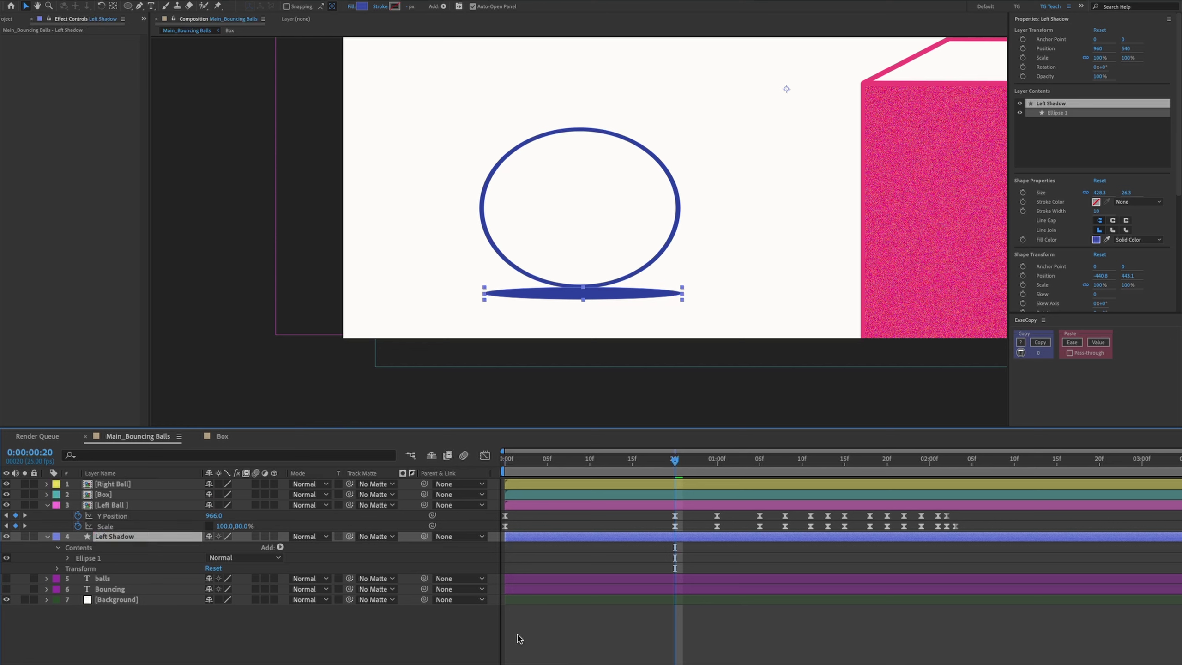
Step: Set the Left Shadow layer's opacity to 70%
{"action": "key", "text": "t"}
{"action": "left_click", "coordinate": [215, 547]}
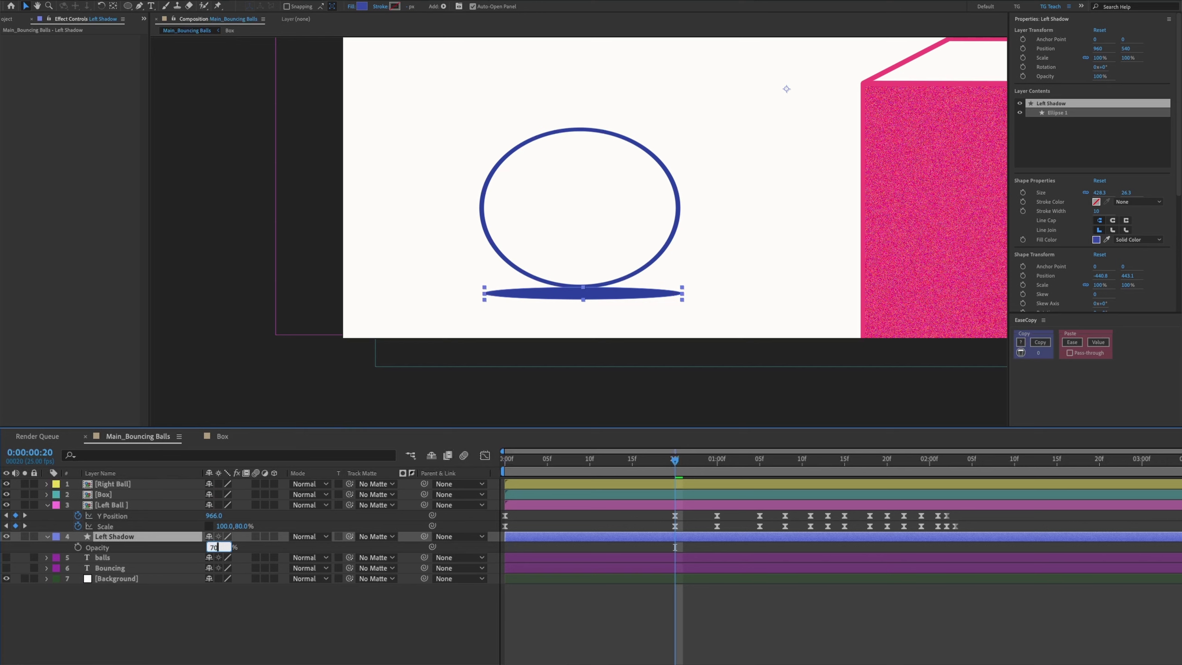
{"action": "key", "text": "Return"}
{"action": "left_click", "coordinate": [203, 592]}
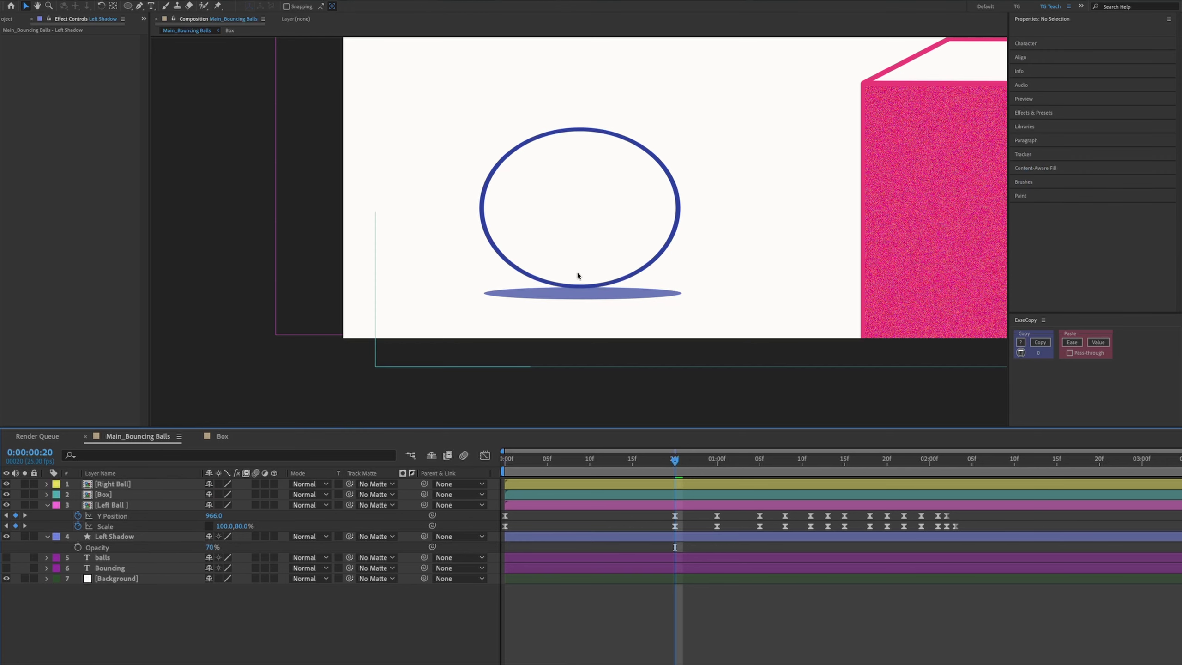
{"action": "key", "text": "comma"}
{"action": "left_click", "coordinate": [232, 428]}
{"action": "left_click", "coordinate": [229, 431]}
{"action": "key", "text": "comma"}
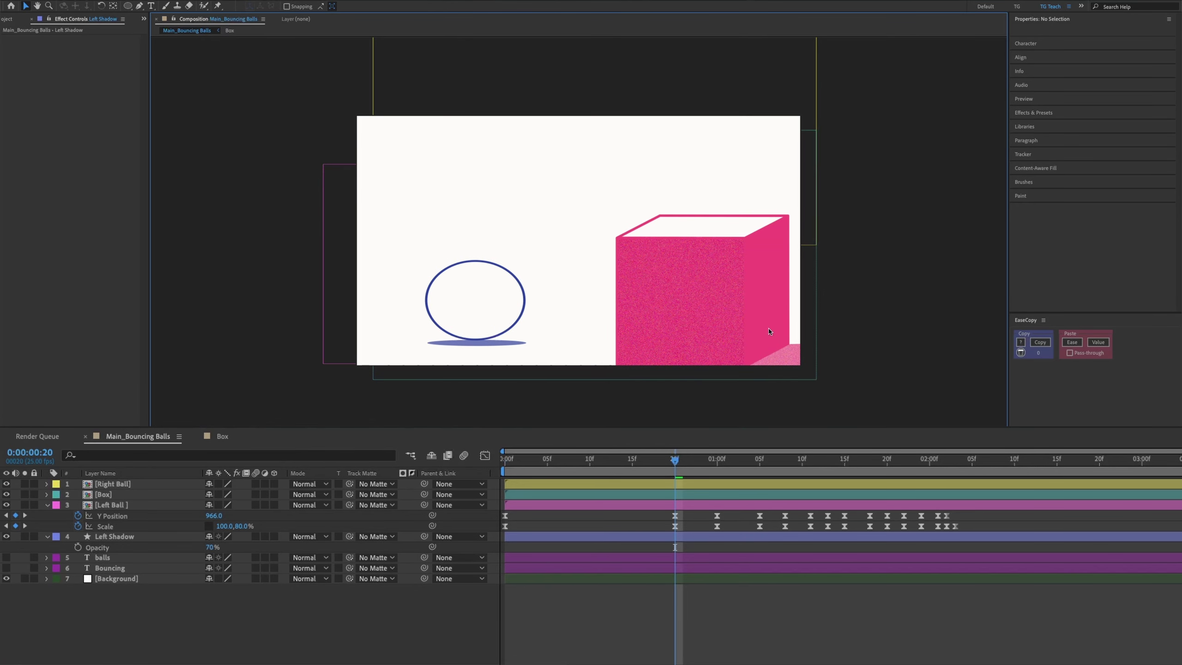
Step: Preview the bounce with the shadow, then shift the Left Shadow sideways to X position 1008
{"action": "key", "text": "space"}
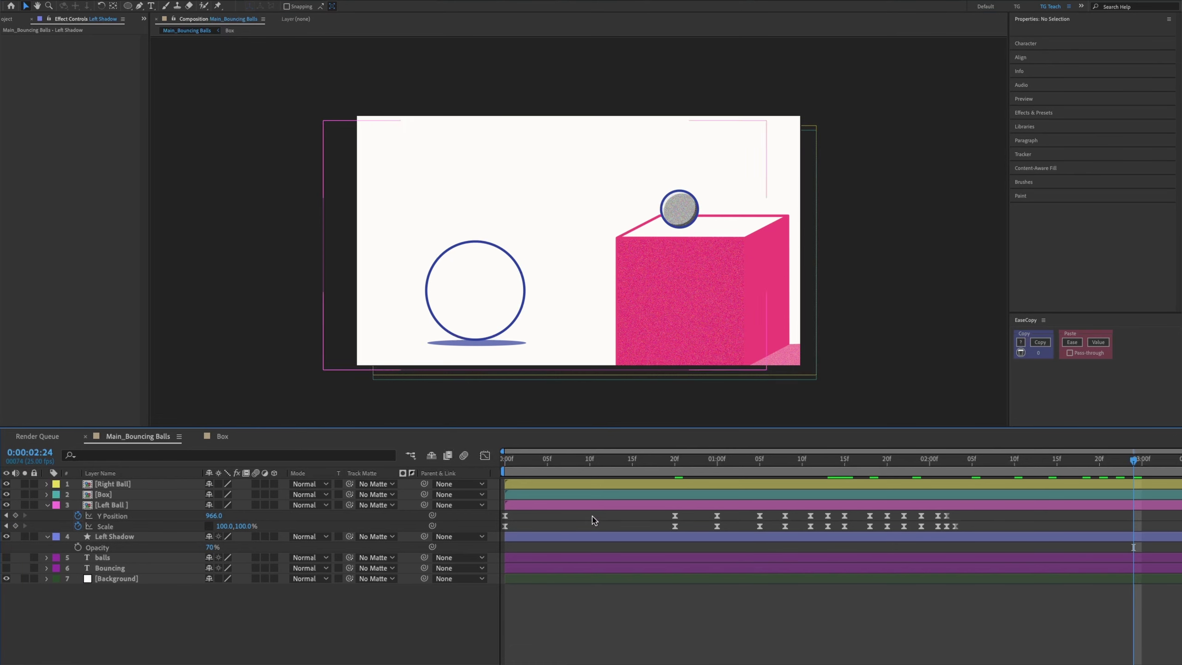
{"action": "left_click", "coordinate": [159, 549]}
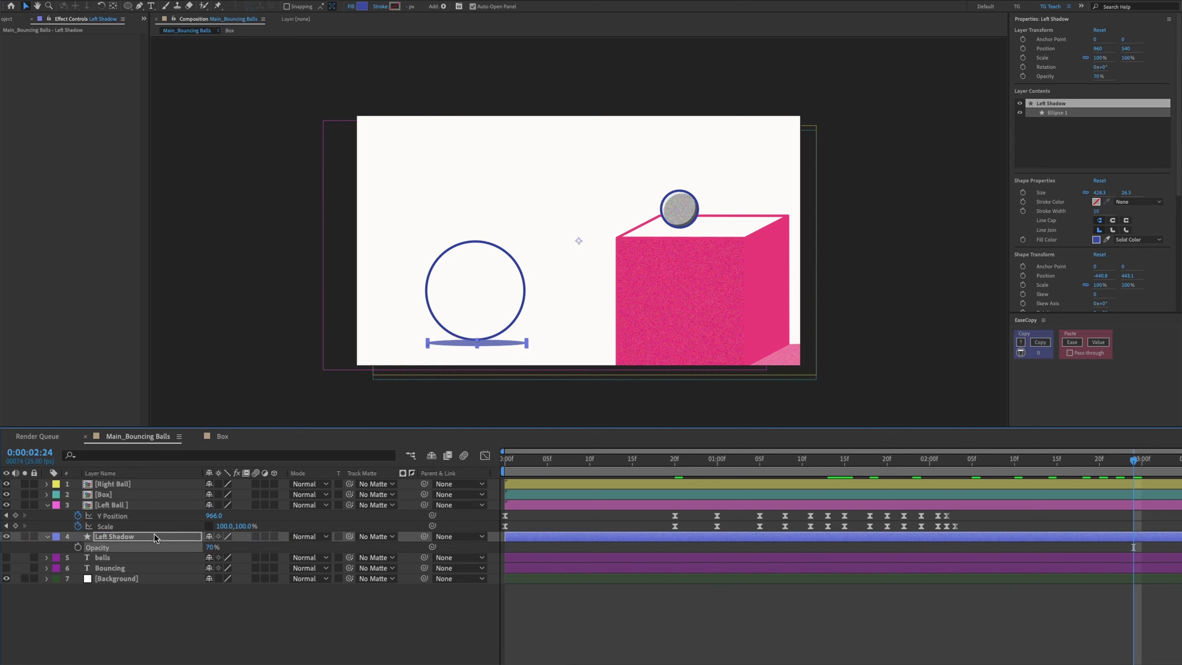
{"action": "key", "text": "p"}
{"action": "left_click_drag", "start_coordinate": [219, 548], "coordinate": [247, 547]}
{"action": "left_click", "coordinate": [731, 648]}
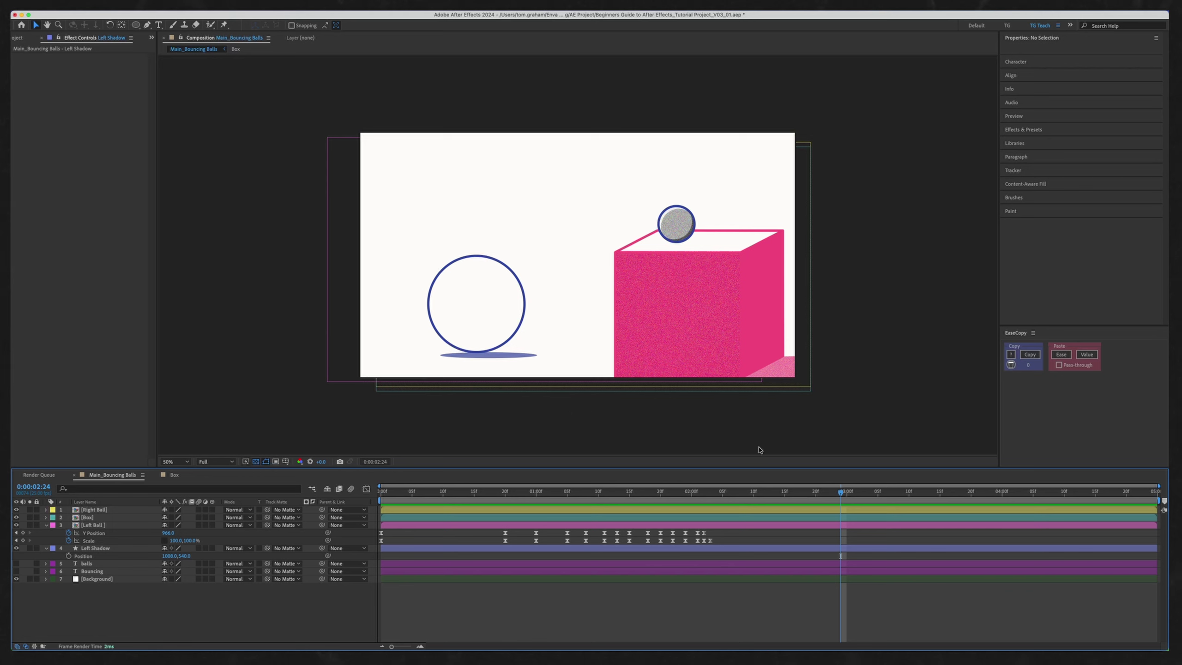
Step: Collapse all layer properties and pre-compose the Left Shadow layer into a composition named Left Shadow
{"action": "key", "text": "super+a"}
{"action": "key", "text": "u"}
{"action": "left_click", "coordinate": [146, 627]}
{"action": "left_click", "coordinate": [113, 534]}
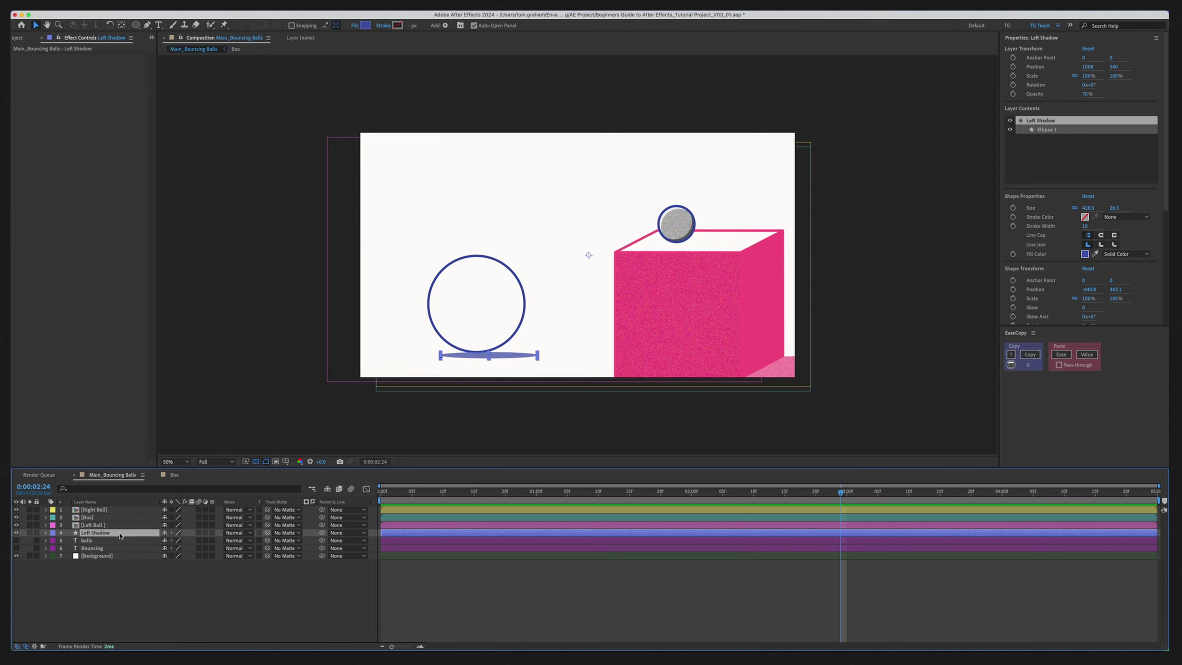
{"action": "right_click", "coordinate": [119, 536]}
{"action": "left_click", "coordinate": [158, 588]}
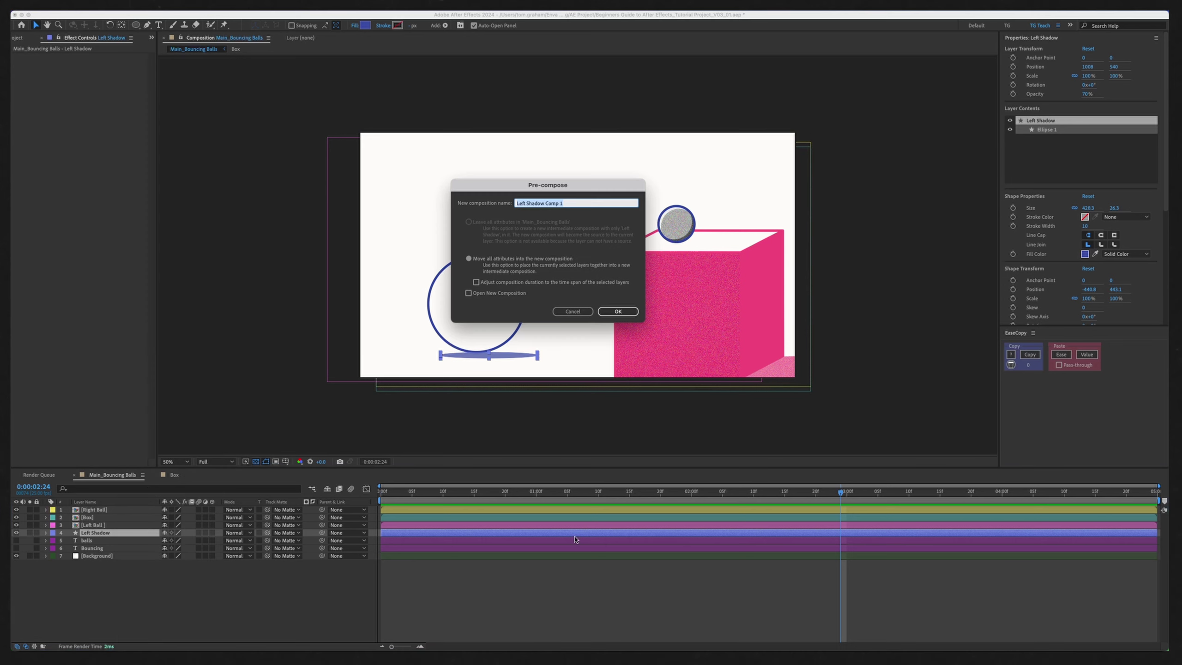
{"action": "left_click", "coordinate": [562, 204]}
{"action": "key", "text": "Return"}
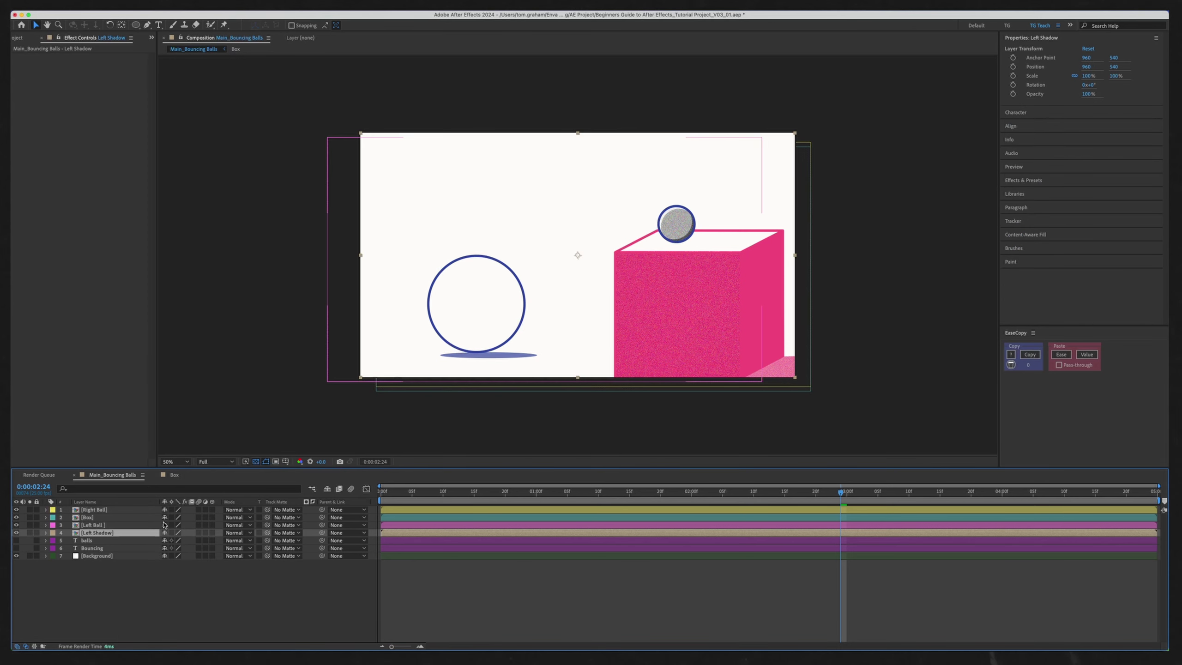
Step: Open the Left Shadow composition and apply the Noise effect to its shadow ellipse
{"action": "double_click", "coordinate": [577, 255]}
{"action": "key", "text": "period"}
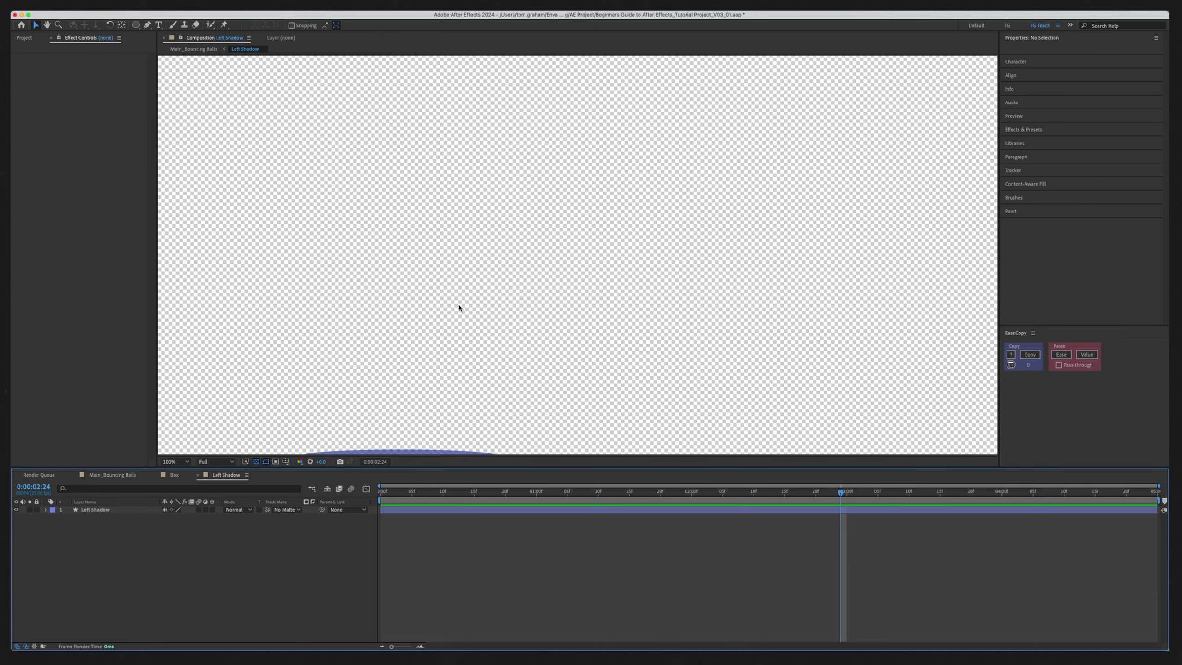
{"action": "scroll", "coordinate": [540, 260], "scroll_direction": "down", "scroll_amount": 10}
{"action": "scroll", "coordinate": [540, 260], "scroll_direction": "left", "scroll_amount": 10}
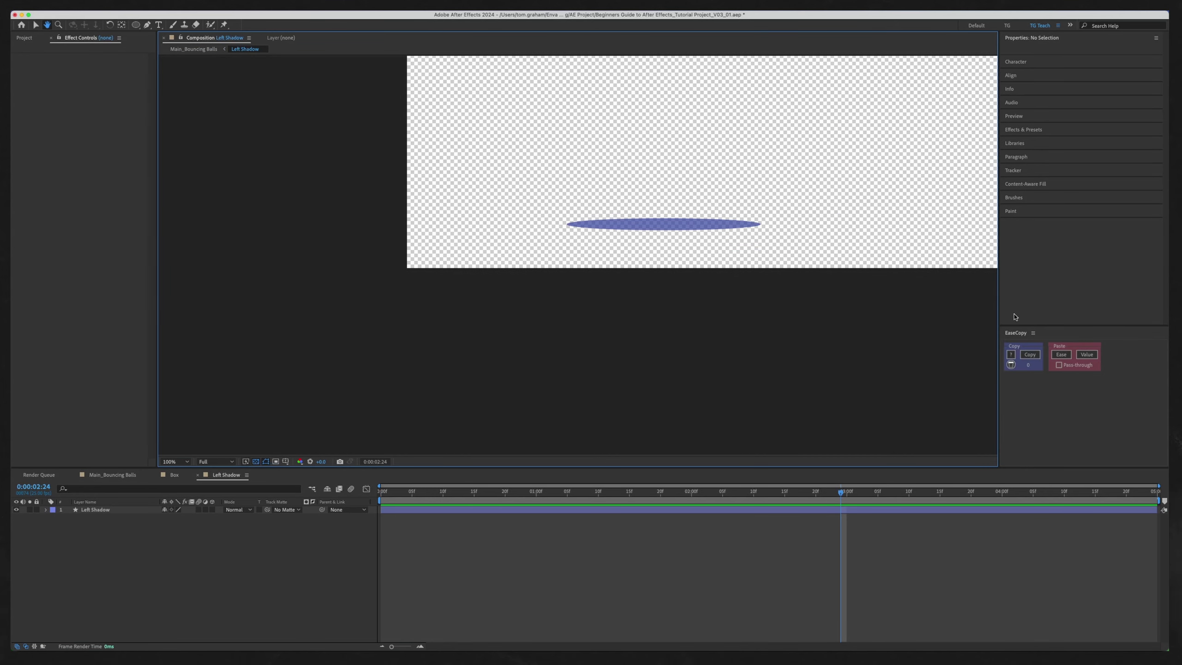
{"action": "left_click", "coordinate": [1042, 127]}
{"action": "left_click", "coordinate": [1048, 131]}
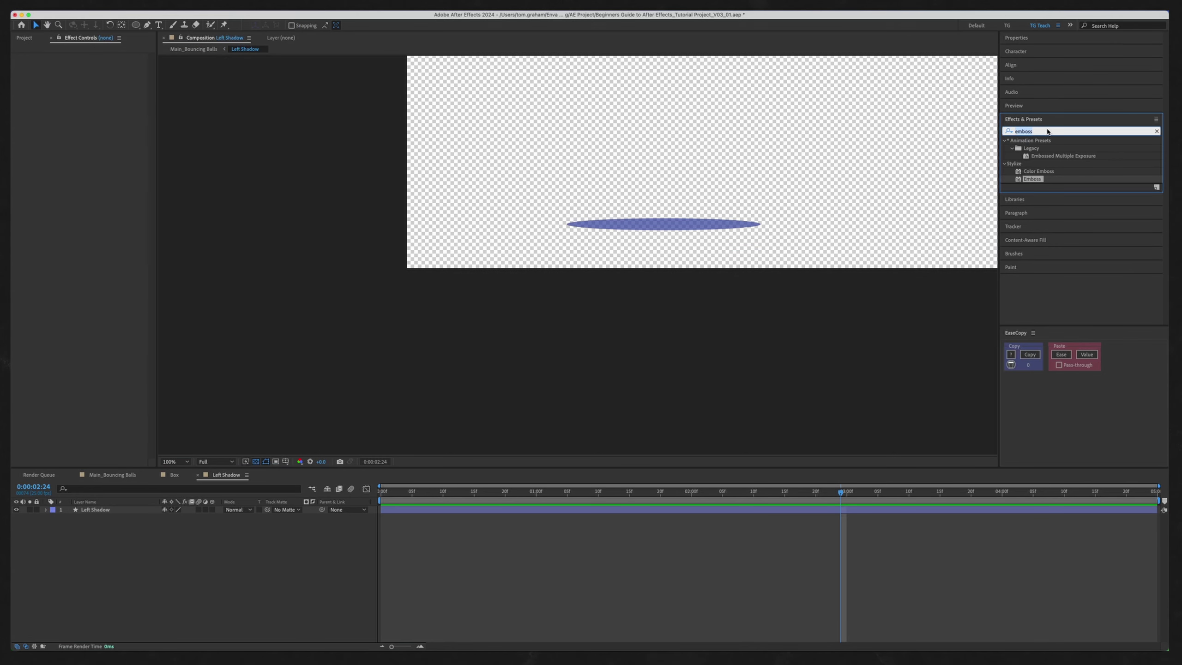
{"action": "type", "text": "noise"}
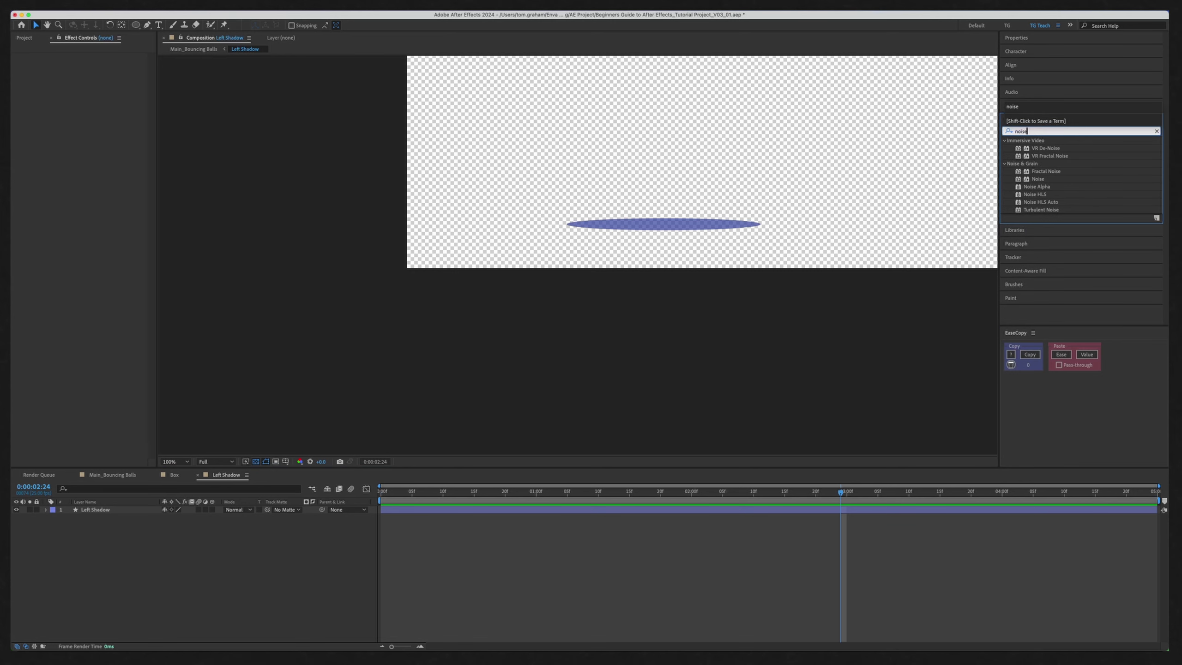
{"action": "left_click_drag", "start_coordinate": [1040, 182], "coordinate": [644, 228]}
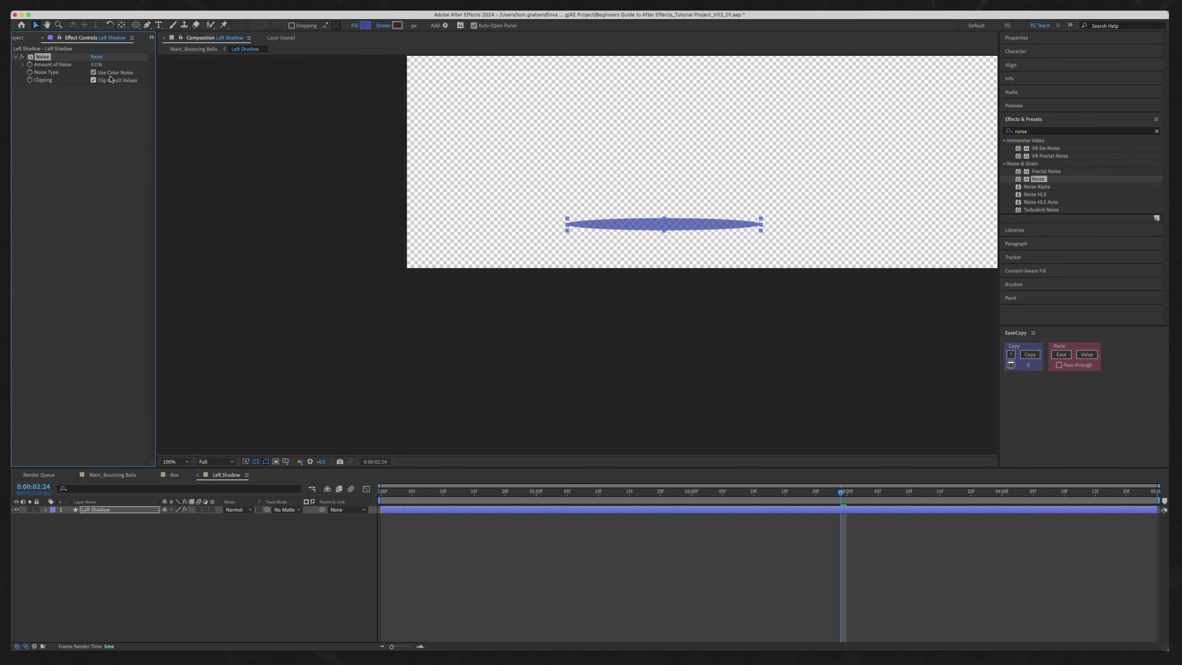
Step: Set the shadow's Amount of Noise to 50% and return to the Main_Bouncing Balls composition
{"action": "left_click", "coordinate": [97, 65]}
{"action": "type", "text": "50"}
{"action": "key", "text": "Return"}
{"action": "left_click", "coordinate": [520, 307]}
{"action": "key", "text": "Tab"}
{"action": "left_click", "coordinate": [459, 308]}
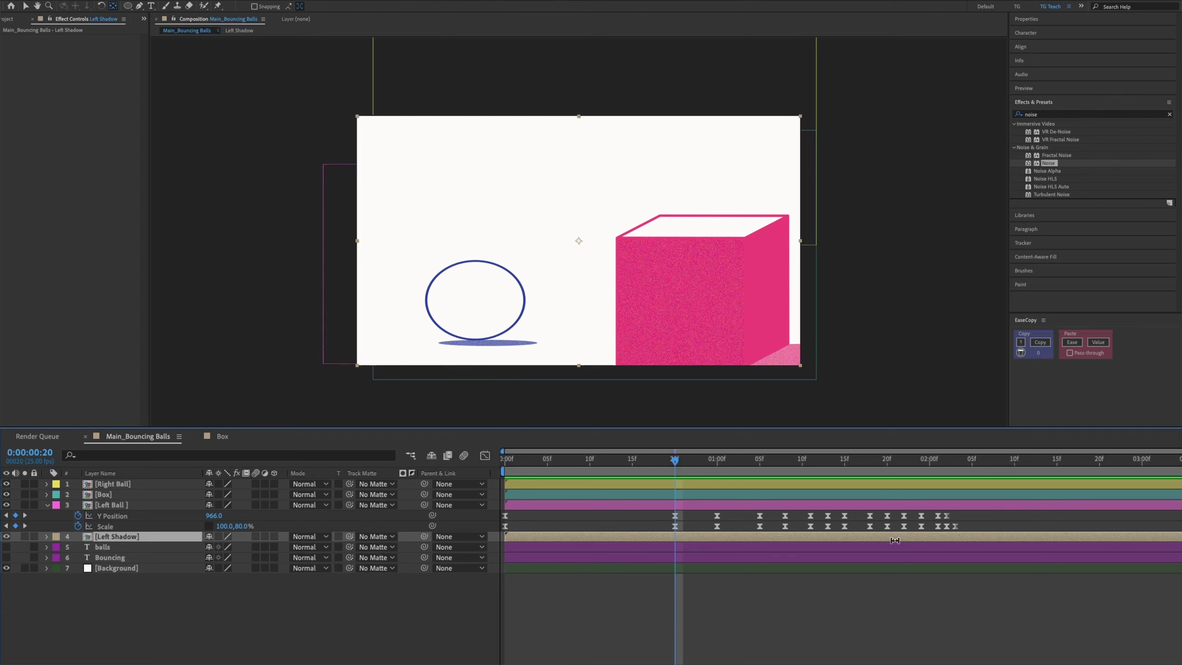
Step: Move the Left Shadow's anchor point to the centre of the shadow ellipse and set a 100% Scale keyframe at 0:00:00:20
{"action": "key", "text": "s"}
{"action": "left_click", "coordinate": [78, 548]}
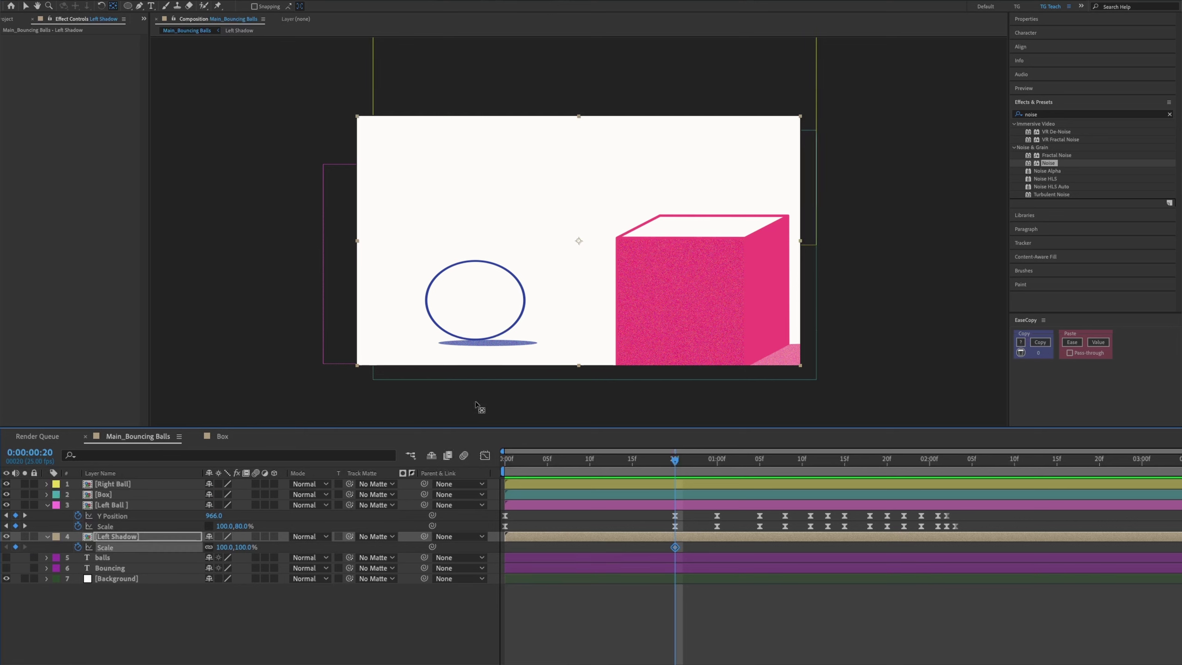
{"action": "key", "text": "ctrl+z"}
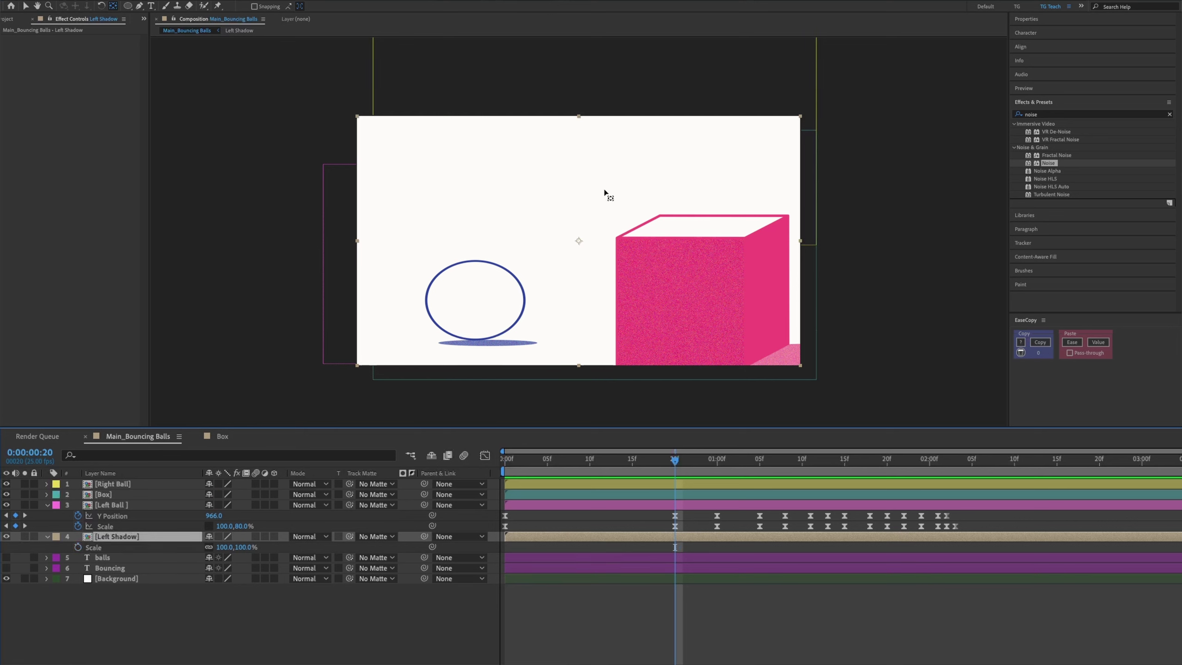
{"action": "left_click_drag", "start_coordinate": [581, 242], "coordinate": [484, 344]}
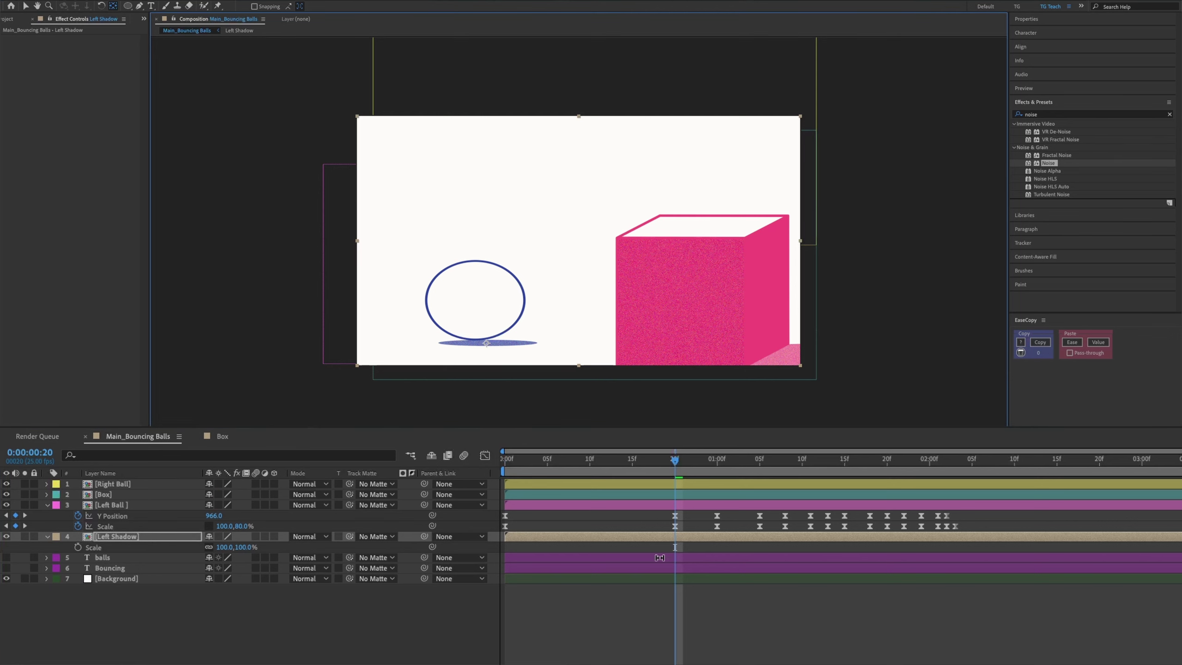
{"action": "left_click", "coordinate": [78, 546]}
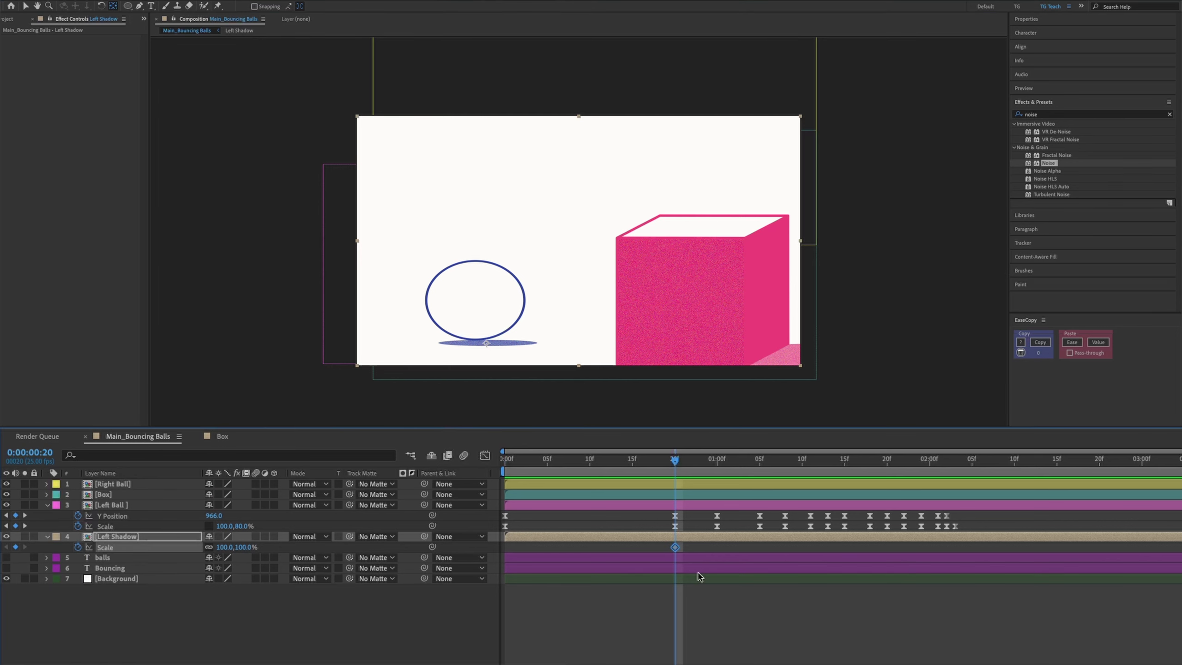
Step: Paste the Left Shadow's 100% Scale keyframe at each of the Left Ball's remaining landing frames, up to 0:00:02:02
{"action": "left_click_drag", "start_coordinate": [720, 460], "coordinate": [946, 469]}
{"action": "key", "text": "super+v"}
{"action": "key", "text": "super+v"}
{"action": "key", "text": "super+v"}
{"action": "key", "text": "super+v"}
{"action": "key", "text": "super+v"}
{"action": "key", "text": "super+v"}
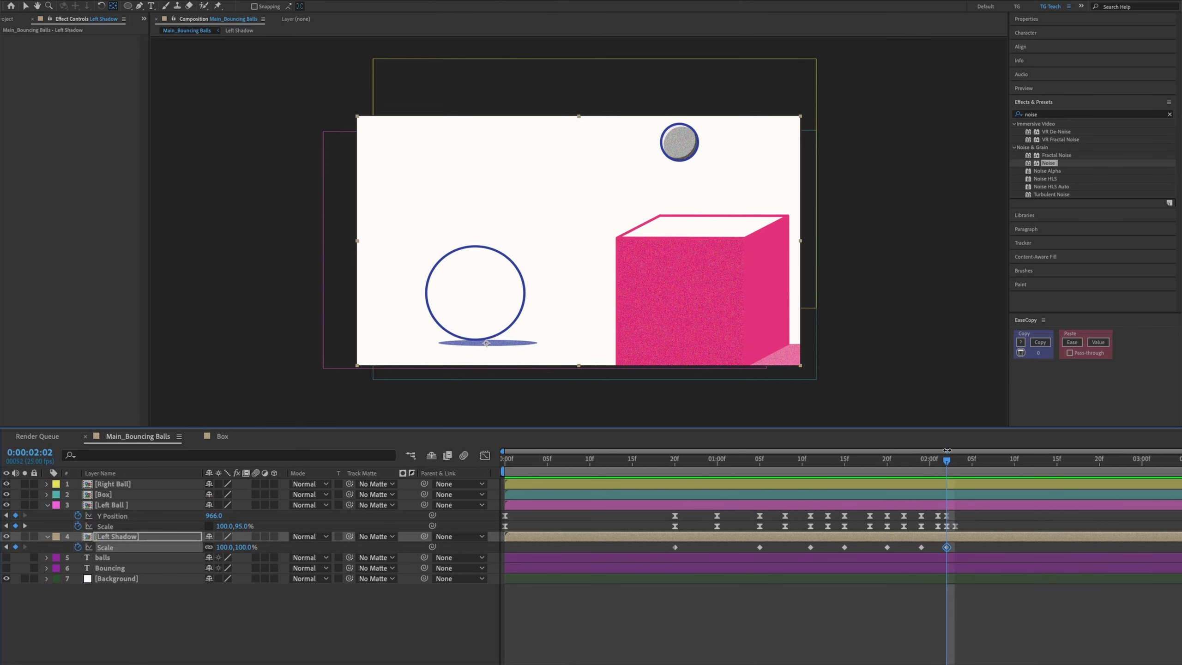
Step: Set the Left Shadow's Scale to 90% at the Left Ball's last bounce peak, 0:00:02:01
{"action": "left_click", "coordinate": [938, 470]}
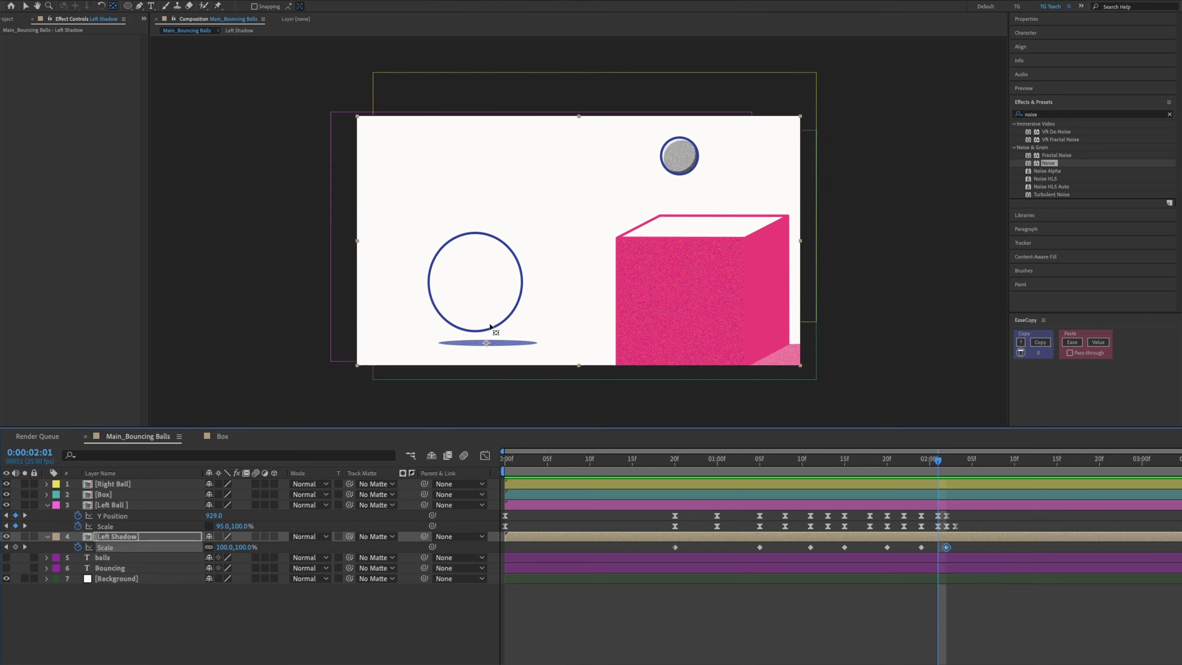
{"action": "left_click", "coordinate": [716, 468]}
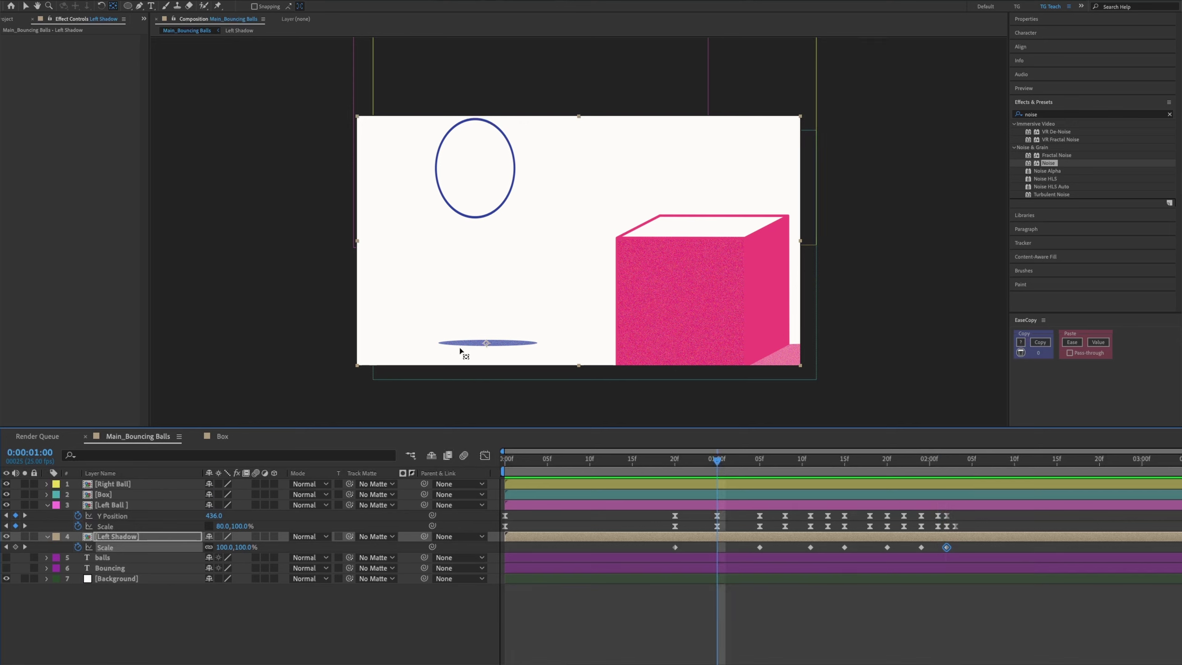
{"action": "left_click", "coordinate": [936, 461]}
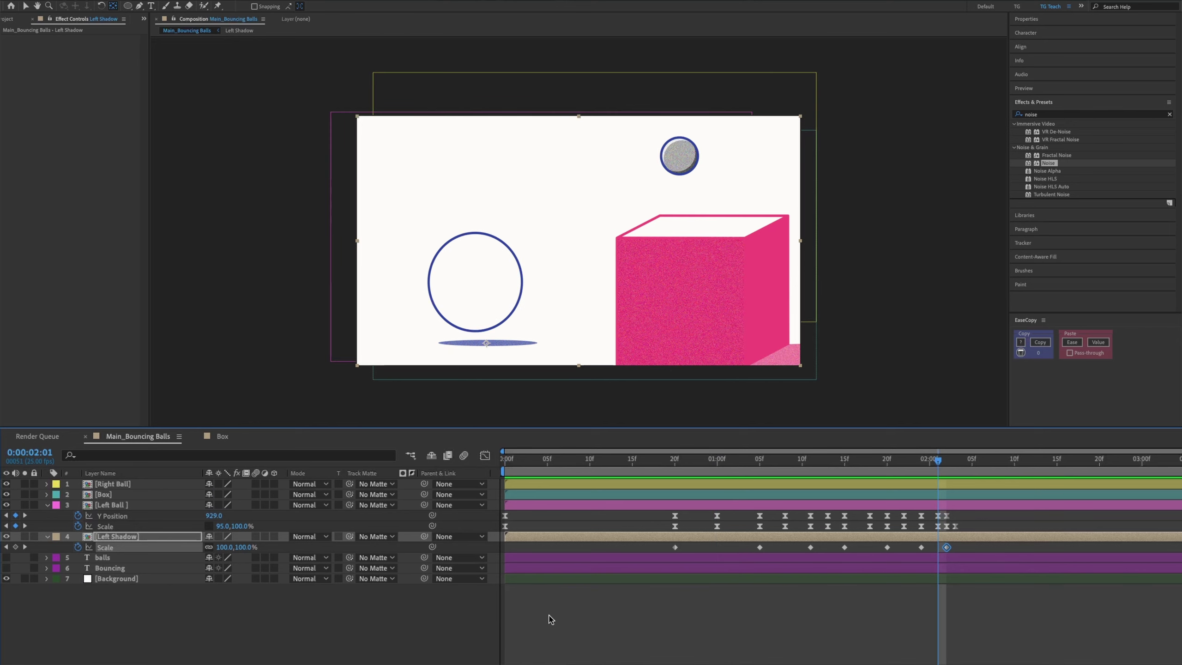
{"action": "left_click", "coordinate": [226, 548]}
{"action": "key", "text": "Return"}
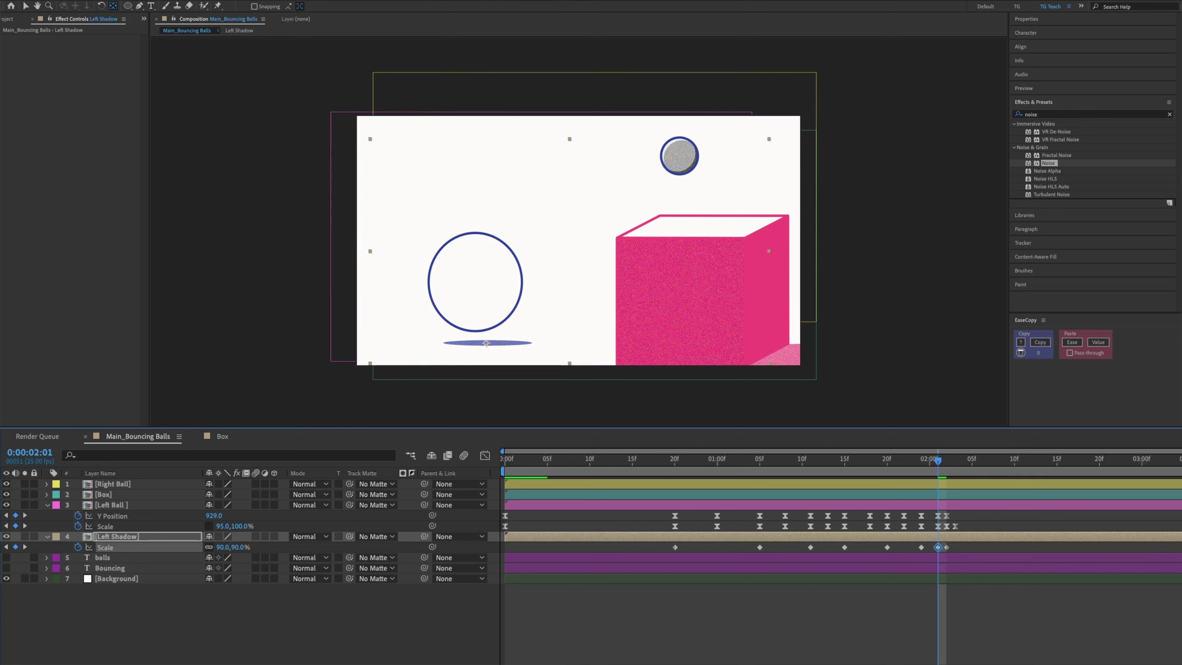
Step: Set the Left Shadow's Scale to 80% at the preceding bounce peak, 0:00:01:22
{"action": "left_click_drag", "start_coordinate": [937, 461], "coordinate": [903, 465]}
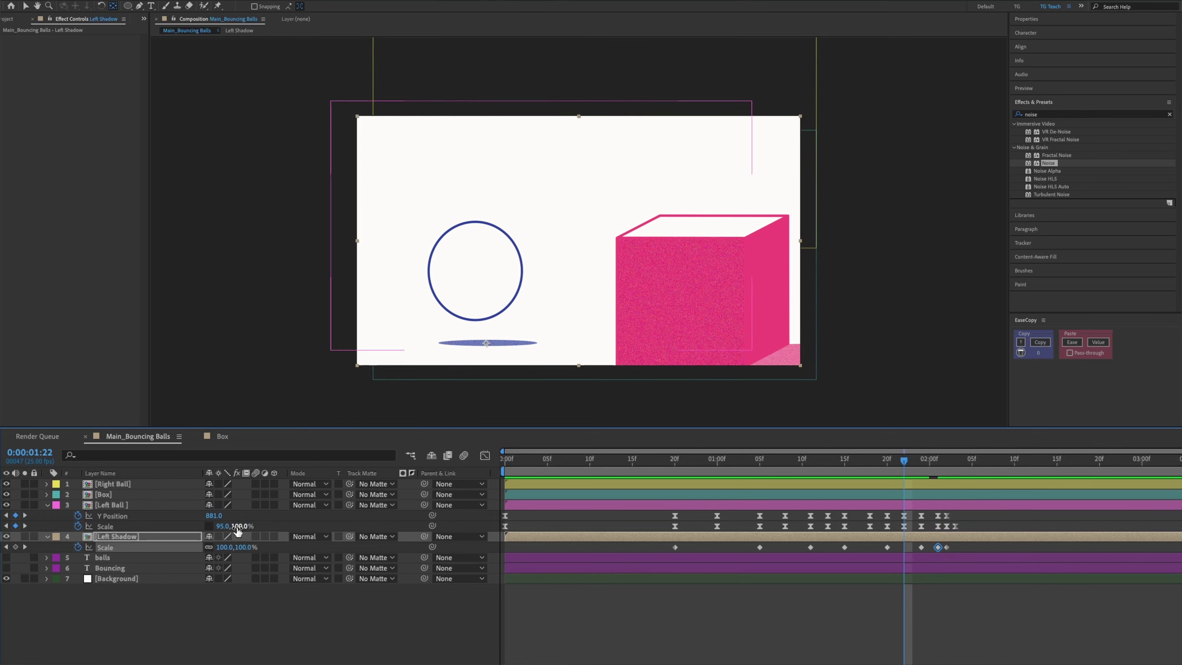
{"action": "left_click", "coordinate": [226, 547]}
{"action": "type", "text": "80"}
{"action": "key", "text": "Return"}
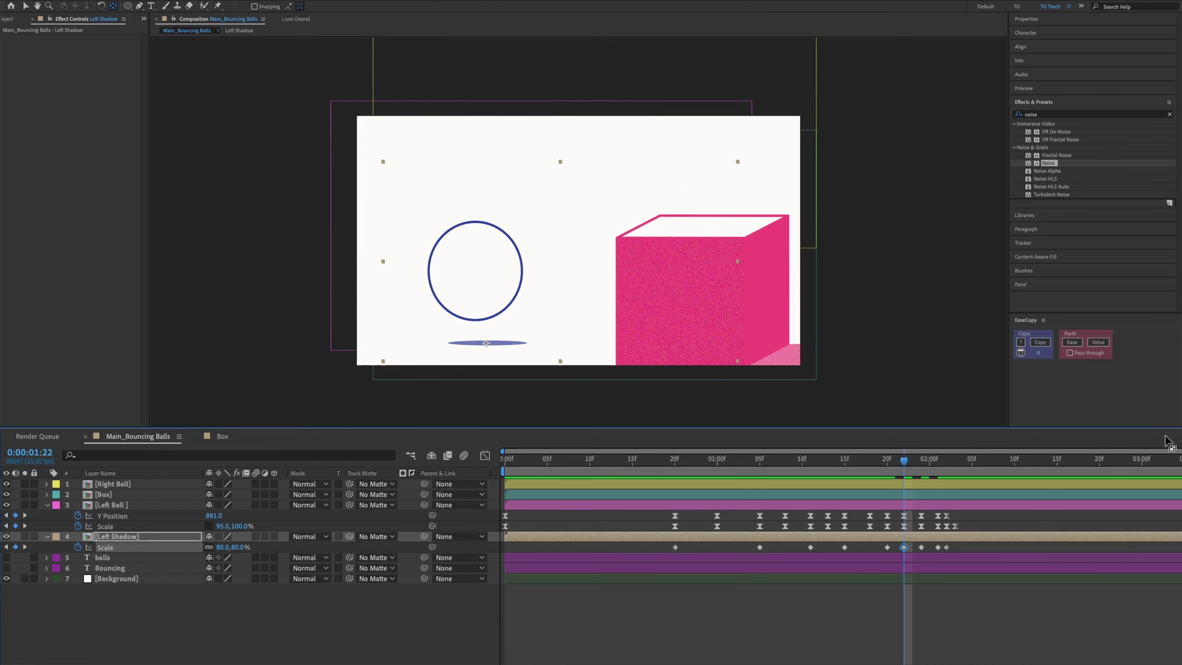
Step: Keyframe the Left Shadow's scale at 40% at 0:00:01:00
{"action": "left_click", "coordinate": [871, 460]}
{"action": "left_click", "coordinate": [219, 547]}
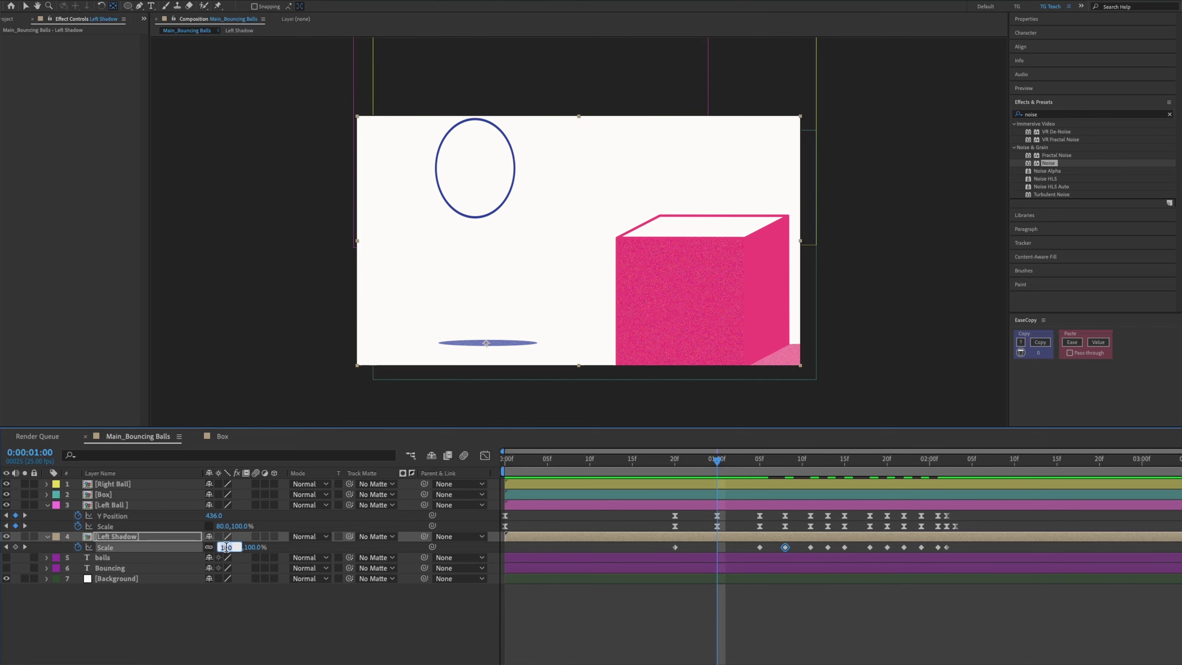
{"action": "type", "text": "40"}
{"action": "key", "text": "Return"}
Step: Keyframe the Left Shadow's scale at 0% at 0:00:00:00 and play back the shadow animation from the start
{"action": "key", "text": "Home"}
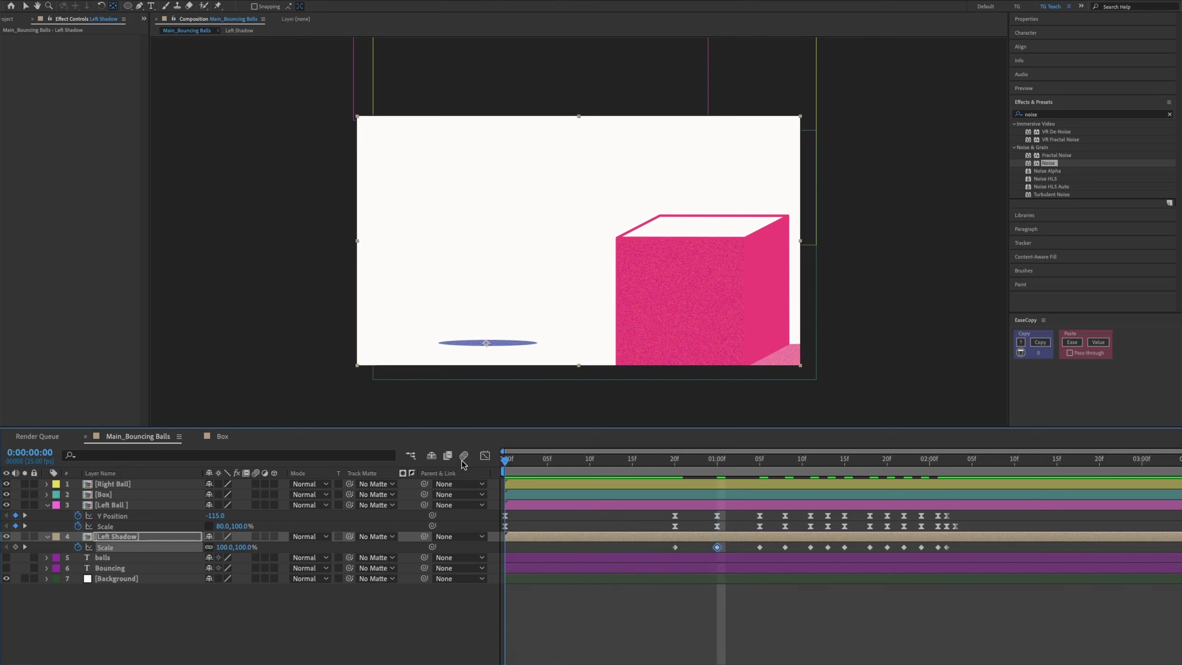
{"action": "left_click", "coordinate": [224, 547]}
{"action": "type", "text": "0"}
{"action": "left_click", "coordinate": [981, 514]}
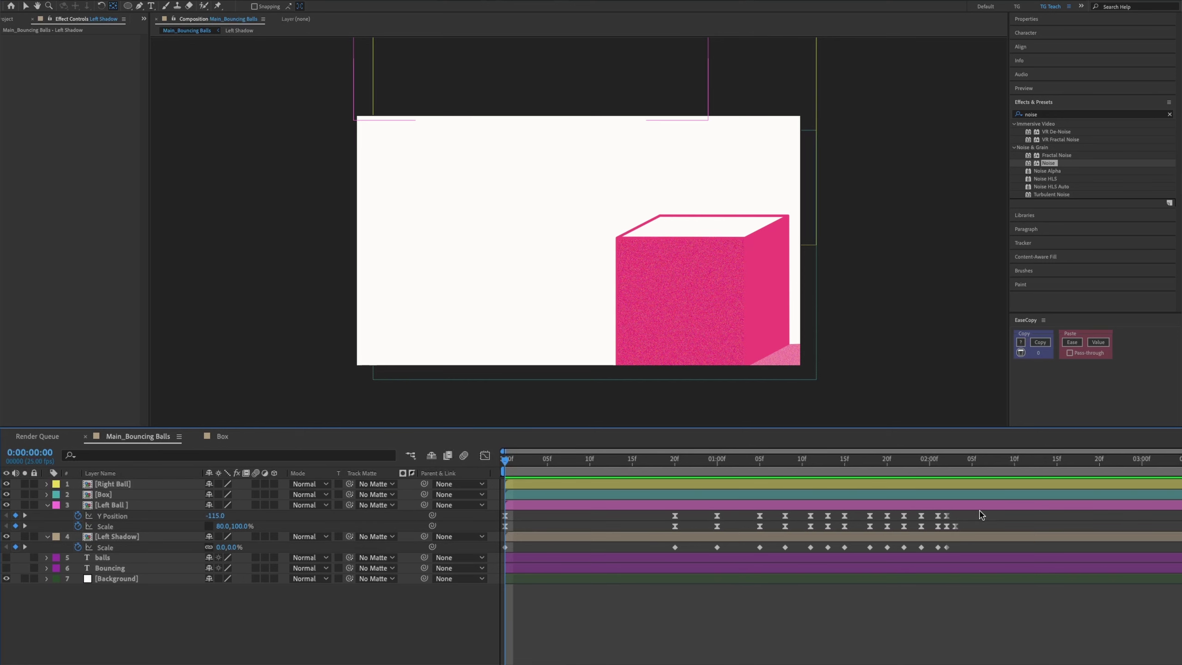
{"action": "key", "text": "space"}
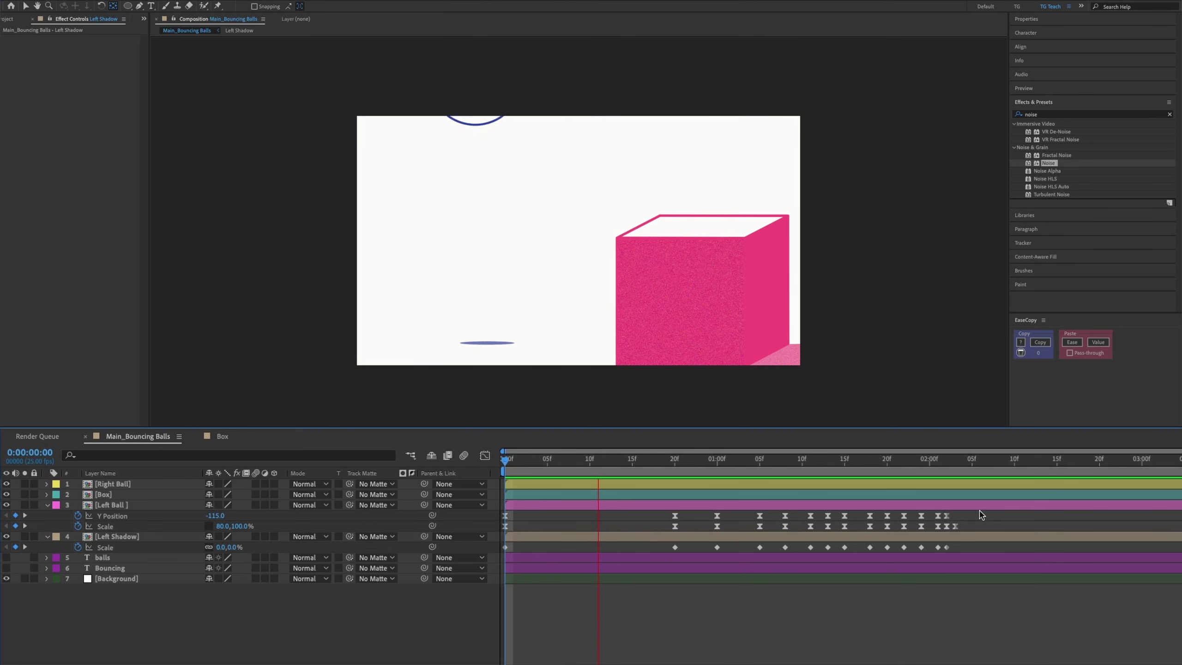
{"action": "key", "text": "space"}
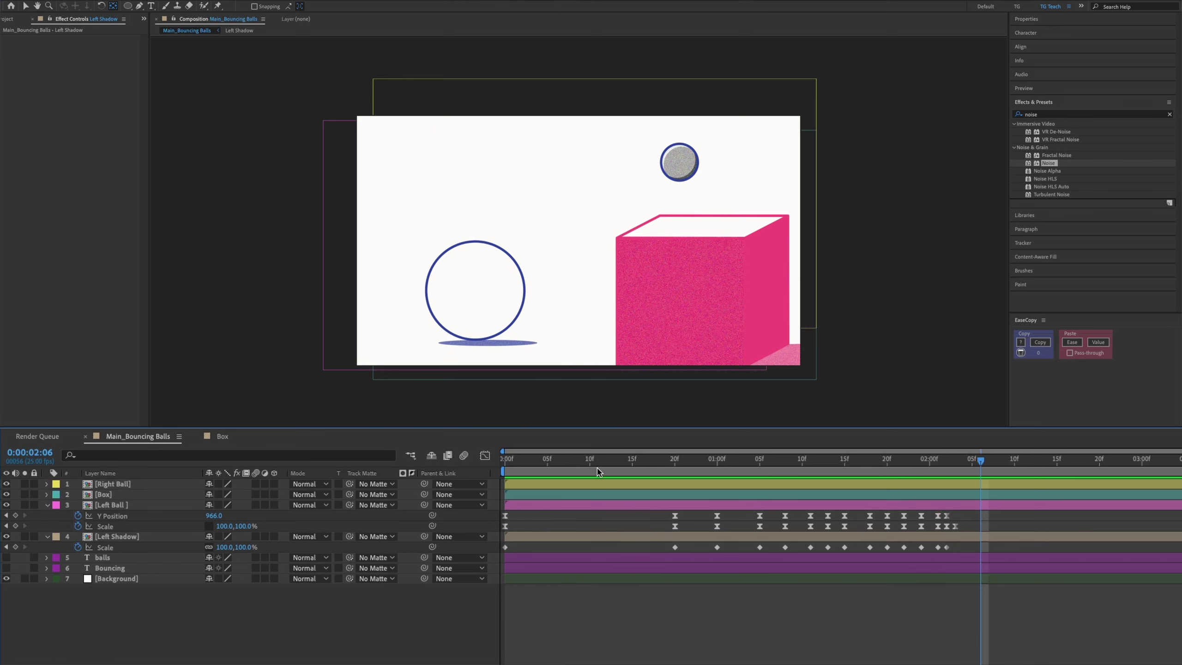
{"action": "key", "text": "space"}
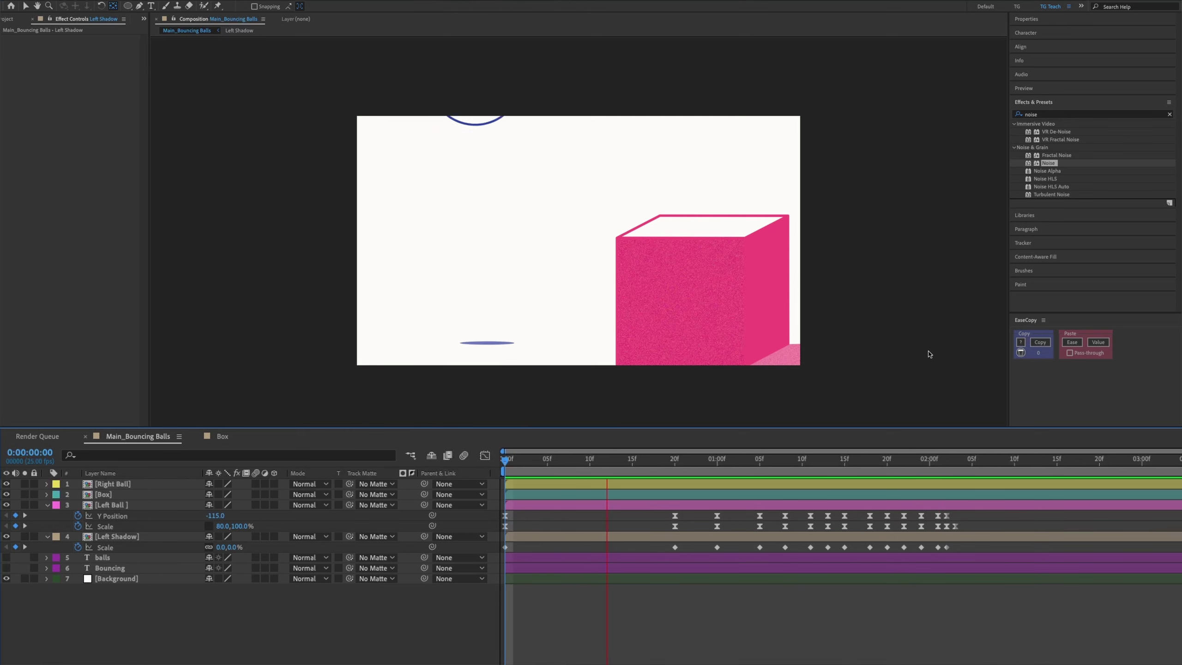
{"action": "mouse_move", "coordinate": [1018, 460]}
{"action": "left_mouse_down"}
{"action": "mouse_move", "coordinate": [785, 466]}
{"action": "mouse_move", "coordinate": [896, 470]}
{"action": "mouse_move", "coordinate": [684, 481]}
{"action": "mouse_move", "coordinate": [955, 482]}
{"action": "mouse_move", "coordinate": [502, 510]}
{"action": "left_mouse_up"}
{"action": "key", "text": "space"}
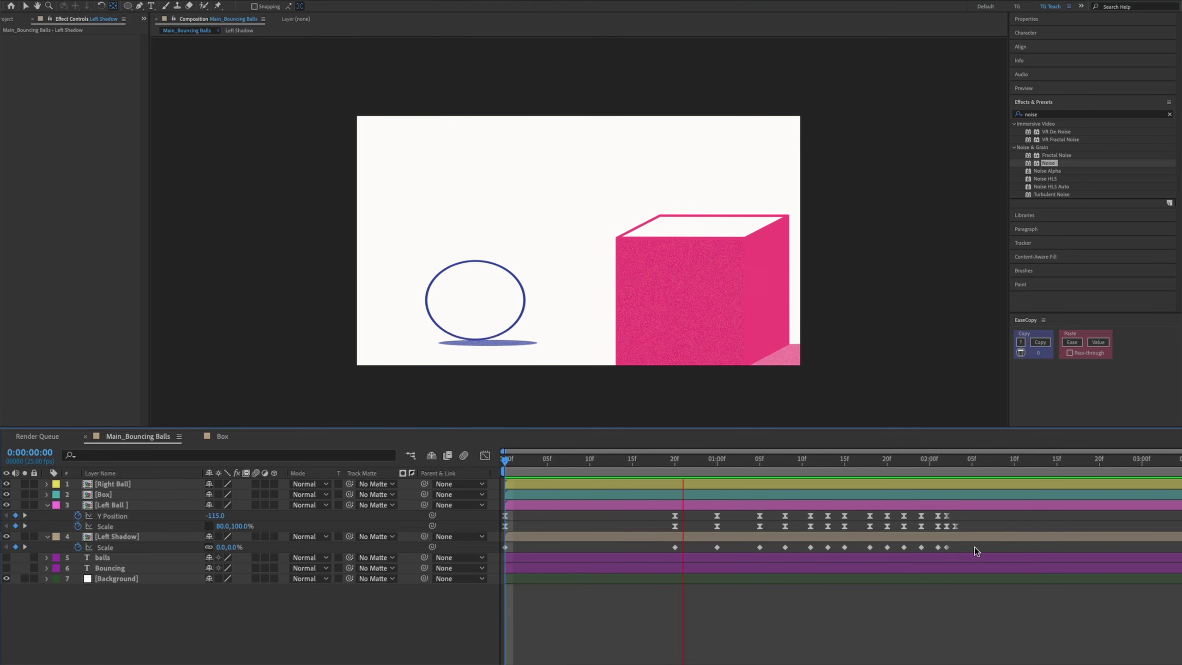
{"action": "key", "text": "space"}
Step: Compare the graph curves of the Left Shadow's Scale keyframes and the Left Ball's Y Position keyframes
{"action": "left_click", "coordinate": [947, 516]}
{"action": "left_click_drag", "start_coordinate": [981, 547], "coordinate": [494, 562]}
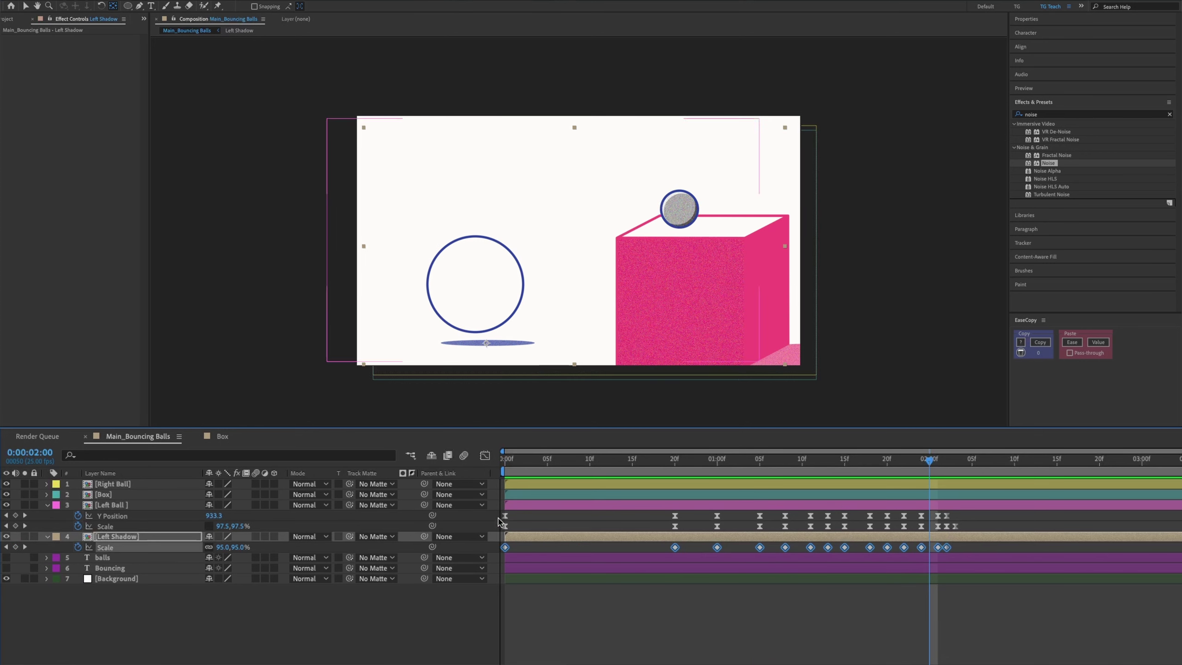
{"action": "key", "text": "shift+F3"}
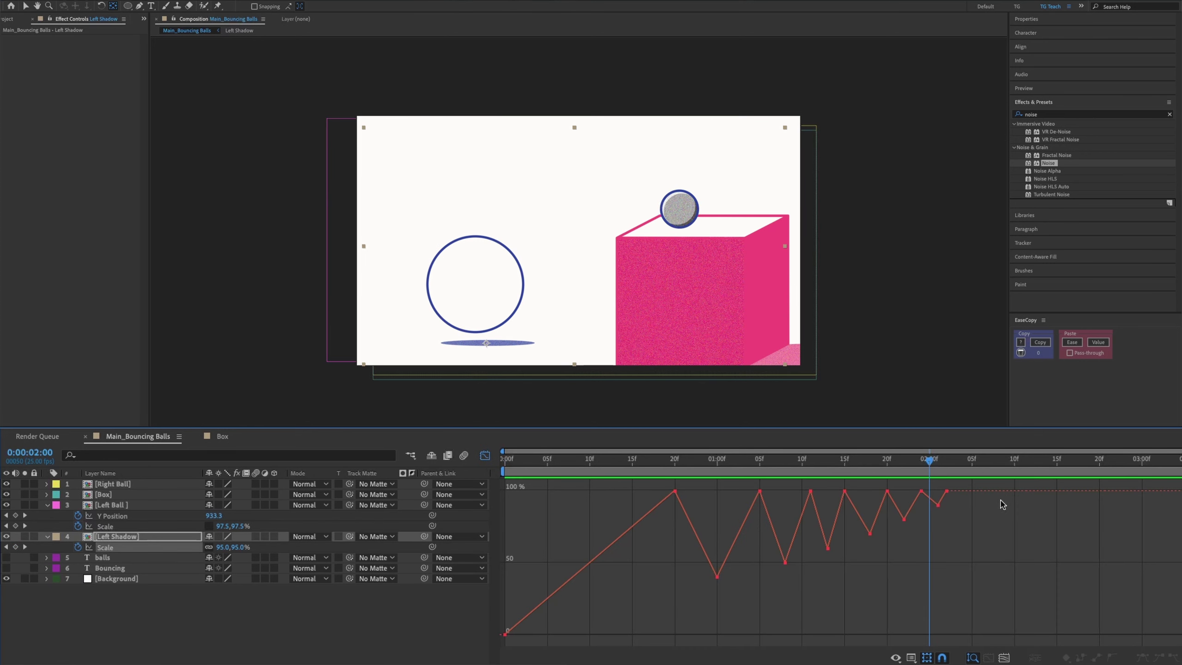
{"action": "left_click", "coordinate": [484, 455]}
{"action": "left_click_drag", "start_coordinate": [980, 513], "coordinate": [502, 517]}
{"action": "left_click", "coordinate": [485, 455]}
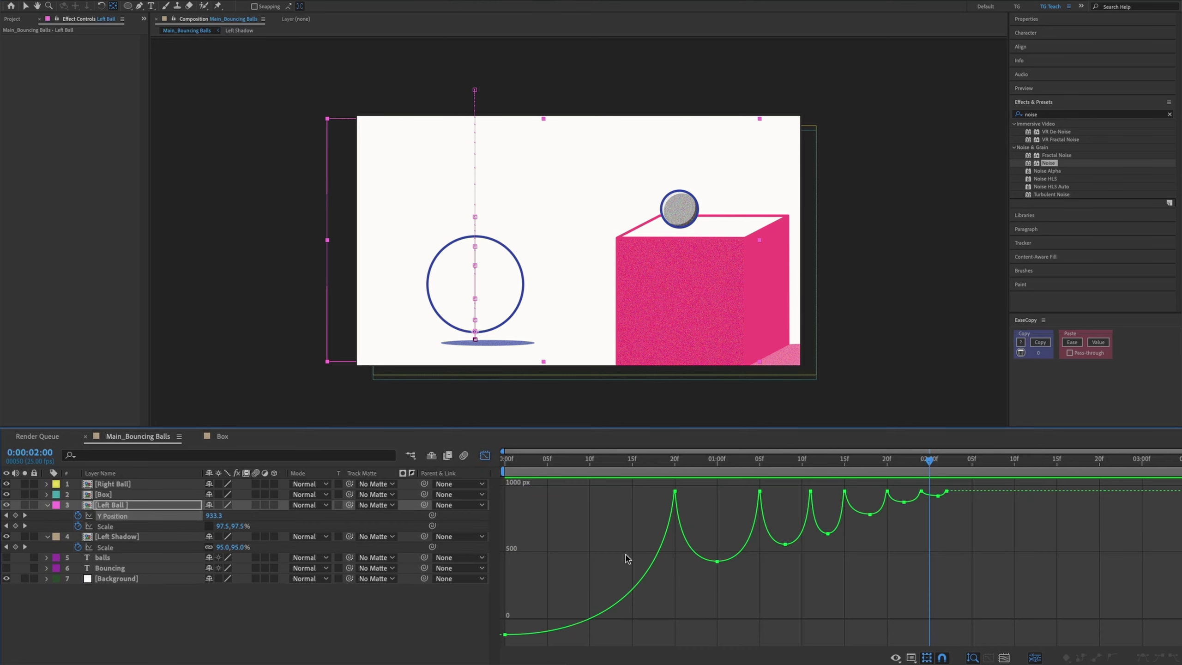
{"action": "left_click", "coordinate": [484, 455]}
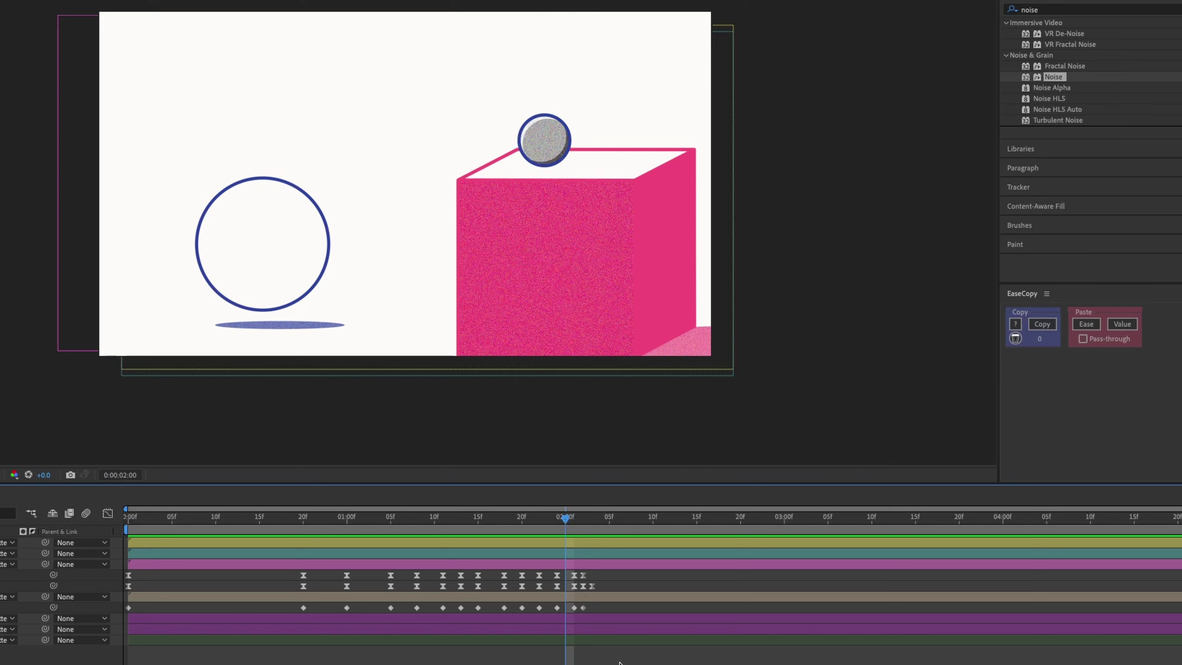
Step: Copy the easing of all Left Ball Y Position keyframes onto the Left Shadow's Scale keyframes with EaseCopy and compare both graphs
{"action": "left_click_drag", "start_coordinate": [604, 579], "coordinate": [110, 580]}
{"action": "left_click", "coordinate": [1044, 328]}
{"action": "left_click_drag", "start_coordinate": [608, 607], "coordinate": [124, 614]}
{"action": "left_click", "coordinate": [1087, 325]}
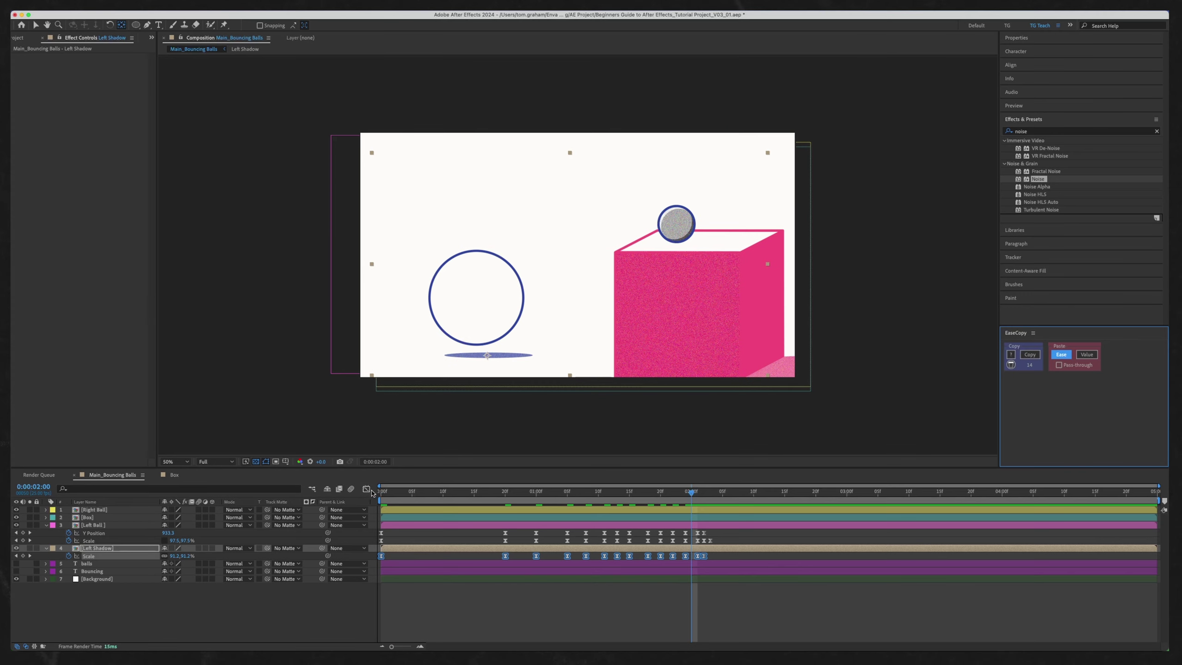
{"action": "left_click", "coordinate": [108, 513]}
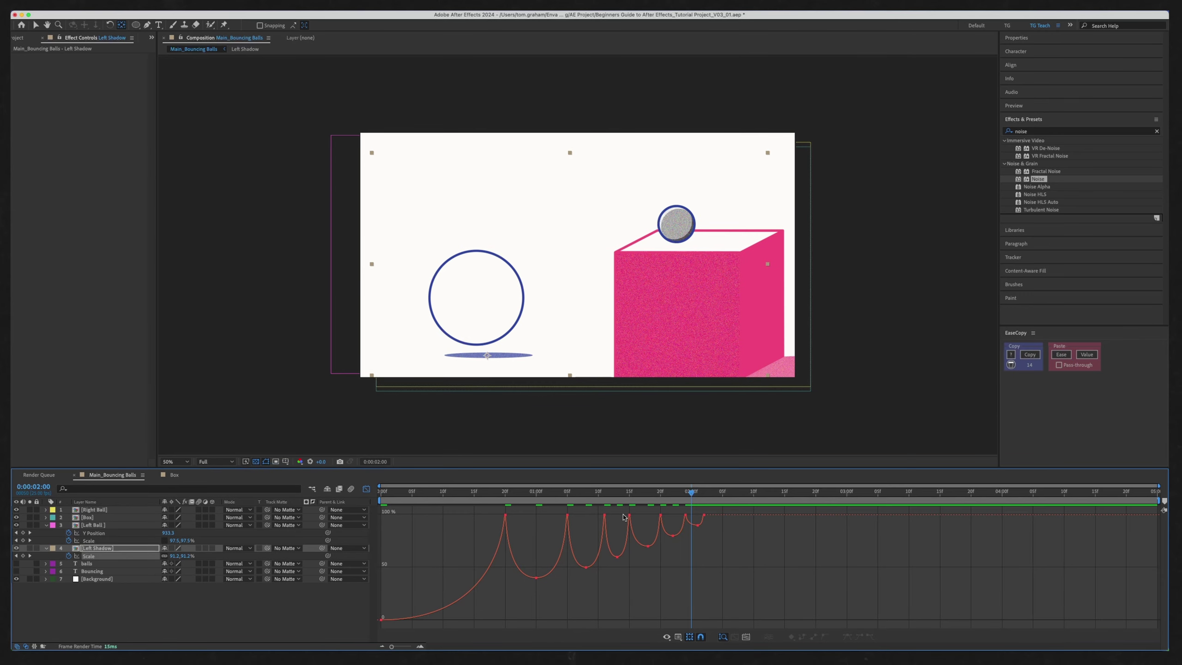
{"action": "left_click", "coordinate": [366, 488]}
{"action": "left_click_drag", "start_coordinate": [718, 535], "coordinate": [378, 533]}
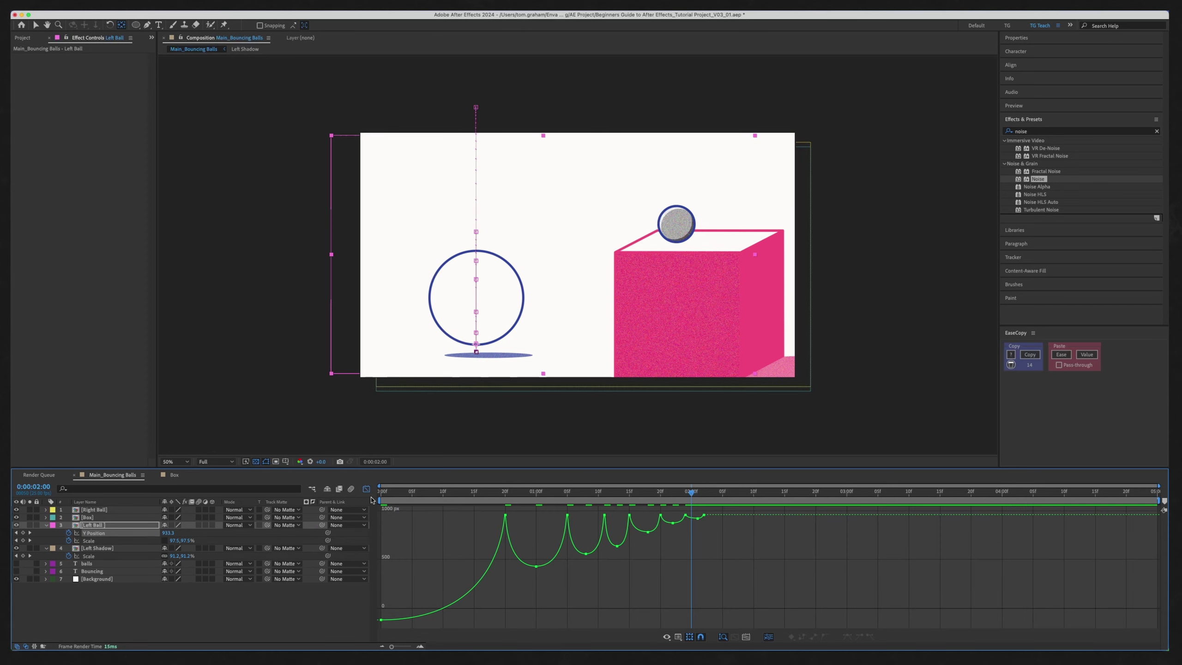
{"action": "left_click", "coordinate": [366, 488]}
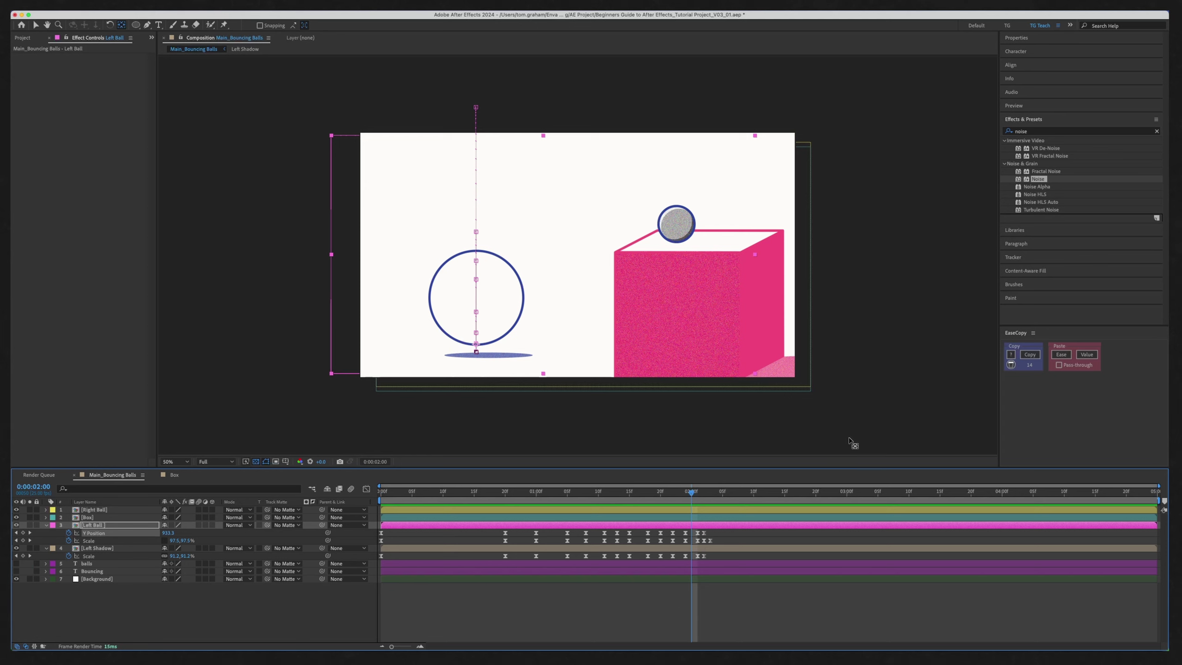
Step: Play back the opening of the animation repeatedly to examine how the left shadow's scaling matches the falling ball
{"action": "left_click_drag", "start_coordinate": [692, 493], "coordinate": [378, 482]}
{"action": "key", "text": "space"}
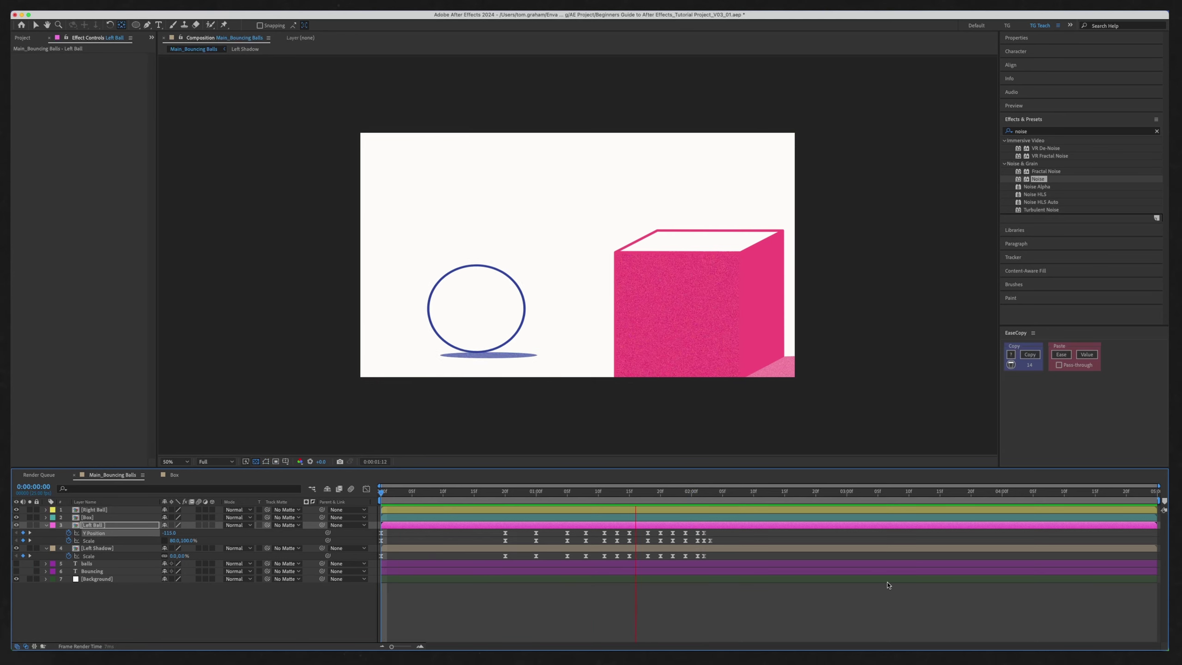
{"action": "key", "text": "space"}
{"action": "left_click_drag", "start_coordinate": [639, 494], "coordinate": [518, 494]}
{"action": "key", "text": "space"}
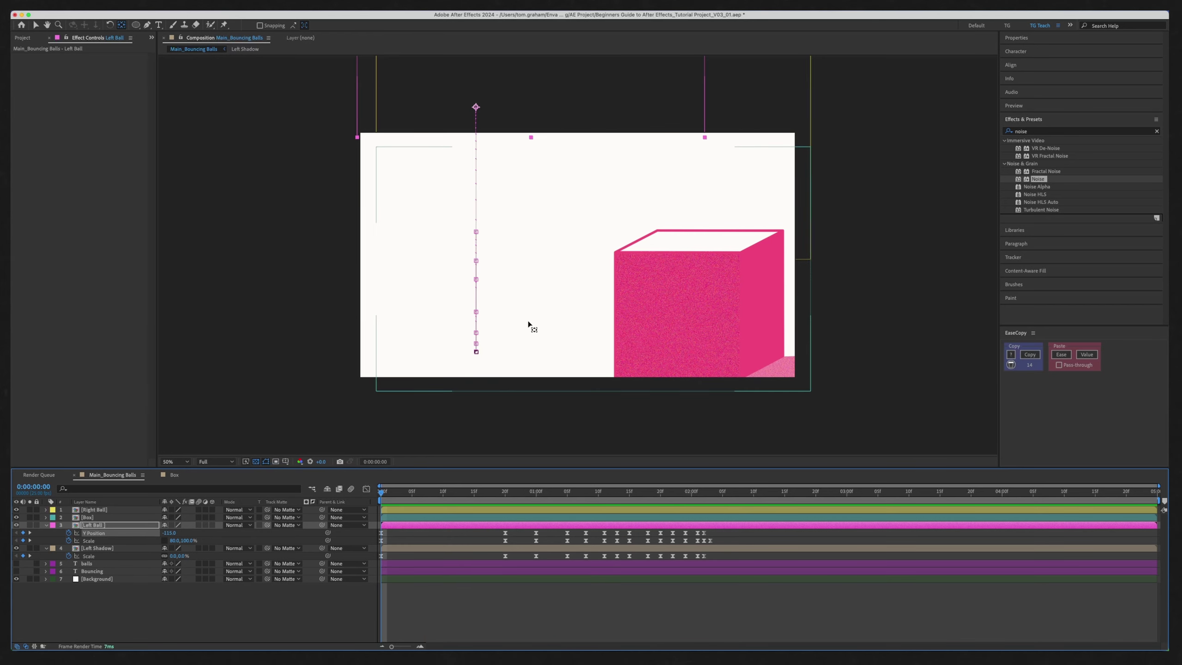
{"action": "key", "text": "space"}
{"action": "key", "text": "space"}
{"action": "left_click", "coordinate": [381, 493]}
{"action": "key", "text": "space"}
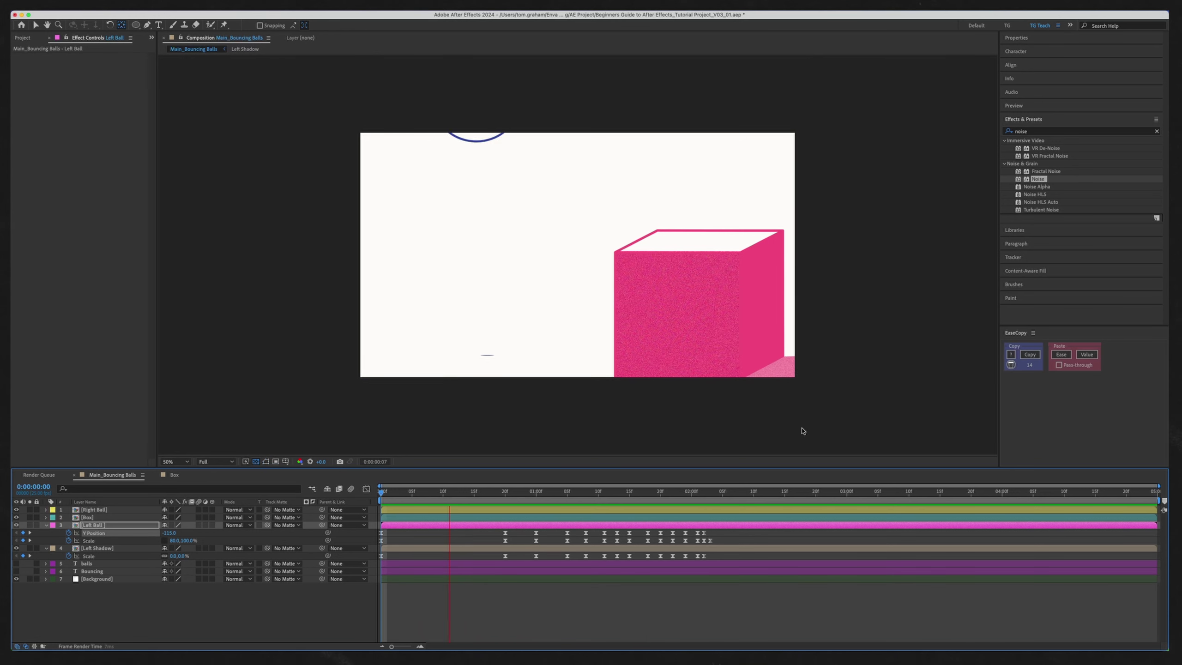
{"action": "key", "text": "space"}
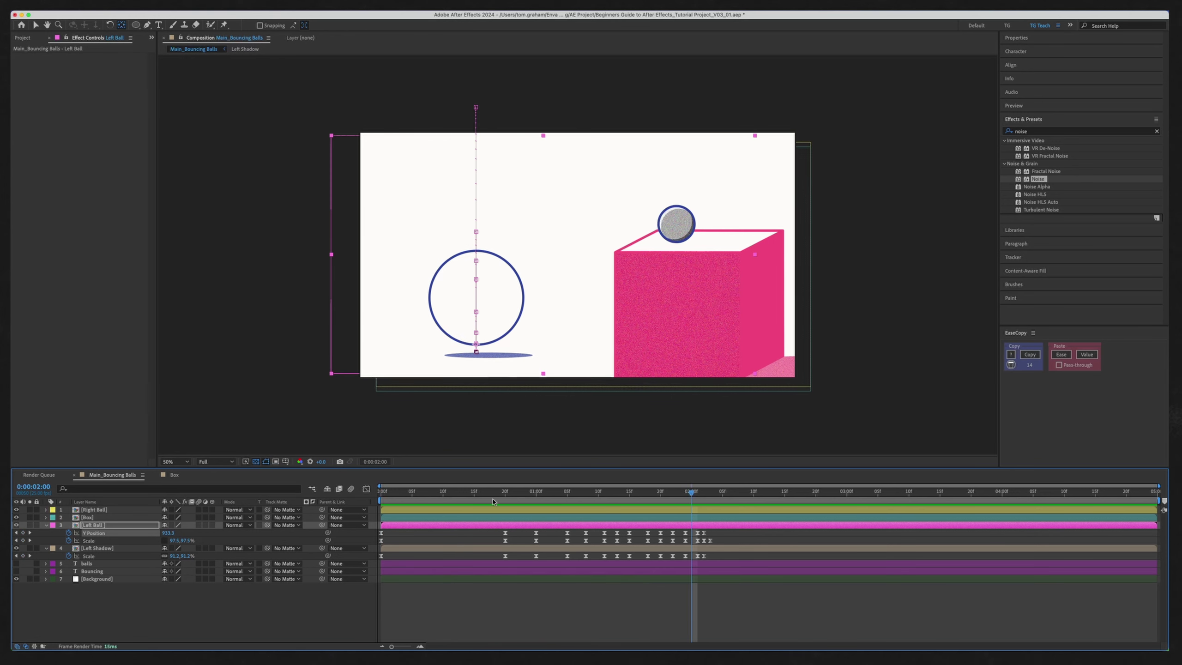
{"action": "key", "text": "space"}
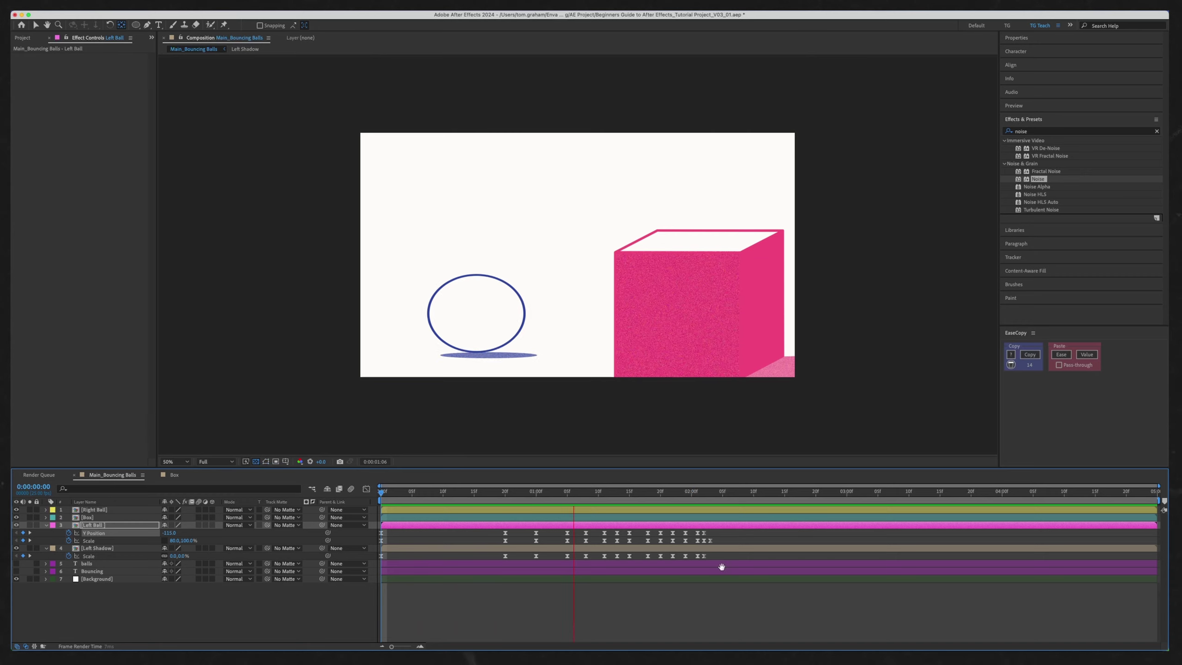
{"action": "key", "text": "space"}
Step: Try delaying the Left Ball's first Y Position keyframe to 0:00:00:14 and preview the drop
{"action": "left_click", "coordinate": [483, 596]}
{"action": "left_click_drag", "start_coordinate": [381, 533], "coordinate": [425, 535]}
{"action": "left_click_drag", "start_coordinate": [565, 521], "coordinate": [624, 520]}
{"action": "key", "text": "Home"}
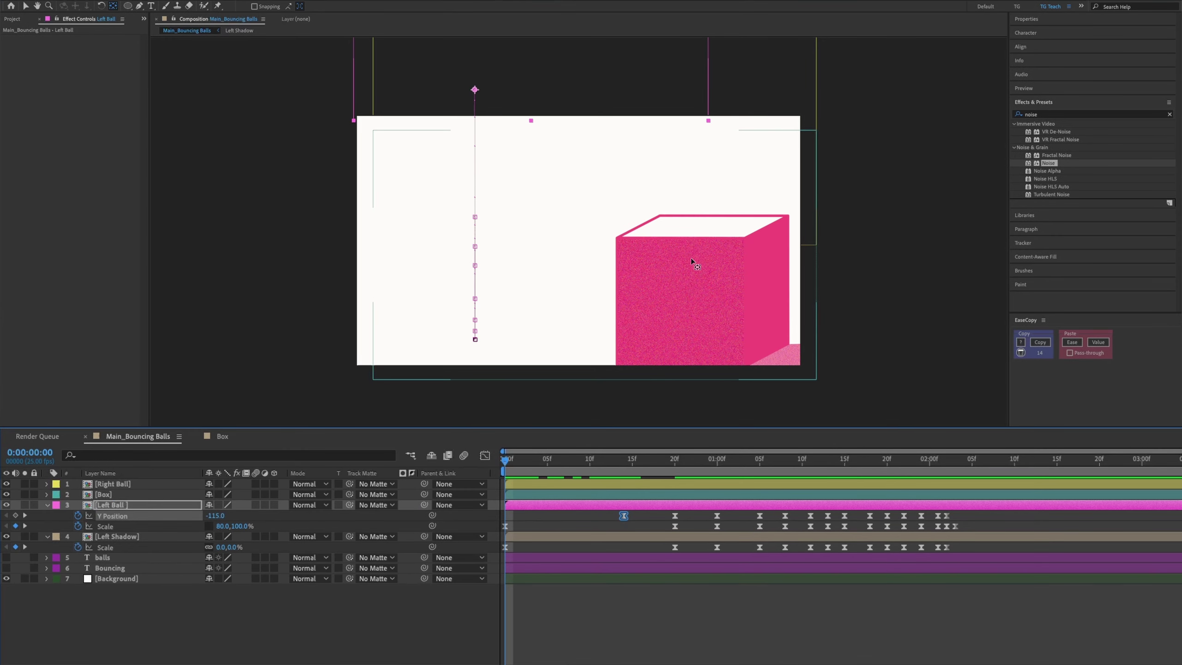
{"action": "key", "text": "space"}
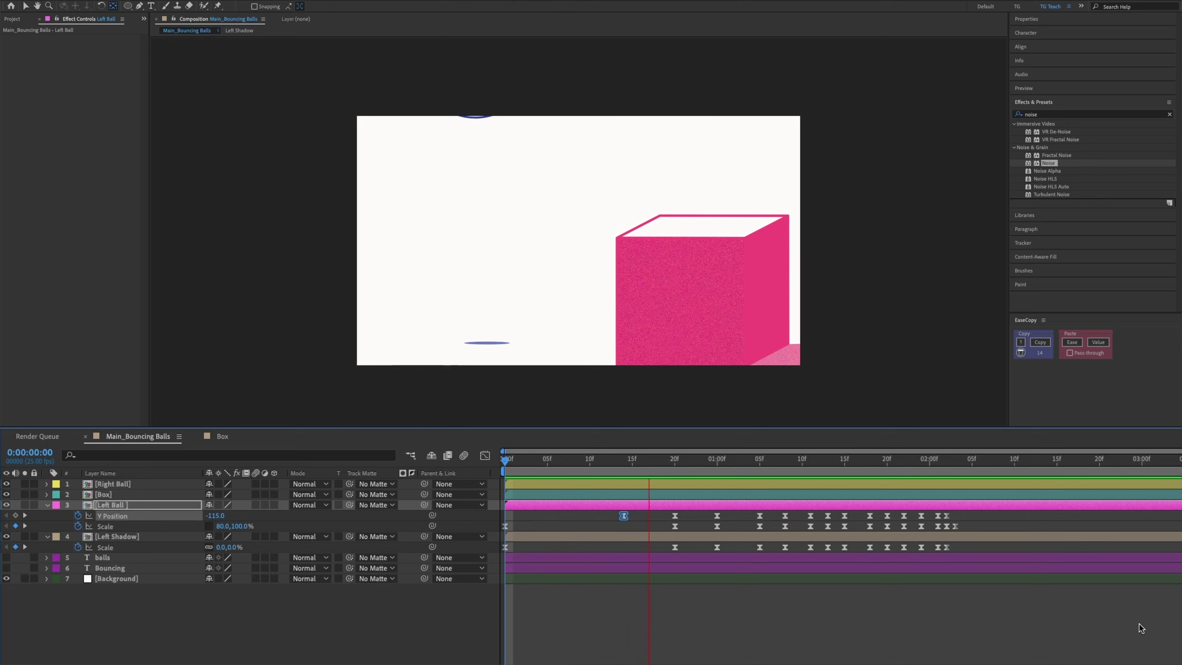
{"action": "key", "text": "space"}
{"action": "left_click", "coordinate": [604, 461]}
{"action": "key", "text": "space"}
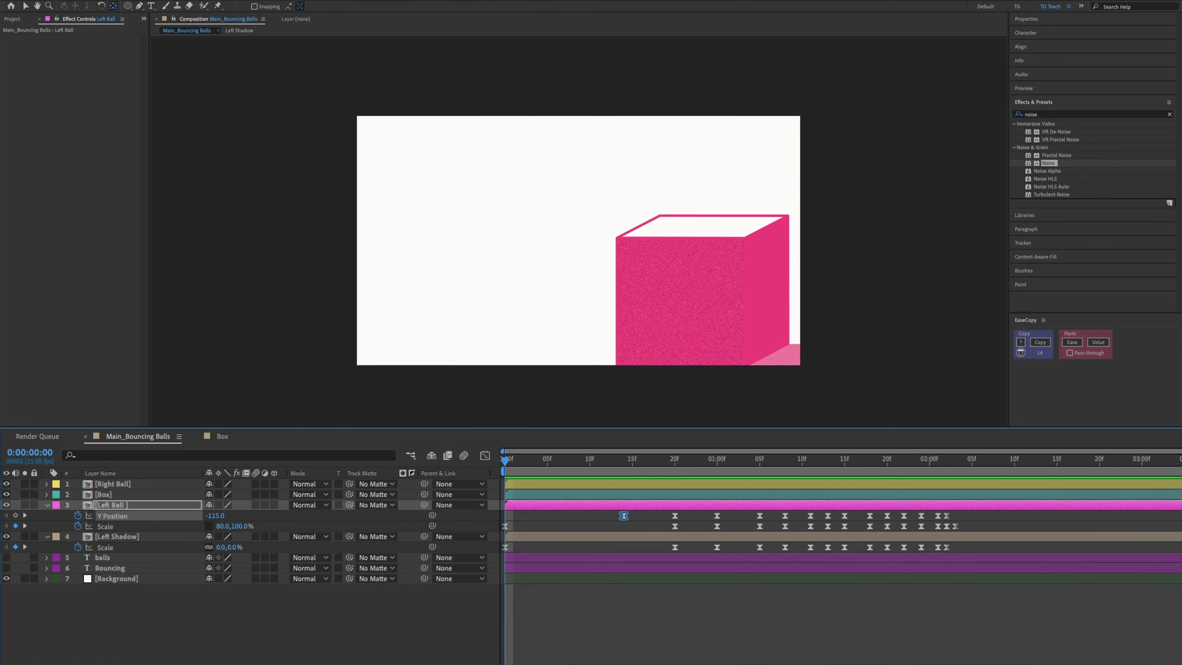
{"action": "key", "text": "space"}
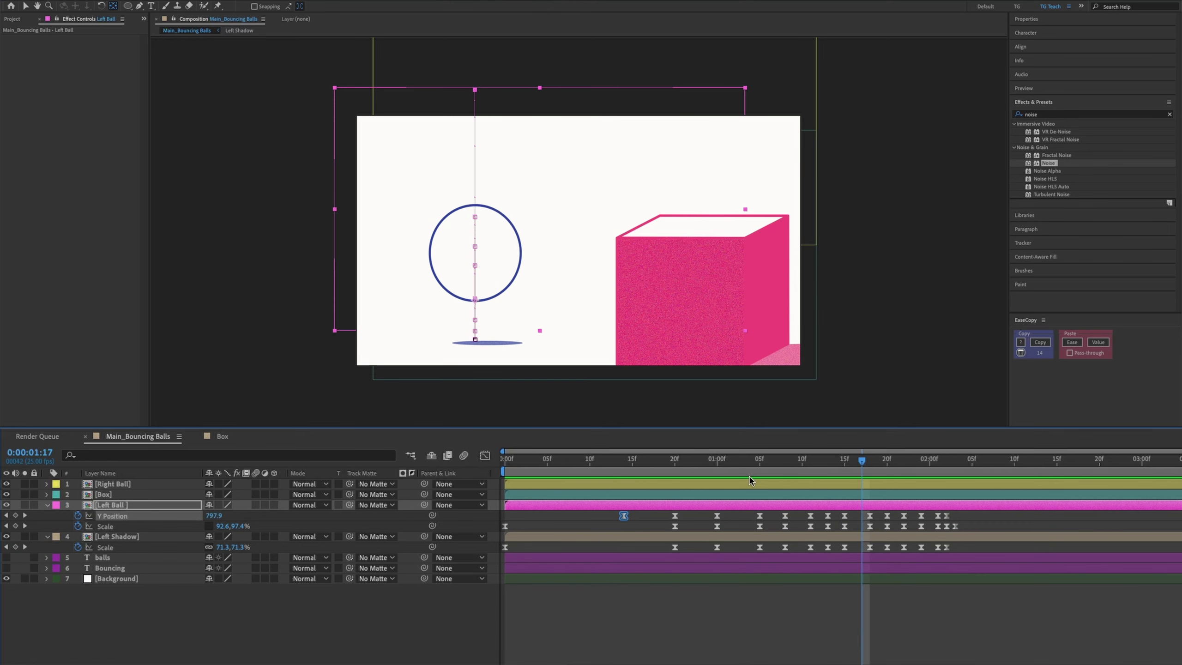
{"action": "key", "text": "space"}
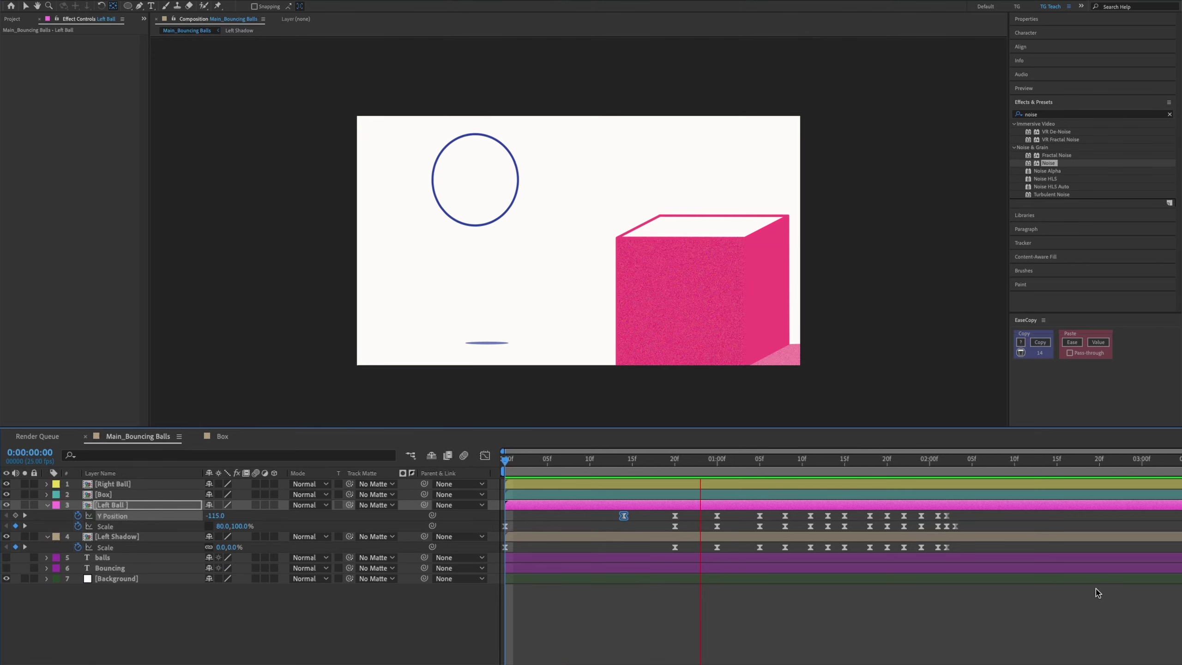
{"action": "key", "text": "space"}
Step: Move the Left Ball's first Y Position keyframe back to 0:00:00:00 and preview the bounce for comparison
{"action": "left_click_drag", "start_coordinate": [624, 516], "coordinate": [506, 517]}
{"action": "key", "text": "Home"}
{"action": "key", "text": "space"}
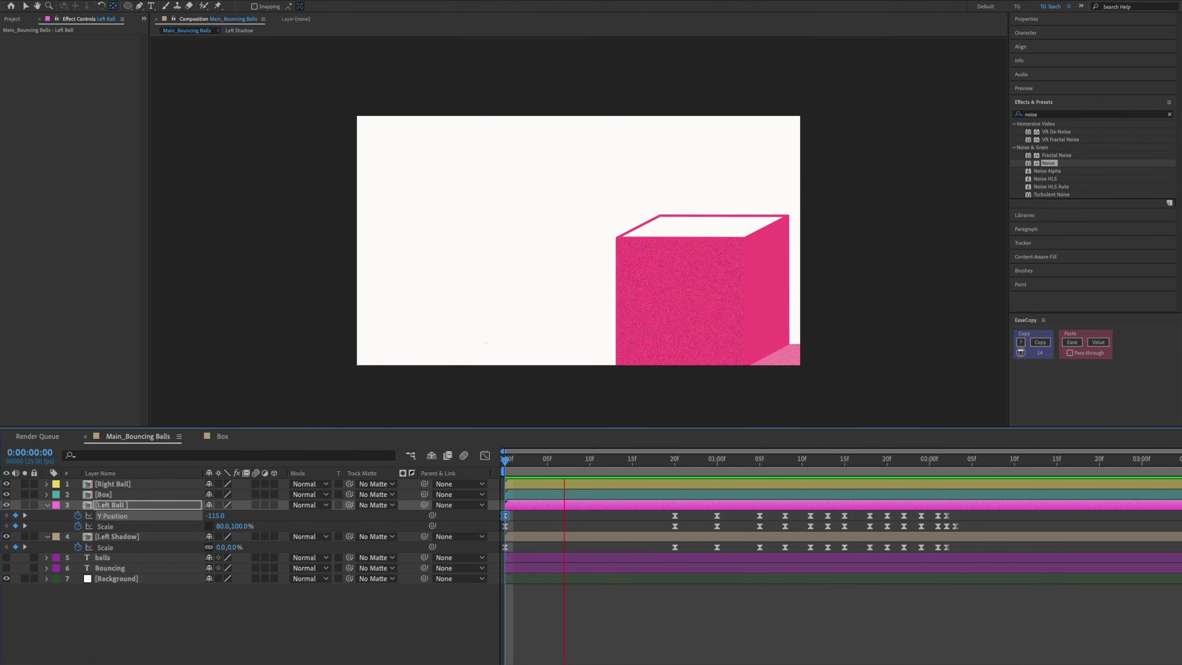
{"action": "key", "text": "space"}
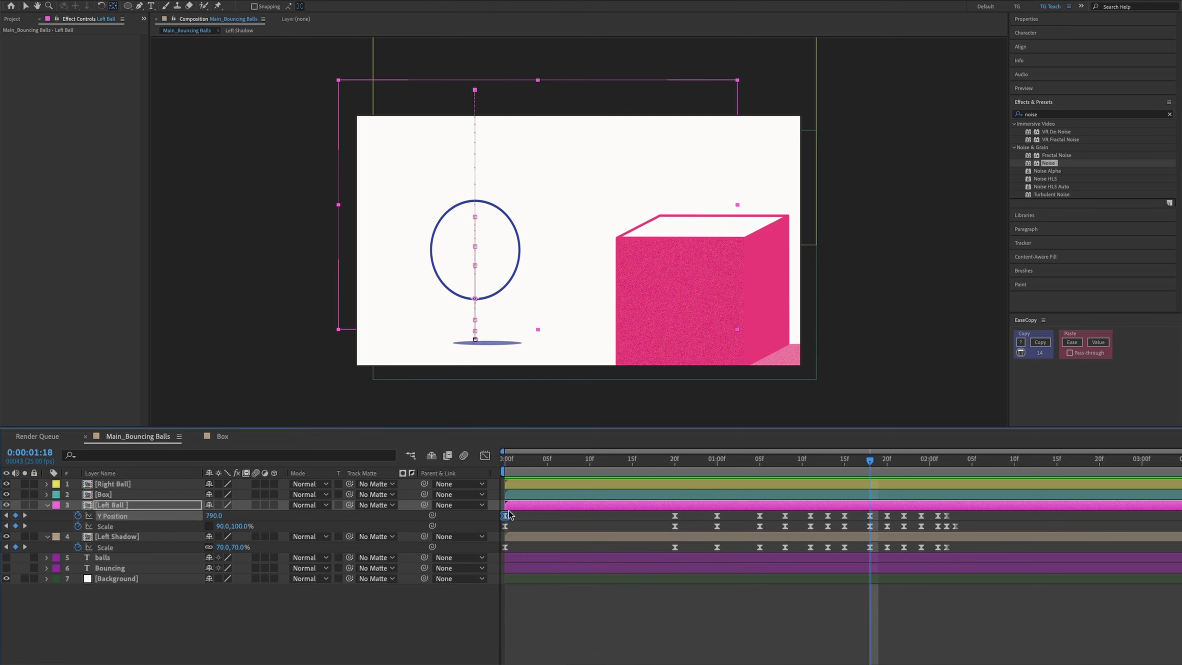
Step: Move the Left Ball's first Y Position keyframe to 0:00:00:14 and play back the animation from the start
{"action": "left_click", "coordinate": [514, 516]}
{"action": "left_click_drag", "start_coordinate": [507, 517], "coordinate": [624, 516]}
{"action": "key", "text": "Home"}
{"action": "key", "text": "space"}
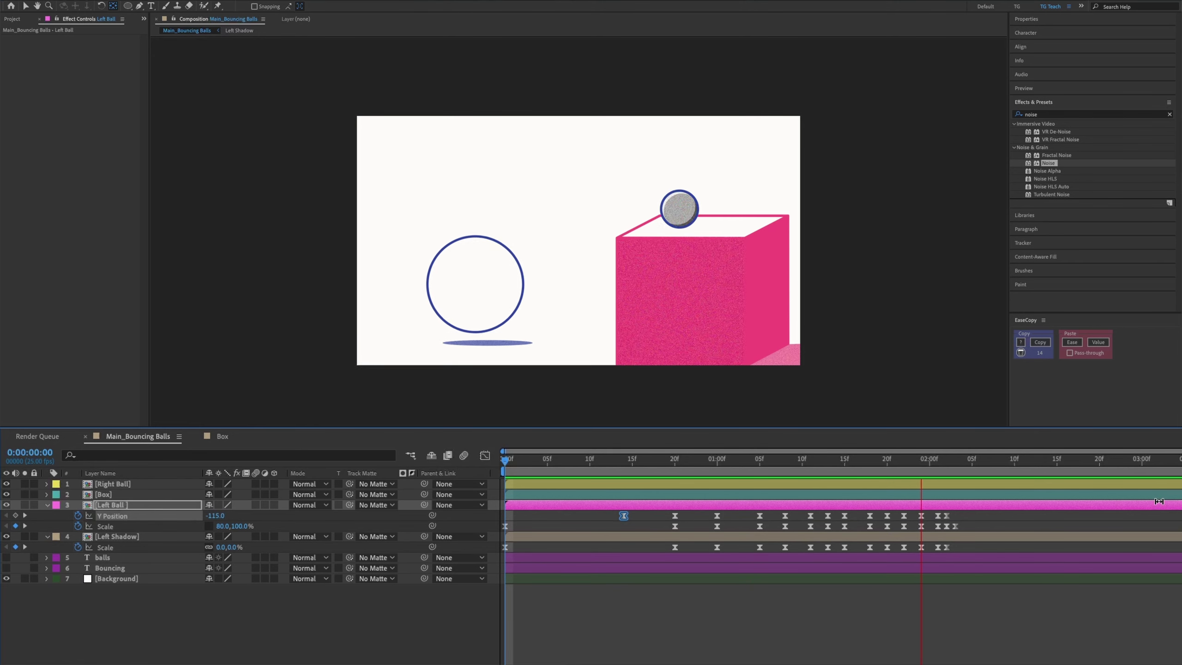
{"action": "key", "text": "space"}
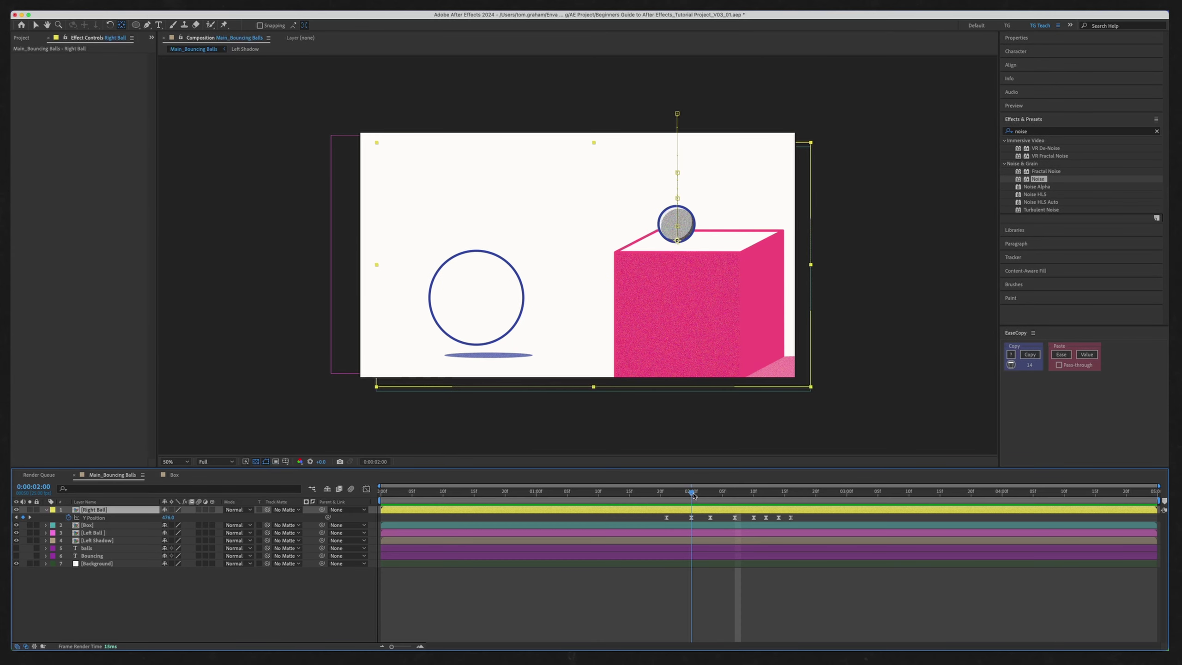
Step: Draw a flat blue ellipse about 160 px wide as a new shape layer and place it directly beneath the right ball
{"action": "key", "text": "slash"}
{"action": "left_click_drag", "start_coordinate": [751, 218], "coordinate": [633, 289]}
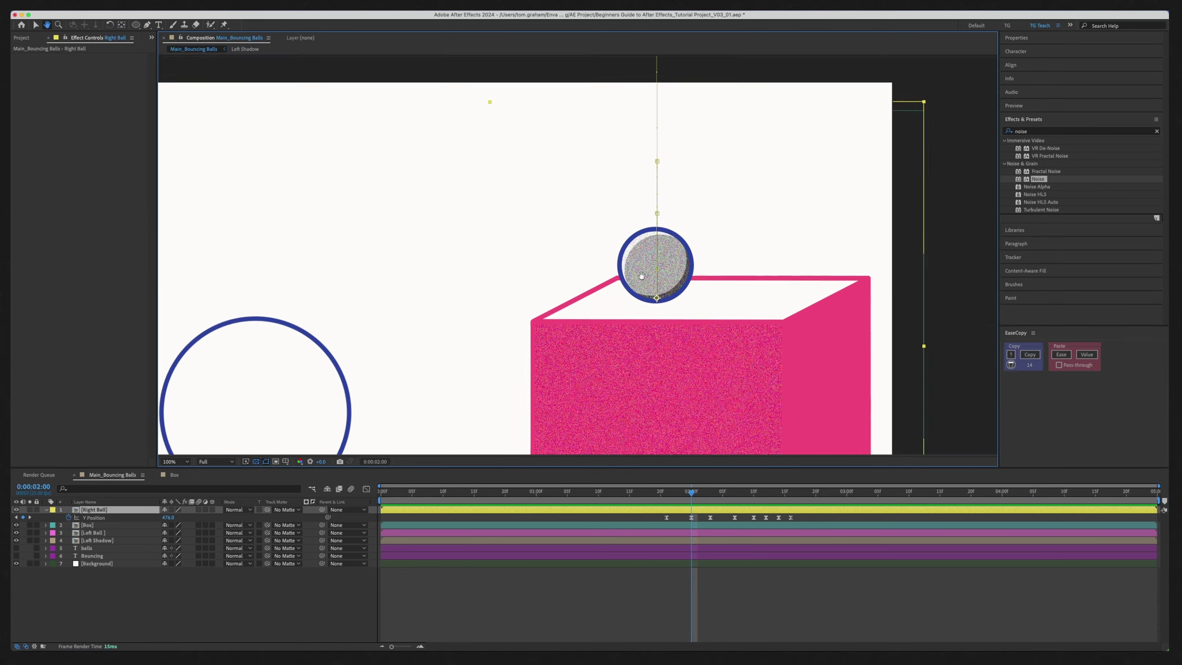
{"action": "key", "text": "period"}
{"action": "left_click_drag", "start_coordinate": [751, 330], "coordinate": [608, 273]}
{"action": "key", "text": "v"}
{"action": "key", "text": "F2"}
{"action": "left_click", "coordinate": [135, 24]}
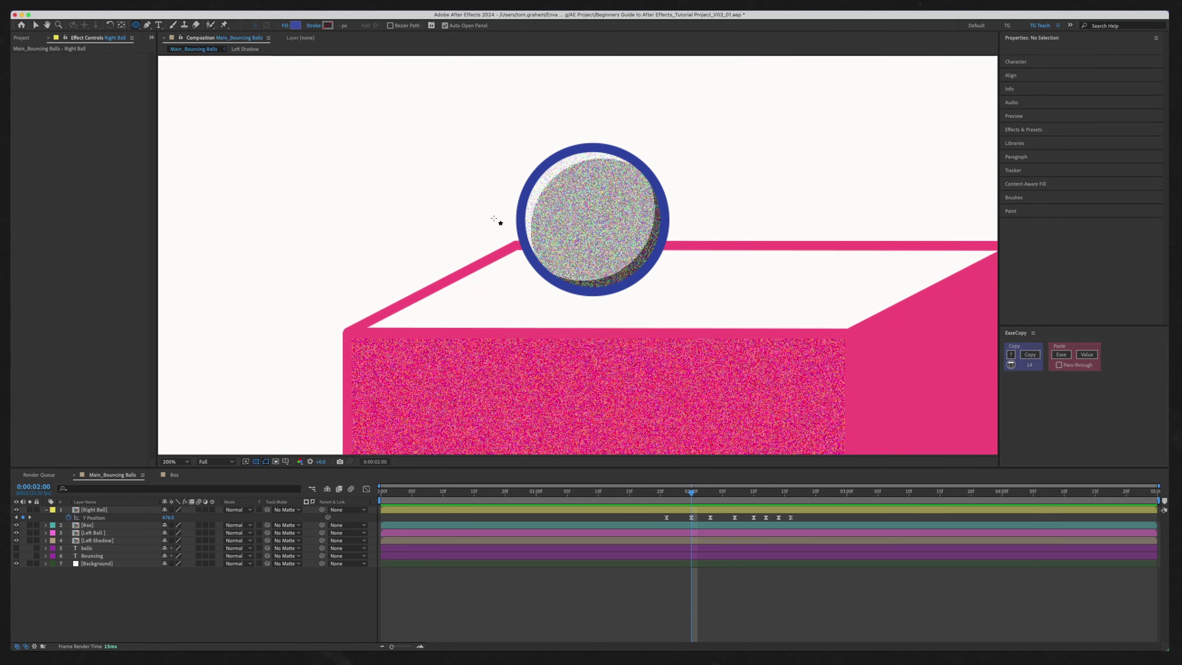
{"action": "left_click_drag", "start_coordinate": [521, 219], "coordinate": [666, 233]}
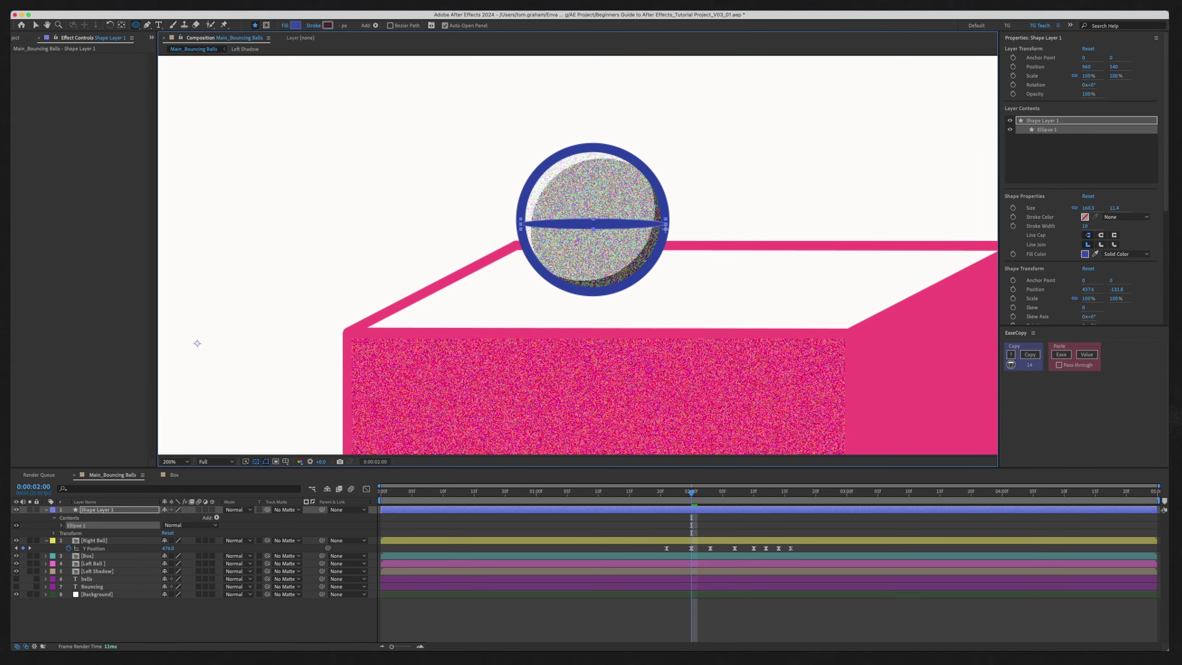
{"action": "key", "text": "v"}
{"action": "left_click_drag", "start_coordinate": [632, 223], "coordinate": [638, 298]}
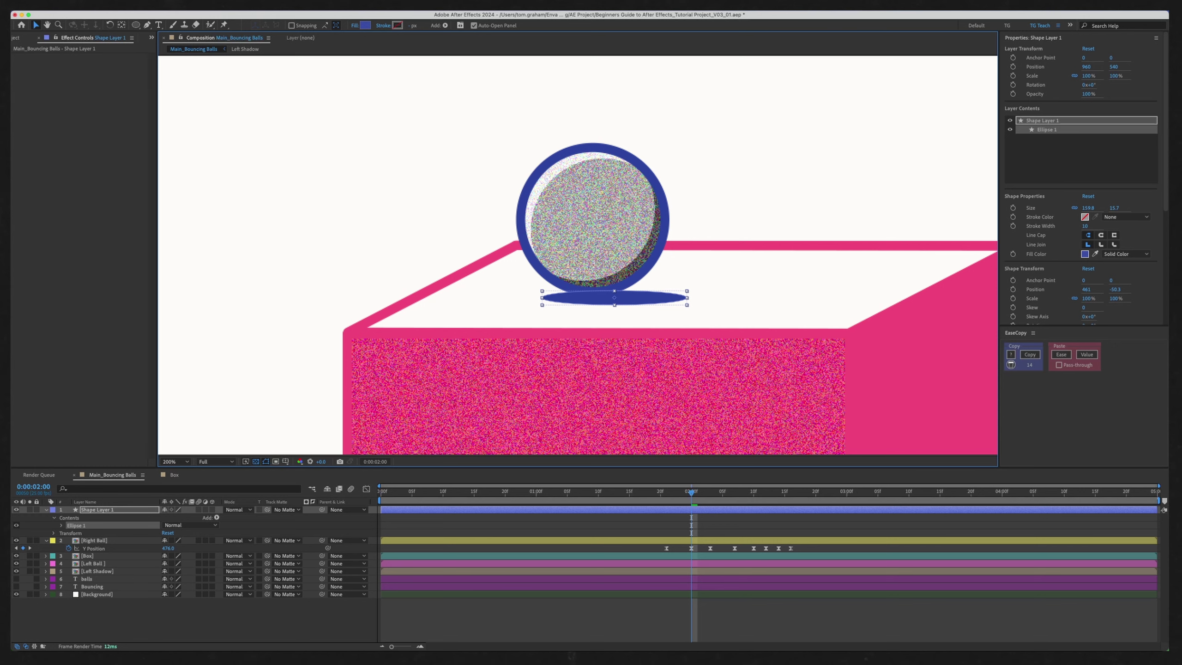
Step: Rename the new ellipse shape layer as Right Shadow and place it below the Right Ball layer in the stack
{"action": "left_click", "coordinate": [136, 621]}
{"action": "left_click", "coordinate": [99, 510]}
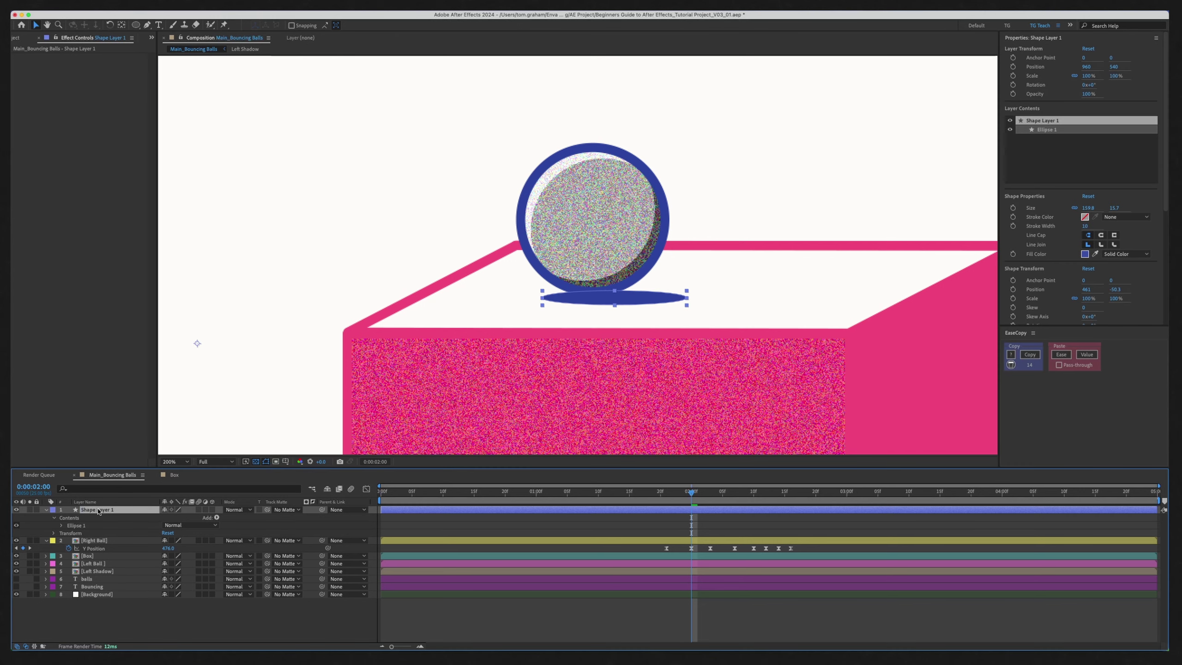
{"action": "key", "text": "Return"}
{"action": "type", "text": "Right Shadow"}
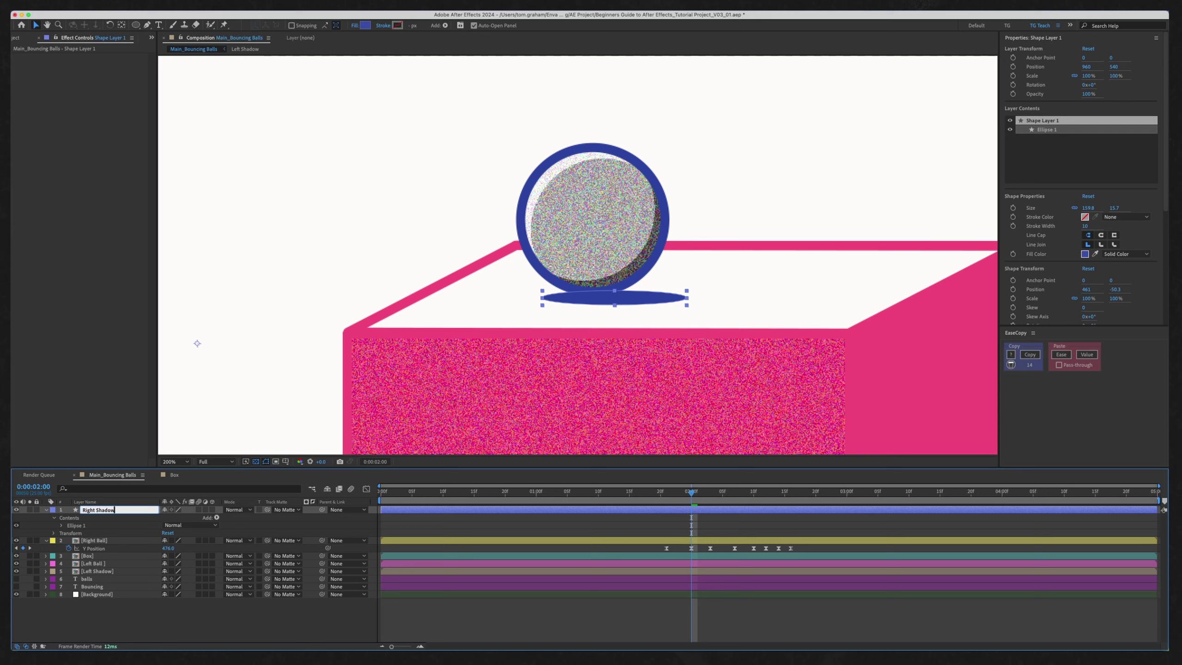
{"action": "key", "text": "Return"}
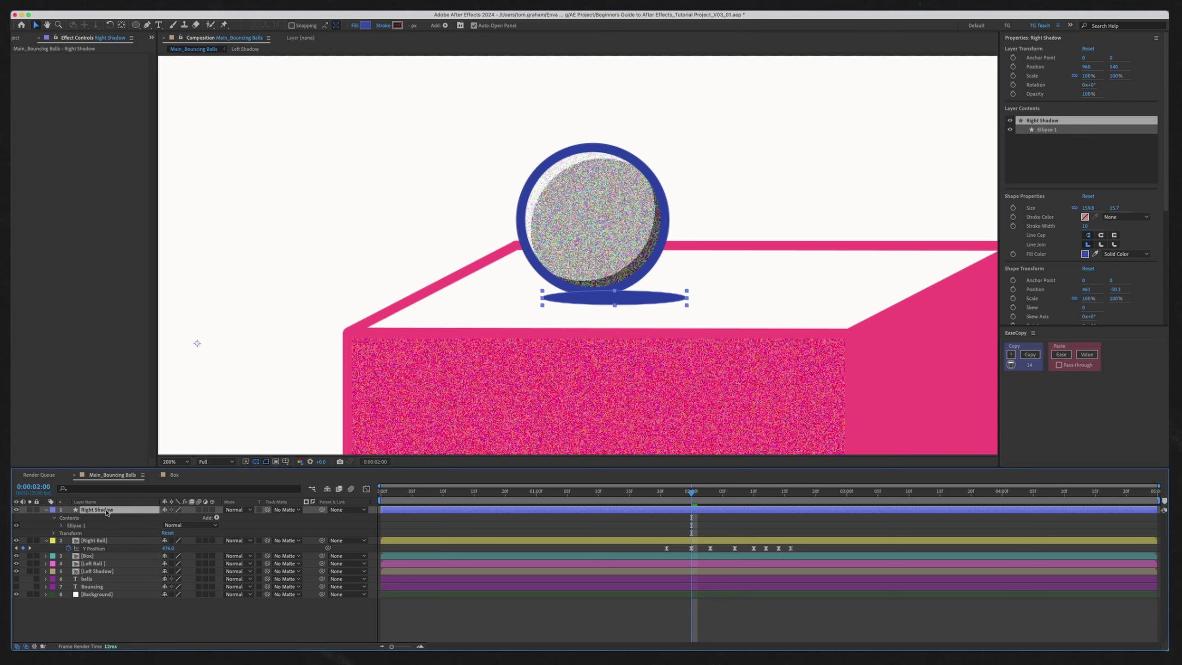
{"action": "key", "text": "super+bracketleft"}
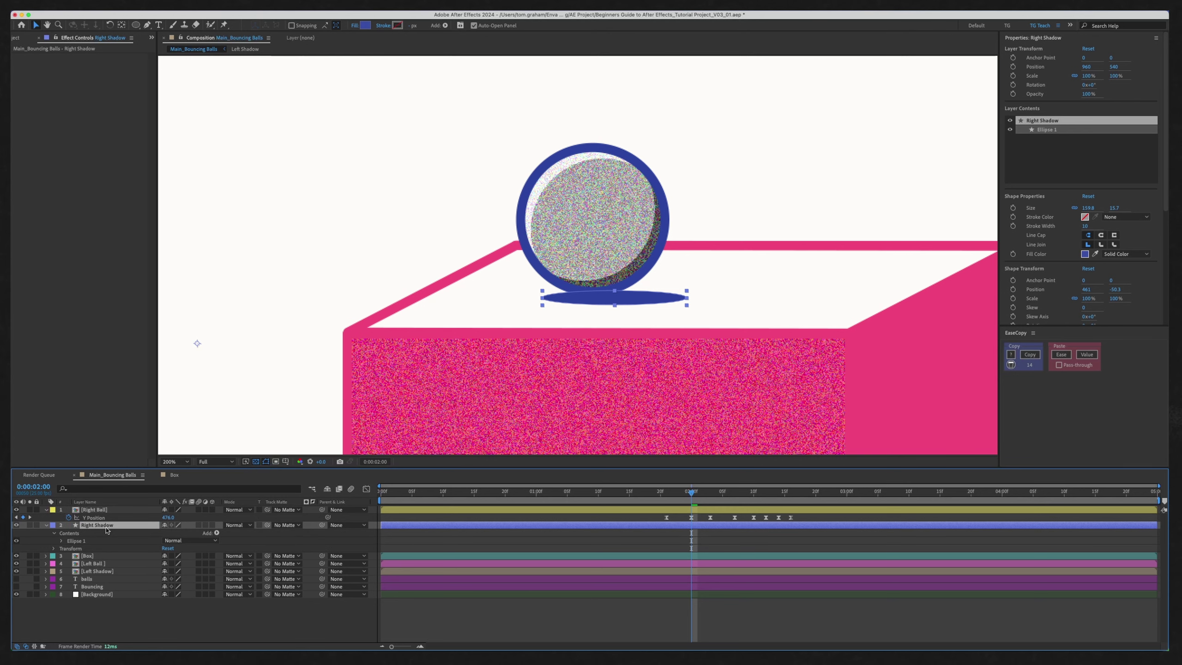
Step: Set the Right Shadow layer's Opacity to 70% and pre-compose it under the name Right Shadow
{"action": "key", "text": "t"}
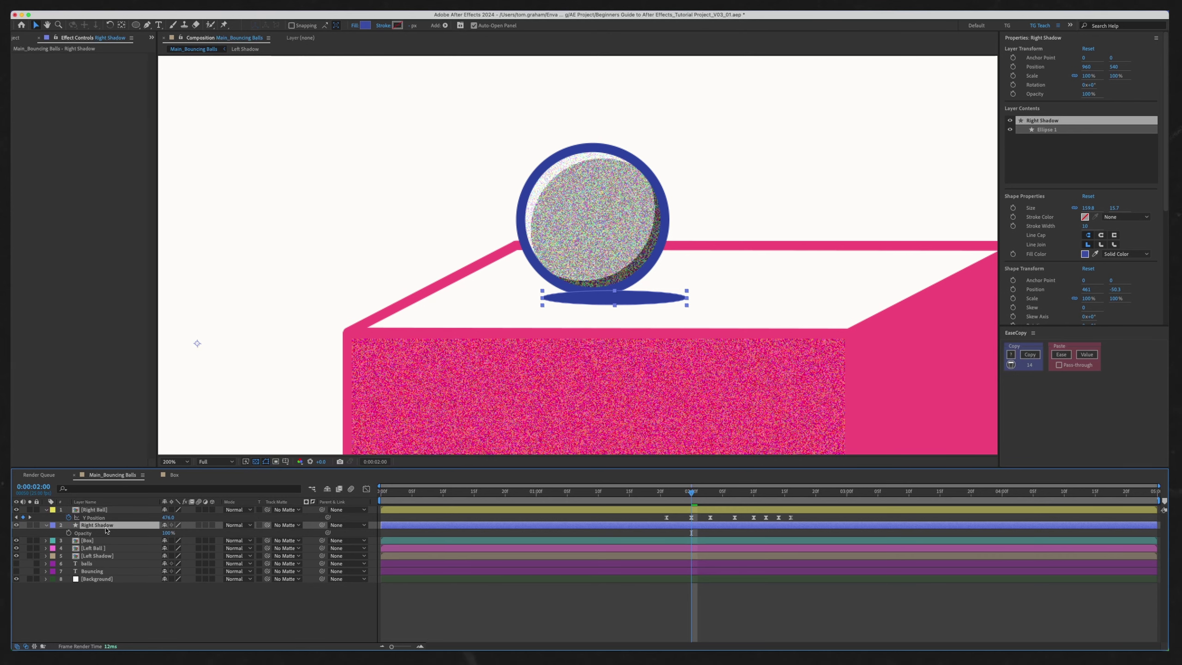
{"action": "left_click", "coordinate": [166, 533]}
{"action": "key", "text": "Return"}
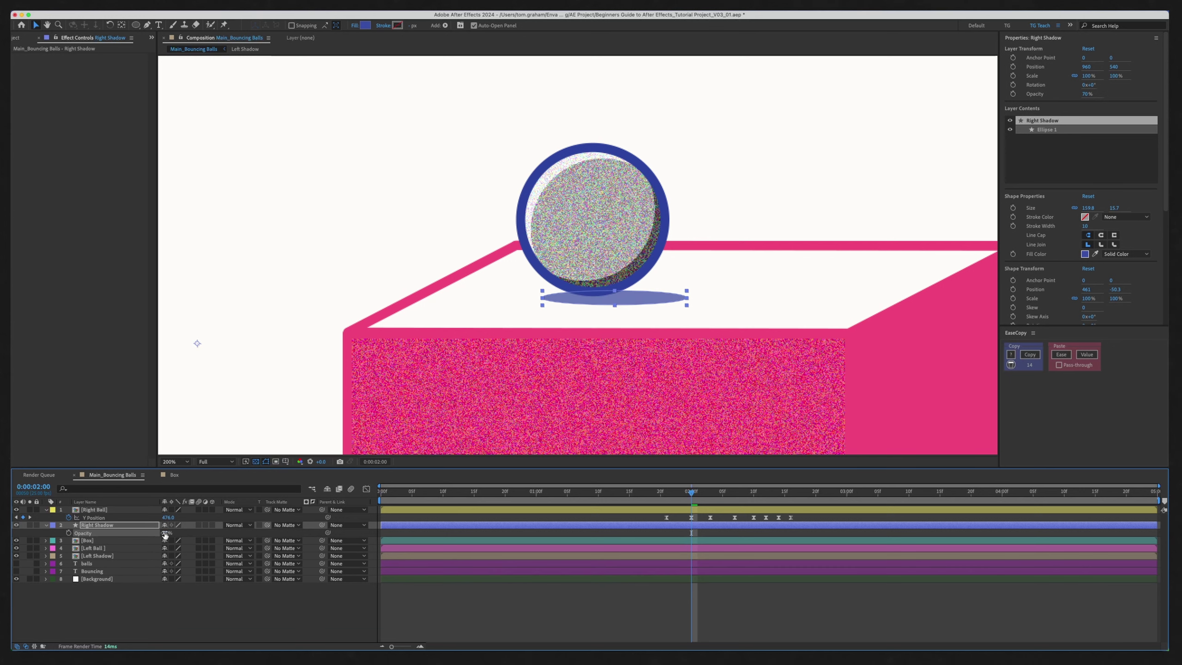
{"action": "right_click", "coordinate": [130, 525]}
{"action": "left_click", "coordinate": [197, 586]}
{"action": "key", "text": "Right"}
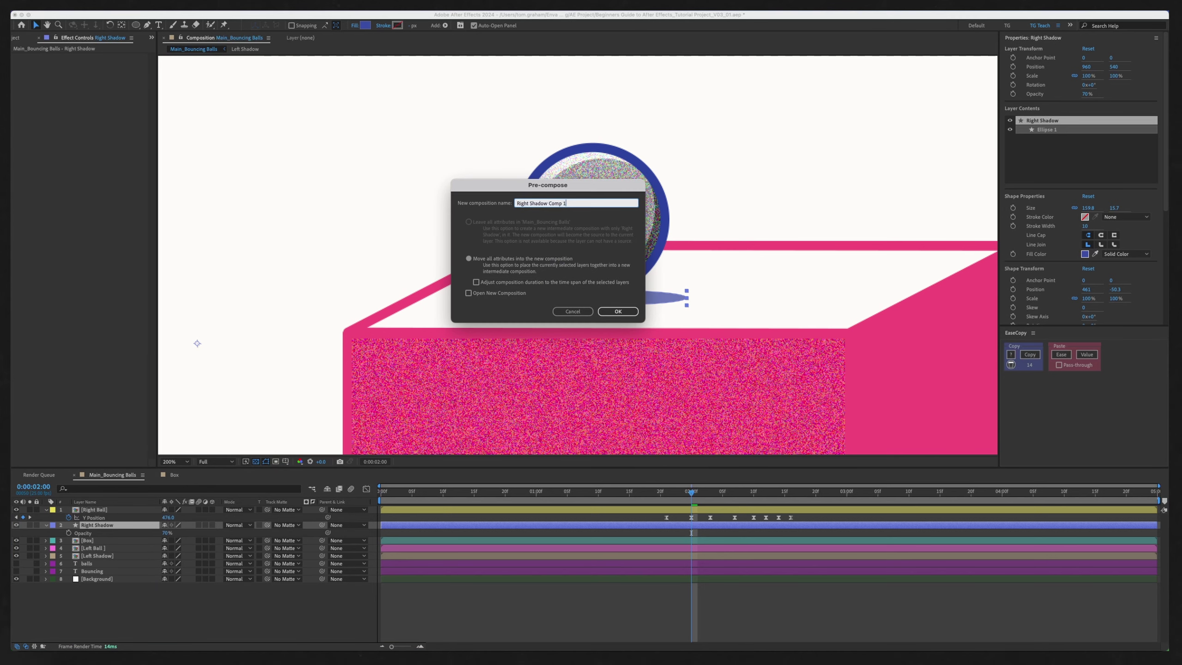
{"action": "key", "text": "Return"}
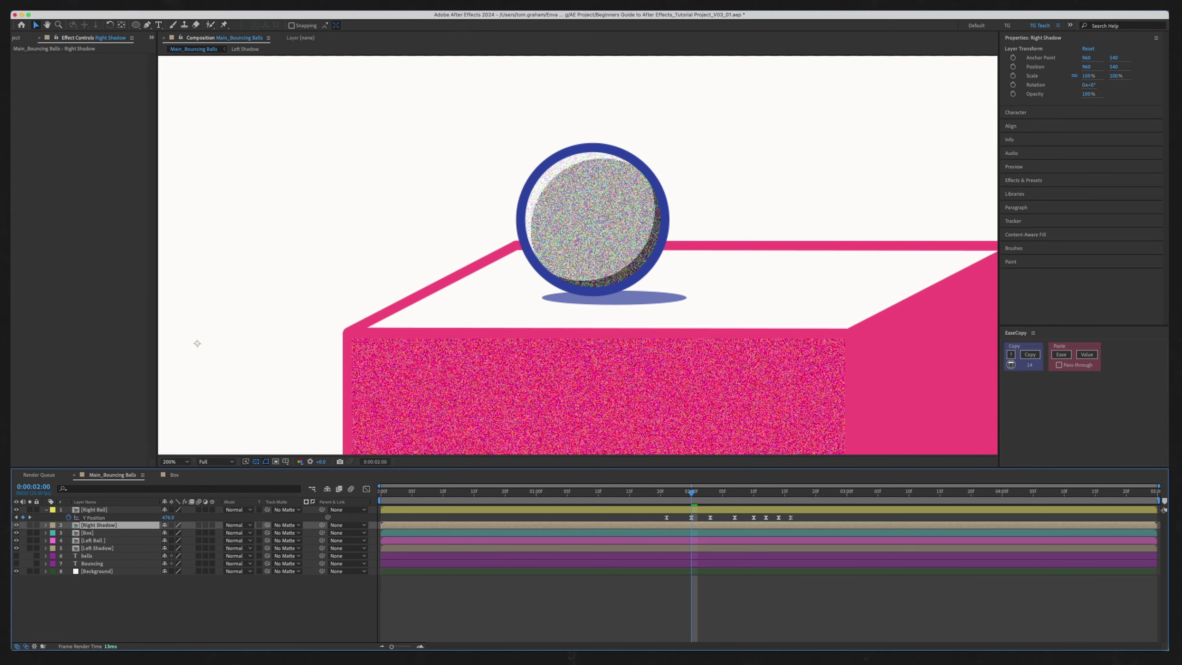
Step: Apply the Noise effect at 50% to the shadow inside the Right Shadow composition and return to Main_Bouncing Balls
{"action": "key", "text": "Tab"}
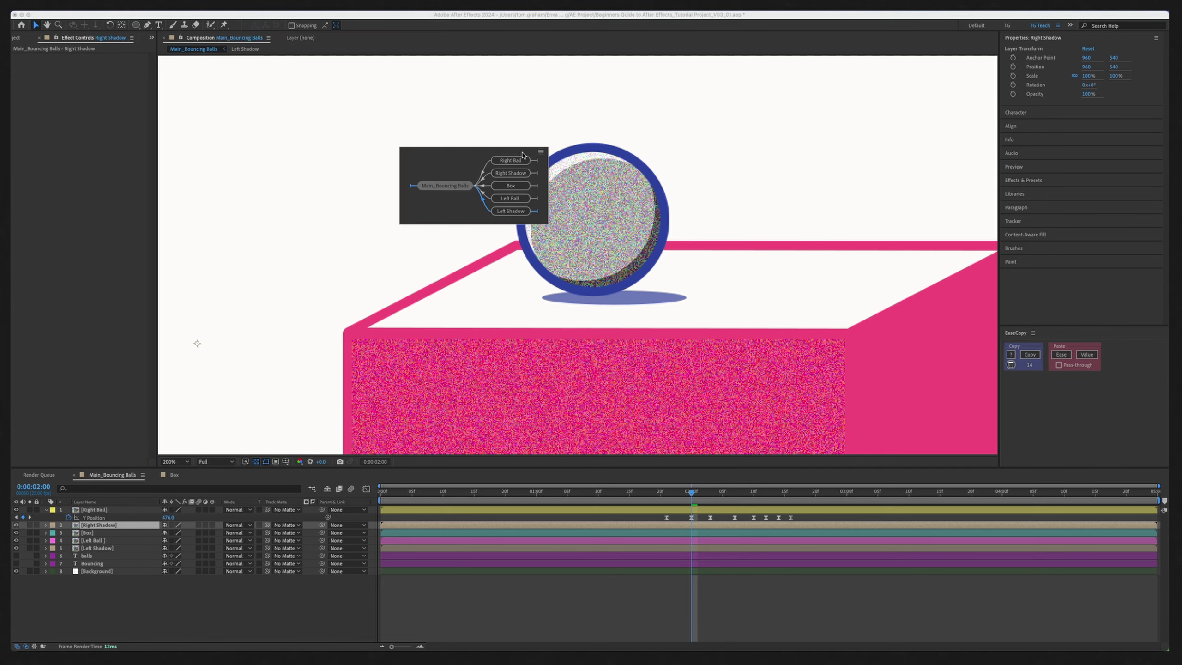
{"action": "left_click", "coordinate": [513, 172]}
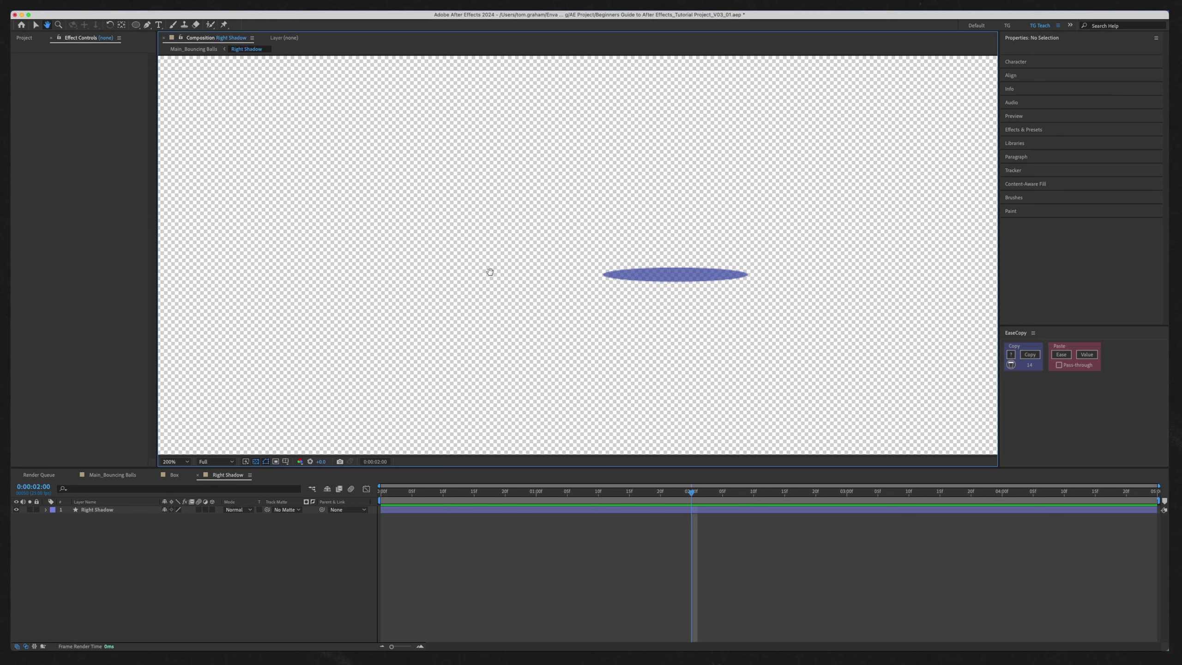
{"action": "left_click", "coordinate": [1038, 130]}
{"action": "left_click_drag", "start_coordinate": [1040, 181], "coordinate": [671, 279]}
{"action": "left_click_drag", "start_coordinate": [98, 67], "coordinate": [97, 65]}
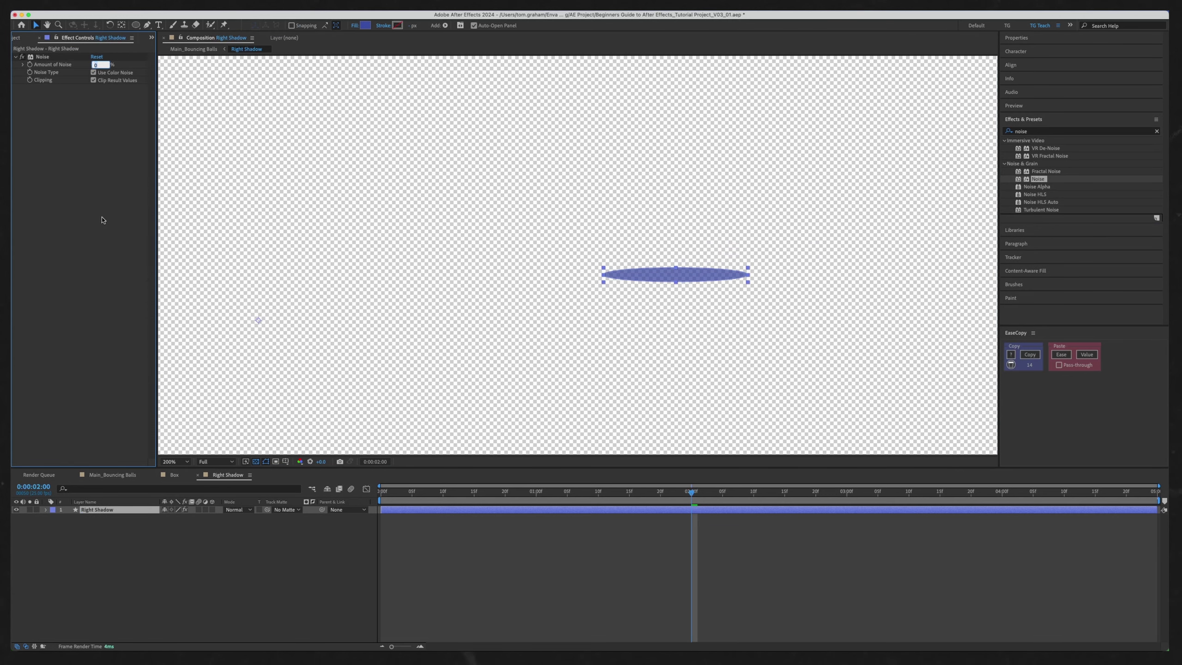
{"action": "type", "text": "50"}
{"action": "key", "text": "Return"}
{"action": "left_click", "coordinate": [511, 164]}
{"action": "key", "text": "Tab"}
{"action": "left_click", "coordinate": [464, 193]}
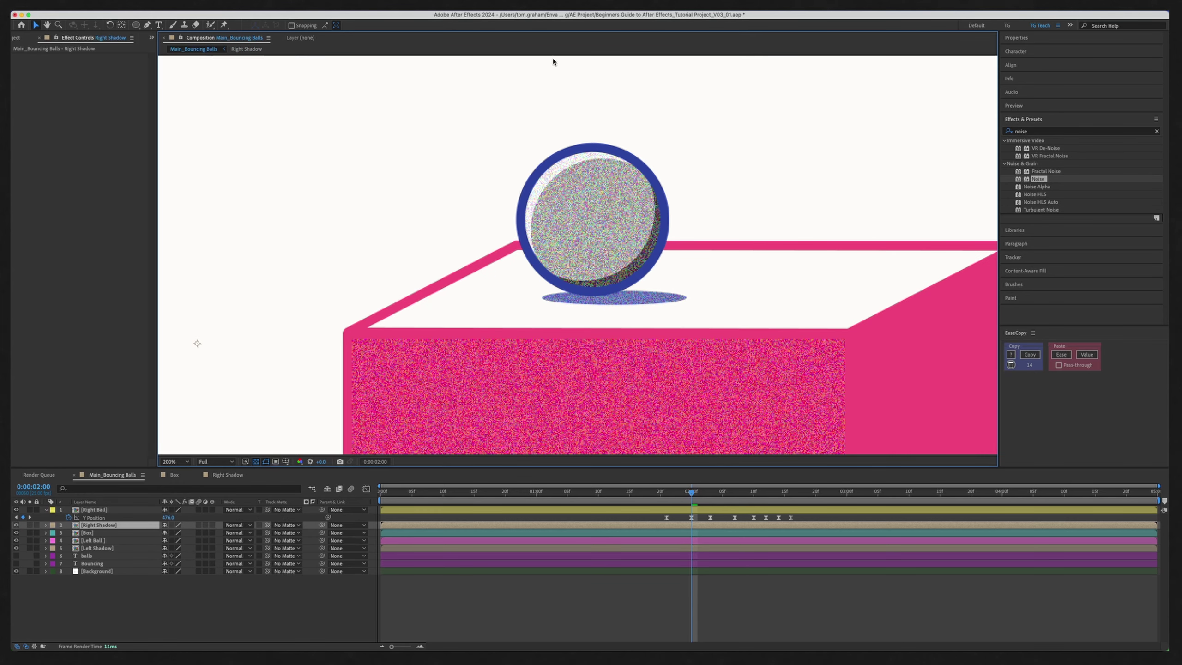
Step: Reveal the Right Shadow layer's Scale and move its anchor point to the centre of the shadow ellipse
{"action": "key", "text": "s"}
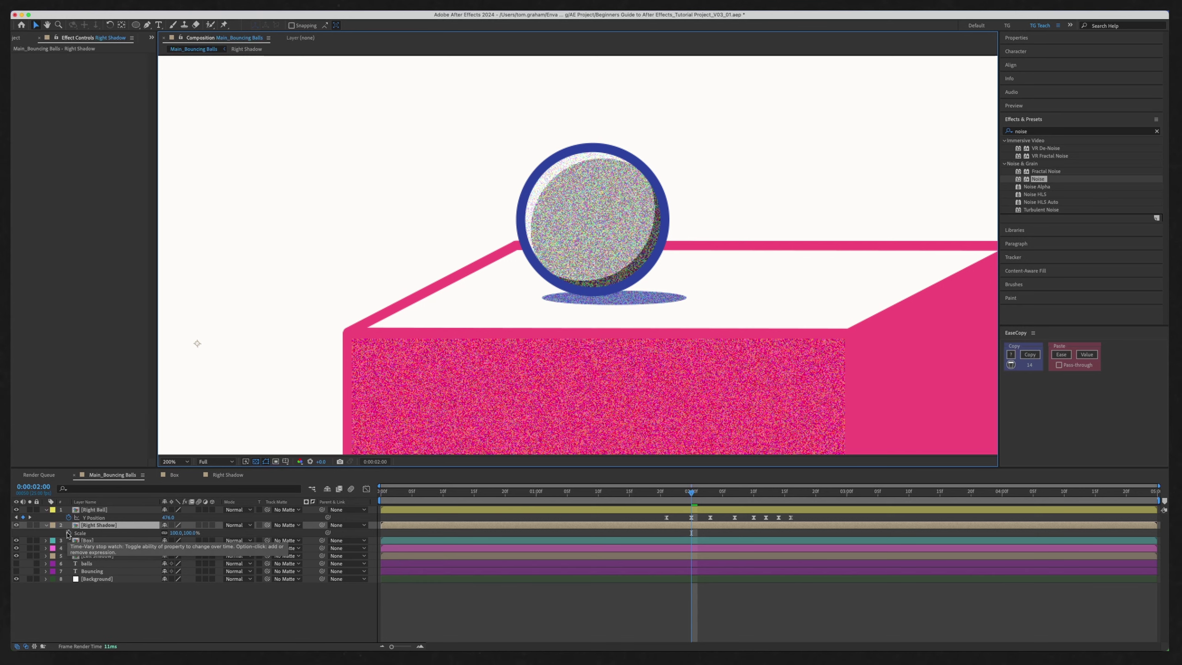
{"action": "key", "text": "comma"}
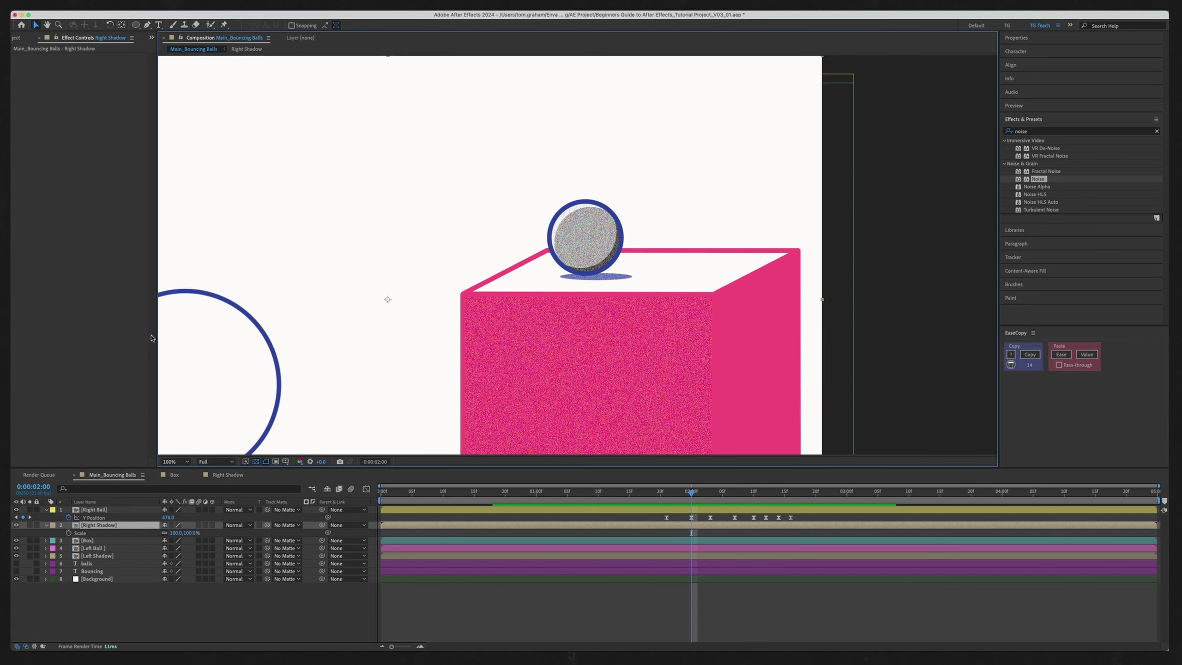
{"action": "key", "text": "y"}
{"action": "left_click_drag", "start_coordinate": [390, 302], "coordinate": [600, 276]}
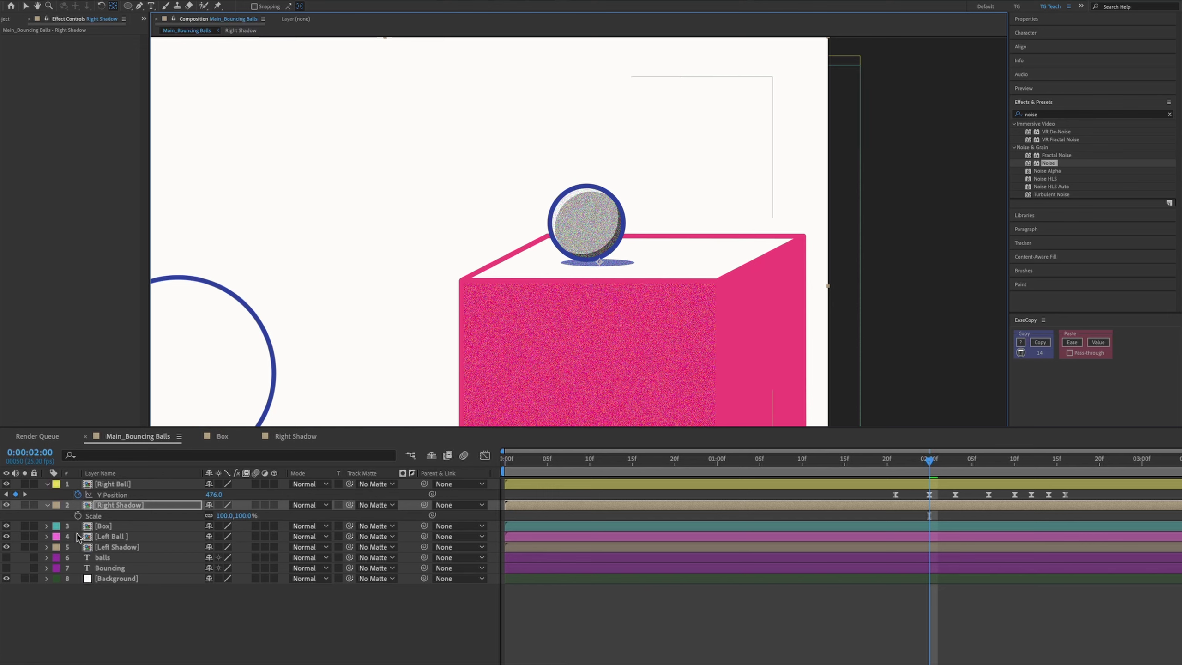
Step: Keyframe the Right Shadow's Scale at 100% wherever the ball touches the box: 0:00:02:00, 0:00:02:07, 0:00:02:12 and 0:00:02:16
{"action": "left_click", "coordinate": [78, 516]}
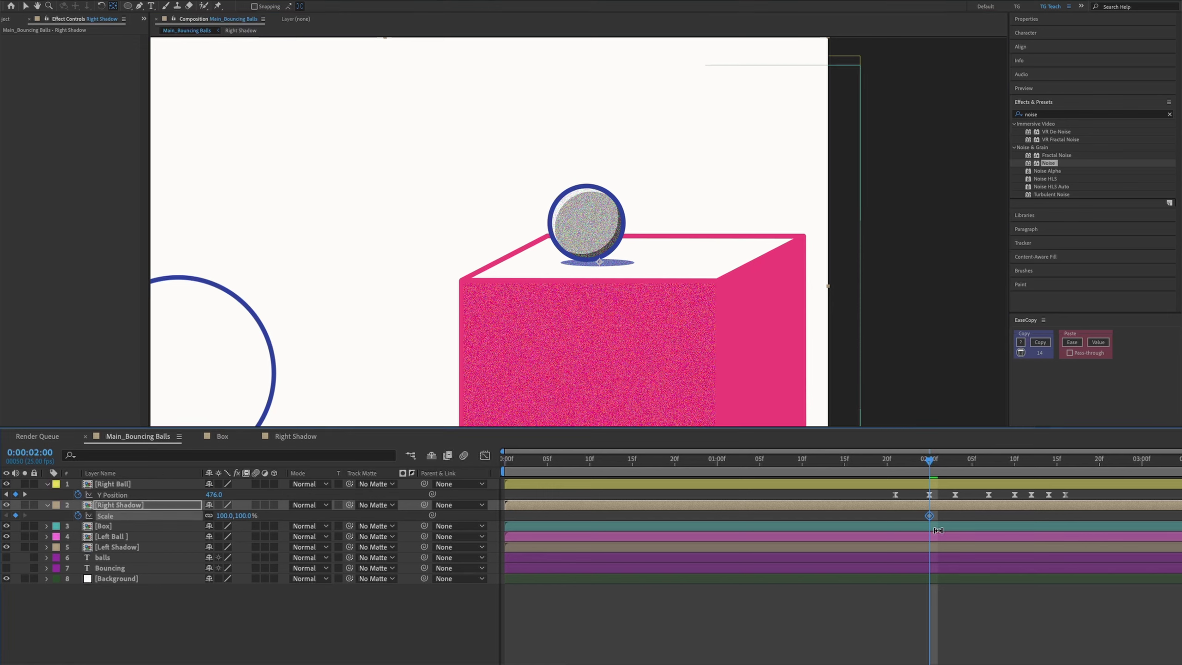
{"action": "left_click_drag", "start_coordinate": [974, 457], "coordinate": [1049, 459]}
{"action": "key", "text": "super+v"}
{"action": "key", "text": "super+v"}
{"action": "key", "text": "super+v"}
{"action": "key", "text": "super+v"}
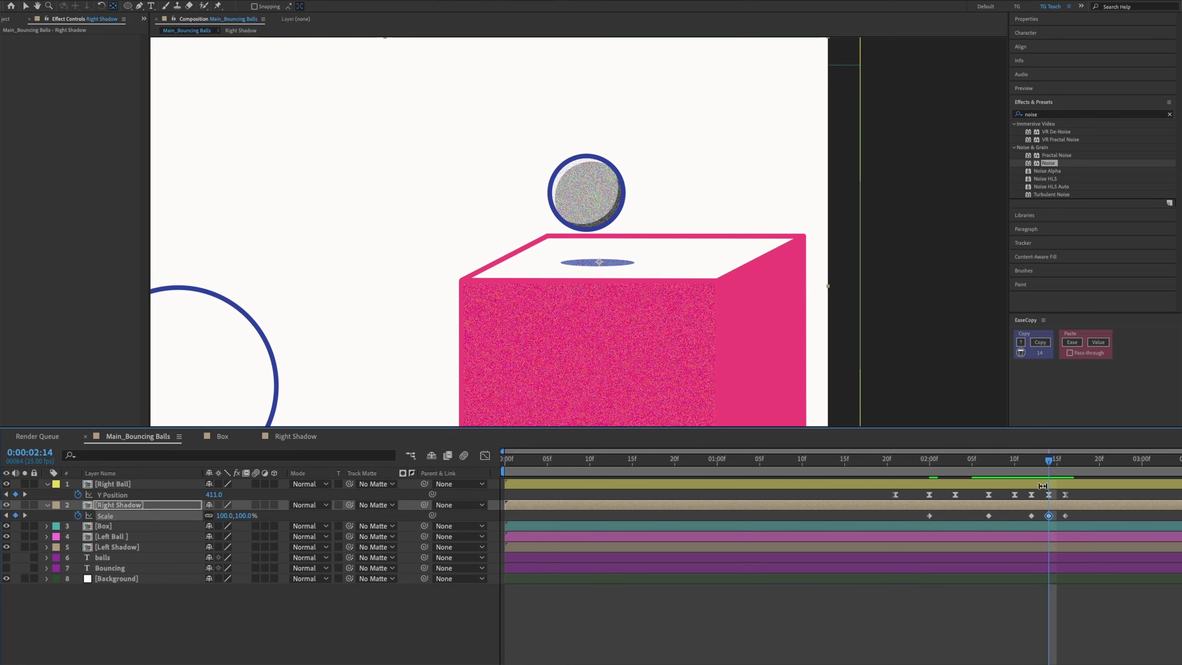
Step: Adjust the Right Shadow's Scale at the bounce peaks: at 0:00:02:14, to 80% at 0:00:02:10 and to 70% at 0:00:02:03
{"action": "left_click", "coordinate": [225, 516]}
{"action": "type", "text": "2000"}
{"action": "key", "text": "Return"}
{"action": "left_click", "coordinate": [1015, 463]}
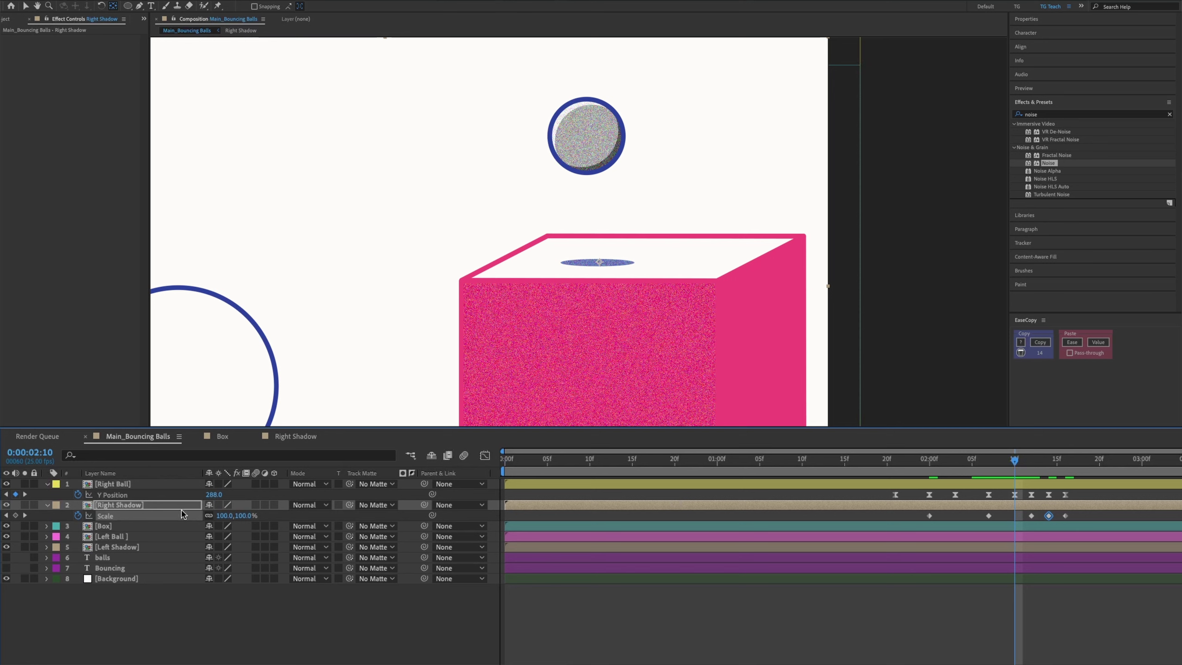
{"action": "left_click", "coordinate": [223, 515]}
{"action": "type", "text": "80"}
{"action": "key", "text": "Return"}
{"action": "left_click", "coordinate": [955, 462]}
{"action": "left_click", "coordinate": [226, 516]}
{"action": "type", "text": "70"}
{"action": "key", "text": "Return"}
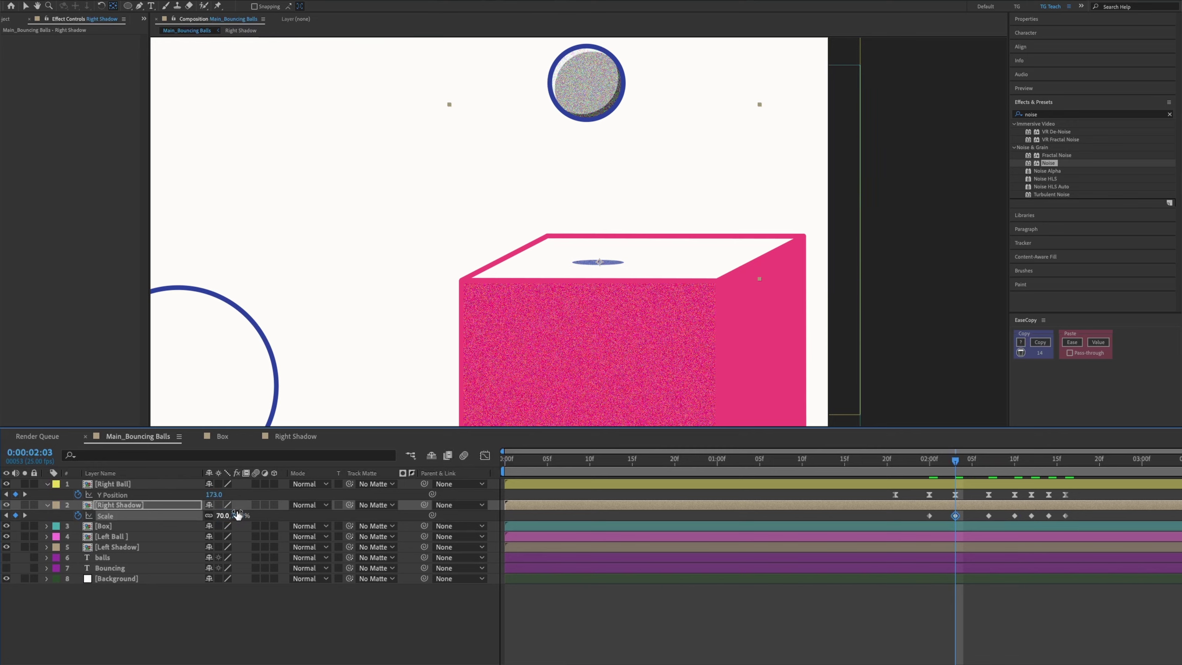
Step: Set the Right Shadow's Scale to 0% at 0:00:00:13, well before the right ball drops
{"action": "left_click", "coordinate": [896, 462]}
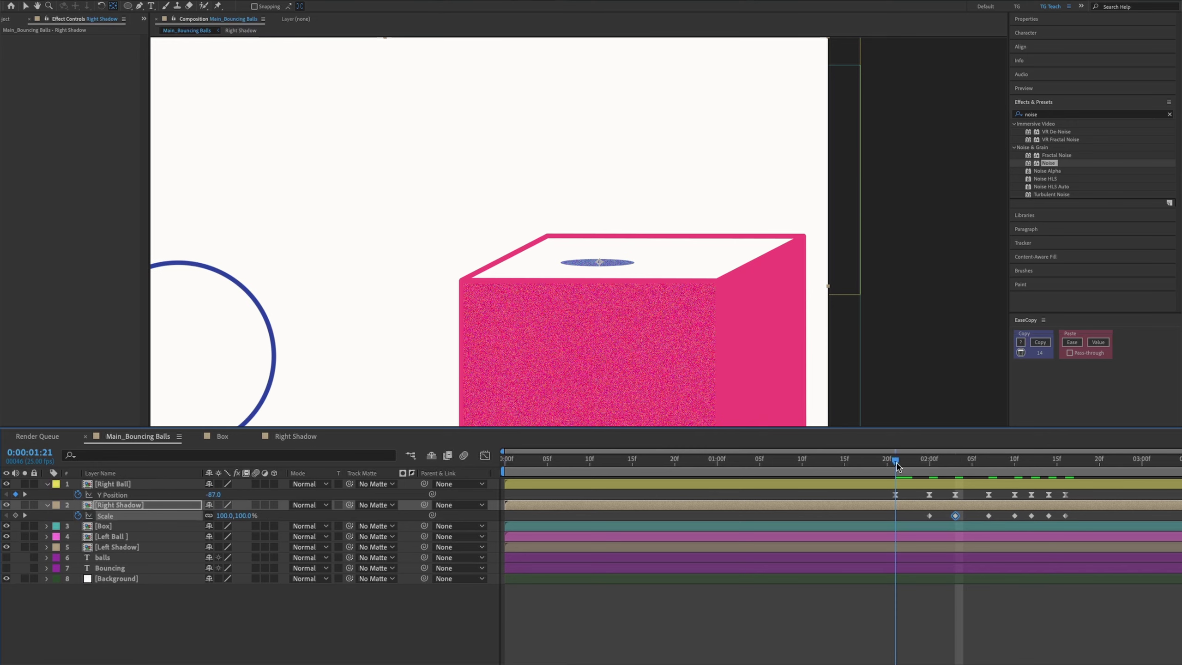
{"action": "left_click_drag", "start_coordinate": [893, 463], "coordinate": [615, 480]}
{"action": "left_click", "coordinate": [223, 515]}
{"action": "type", "text": "0"}
{"action": "key", "text": "Return"}
{"action": "scroll", "coordinate": [488, 213], "scroll_direction": "down", "scroll_amount": 1}
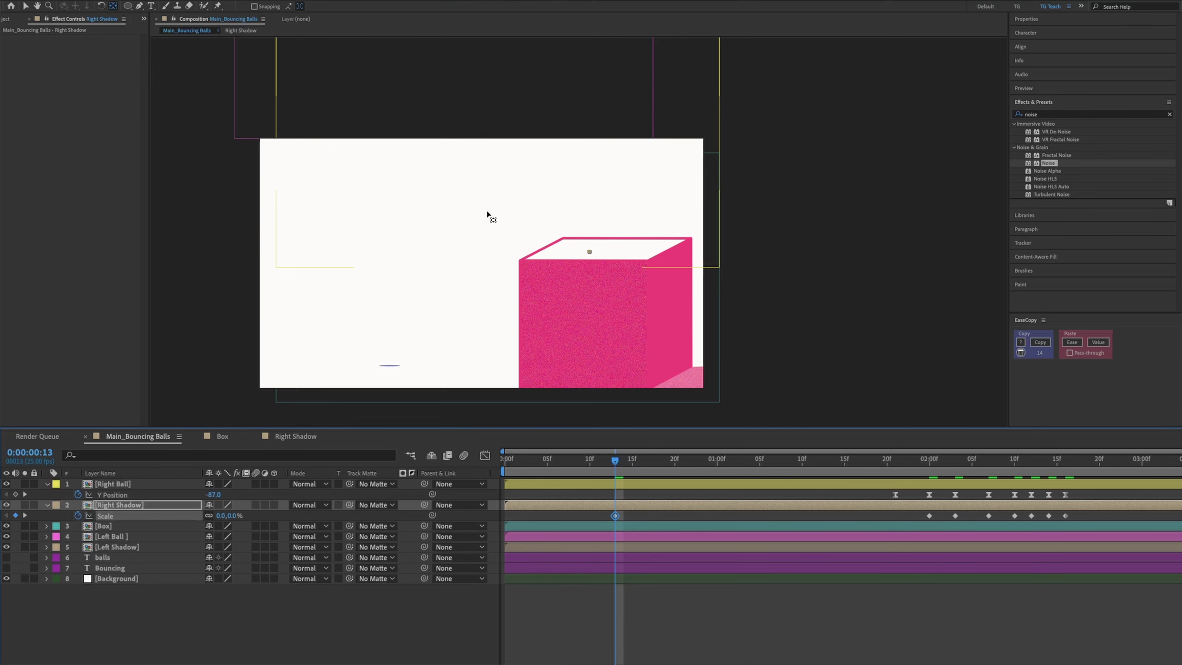
Step: Preview the shadow animation from 0:00:00:08 and check the frames through to the end of the bounce
{"action": "left_click", "coordinate": [628, 601]}
{"action": "left_click", "coordinate": [573, 457]}
{"action": "key", "text": "space"}
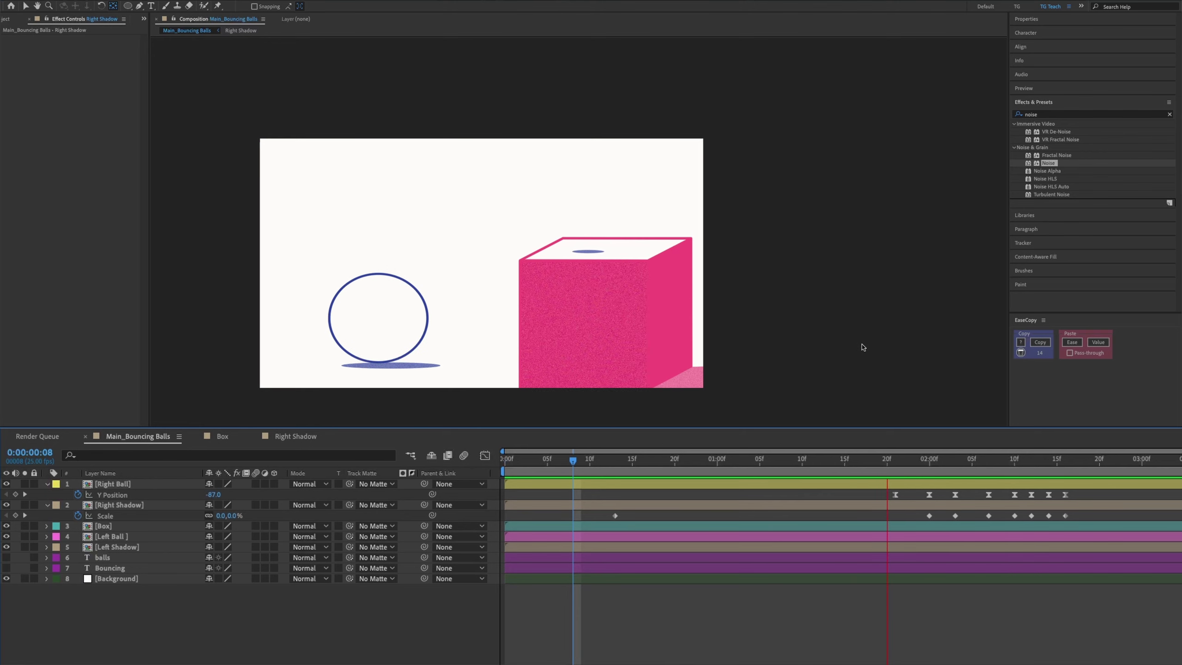
{"action": "key", "text": "space"}
{"action": "left_click_drag", "start_coordinate": [585, 464], "coordinate": [1088, 448]}
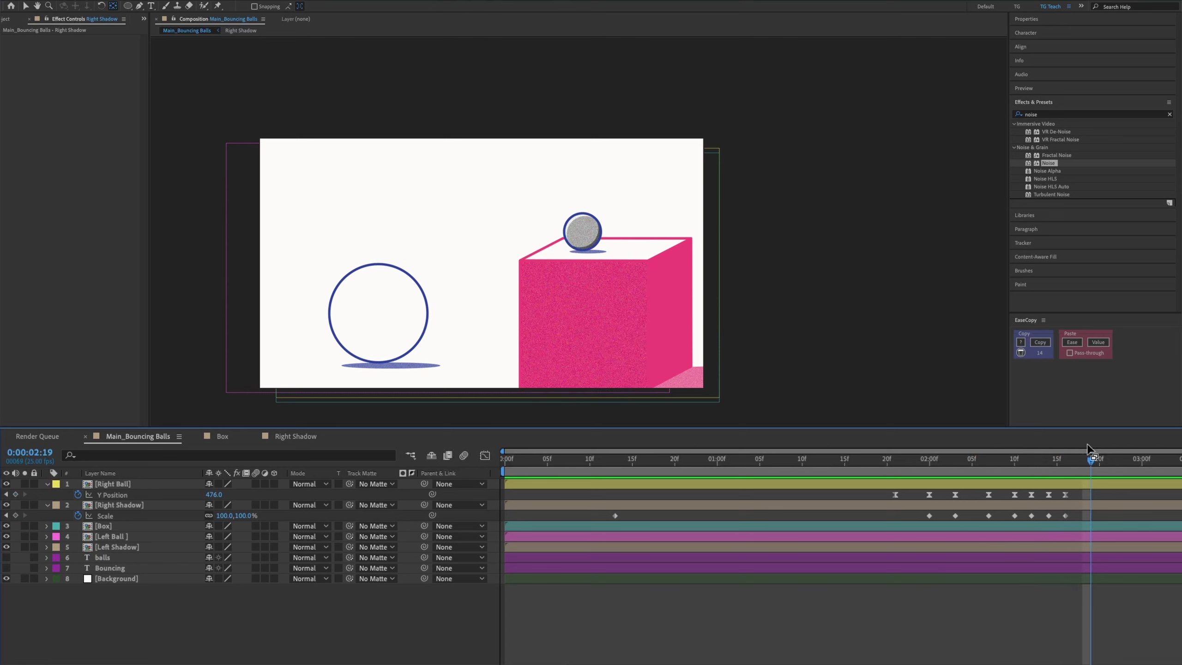
Step: Copy the easing of all Right Ball Y Position keyframes onto the Right Shadow's Scale keyframes and preview from 0:00:00:13
{"action": "left_click_drag", "start_coordinate": [1105, 492], "coordinate": [884, 499]}
{"action": "left_click", "coordinate": [1048, 345]}
{"action": "left_click_drag", "start_coordinate": [1095, 512], "coordinate": [567, 521]}
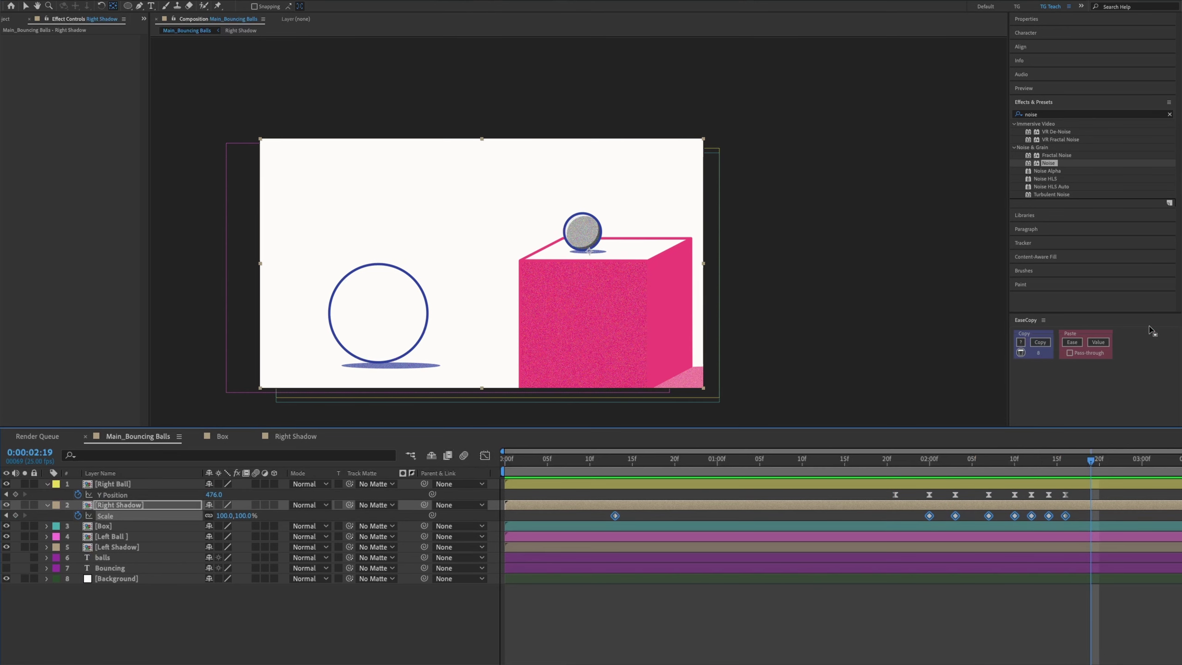
{"action": "left_click", "coordinate": [1072, 343]}
{"action": "left_click", "coordinate": [615, 461]}
{"action": "key", "text": "space"}
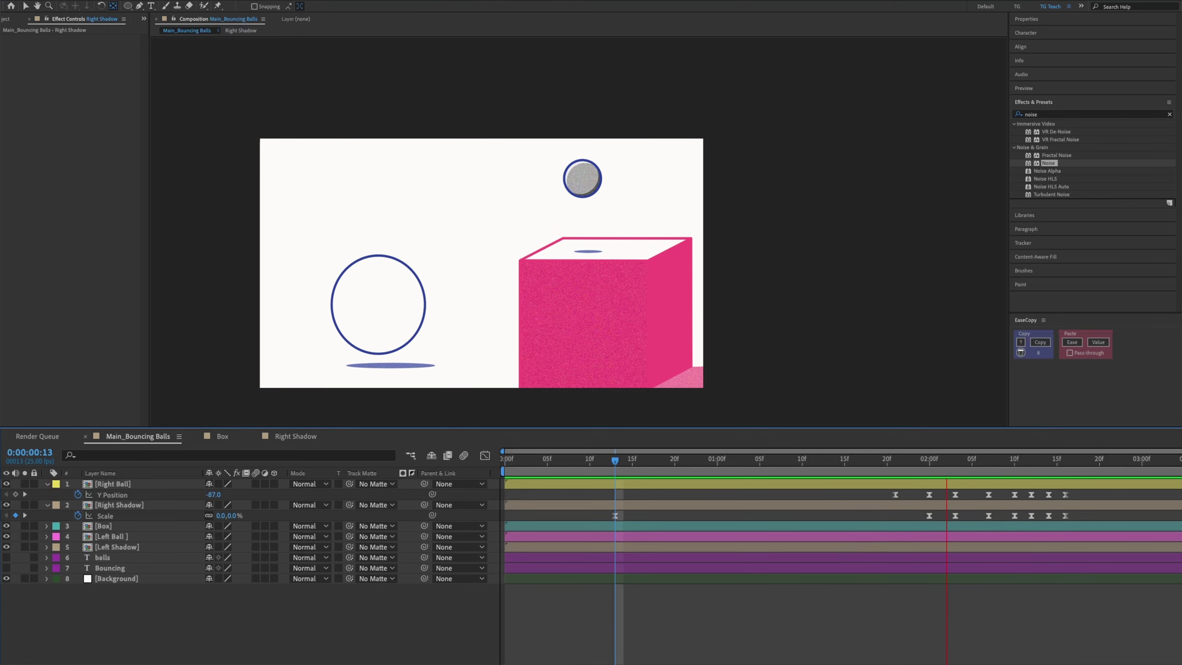
{"action": "key", "text": "space"}
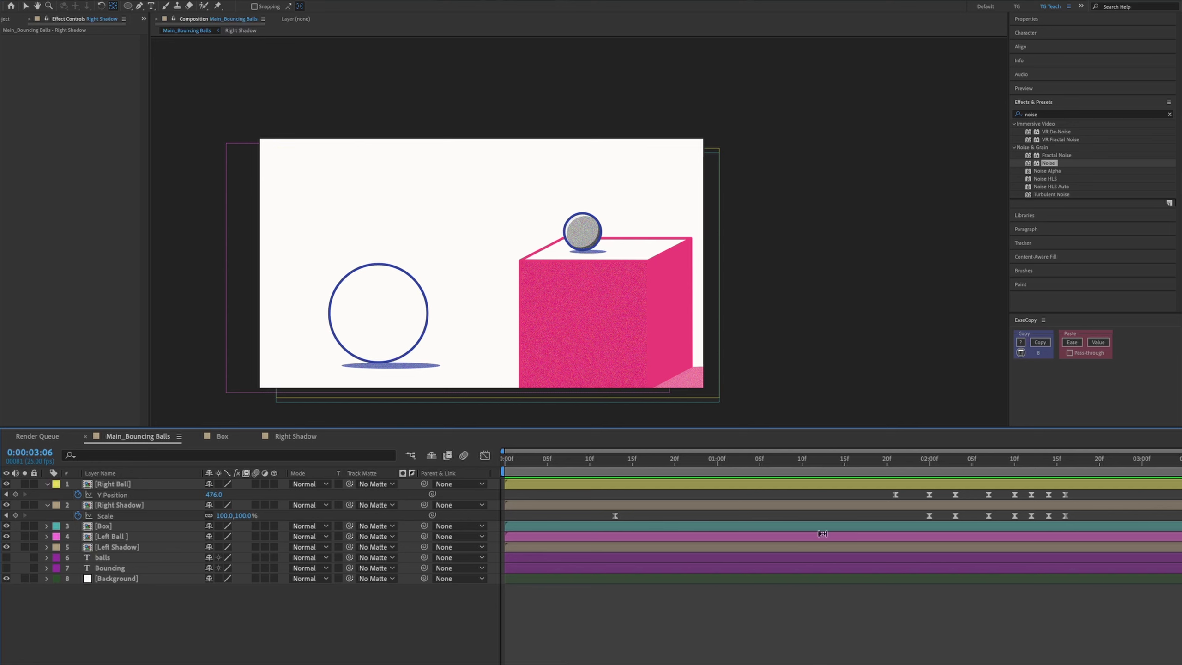
Step: Keyframe the Box's Position to slide in from off-screen, from 1912, 602 at 0:00:01:14 to 1030, 602 at 0:00:01:23
{"action": "left_click_drag", "start_coordinate": [860, 460], "coordinate": [913, 462]}
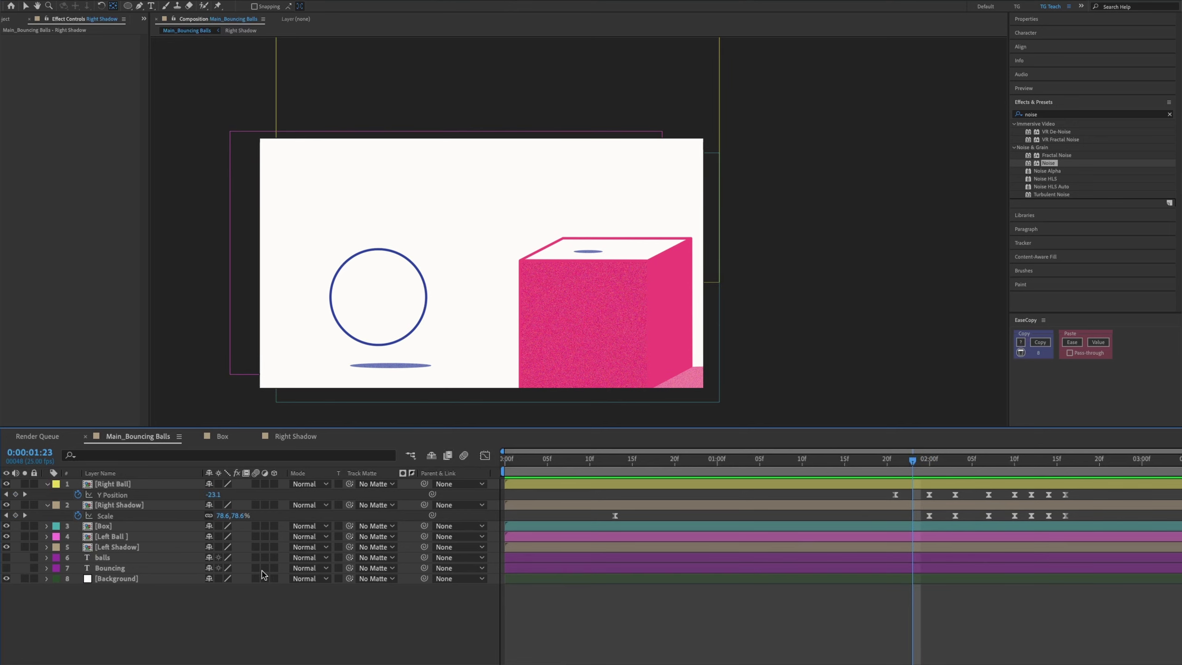
{"action": "left_click", "coordinate": [133, 527]}
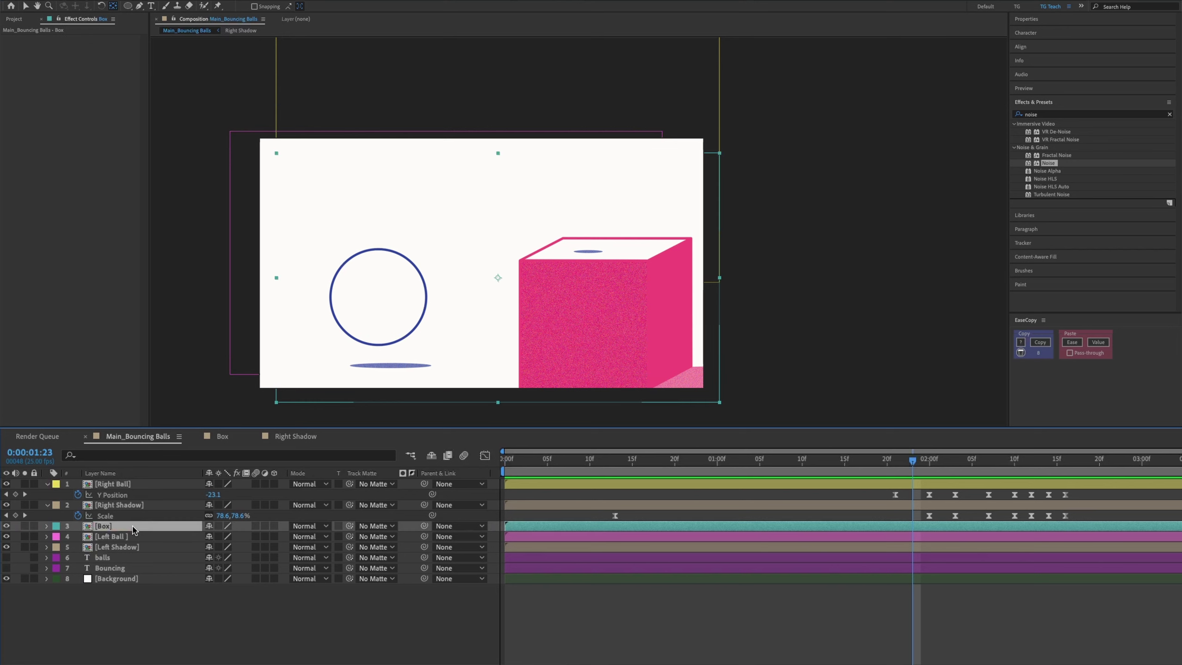
{"action": "key", "text": "p"}
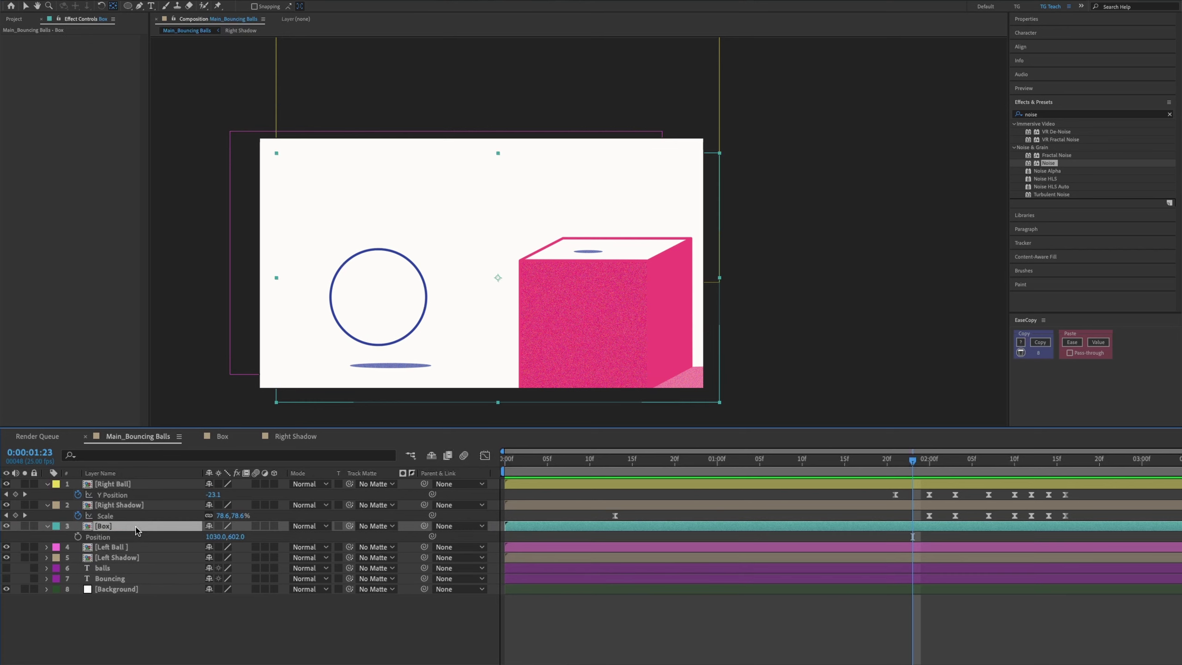
{"action": "left_click", "coordinate": [78, 537]}
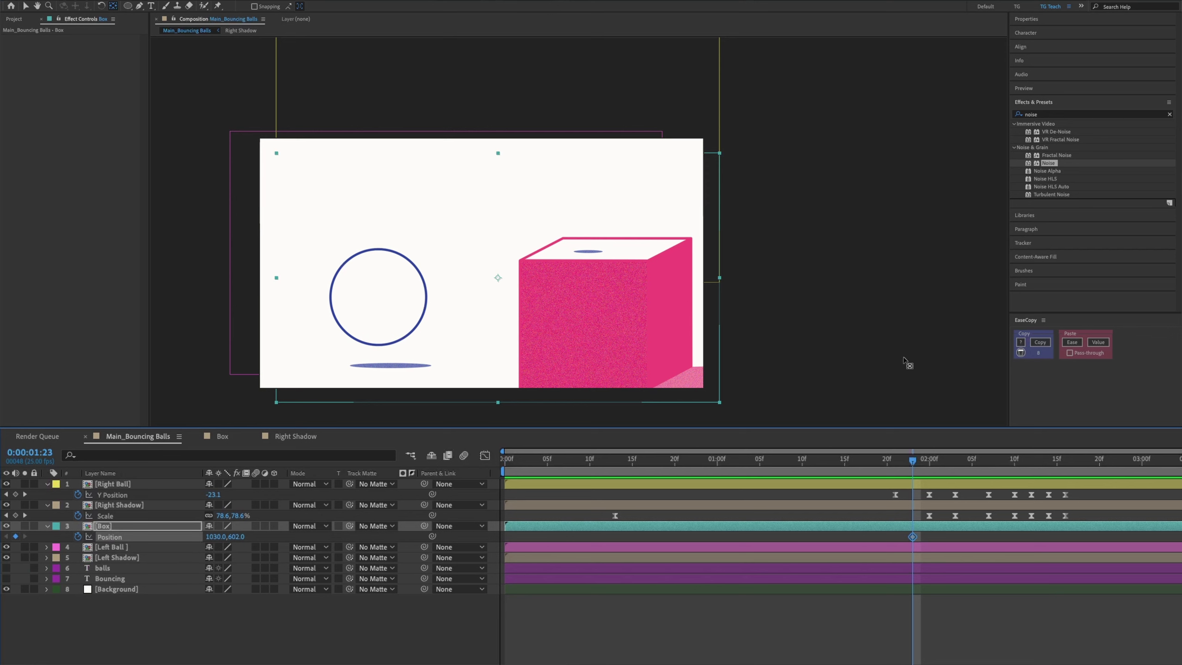
{"action": "left_click_drag", "start_coordinate": [913, 461], "coordinate": [836, 461]}
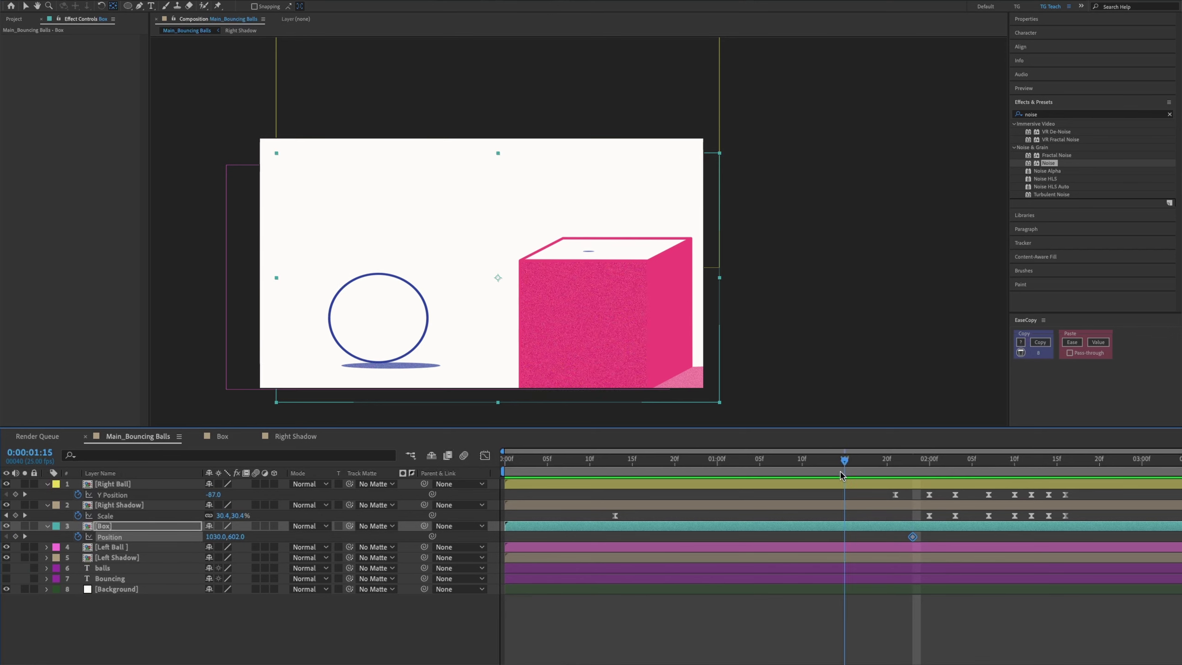
{"action": "left_click_drag", "start_coordinate": [532, 533], "coordinate": [746, 521]}
Step: Play back the box's slide-in to check its timing against the right ball's drop
{"action": "key", "text": "space"}
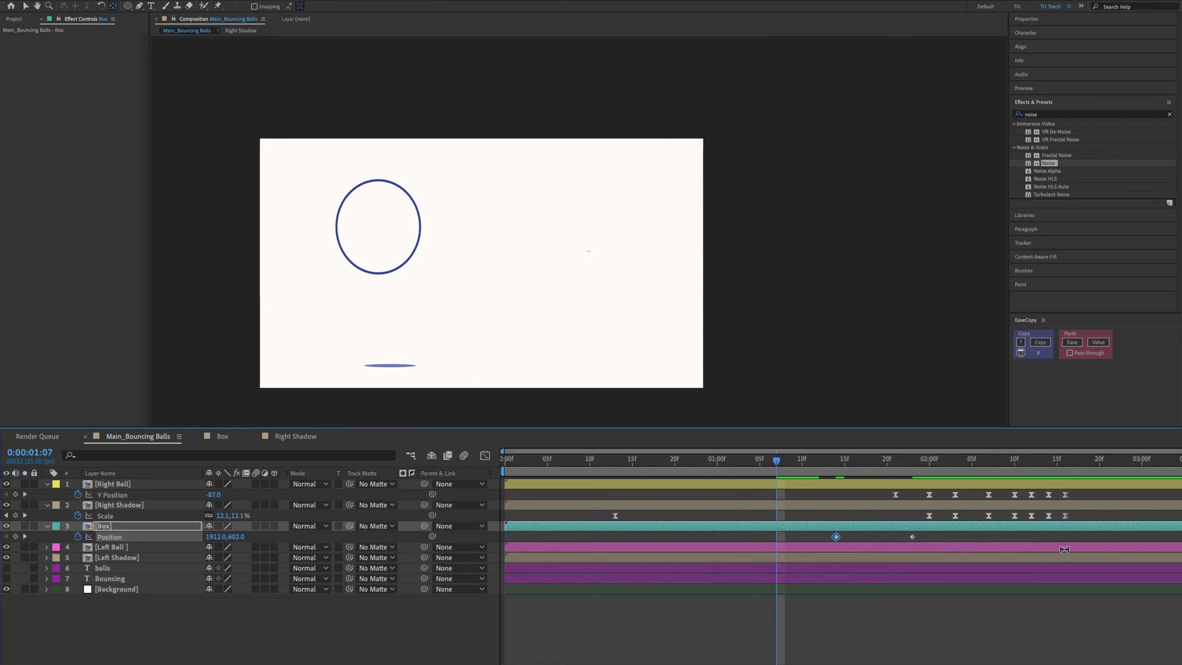
{"action": "key", "text": "space"}
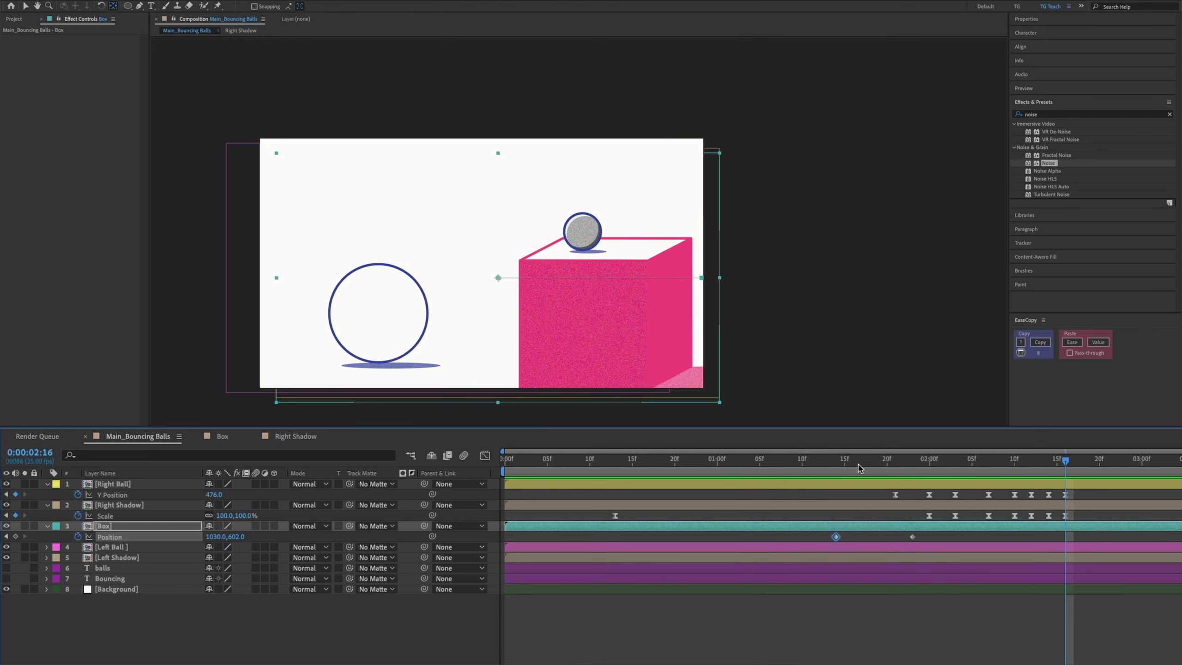
{"action": "left_click", "coordinate": [794, 459]}
{"action": "key", "text": "space"}
{"action": "key", "text": "space"}
Step: Apply Easy Ease to both of the Box's Position keyframes and preview the slide-in
{"action": "left_click_drag", "start_coordinate": [955, 554], "coordinate": [816, 534]}
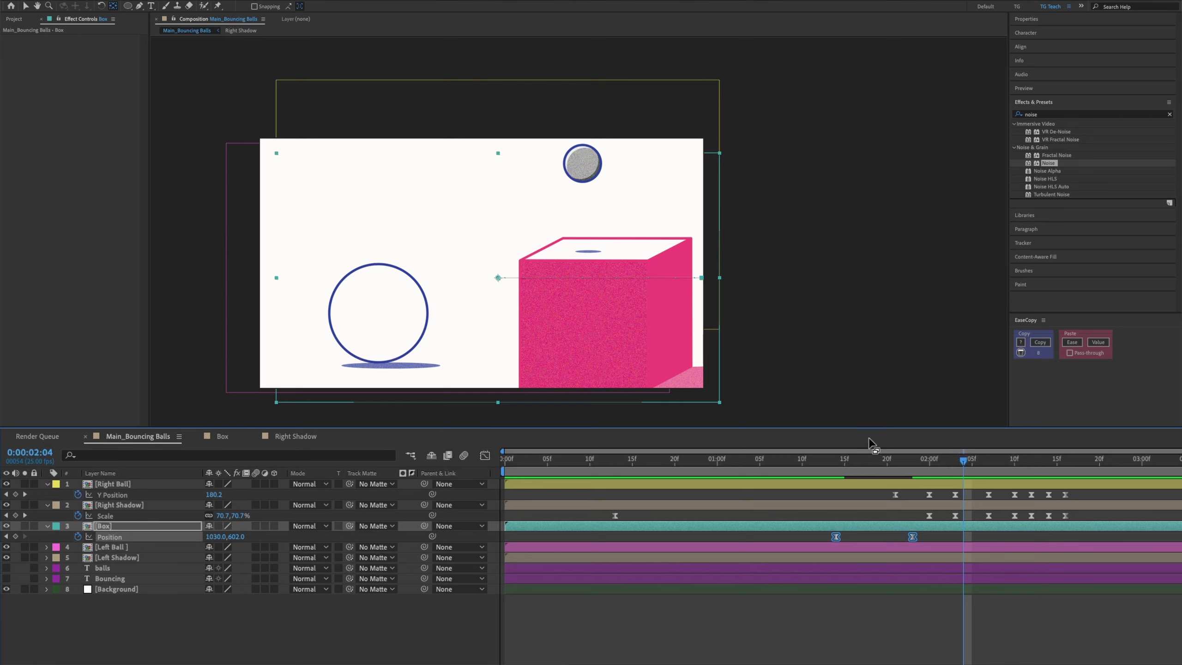
{"action": "left_click", "coordinate": [777, 459]}
{"action": "key", "text": "space"}
{"action": "key", "text": "space"}
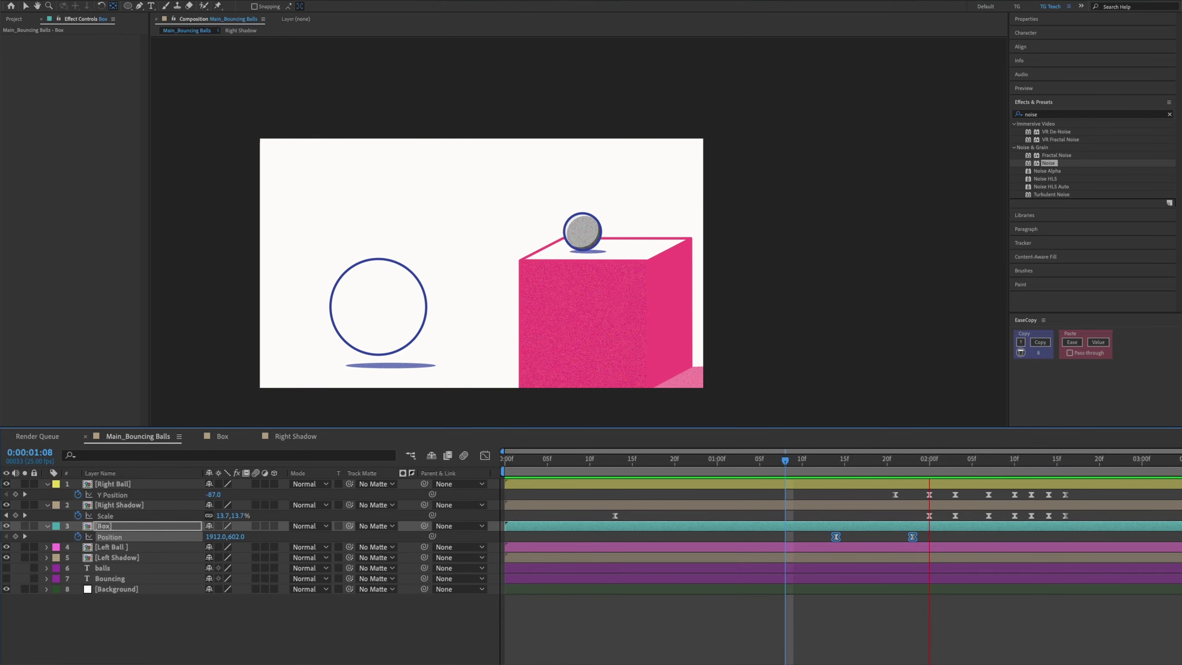
Step: Show the Box's Position animation as a speed graph in the Graph Editor, with the timeline area enlarged
{"action": "key", "text": "space"}
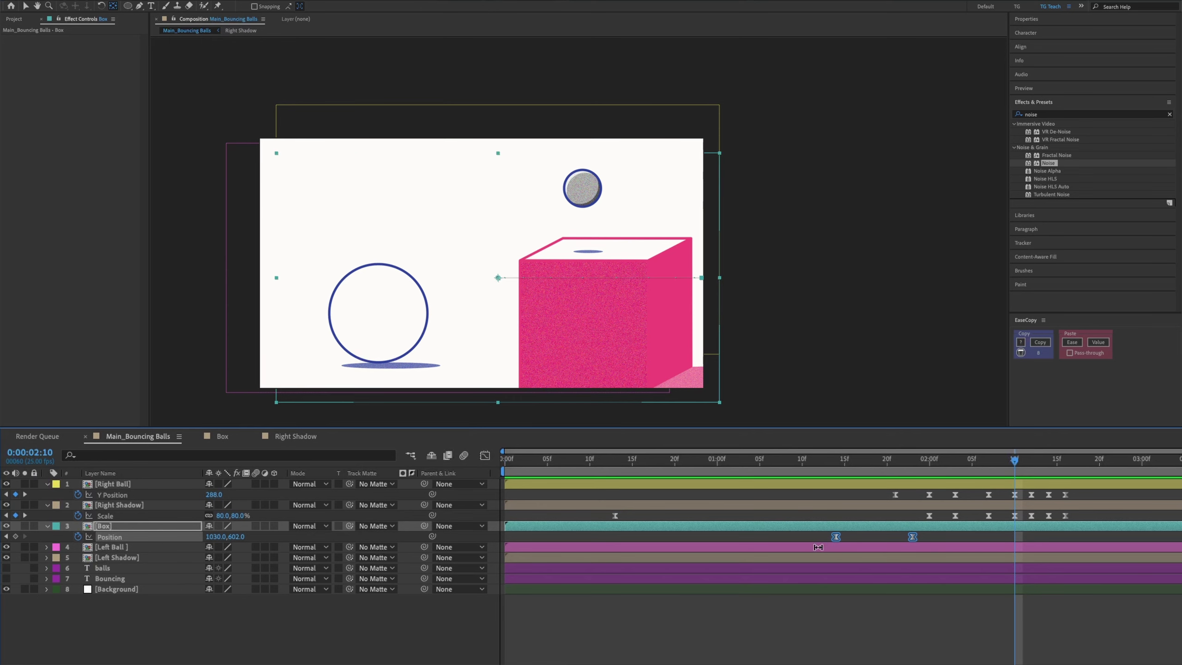
{"action": "key", "text": "shift+F3"}
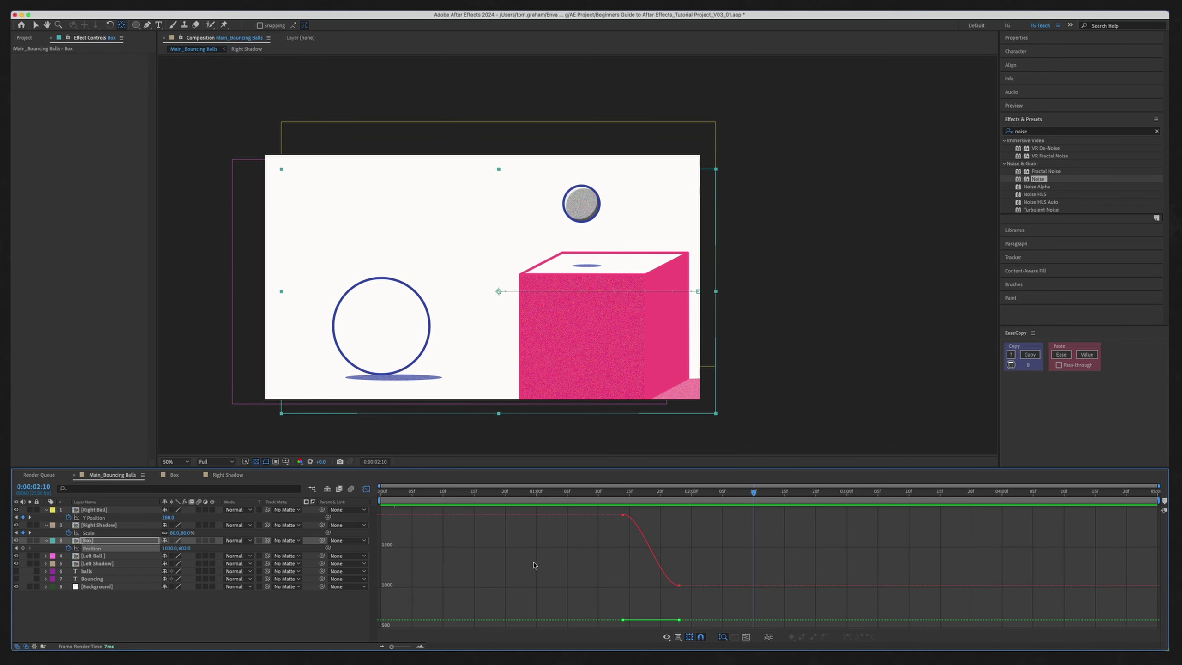
{"action": "left_click_drag", "start_coordinate": [634, 467], "coordinate": [634, 375]}
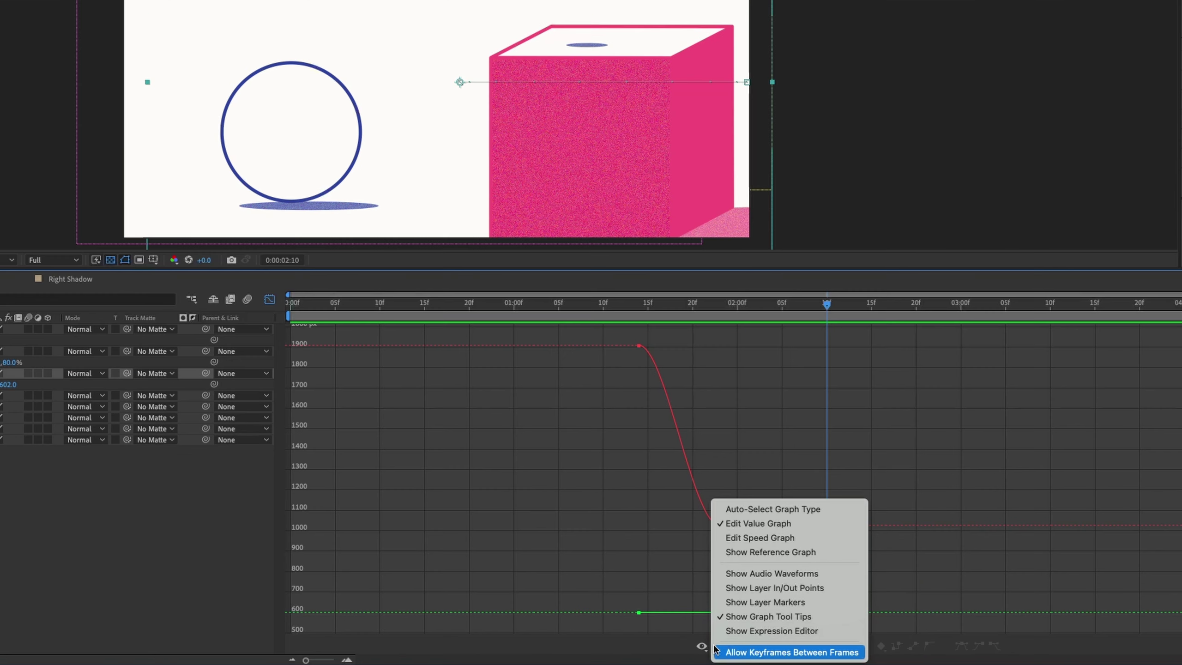
{"action": "left_click", "coordinate": [667, 636]}
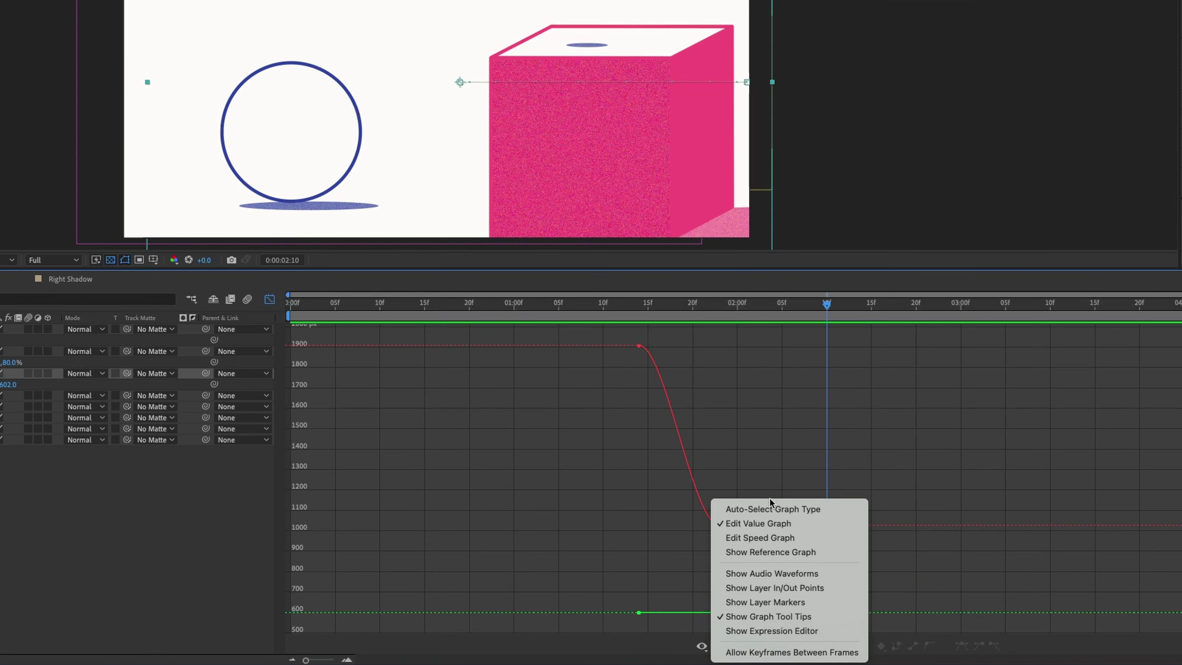
{"action": "left_click", "coordinate": [757, 538]}
Step: Reshape the speed curve of both Box Position keyframes so the slide-in starts with a sharp peak and eases out slowly, and leave the Graph Editor
{"action": "left_click_drag", "start_coordinate": [714, 355], "coordinate": [614, 512]}
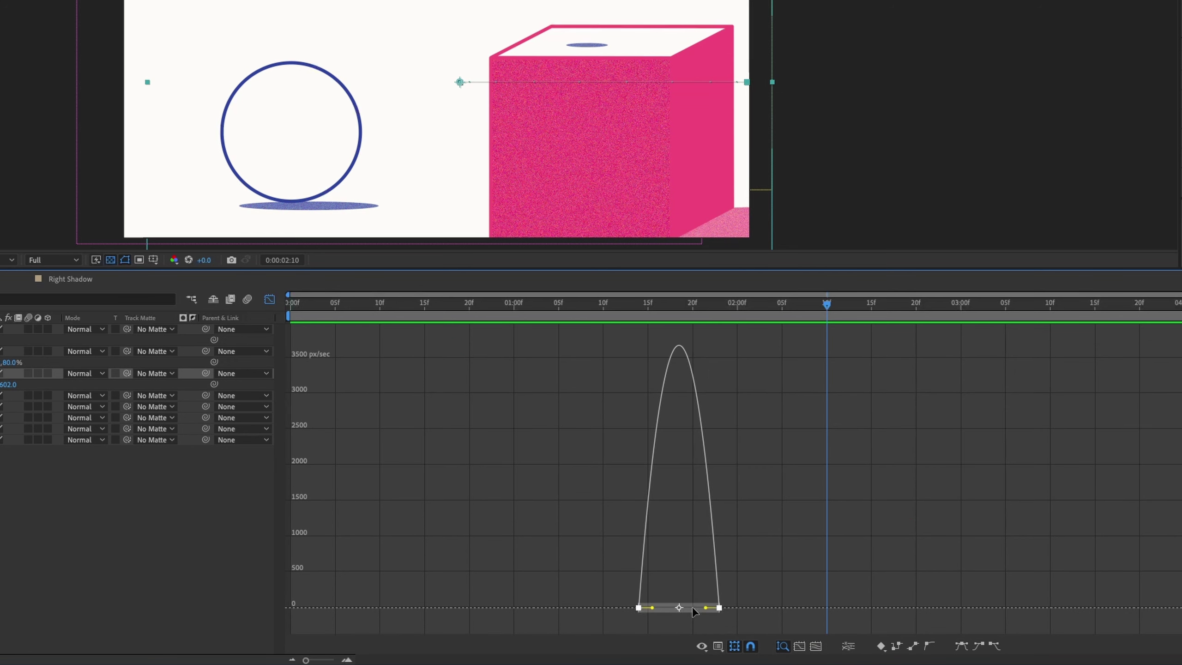
{"action": "mouse_move", "coordinate": [652, 607]}
{"action": "left_mouse_down"}
{"action": "mouse_move", "coordinate": [635, 608]}
{"action": "mouse_move", "coordinate": [679, 609]}
{"action": "mouse_move", "coordinate": [633, 607]}
{"action": "left_mouse_up"}
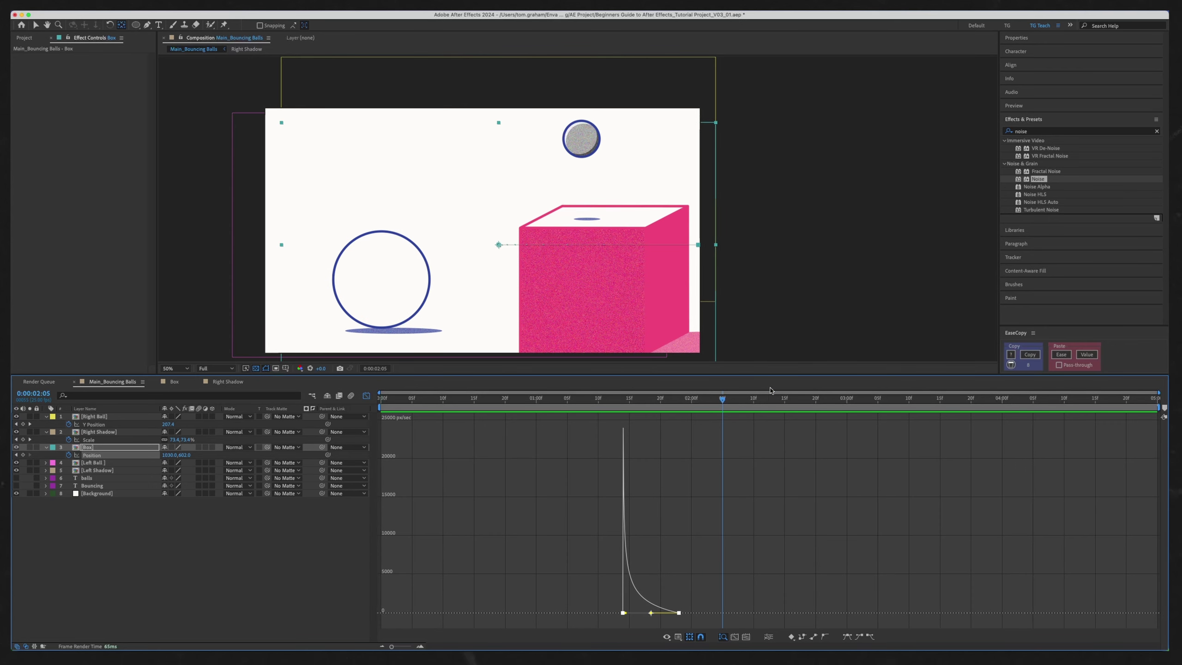
{"action": "left_click", "coordinate": [366, 397]}
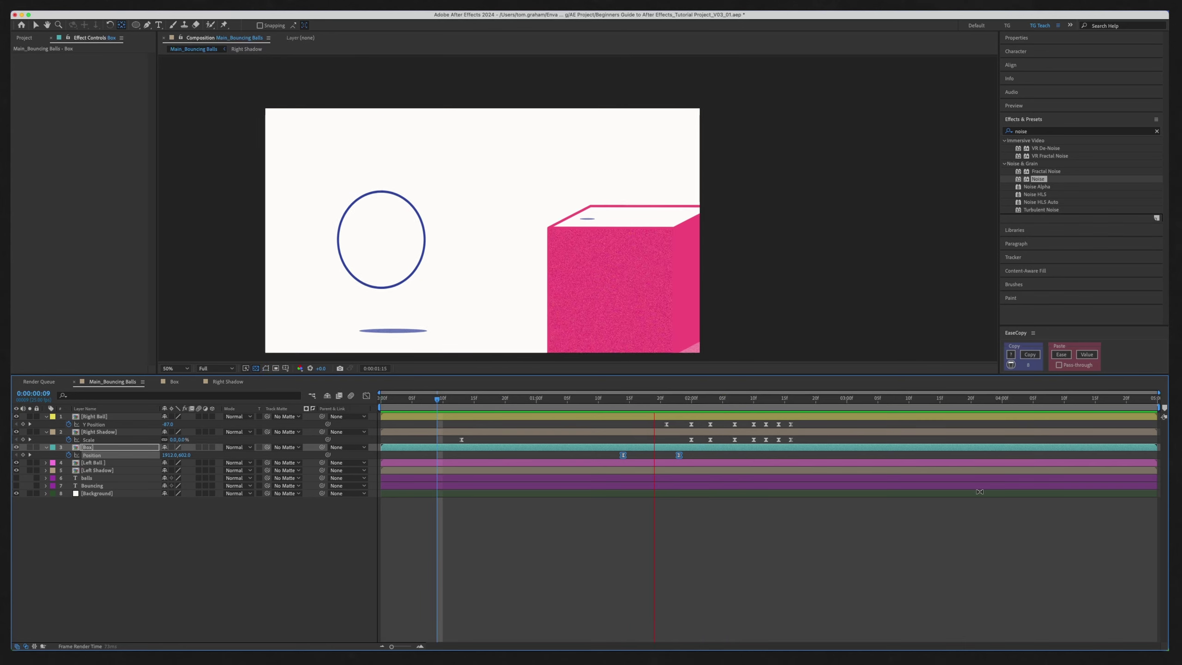
Step: Preview and scrub the Box's slide-in to examine where the right ball's shadow sits before and while the box arrives
{"action": "scroll", "coordinate": [547, 240], "scroll_direction": "down", "scroll_amount": 2}
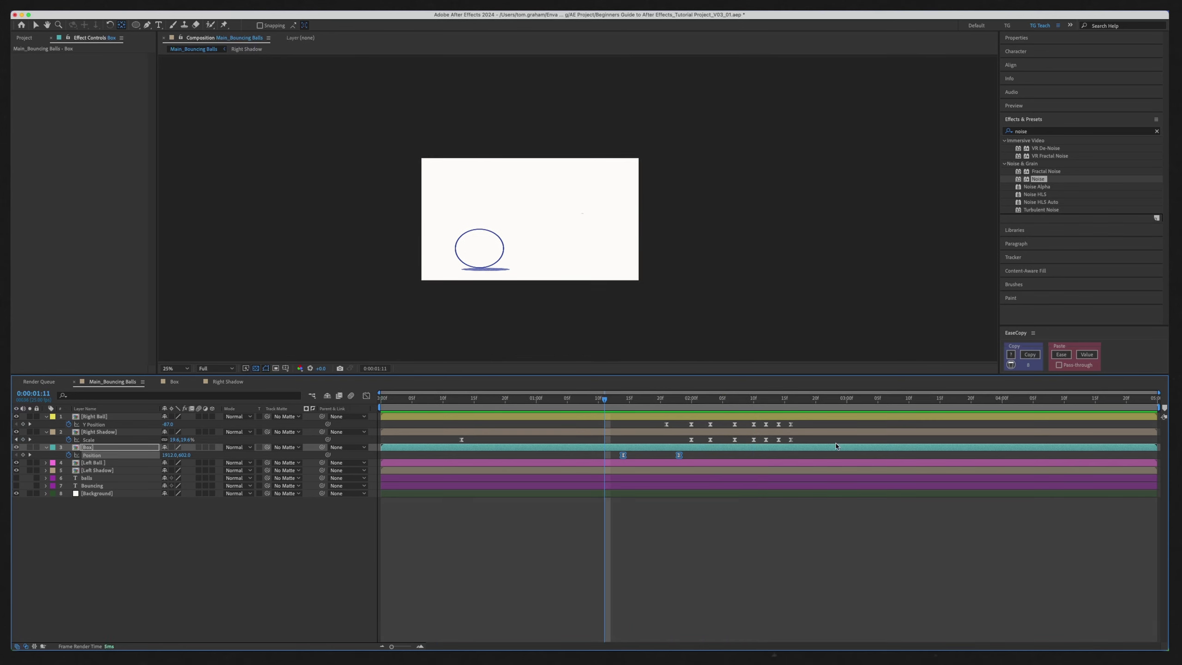
{"action": "scroll", "coordinate": [552, 214], "scroll_direction": "up", "scroll_amount": 2}
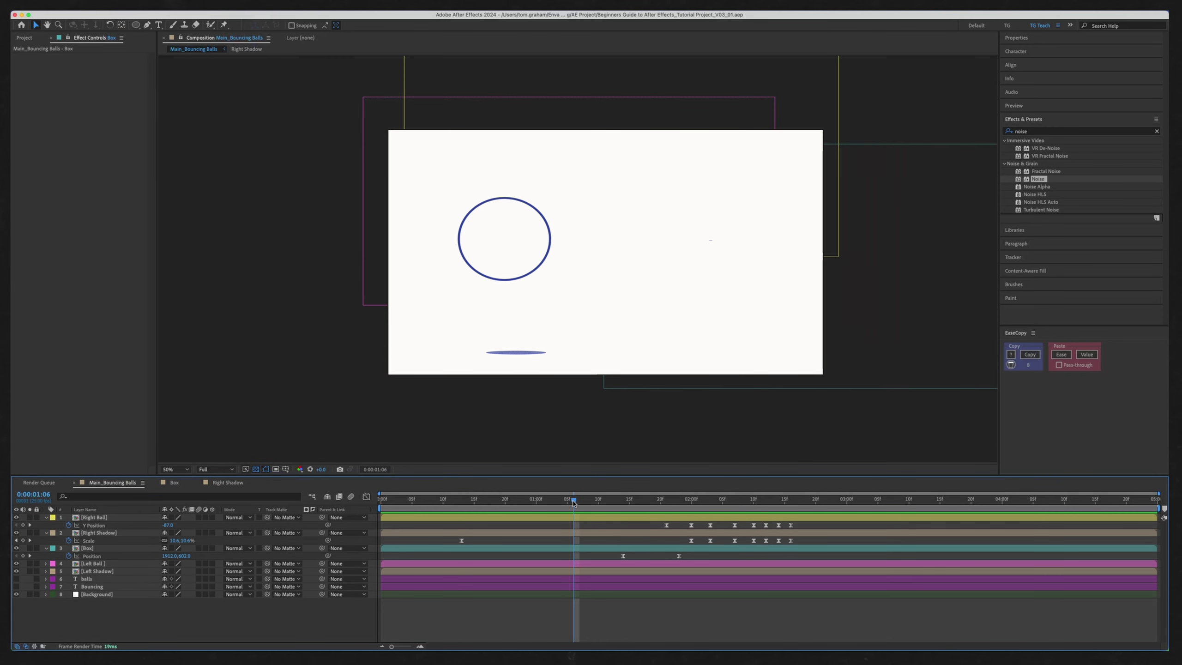
{"action": "key", "text": "space"}
{"action": "left_click_drag", "start_coordinate": [584, 499], "coordinate": [704, 499]}
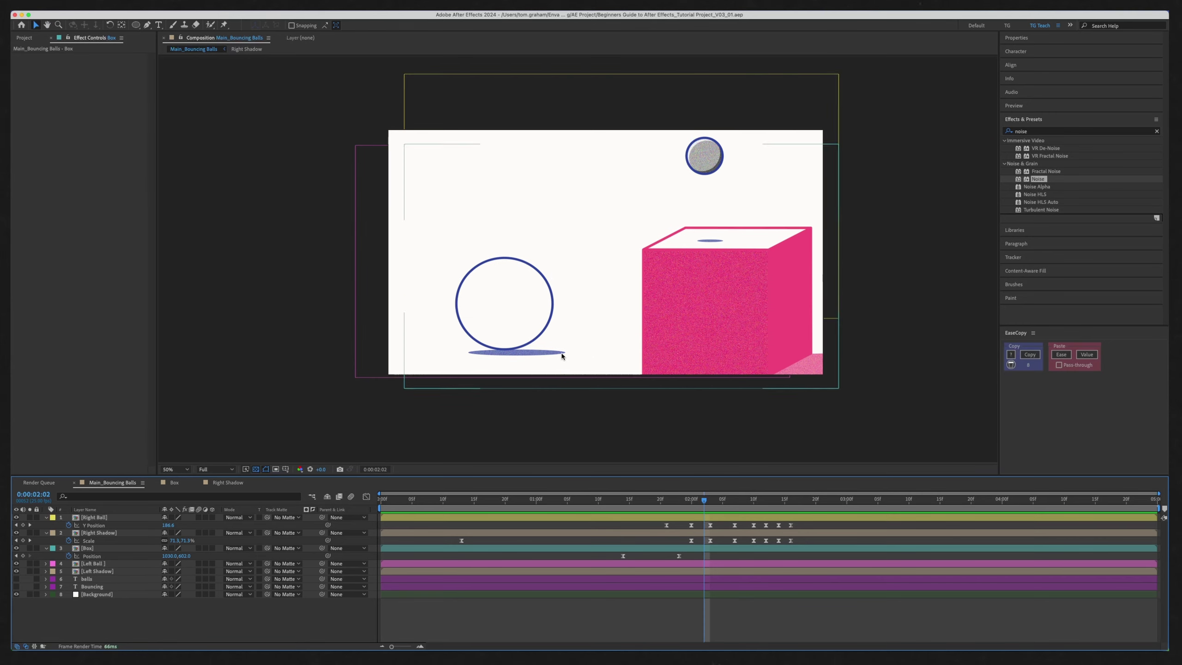
{"action": "mouse_move", "coordinate": [620, 498]}
{"action": "left_mouse_down"}
{"action": "mouse_move", "coordinate": [642, 499]}
{"action": "mouse_move", "coordinate": [568, 499]}
{"action": "mouse_move", "coordinate": [712, 499]}
{"action": "mouse_move", "coordinate": [629, 500]}
{"action": "left_mouse_up"}
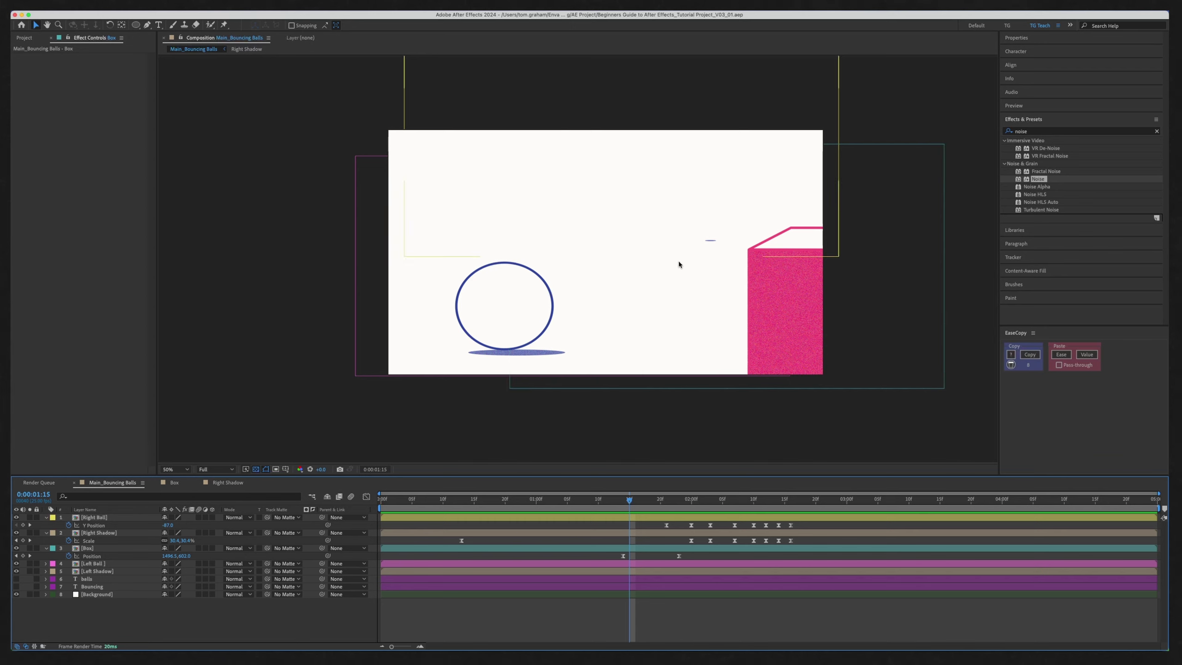
{"action": "mouse_move", "coordinate": [630, 499]}
{"action": "left_mouse_down"}
{"action": "mouse_move", "coordinate": [673, 499]}
{"action": "mouse_move", "coordinate": [645, 501]}
{"action": "left_mouse_up"}
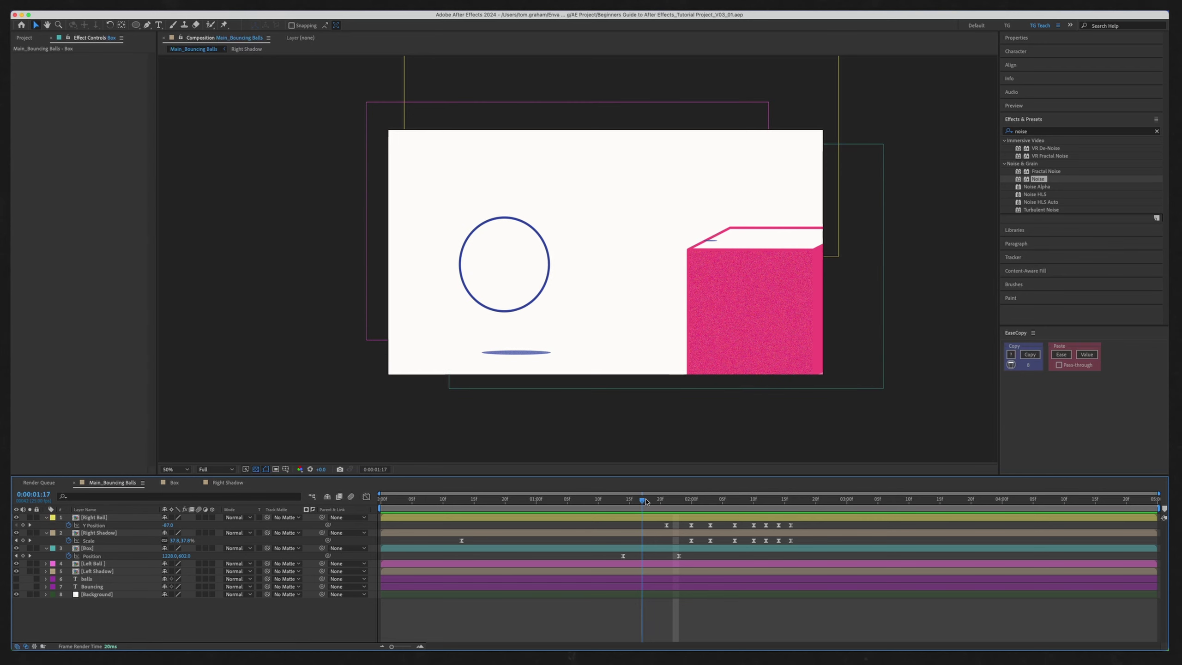
Step: Add Position and Opacity keyframes to the Right Shadow at 0:00:01:17, keeping 1425, 488 and 100%
{"action": "key", "text": "."}
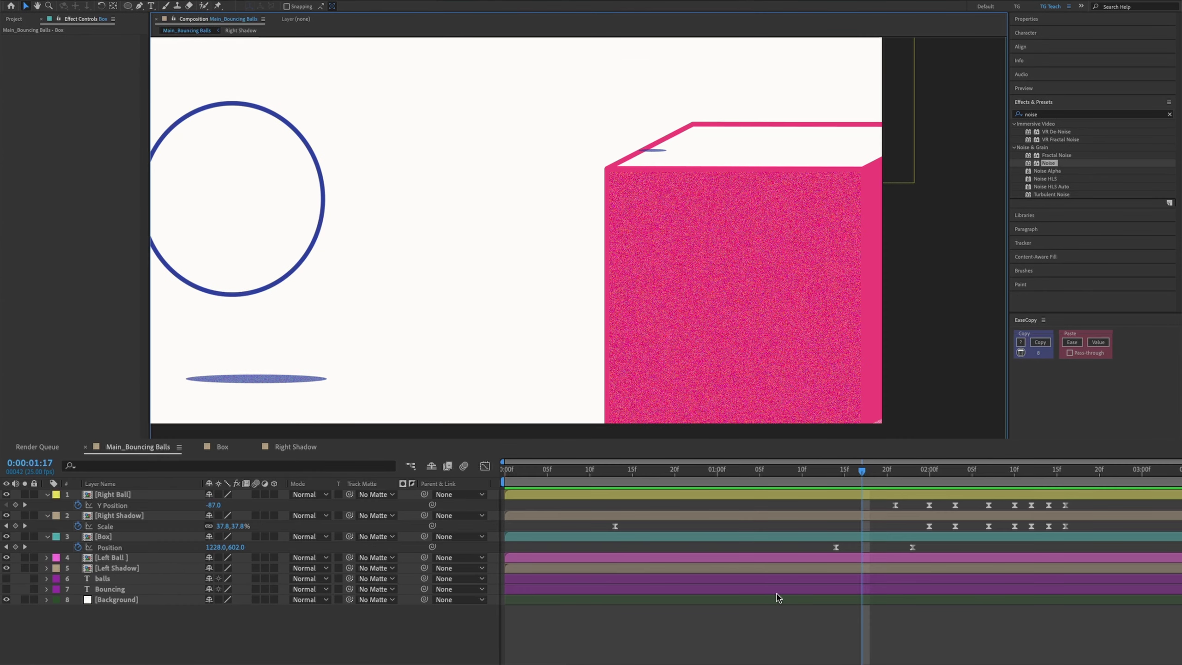
{"action": "left_click", "coordinate": [146, 518]}
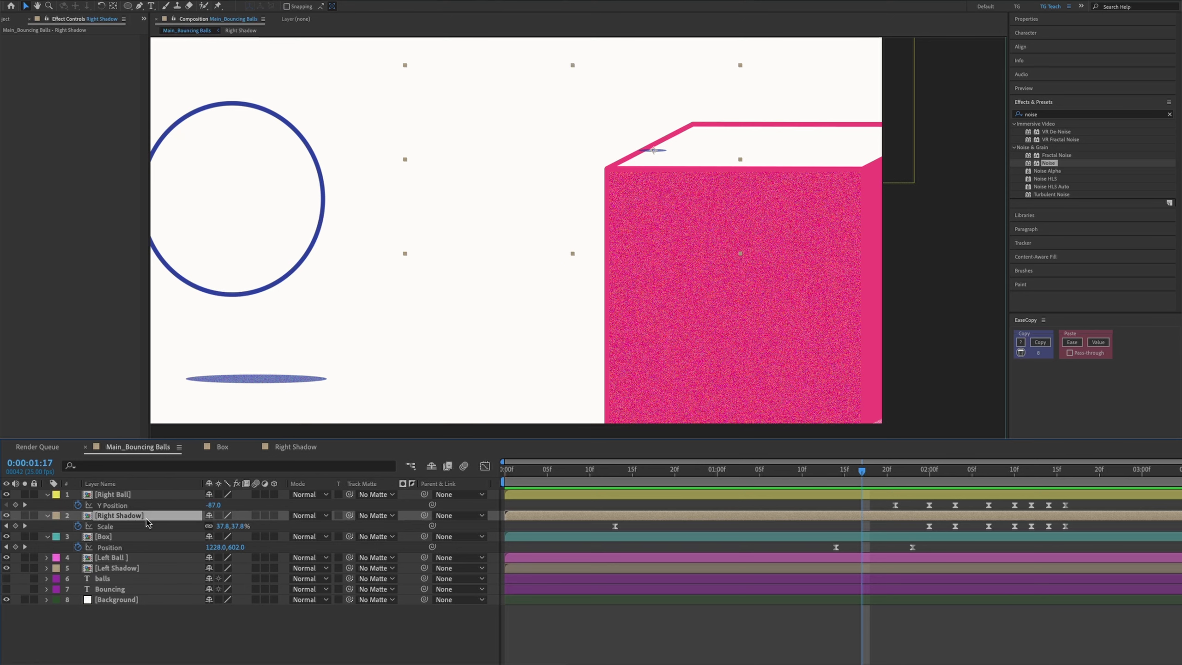
{"action": "key", "text": "p"}
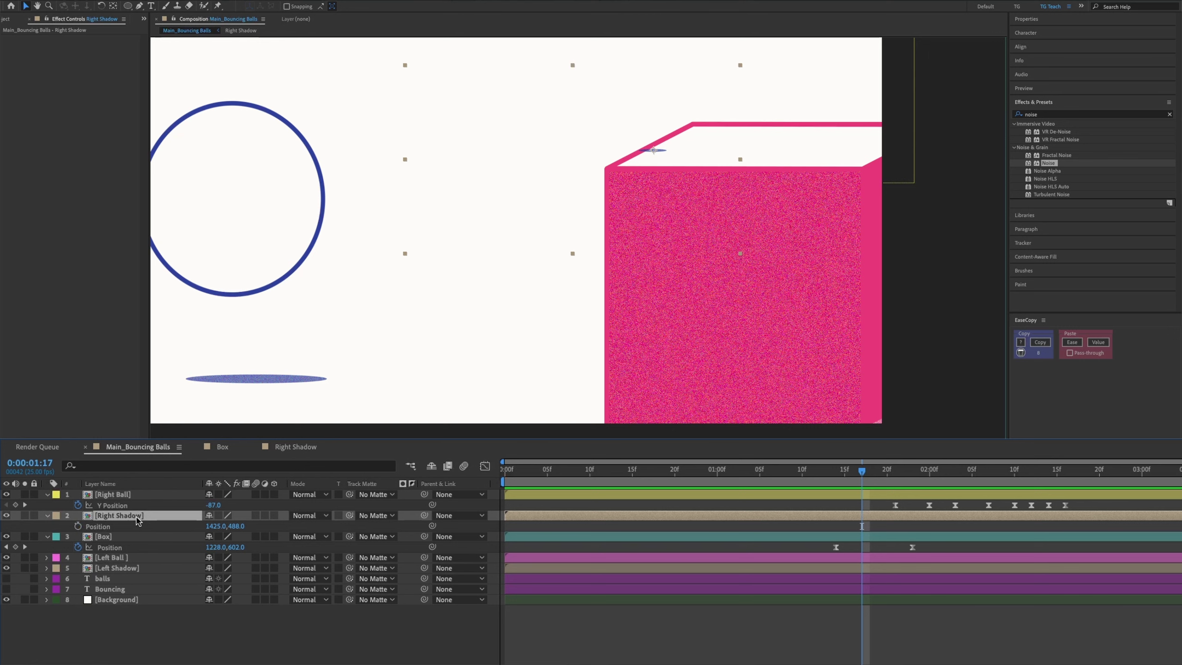
{"action": "left_click", "coordinate": [77, 526]}
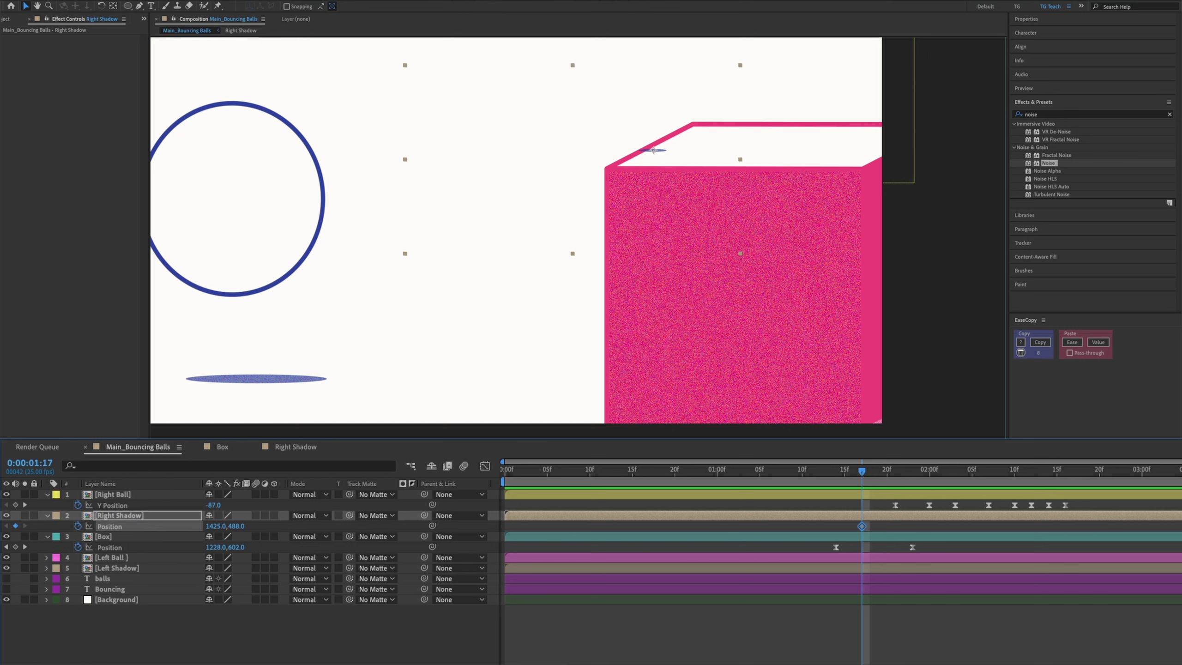
{"action": "key", "text": "t"}
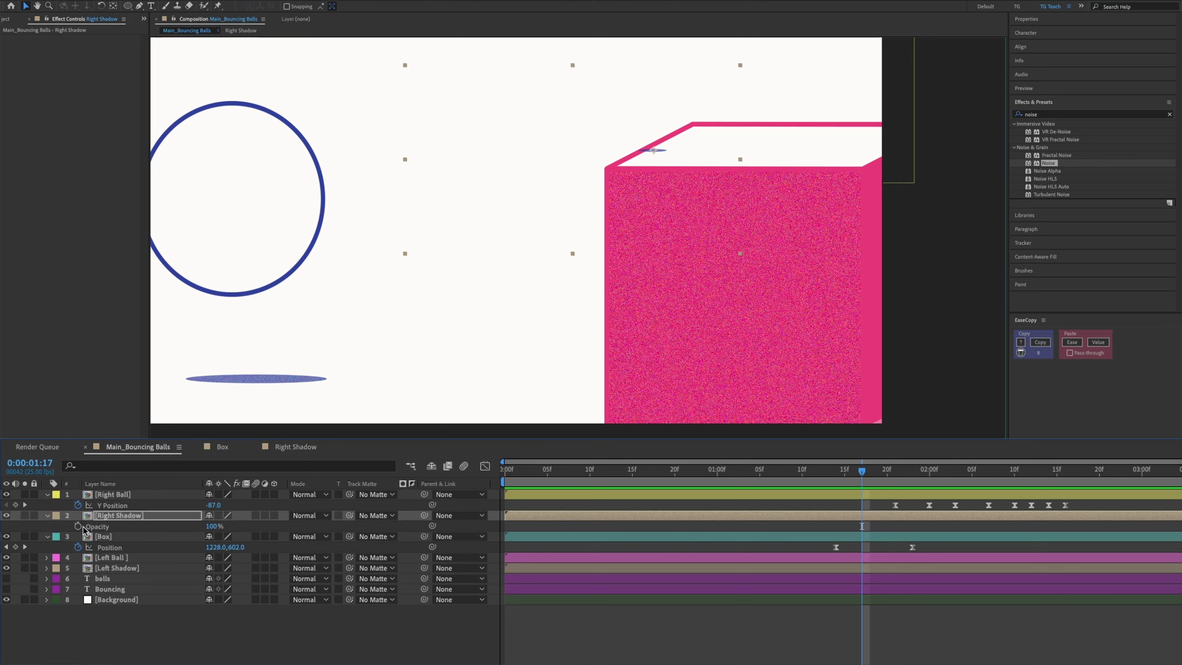
{"action": "left_click", "coordinate": [77, 526]}
{"action": "key", "text": "u"}
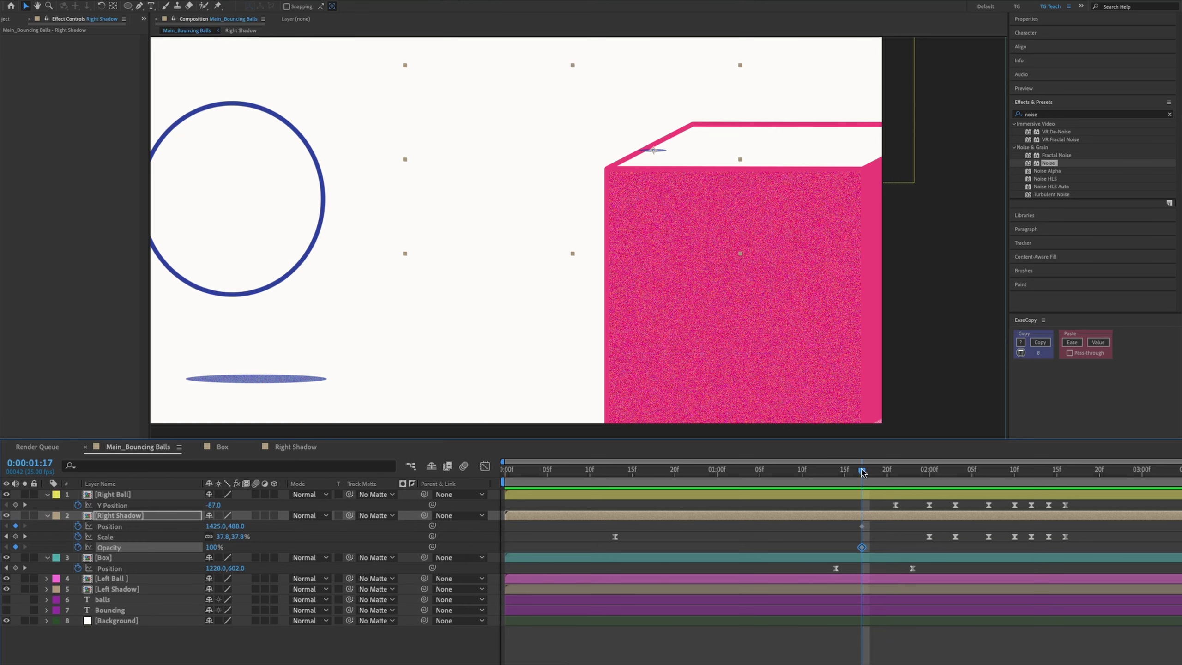
Step: Set the Right Shadow's Position to 1425, 1030 at 0:00:01:15, placing it on the ground before the box arrives
{"action": "key", "text": "Page_Up"}
{"action": "key", "text": "Page_Up"}
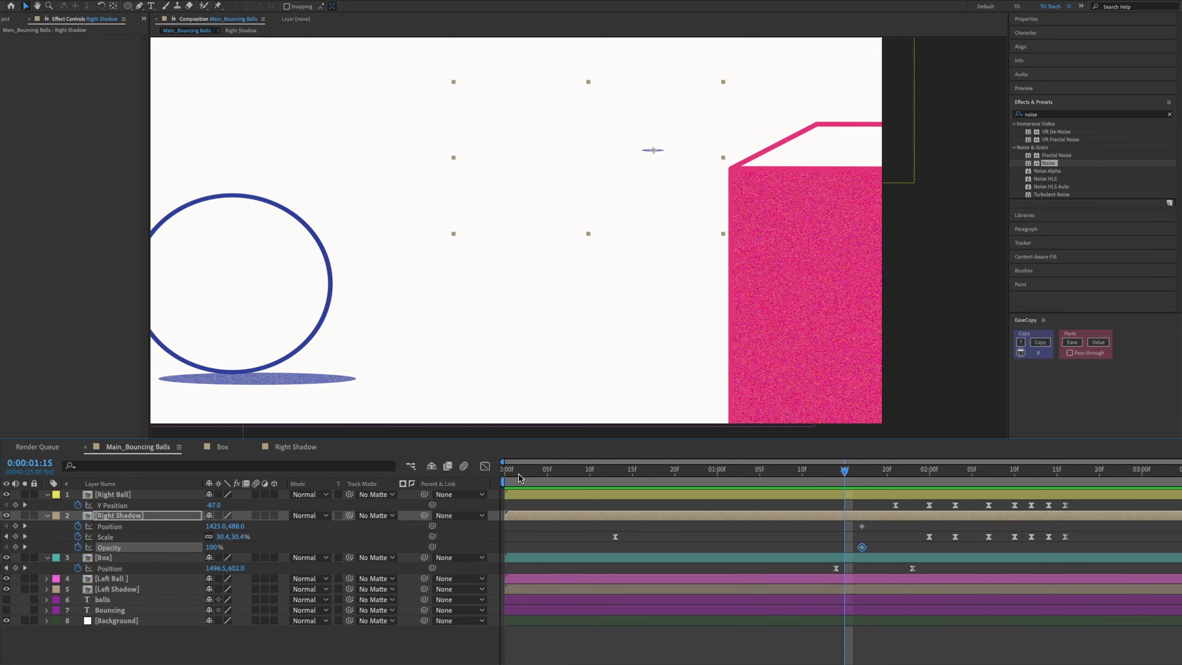
{"action": "left_click_drag", "start_coordinate": [238, 528], "coordinate": [305, 523]}
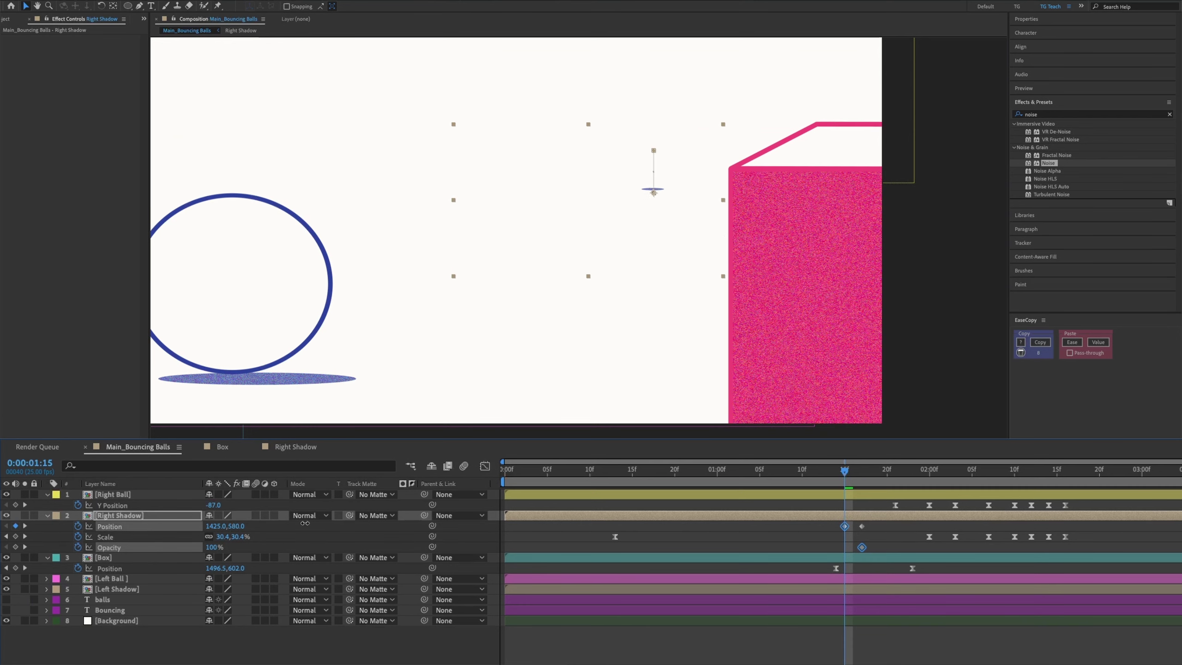
{"action": "left_click_drag", "start_coordinate": [611, 506], "coordinate": [611, 507]}
{"action": "key", "text": "comma"}
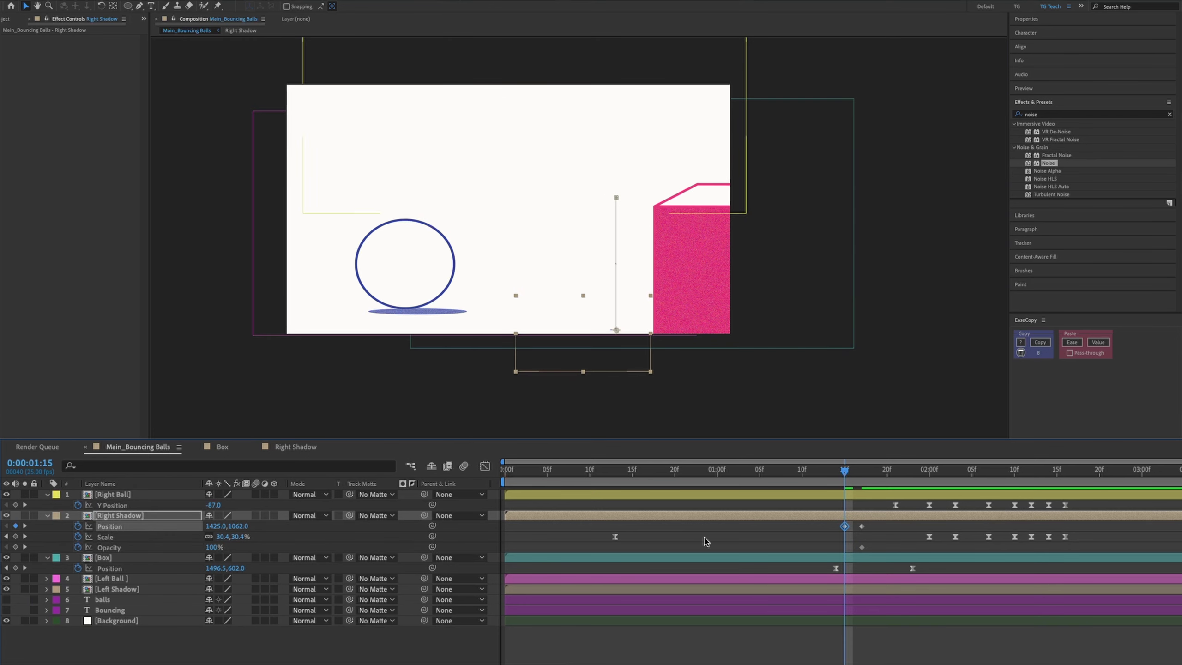
{"action": "left_click_drag", "start_coordinate": [242, 525], "coordinate": [228, 525]}
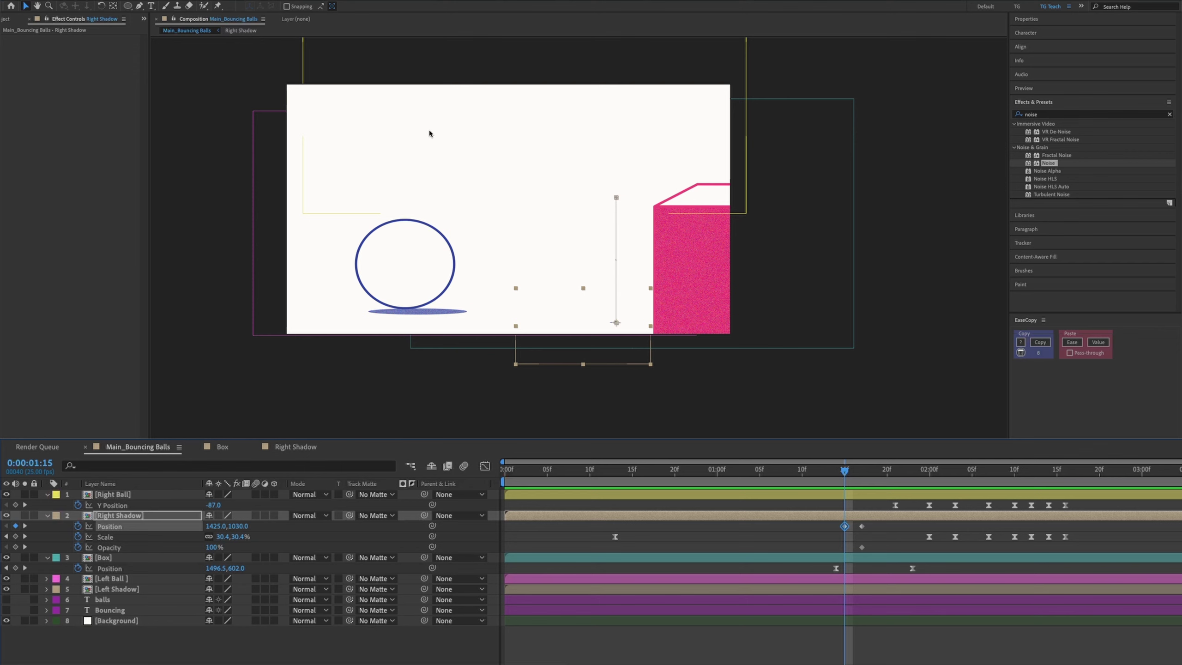
Step: Examine the Right Shadow's move onto the box frame by frame around 0:00:01:15 and 0:00:01:16
{"action": "key", "text": "="}
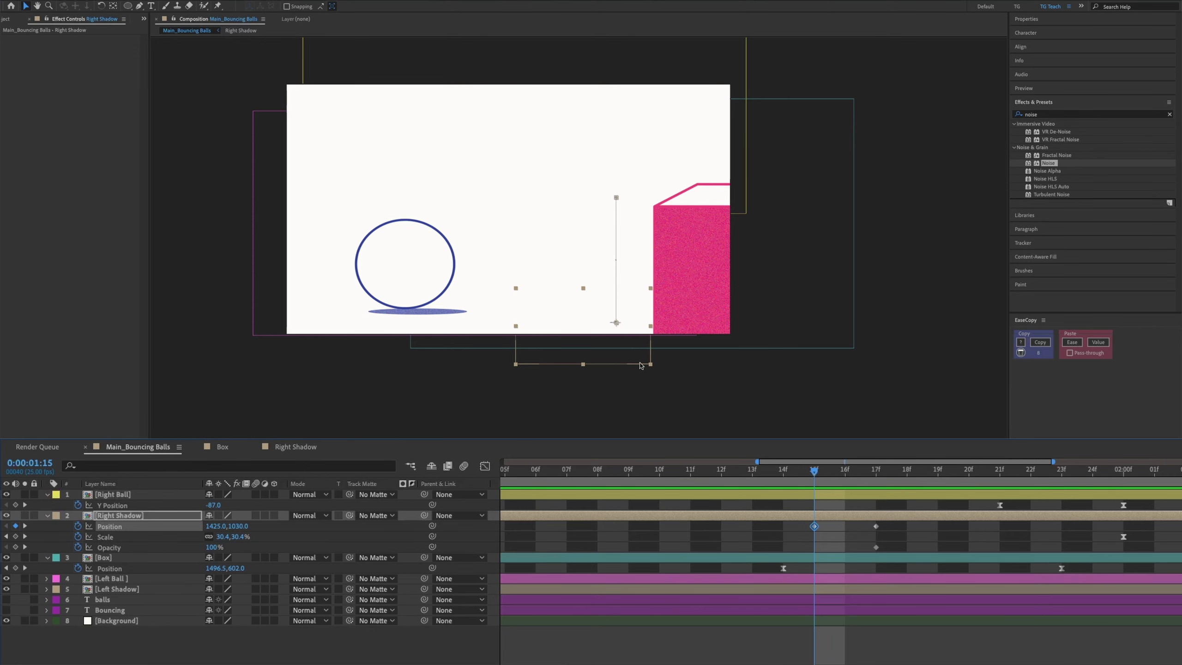
{"action": "key", "text": "."}
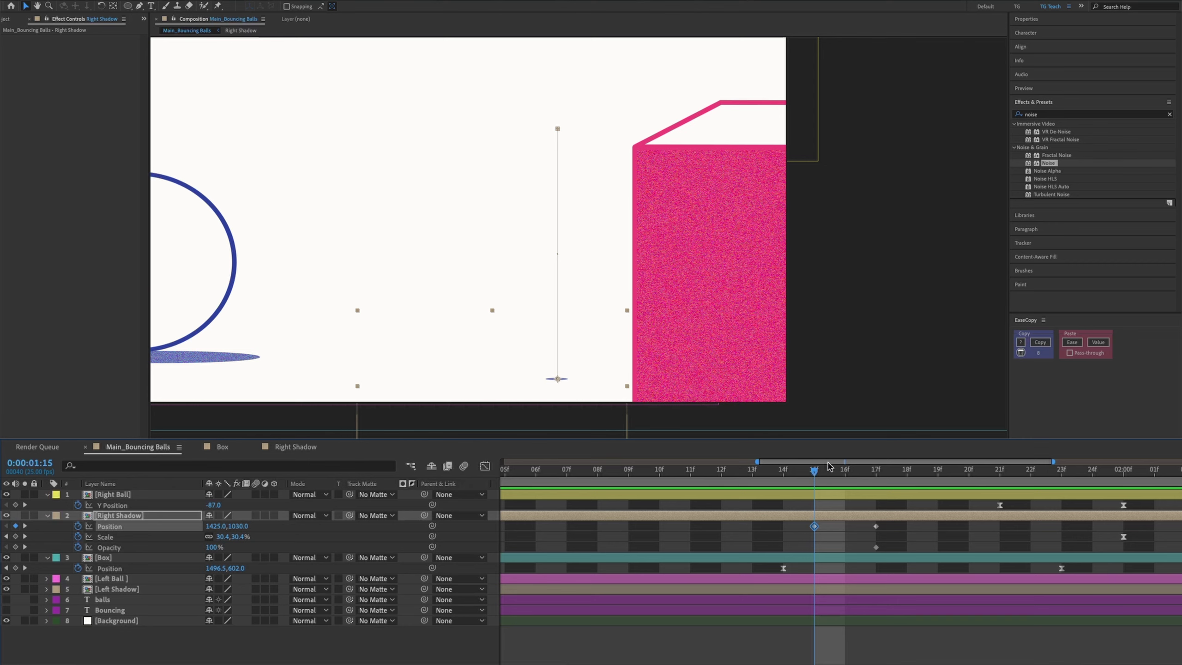
{"action": "left_click", "coordinate": [846, 463]}
{"action": "mouse_move", "coordinate": [861, 457]}
{"action": "left_mouse_down"}
{"action": "mouse_move", "coordinate": [872, 454]}
{"action": "mouse_move", "coordinate": [834, 460]}
{"action": "mouse_move", "coordinate": [821, 479]}
{"action": "mouse_move", "coordinate": [834, 466]}
{"action": "left_mouse_up"}
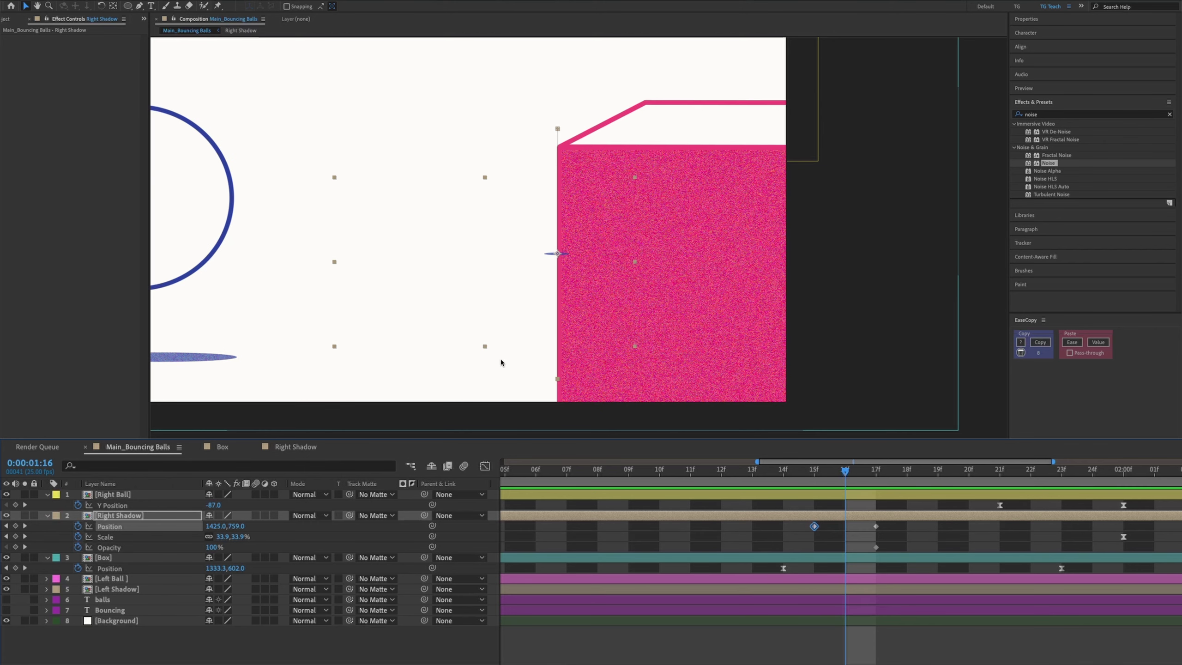
{"action": "key", "text": "Page_Up"}
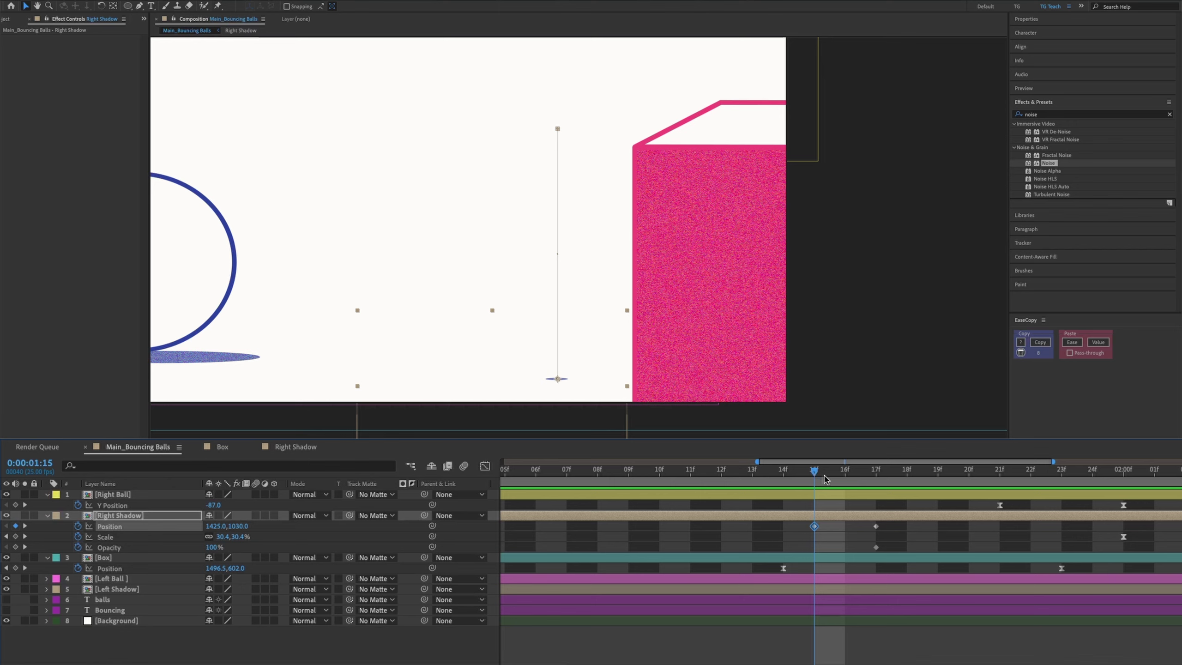
{"action": "left_click_drag", "start_coordinate": [815, 474], "coordinate": [844, 472]}
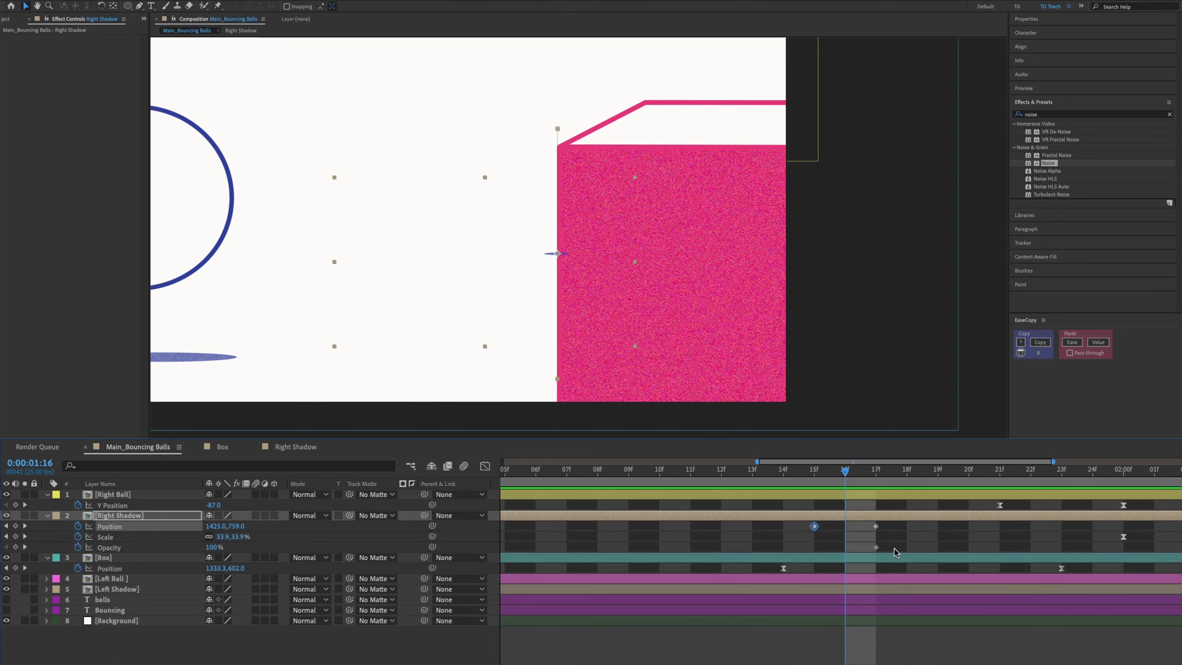
Step: Keyframe the Right Shadow's Opacity at 100% on 0:00:01:15 and 0:00:01:17, with 0% on 0:00:01:16 between them
{"action": "left_click_drag", "start_coordinate": [875, 548], "coordinate": [846, 548]}
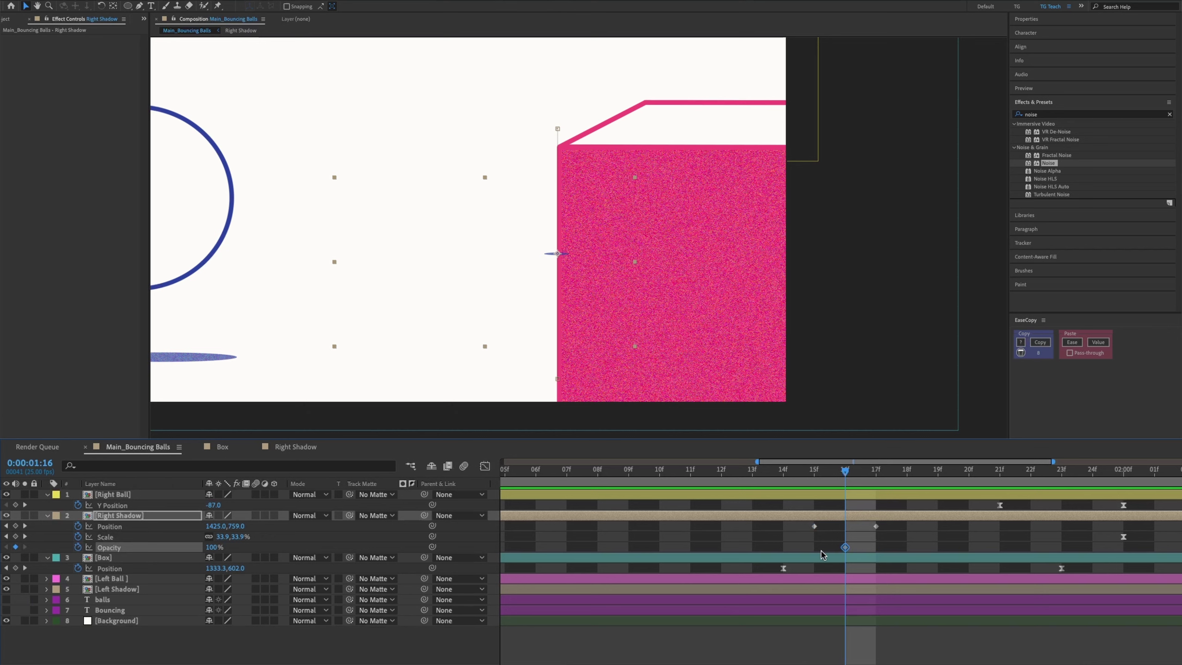
{"action": "left_click", "coordinate": [875, 483]}
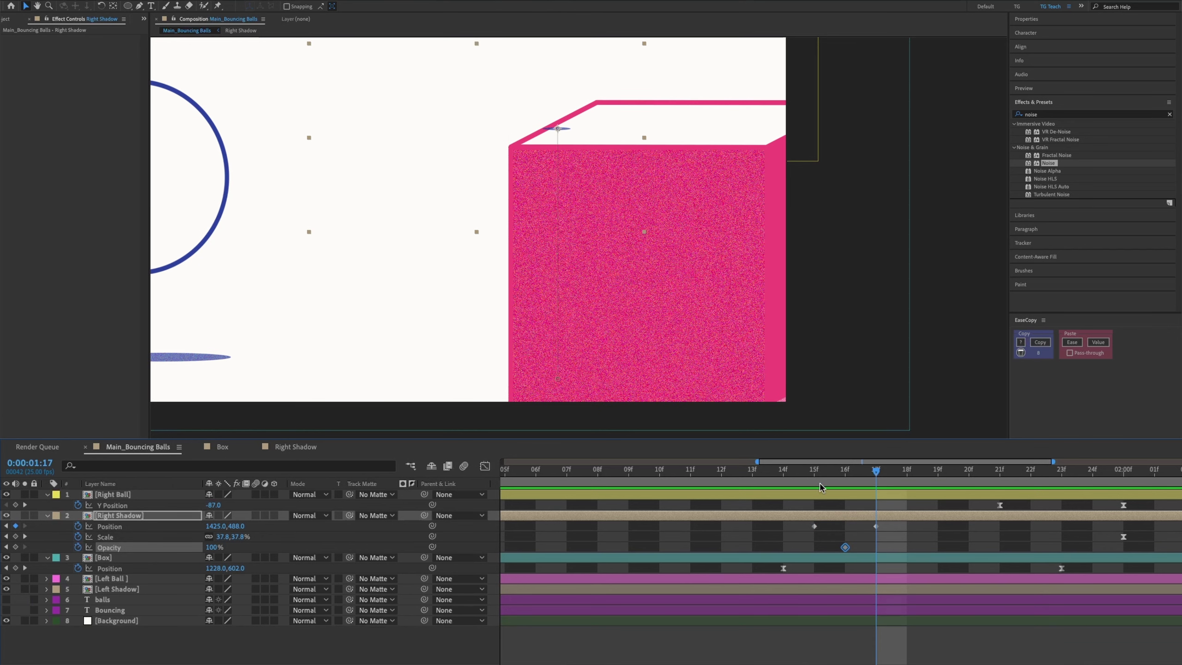
{"action": "left_click", "coordinate": [816, 486]}
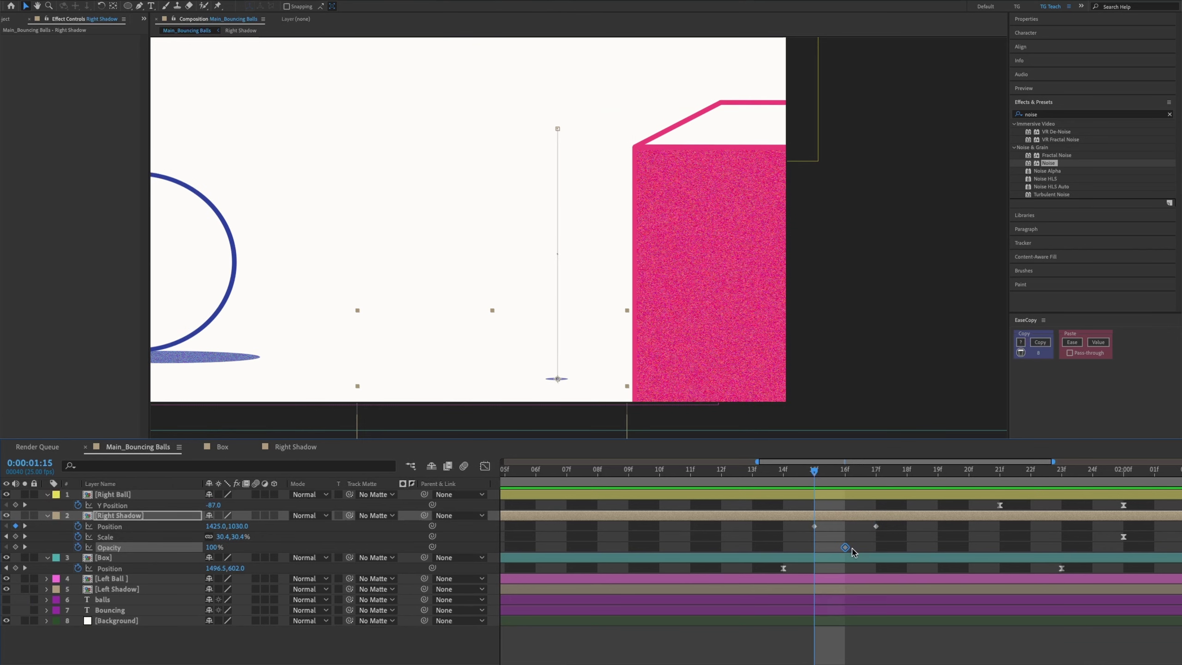
{"action": "key", "text": "ctrl+v"}
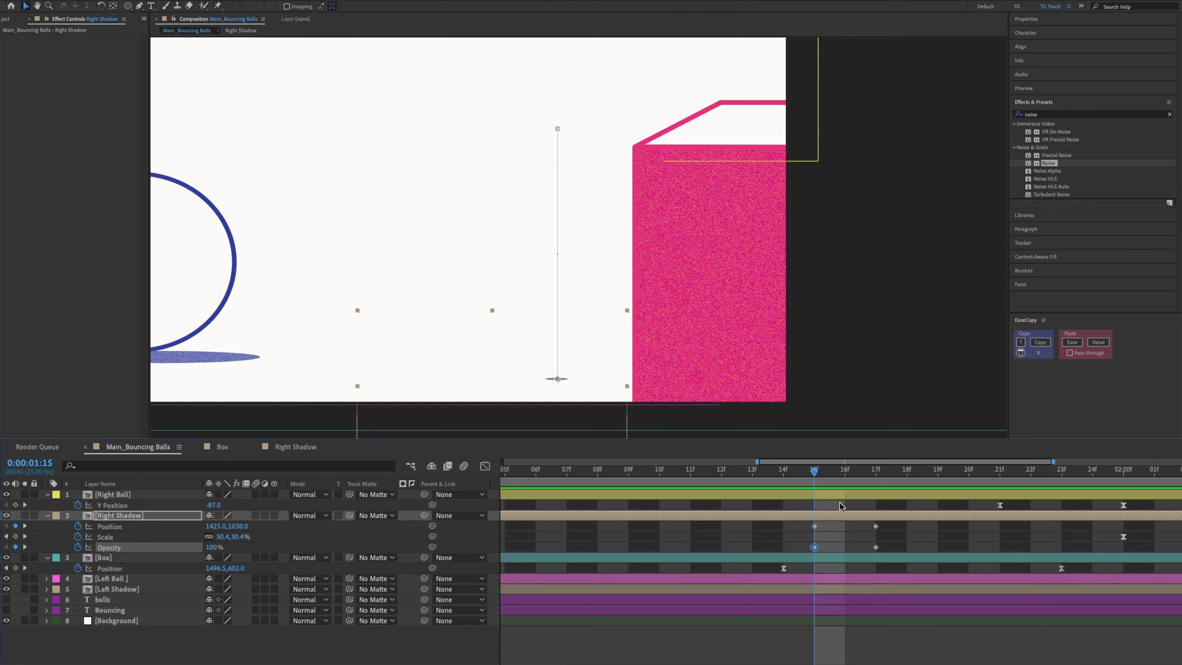
{"action": "left_click", "coordinate": [847, 482]}
{"action": "left_click_drag", "start_coordinate": [212, 548], "coordinate": [55, 546]}
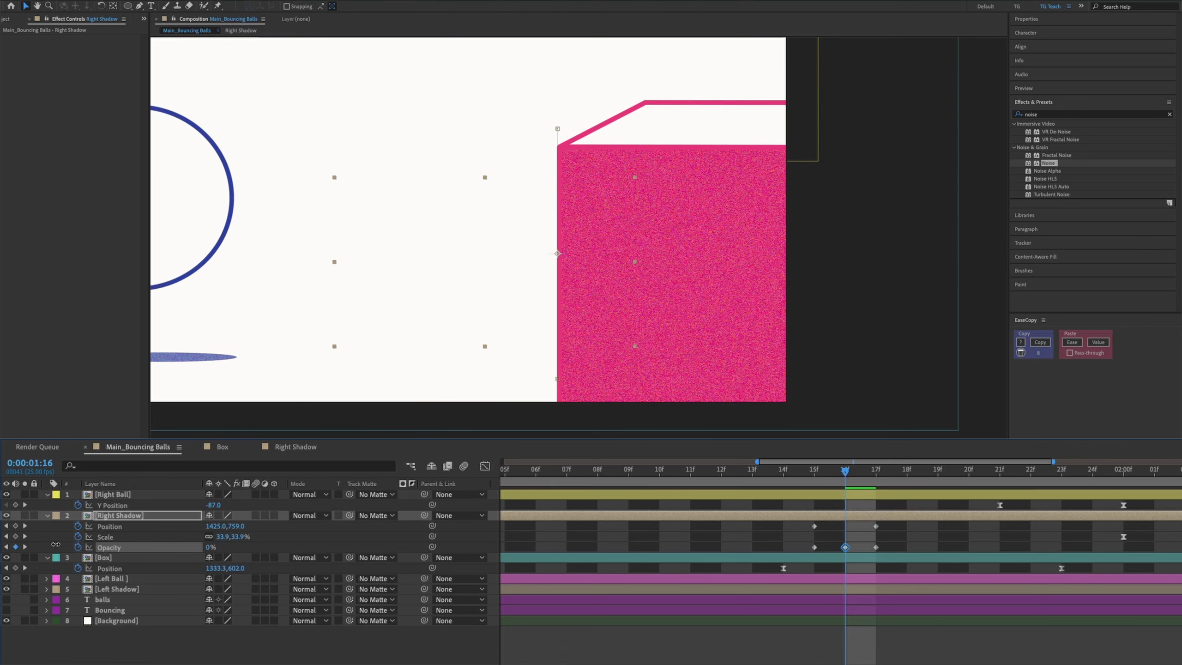
Step: Compare the frames at 0:00:01:15 and 0:00:01:16 to check the shadow's visibility as the box slides in
{"action": "left_click", "coordinate": [938, 541]}
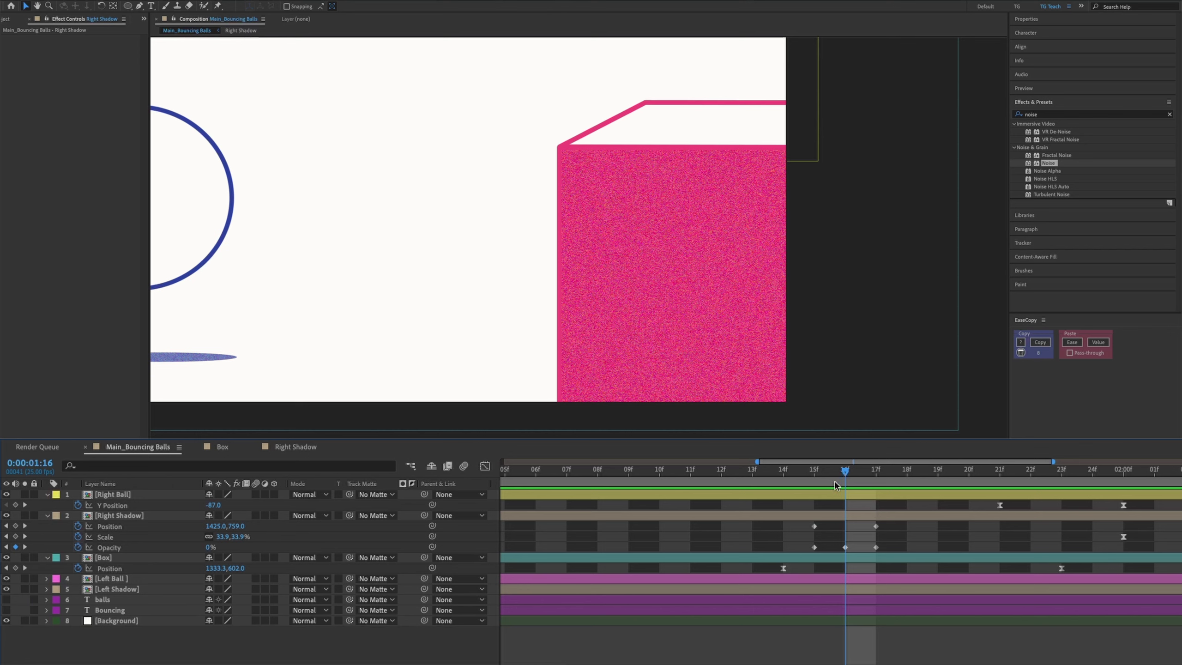
{"action": "left_click", "coordinate": [813, 480]}
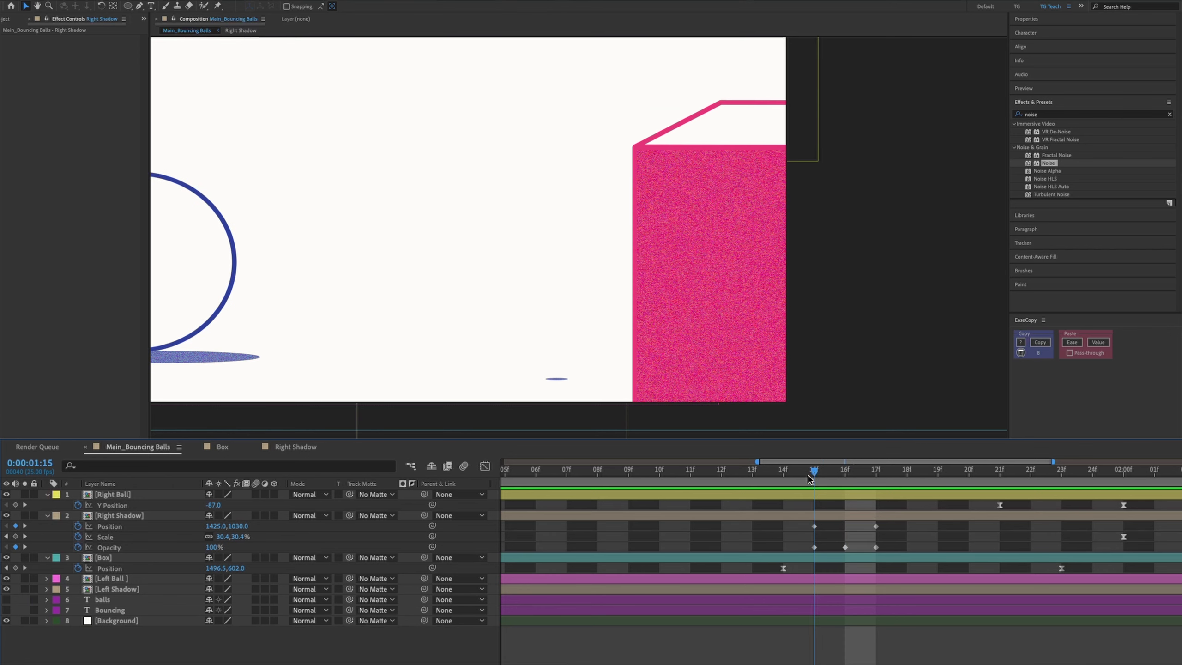
{"action": "left_click", "coordinate": [844, 473]}
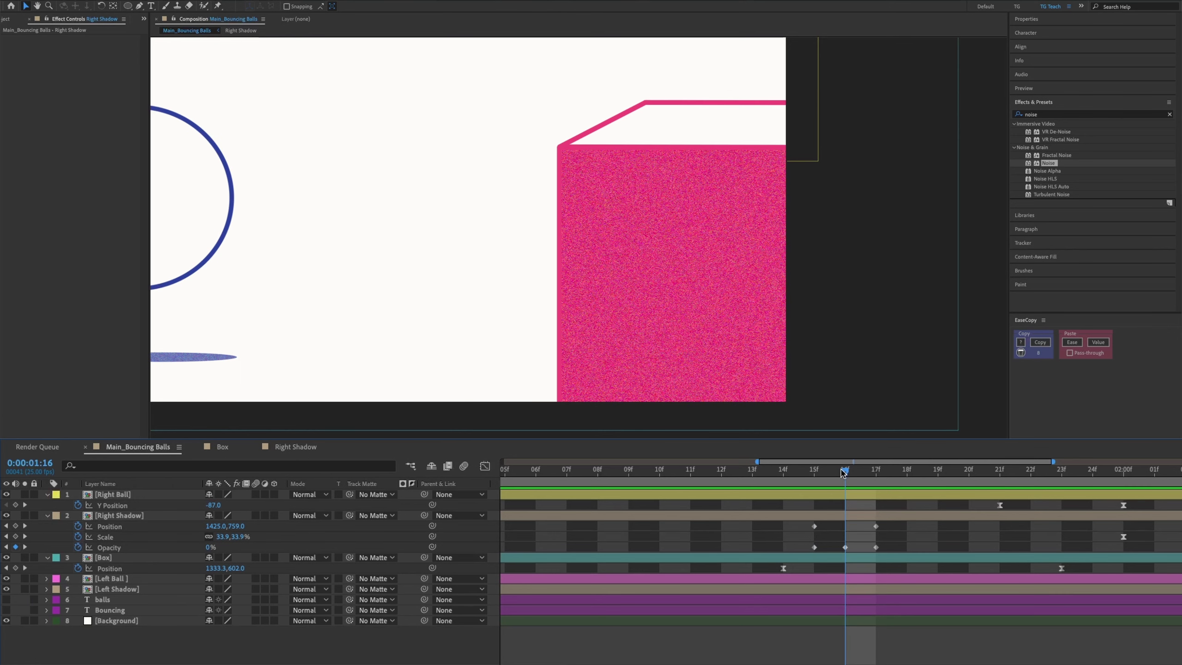
Step: Play back the full composition fitted to the view to check the Right Shadow as the box slides in
{"action": "left_click_drag", "start_coordinate": [850, 474], "coordinate": [875, 473]}
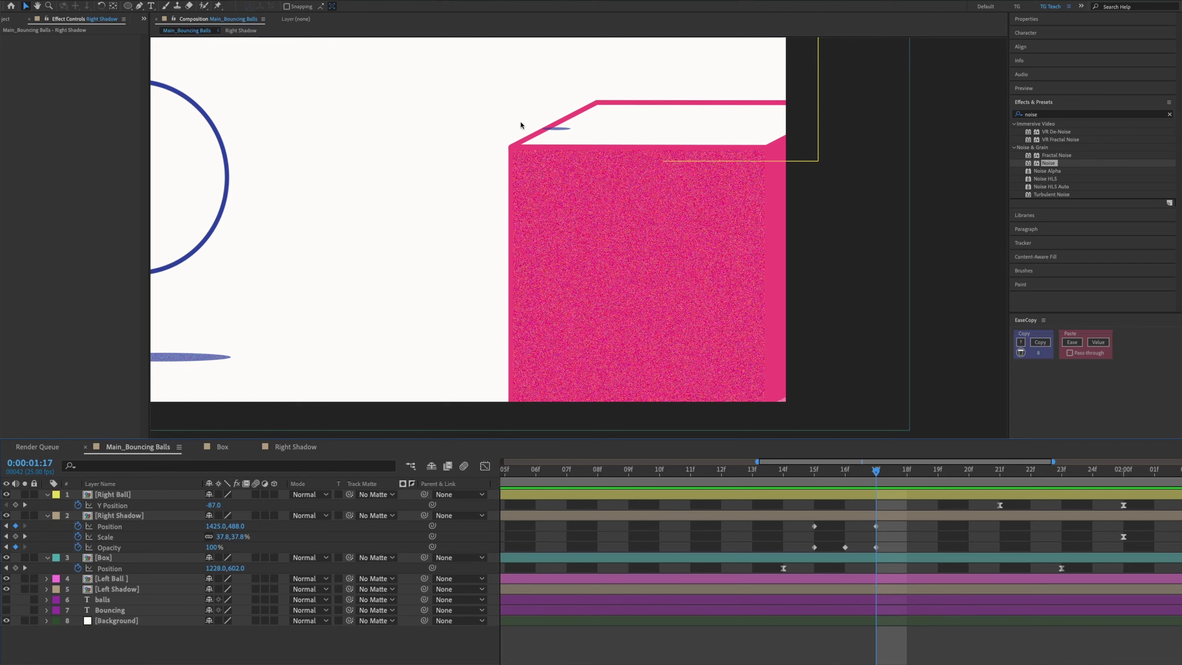
{"action": "left_click", "coordinate": [224, 440]}
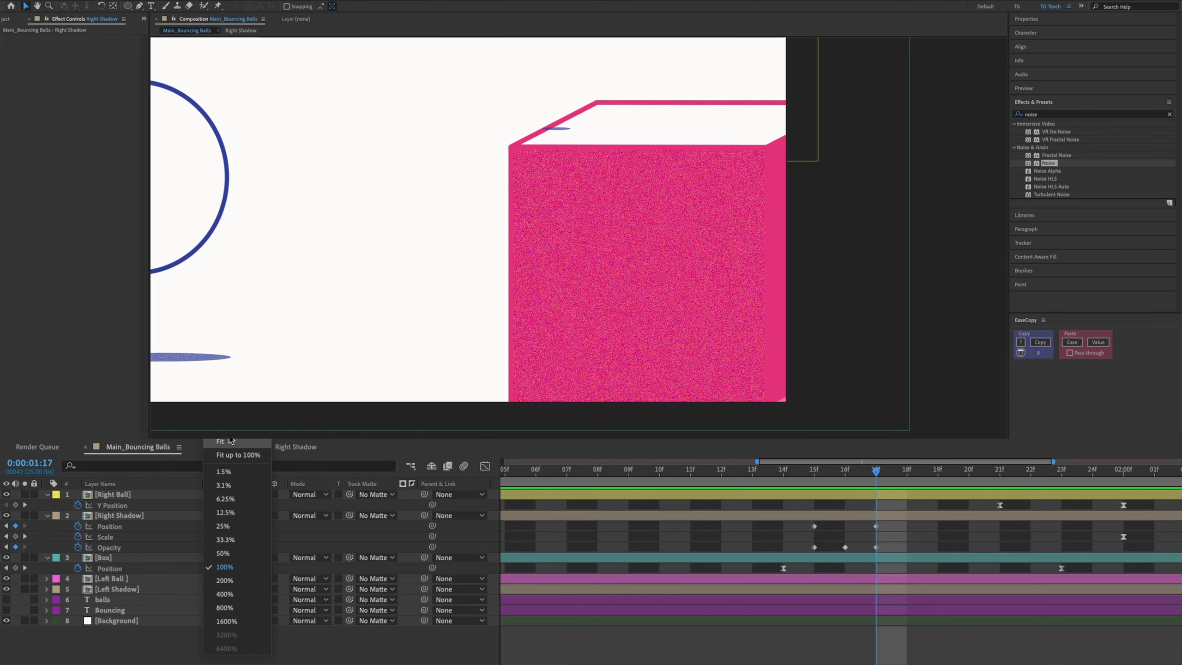
{"action": "left_click", "coordinate": [229, 443]}
{"action": "key", "text": "space"}
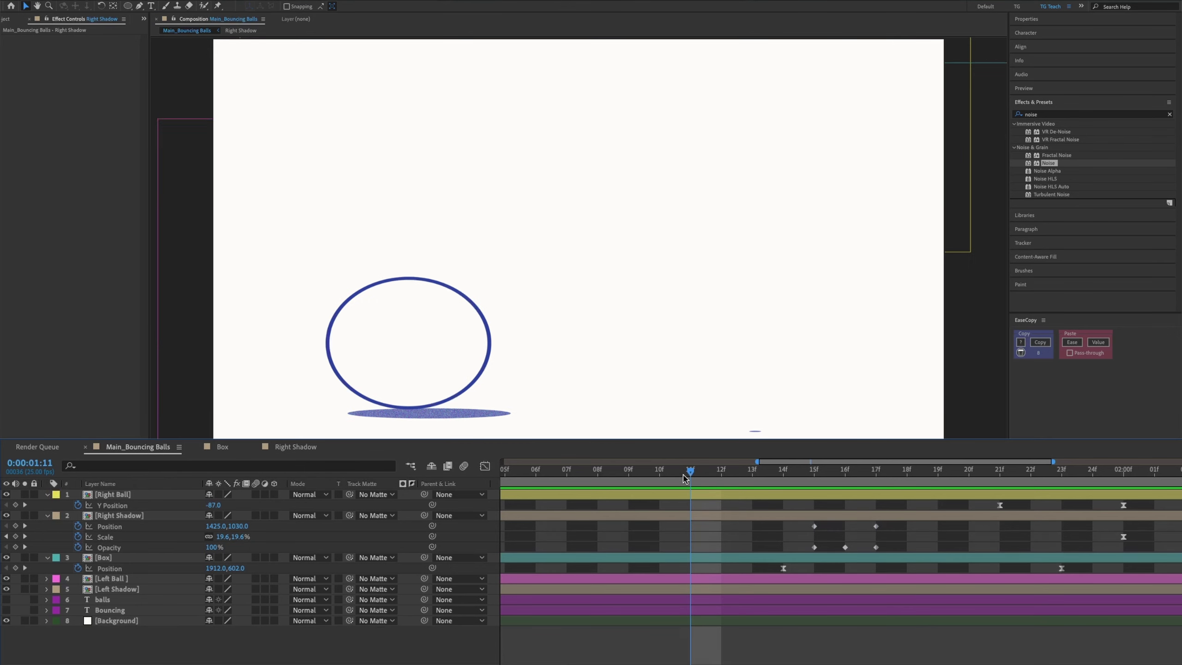
{"action": "key", "text": ";"}
{"action": "left_click_drag", "start_coordinate": [763, 474], "coordinate": [995, 460]}
{"action": "key", "text": "space"}
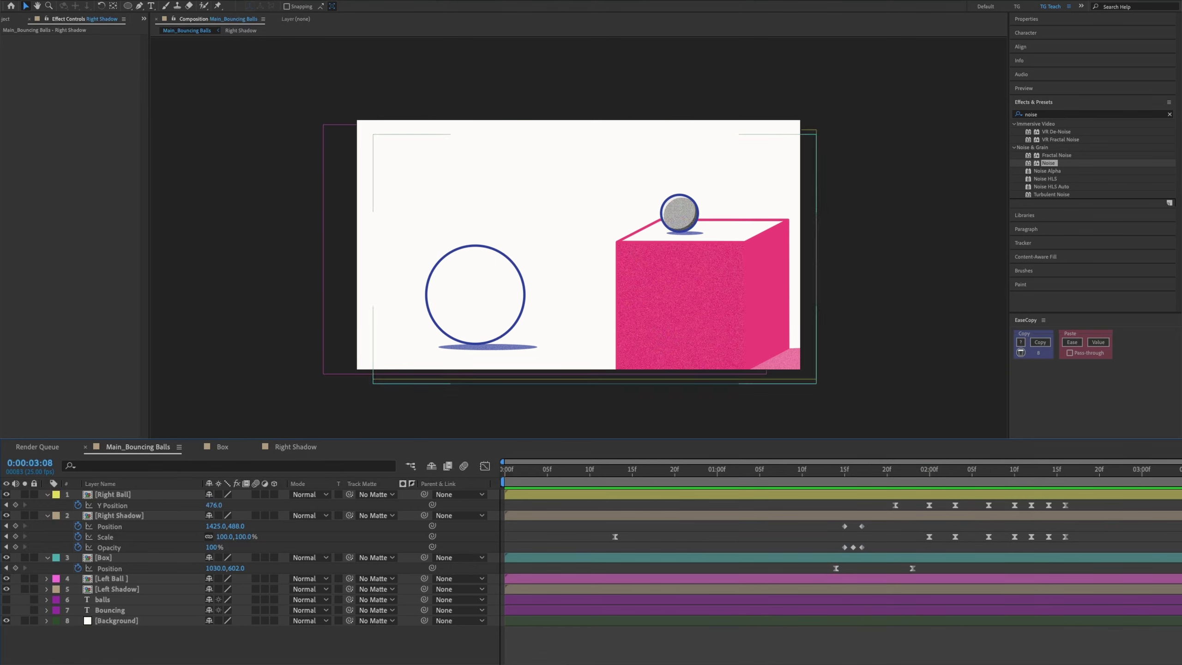
{"action": "left_click_drag", "start_coordinate": [843, 473], "coordinate": [726, 470]}
{"action": "key", "text": "space"}
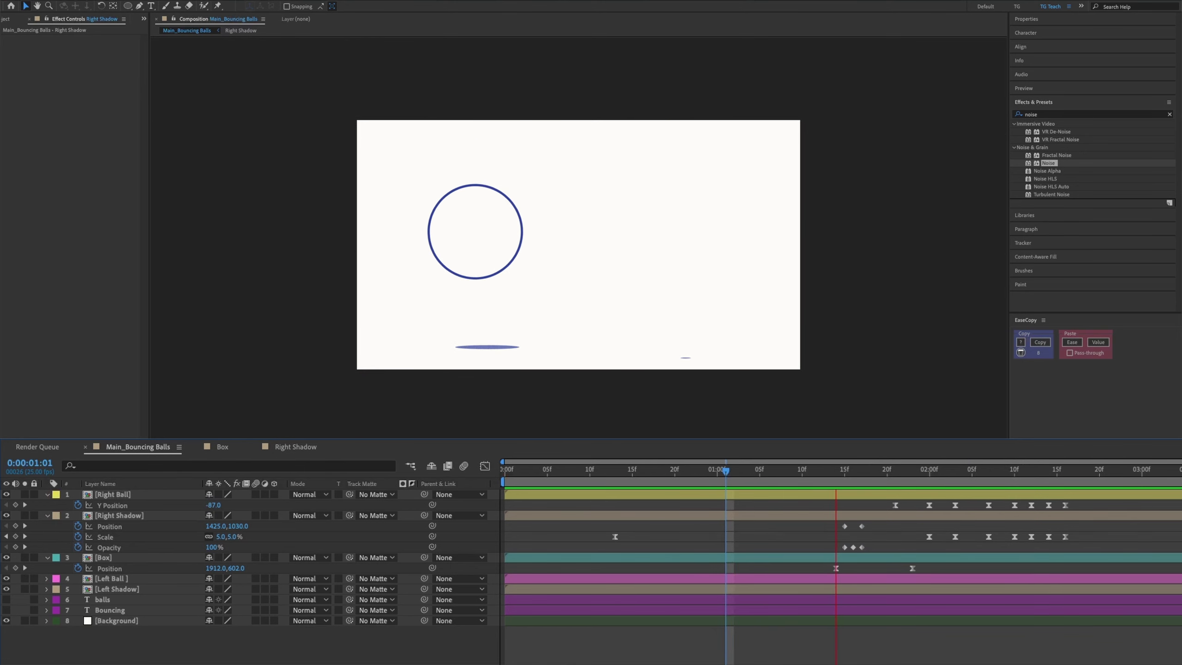
{"action": "key", "text": "space"}
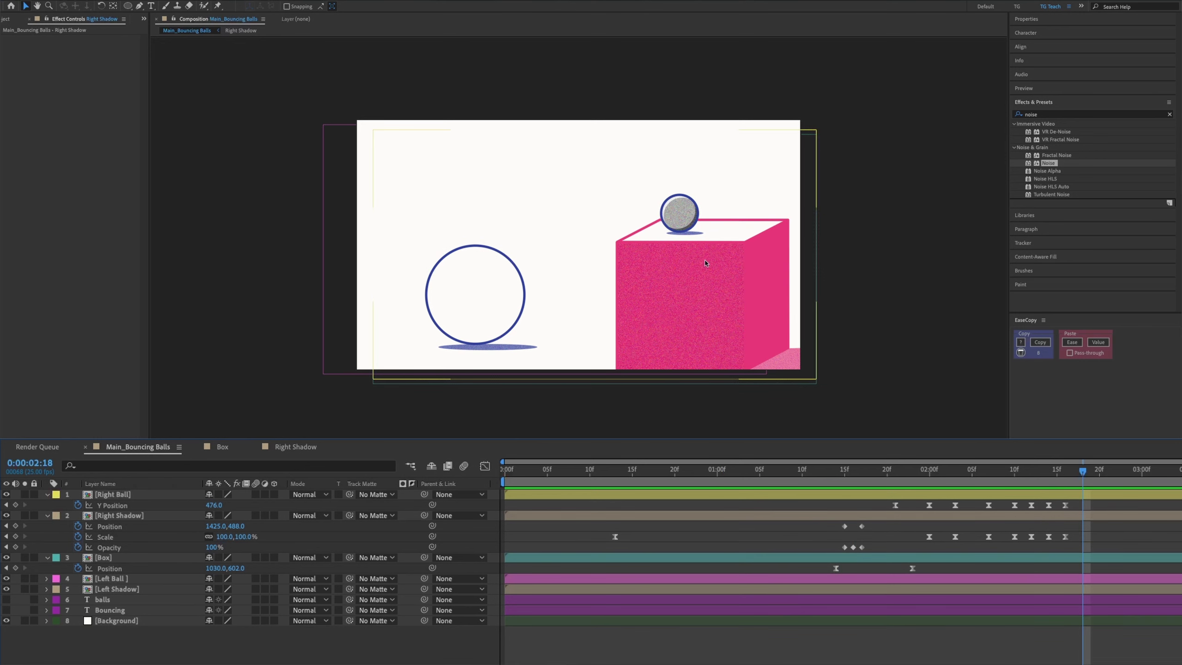
{"action": "left_click_drag", "start_coordinate": [913, 470], "coordinate": [1155, 471]}
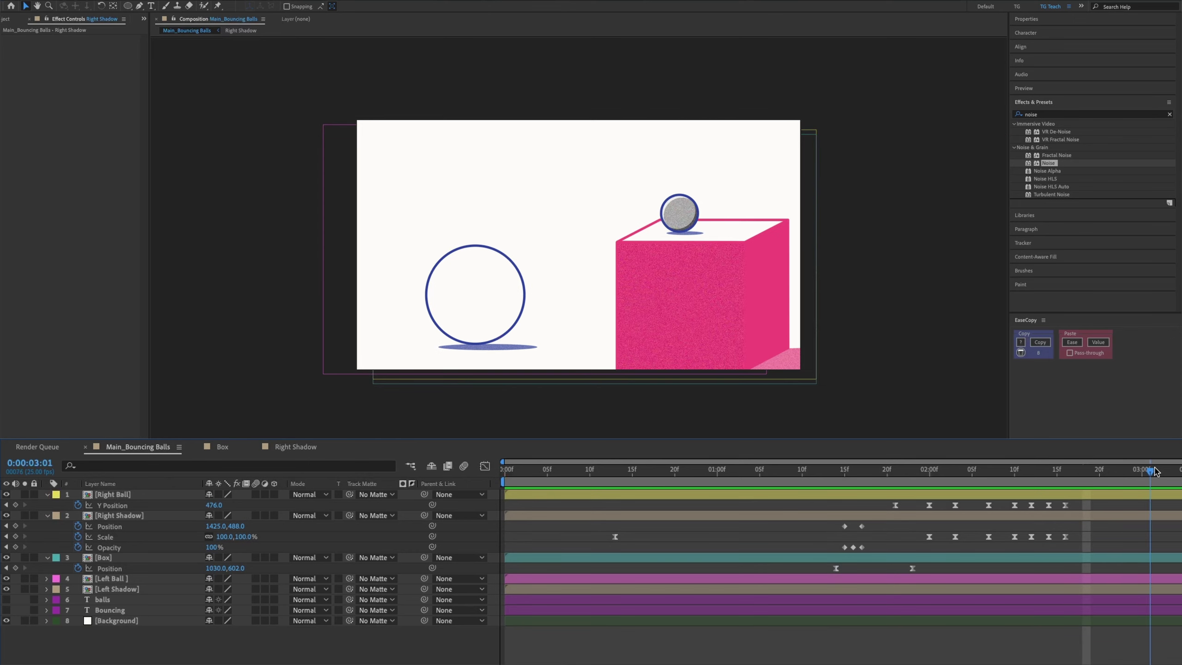
Step: Collapse the properties of all layers and make the balls and Bouncing text layers visible
{"action": "left_click", "coordinate": [844, 470]}
{"action": "key", "text": "ctrl+a"}
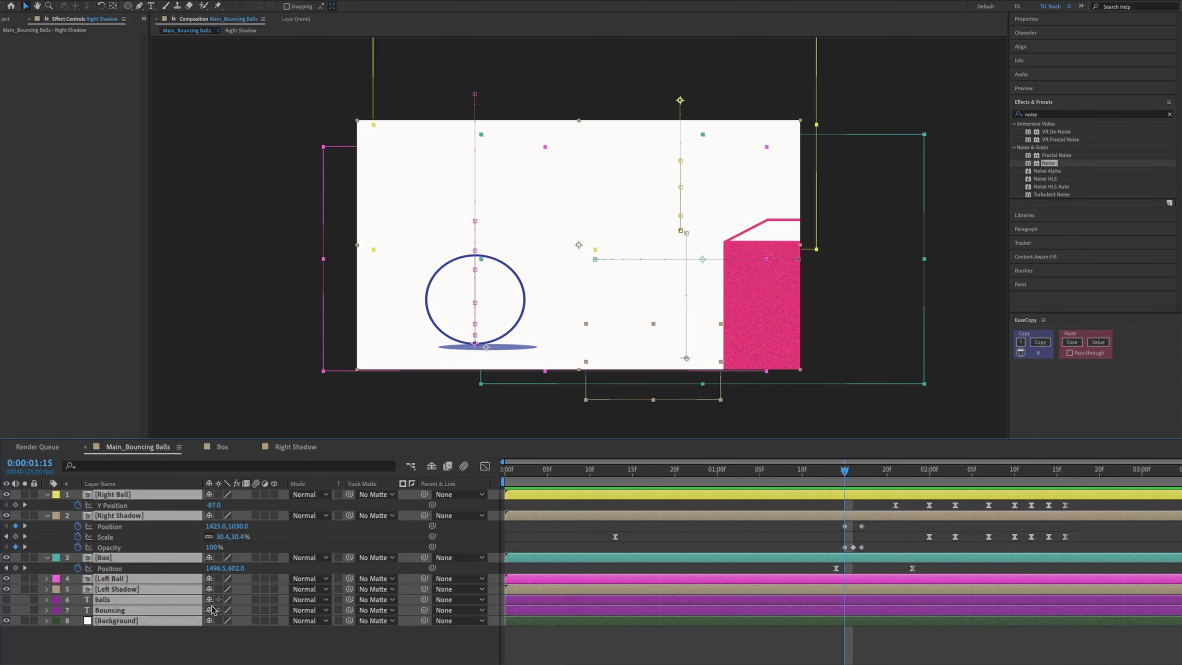
{"action": "key", "text": "u"}
{"action": "left_click", "coordinate": [181, 630]}
{"action": "left_click", "coordinate": [105, 552]}
{"action": "left_click", "coordinate": [74, 557], "text": "shift"}
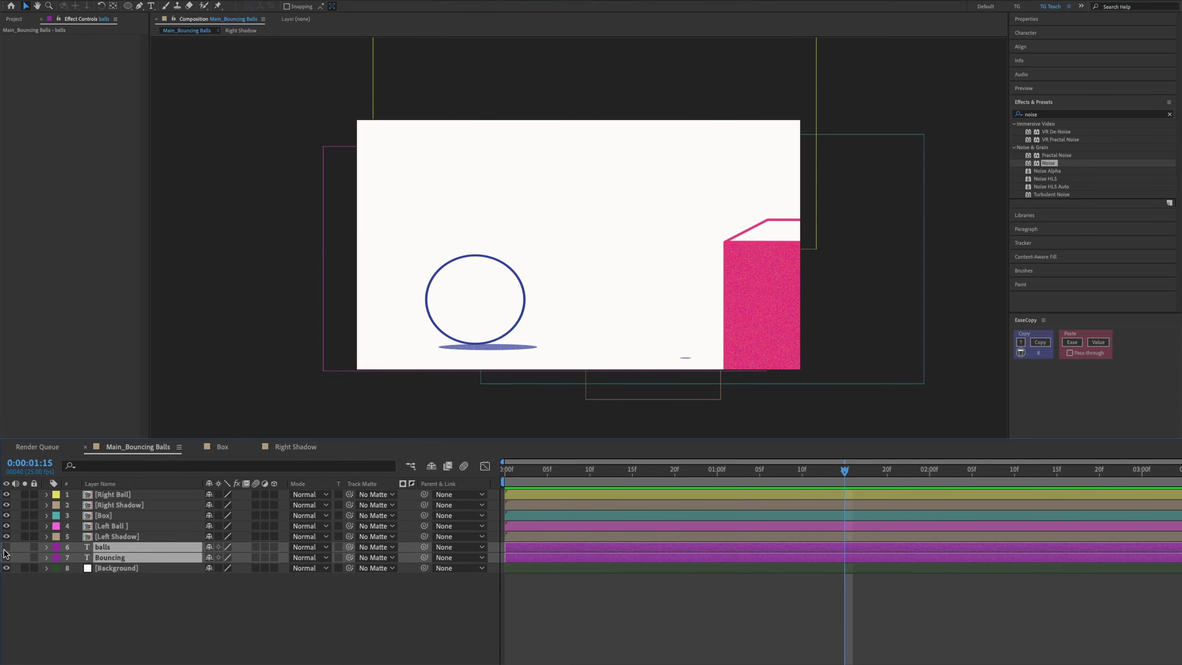
{"action": "left_click_drag", "start_coordinate": [5, 557], "coordinate": [2, 547]}
{"action": "left_click", "coordinate": [153, 633]}
Step: Go to 0:00:00:12 and frame the Bouncing title close up in the composition view
{"action": "left_click_drag", "start_coordinate": [709, 470], "coordinate": [611, 478]}
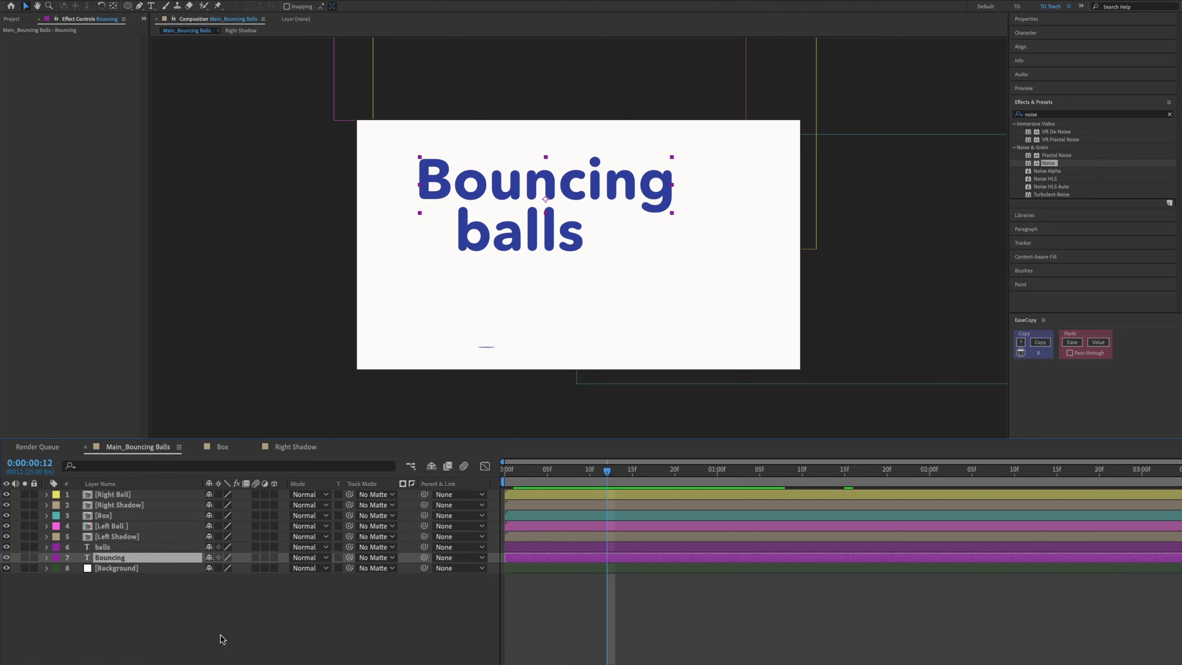
{"action": "scroll", "coordinate": [410, 158], "scroll_direction": "up", "scroll_amount": 3}
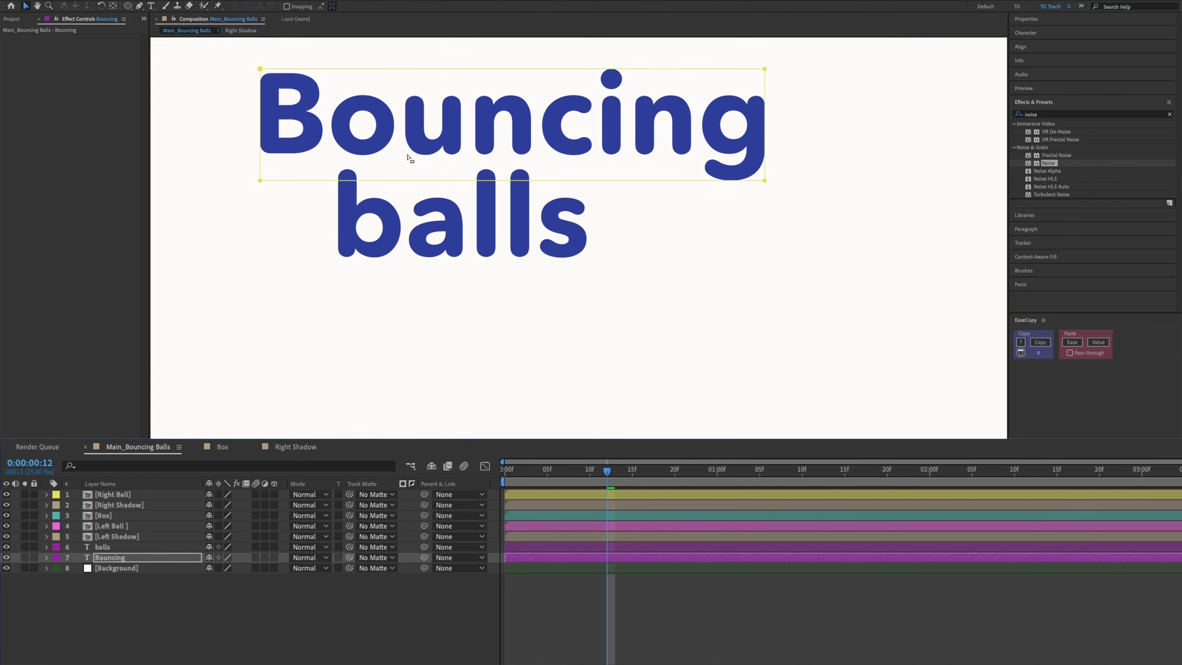
{"action": "left_click_drag", "start_coordinate": [343, 131], "coordinate": [578, 251]}
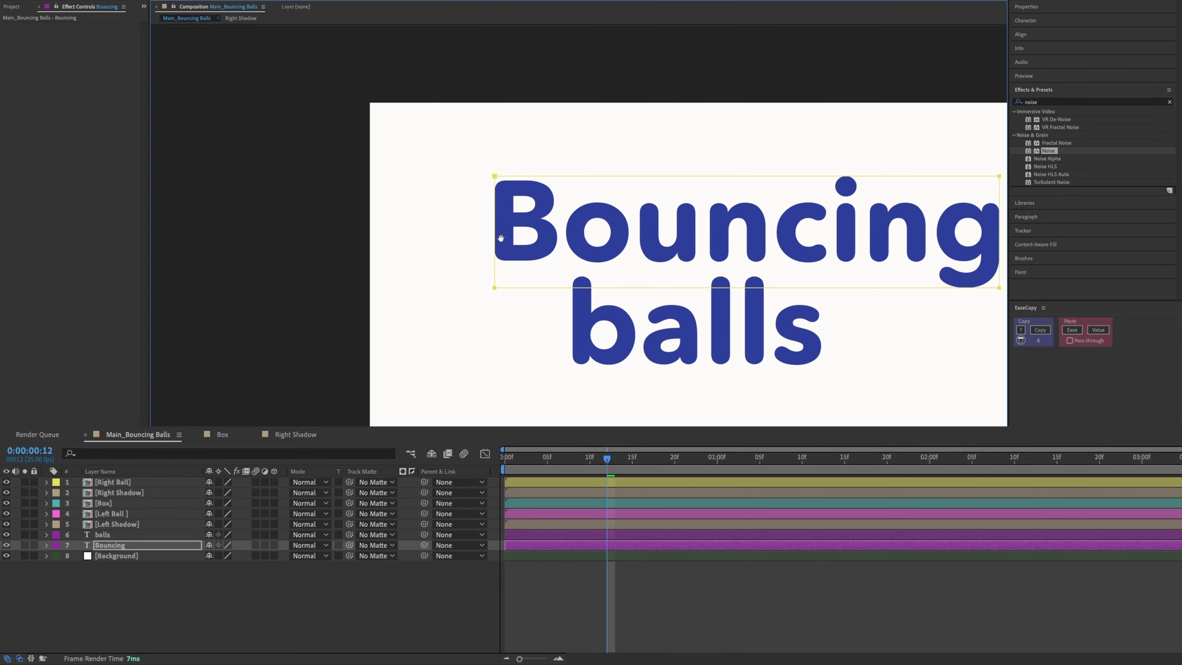
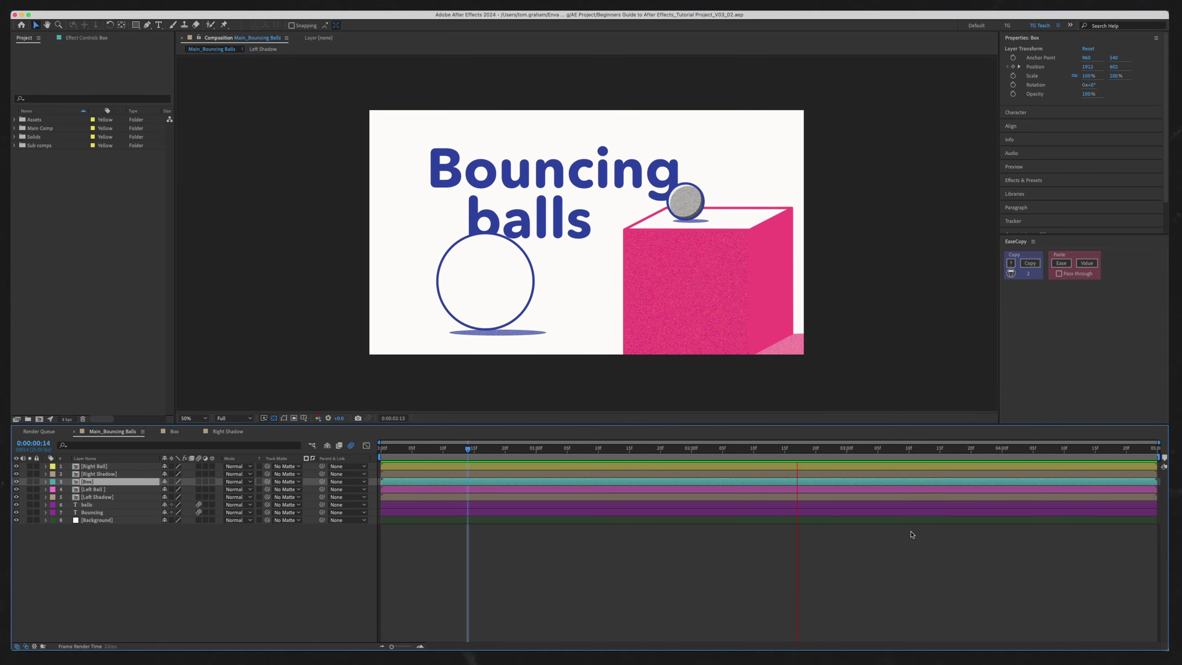
Step: Keyframe the Box's current Position at 0:00:03:17 and raise it to 1030, 561 at 0:00:03:21
{"action": "left_click", "coordinate": [910, 451]}
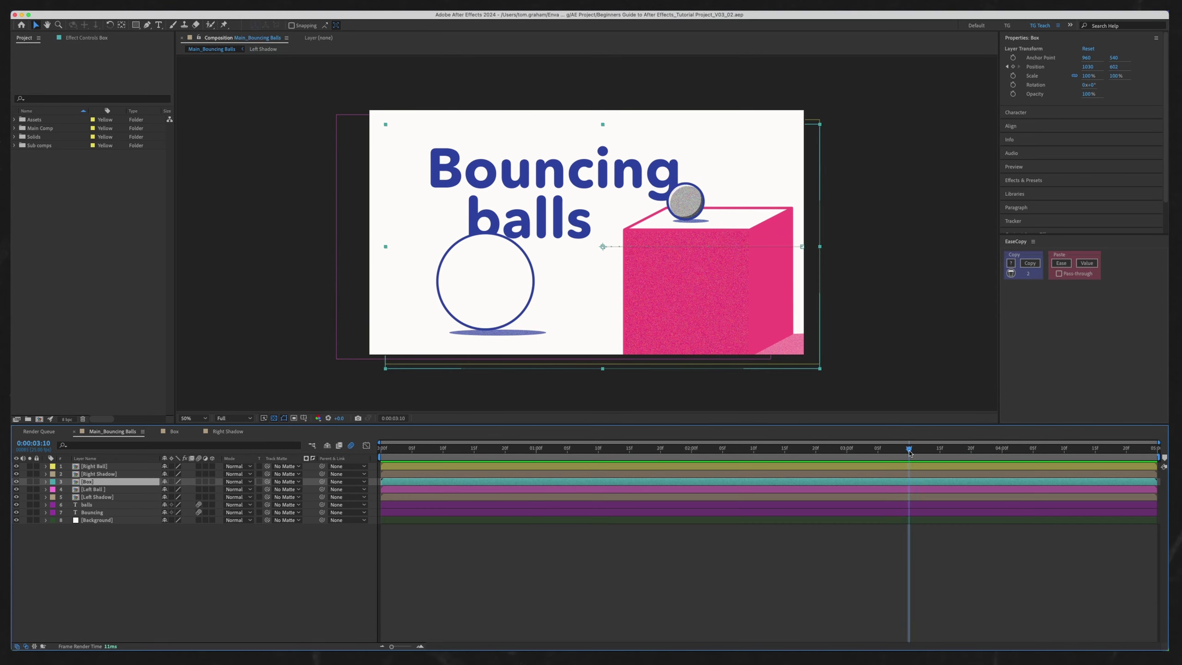
{"action": "left_click_drag", "start_coordinate": [910, 453], "coordinate": [953, 452]}
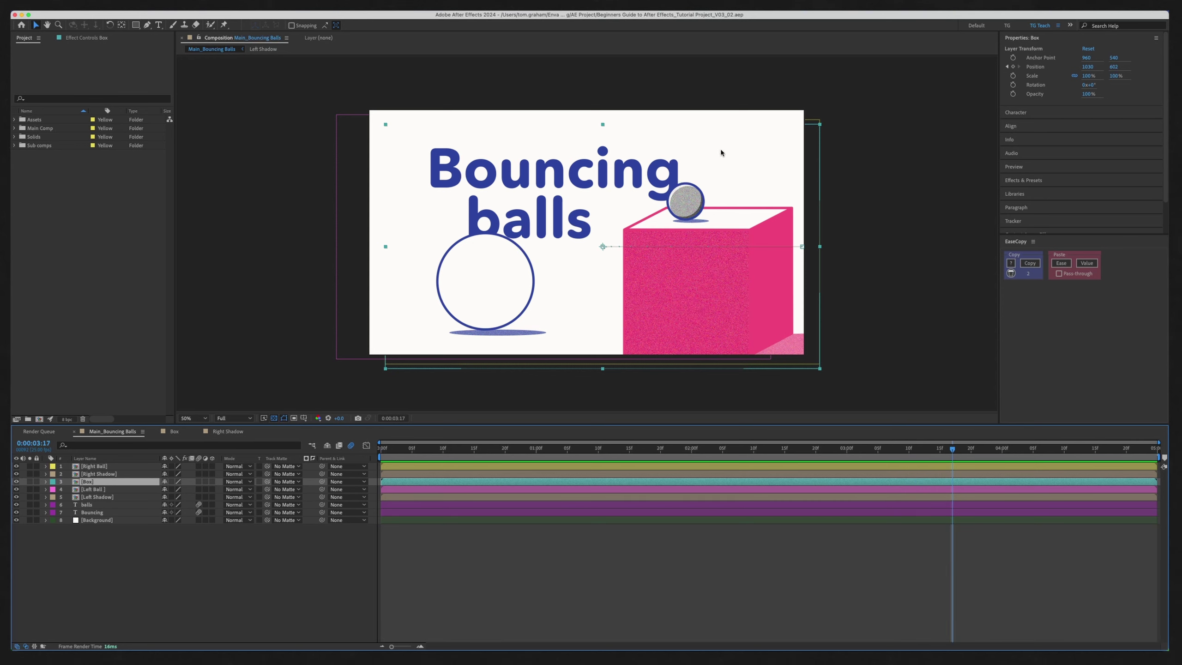
{"action": "key", "text": "p"}
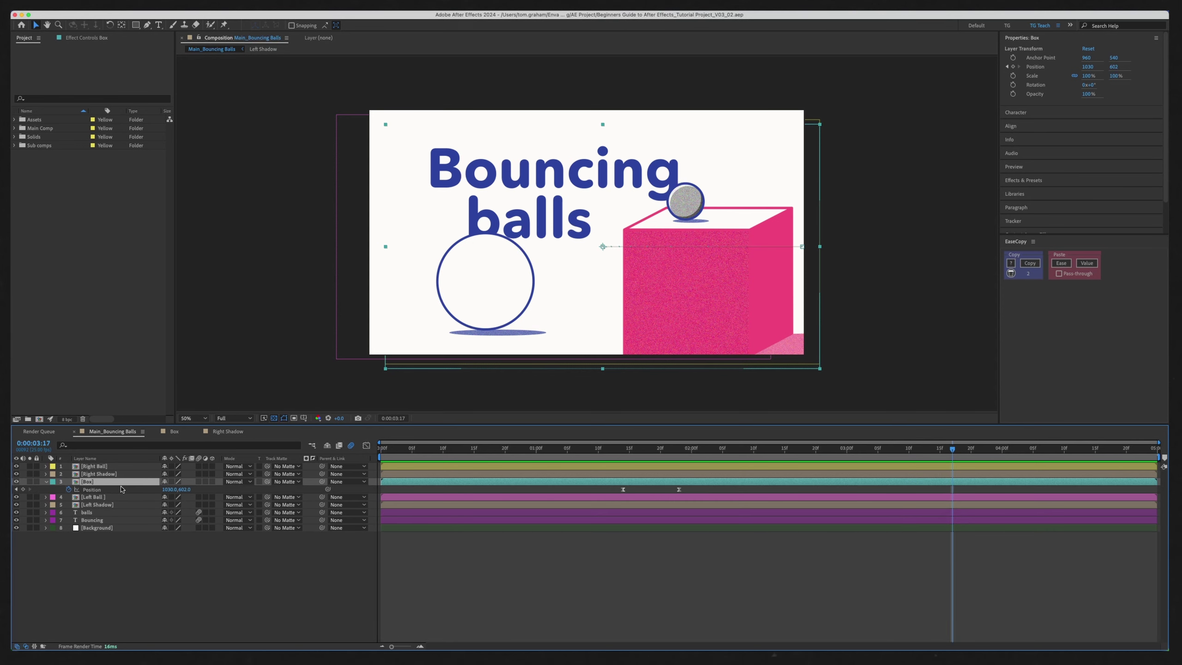
{"action": "left_click", "coordinate": [23, 490]}
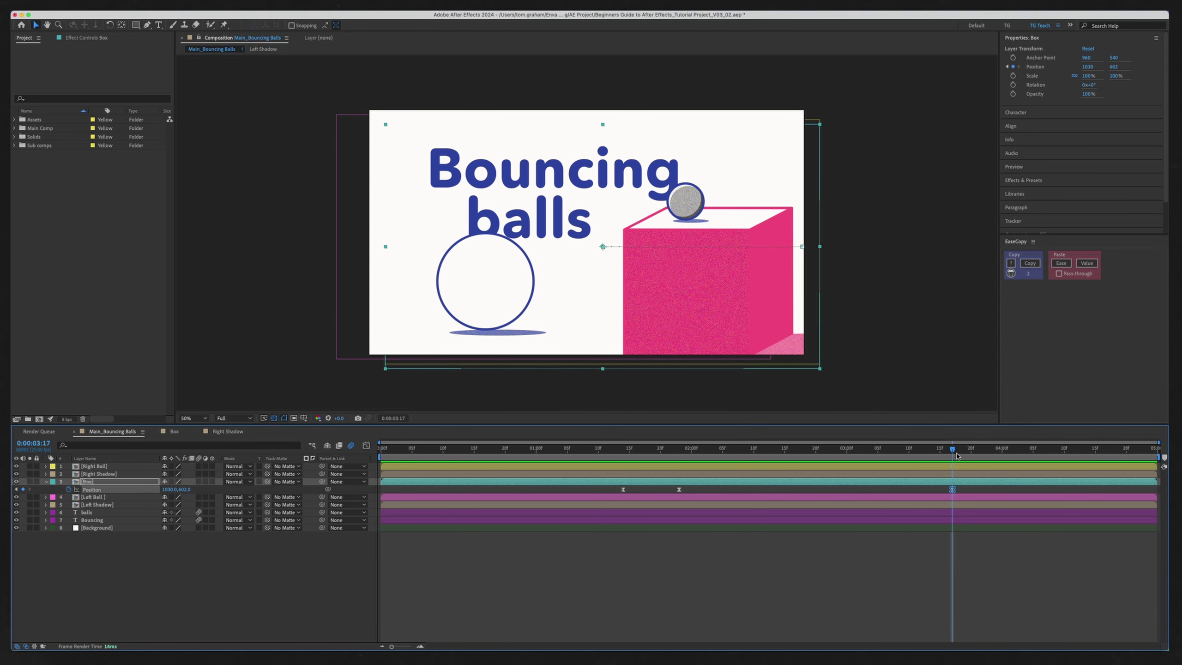
{"action": "left_click_drag", "start_coordinate": [953, 452], "coordinate": [978, 452]}
{"action": "left_click_drag", "start_coordinate": [185, 490], "coordinate": [157, 495]}
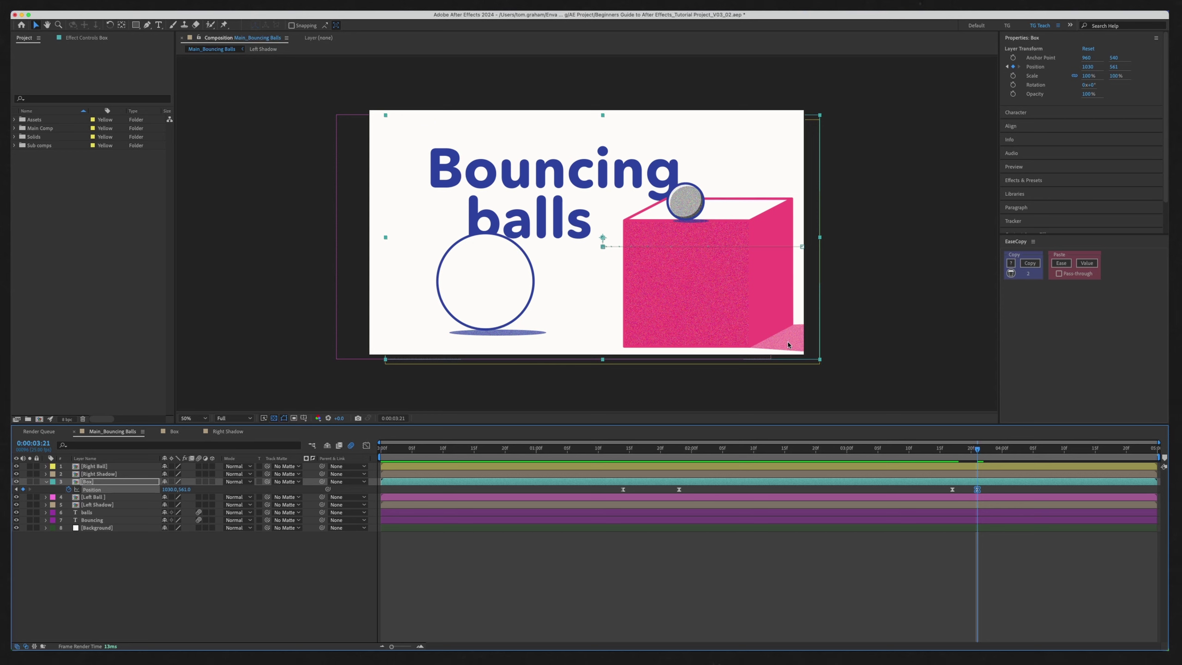
Step: Keyframe a brief hold on the raised Box and its drop below the frame, with the last Position keyframe around 0:00:04:08
{"action": "left_click_drag", "start_coordinate": [978, 451], "coordinate": [1033, 451]}
{"action": "key", "text": "alt+shift+p"}
{"action": "left_click_drag", "start_coordinate": [185, 490], "coordinate": [557, 490]}
{"action": "left_click_drag", "start_coordinate": [1032, 449], "coordinate": [1052, 450]}
{"action": "left_click_drag", "start_coordinate": [1033, 490], "coordinate": [1053, 489]}
Step: Play back the Box's rise and drop from about 0:00:03:11 to check the exit motion
{"action": "key", "text": "space"}
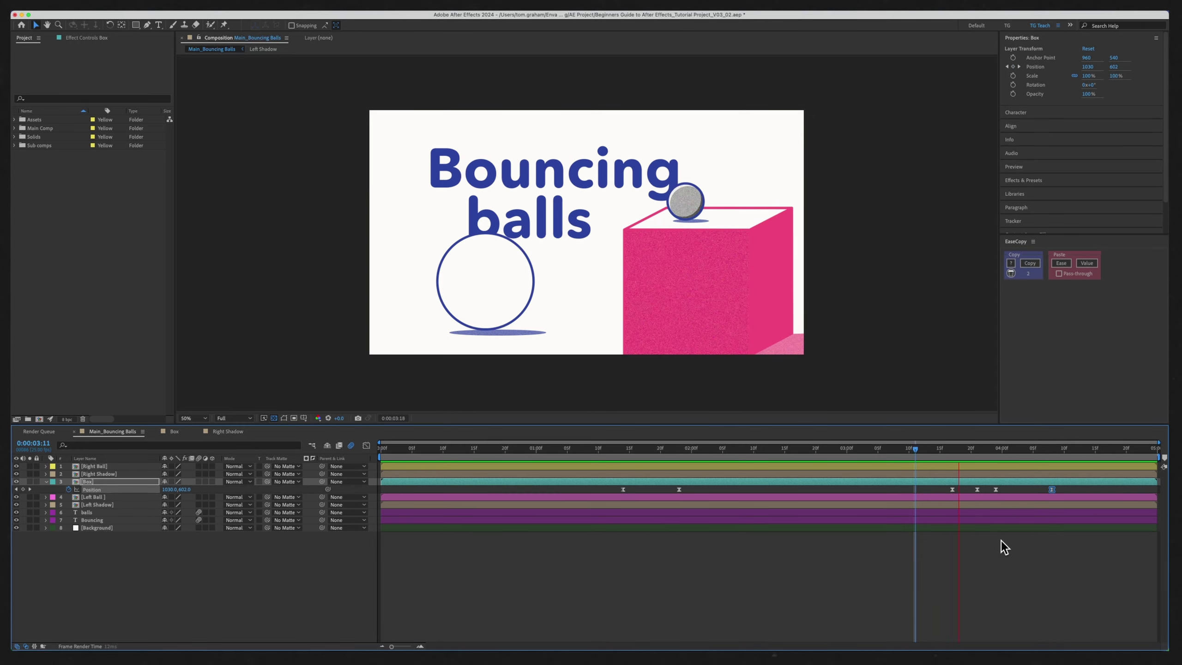
{"action": "key", "text": "space"}
{"action": "key", "text": "space"}
{"action": "key", "text": "space"}
{"action": "key", "text": "space"}
{"action": "key", "text": "space"}
{"action": "key", "text": "space"}
Step: Go to the Box's Position keyframe at 0:00:03:17 and switch back and forth between the Main_Bouncing Balls and Box compositions
{"action": "left_click", "coordinate": [942, 449]}
{"action": "key", "text": "k"}
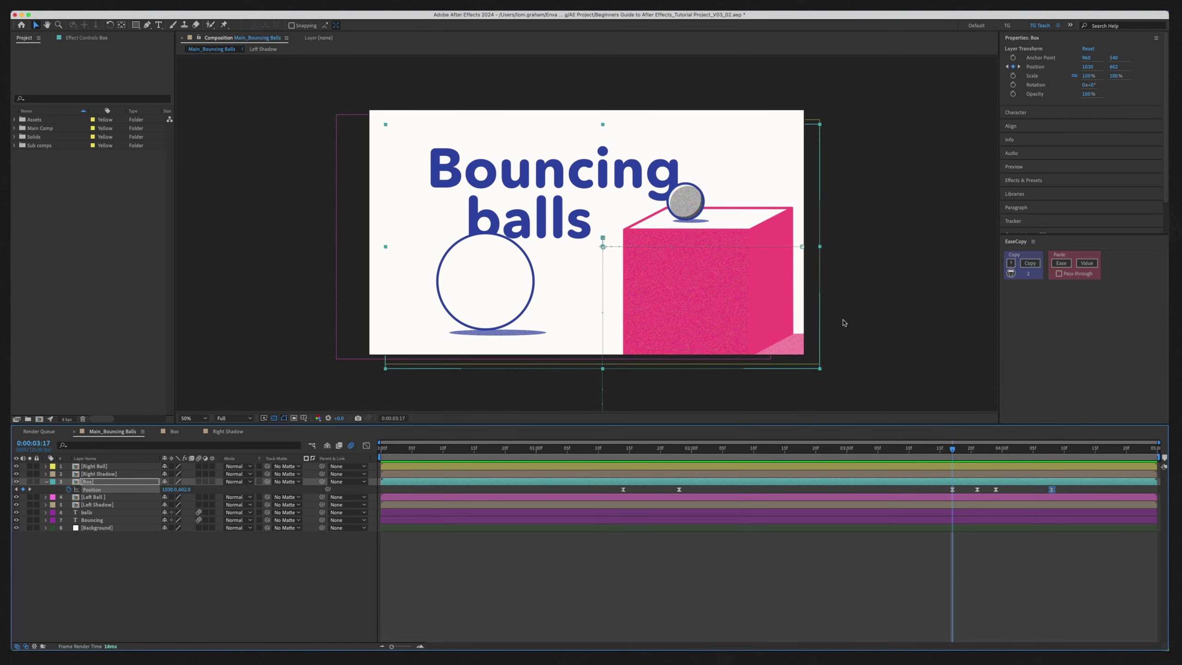
{"action": "right_click", "coordinate": [782, 294]}
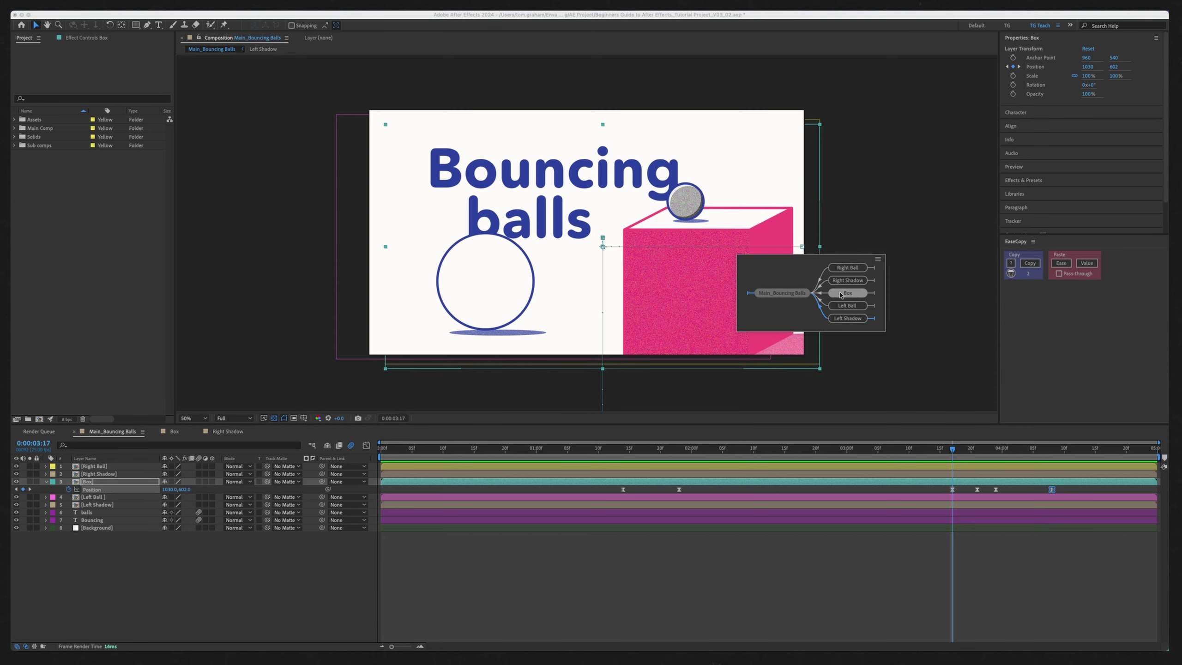
{"action": "left_click", "coordinate": [840, 298]}
{"action": "key", "text": "Tab"}
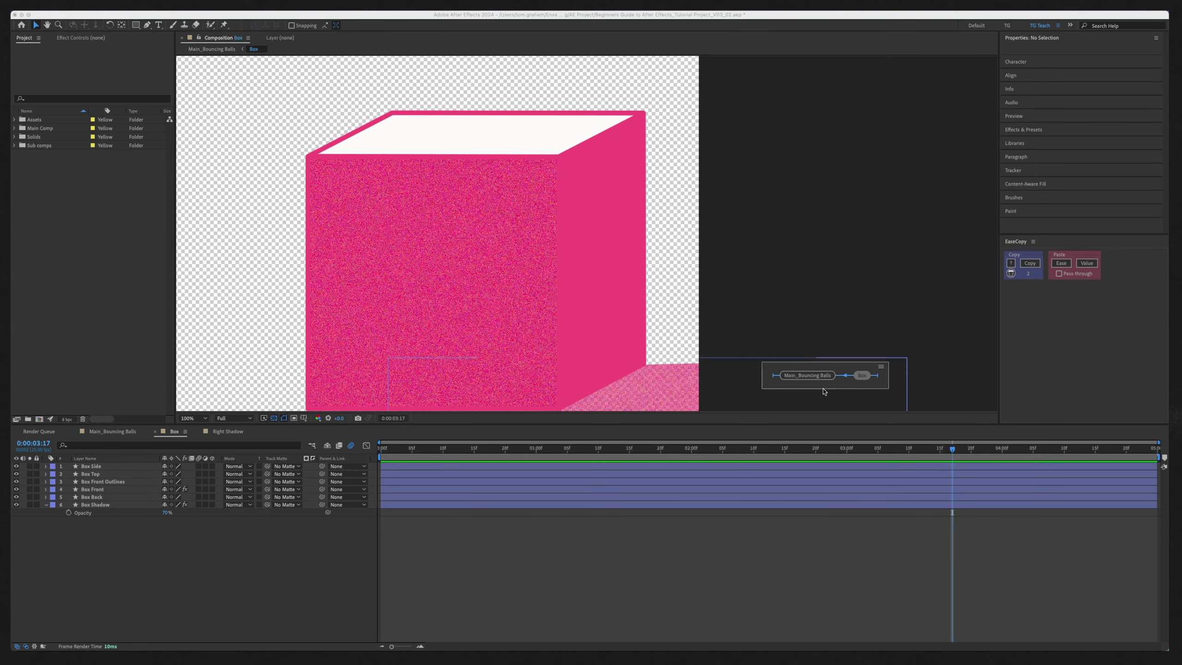
{"action": "left_click", "coordinate": [808, 379]}
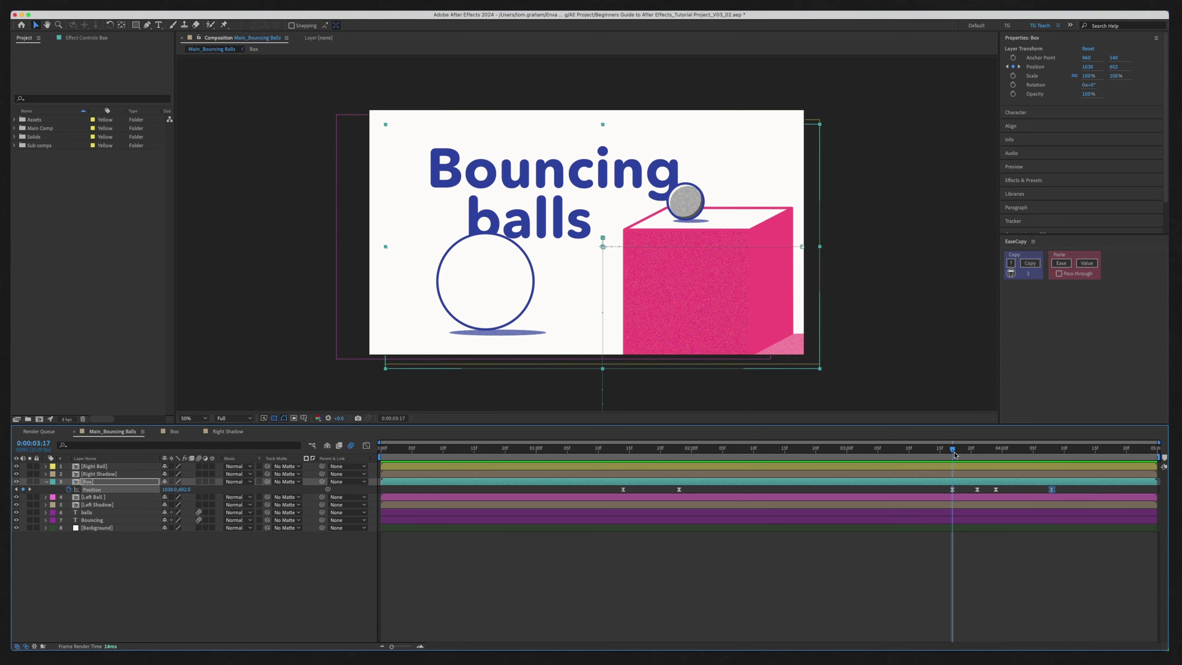
{"action": "double_click", "coordinate": [963, 483]}
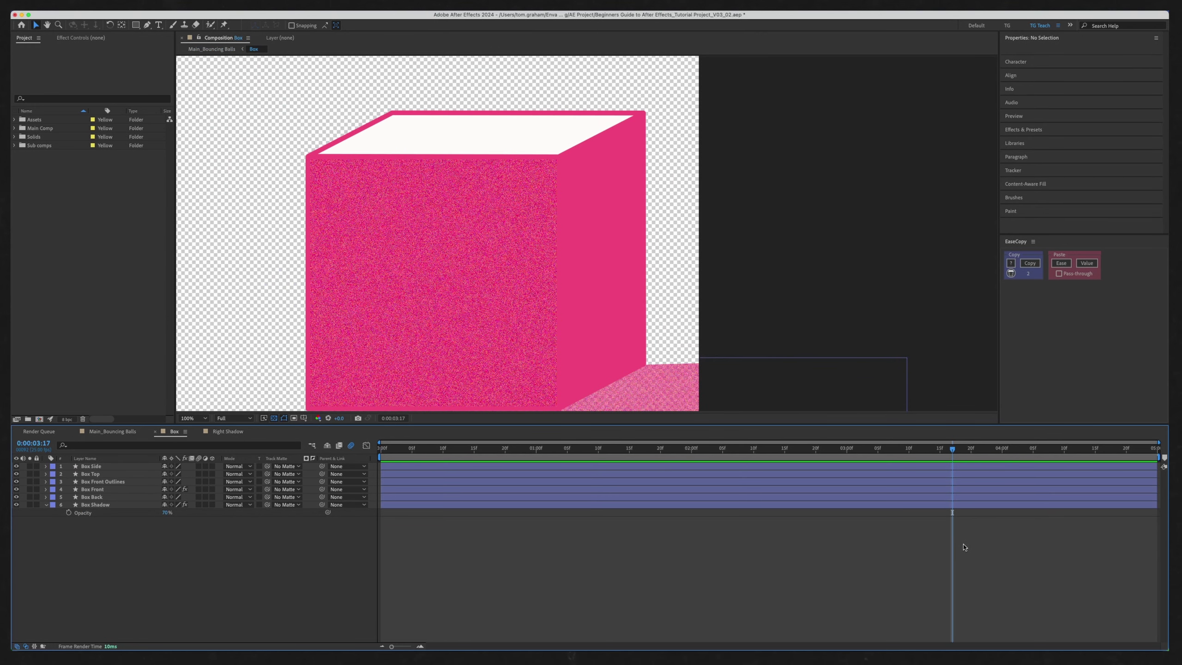
{"action": "left_click", "coordinate": [117, 432]}
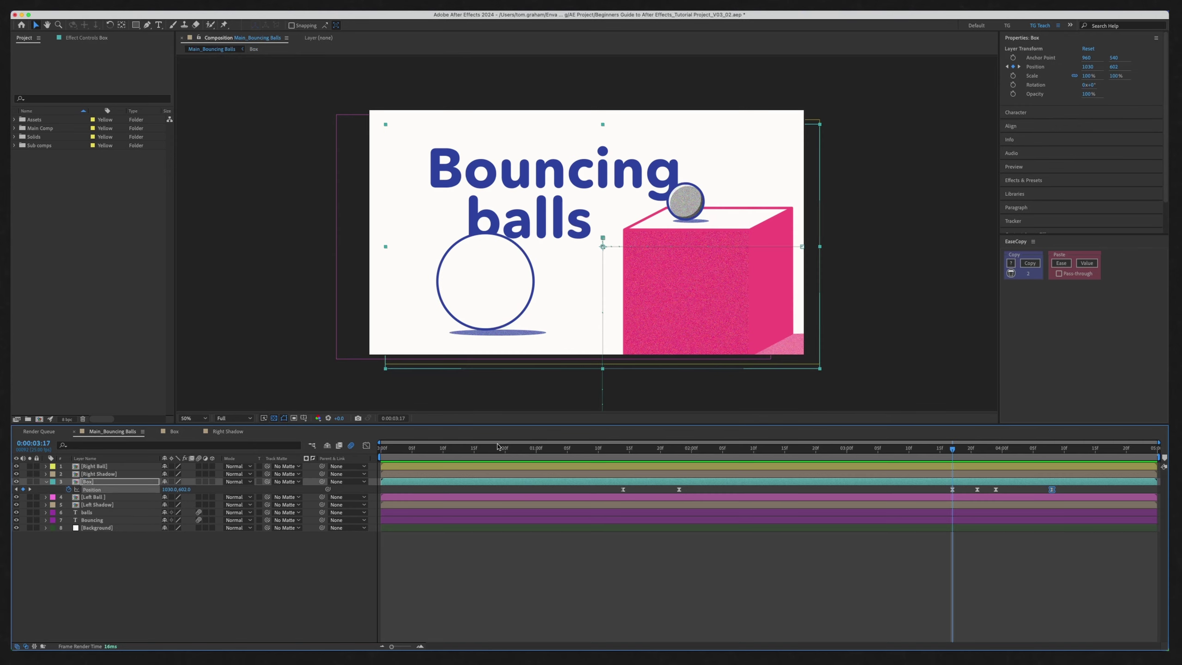
Step: Open the Box composition at 50% zoom and split the Box Shadow layer at 0:00:03:17
{"action": "left_click", "coordinate": [182, 433]}
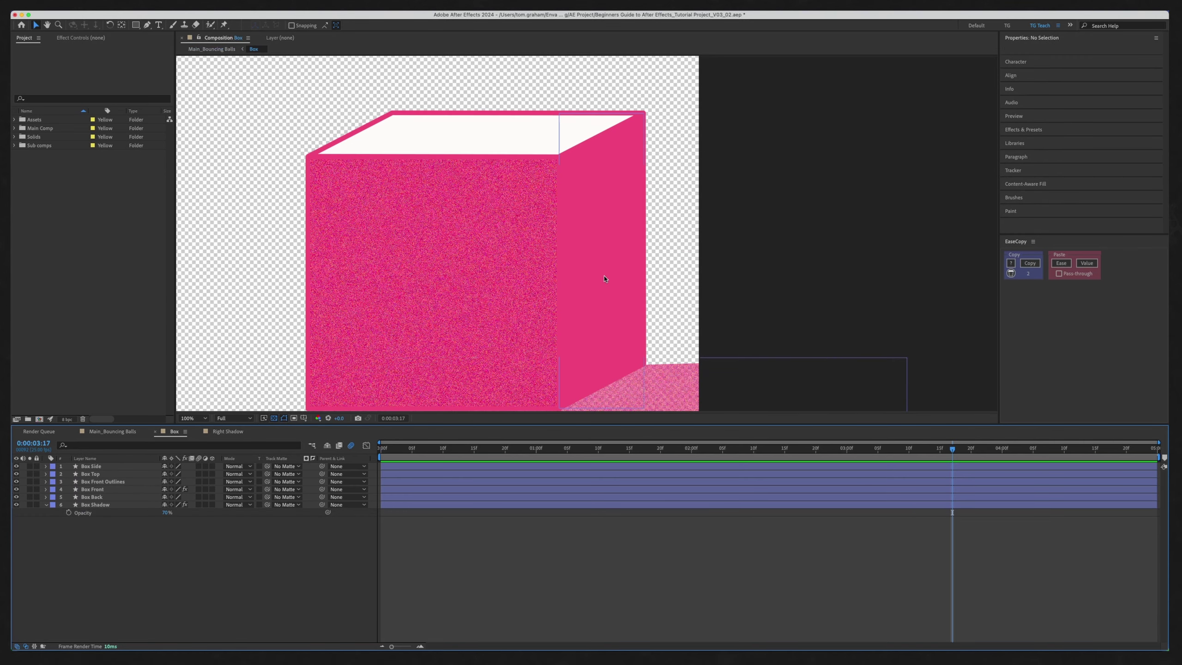
{"action": "key", "text": "comma"}
{"action": "left_click_drag", "start_coordinate": [628, 247], "coordinate": [768, 275]}
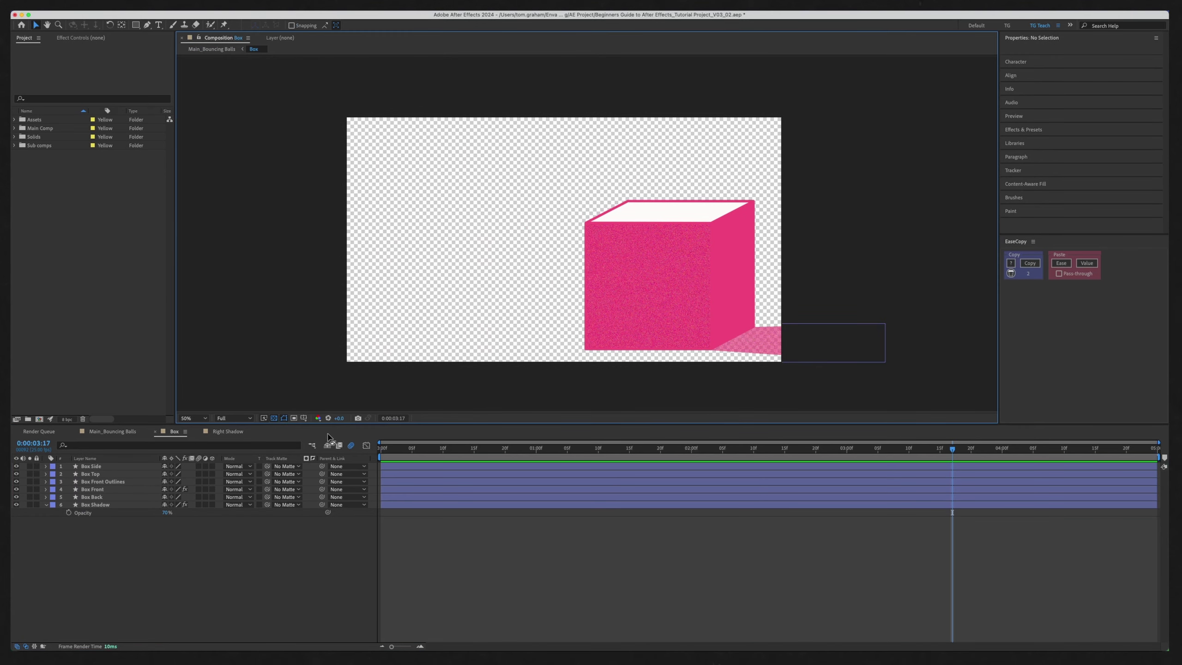
{"action": "left_click", "coordinate": [122, 504]}
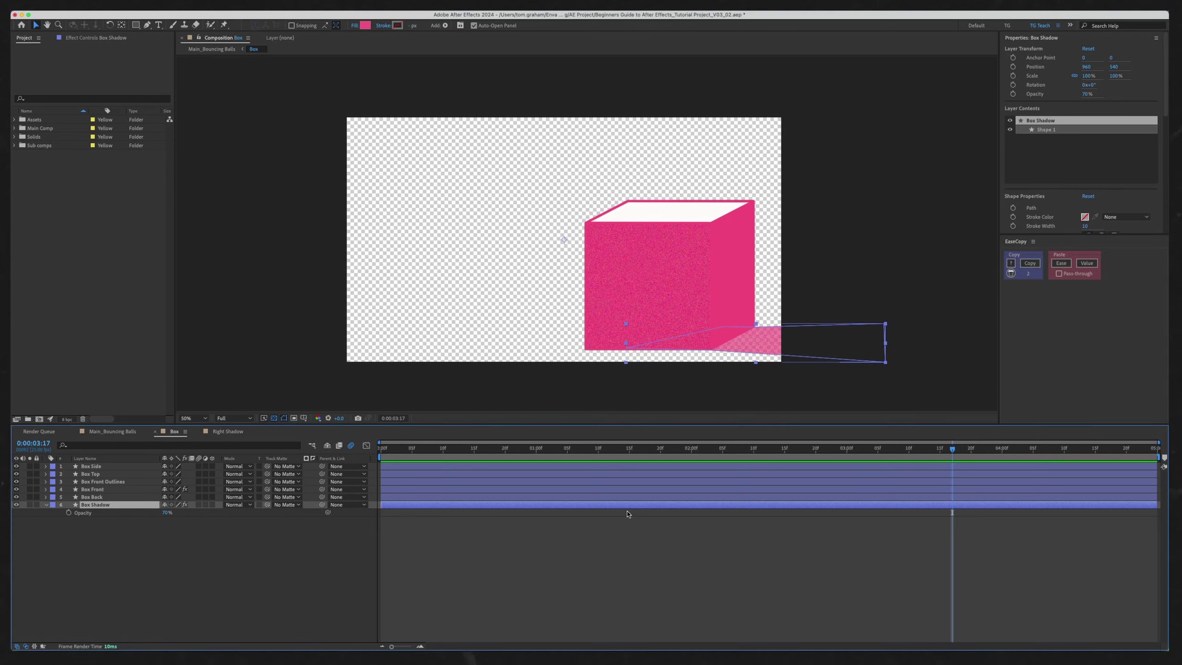
{"action": "key", "text": "super+shift+d"}
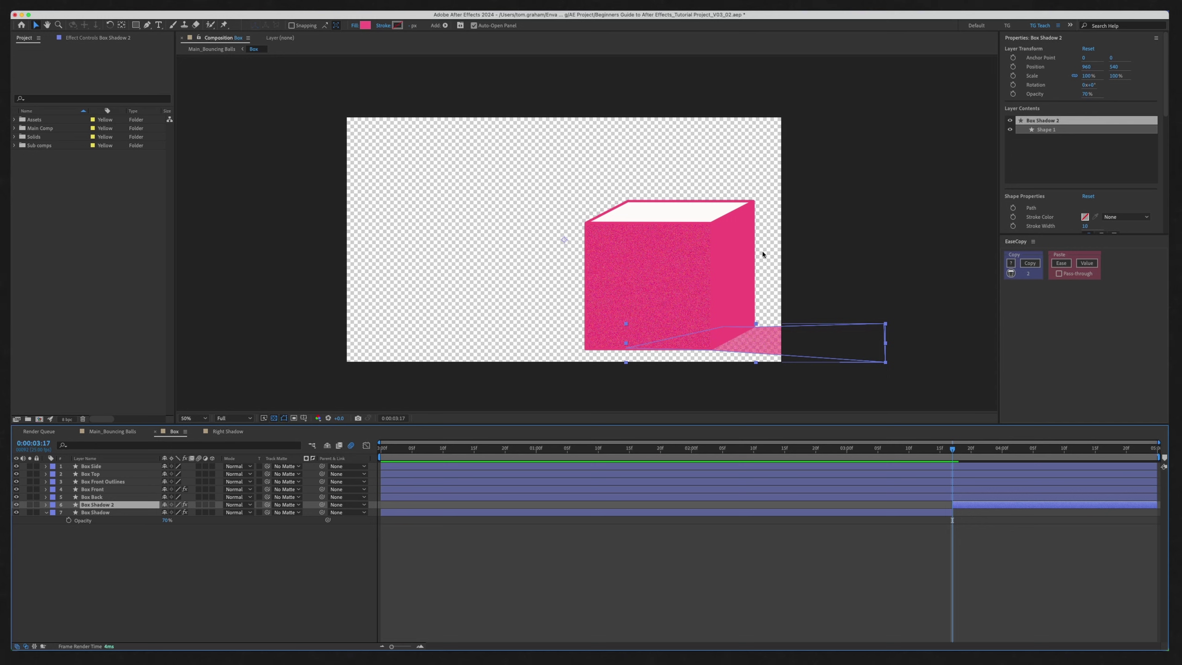
Step: Try starting Box Shadow 2 a few frames after the split and check the gap in the Main_Bouncing Balls composition
{"action": "left_click_drag", "start_coordinate": [988, 509], "coordinate": [1025, 505]}
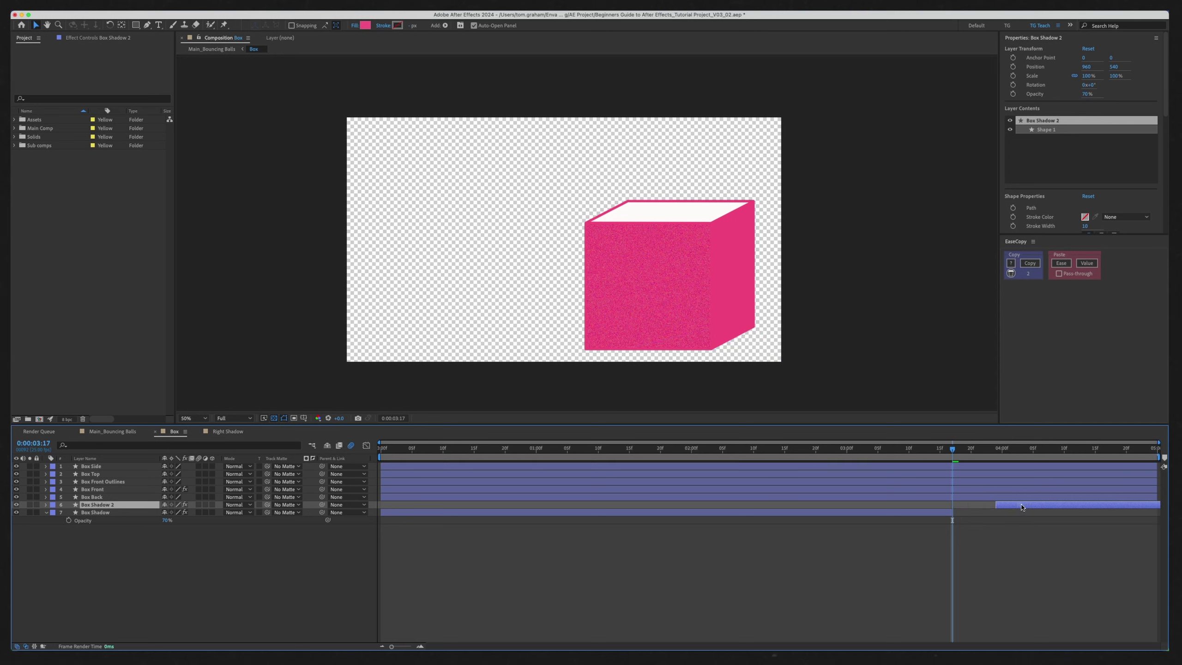
{"action": "mouse_move", "coordinate": [955, 451]}
{"action": "left_mouse_down"}
{"action": "mouse_move", "coordinate": [903, 452]}
{"action": "mouse_move", "coordinate": [965, 452]}
{"action": "mouse_move", "coordinate": [953, 453]}
{"action": "left_mouse_up"}
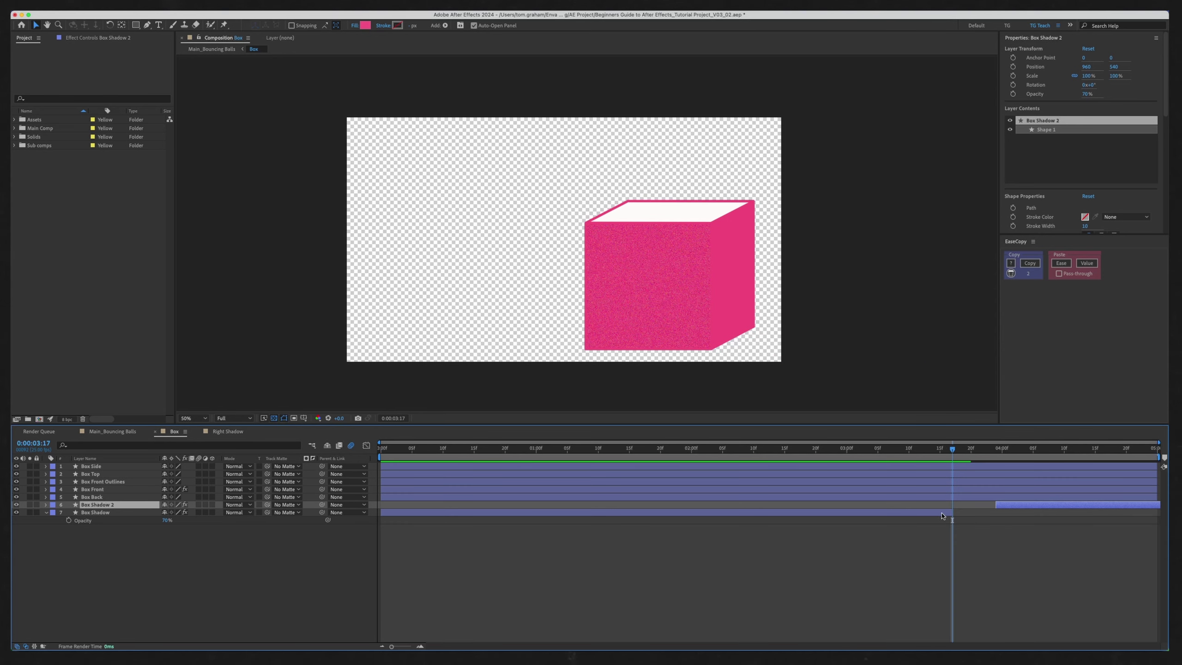
{"action": "key", "text": "Tab"}
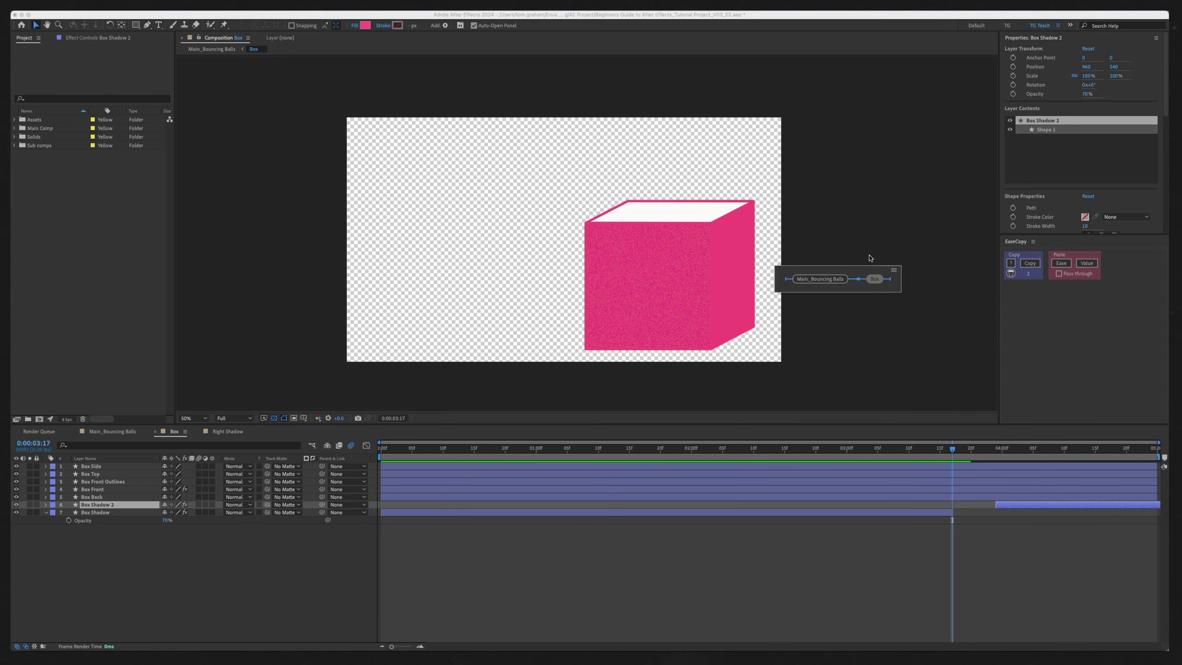
{"action": "left_click", "coordinate": [825, 278]}
{"action": "left_click", "coordinate": [953, 455]}
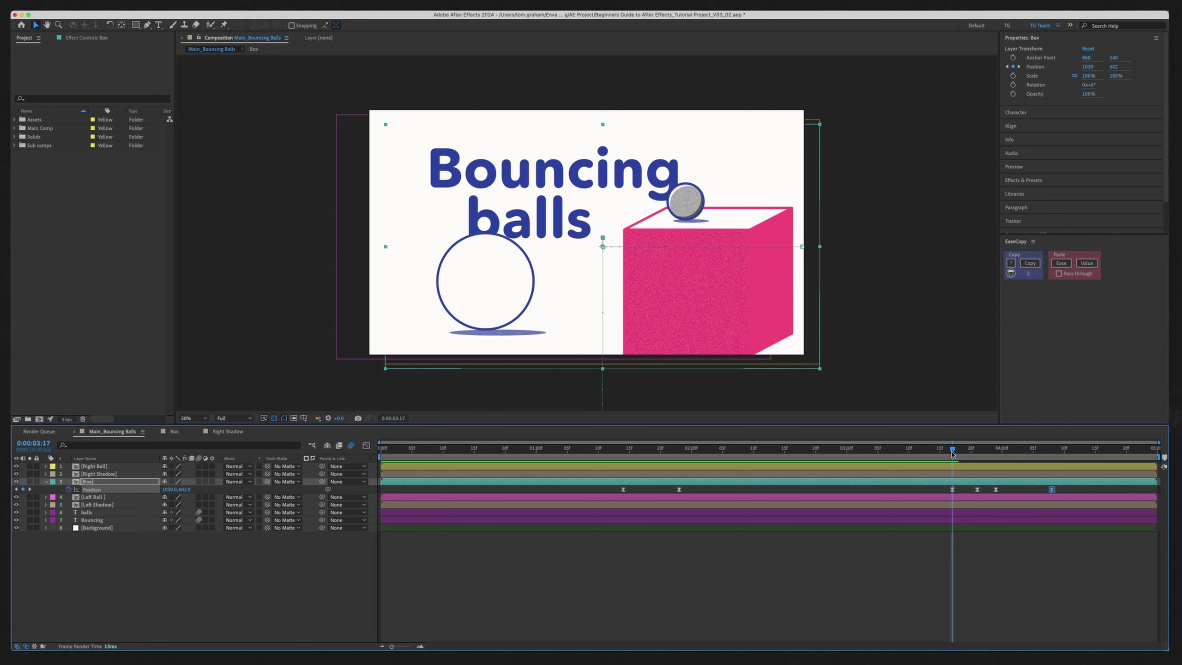
{"action": "key", "text": "Tab"}
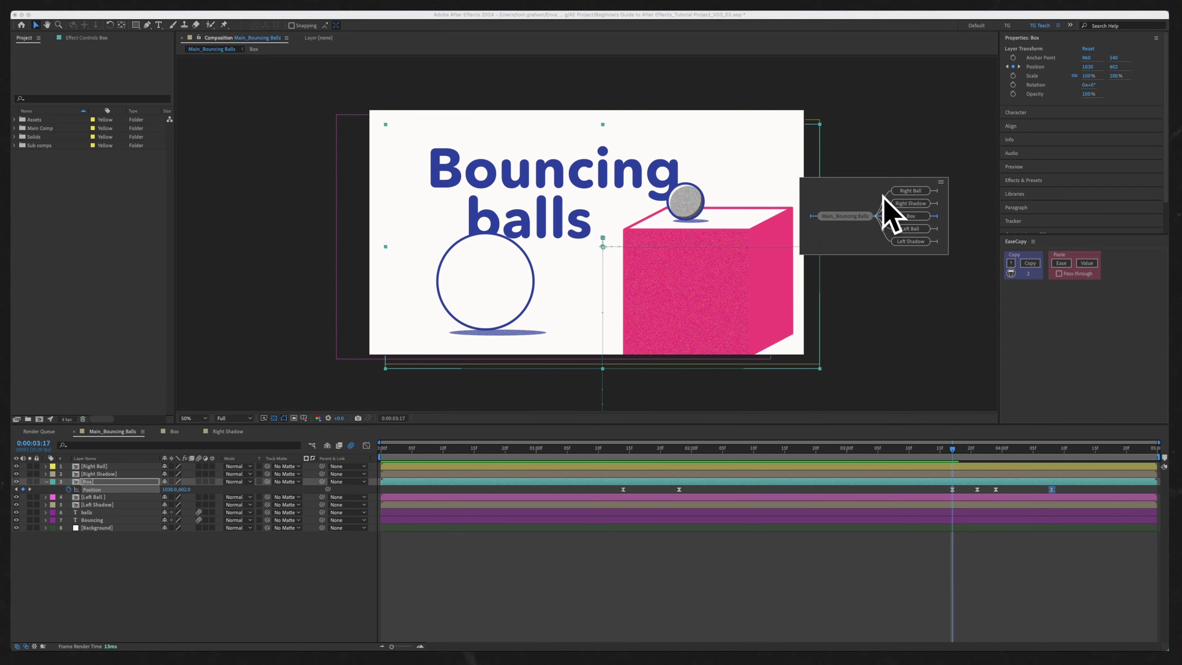
{"action": "left_click", "coordinate": [920, 218]}
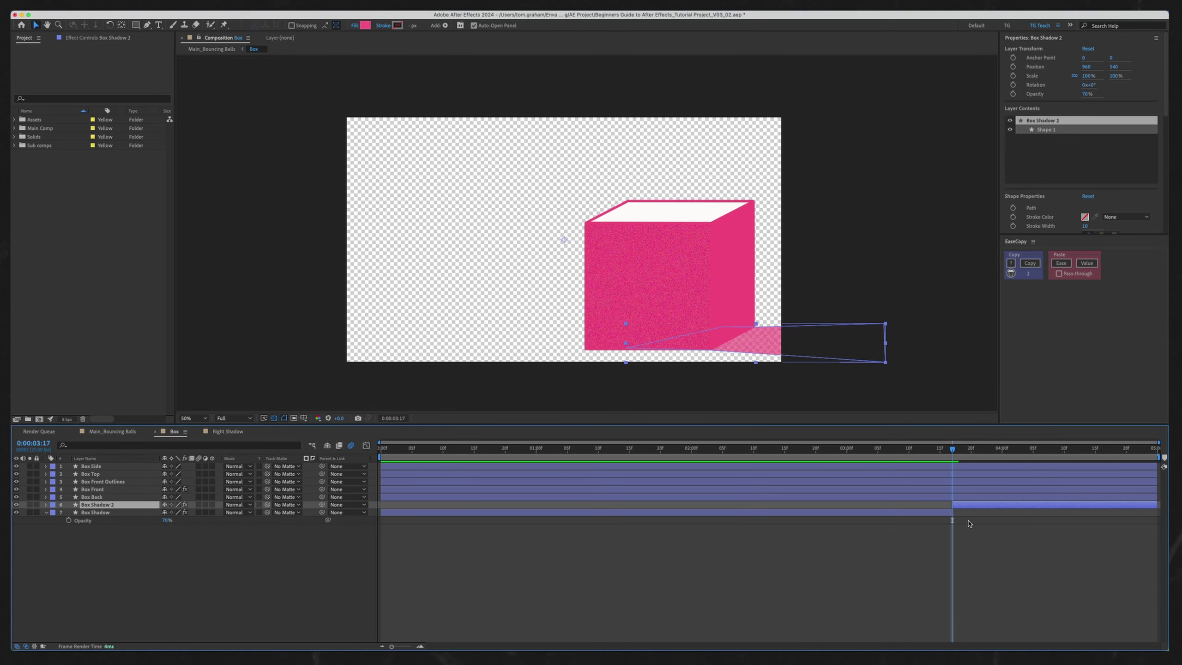
Step: Move the Box Shadow 2 layer out of the Box composition into Main_Bouncing Balls, directly below the Box layer
{"action": "key", "text": "Delete"}
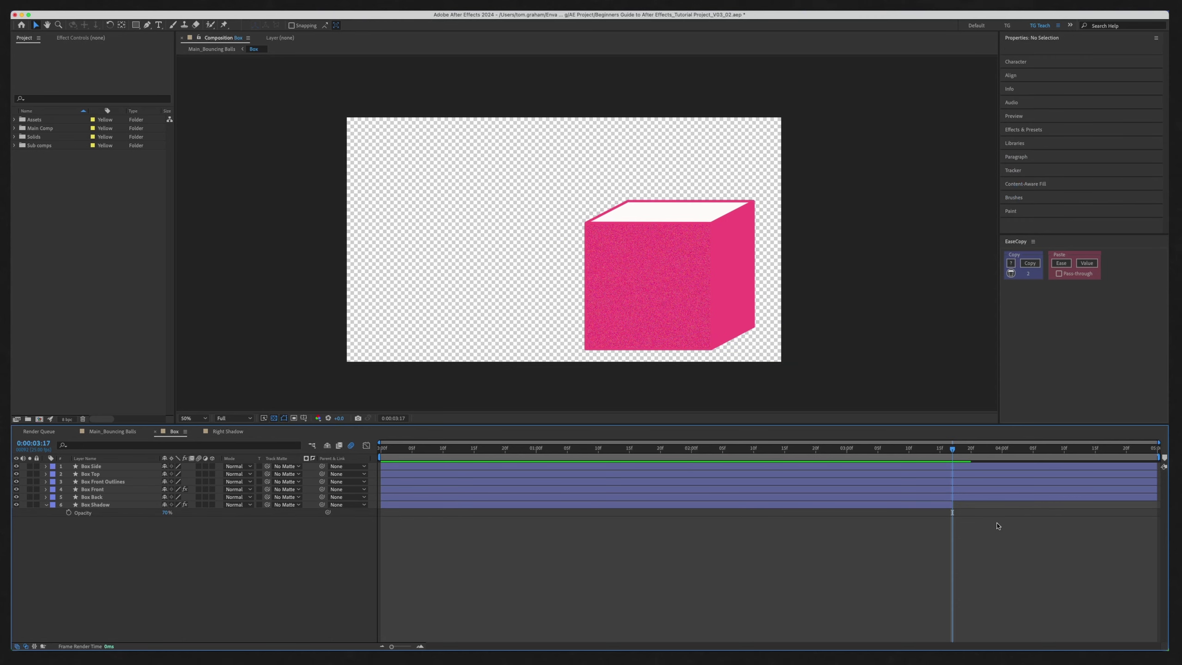
{"action": "left_click", "coordinate": [111, 432]}
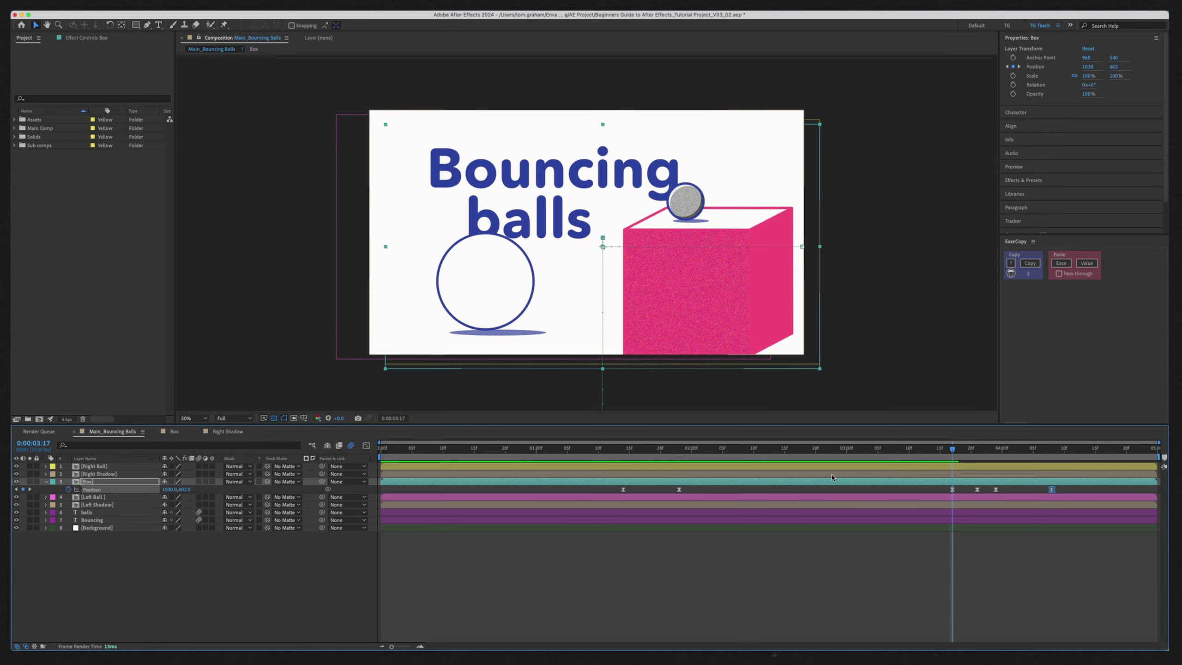
{"action": "key", "text": "super+v"}
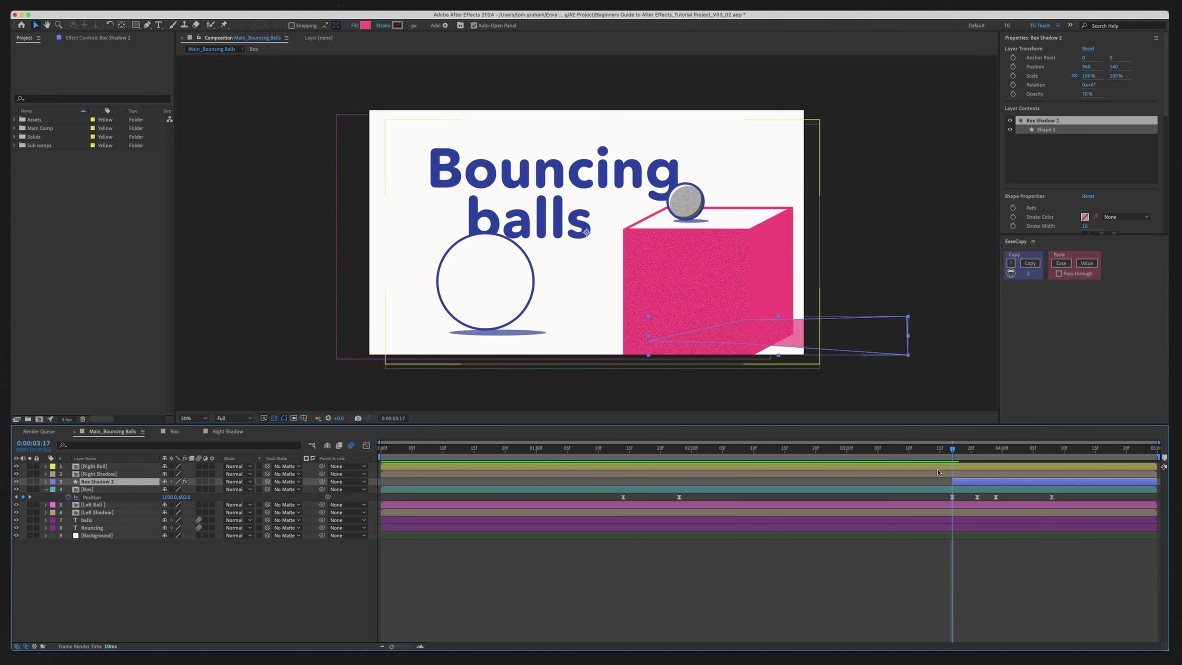
{"action": "left_click_drag", "start_coordinate": [141, 482], "coordinate": [140, 504]}
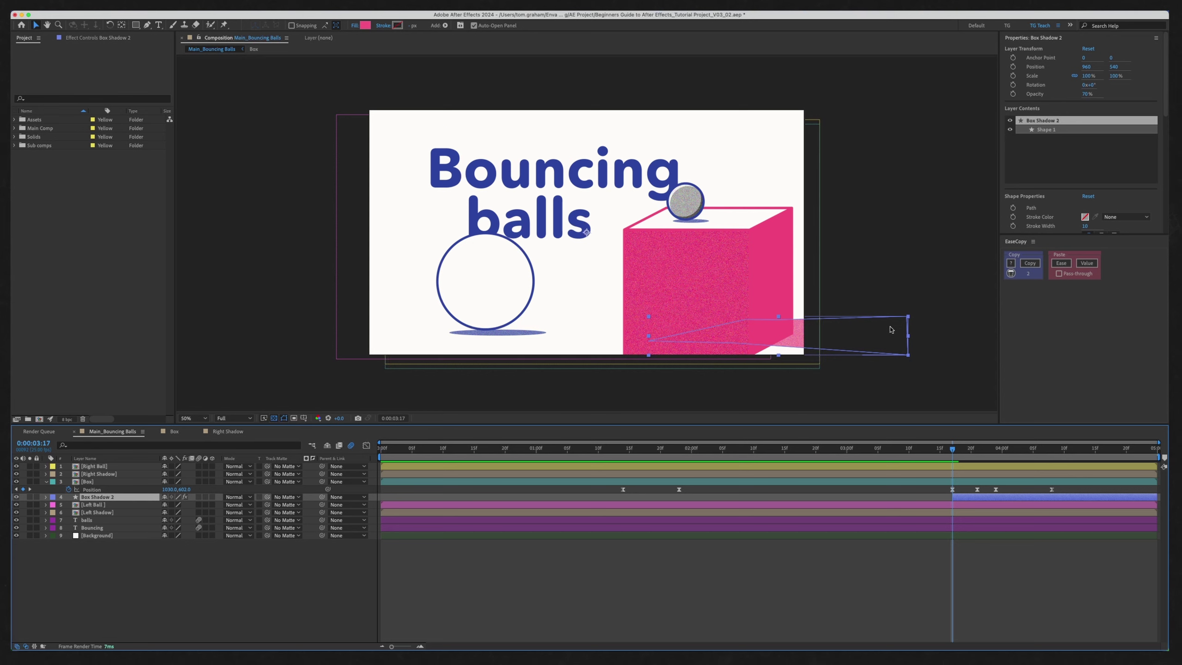
Step: Lower Box Shadow 2 to a Y position of 604 so it lines up with the original shadow
{"action": "key", "text": "p"}
{"action": "left_click_drag", "start_coordinate": [179, 505], "coordinate": [208, 507]}
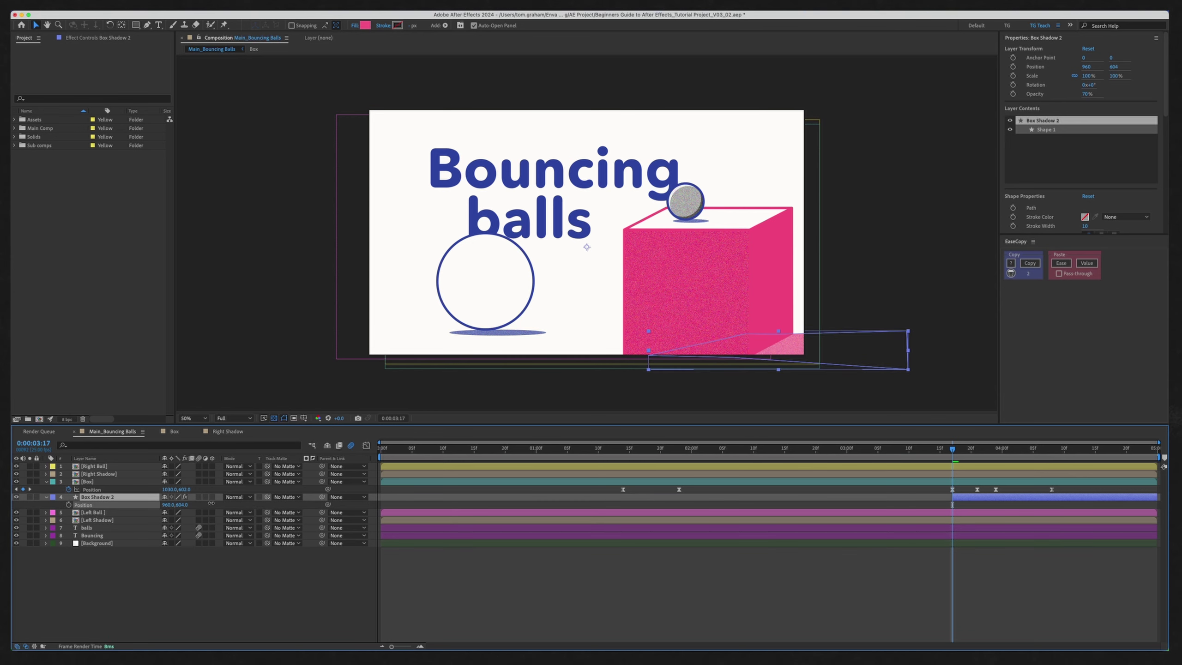
{"action": "left_click", "coordinate": [981, 573]}
Step: Scrub between about 0:00:03:13 and 0:00:03:22 to check the shadow handover as the box rises
{"action": "left_click_drag", "start_coordinate": [959, 452], "coordinate": [934, 454]}
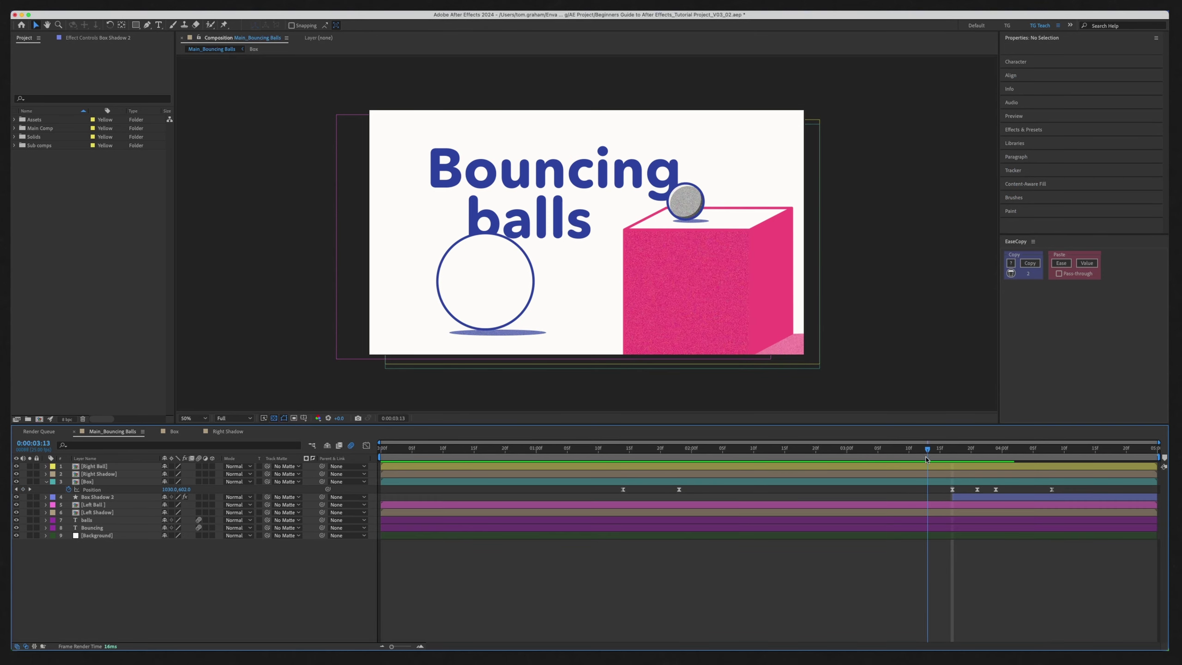
{"action": "left_click_drag", "start_coordinate": [929, 455], "coordinate": [972, 457]}
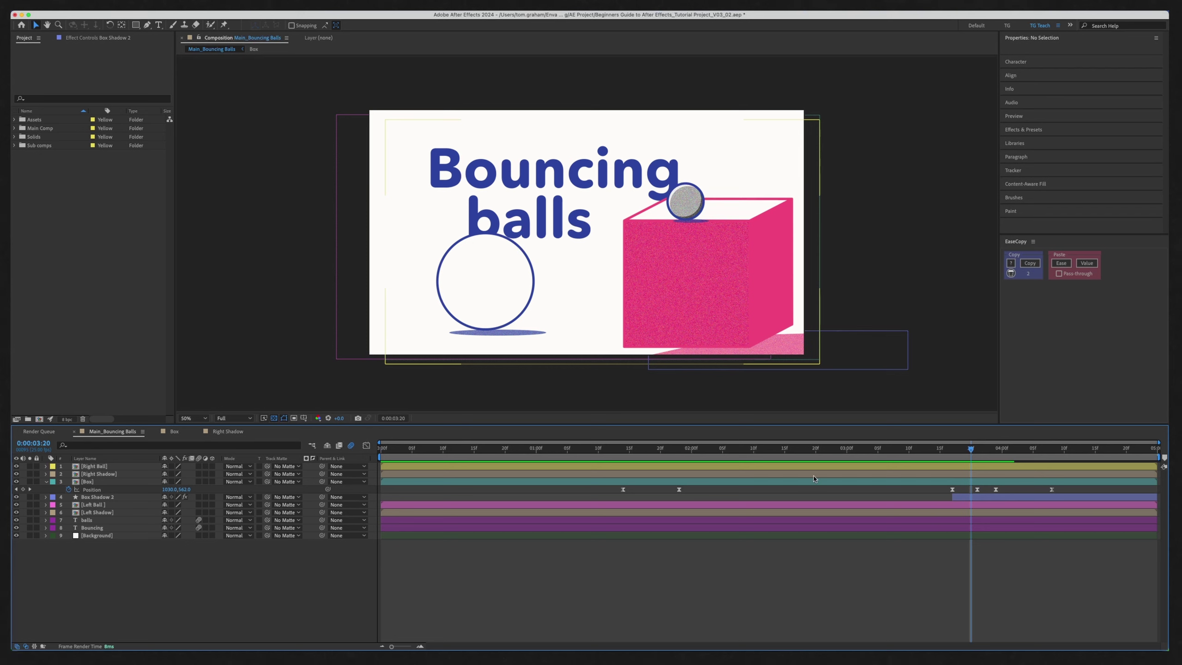
{"action": "left_click_drag", "start_coordinate": [946, 451], "coordinate": [986, 445]}
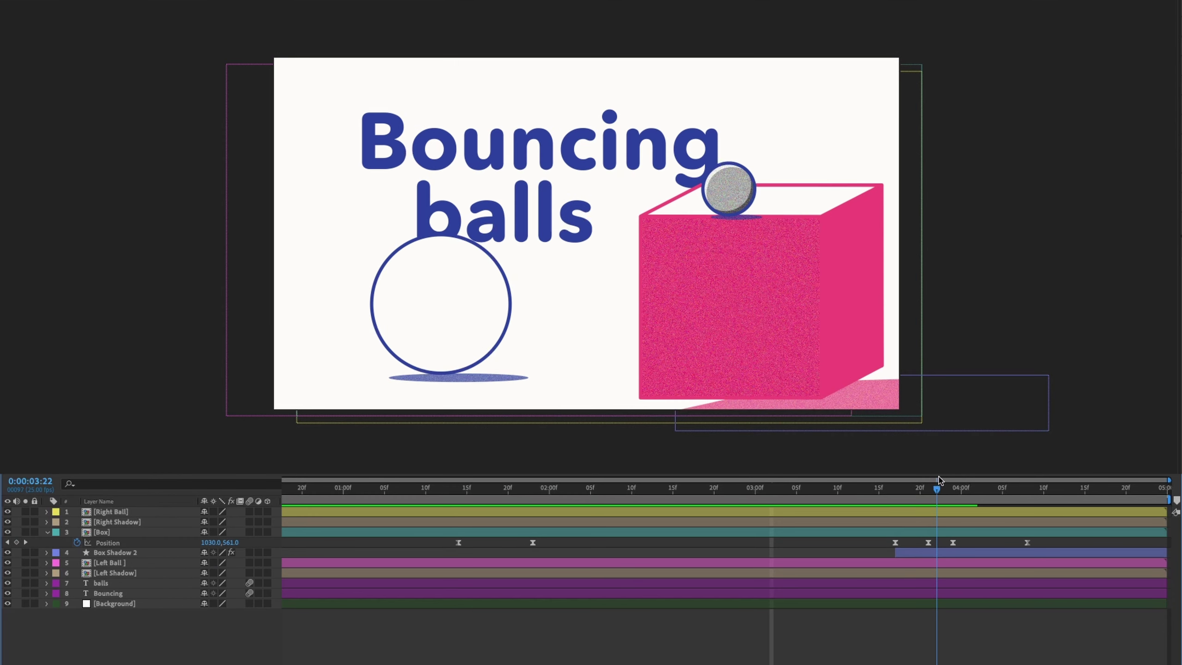
Step: Animate Box Shadow 2's Scale from 100% at 0:00:03:17 to 82% at 0:00:03:21
{"action": "key", "text": "j"}
{"action": "key", "text": "j"}
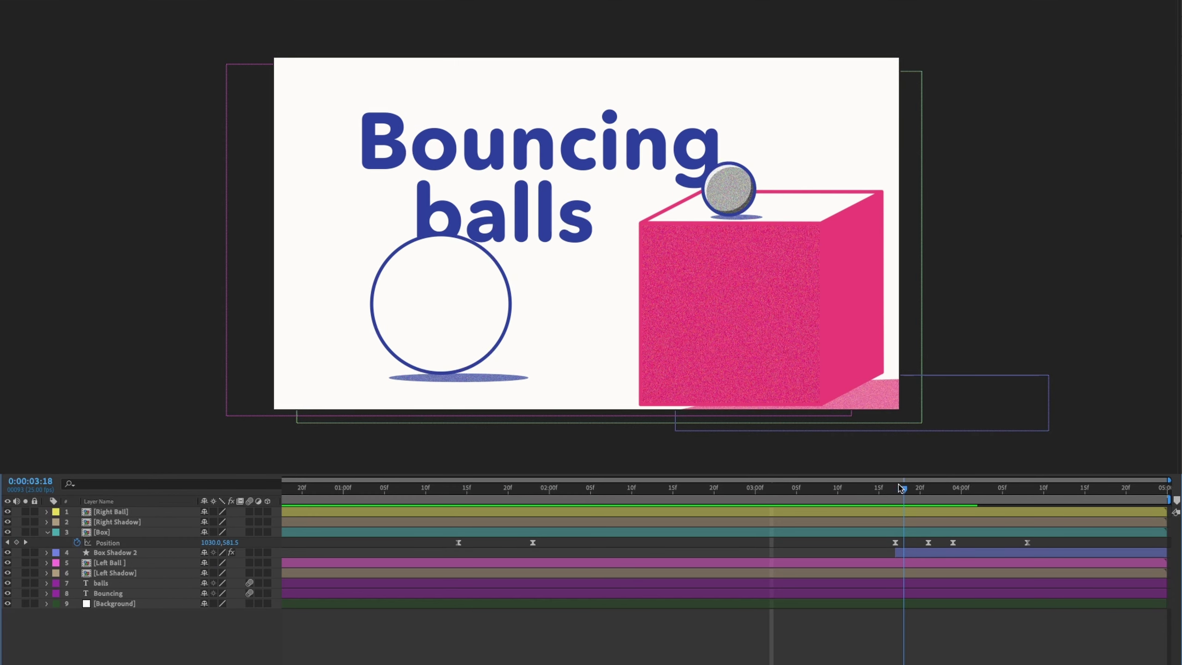
{"action": "left_click", "coordinate": [926, 553]}
{"action": "key", "text": "s"}
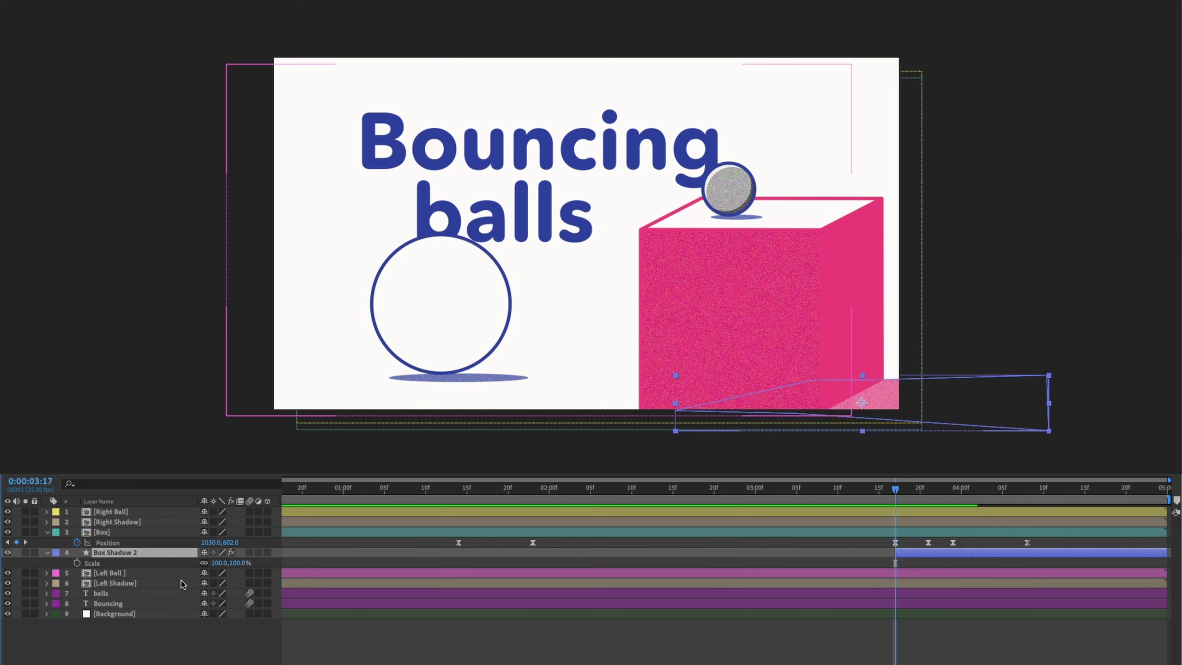
{"action": "left_click", "coordinate": [77, 564]}
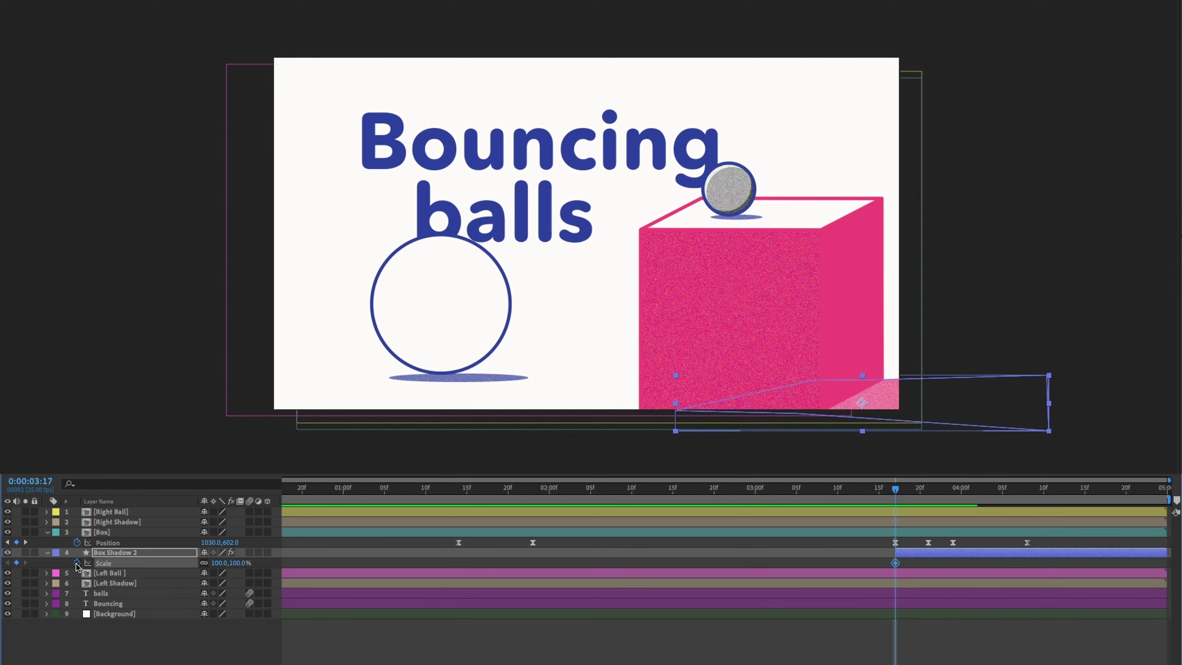
{"action": "key", "text": "k"}
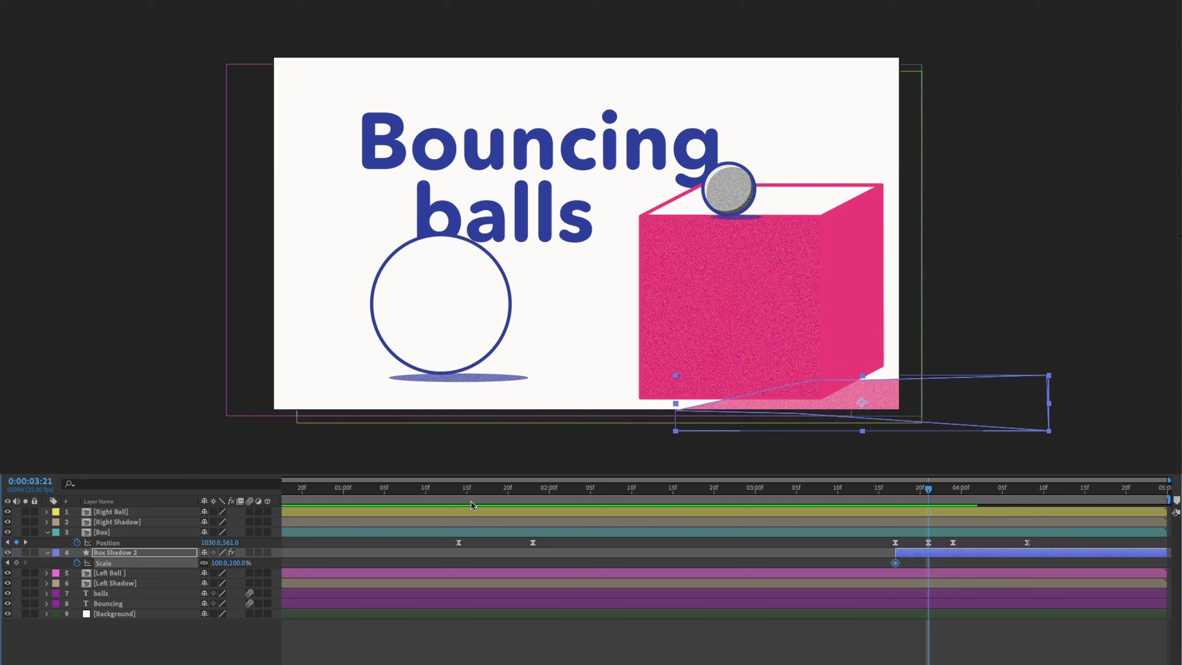
{"action": "left_click_drag", "start_coordinate": [224, 563], "coordinate": [215, 562]}
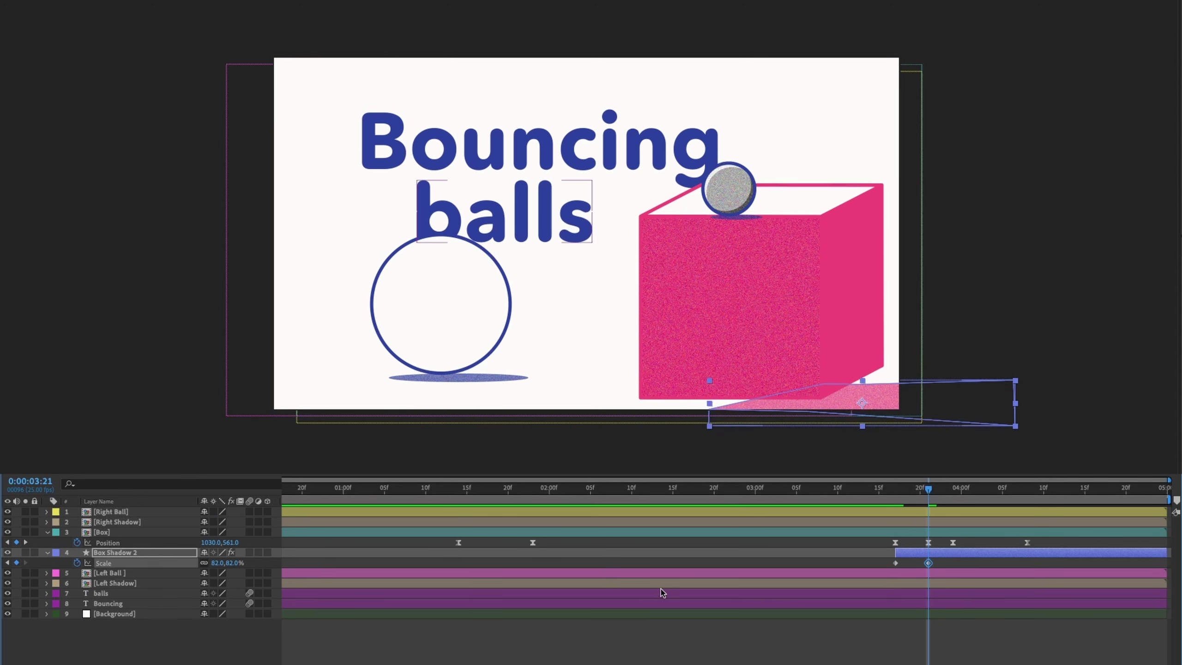
Step: Copy the 82% Scale keyframe to 0:00:03:24 and apply Easy Ease to all of Box Shadow 2's Scale keyframes
{"action": "left_click_drag", "start_coordinate": [921, 560], "coordinate": [937, 569]}
{"action": "key", "text": "super+c"}
{"action": "left_click_drag", "start_coordinate": [930, 489], "coordinate": [954, 489]}
{"action": "key", "text": "super+v"}
{"action": "left_click_drag", "start_coordinate": [963, 538], "coordinate": [882, 556]}
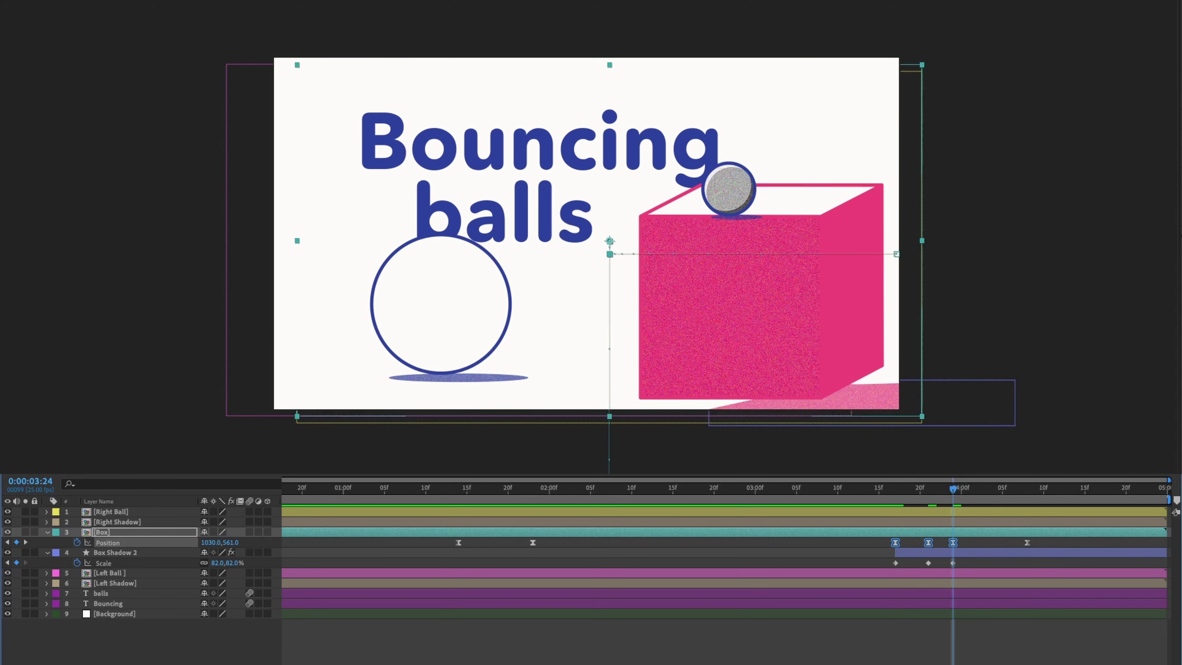
{"action": "left_click_drag", "start_coordinate": [967, 560], "coordinate": [874, 566]}
{"action": "key", "text": "F9"}
{"action": "left_click", "coordinate": [993, 628]}
Step: Set a starting Position keyframe on Box Shadow 2 at 0:00:03:24
{"action": "left_click_drag", "start_coordinate": [886, 493], "coordinate": [953, 541]}
{"action": "left_click_drag", "start_coordinate": [911, 493], "coordinate": [953, 492]}
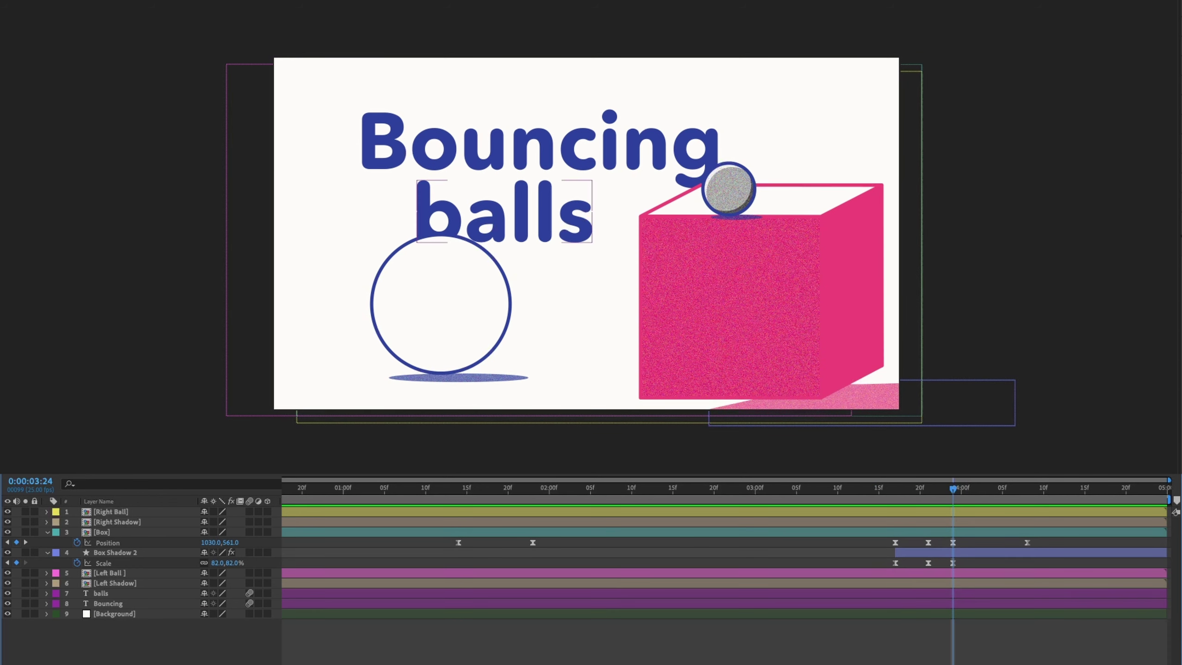
{"action": "key", "text": "p"}
{"action": "key", "text": "p"}
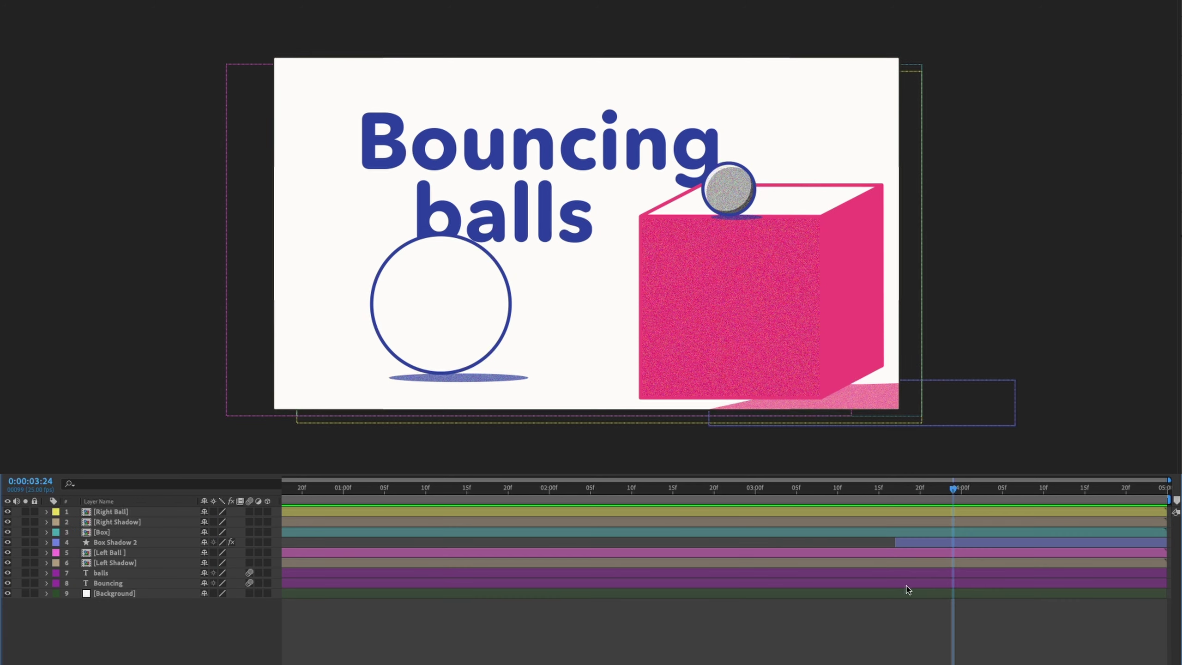
{"action": "left_click", "coordinate": [964, 543]}
{"action": "key", "text": "p"}
{"action": "left_click", "coordinate": [77, 553]}
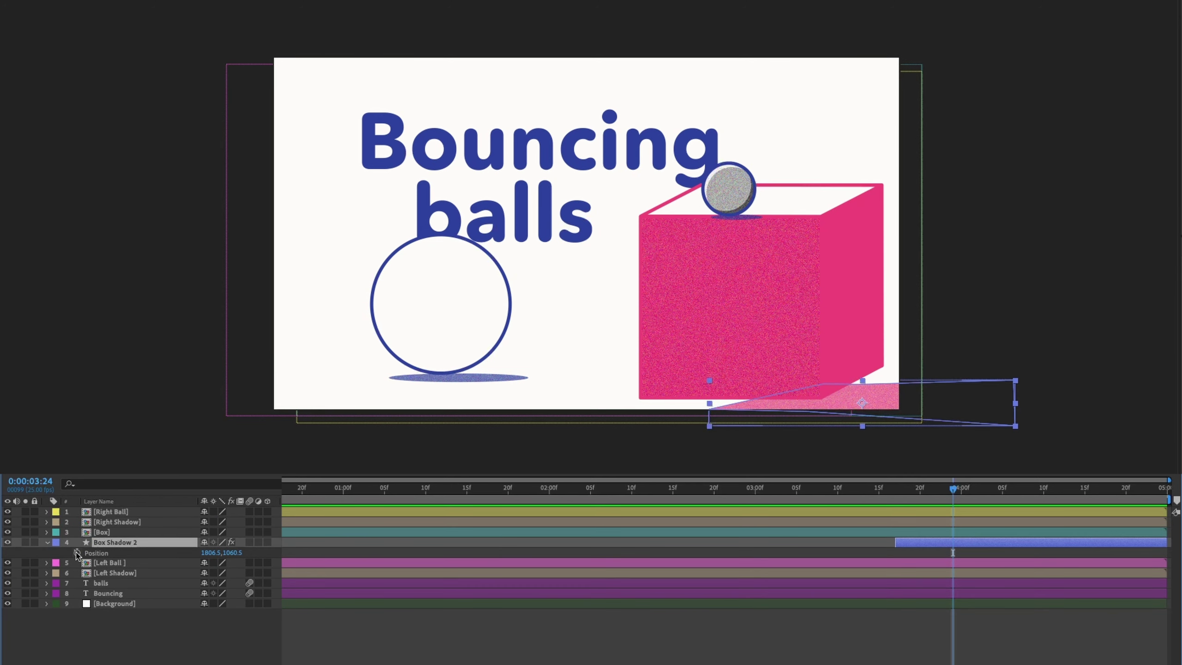
Step: Drop Box Shadow 2 out of frame at the Box's last keyframe, 0:00:04:08, with a Y position of 1364.5
{"action": "left_click", "coordinate": [979, 534]}
{"action": "key", "text": "u"}
{"action": "left_click_drag", "start_coordinate": [954, 492], "coordinate": [1027, 493]}
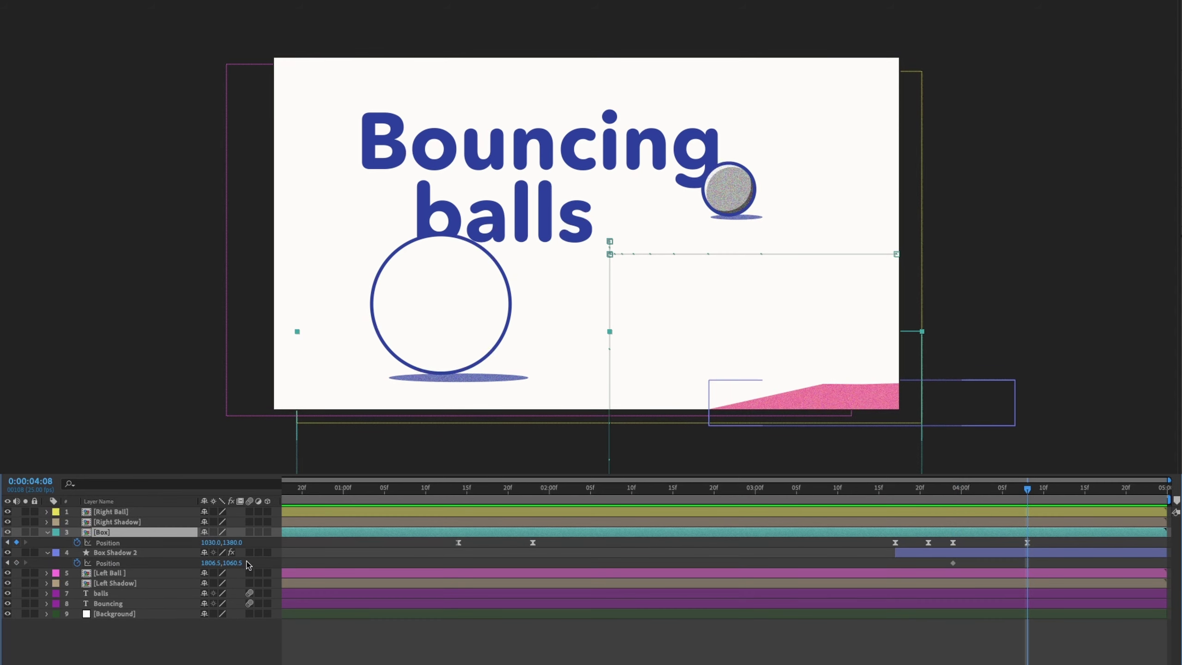
{"action": "left_click_drag", "start_coordinate": [229, 563], "coordinate": [383, 563]}
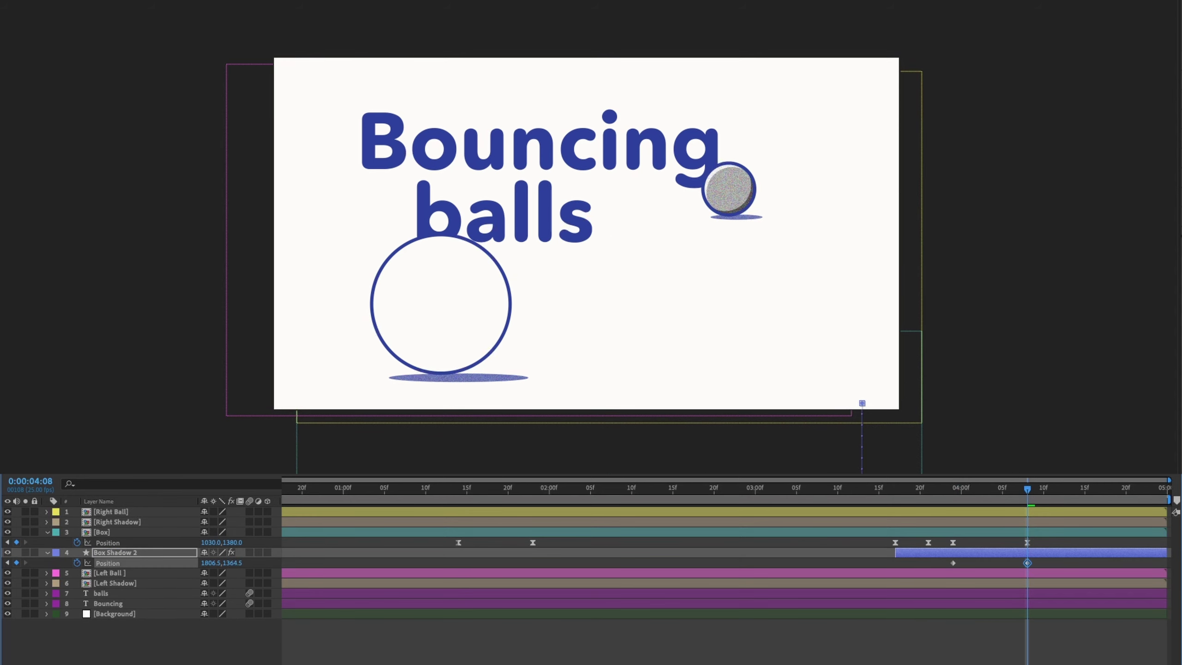
Step: Play back the box exit several times to check the shadow's shrink and drop against the Box
{"action": "left_click", "coordinate": [936, 492]}
{"action": "key", "text": "space"}
{"action": "key", "text": "space"}
{"action": "left_click_drag", "start_coordinate": [934, 495], "coordinate": [886, 513]}
{"action": "key", "text": "super+shift+a"}
{"action": "key", "text": "space"}
{"action": "key", "text": "space"}
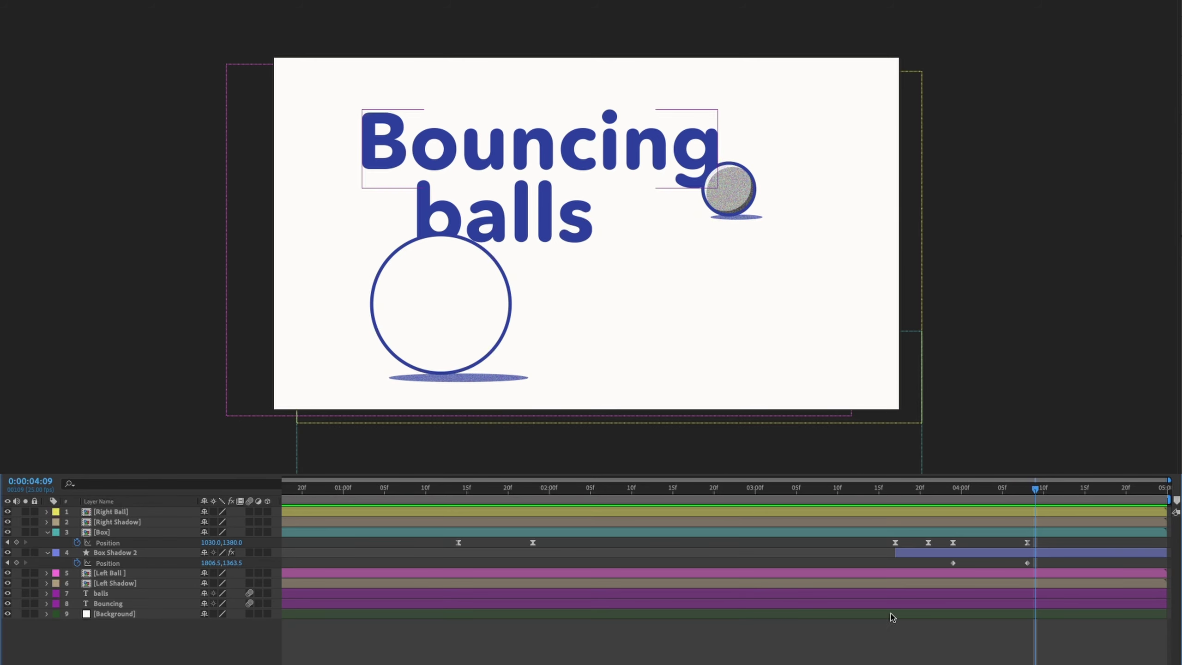
{"action": "key", "text": "space"}
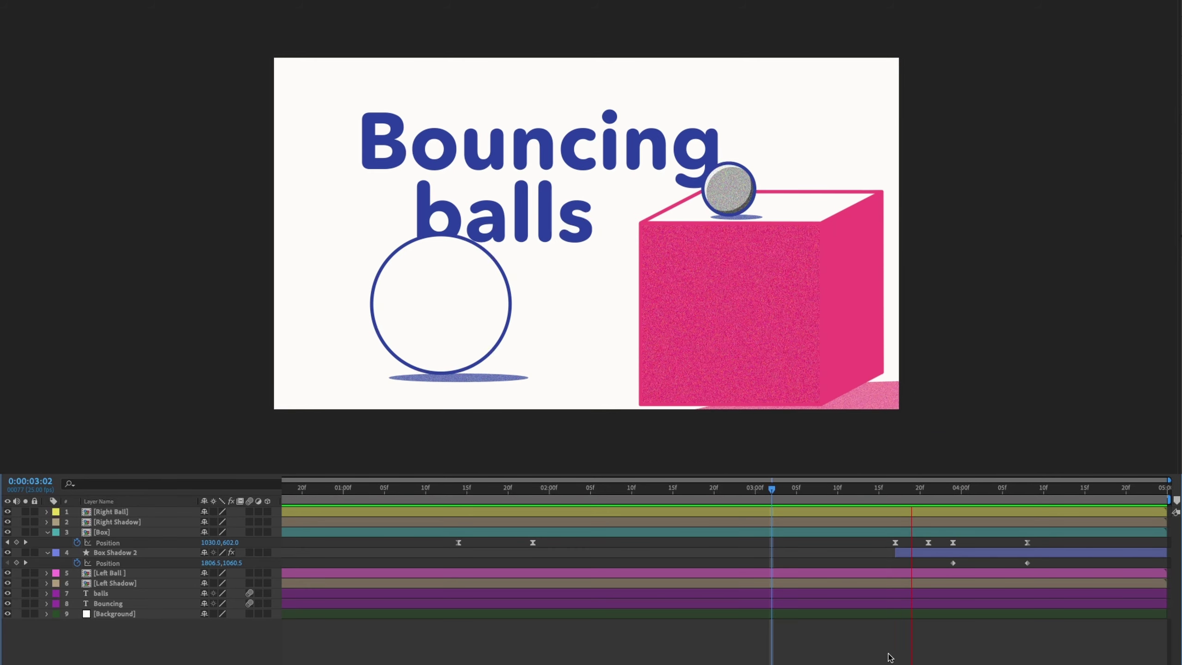
{"action": "key", "text": "space"}
{"action": "left_click", "coordinate": [838, 489]}
{"action": "key", "text": "space"}
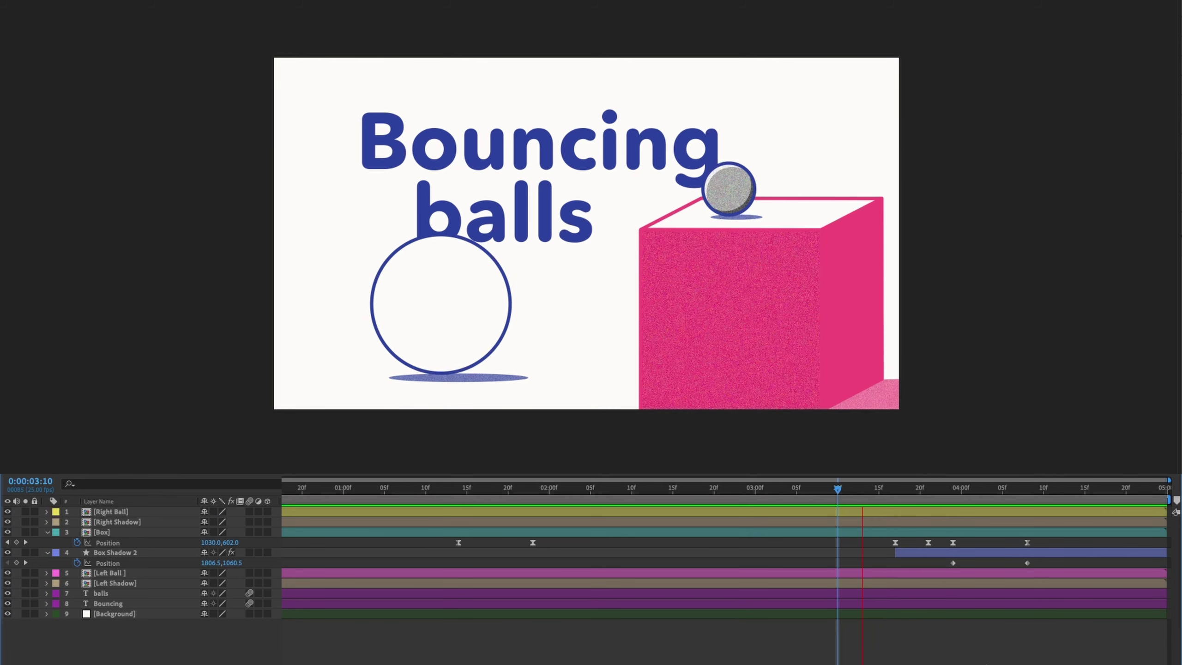
{"action": "key", "text": "space"}
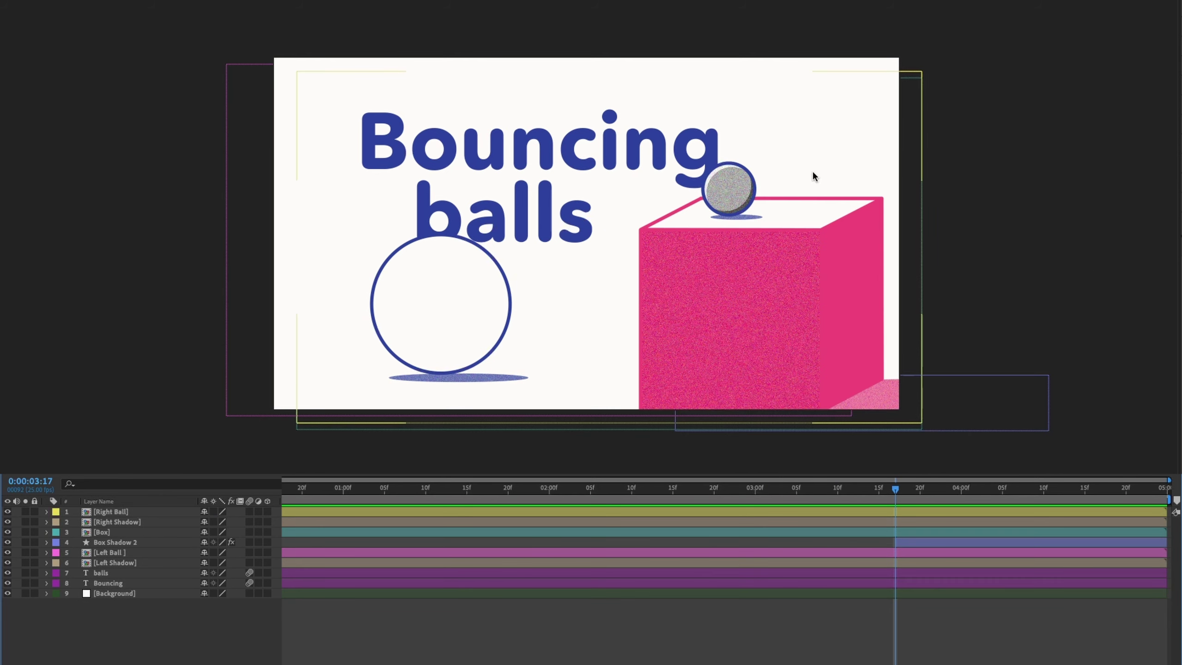
Step: Split the Right Ball layer at 0:00:04:08
{"action": "left_click_drag", "start_coordinate": [897, 498], "coordinate": [944, 498]}
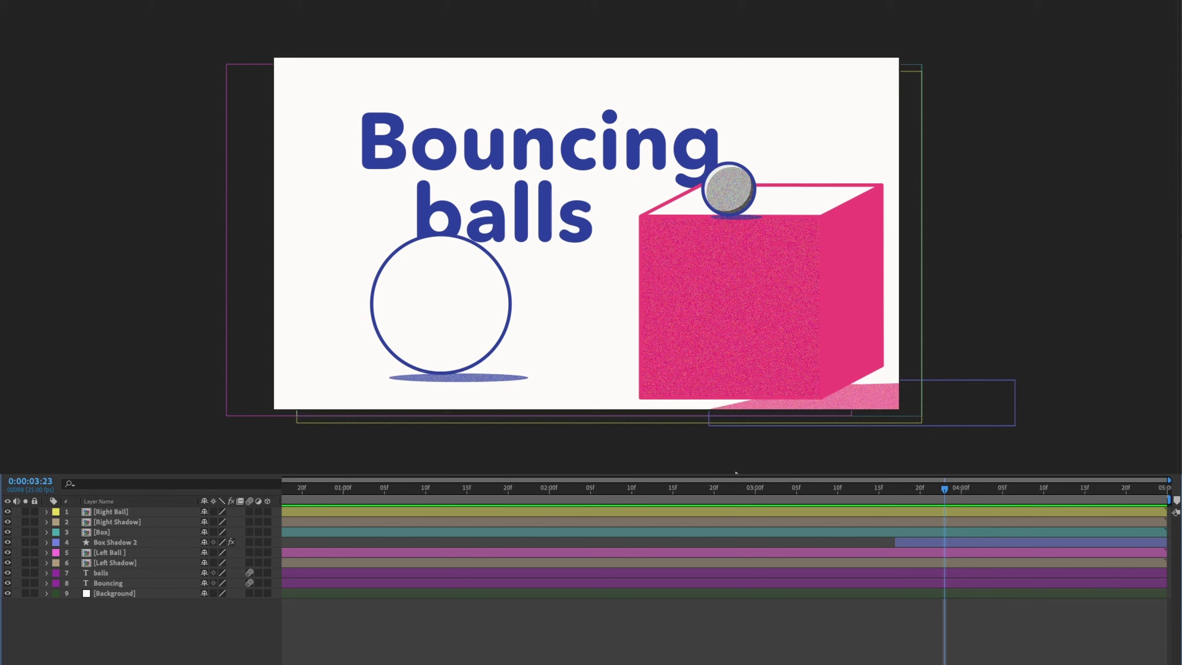
{"action": "left_click_drag", "start_coordinate": [947, 493], "coordinate": [1028, 491]}
{"action": "left_click", "coordinate": [1031, 512]}
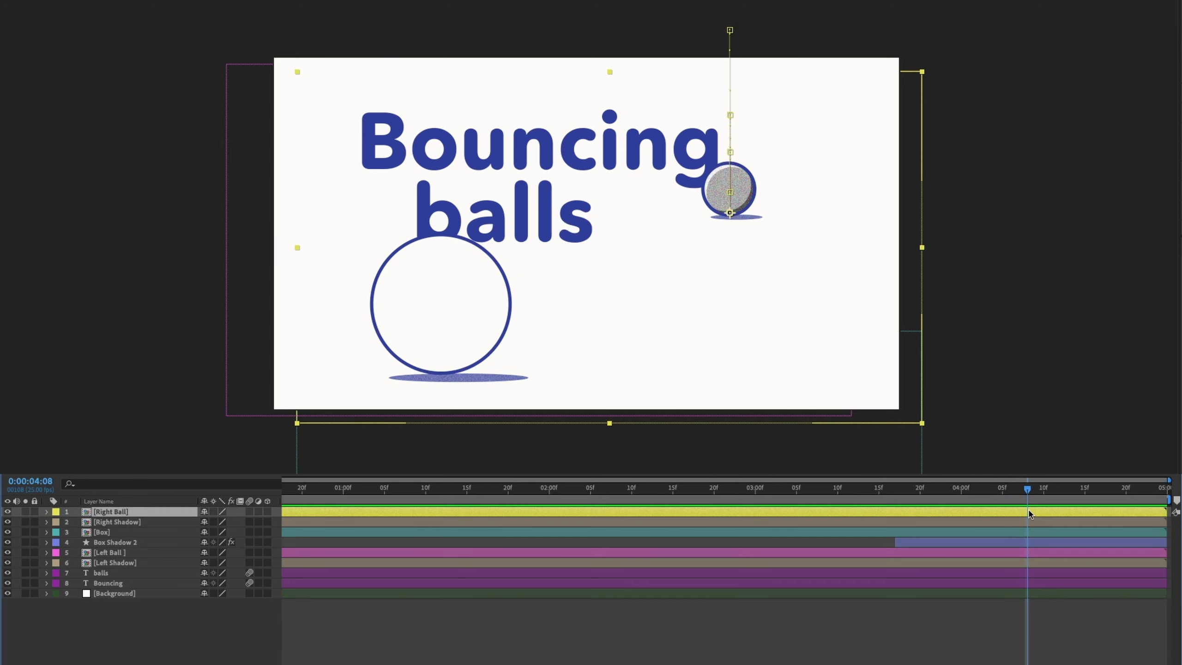
{"action": "key", "text": "ctrl+shift+d"}
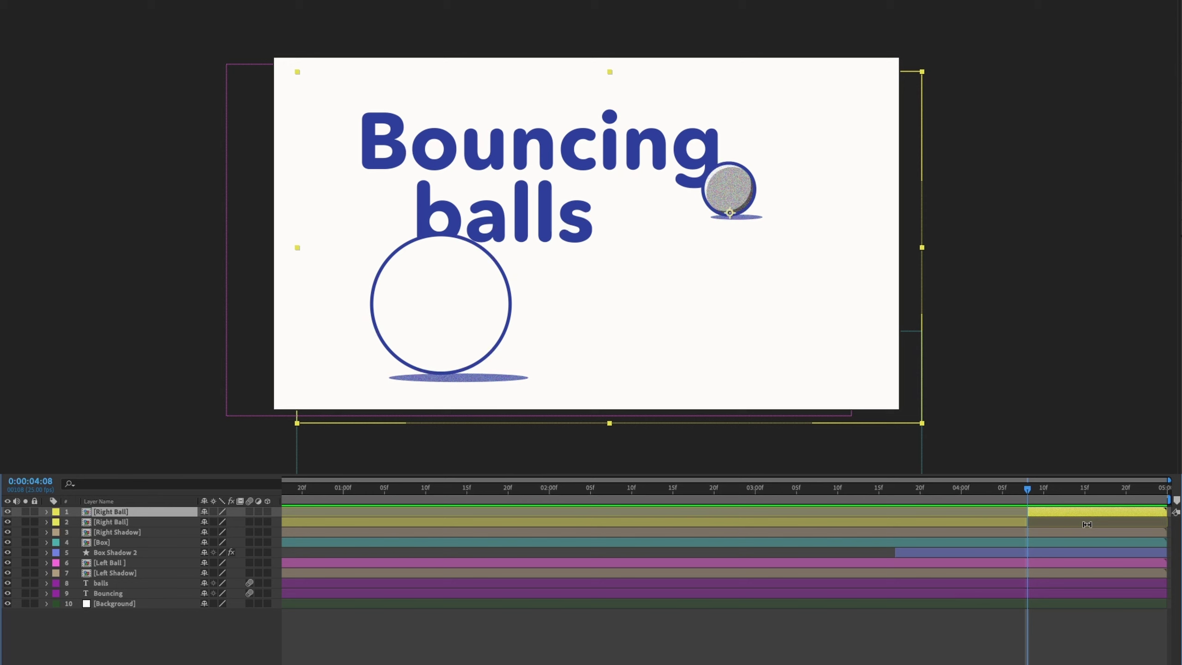
Step: Rename the split-off Right Ball segment as Right Ball End and give it the Sea Foam label colour
{"action": "left_click", "coordinate": [978, 522]}
{"action": "left_click", "coordinate": [1056, 512]}
{"action": "left_click", "coordinate": [125, 502]}
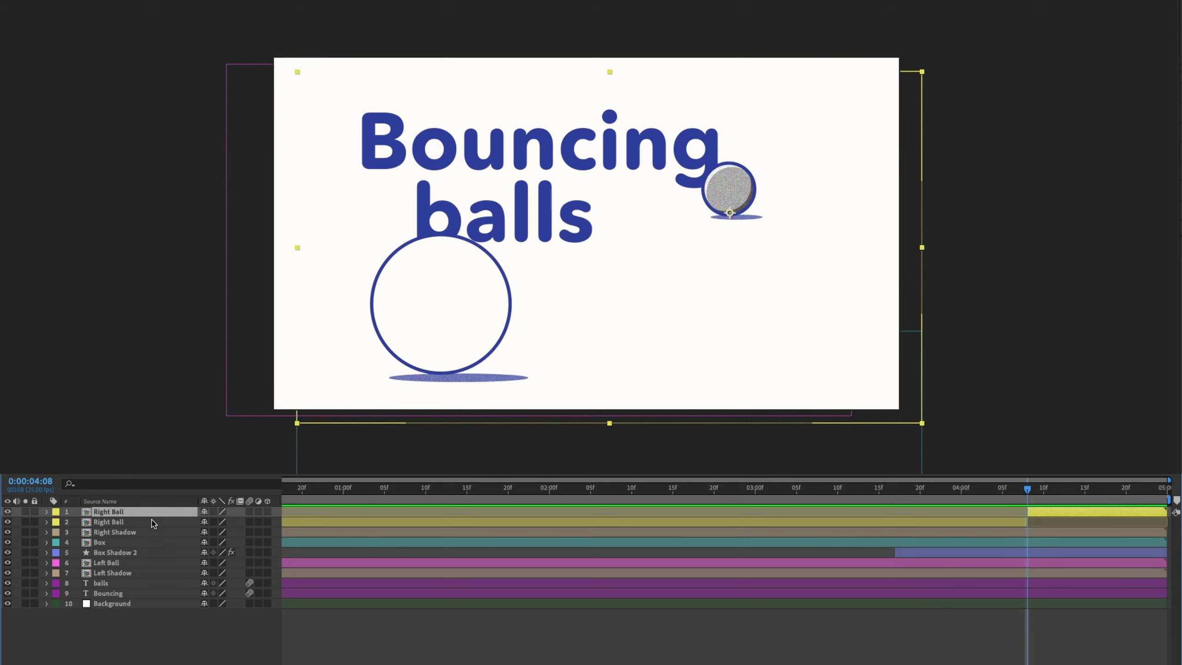
{"action": "key", "text": "Return"}
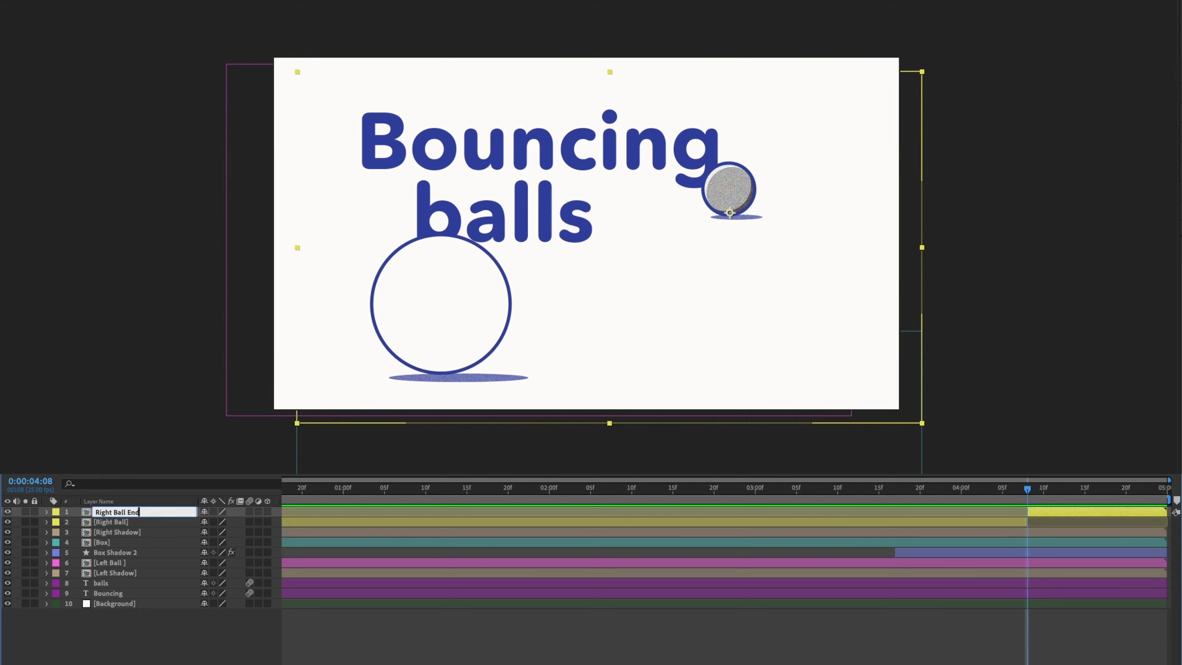
{"action": "key", "text": "Return"}
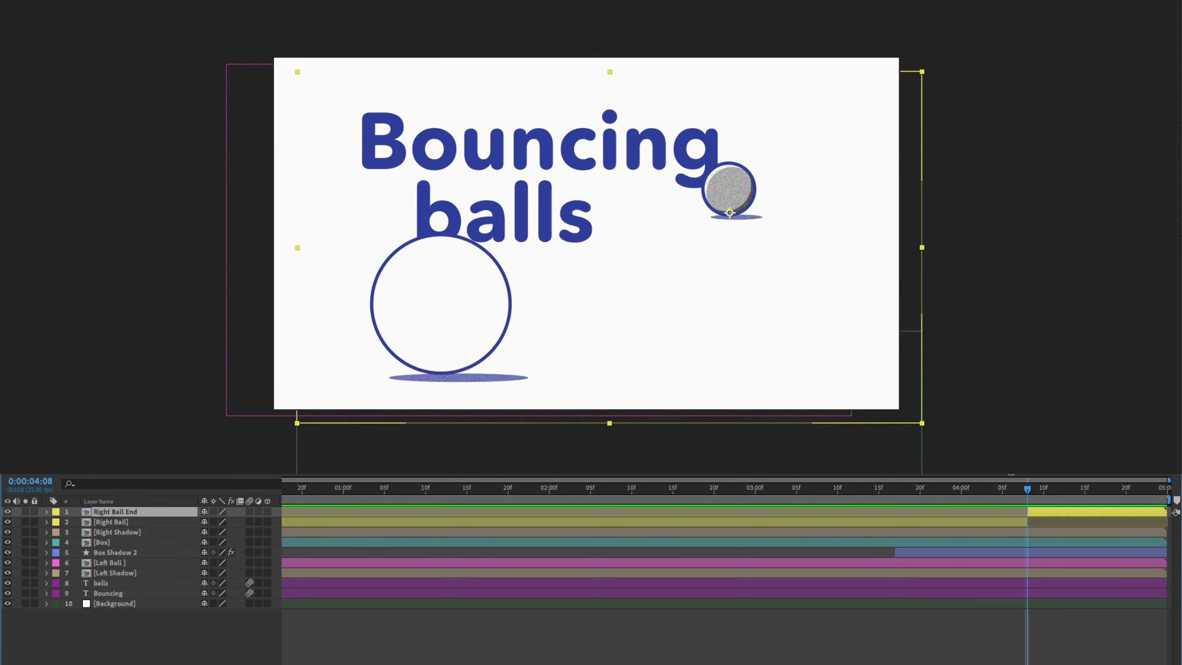
{"action": "left_click", "coordinate": [56, 512]}
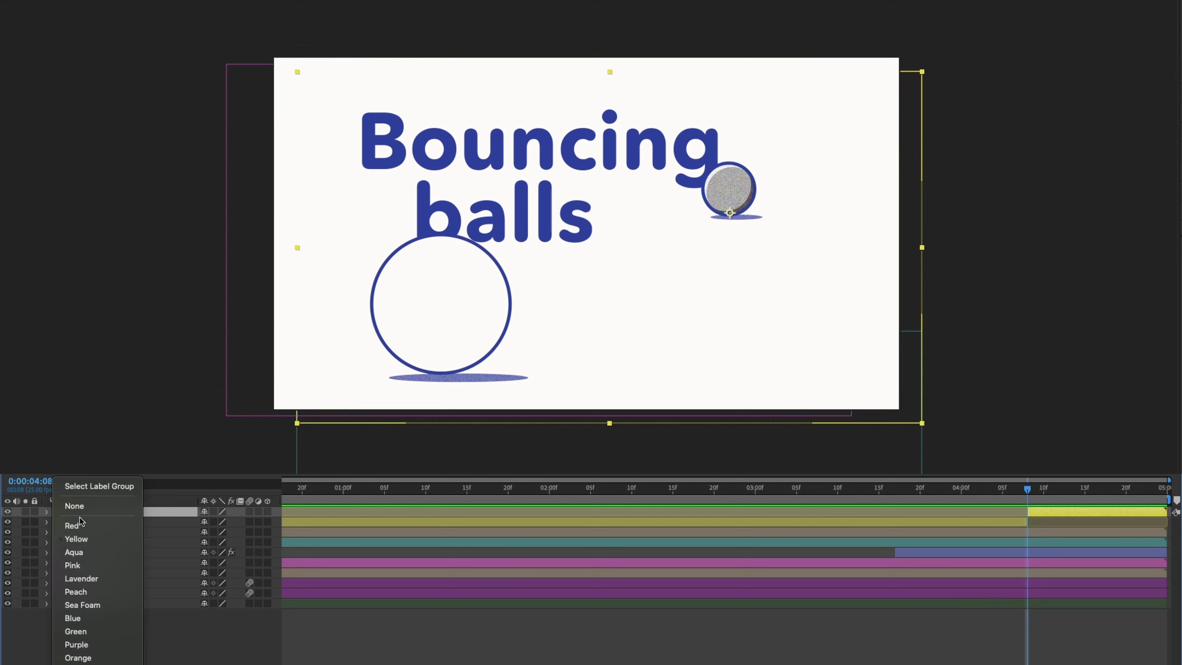
{"action": "left_click", "coordinate": [99, 605]}
{"action": "key", "text": "F2"}
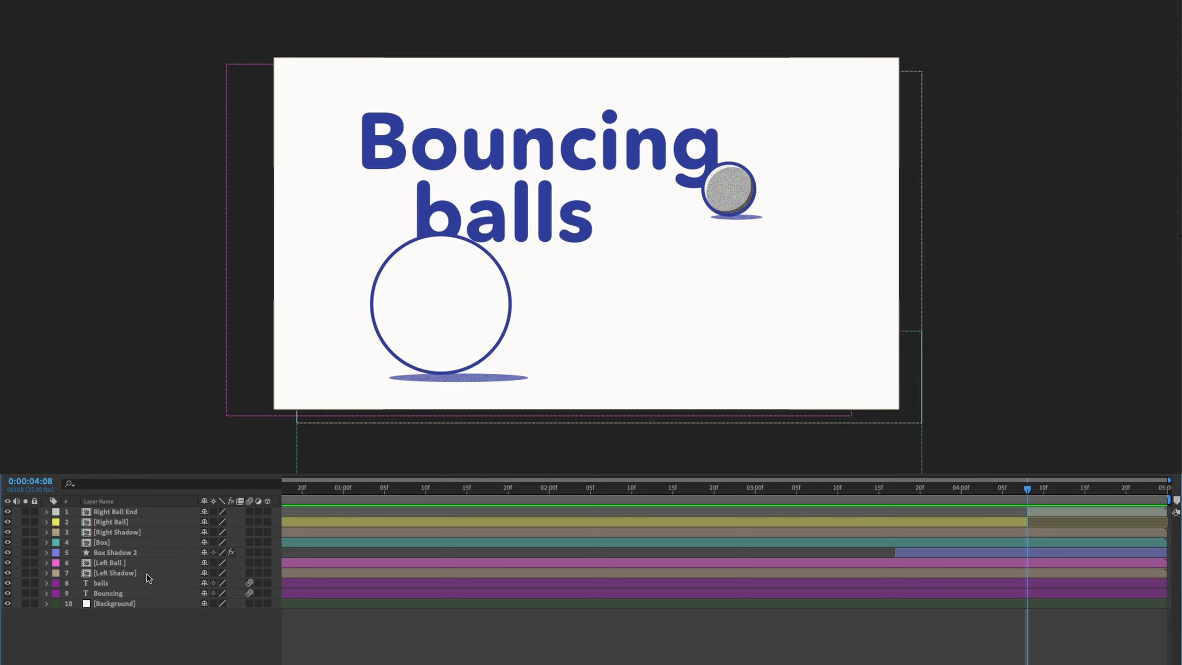
Step: Rename the Box Shadow 2 layer as Box Shadow End
{"action": "left_click", "coordinate": [158, 553]}
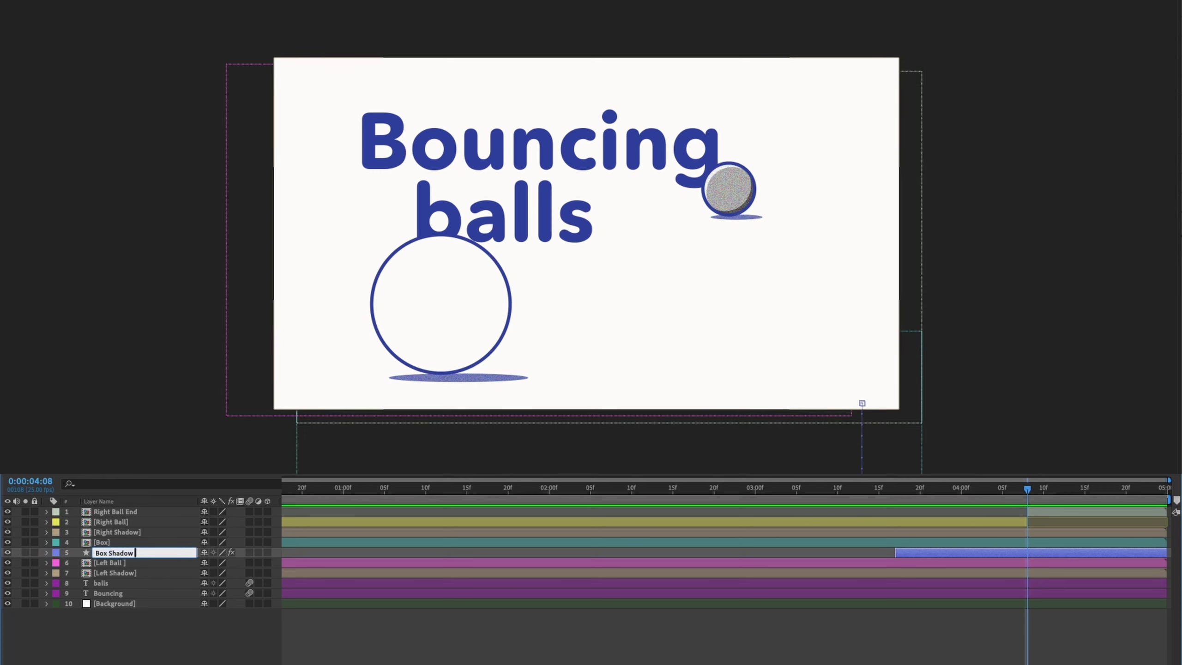
{"action": "key", "text": "F2"}
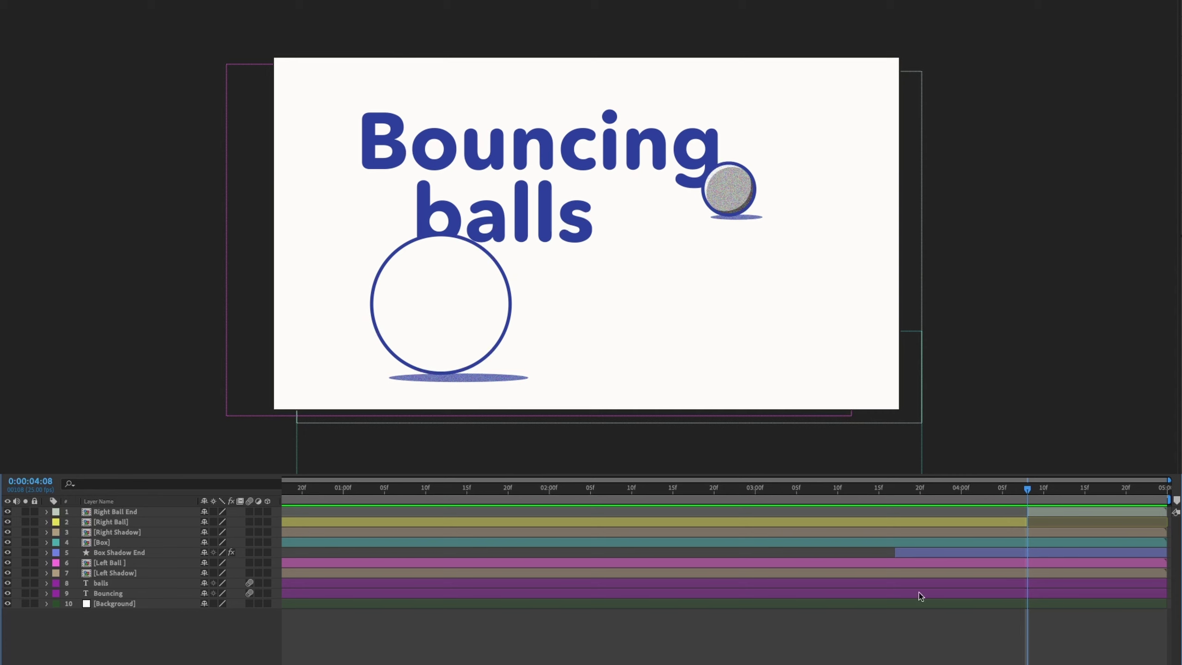
Step: Reveal the Box and Right Ball position keyframes and keyframe the Right Ball's Y Position at 0:00:03:17, matching the Box
{"action": "left_click", "coordinate": [922, 489]}
{"action": "left_click_drag", "start_coordinate": [924, 497], "coordinate": [903, 493]}
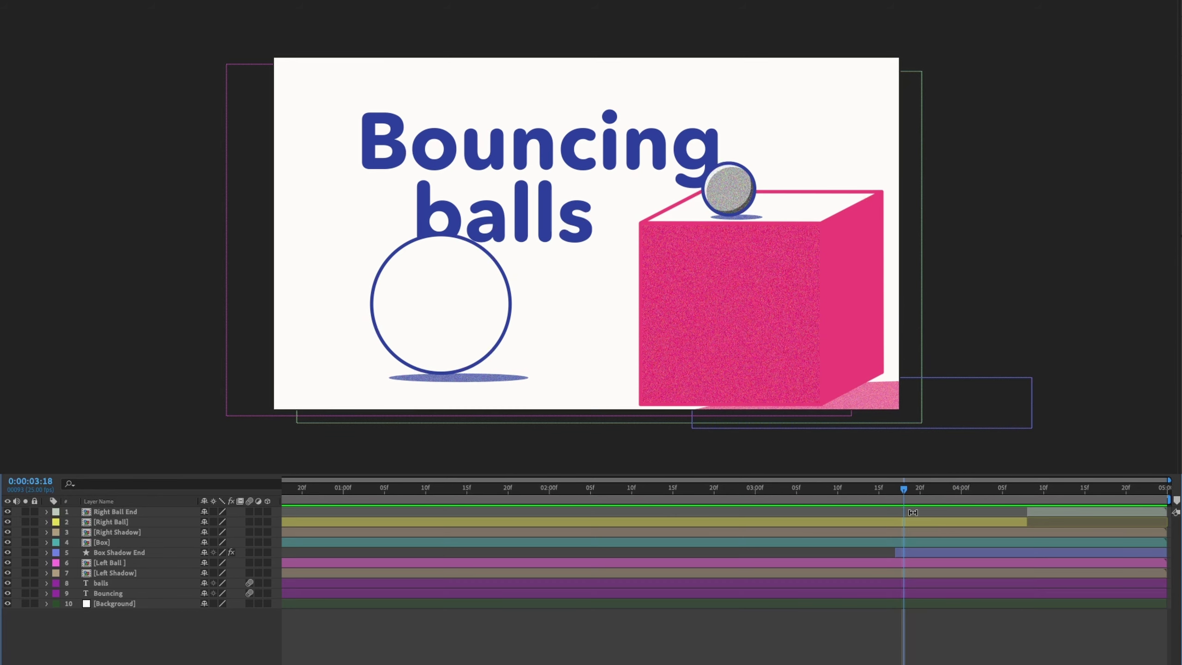
{"action": "left_click", "coordinate": [856, 541]}
{"action": "key", "text": "p"}
{"action": "mouse_move", "coordinate": [902, 490]}
{"action": "left_mouse_down"}
{"action": "mouse_move", "coordinate": [878, 497]}
{"action": "mouse_move", "coordinate": [896, 495]}
{"action": "left_mouse_up"}
{"action": "left_click", "coordinate": [901, 521]}
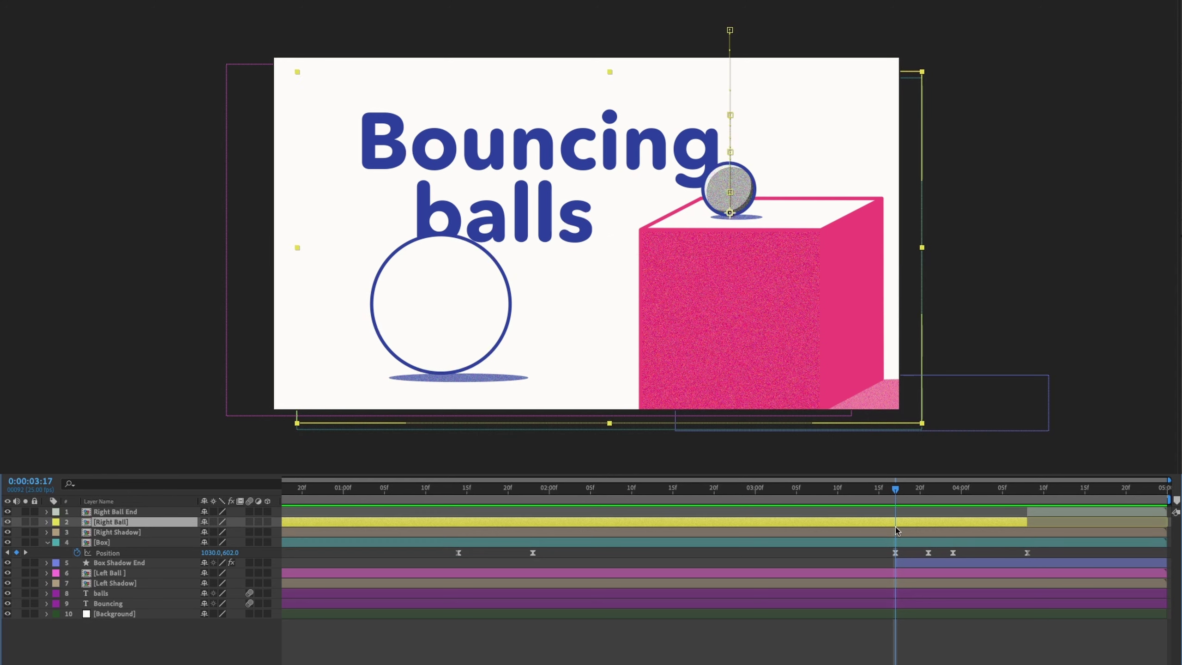
{"action": "key", "text": "p"}
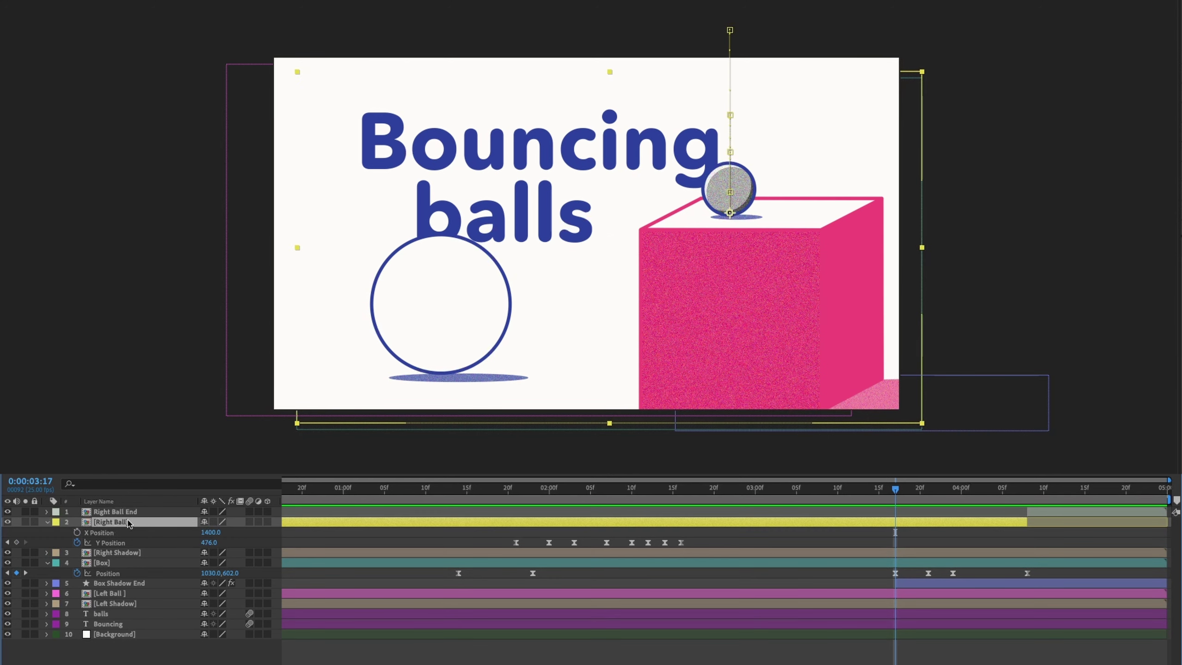
{"action": "left_click", "coordinate": [16, 542]}
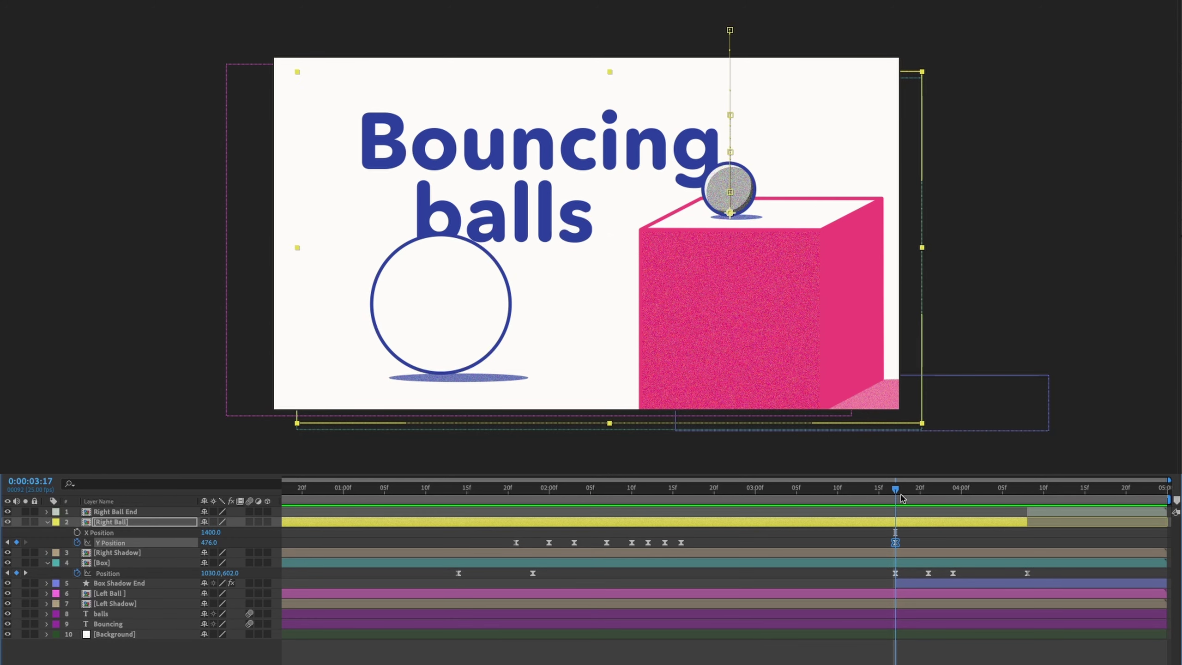
Step: Raise the Right Ball to Y Position 380 at 0:00:03:24 and play back the motion
{"action": "left_click_drag", "start_coordinate": [898, 494], "coordinate": [941, 493]}
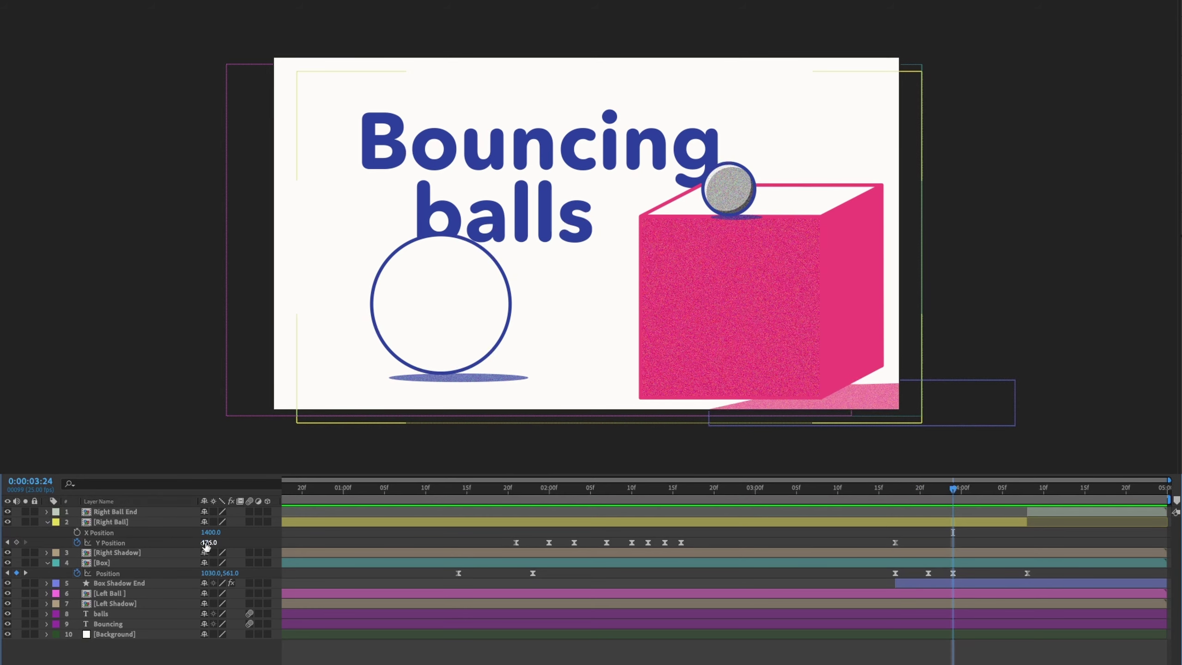
{"action": "left_click_drag", "start_coordinate": [209, 543], "coordinate": [154, 541]}
{"action": "key", "text": "space"}
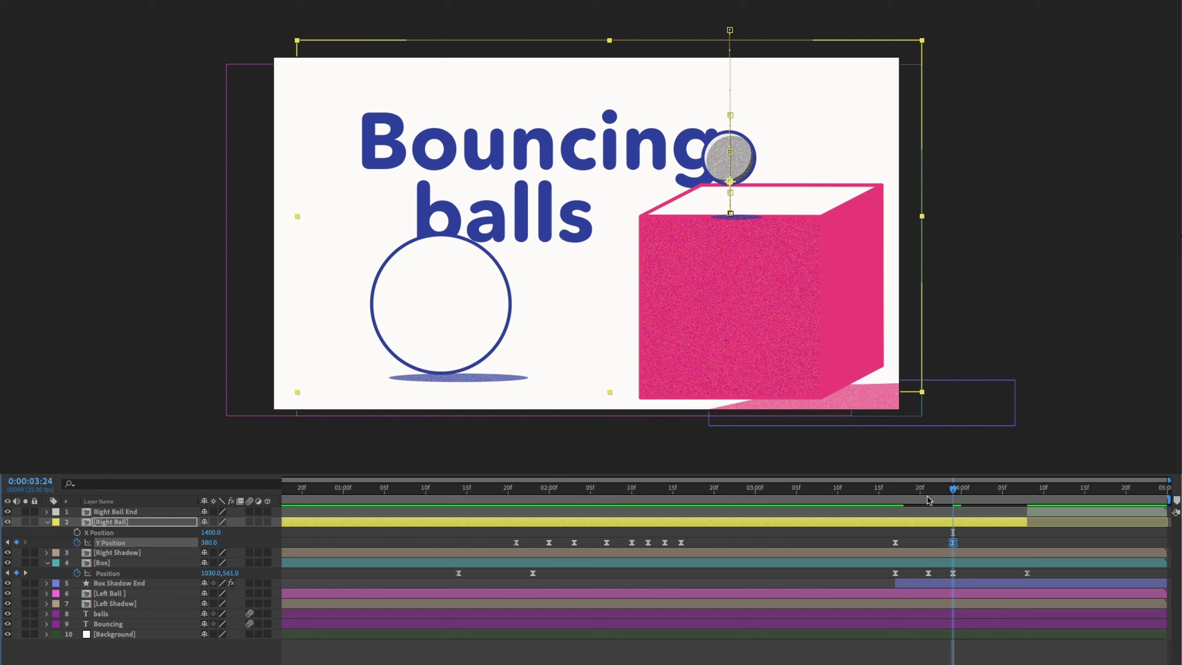
{"action": "key", "text": "space"}
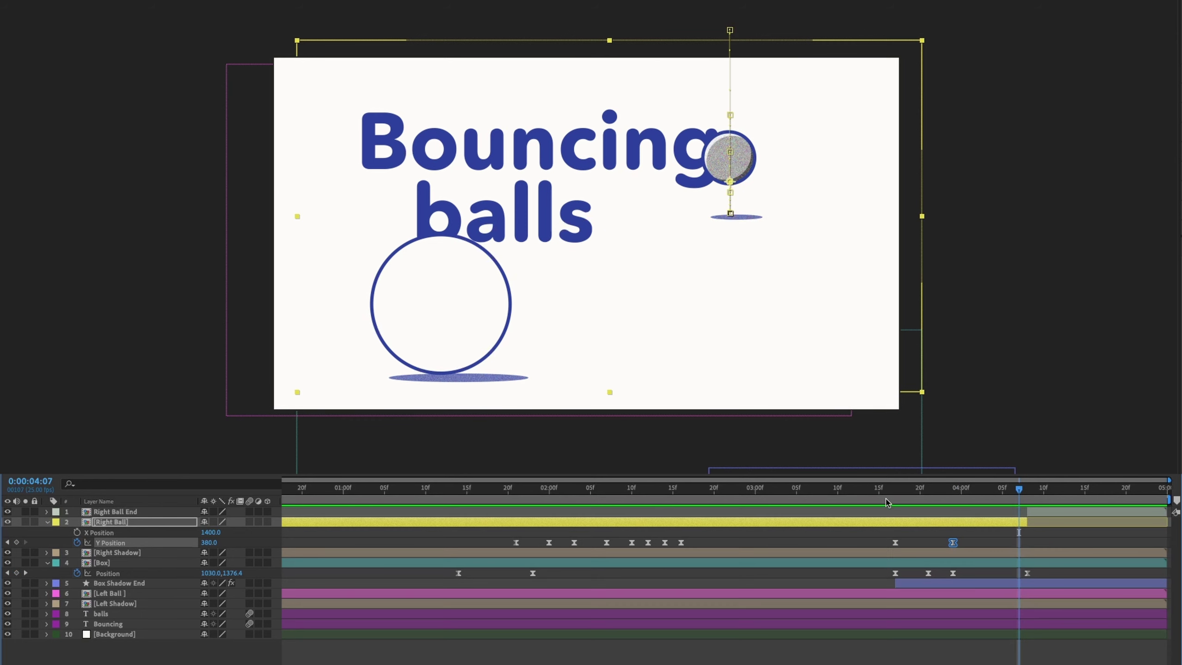
Step: Drop the Right Ball below the frame to Y Position 1241 and place that keyframe at 0:00:04:08
{"action": "left_click", "coordinate": [1018, 521]}
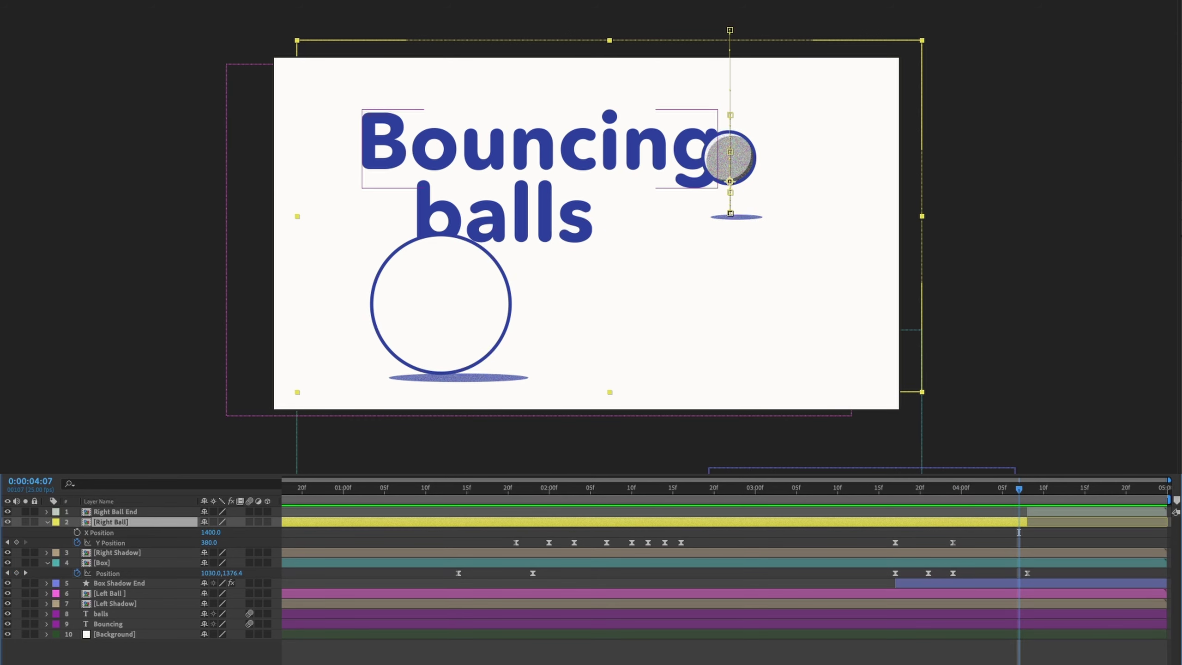
{"action": "left_click_drag", "start_coordinate": [208, 548], "coordinate": [372, 548]}
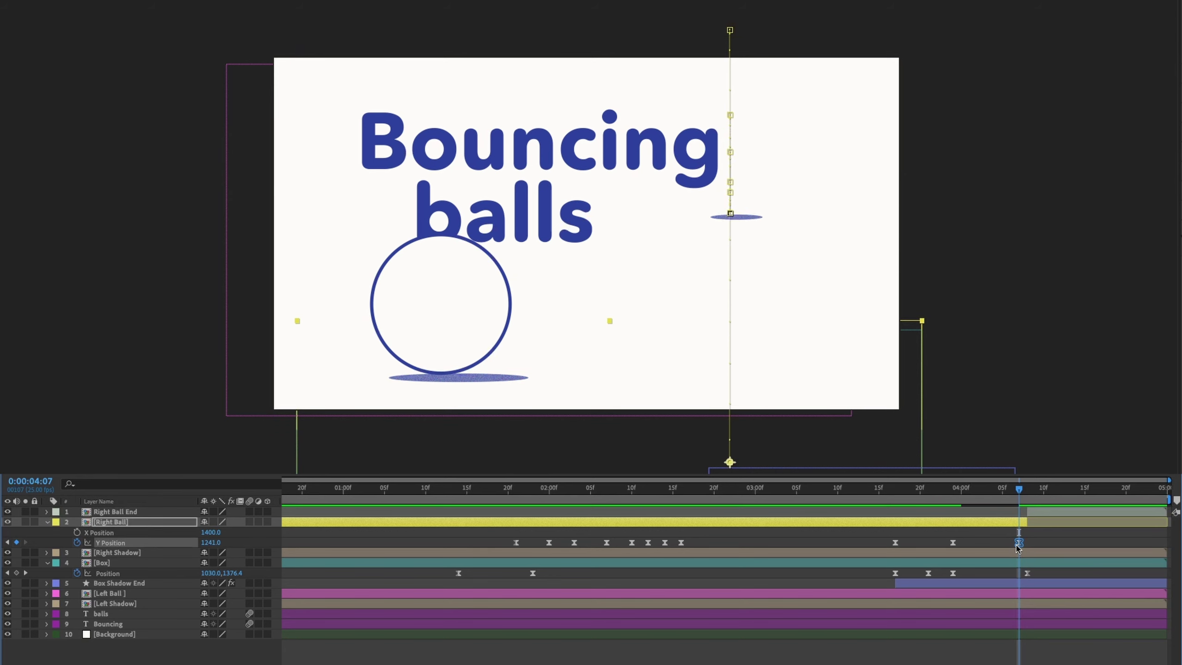
{"action": "left_click_drag", "start_coordinate": [1018, 548], "coordinate": [1026, 546]}
Step: Move Right Ball End to the frame's upper edge above the title and place its layer directly beneath Left Ball
{"action": "left_click_drag", "start_coordinate": [1019, 490], "coordinate": [1029, 499]}
{"action": "left_click", "coordinate": [1045, 516]}
{"action": "left_click_drag", "start_coordinate": [728, 186], "coordinate": [468, 46]}
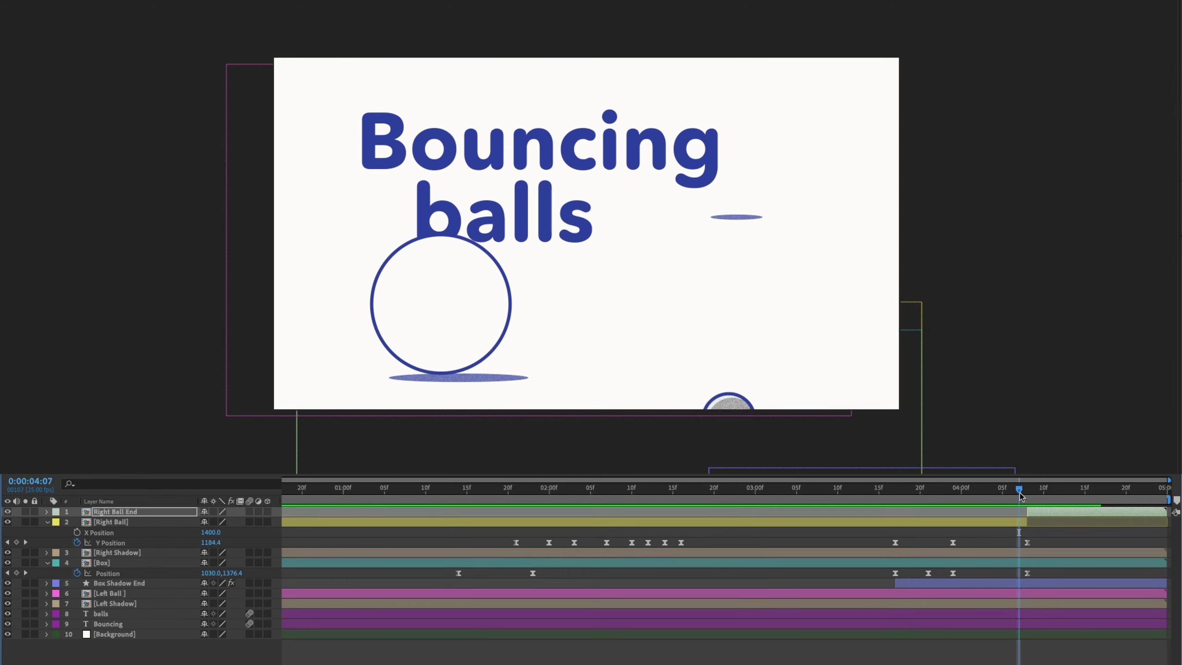
{"action": "left_click_drag", "start_coordinate": [1020, 496], "coordinate": [1034, 499]}
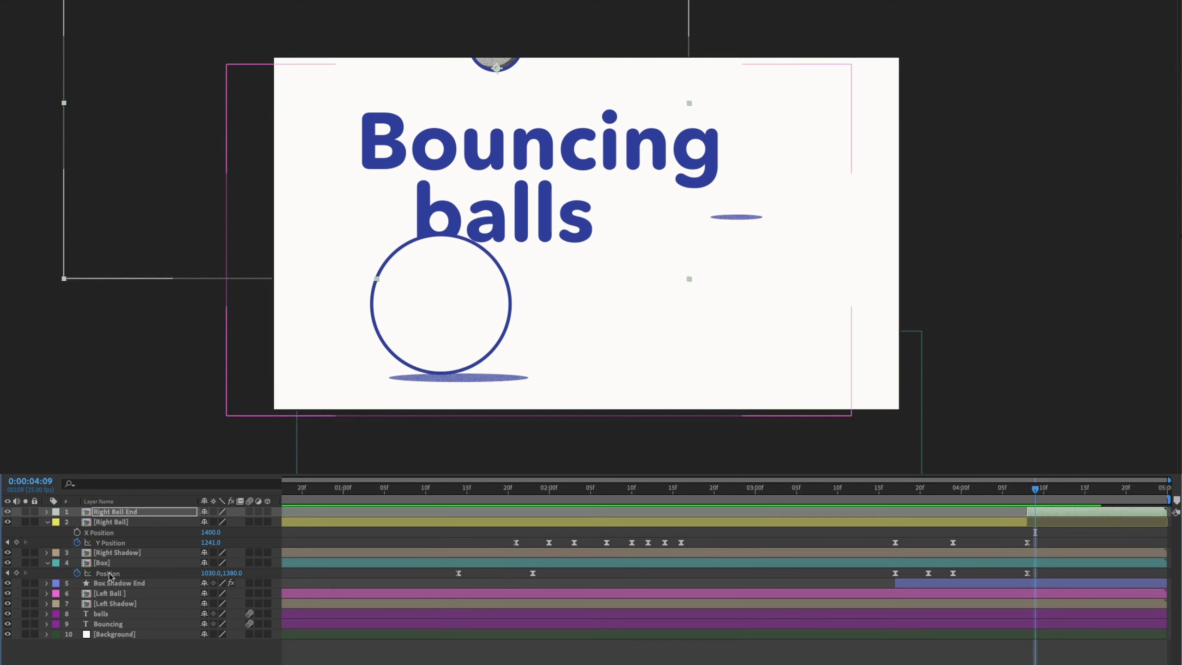
{"action": "left_click_drag", "start_coordinate": [170, 513], "coordinate": [164, 601]}
Step: Reveal the Right Shadow and Box keyframes and add a Position keyframe to the Right Shadow at 0:00:03:17
{"action": "left_click_drag", "start_coordinate": [872, 491], "coordinate": [920, 491]}
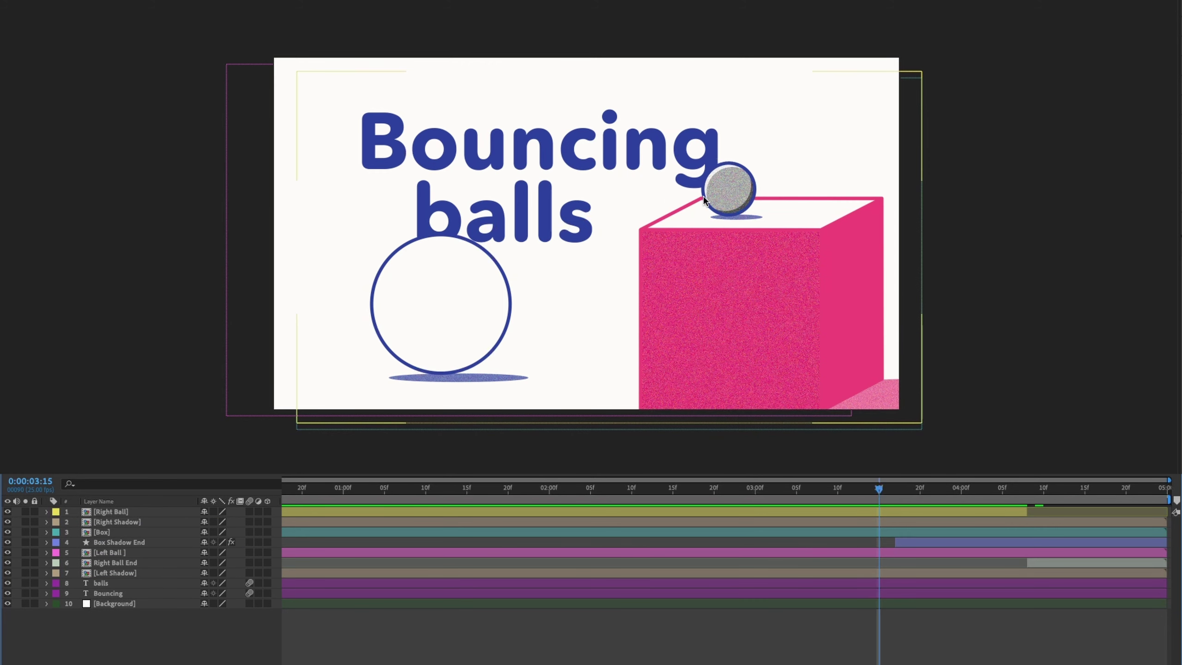
{"action": "left_click", "coordinate": [115, 542]}
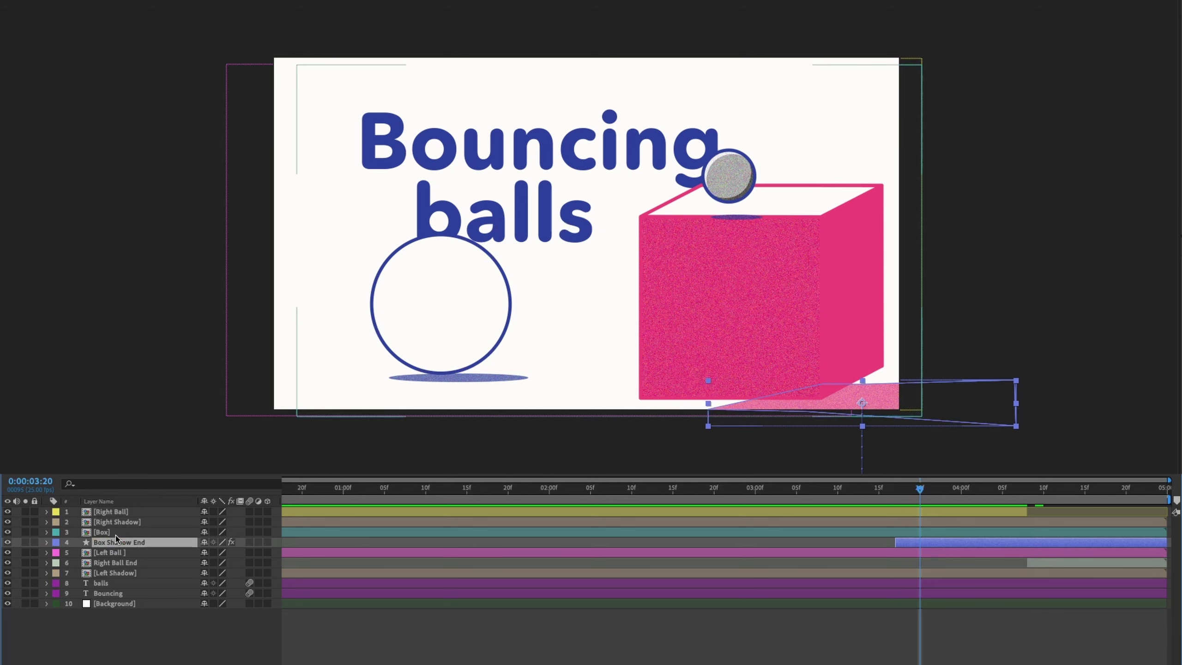
{"action": "left_click", "coordinate": [109, 522]}
{"action": "key", "text": "u"}
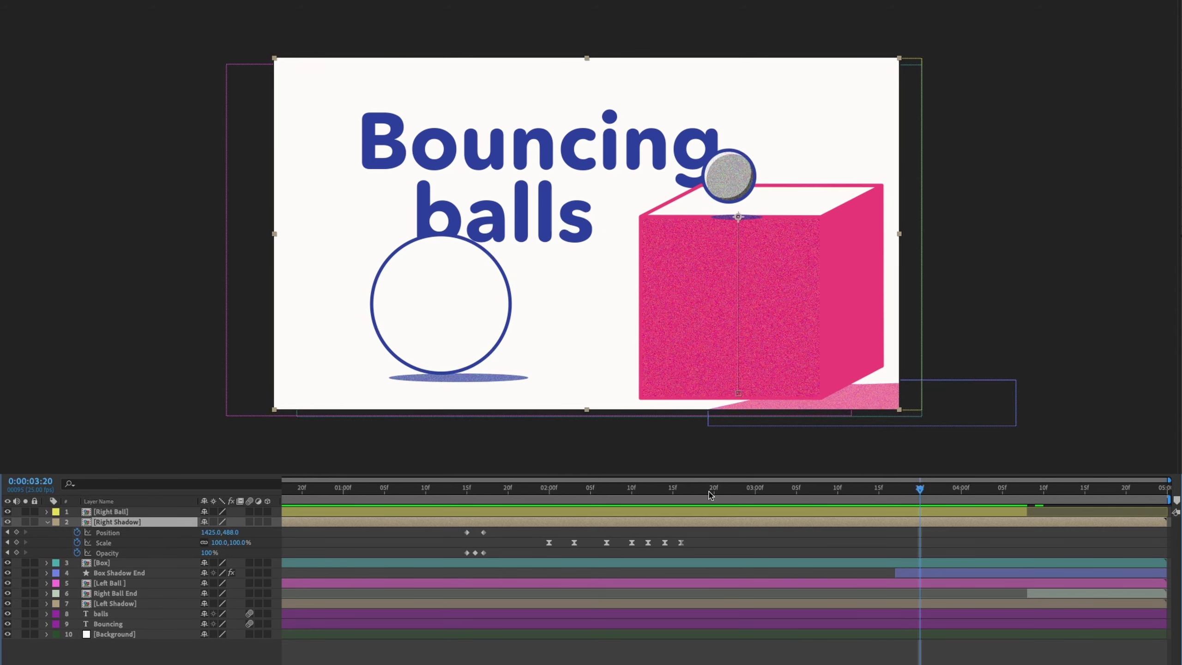
{"action": "left_click_drag", "start_coordinate": [921, 489], "coordinate": [895, 489]}
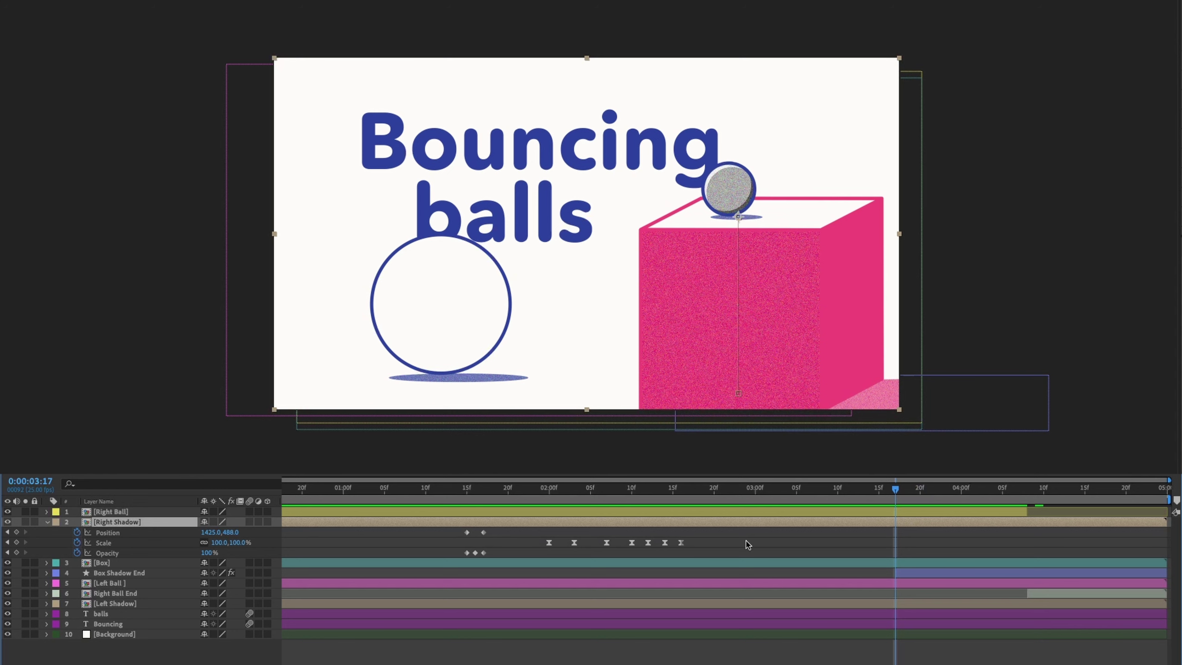
{"action": "left_click", "coordinate": [142, 563]}
{"action": "key", "text": "p"}
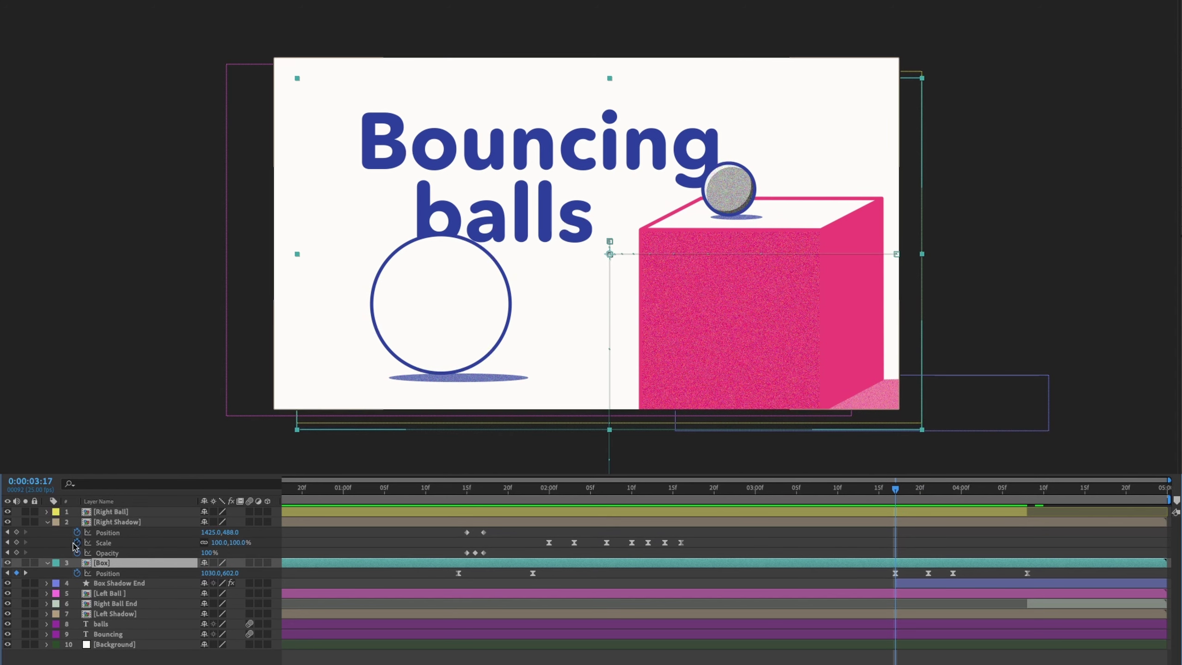
{"action": "left_click", "coordinate": [17, 532]}
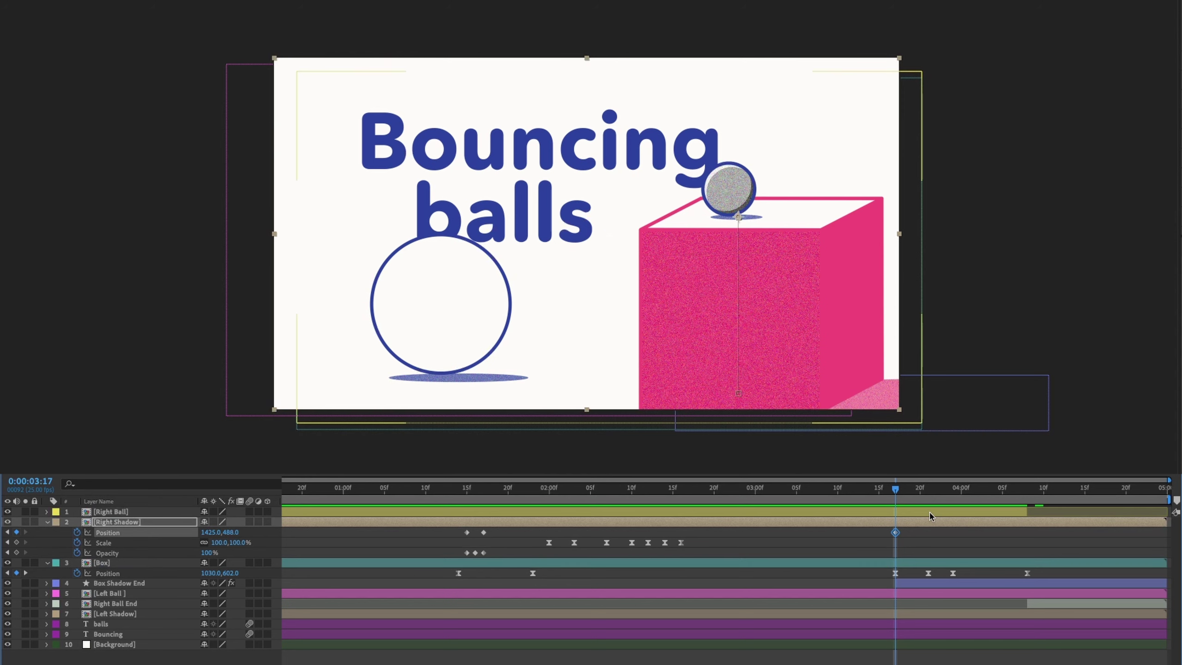
Step: Keyframe the Right Shadow's vertical Position at 446 for 0:00:03:21 and 0:00:03:24, and at 1206 for 0:00:04:08
{"action": "left_click_drag", "start_coordinate": [895, 489], "coordinate": [928, 489]}
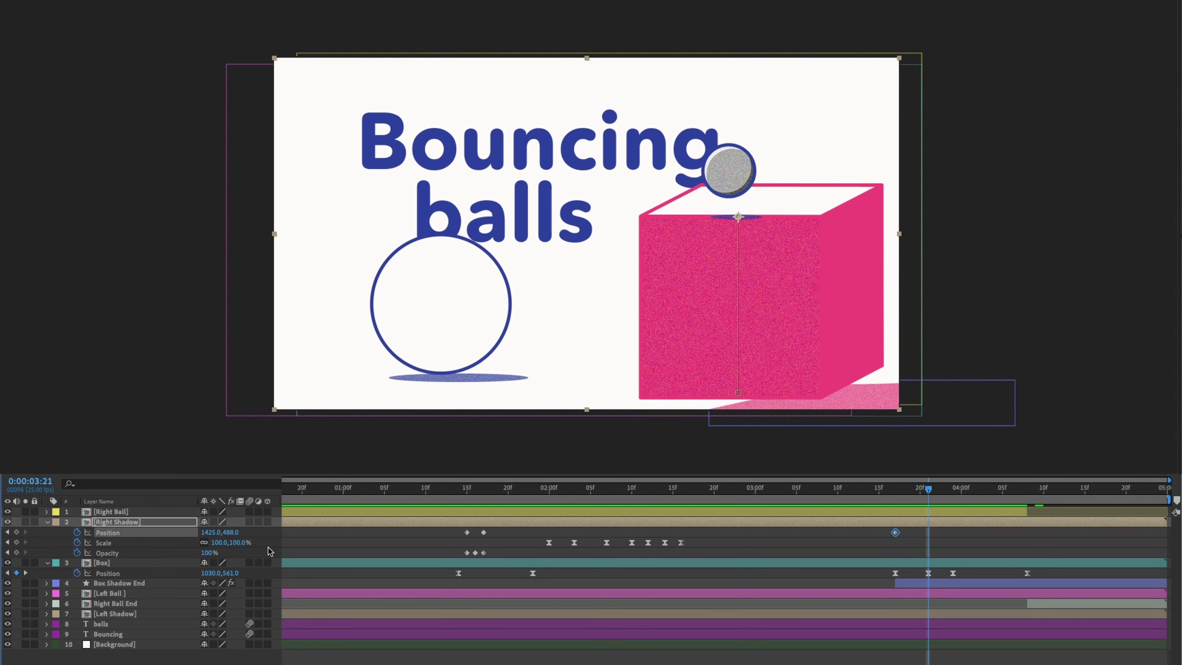
{"action": "left_click_drag", "start_coordinate": [227, 534], "coordinate": [201, 531]}
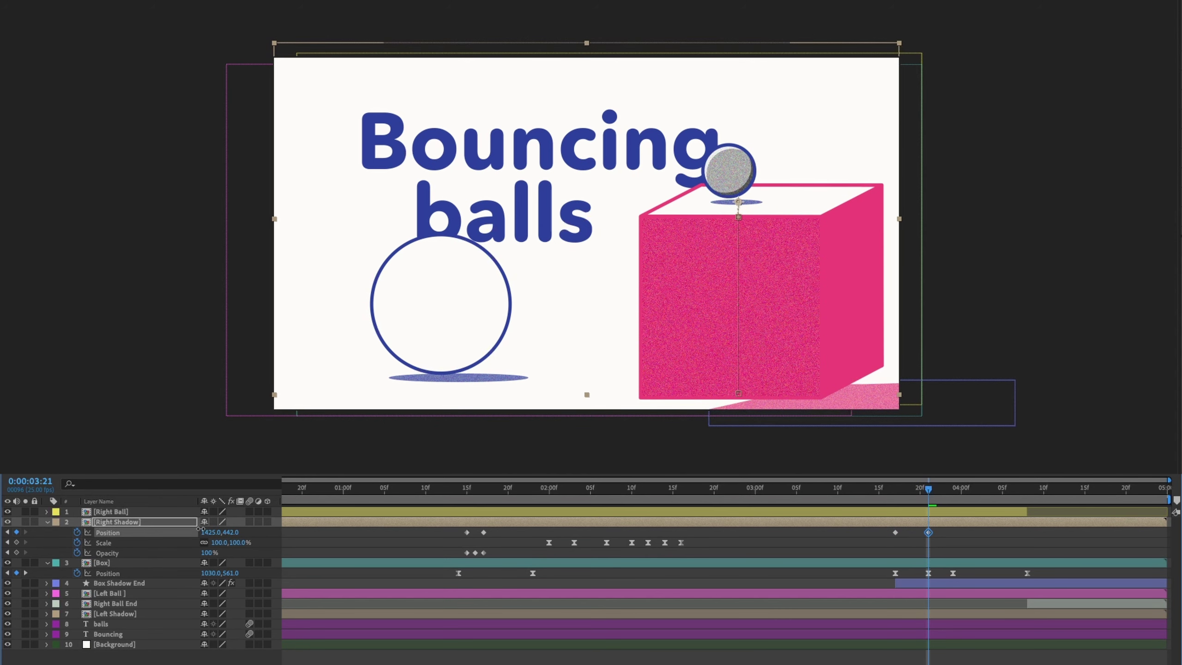
{"action": "left_click_drag", "start_coordinate": [929, 491], "coordinate": [952, 487]}
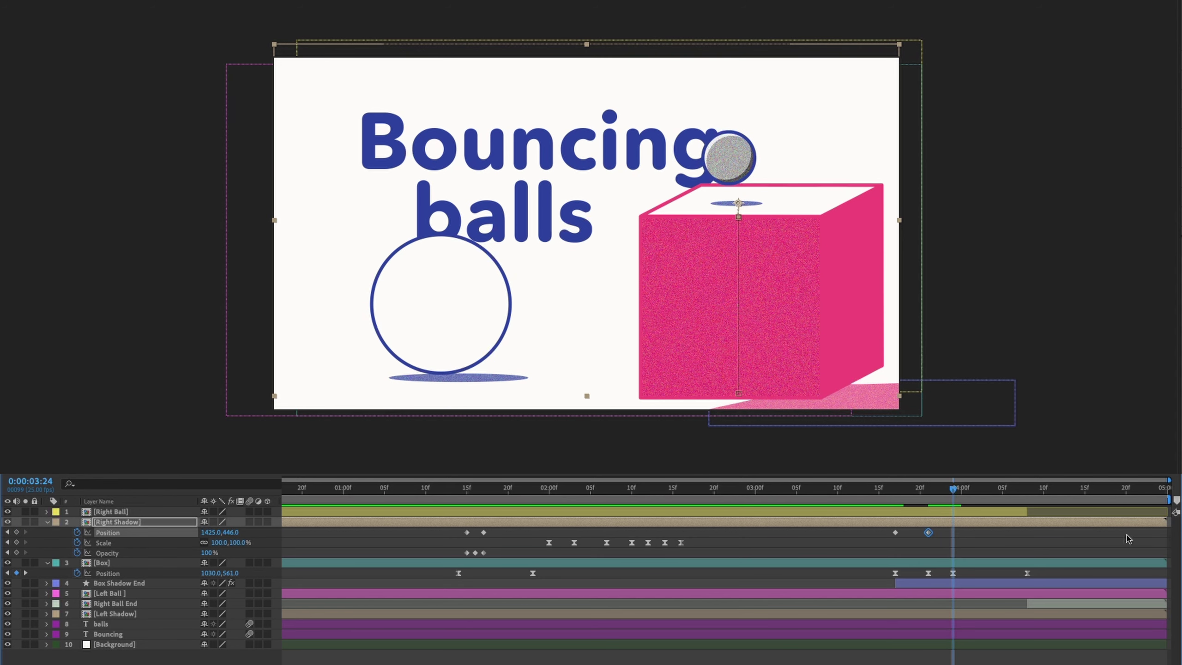
{"action": "key", "text": "k"}
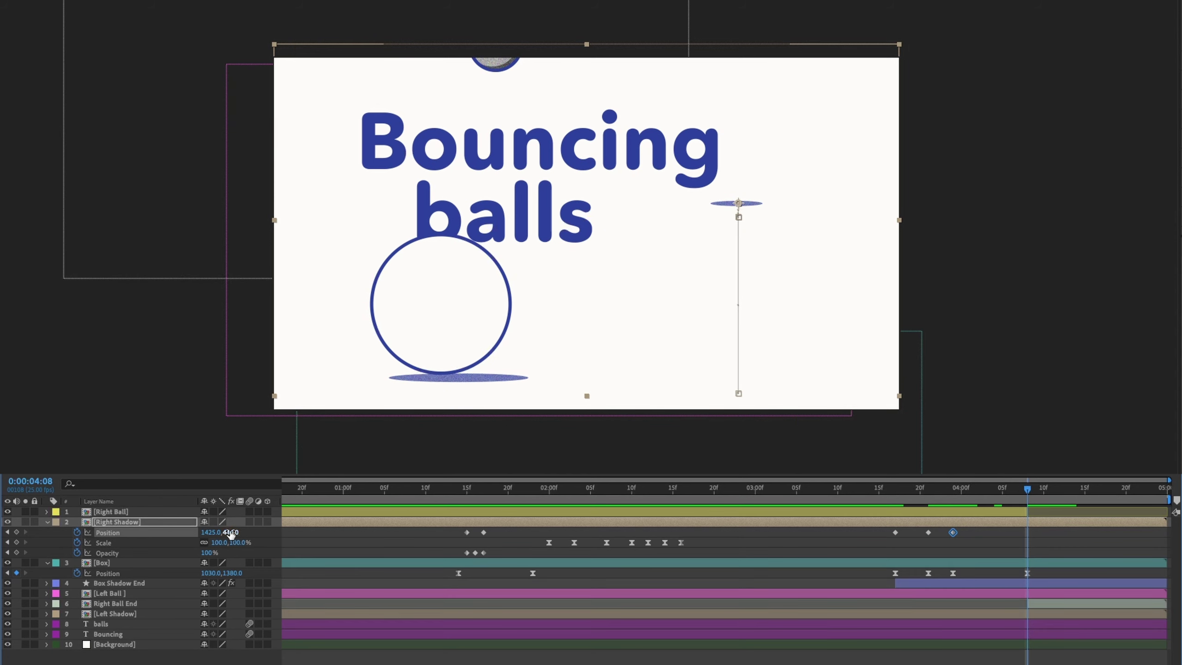
{"action": "left_click_drag", "start_coordinate": [231, 534], "coordinate": [333, 531]}
{"action": "left_click_drag", "start_coordinate": [1025, 490], "coordinate": [988, 490]}
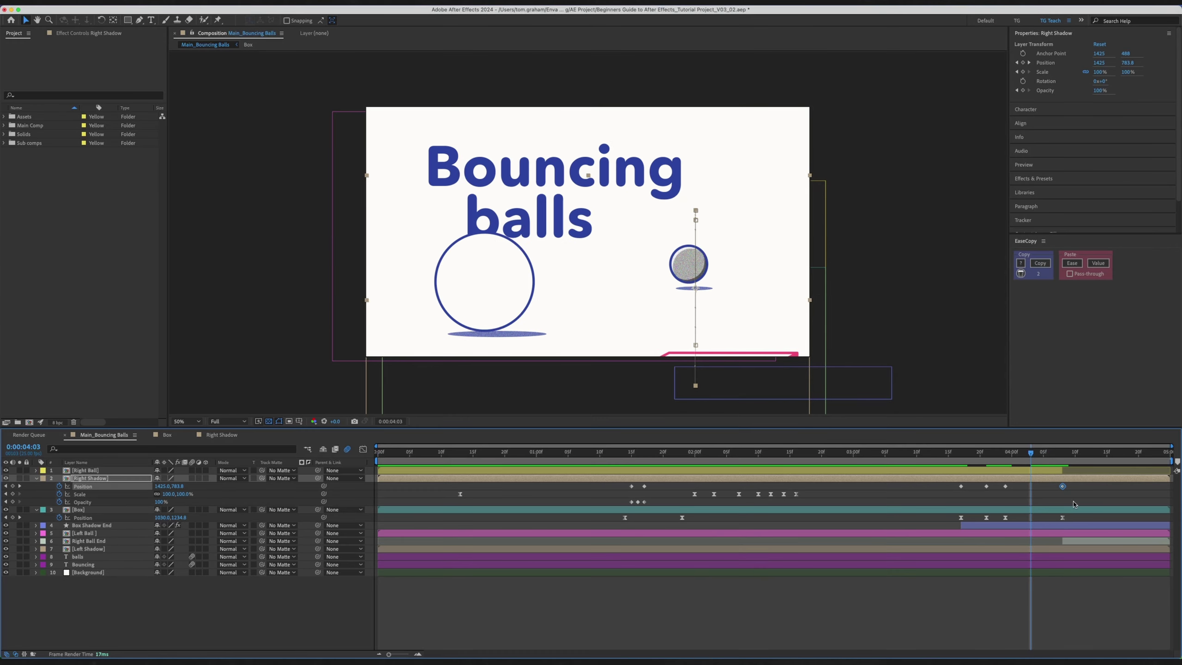
Step: Copy the ease of the Box's exit Position keyframes with EaseCopy and paste it onto the Right Shadow's four exit keyframes
{"action": "left_click", "coordinate": [1074, 508]}
{"action": "left_click", "coordinate": [1041, 265]}
{"action": "left_click_drag", "start_coordinate": [1083, 484], "coordinate": [951, 495]}
{"action": "left_click", "coordinate": [1077, 265]}
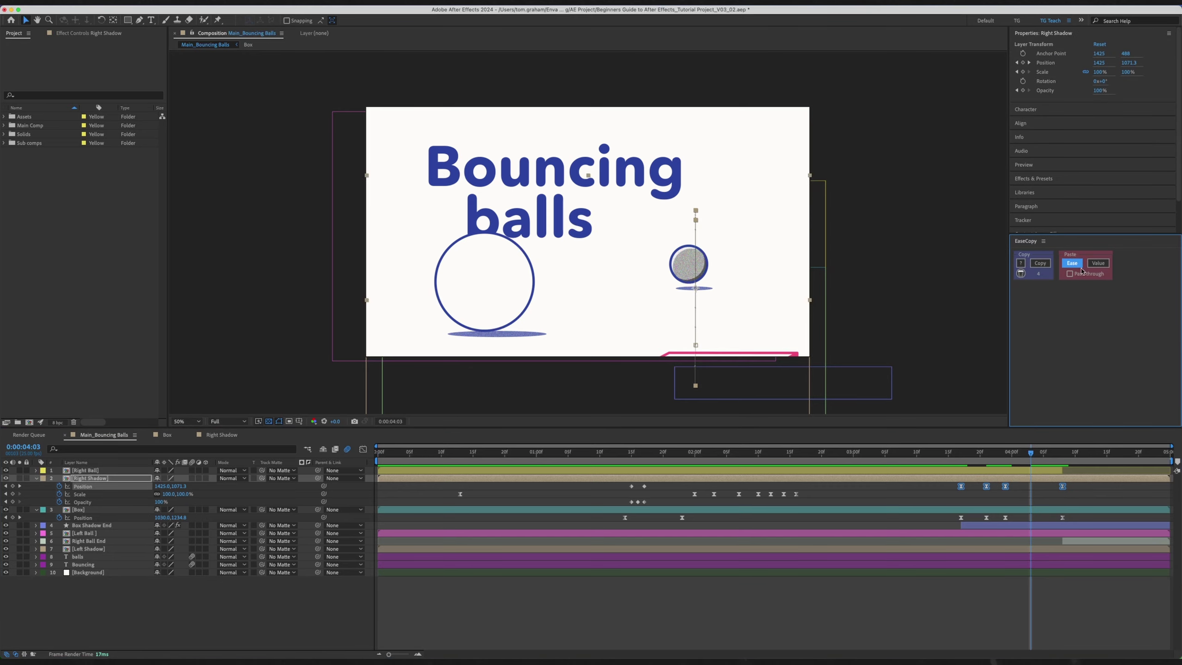
{"action": "left_click", "coordinate": [1098, 486]}
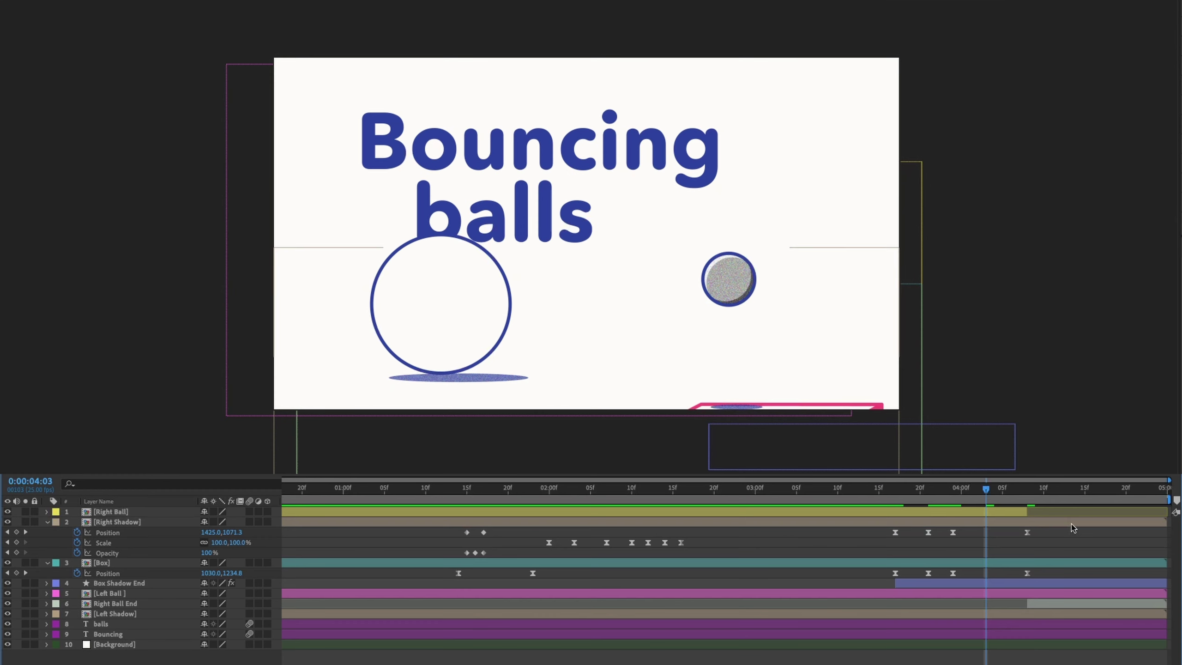
Step: Fine-tune the Right Shadow's exit by keeping its last Position keyframe at 0:00:04:08 and raising its end position slightly
{"action": "left_click_drag", "start_coordinate": [1006, 449], "coordinate": [1030, 449]}
{"action": "mouse_move", "coordinate": [984, 481]}
{"action": "left_mouse_down"}
{"action": "mouse_move", "coordinate": [945, 481]}
{"action": "mouse_move", "coordinate": [982, 479]}
{"action": "left_mouse_up"}
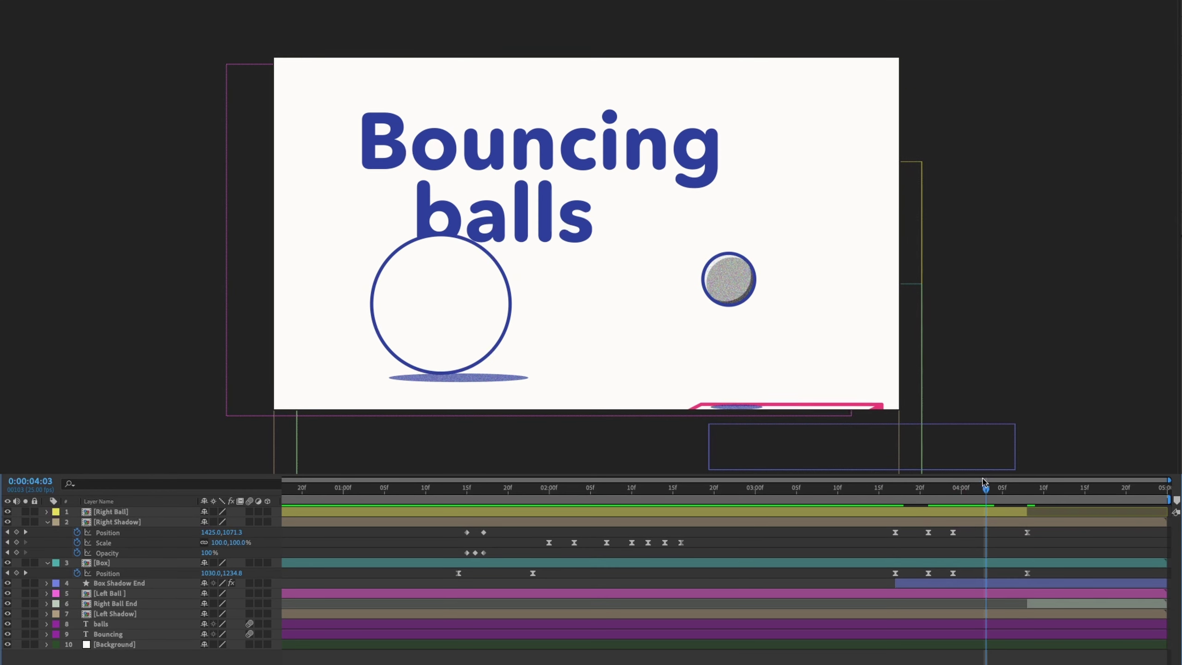
{"action": "left_click", "coordinate": [1043, 562]}
{"action": "left_click_drag", "start_coordinate": [1028, 535], "coordinate": [1020, 535]}
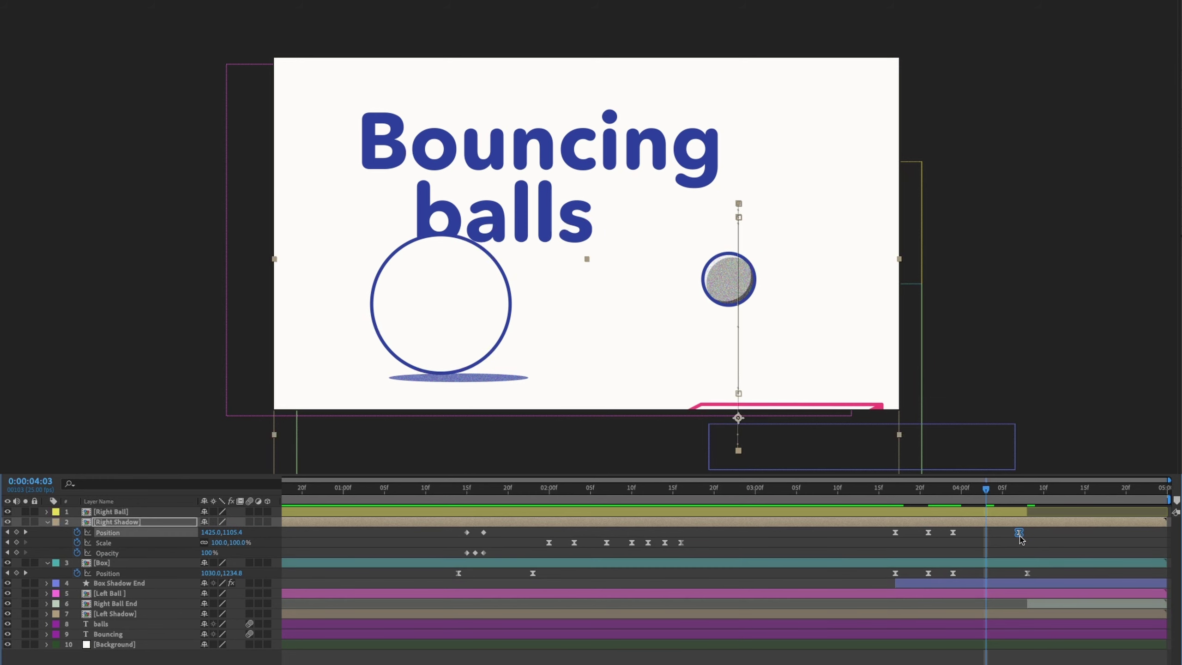
{"action": "mouse_move", "coordinate": [987, 491]}
{"action": "left_mouse_down"}
{"action": "mouse_move", "coordinate": [927, 494]}
{"action": "mouse_move", "coordinate": [970, 499]}
{"action": "left_mouse_up"}
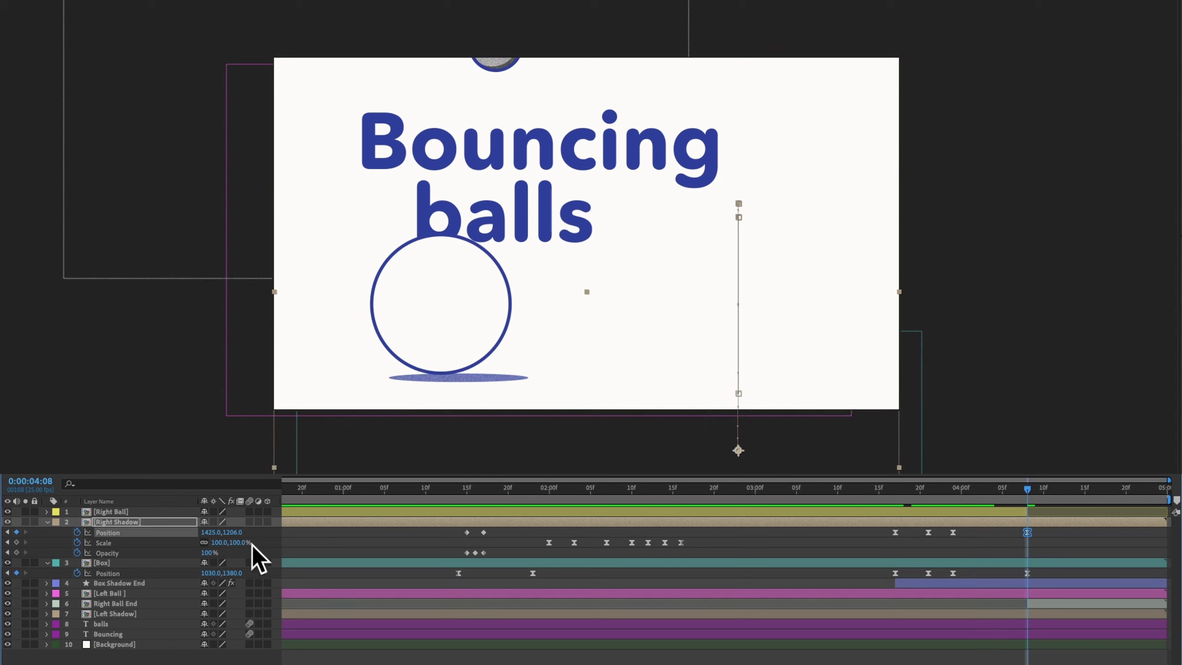
{"action": "left_click_drag", "start_coordinate": [238, 535], "coordinate": [222, 535]}
Step: Play back the exit to check how the Right Ball and its shadow move with the Box
{"action": "left_click_drag", "start_coordinate": [1014, 497], "coordinate": [814, 516]}
{"action": "key", "text": "space"}
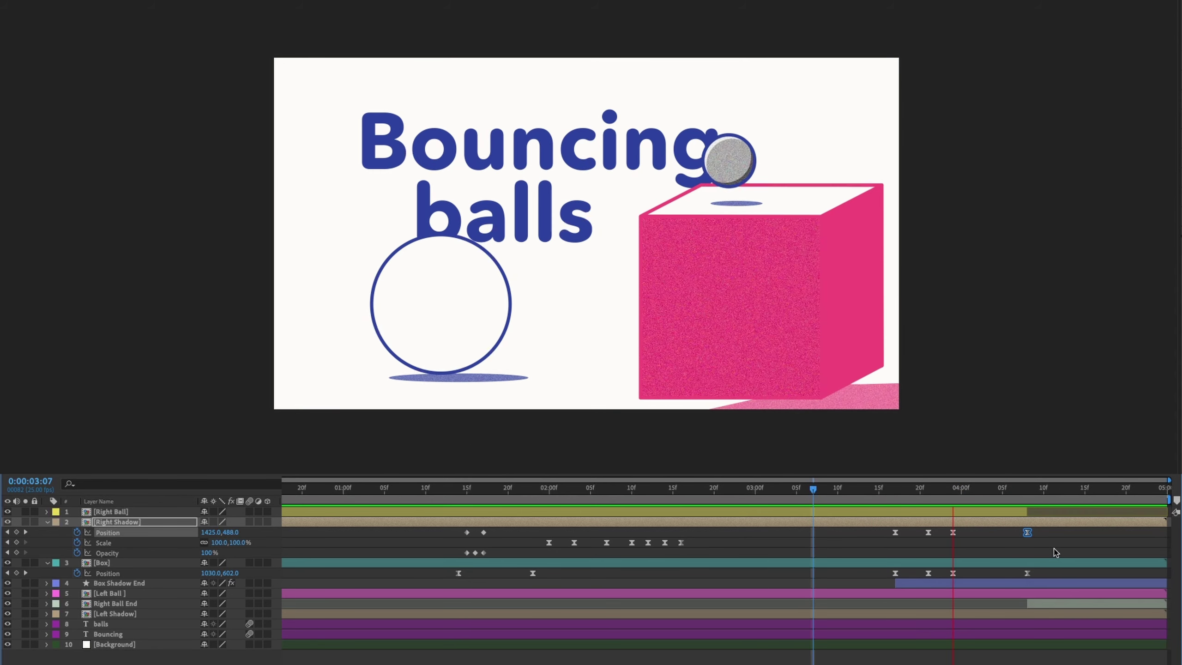
{"action": "key", "text": "space"}
{"action": "mouse_move", "coordinate": [873, 491]}
{"action": "left_mouse_down"}
{"action": "mouse_move", "coordinate": [905, 494]}
{"action": "mouse_move", "coordinate": [887, 495]}
{"action": "left_mouse_up"}
{"action": "key", "text": "space"}
{"action": "key", "text": "space"}
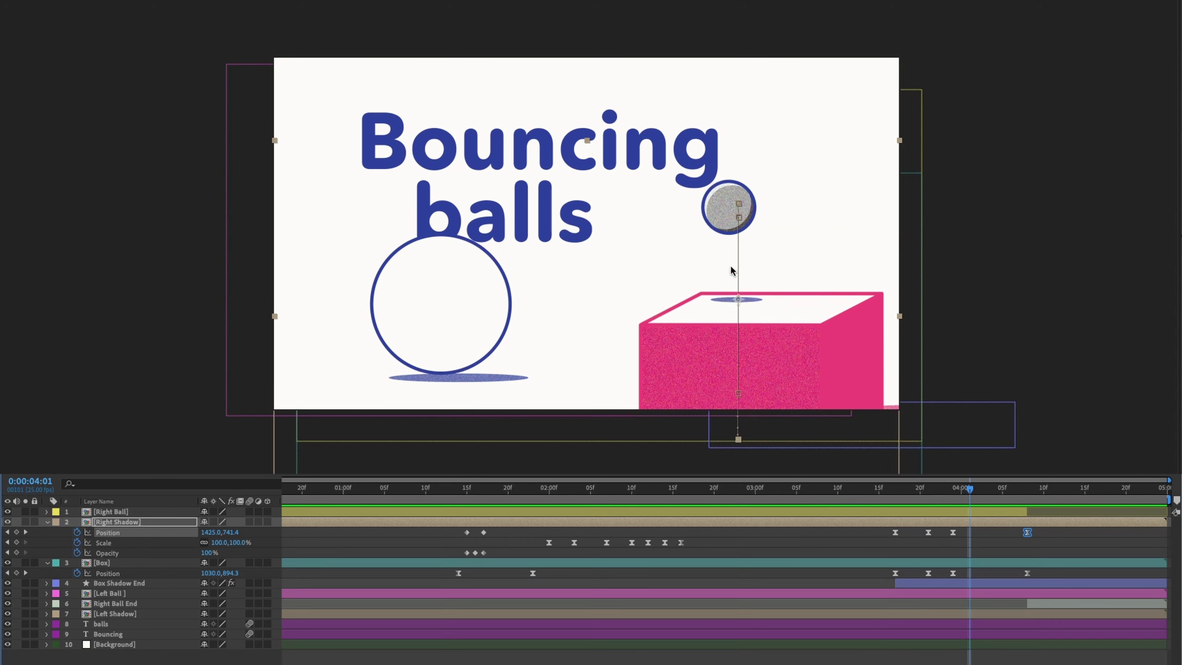
Step: Lengthen the incoming ease of the Right Ball's Y Position keyframe at 0:00:03:24 in the Graph Editor and preview it
{"action": "left_click", "coordinate": [920, 489]}
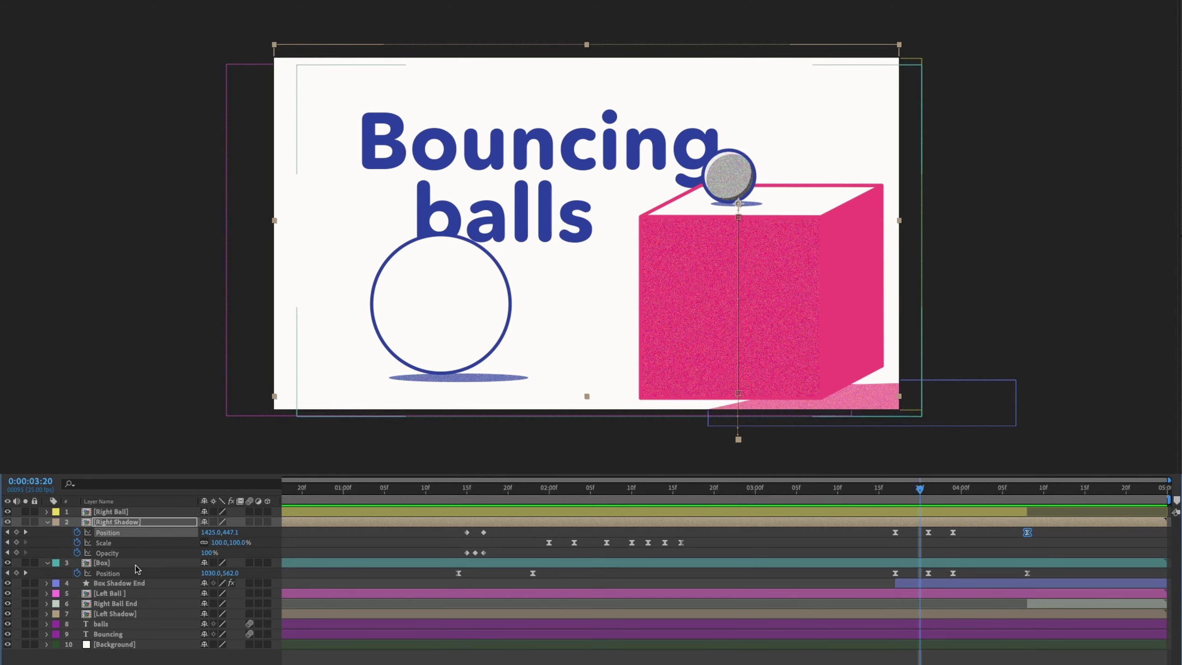
{"action": "left_click", "coordinate": [122, 512]}
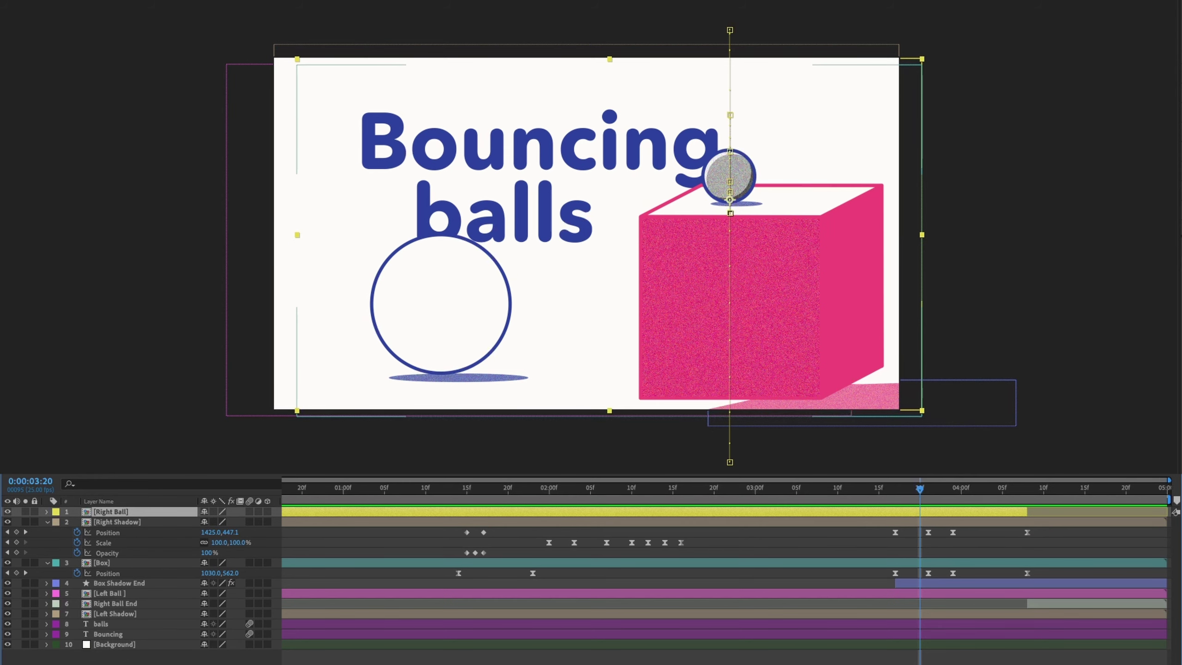
{"action": "key", "text": "u"}
{"action": "left_click_drag", "start_coordinate": [967, 518], "coordinate": [823, 532]}
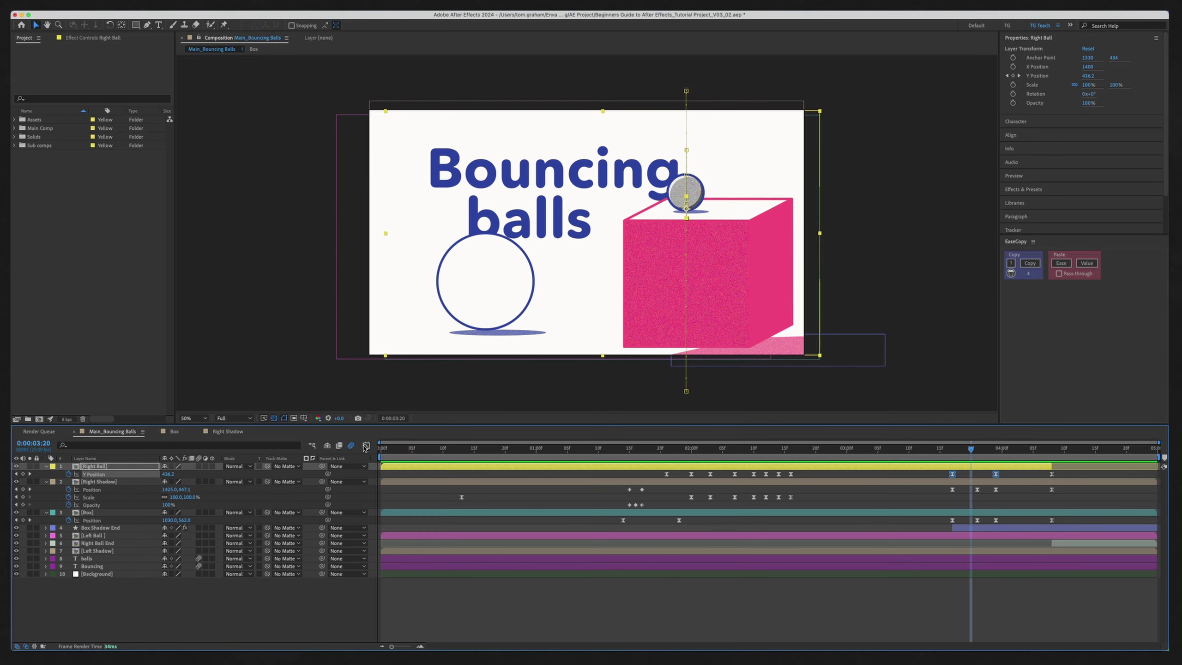
{"action": "left_click", "coordinate": [366, 447]}
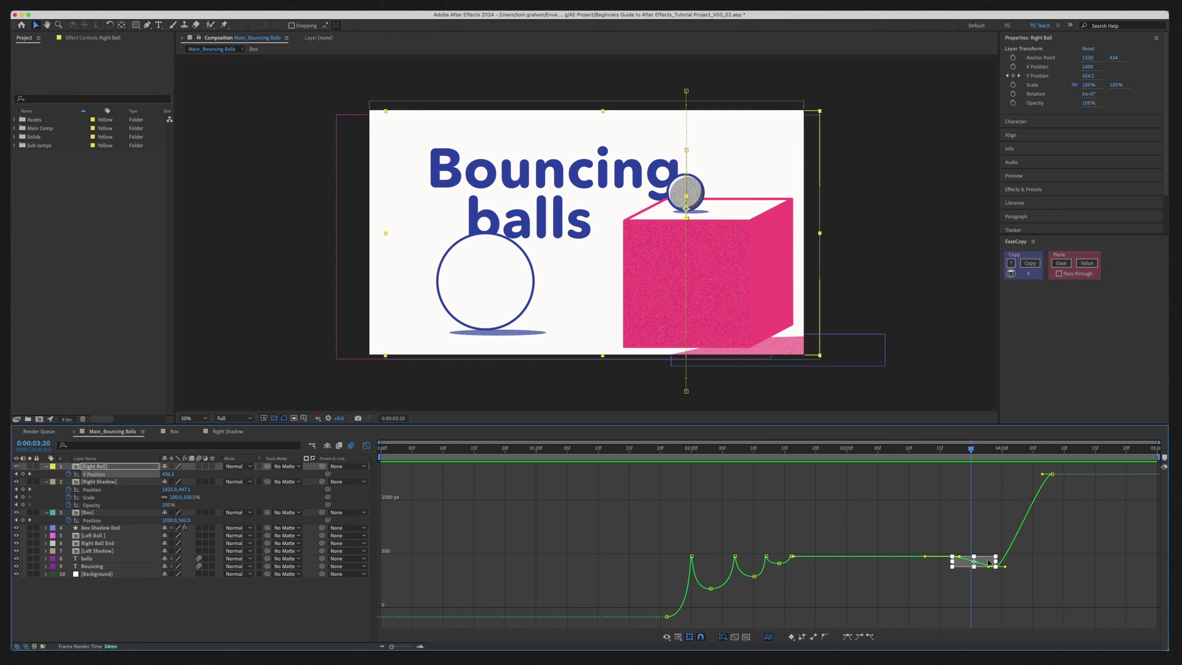
{"action": "key", "text": "semicolon"}
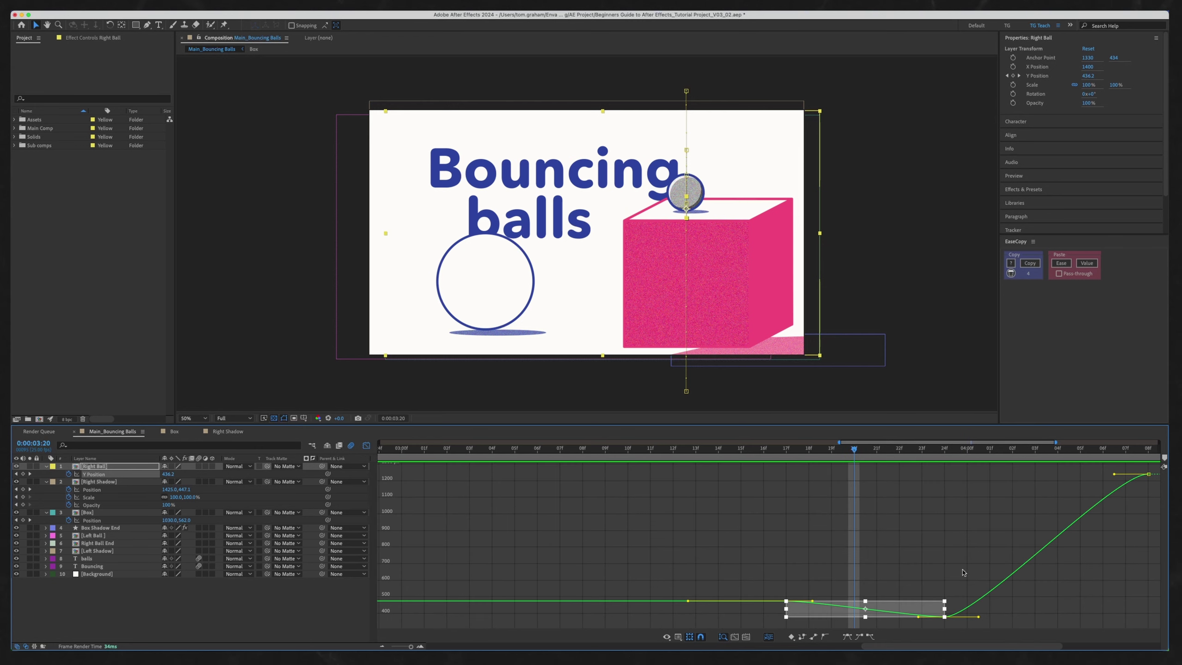
{"action": "left_click_drag", "start_coordinate": [918, 617], "coordinate": [749, 622]}
{"action": "key", "text": "space"}
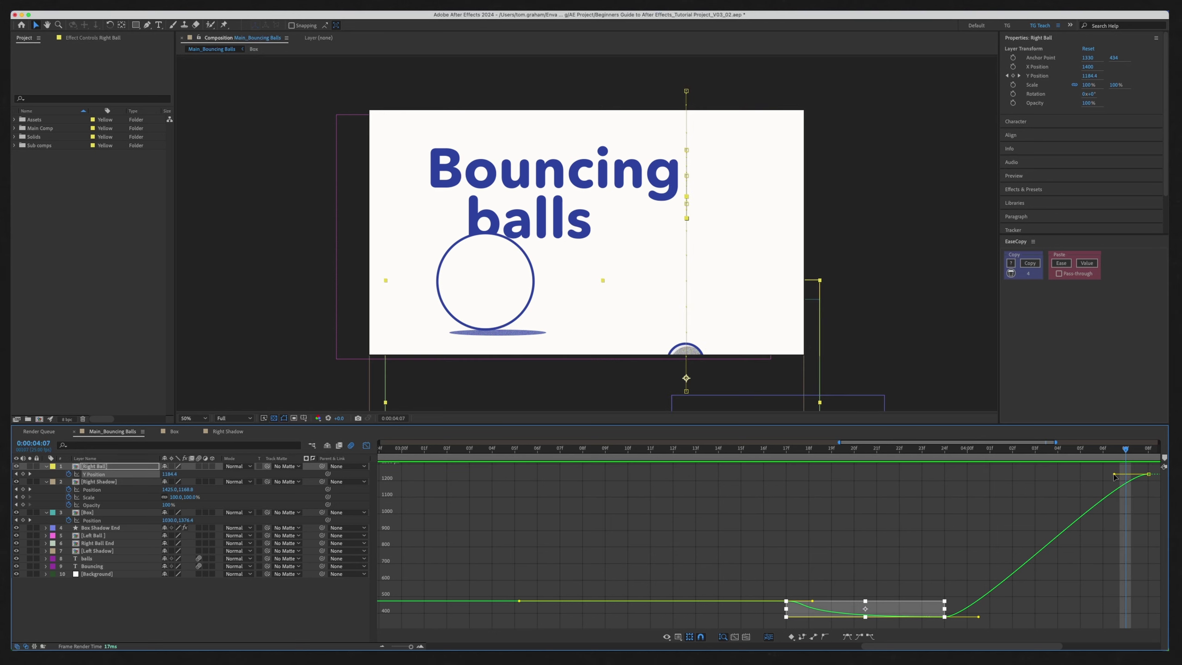
Step: Steepen the incoming ease of the Right Ball's final Y Position keyframe in the Graph Editor and preview the exit
{"action": "left_click", "coordinate": [1114, 475]}
{"action": "left_click_drag", "start_coordinate": [1114, 476], "coordinate": [1147, 602]}
{"action": "key", "text": "space"}
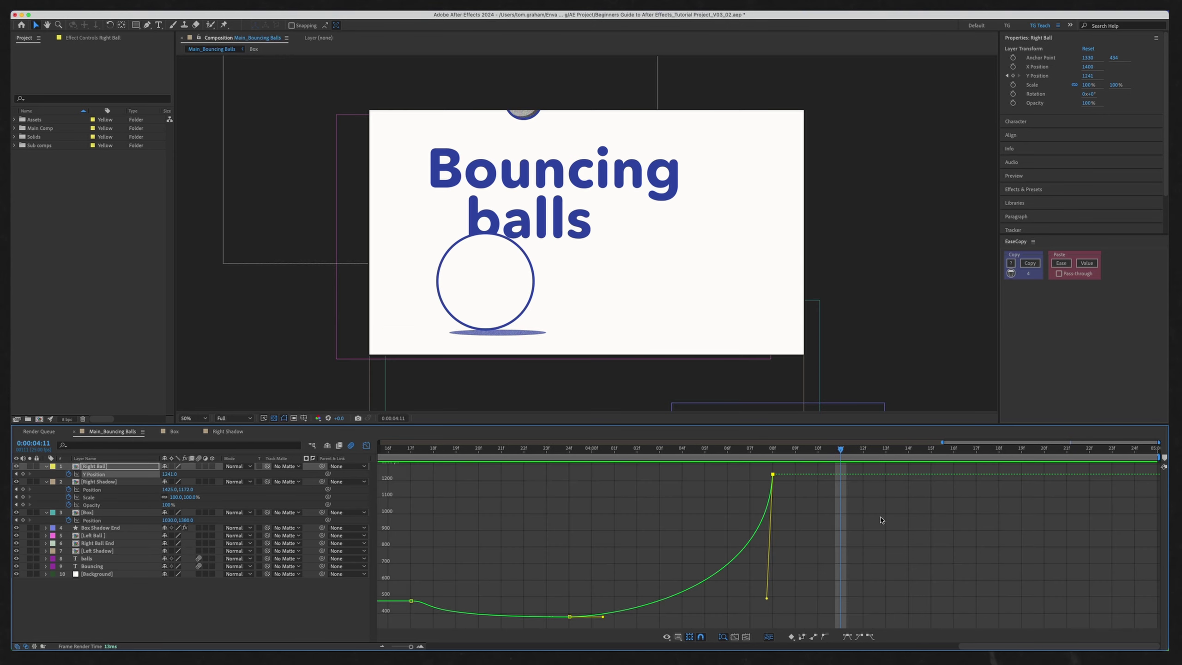
Step: Move the Right Ball's final Y Position keyframe to 0:00:04:04, close the Graph Editor and play back the exit
{"action": "left_click_drag", "start_coordinate": [772, 477], "coordinate": [678, 483]}
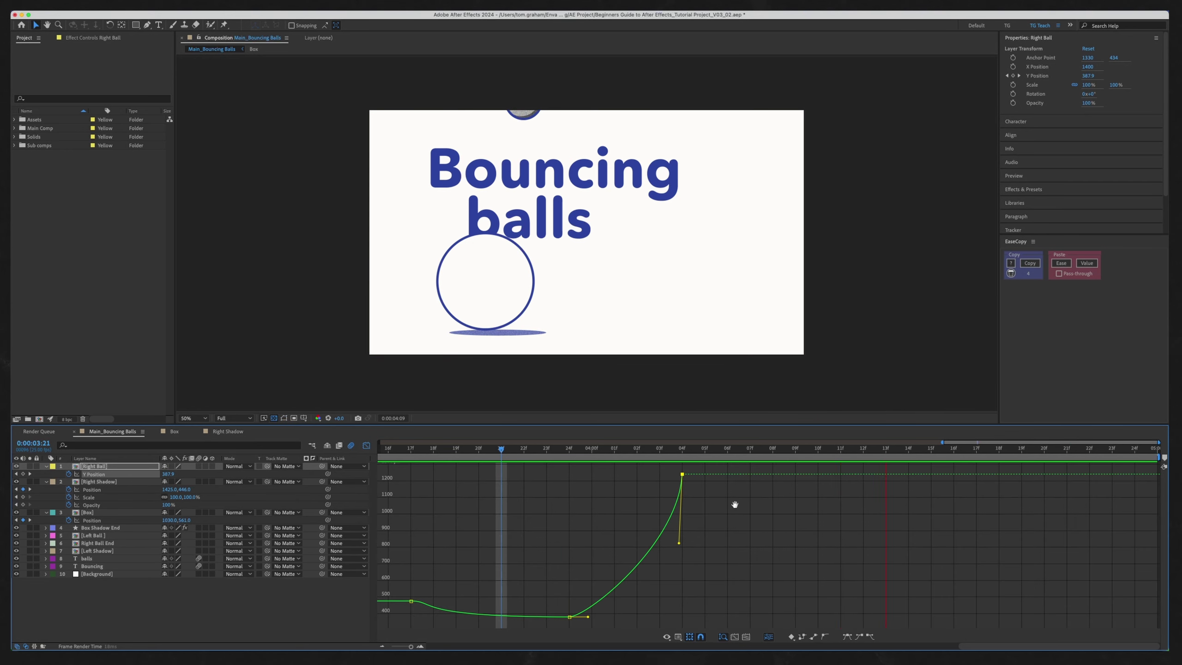
{"action": "left_click", "coordinate": [367, 446]}
{"action": "key", "text": "space"}
{"action": "key", "text": "space"}
{"action": "key", "text": "space"}
Step: Move the Right Shadow's last Position keyframe to 0:00:04:07 and check its exit against the Right Ball
{"action": "key", "text": "super+a"}
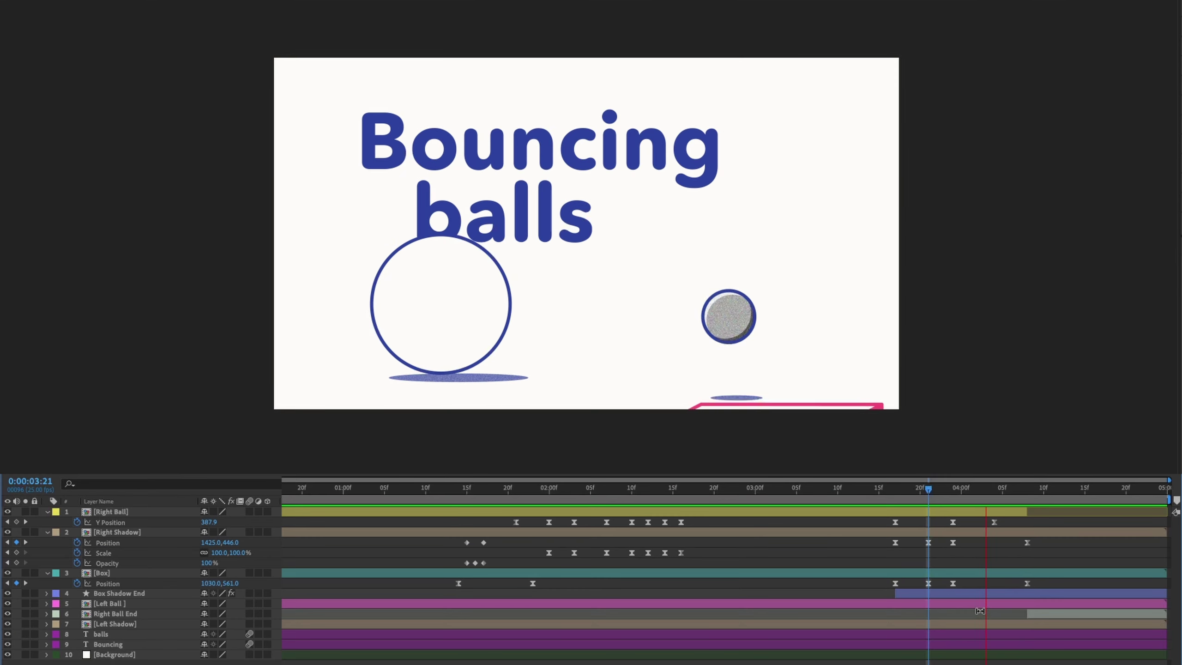
{"action": "left_click", "coordinate": [903, 489]}
{"action": "left_click_drag", "start_coordinate": [903, 493], "coordinate": [986, 488]}
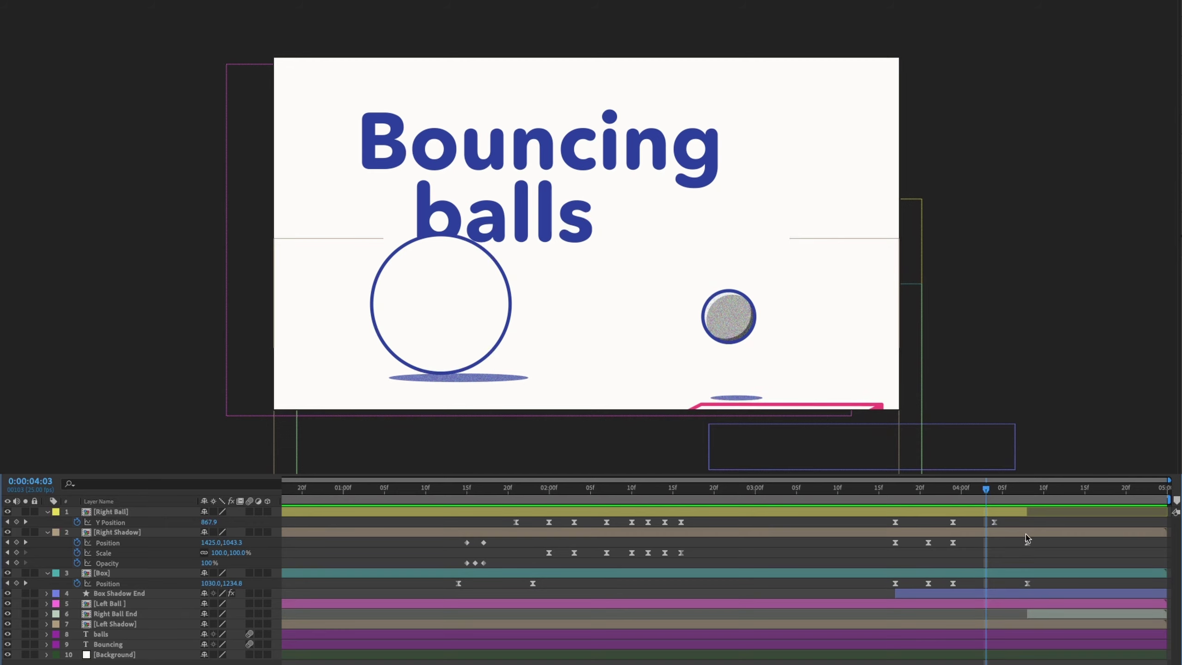
{"action": "left_click_drag", "start_coordinate": [1028, 543], "coordinate": [1019, 543]}
{"action": "mouse_move", "coordinate": [961, 497]}
{"action": "left_mouse_down"}
{"action": "mouse_move", "coordinate": [995, 497]}
{"action": "mouse_move", "coordinate": [964, 501]}
{"action": "left_mouse_up"}
{"action": "key", "text": "space"}
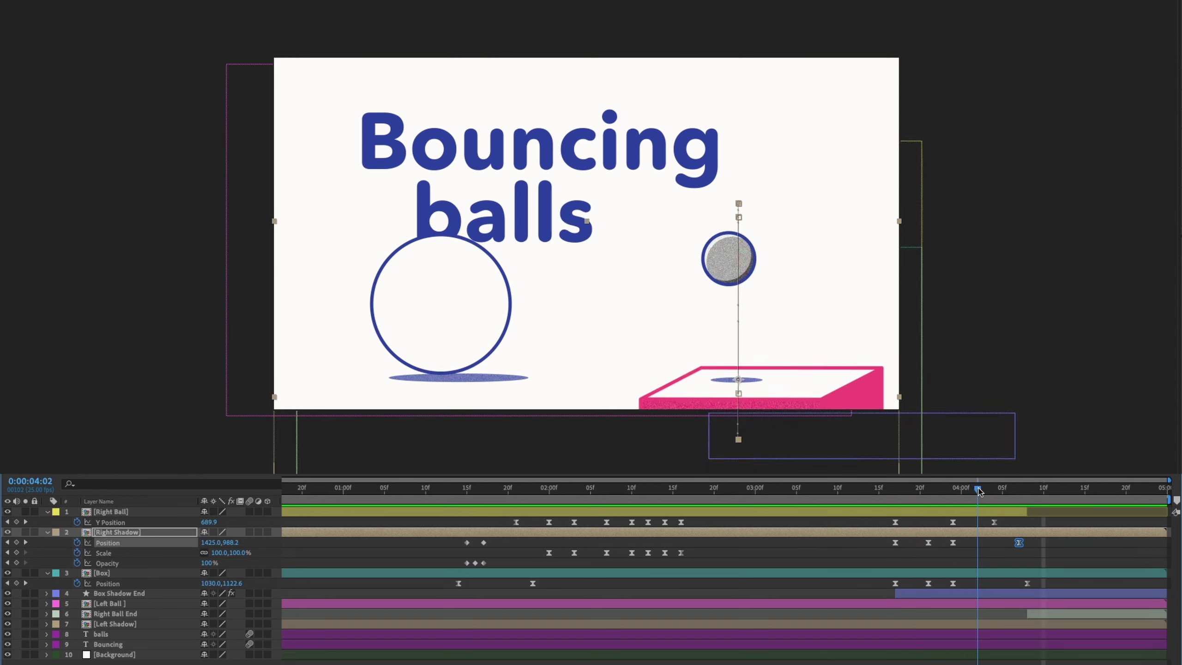
Step: Collapse all layers' properties, reveal the Right Ball End's keyframes and set the current time to 0:00:04:08
{"action": "key", "text": "super+a"}
{"action": "key", "text": "s"}
{"action": "key", "text": "s"}
{"action": "key", "text": "super+shift+a"}
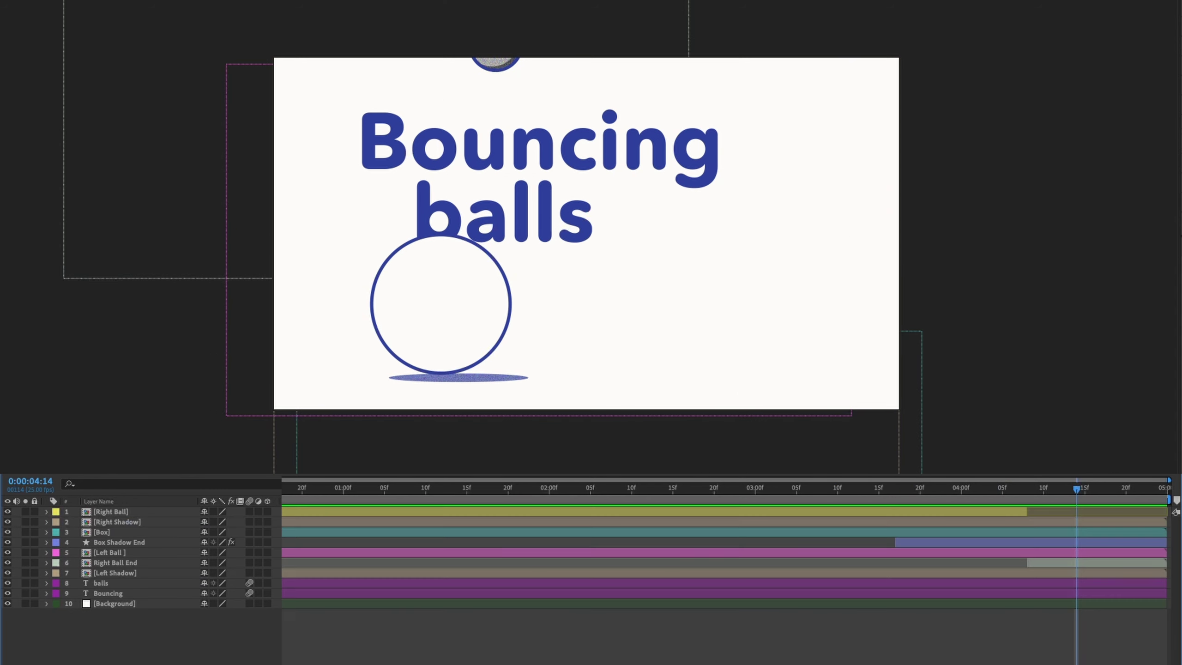
{"action": "left_click", "coordinate": [163, 563]}
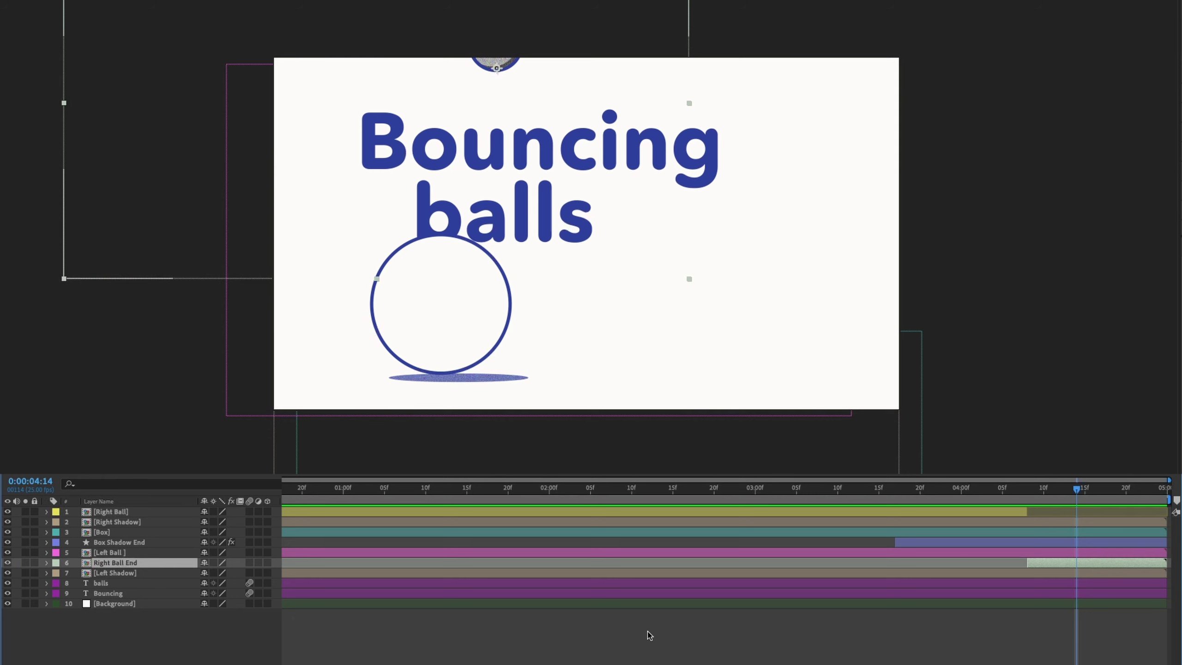
{"action": "key", "text": "u"}
{"action": "left_click", "coordinate": [1028, 497]}
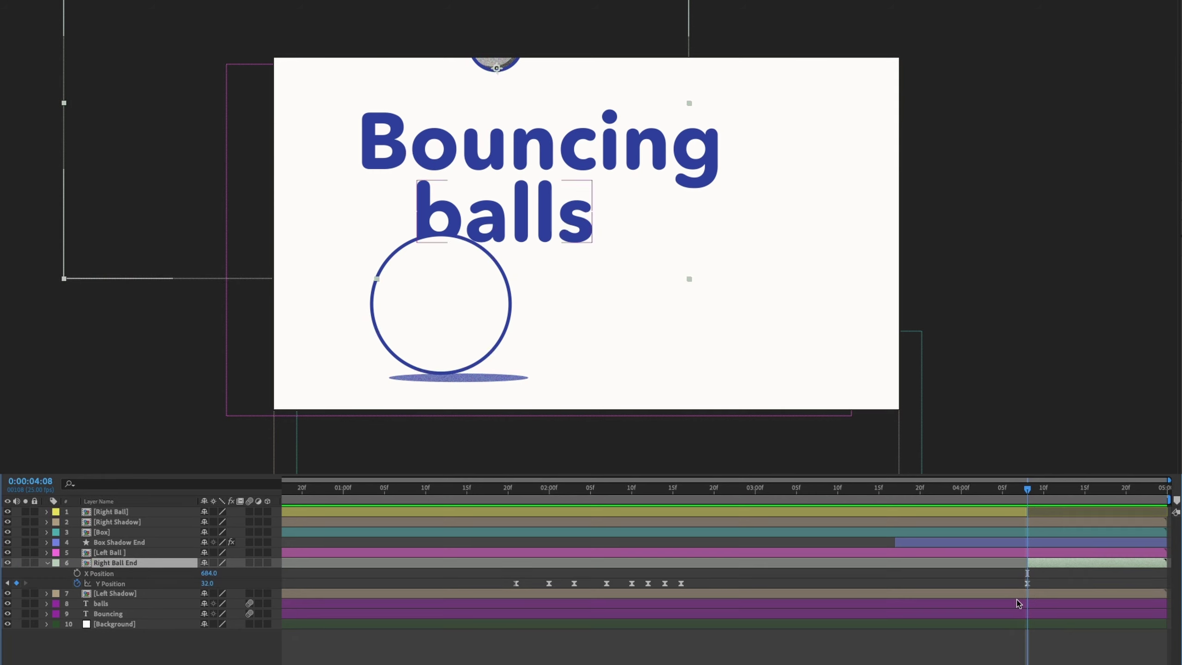
Step: Try a Y Position of 63 on the Right Ball End's keyframe at 0:00:04:08
{"action": "left_click", "coordinate": [1027, 584]}
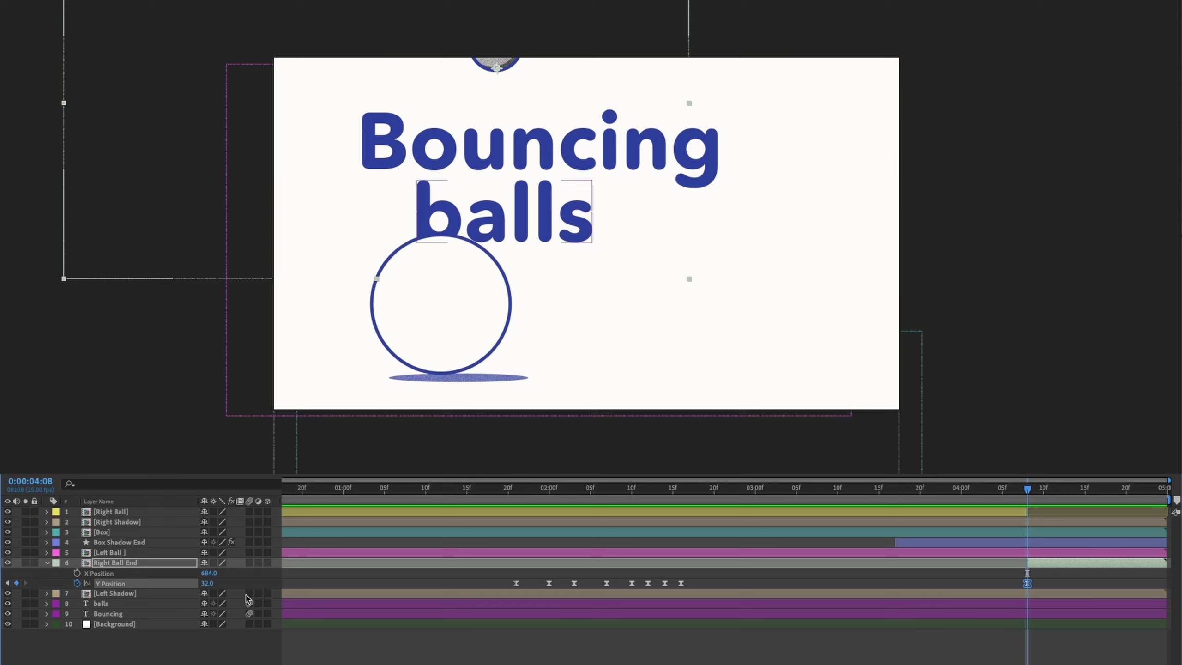
{"action": "left_click_drag", "start_coordinate": [207, 589], "coordinate": [222, 588]}
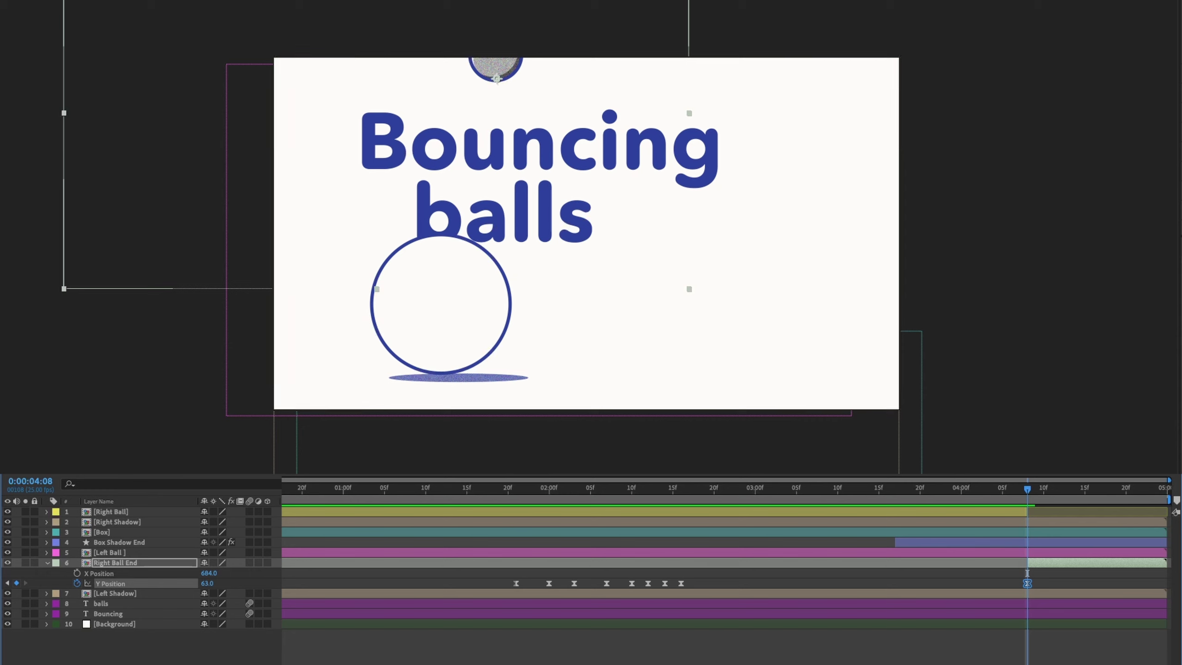
{"action": "key", "text": "ctrl+z"}
Step: Keyframe the Right Ball End's Y Position at 962 at 0:00:04:14, dropping the ball to the ground
{"action": "left_click_drag", "start_coordinate": [1030, 493], "coordinate": [1093, 493]}
{"action": "left_click_drag", "start_coordinate": [206, 588], "coordinate": [342, 595]}
{"action": "mouse_move", "coordinate": [1093, 490]}
{"action": "left_mouse_down"}
{"action": "mouse_move", "coordinate": [1038, 489]}
{"action": "mouse_move", "coordinate": [1079, 487]}
{"action": "left_mouse_up"}
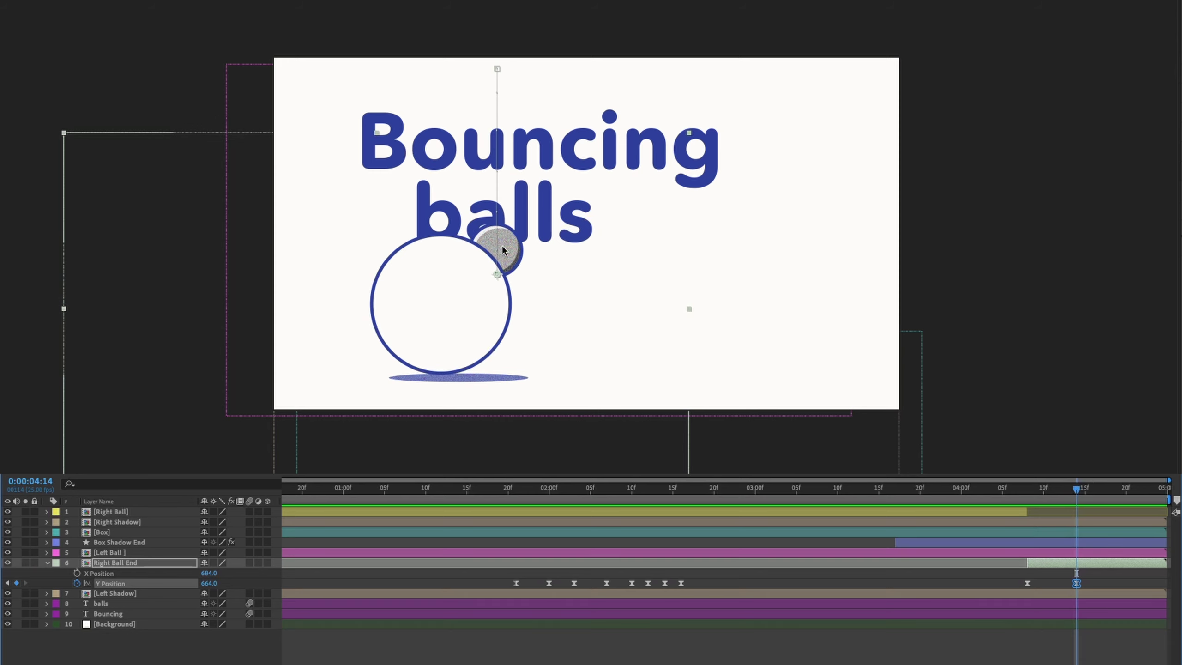
{"action": "left_click_drag", "start_coordinate": [209, 583], "coordinate": [347, 583]}
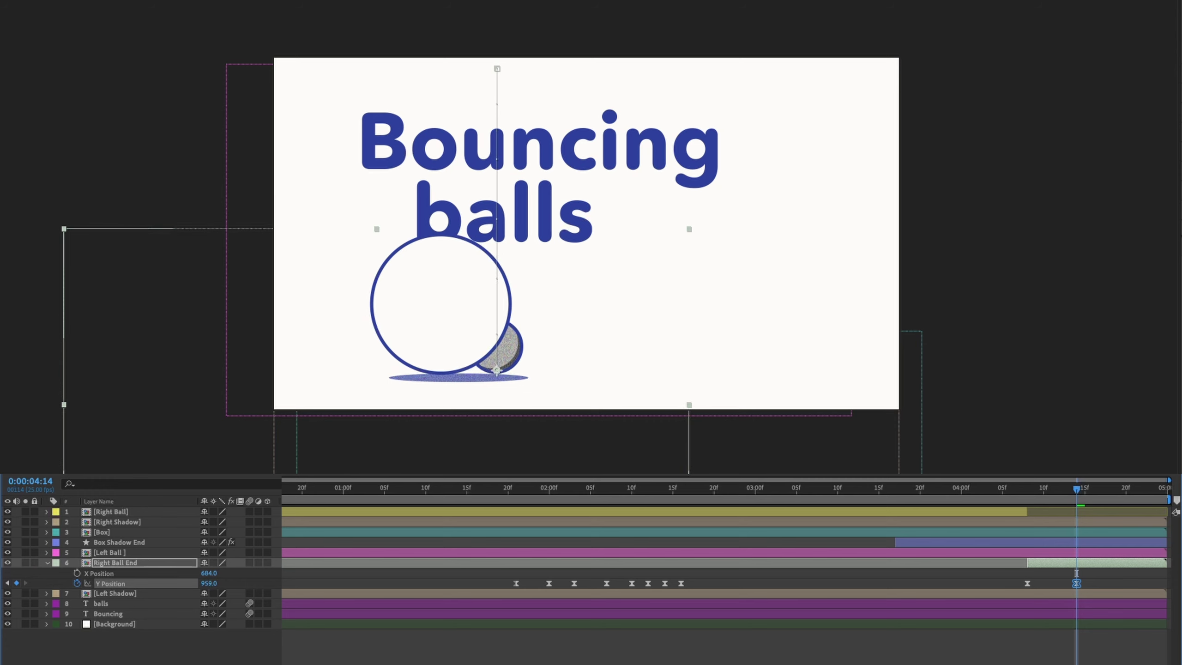
Step: Start the Right Ball End's X Position keyframes at 0:00:04:12, set X to 875 at 0:00:04:14 and preview the deflection
{"action": "mouse_move", "coordinate": [1078, 490]}
{"action": "left_mouse_down"}
{"action": "mouse_move", "coordinate": [1045, 494]}
{"action": "mouse_move", "coordinate": [1060, 495]}
{"action": "left_mouse_up"}
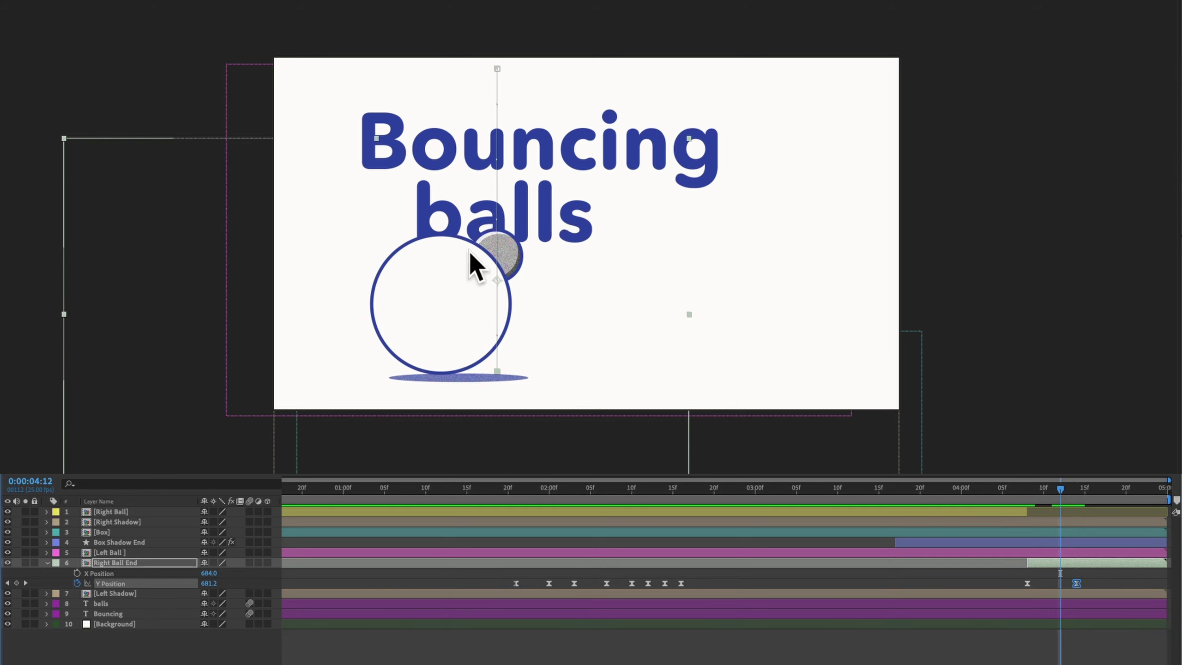
{"action": "left_click", "coordinate": [76, 574]}
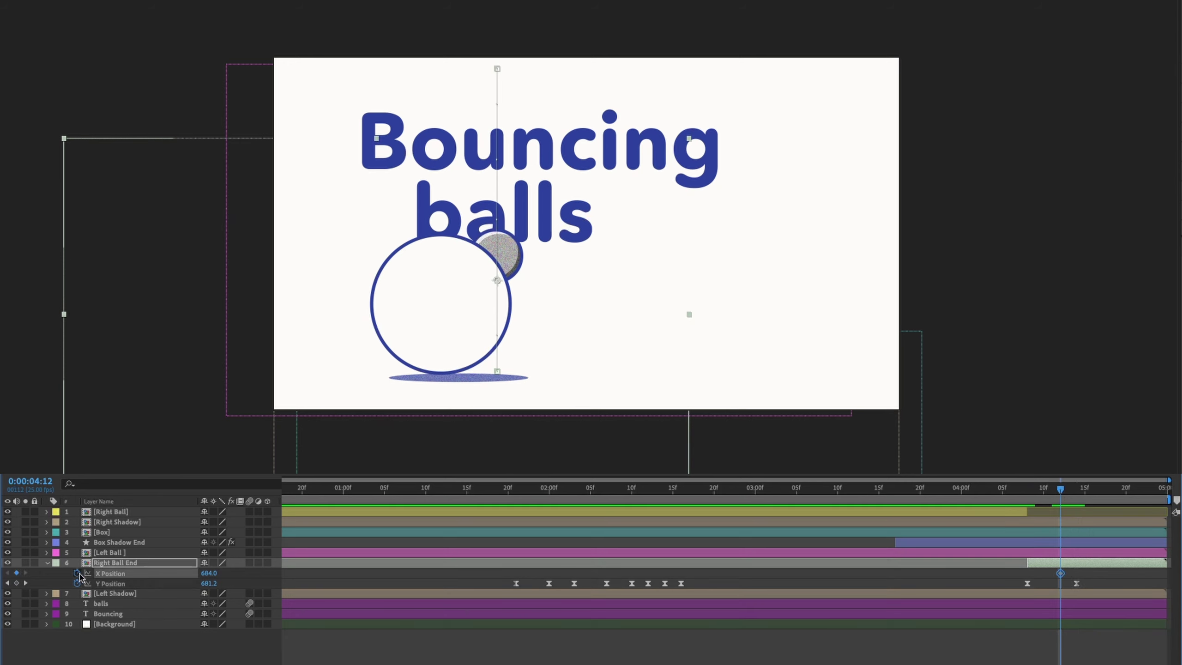
{"action": "left_click_drag", "start_coordinate": [1061, 490], "coordinate": [1075, 490]}
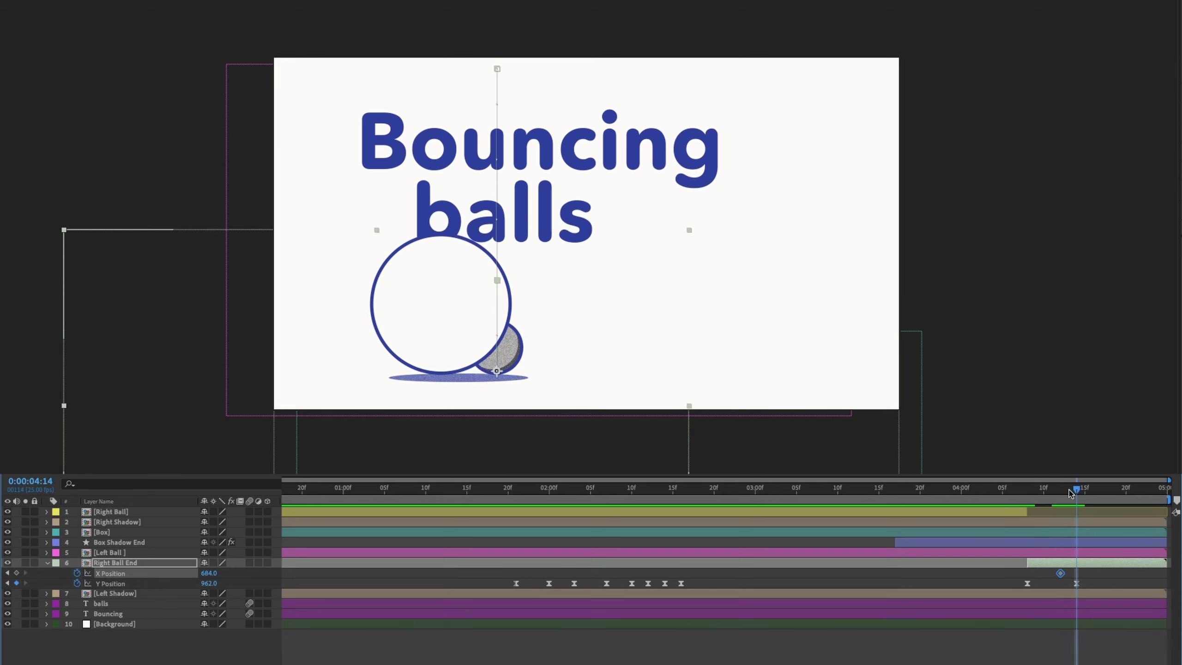
{"action": "left_click_drag", "start_coordinate": [205, 573], "coordinate": [293, 573]}
{"action": "left_click_drag", "start_coordinate": [1097, 495], "coordinate": [1050, 496]}
{"action": "mouse_move", "coordinate": [1063, 493]}
{"action": "left_mouse_down"}
{"action": "mouse_move", "coordinate": [1079, 498]}
{"action": "mouse_move", "coordinate": [1045, 502]}
{"action": "mouse_move", "coordinate": [1075, 497]}
{"action": "left_mouse_up"}
{"action": "key", "text": "space"}
{"action": "key", "text": "space"}
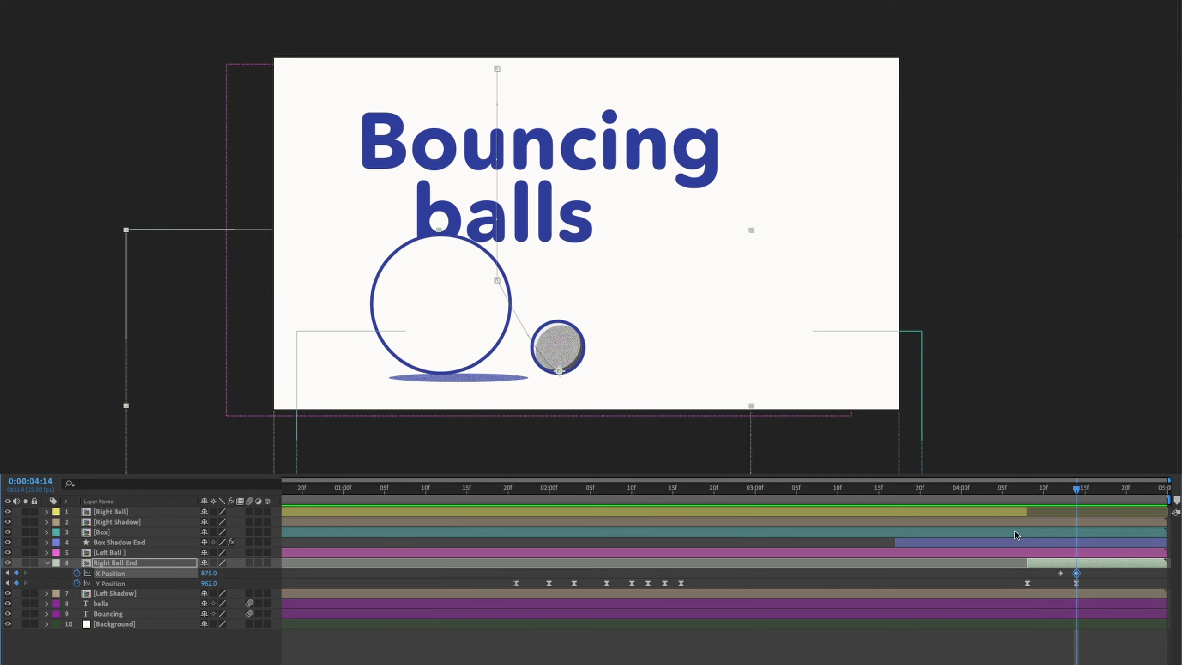
{"action": "left_click", "coordinate": [1077, 583]}
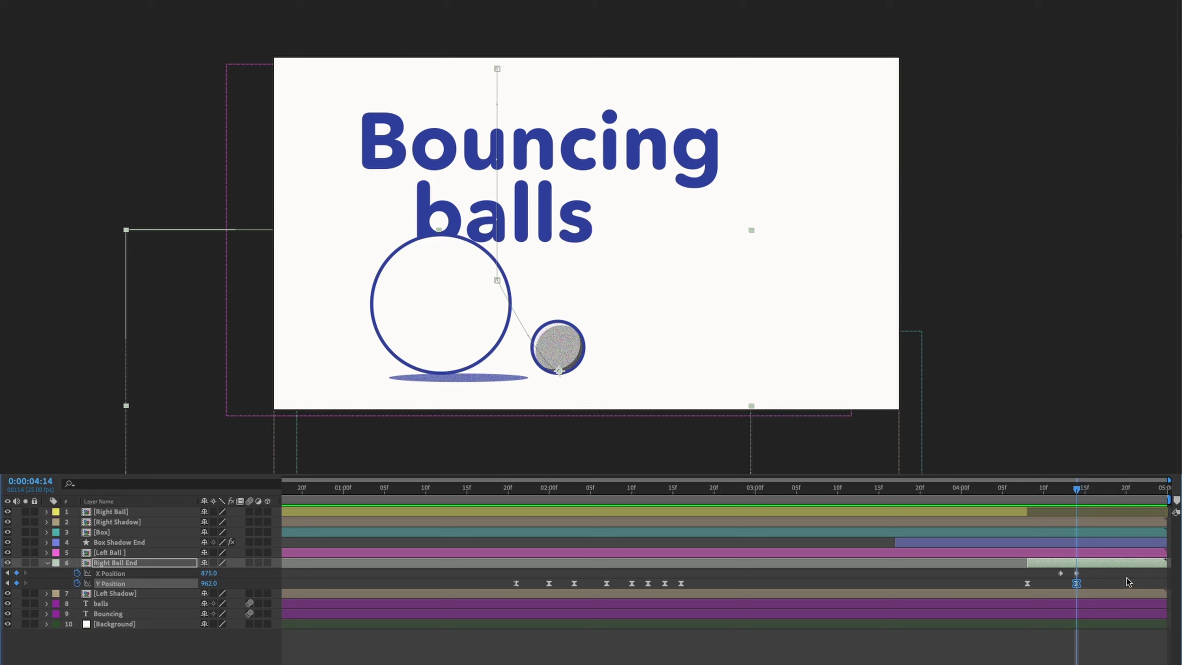
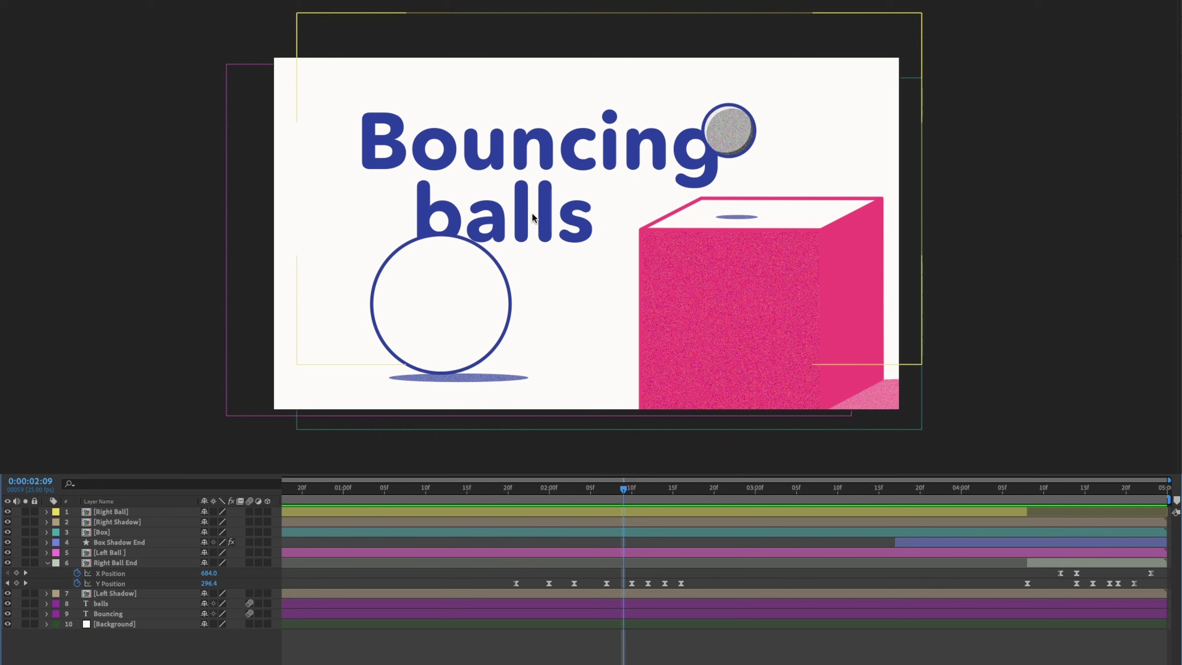
Step: Play back the animation and scrub to 0:00:04:12 to check where the Right Ball End hits the Left Ball
{"action": "key", "text": "space"}
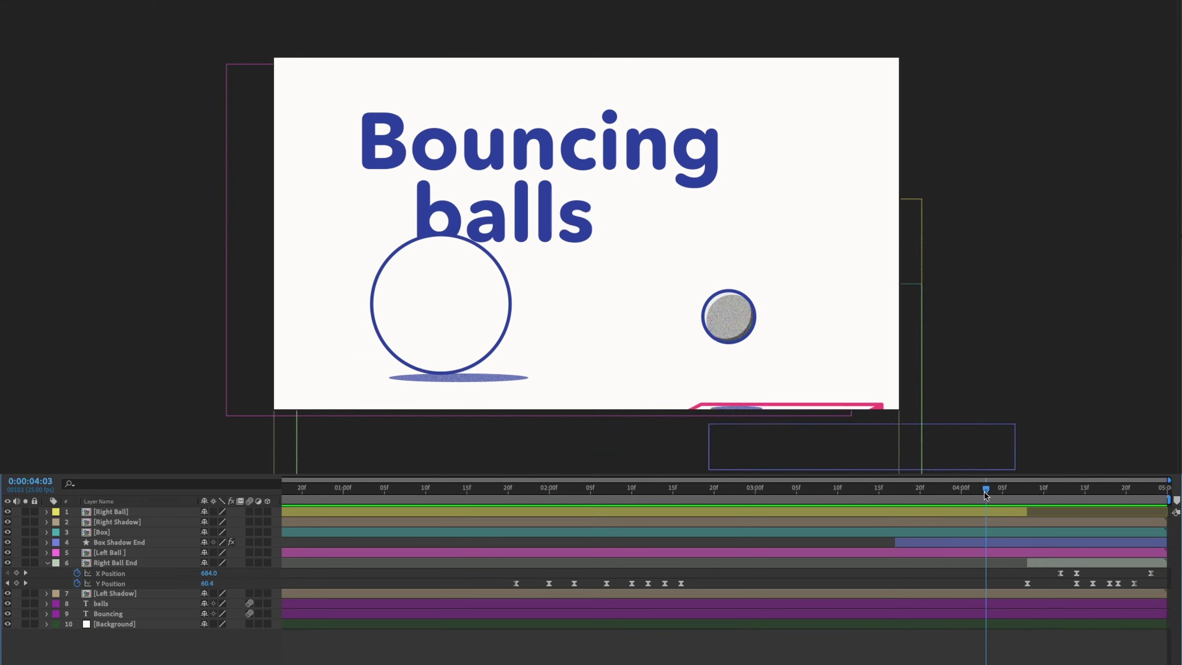
{"action": "key", "text": "space"}
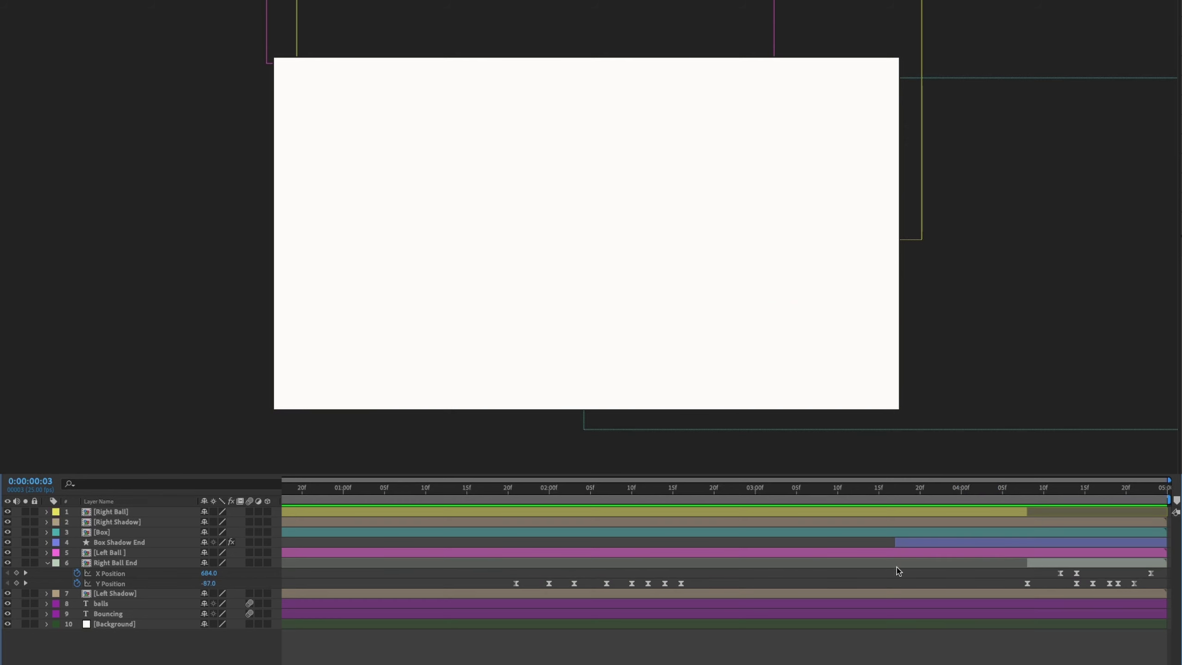
{"action": "left_click", "coordinate": [986, 493]}
{"action": "left_click_drag", "start_coordinate": [987, 495], "coordinate": [1060, 494]}
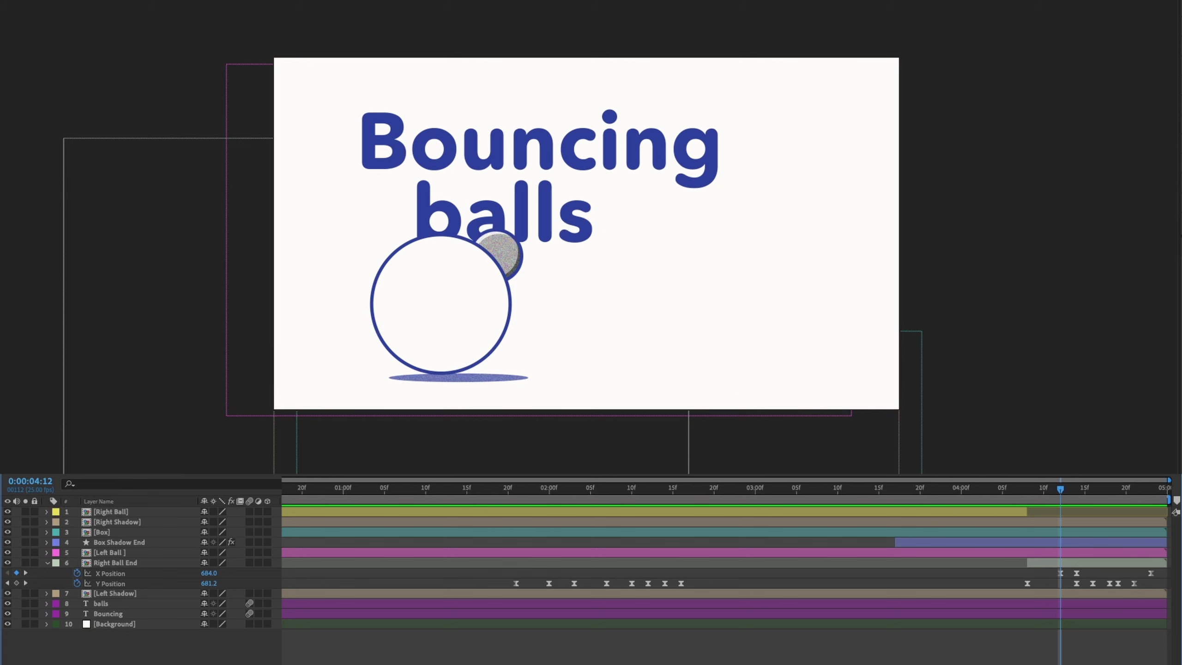
Step: Reveal only the Left Ball's position properties and add X and Y Position keyframes at 0:00:04:12
{"action": "key", "text": "super+a"}
{"action": "key", "text": "u"}
{"action": "left_click", "coordinate": [314, 553]}
{"action": "key", "text": "u"}
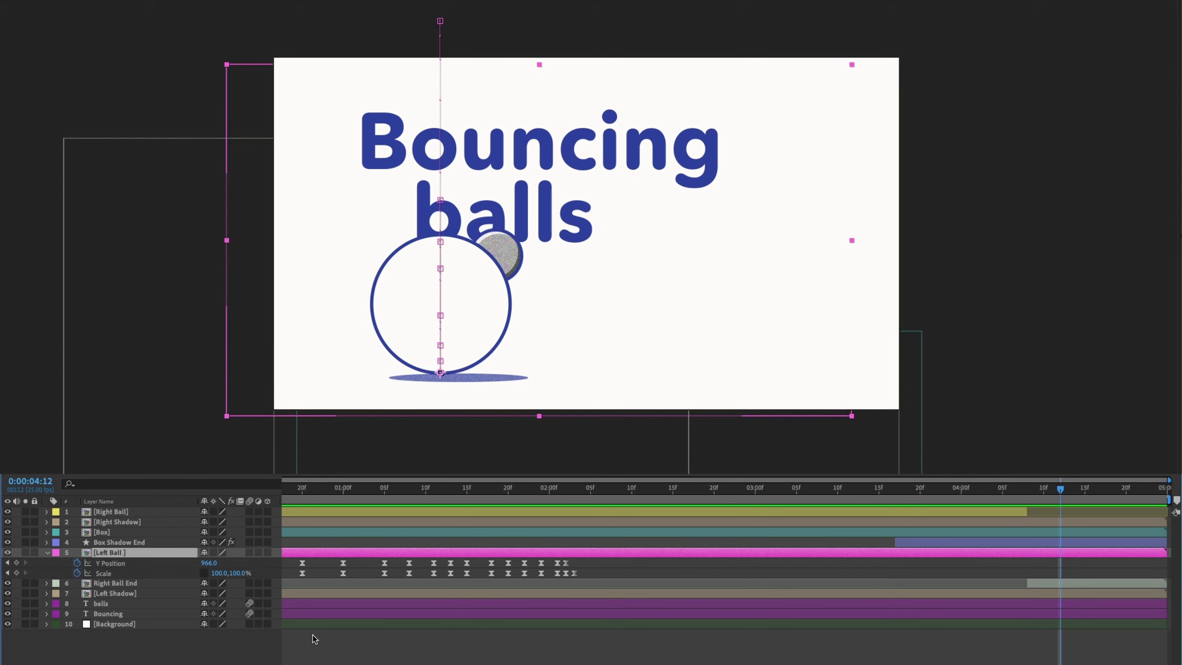
{"action": "left_click", "coordinate": [15, 563]}
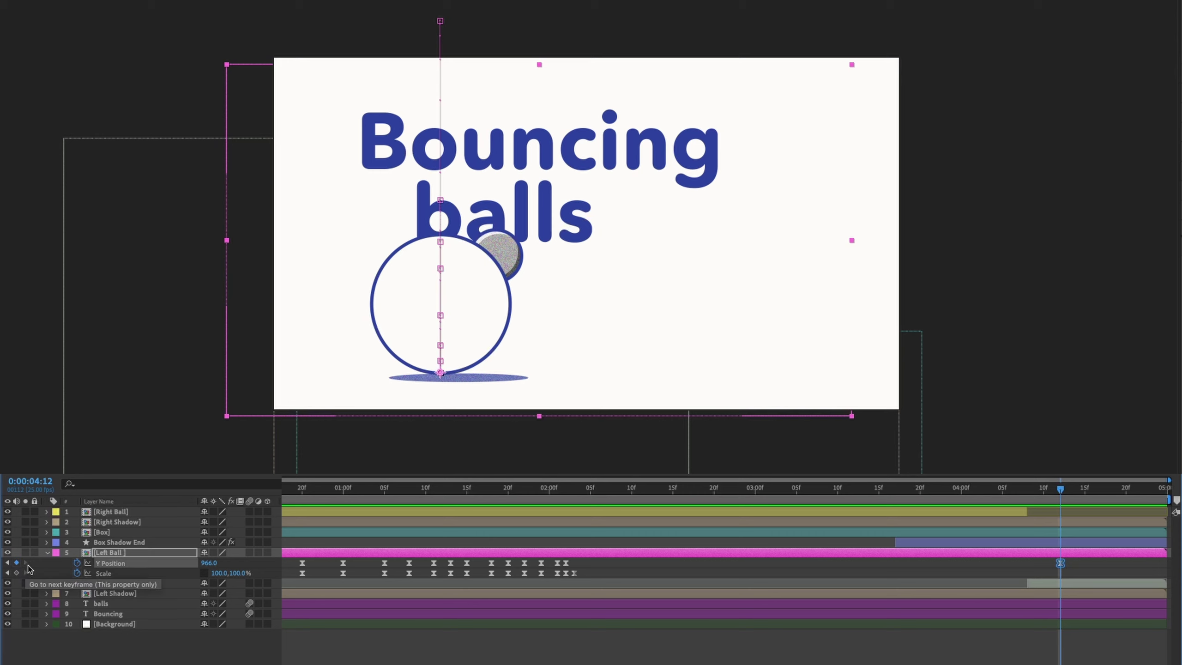
{"action": "key", "text": "p"}
{"action": "left_click", "coordinate": [77, 563]}
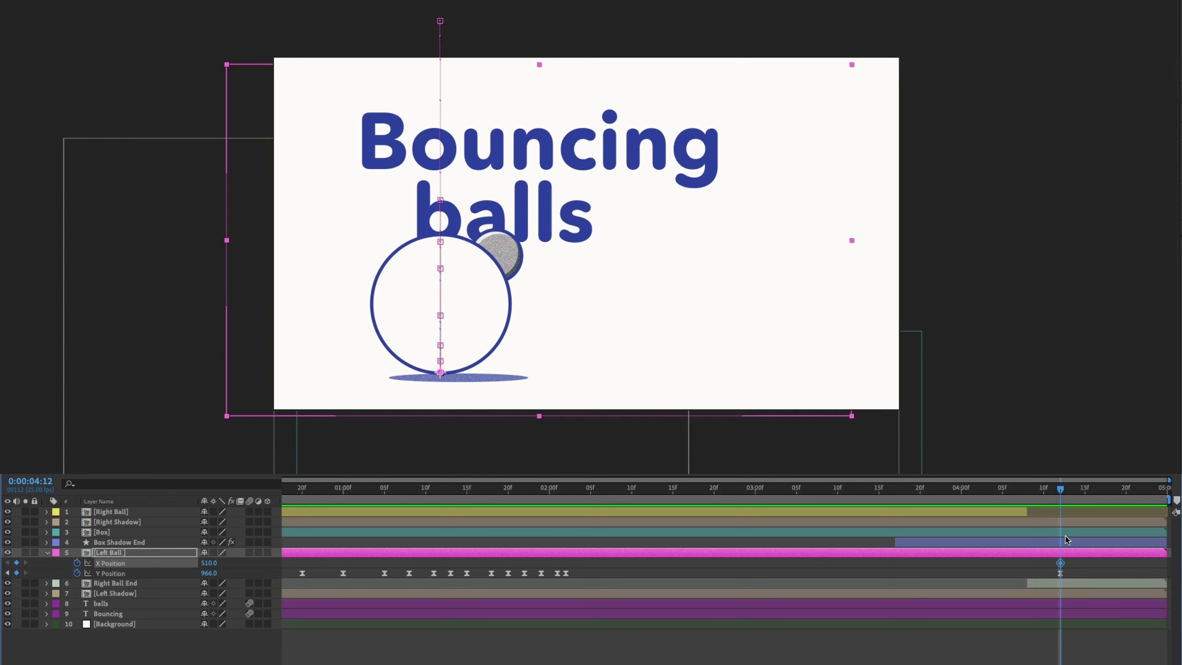
Step: Keyframe the Left Ball's X and Y Position at 0:00:04:17 beyond the frame's lower-left edge and preview the exit
{"action": "left_click_drag", "start_coordinate": [1061, 491], "coordinate": [1101, 489]}
{"action": "left_click_drag", "start_coordinate": [208, 563], "coordinate": [234, 577]}
{"action": "left_click_drag", "start_coordinate": [1019, 494], "coordinate": [1103, 496]}
{"action": "key", "text": "space"}
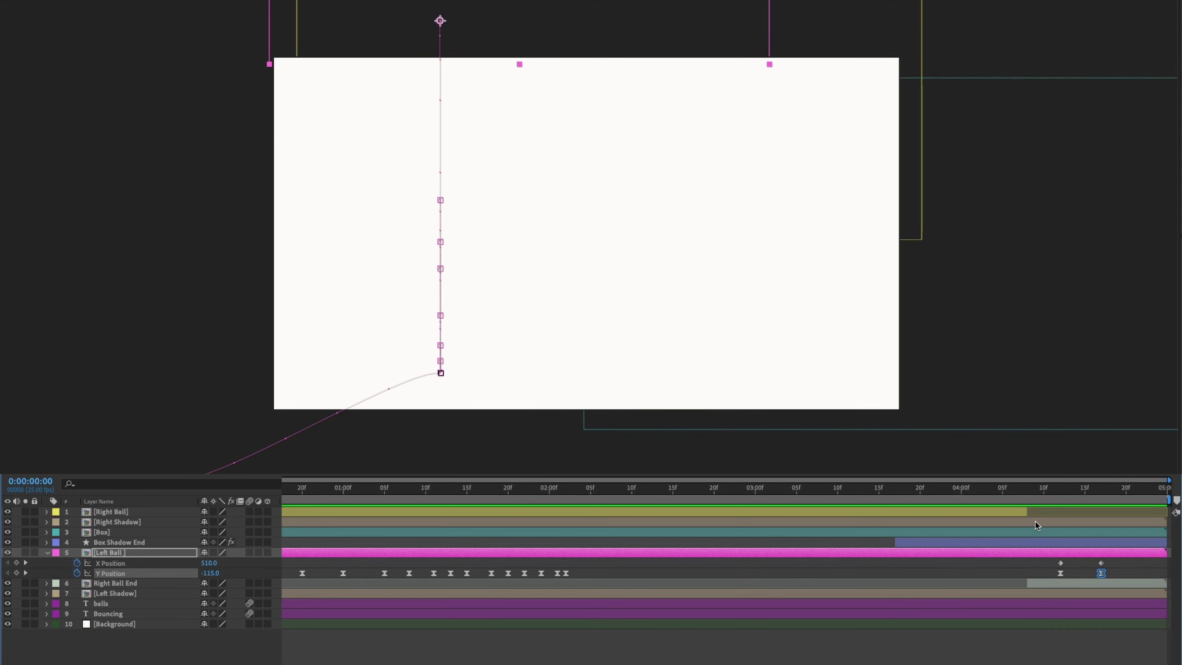
{"action": "key", "text": "space"}
Step: Copy the ease of the Left Ball's two exit Y Position keyframes with EaseCopy and paste it onto its X Position keyframes
{"action": "left_click_drag", "start_coordinate": [1115, 570], "coordinate": [1057, 579]}
{"action": "left_click", "coordinate": [1029, 263]}
{"action": "left_click_drag", "start_coordinate": [1119, 502], "coordinate": [1065, 507]}
{"action": "left_click", "coordinate": [1061, 263]}
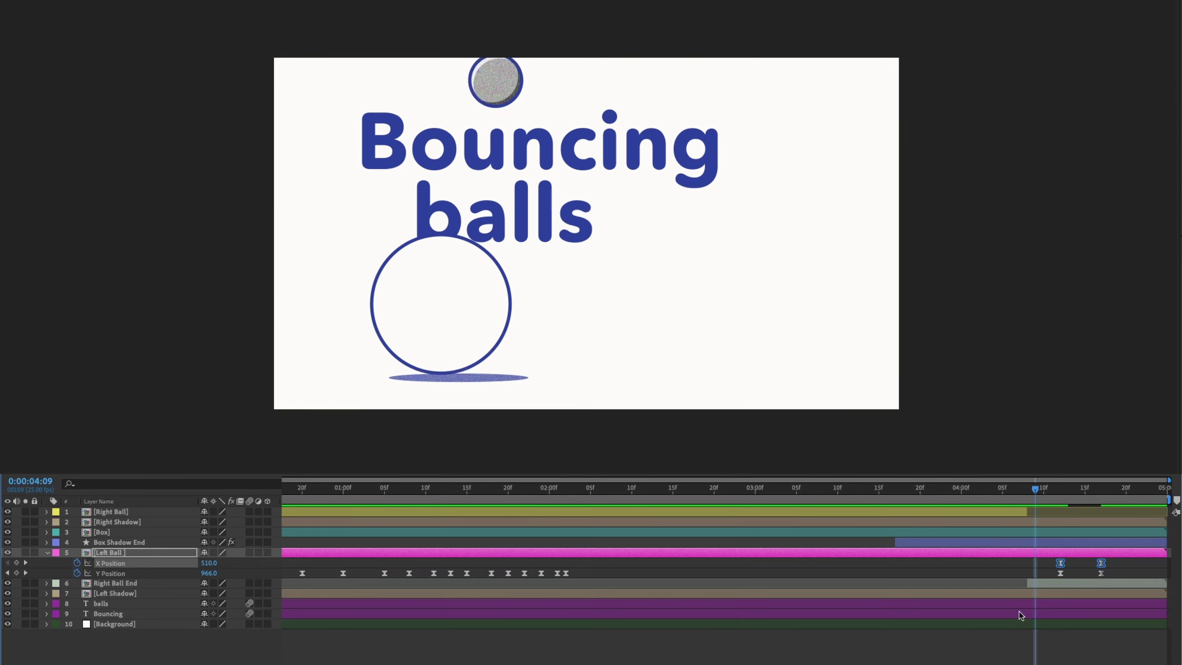
Step: Play back and scrub the collision to check how the Left Ball is knocked out of the frame
{"action": "key", "text": "space"}
{"action": "left_click", "coordinate": [1010, 491]}
{"action": "key", "text": "space"}
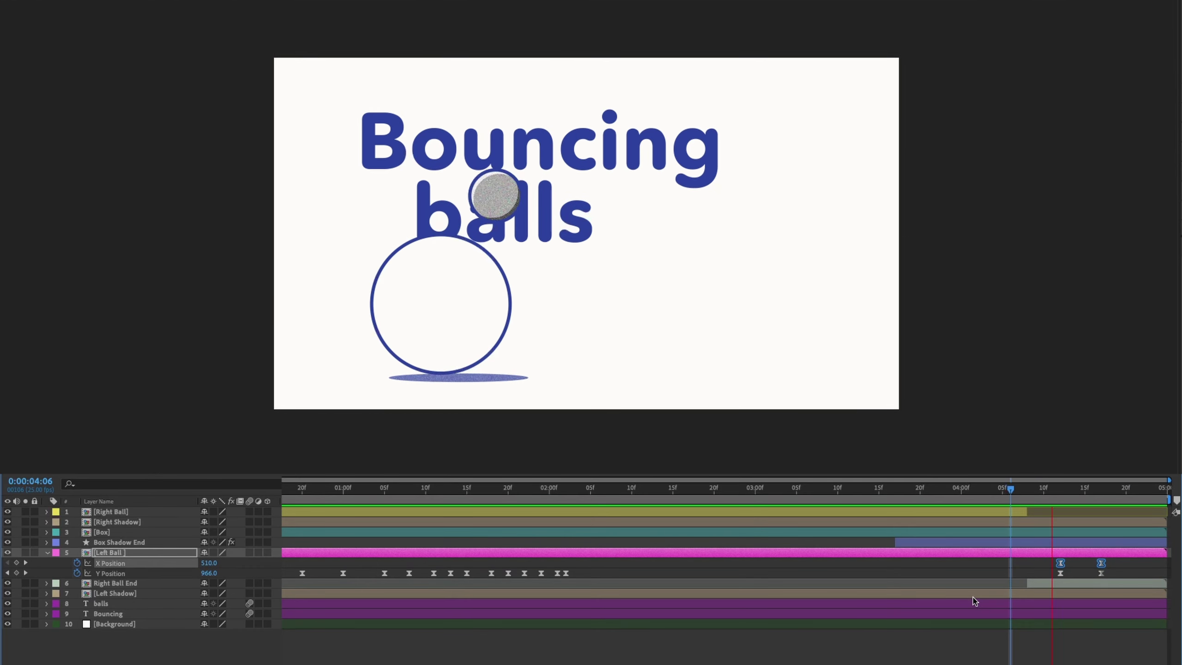
{"action": "key", "text": "space"}
{"action": "left_click", "coordinate": [995, 490]}
{"action": "key", "text": "space"}
{"action": "key", "text": "space"}
{"action": "left_click_drag", "start_coordinate": [1015, 490], "coordinate": [1045, 490]}
Step: Collapse all layers' properties and split the Left Shadow layer at 0:00:04:08
{"action": "key", "text": "super+a"}
{"action": "key", "text": "u"}
{"action": "left_click", "coordinate": [1003, 652]}
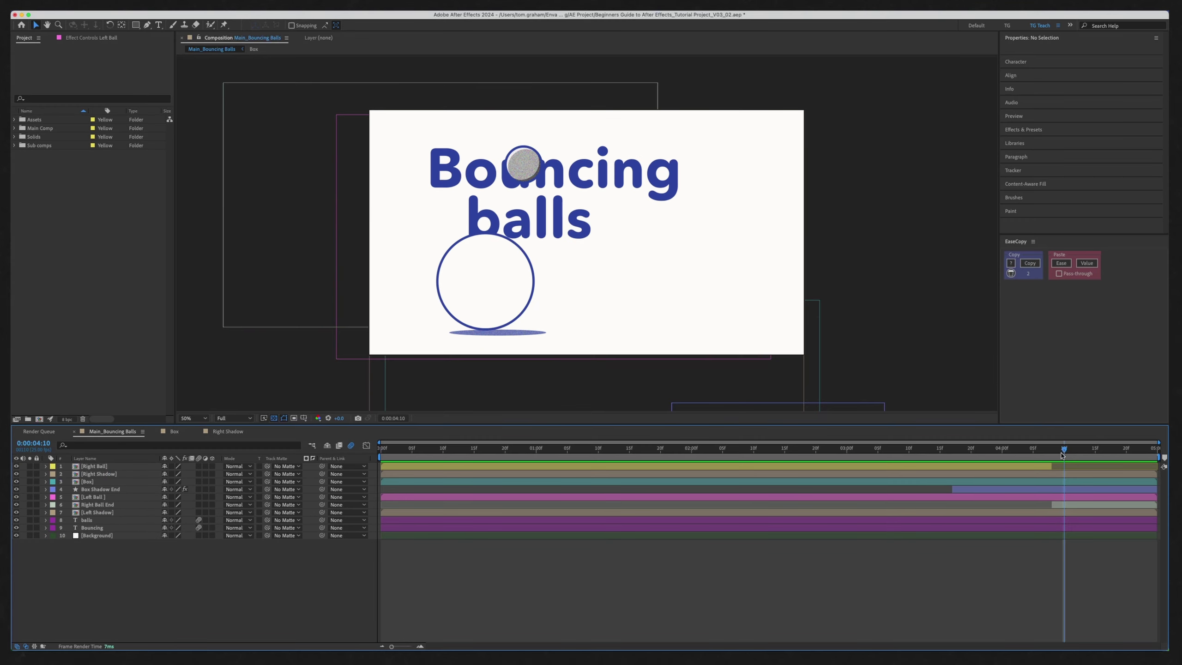
{"action": "mouse_move", "coordinate": [1062, 454]}
{"action": "left_mouse_down"}
{"action": "mouse_move", "coordinate": [1043, 452]}
{"action": "mouse_move", "coordinate": [1082, 451]}
{"action": "mouse_move", "coordinate": [1070, 450]}
{"action": "left_mouse_up"}
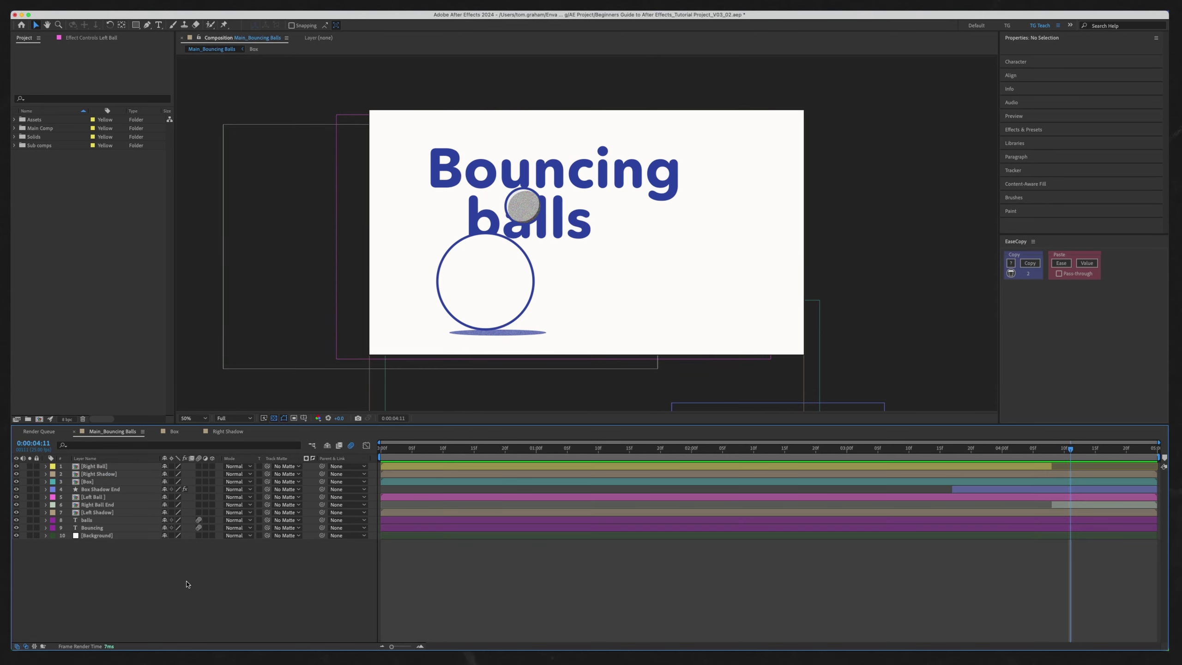
{"action": "left_click", "coordinate": [112, 512]}
{"action": "left_click", "coordinate": [1054, 452]}
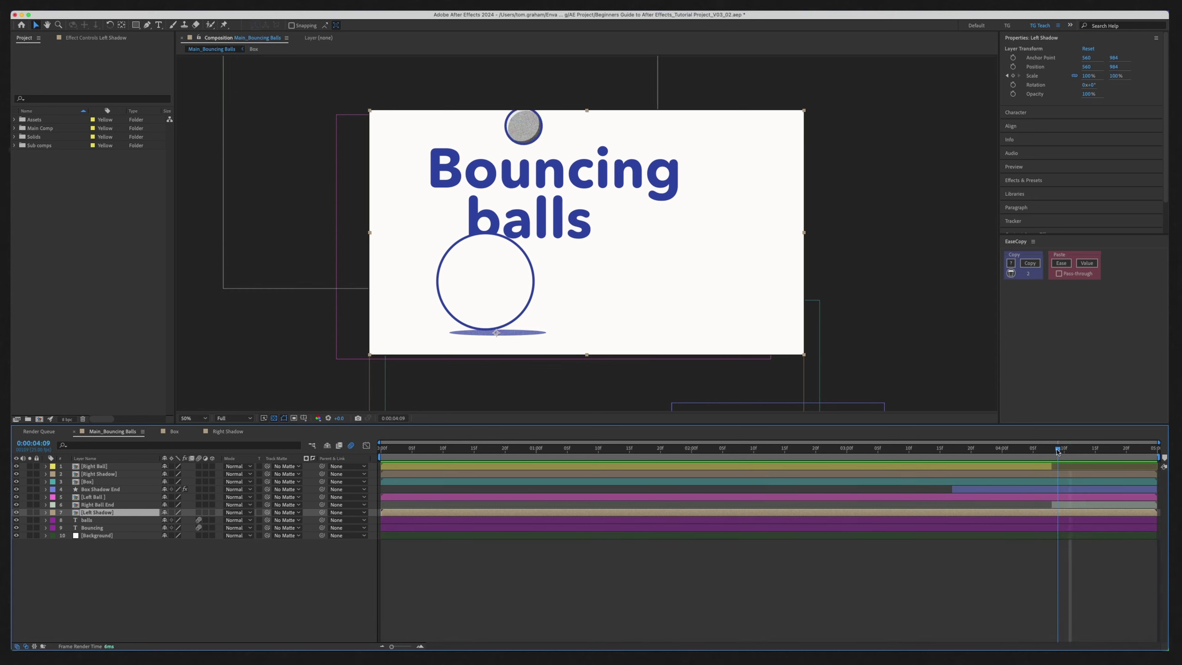
{"action": "key", "text": "super+d"}
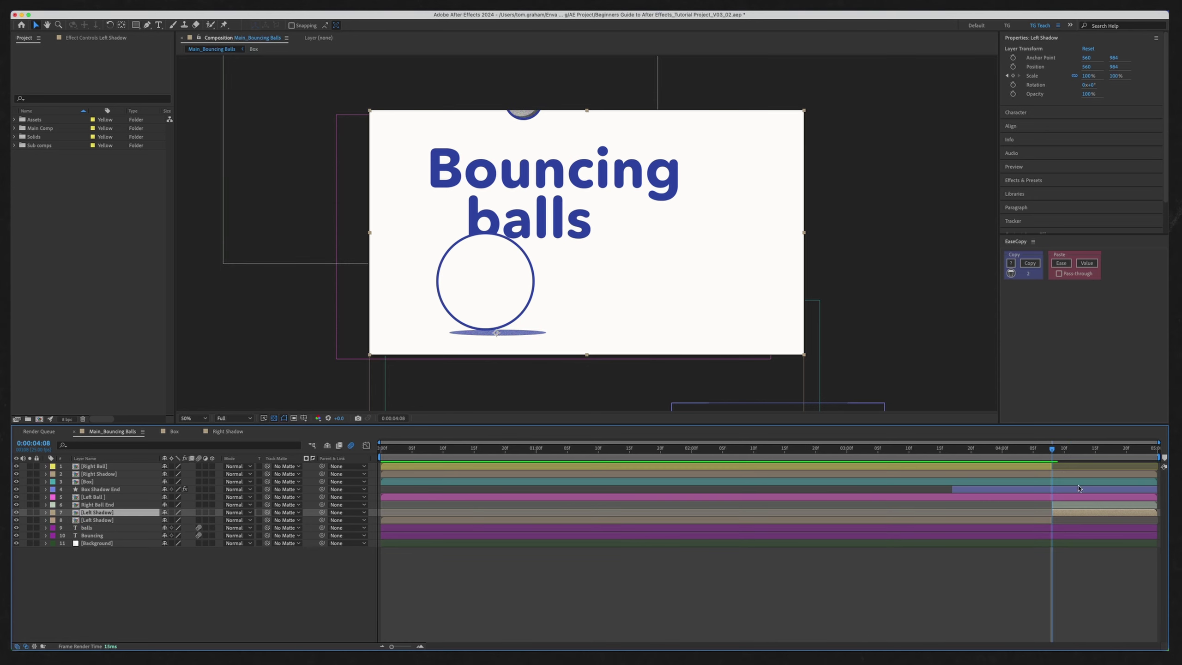
Step: Rename the split-off Left Shadow layer as Left Shadow End
{"action": "left_click", "coordinate": [147, 585]}
{"action": "left_click", "coordinate": [125, 513]}
{"action": "key", "text": "Return"}
{"action": "type", "text": "End"}
{"action": "key", "text": "Return"}
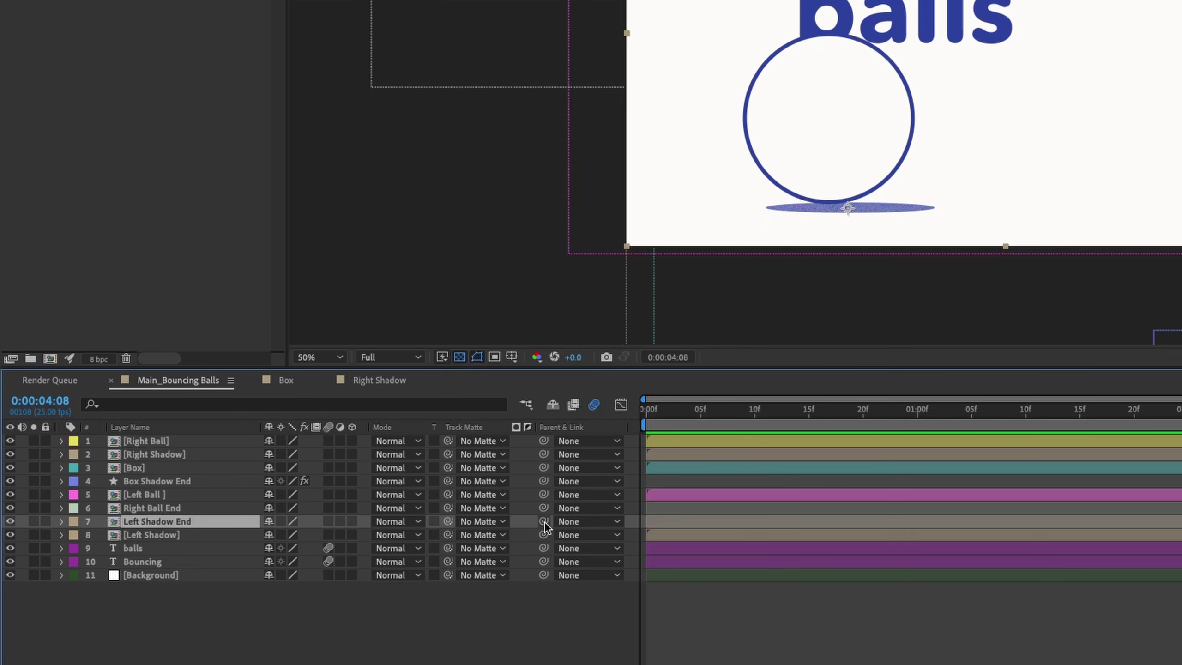
Step: Parent the Left Shadow End layer to the Left Ball and check the point where it starts
{"action": "left_click_drag", "start_coordinate": [544, 523], "coordinate": [545, 523]}
{"action": "left_click_drag", "start_coordinate": [506, 519], "coordinate": [214, 492]}
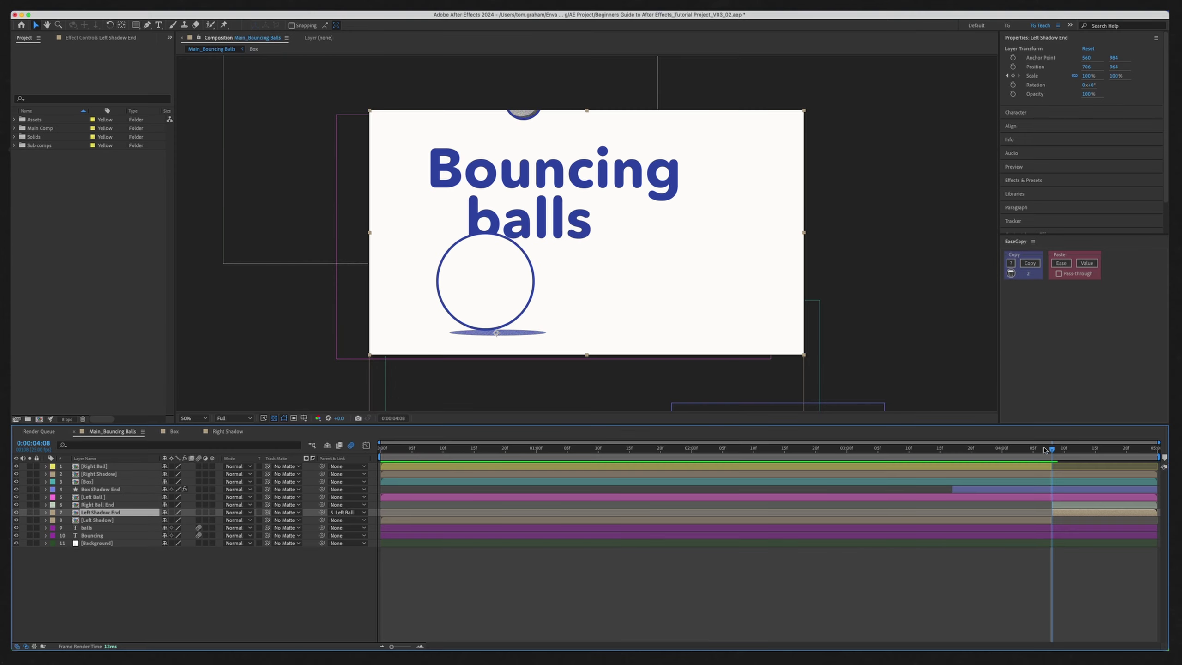
{"action": "left_click_drag", "start_coordinate": [1048, 452], "coordinate": [1053, 481]}
Step: Select the original Left Shadow layer and examine it at 0:00:01:05 against the Left Ball's squash
{"action": "left_click", "coordinate": [1031, 521]}
{"action": "left_click_drag", "start_coordinate": [1053, 457], "coordinate": [567, 457]}
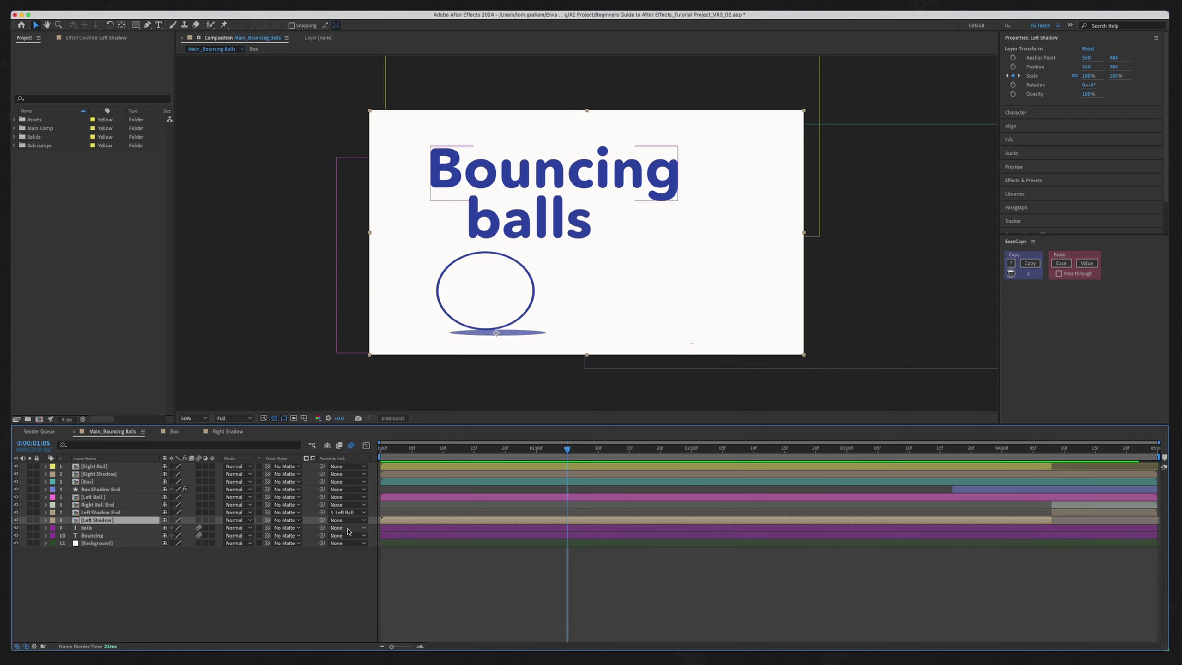
{"action": "left_click_drag", "start_coordinate": [160, 524], "coordinate": [94, 497]}
{"action": "left_click", "coordinate": [611, 448]}
{"action": "mouse_move", "coordinate": [600, 450]}
{"action": "left_mouse_down"}
{"action": "mouse_move", "coordinate": [552, 448]}
{"action": "mouse_move", "coordinate": [592, 448]}
{"action": "left_mouse_up"}
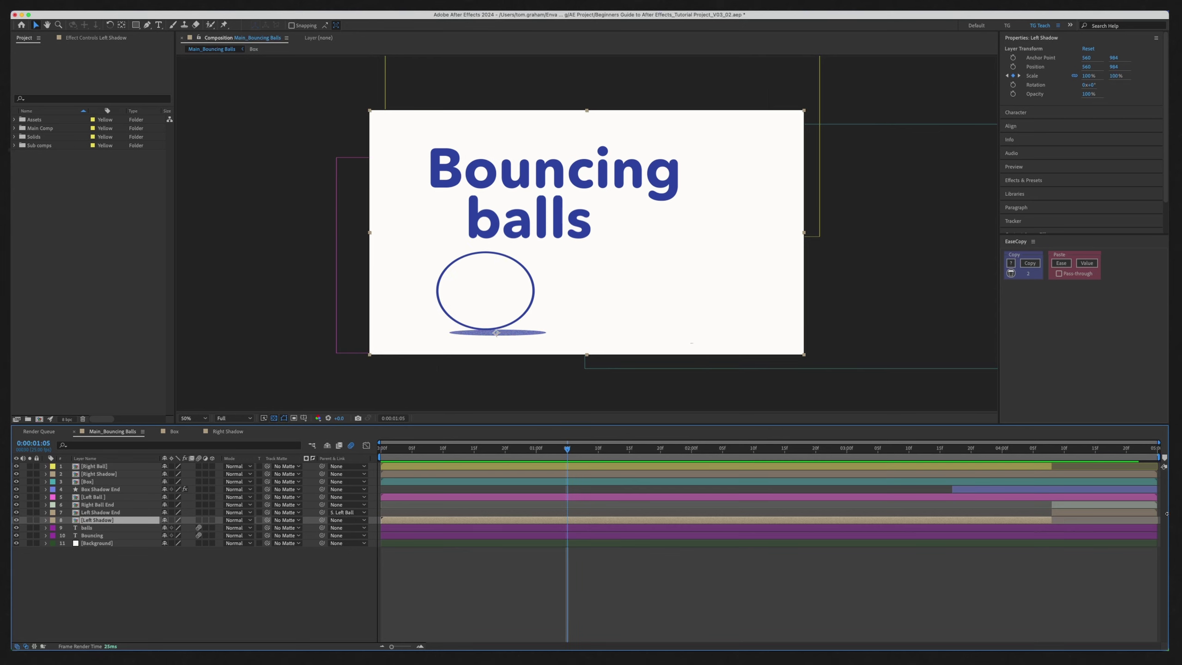
Step: Play back the animation from the start to review both balls and the left shadow
{"action": "key", "text": "space"}
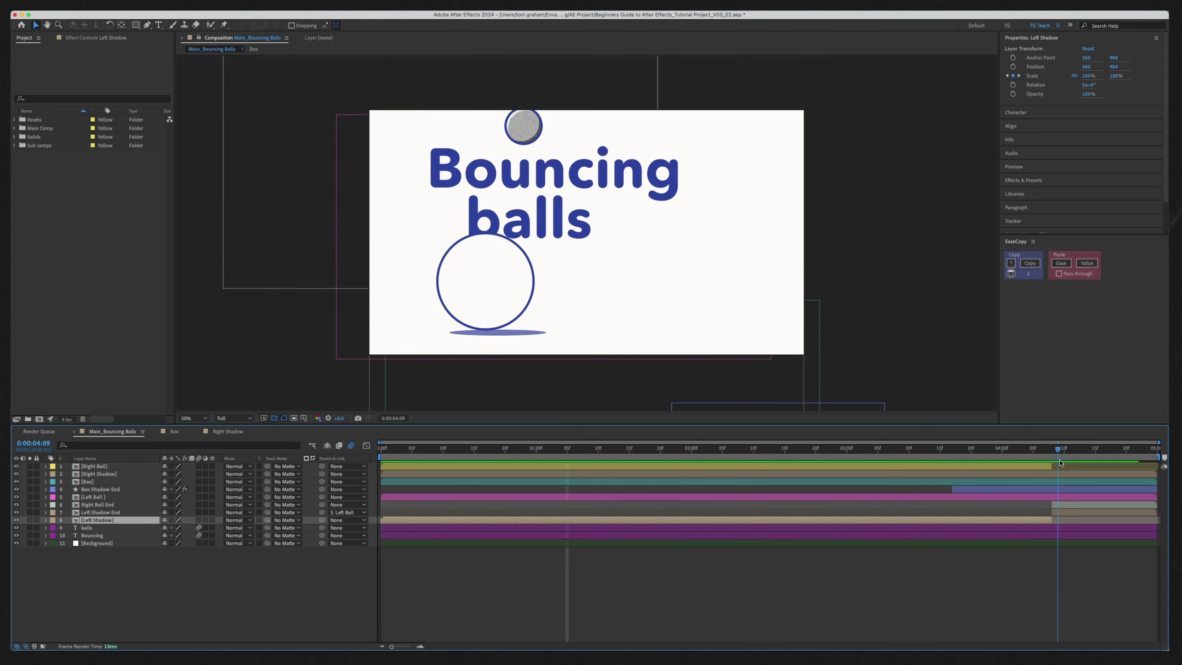
{"action": "key", "text": "Home"}
{"action": "key", "text": "space"}
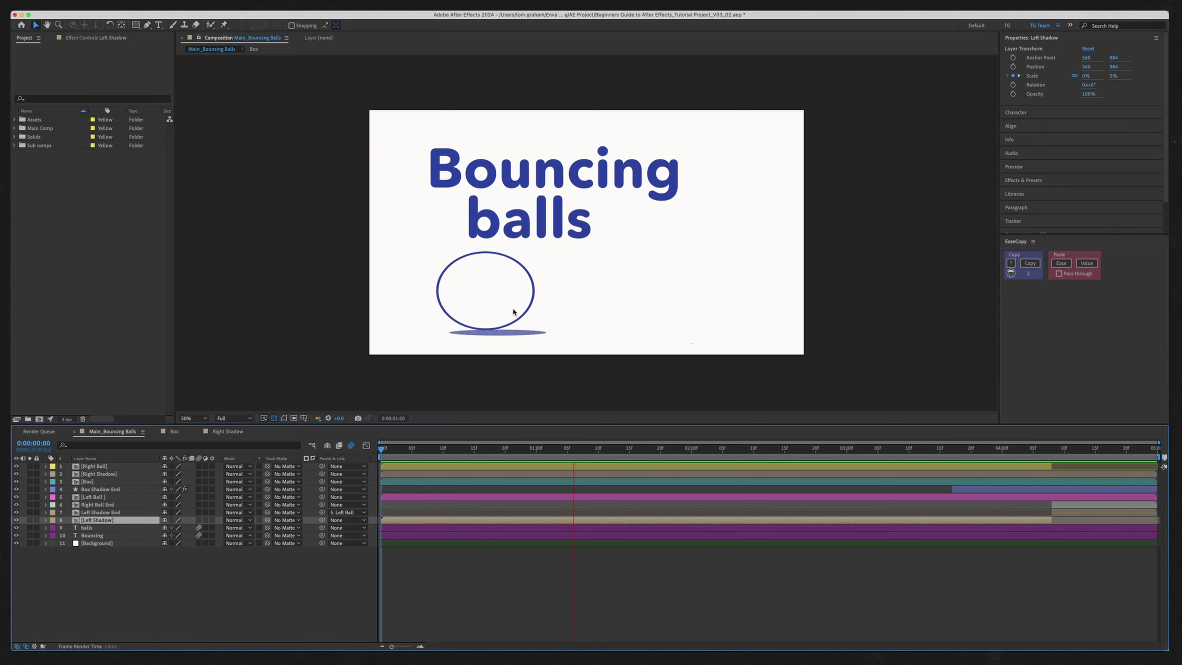
{"action": "key", "text": "space"}
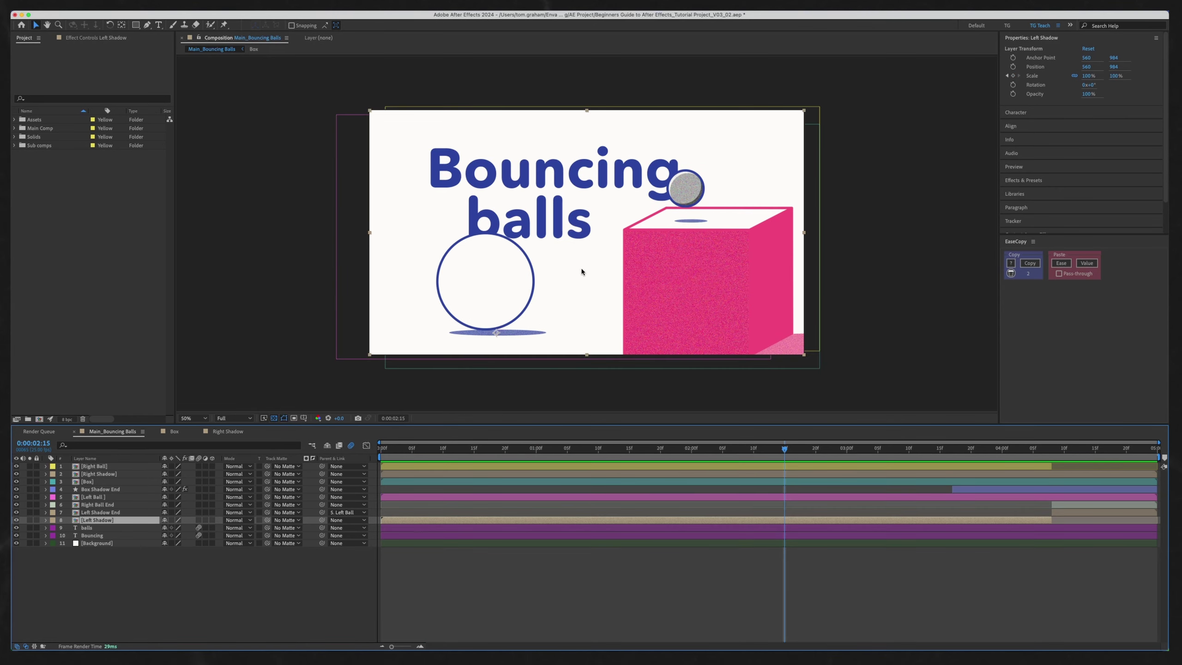
{"action": "key", "text": "Home"}
{"action": "key", "text": "space"}
{"action": "left_click_drag", "start_coordinate": [472, 451], "coordinate": [1006, 534]}
{"action": "key", "text": "space"}
Step: Examine the ending between 0:00:04:08 and 0:00:04:16, where the right ball knocks the left ball away and rolls off
{"action": "left_click", "coordinate": [1040, 454]}
{"action": "key", "text": "space"}
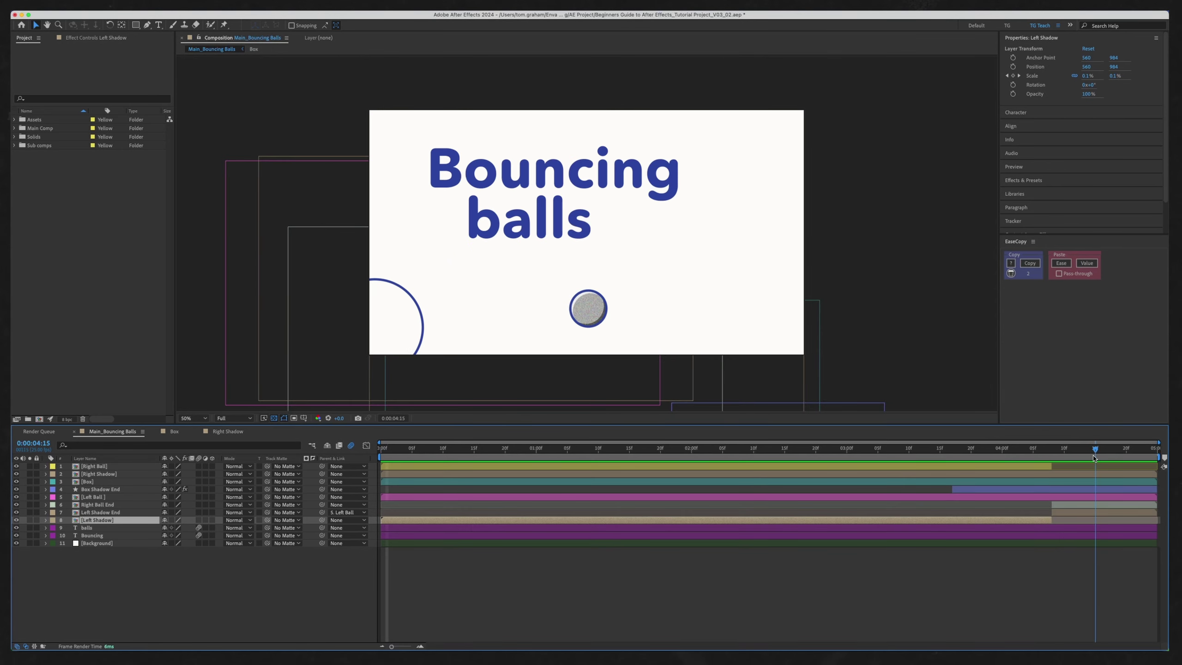
{"action": "key", "text": "space"}
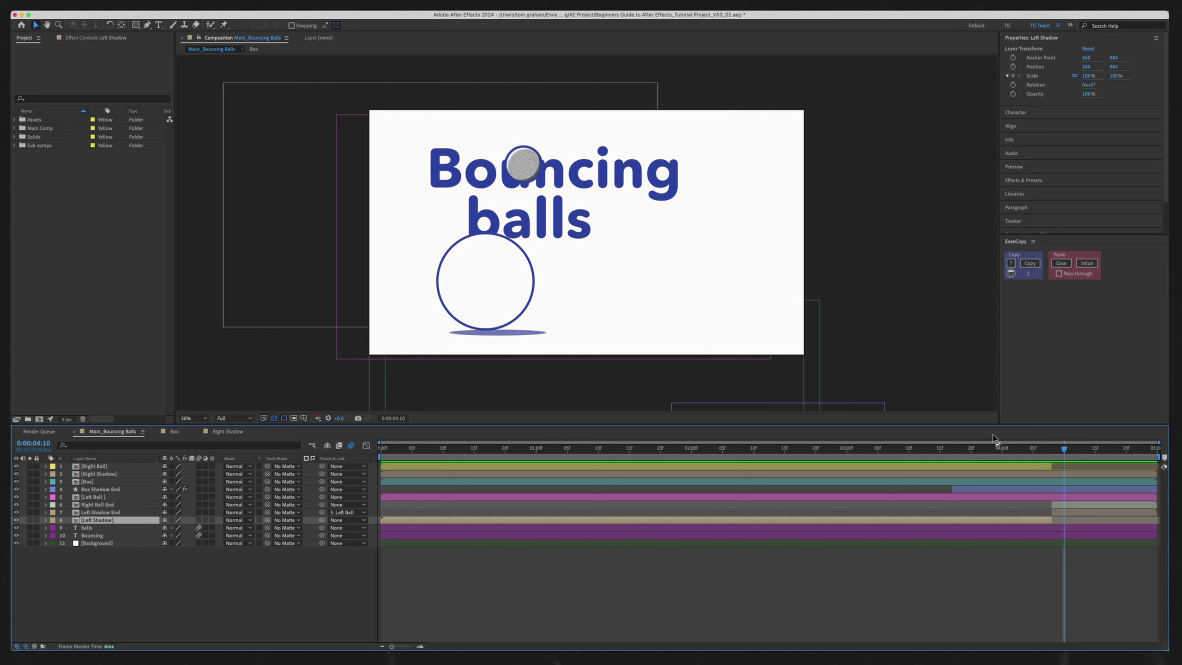
{"action": "key", "text": "space"}
{"action": "left_click", "coordinate": [1084, 450]}
{"action": "key", "text": "space"}
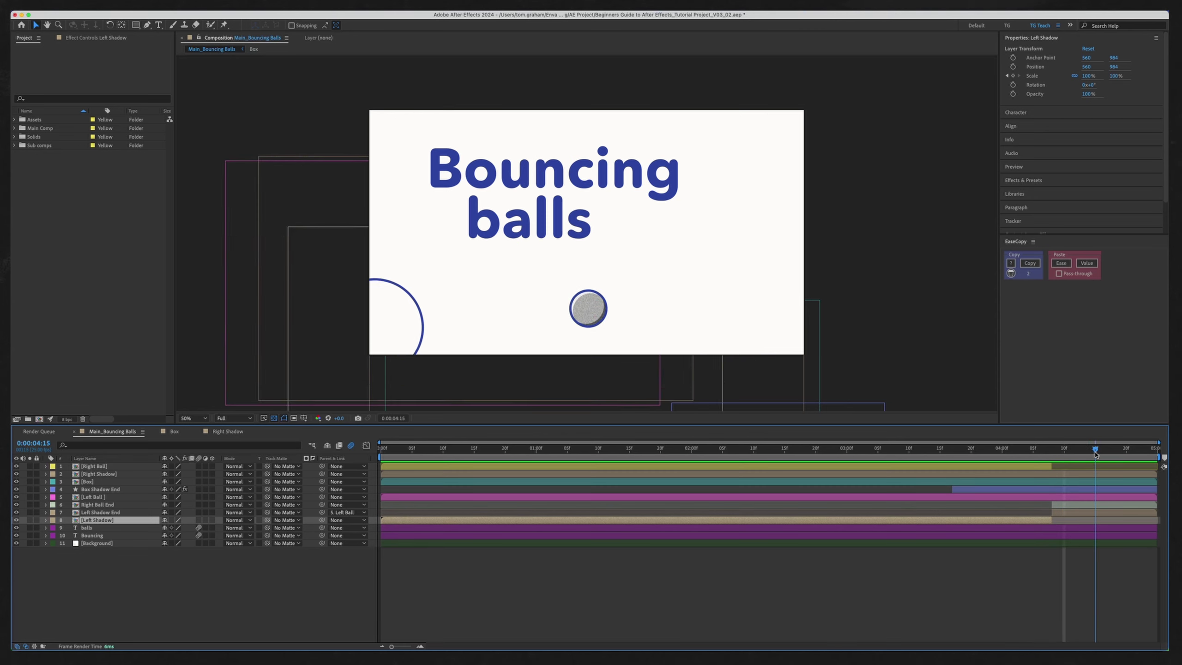
{"action": "left_click", "coordinate": [1096, 454]}
{"action": "key", "text": "space"}
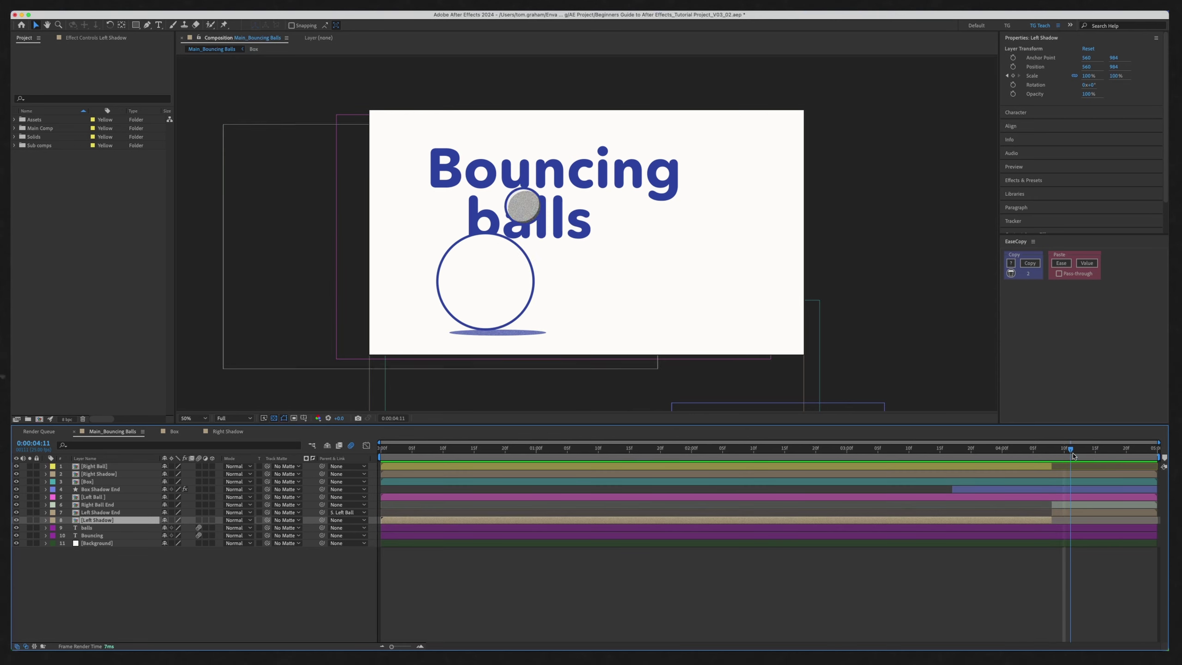
{"action": "left_click", "coordinate": [1052, 454]}
{"action": "key", "text": "space"}
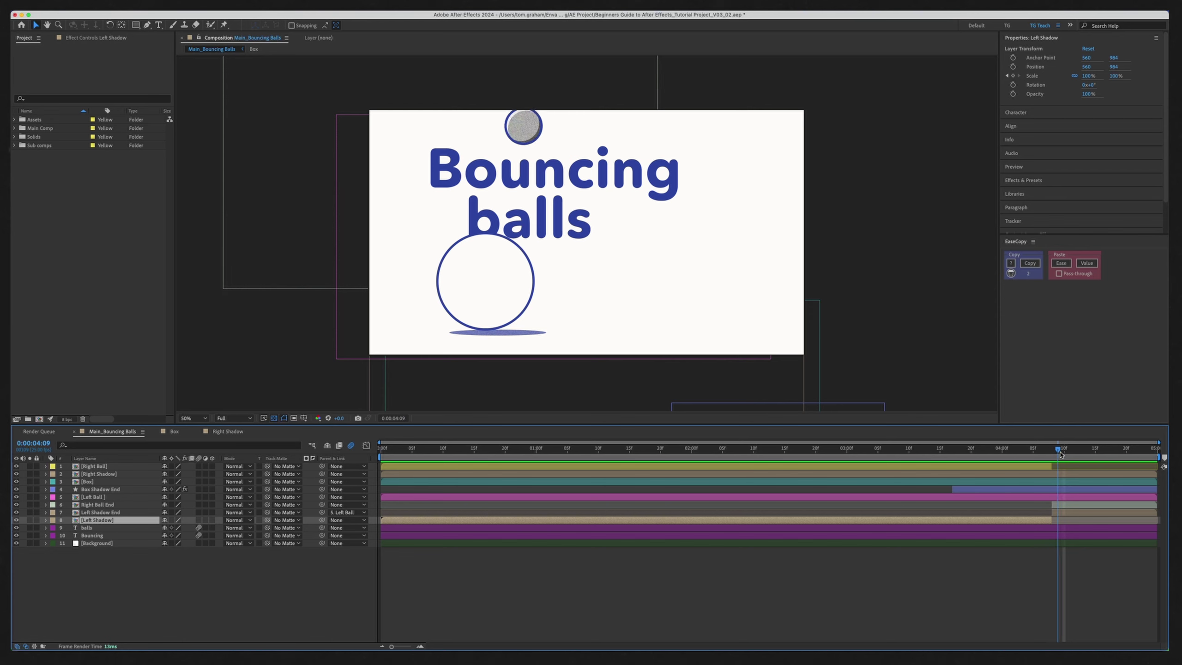
{"action": "left_click", "coordinate": [1099, 451]}
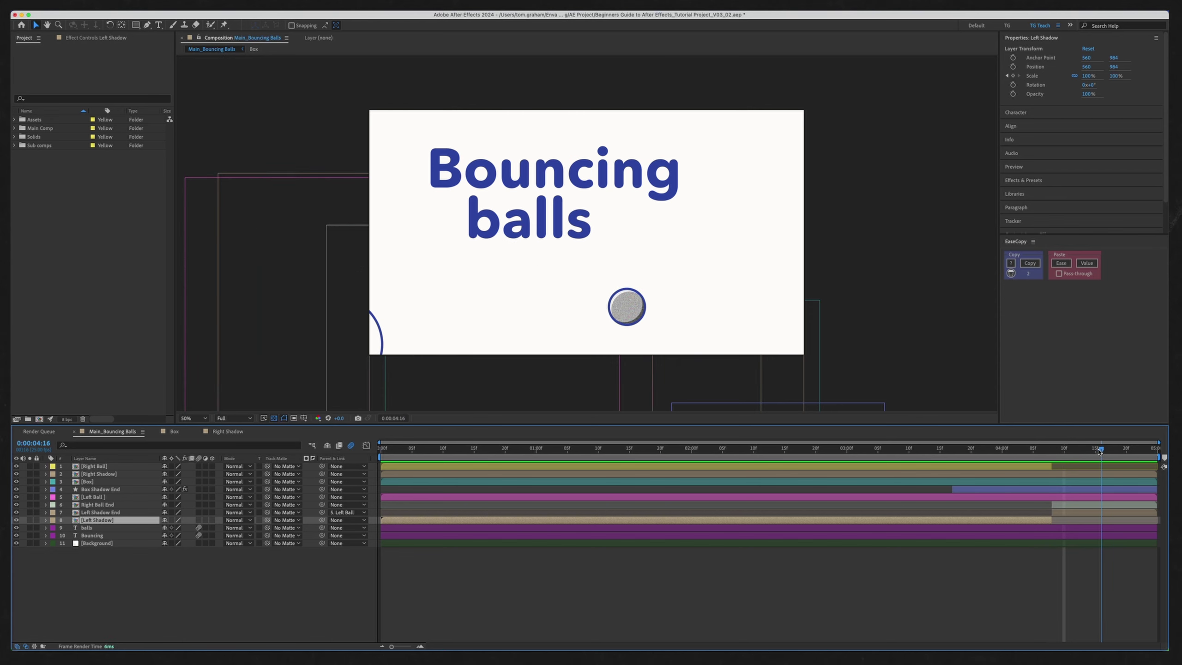
{"action": "left_click_drag", "start_coordinate": [1100, 451], "coordinate": [1097, 453]}
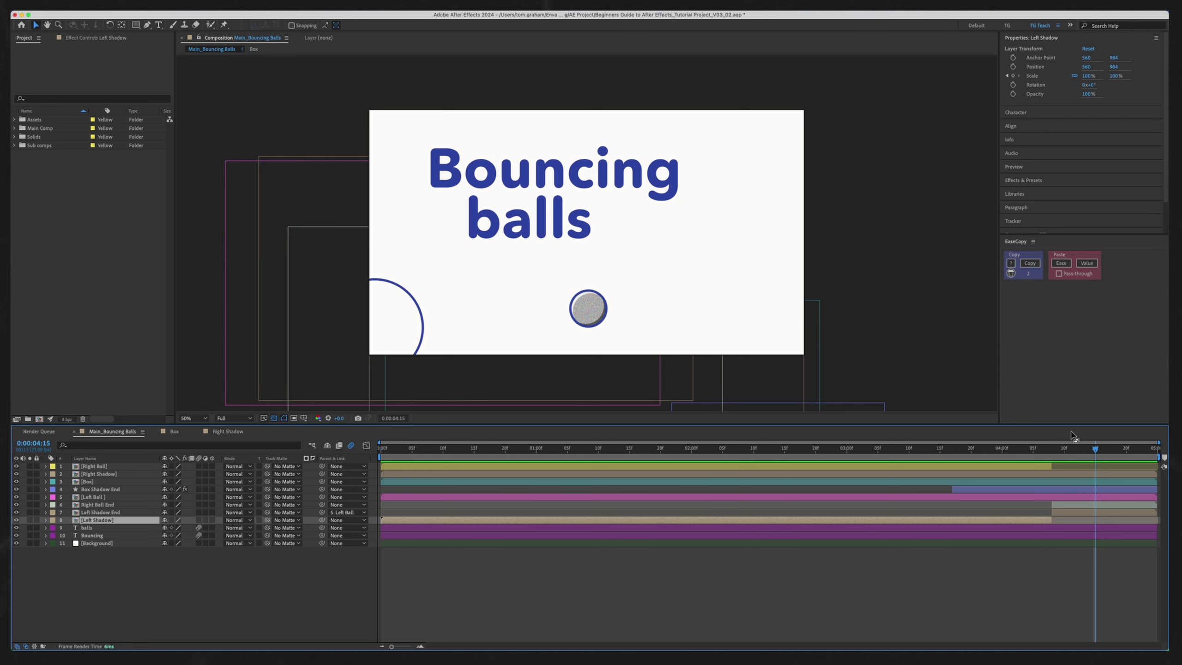
Step: At 0:00:04:14, with no layer selected, draw a flat ellipse about 168 × 14 px, spanning the right ball's width
{"action": "left_click_drag", "start_coordinate": [1066, 450], "coordinate": [1090, 515]}
{"action": "key", "text": "super+a"}
{"action": "key", "text": "u"}
{"action": "key", "text": "u"}
{"action": "left_click", "coordinate": [917, 594]}
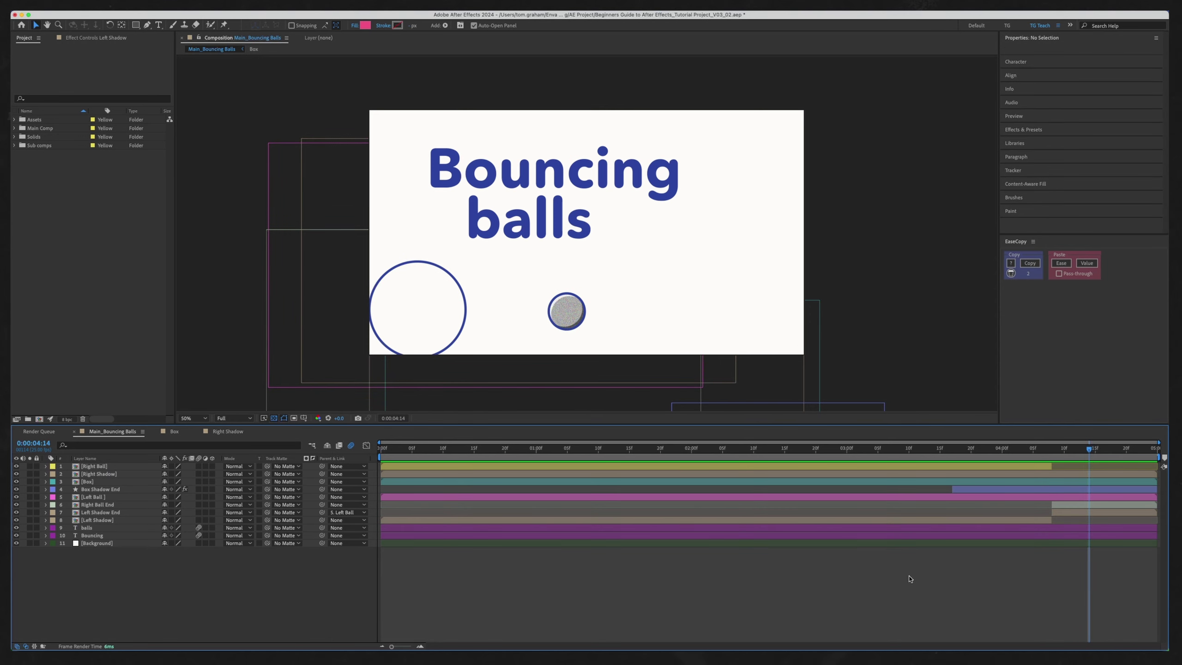
{"action": "key", "text": "period"}
{"action": "key", "text": "space"}
{"action": "left_click_drag", "start_coordinate": [622, 261], "coordinate": [690, 84]}
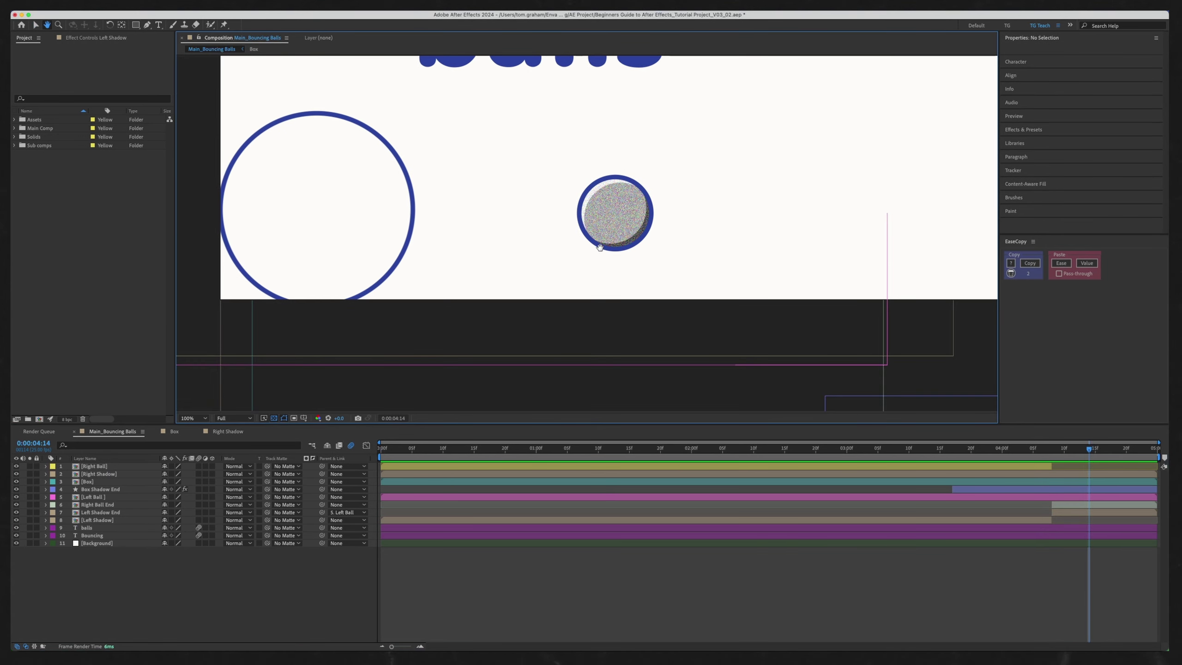
{"action": "left_click", "coordinate": [135, 27]}
{"action": "left_click_drag", "start_coordinate": [135, 27], "coordinate": [162, 47]}
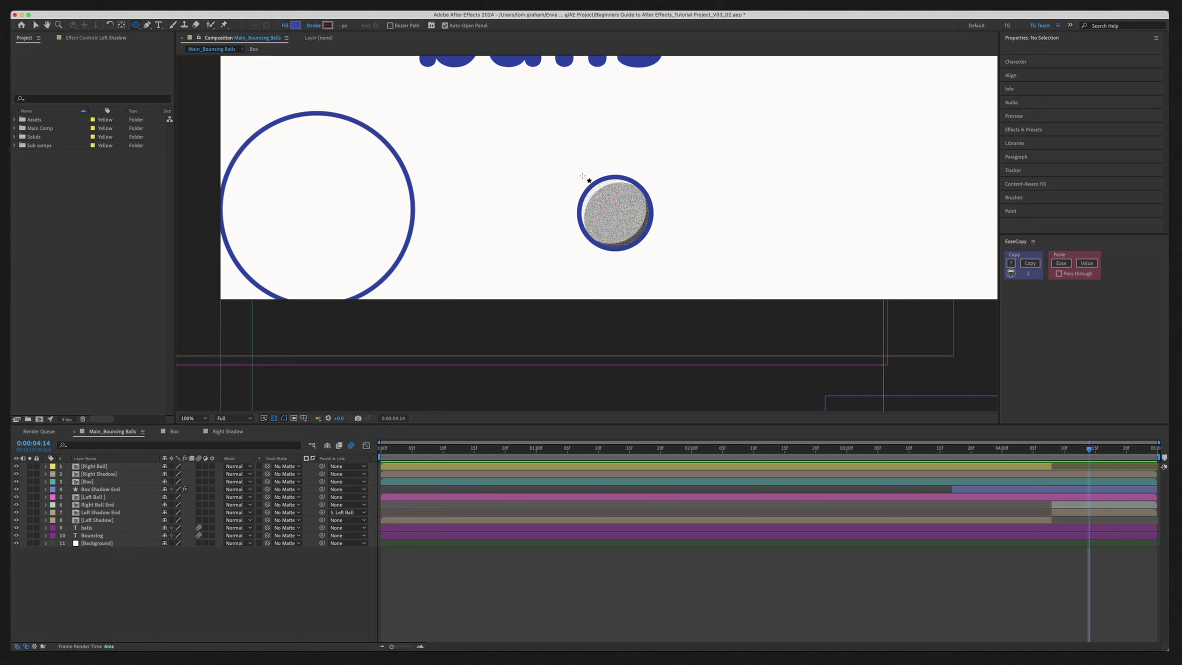
{"action": "left_click_drag", "start_coordinate": [576, 213], "coordinate": [654, 213]}
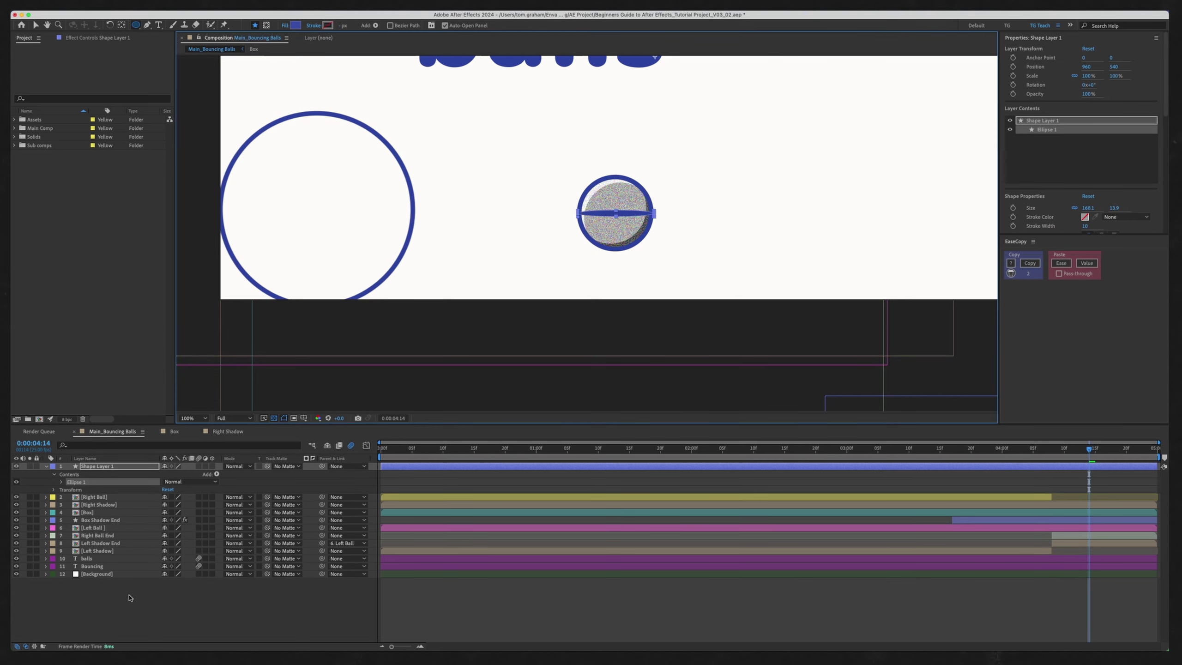
Step: Rename the new ellipse shape layer as Right Shadow End
{"action": "left_click", "coordinate": [104, 466]}
{"action": "key", "text": "Return"}
{"action": "key", "text": "BackSpace"}
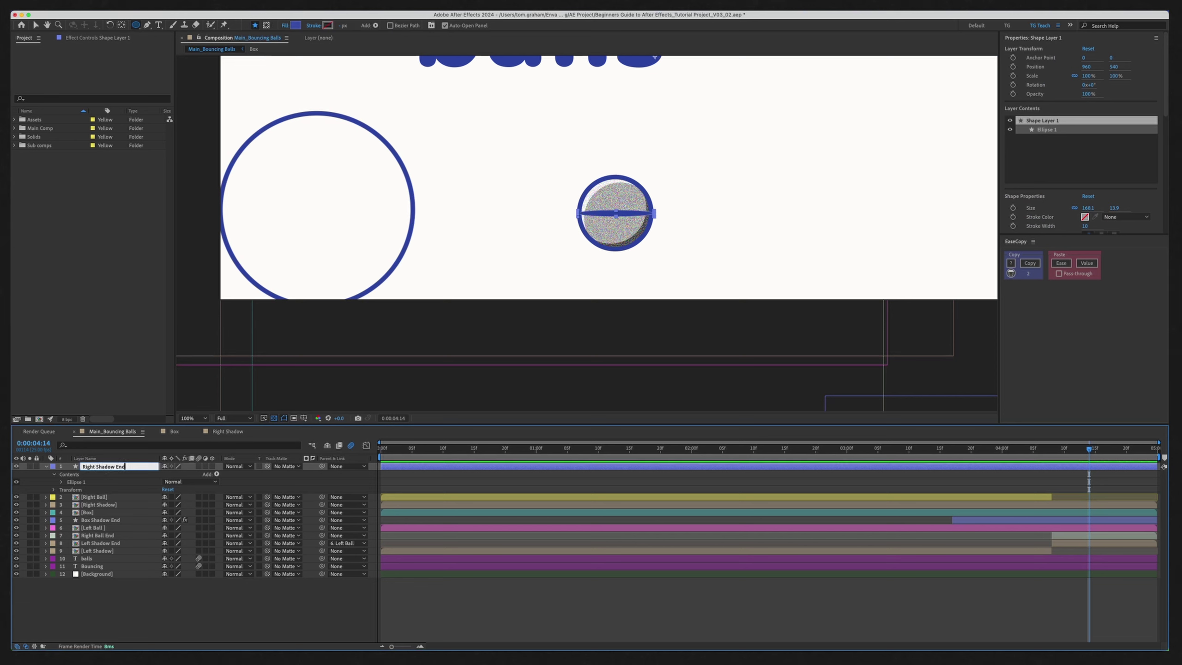
{"action": "key", "text": "Return"}
Step: Pre-compose the ellipse layer as Right Shadow End, moving all attributes into the new composition
{"action": "right_click", "coordinate": [102, 468]}
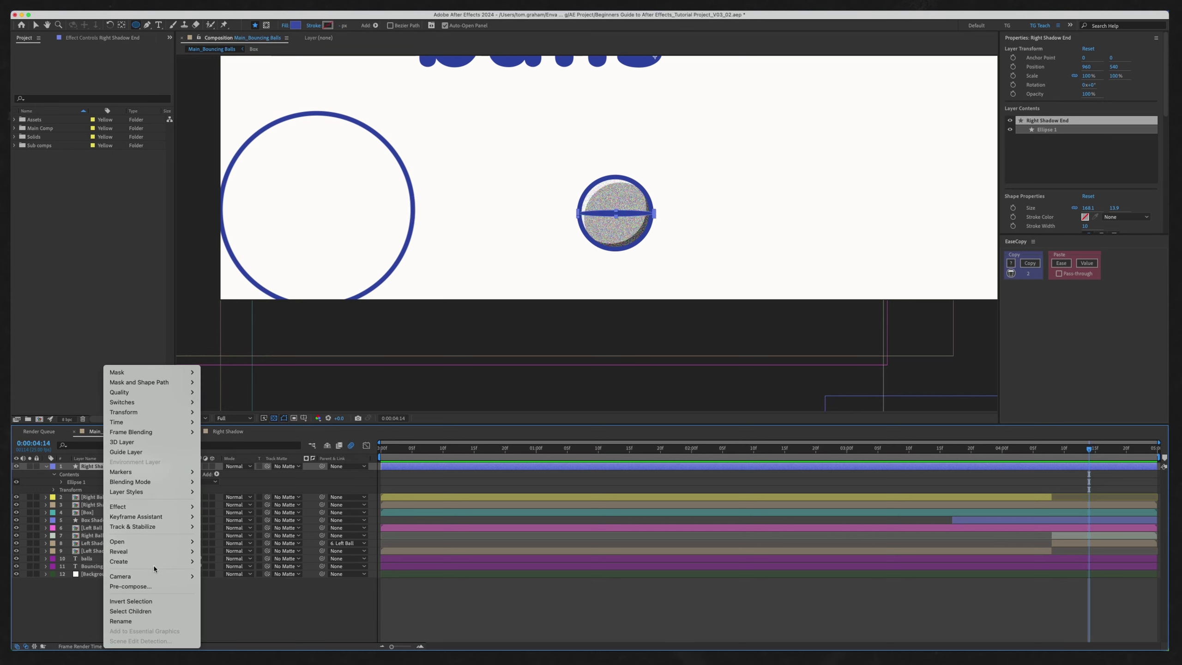
{"action": "left_click", "coordinate": [140, 587]}
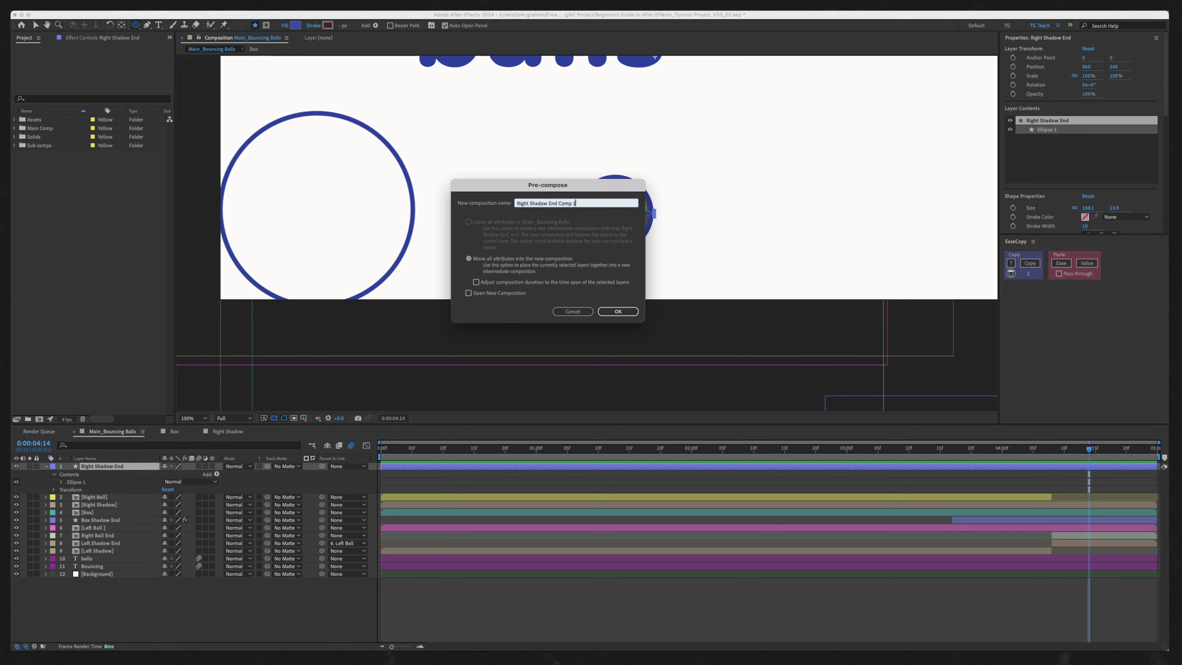
{"action": "key", "text": "Return"}
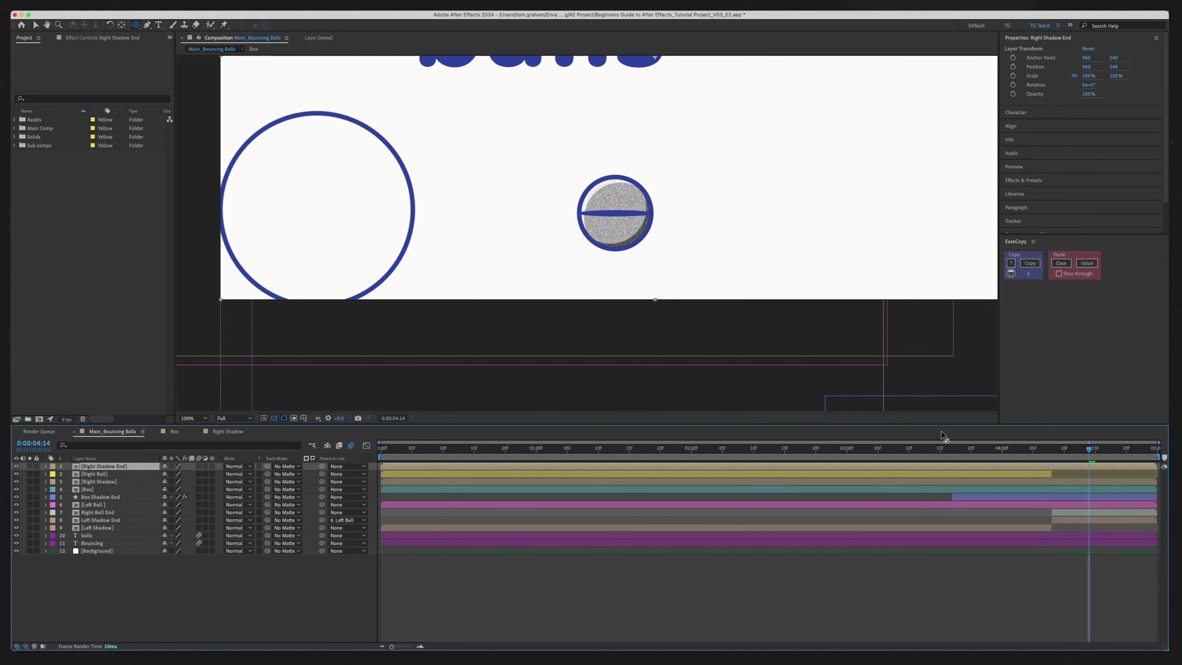
Step: Apply the Noise effect to the ellipse inside the Right Shadow End composition and return to Main_Bouncing Balls
{"action": "double_click", "coordinate": [142, 466]}
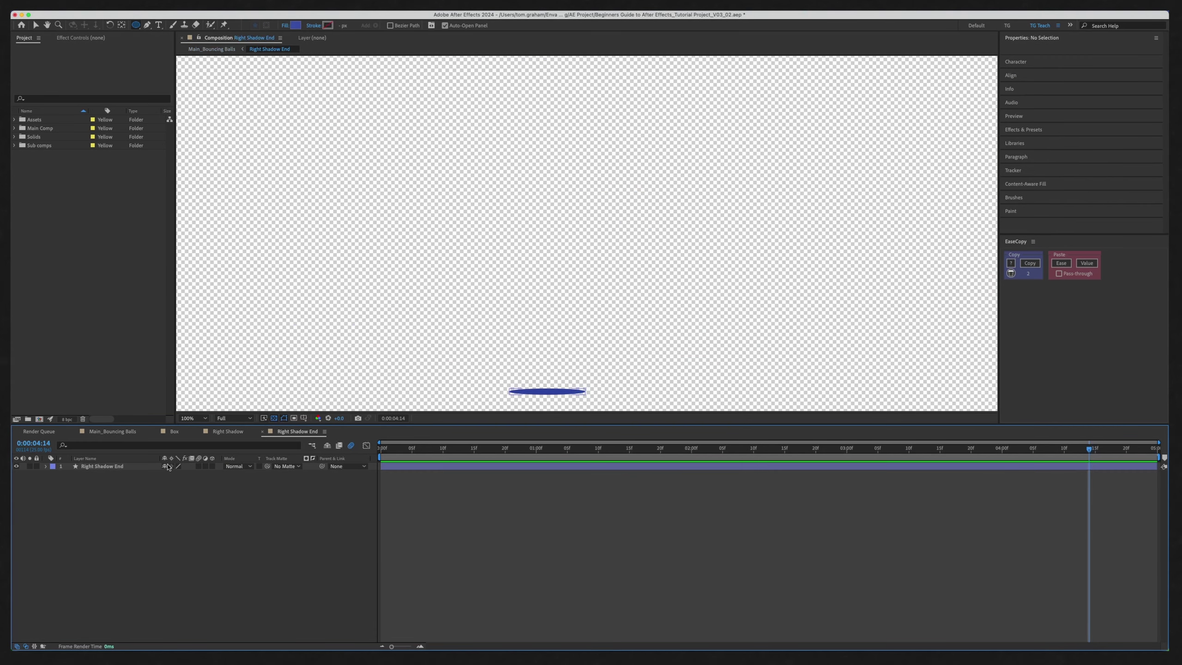
{"action": "left_click", "coordinate": [1043, 131]}
{"action": "left_click", "coordinate": [1043, 132]}
{"action": "type", "text": "noise"}
{"action": "left_click_drag", "start_coordinate": [1029, 179], "coordinate": [560, 393]}
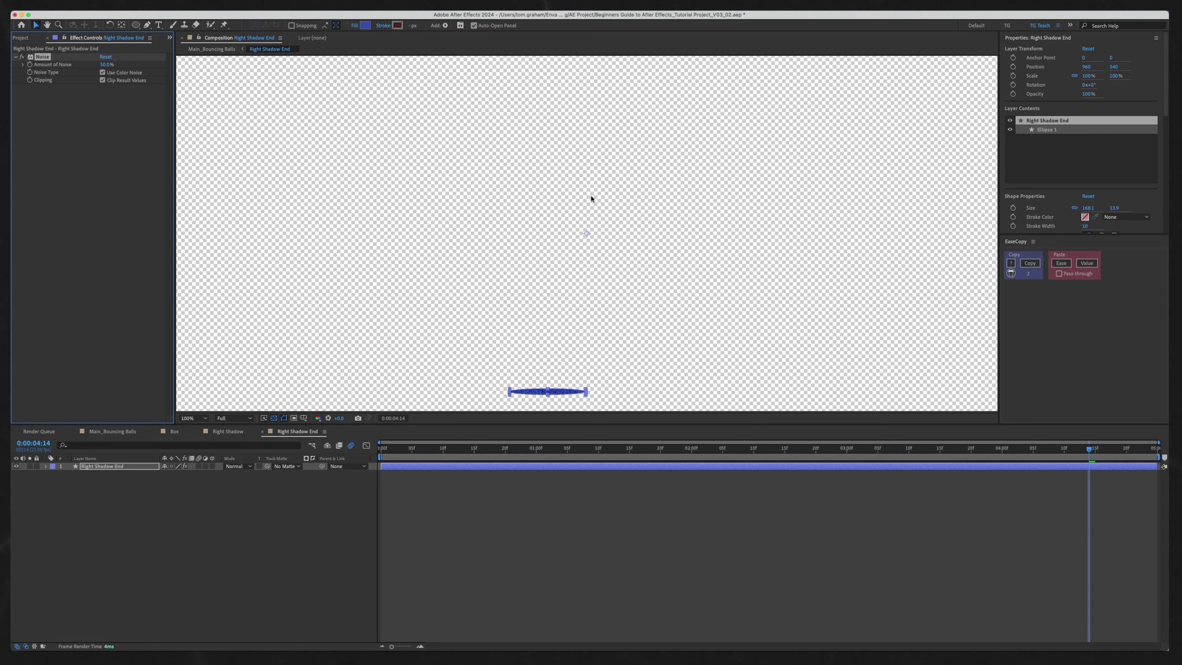
{"action": "key", "text": "Tab"}
{"action": "left_click", "coordinate": [577, 181]}
Step: Set the opacity of the Right Shadow End layer to 70%
{"action": "left_click", "coordinate": [72, 460]}
{"action": "left_click", "coordinate": [95, 467]}
{"action": "key", "text": "t"}
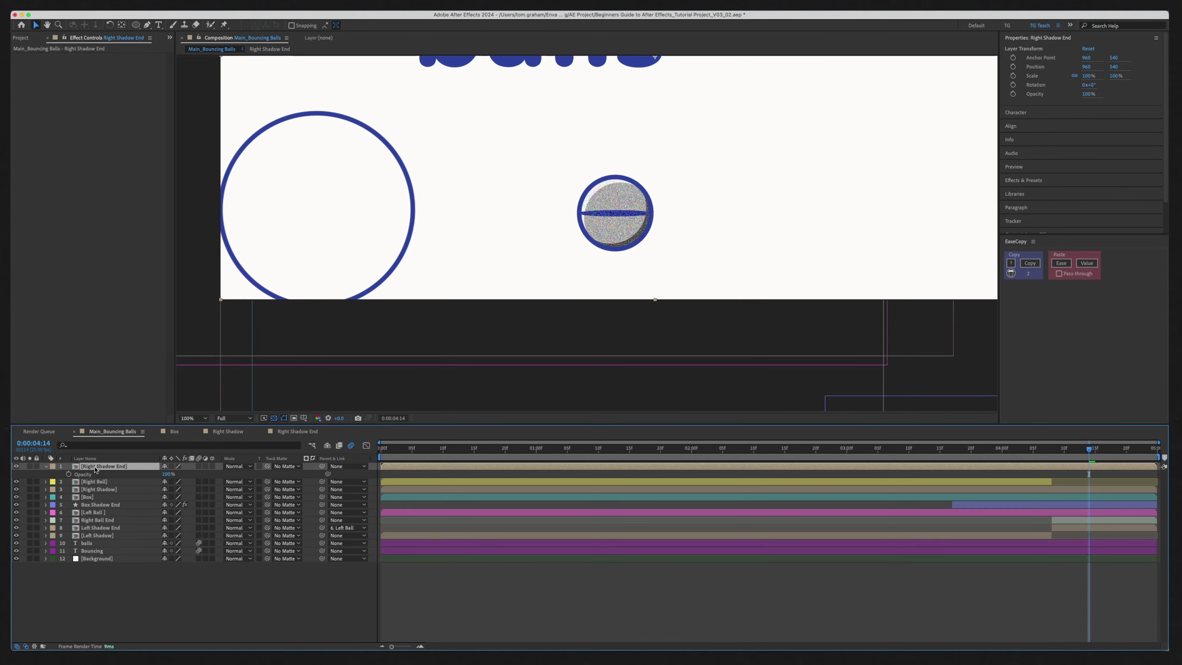
{"action": "key", "text": "Return"}
{"action": "left_click", "coordinate": [167, 474]}
{"action": "type", "text": "70"}
{"action": "key", "text": "Return"}
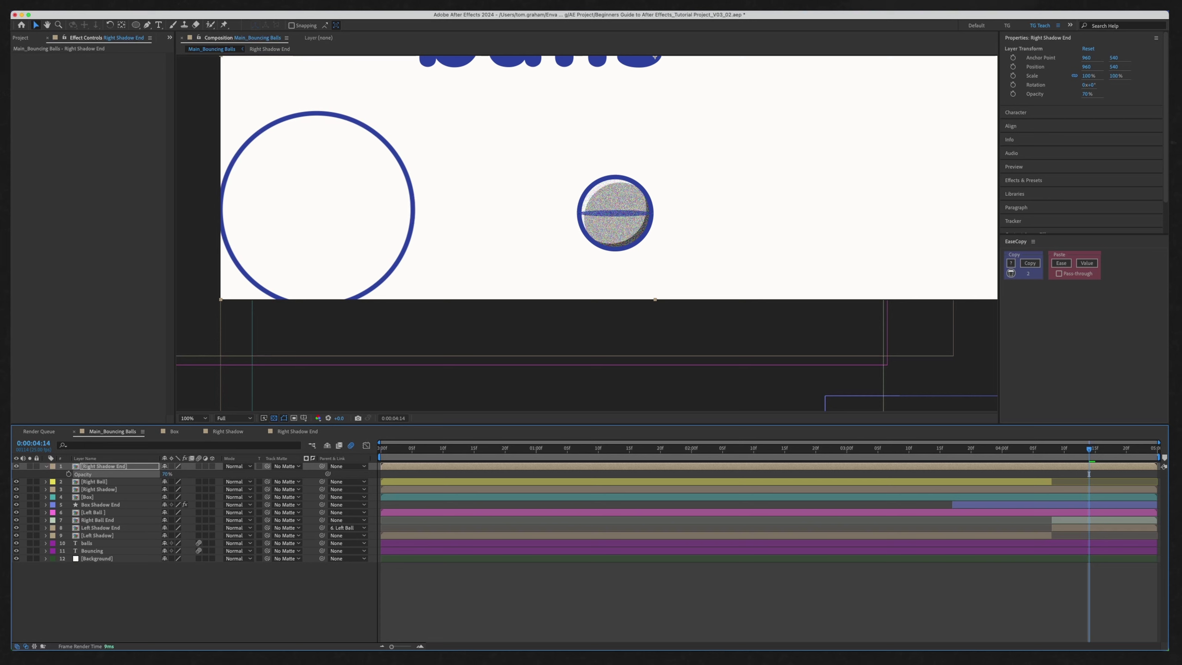
Step: Move the Right Shadow End layer below Right Ball End and place the shadow just under the right ball
{"action": "left_click_drag", "start_coordinate": [134, 467], "coordinate": [127, 527]}
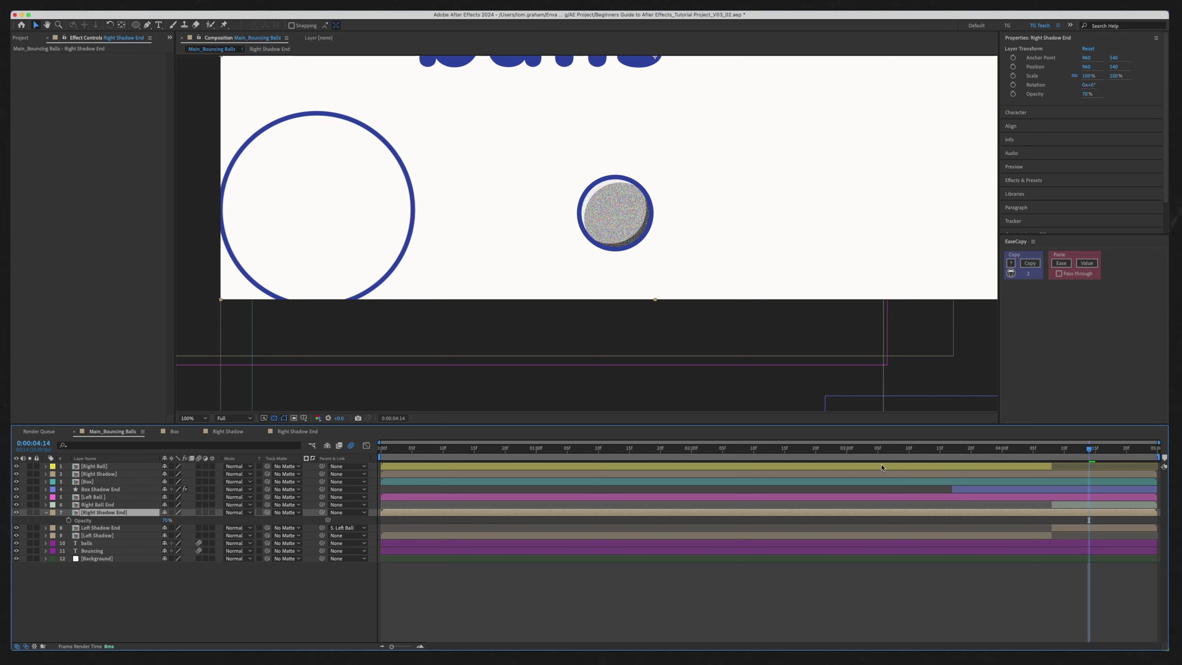
{"action": "mouse_move", "coordinate": [184, 520]}
{"action": "left_mouse_down"}
{"action": "mouse_move", "coordinate": [231, 516]}
{"action": "mouse_move", "coordinate": [185, 518]}
{"action": "left_mouse_up"}
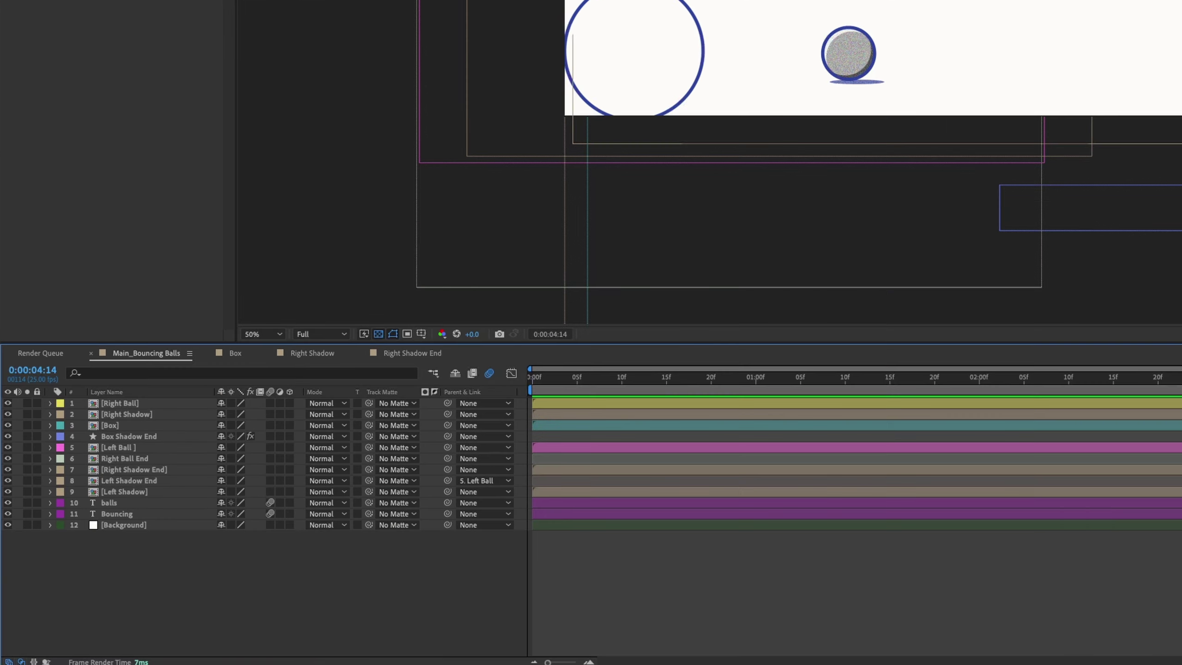
Step: Reveal Right Ball End's keyframes and separate the Position dimensions of the Right Shadow End layer
{"action": "left_click", "coordinate": [125, 459]}
{"action": "key", "text": "u"}
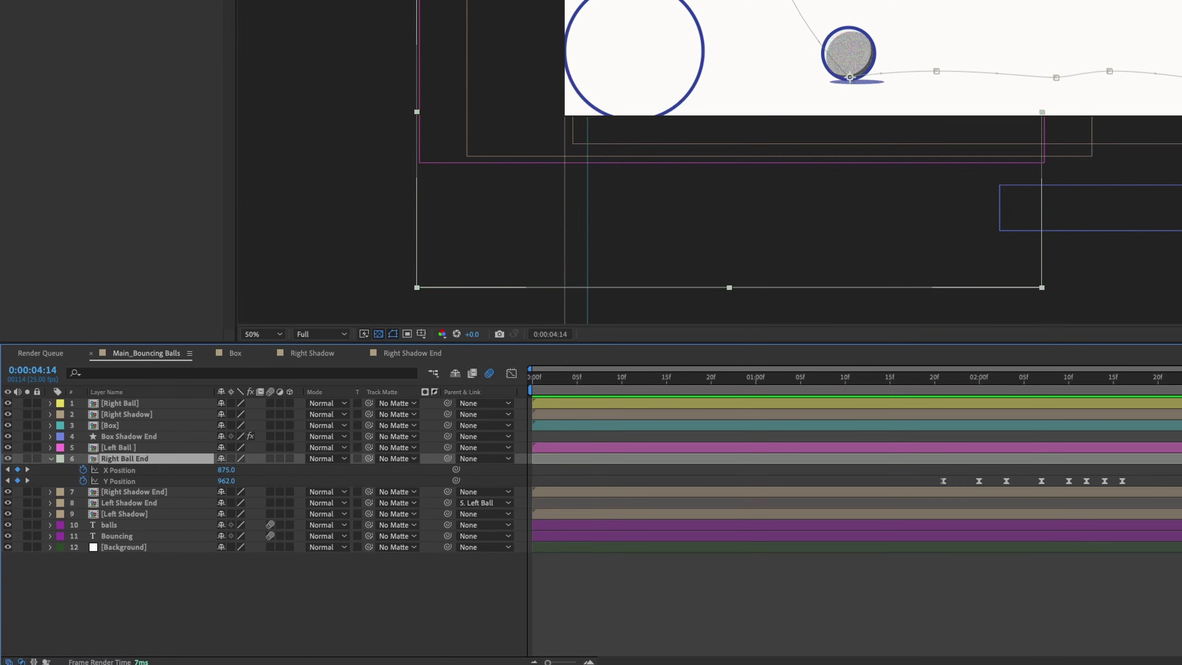
{"action": "left_click", "coordinate": [134, 491]}
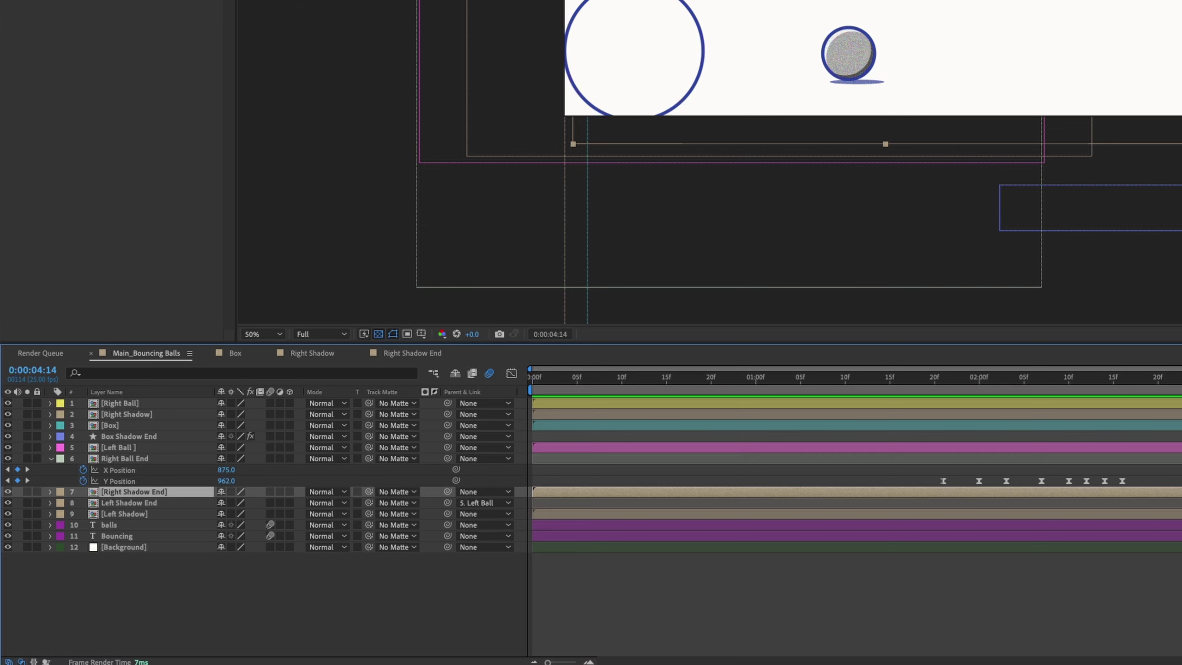
{"action": "key", "text": "p"}
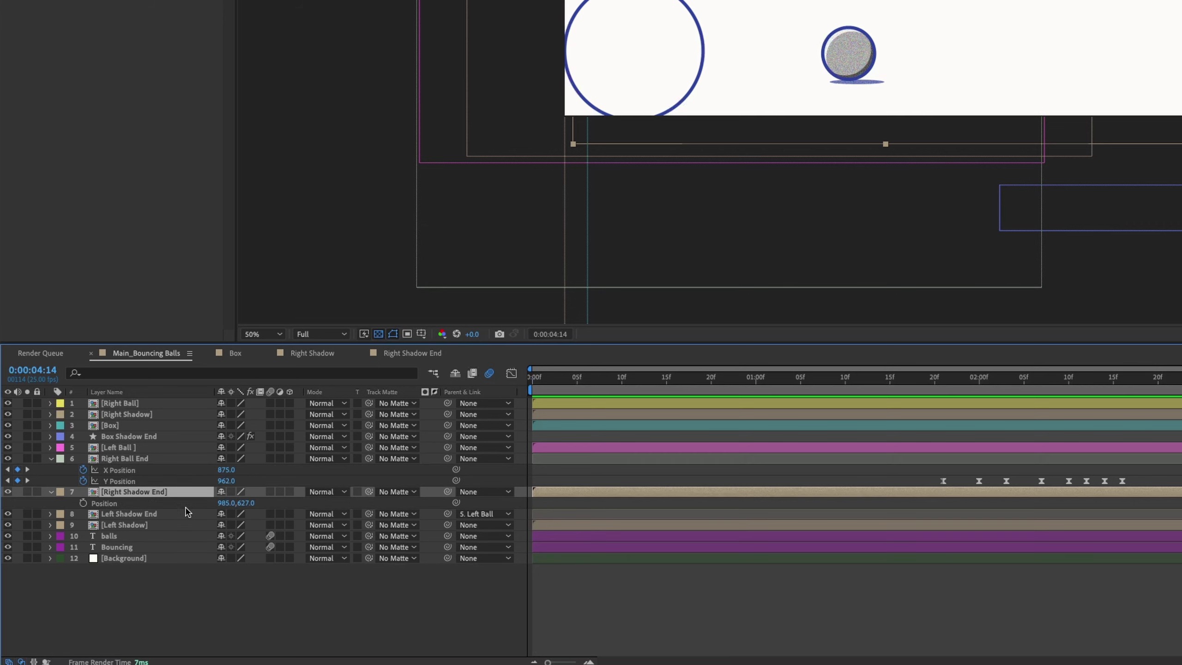
{"action": "right_click", "coordinate": [114, 504]}
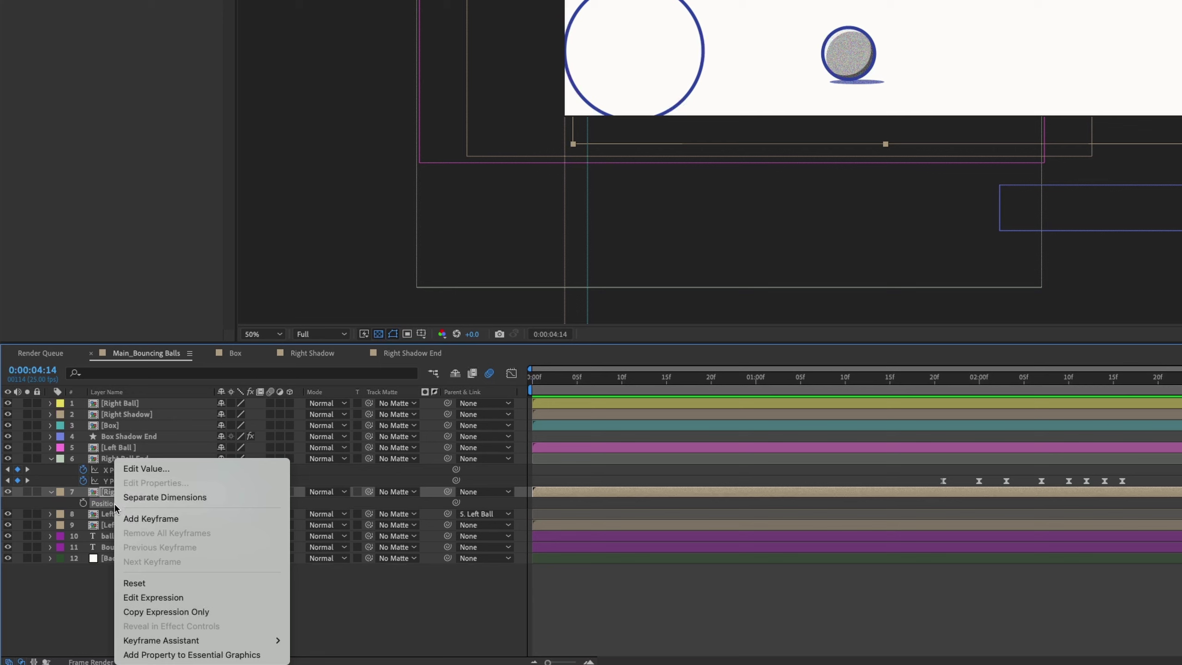
{"action": "left_click", "coordinate": [185, 497]}
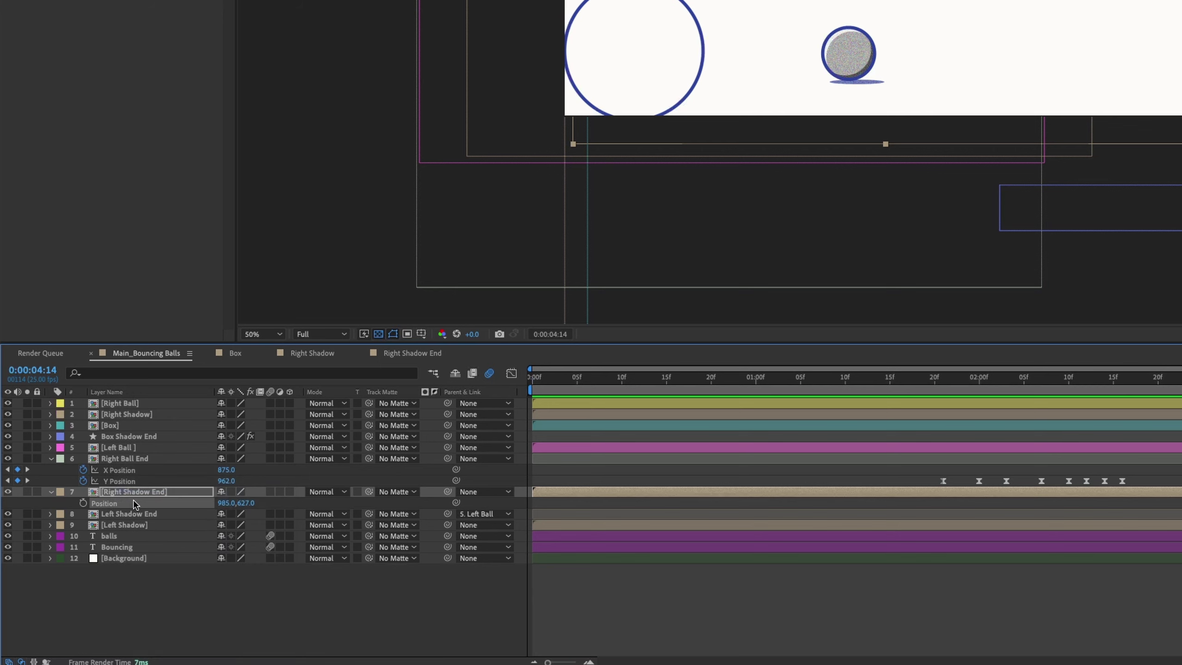
{"action": "left_click", "coordinate": [215, 646]}
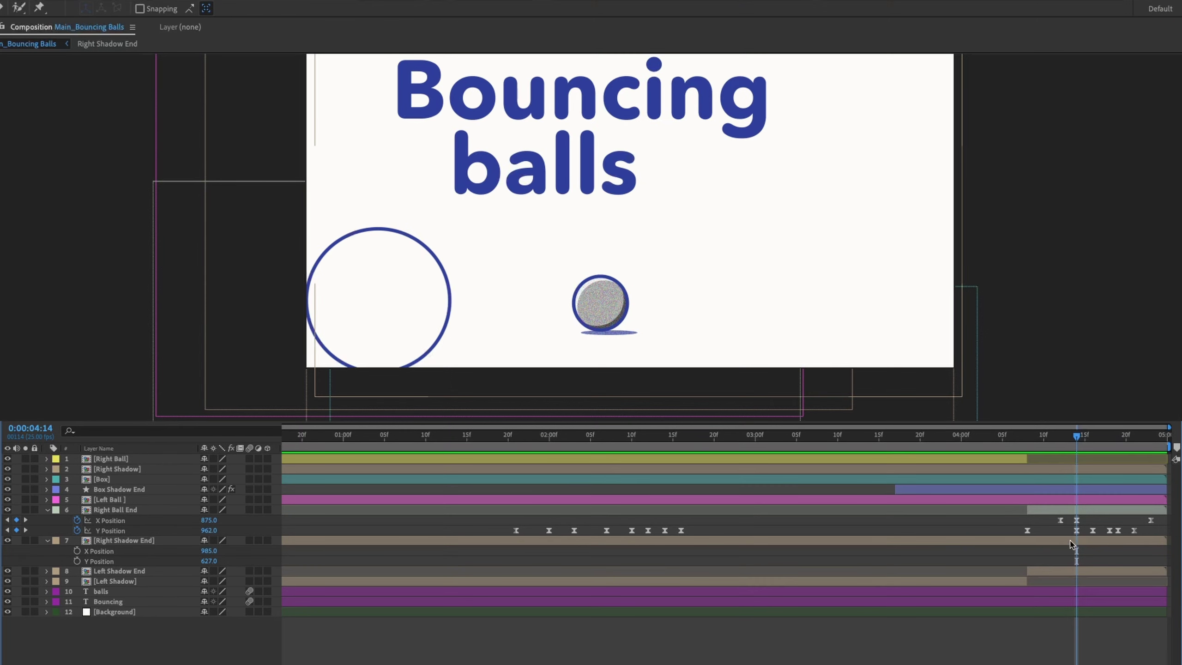
Step: Move the Right Shadow End layer's anchor point to the middle of the shadow ellipse
{"action": "left_click", "coordinate": [1067, 541]}
{"action": "key", "text": "y"}
{"action": "left_click_drag", "start_coordinate": [639, 216], "coordinate": [607, 335]}
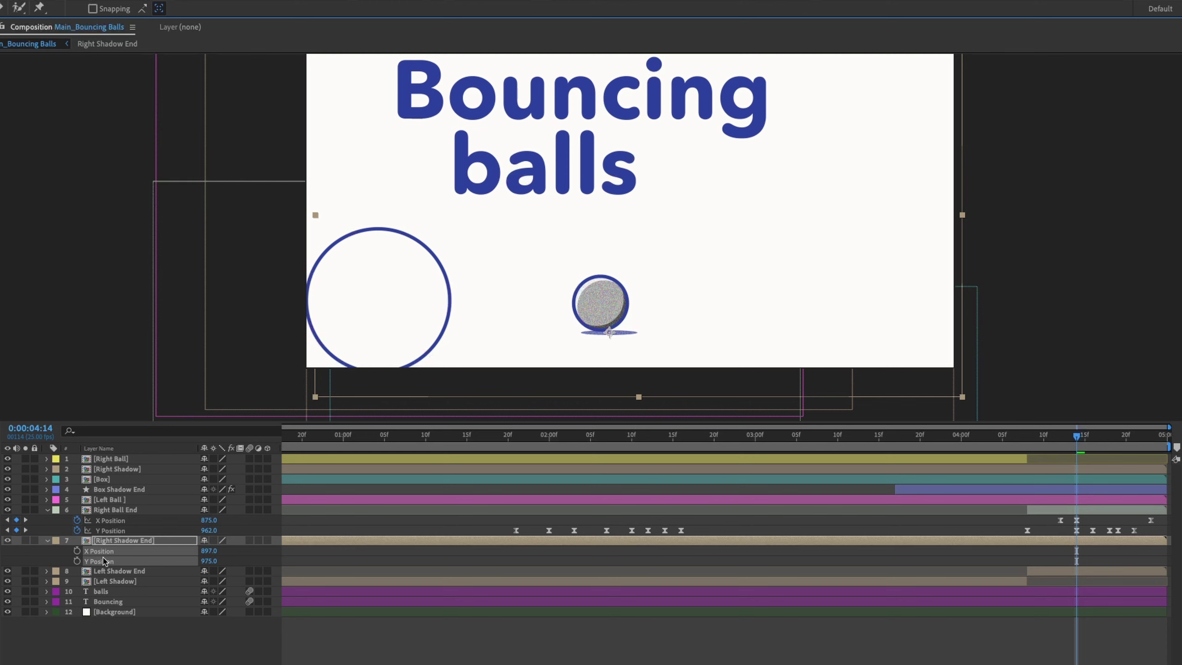
Step: Keyframe Right Shadow End's X Position at 0:00:04:14 and set it to about 2033 at 0:00:04:23, following the ball out of frame
{"action": "left_click", "coordinate": [114, 634]}
{"action": "left_click", "coordinate": [77, 551]}
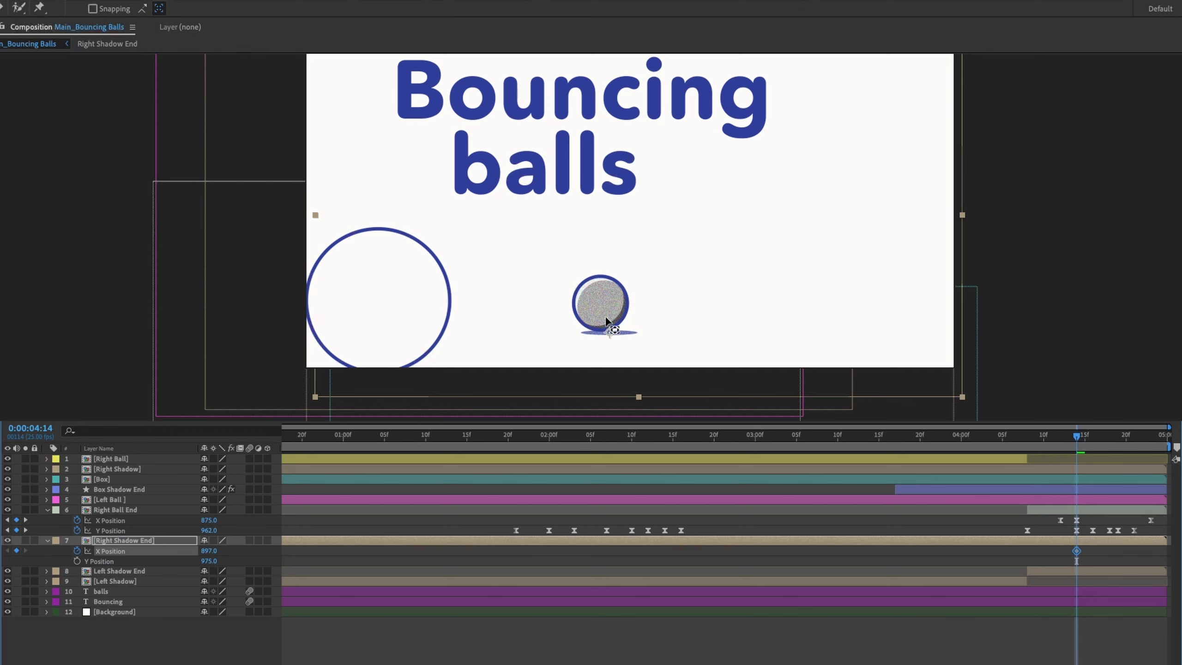
{"action": "key", "text": "v"}
{"action": "left_click_drag", "start_coordinate": [1073, 445], "coordinate": [1151, 444]}
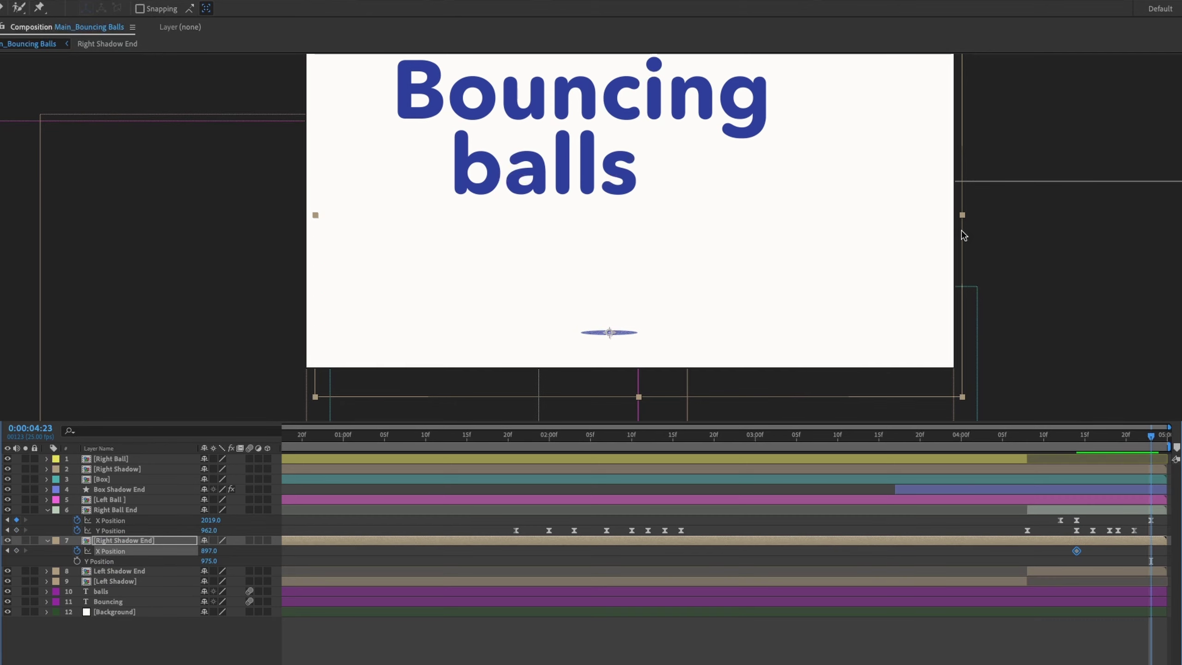
{"action": "left_click_drag", "start_coordinate": [205, 551], "coordinate": [657, 591]}
Step: Copy the easing of Right Ball End's last two X Position keyframes onto Right Shadow End's two X Position keyframes with EaseCopy
{"action": "left_click_drag", "start_coordinate": [1164, 519], "coordinate": [1069, 520]}
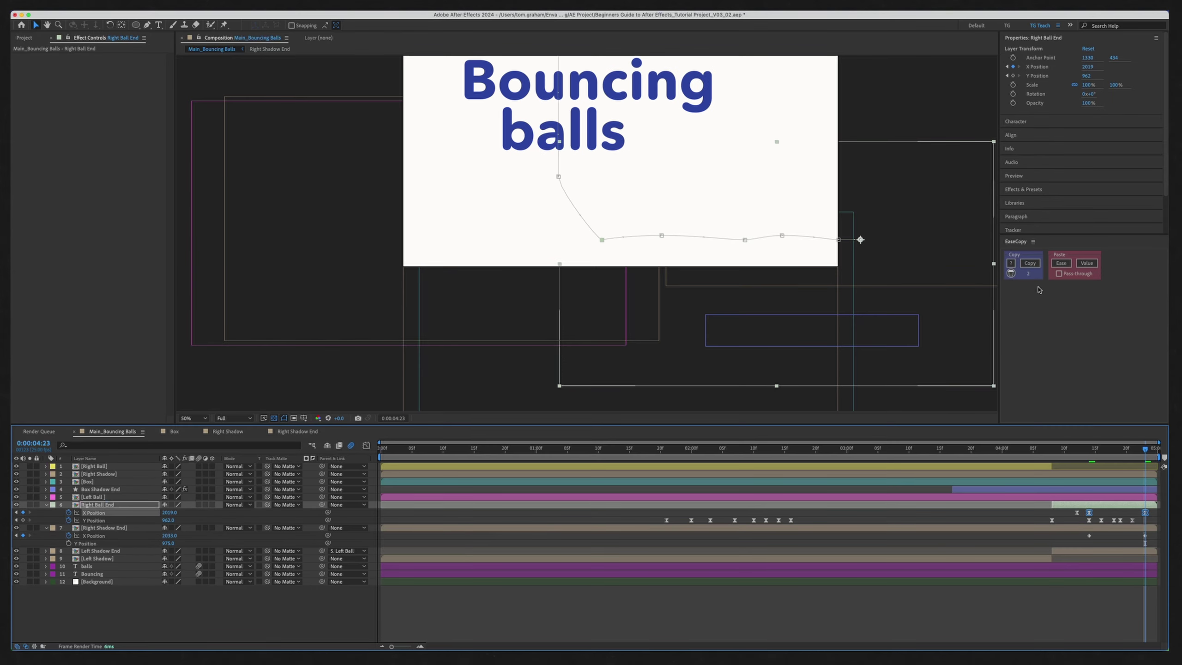
{"action": "left_click", "coordinate": [1030, 264]}
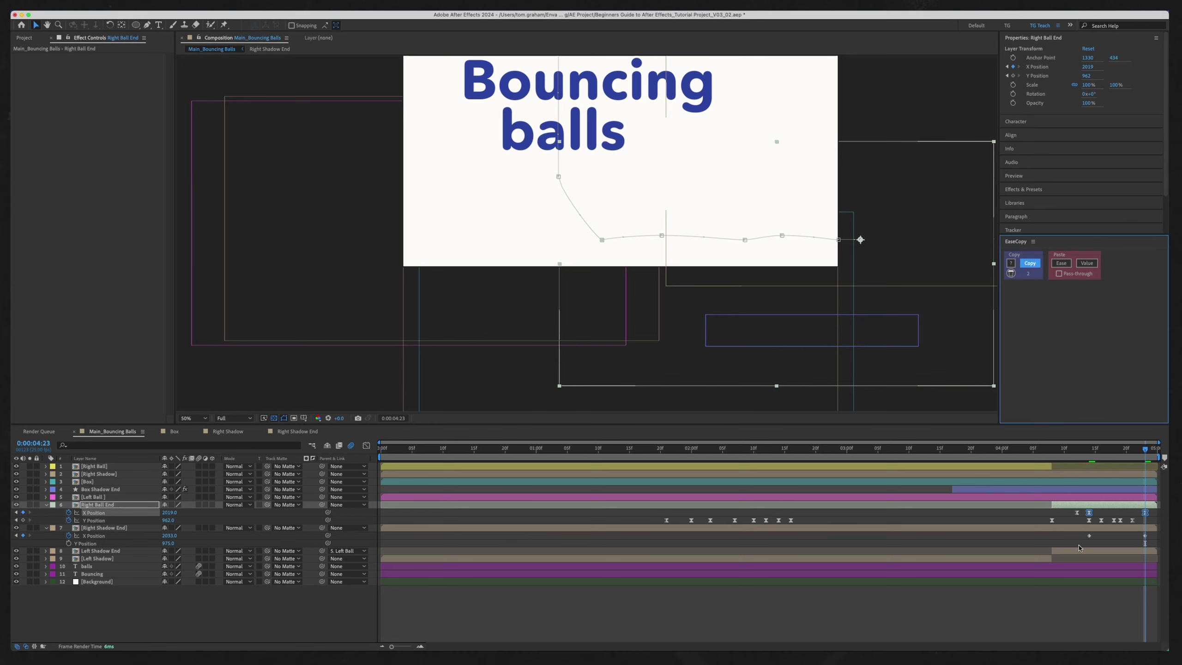
{"action": "left_click_drag", "start_coordinate": [1076, 545], "coordinate": [1156, 532]}
{"action": "left_click", "coordinate": [1063, 263]}
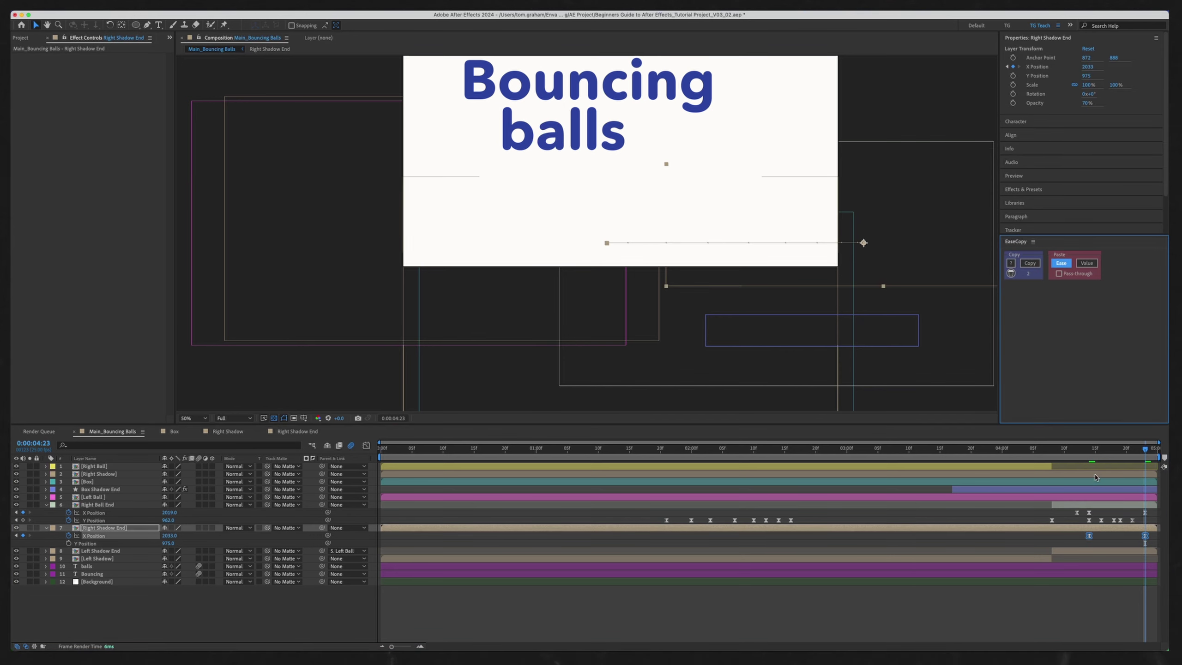
{"action": "key", "text": "space"}
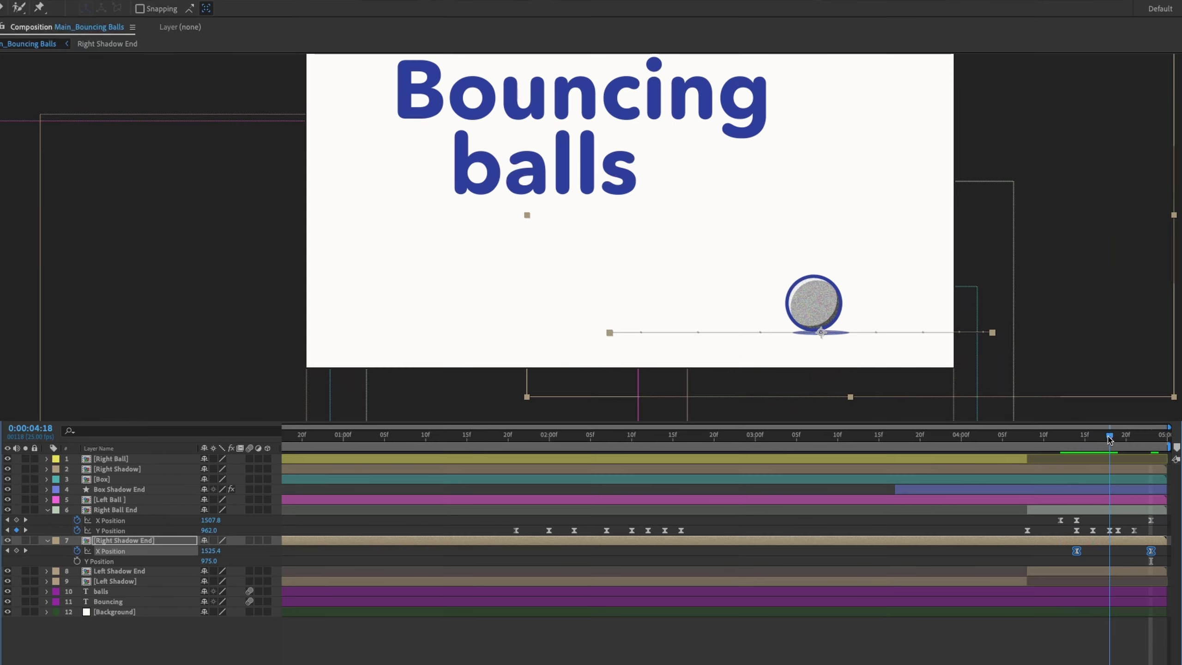
{"action": "left_click_drag", "start_coordinate": [1108, 437], "coordinate": [1077, 447]}
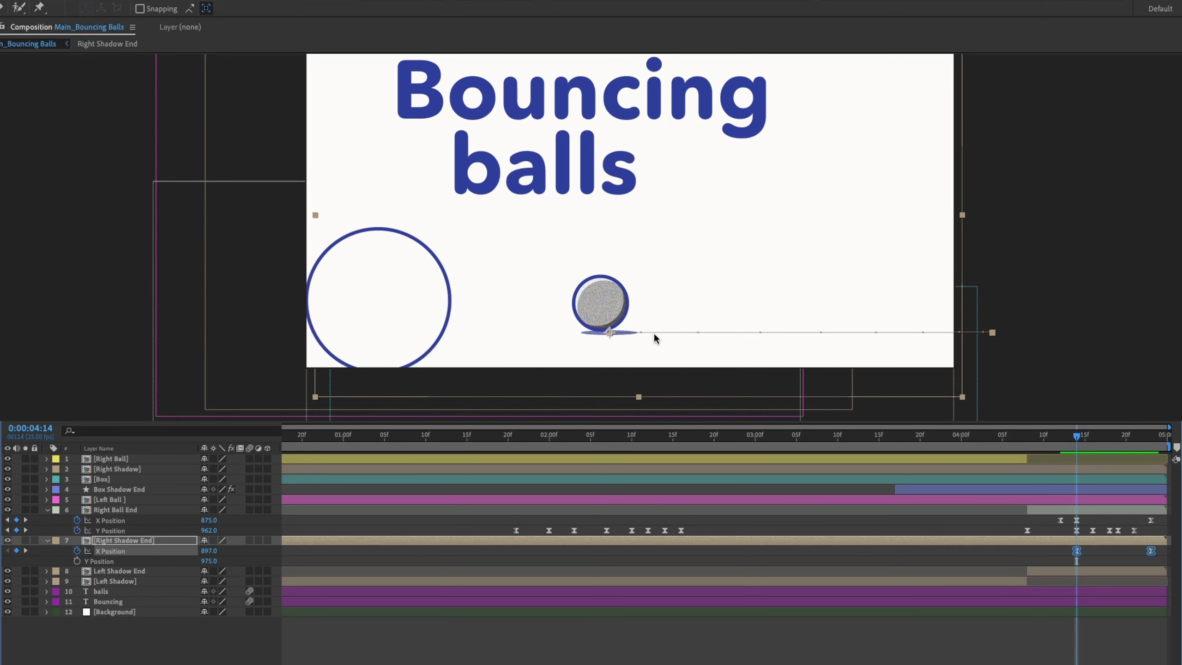
Step: Keyframe Right Shadow End's X Position under the falling ball at 0:00:04:13, and at 680 on 0:00:04:12
{"action": "left_click_drag", "start_coordinate": [1076, 437], "coordinate": [1047, 439]}
{"action": "key", "text": "space"}
{"action": "key", "text": "space"}
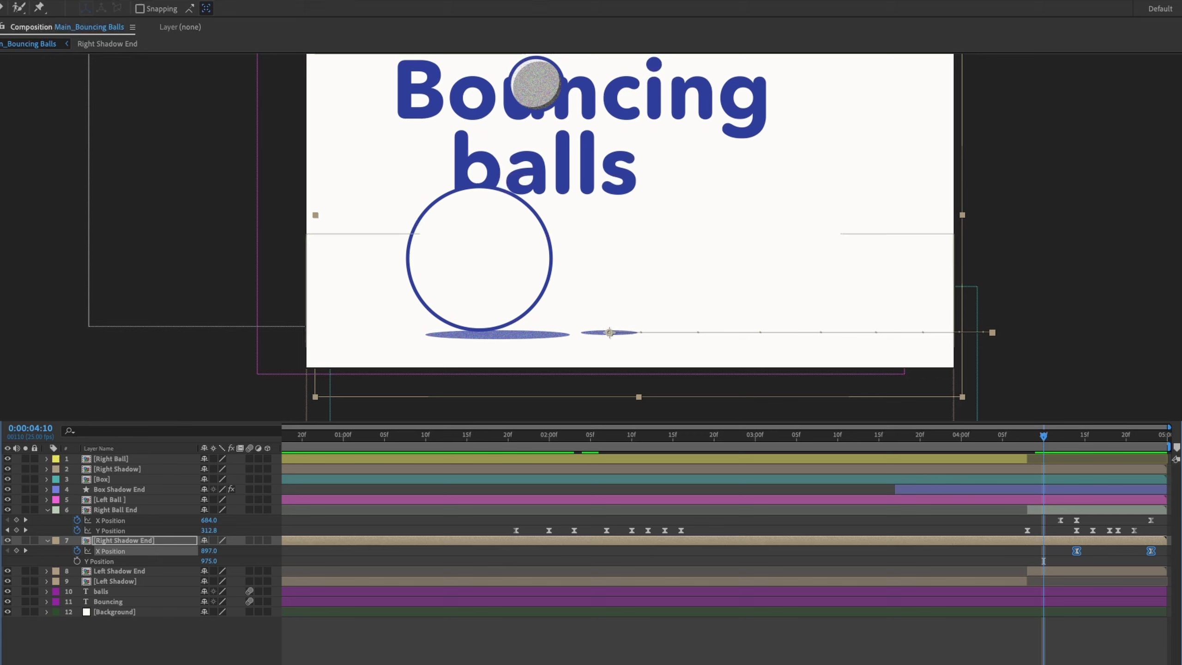
{"action": "left_click_drag", "start_coordinate": [1041, 438], "coordinate": [1077, 439]}
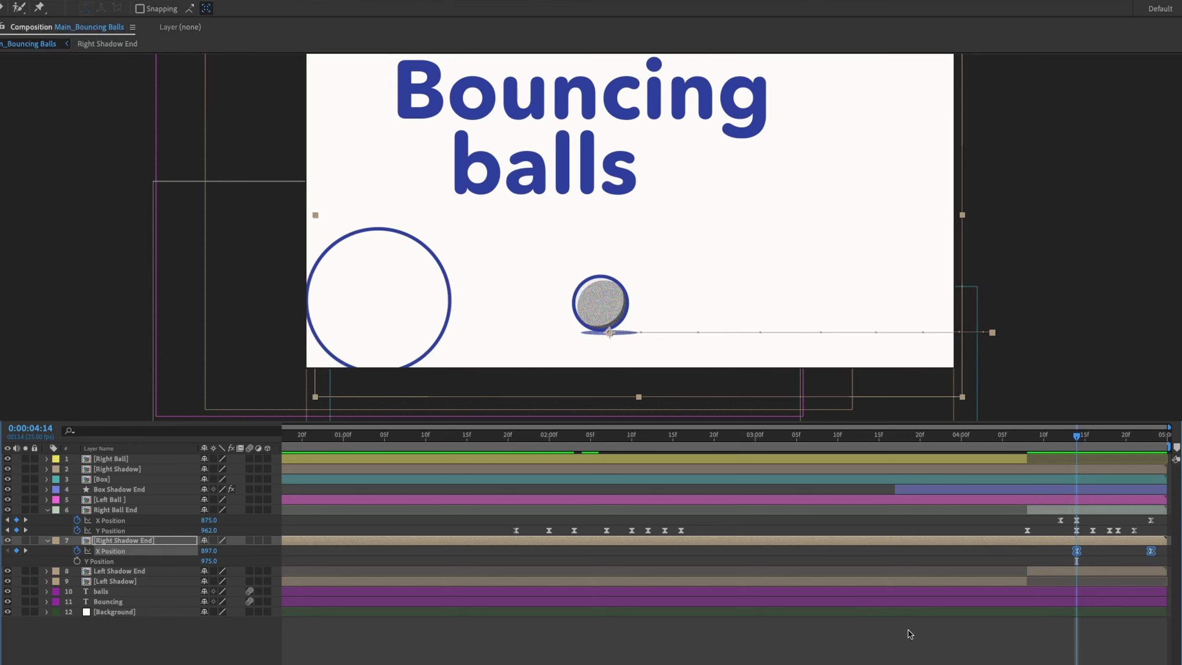
{"action": "key", "text": "Page_Up"}
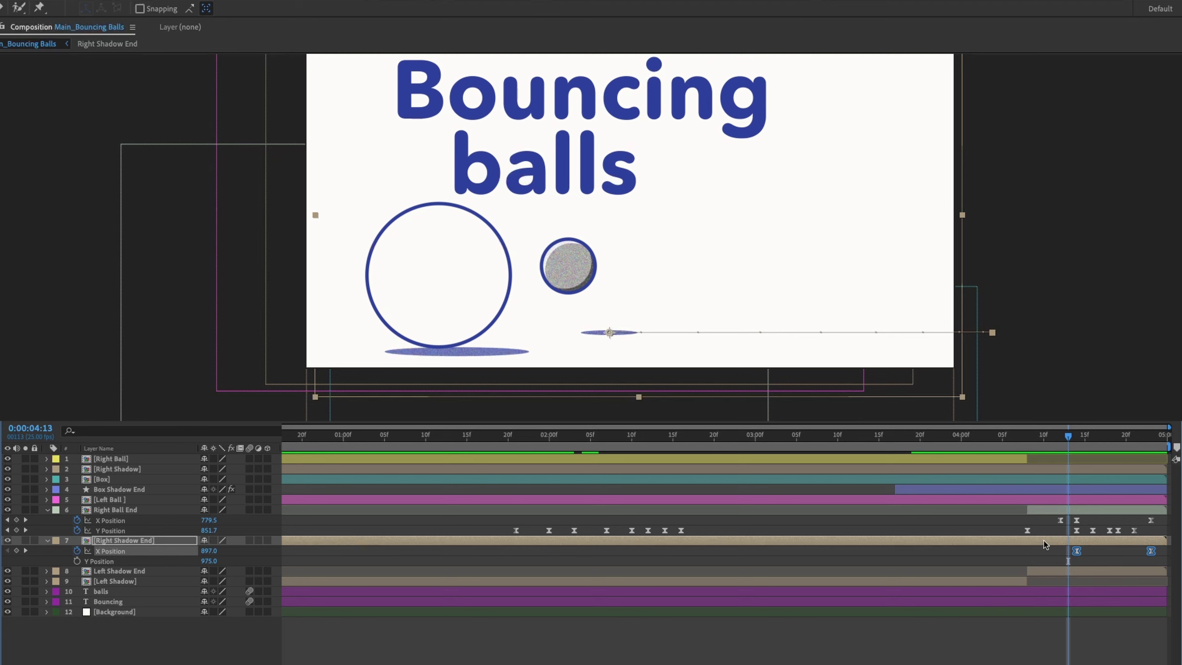
{"action": "left_click_drag", "start_coordinate": [207, 552], "coordinate": [139, 559]}
{"action": "key", "text": "Page_Up"}
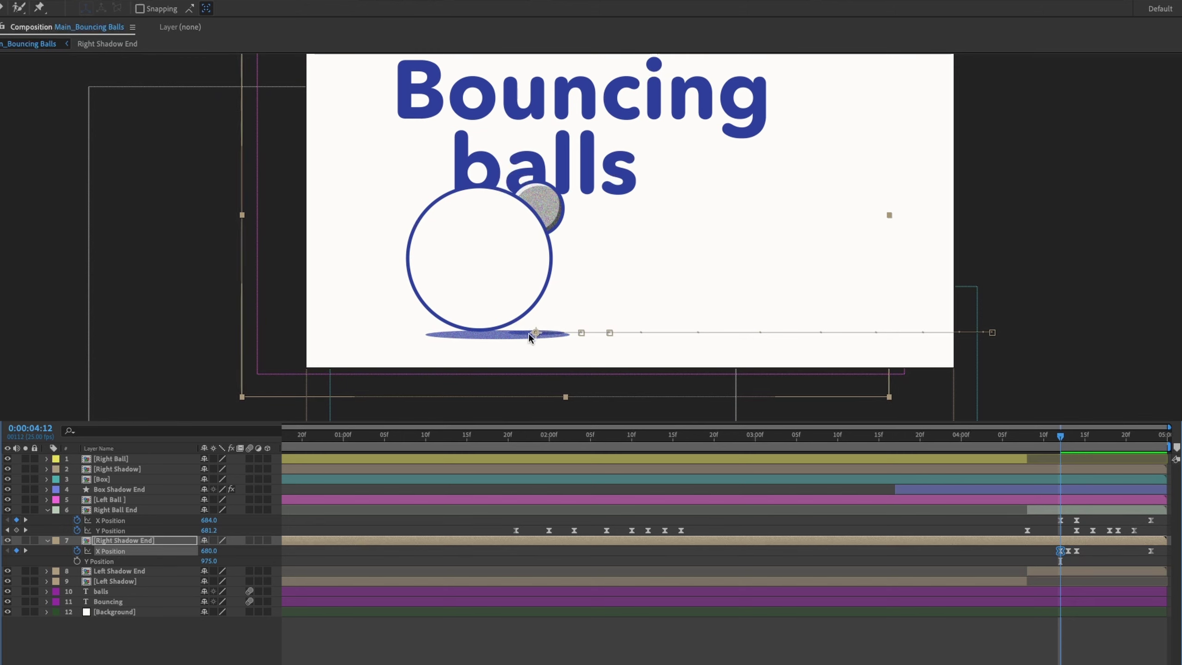
{"action": "left_click", "coordinate": [1073, 634]}
{"action": "mouse_move", "coordinate": [1059, 441]}
{"action": "left_mouse_down"}
{"action": "mouse_move", "coordinate": [1076, 438]}
{"action": "mouse_move", "coordinate": [1044, 442]}
{"action": "left_mouse_up"}
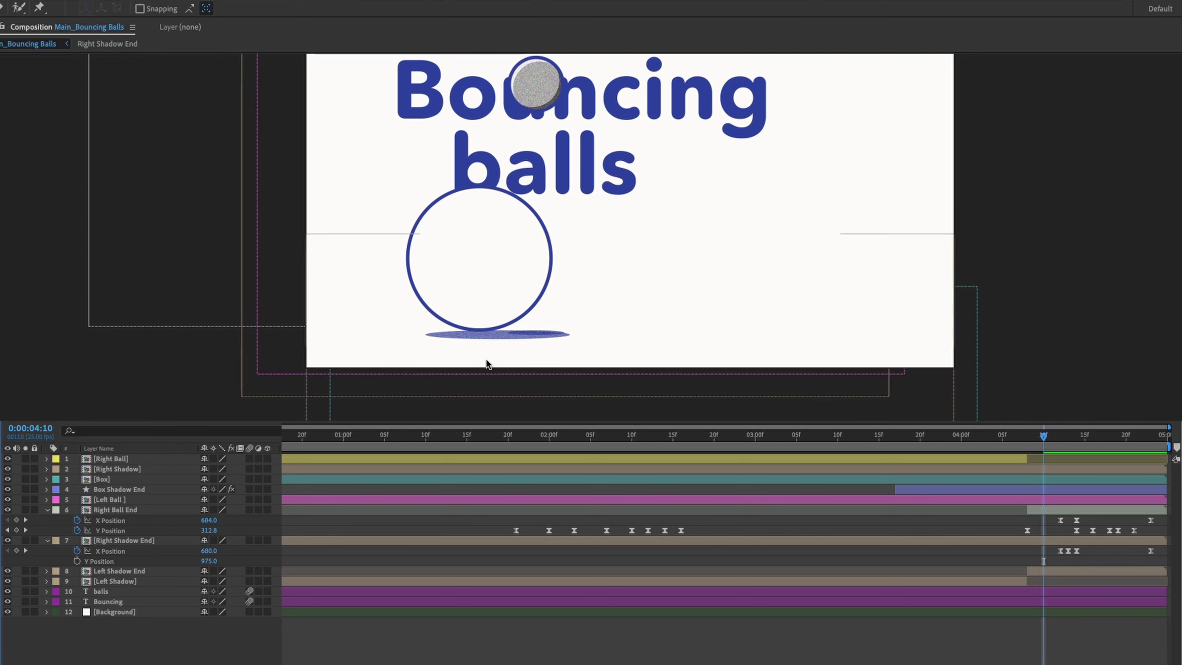
{"action": "left_click_drag", "start_coordinate": [1044, 438], "coordinate": [1080, 438]}
Step: Collapse all layers' properties, reveal Right Shadow End's Scale and keyframe it at 100% on 0:00:04:14
{"action": "key", "text": "ctrl+a"}
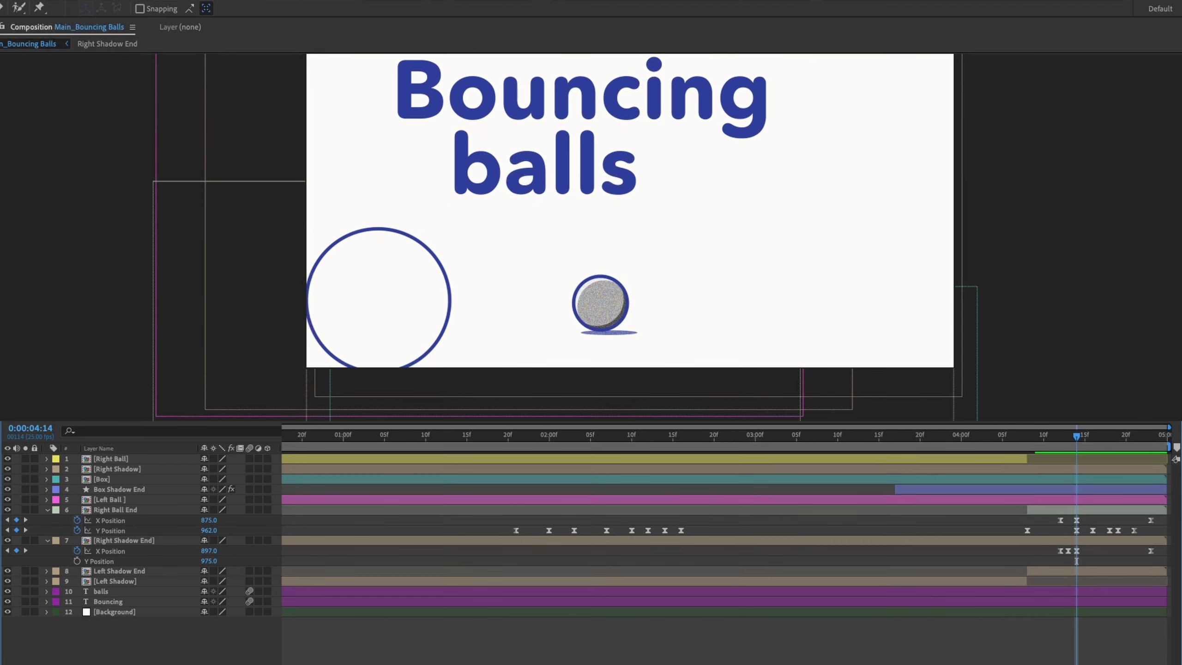
{"action": "key", "text": "s"}
{"action": "key", "text": "s"}
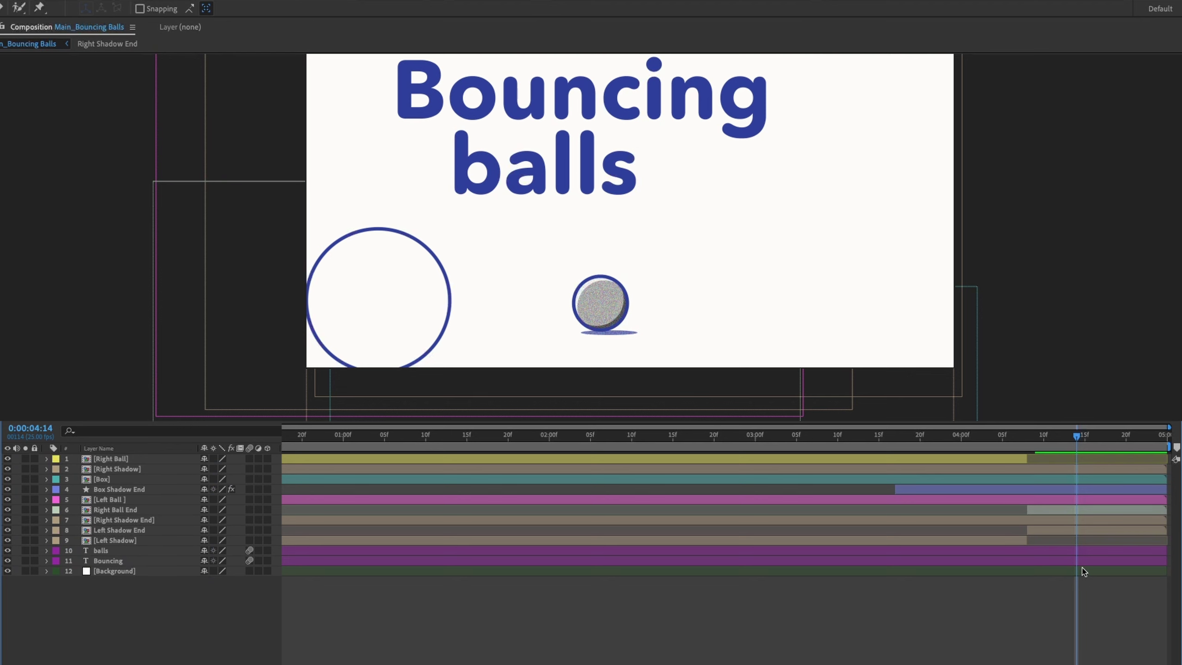
{"action": "left_click", "coordinate": [1084, 520]}
{"action": "key", "text": "s"}
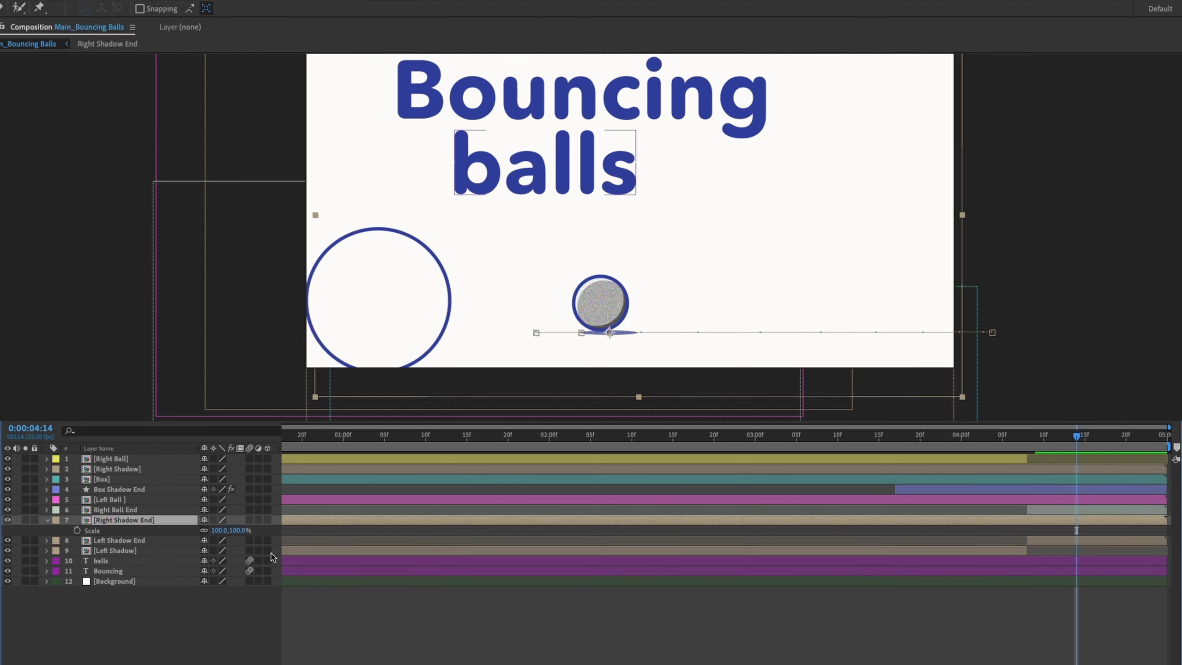
{"action": "left_click", "coordinate": [77, 532]}
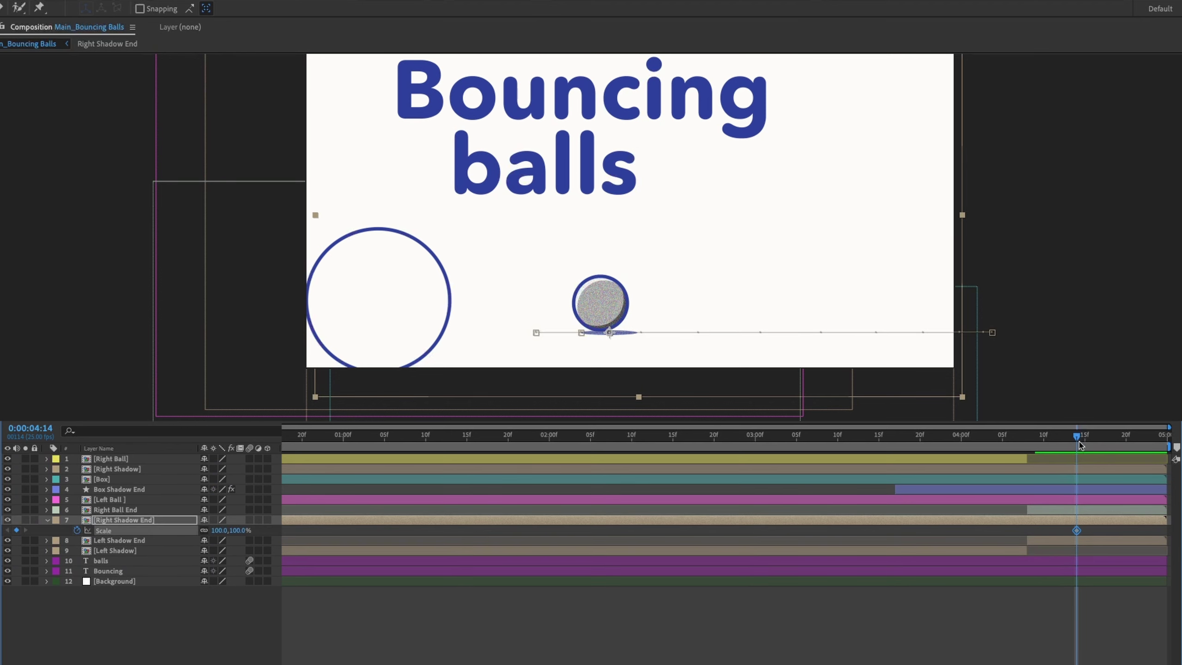
Step: Set Right Shadow End's Scale to 80% at 0:00:04:12 and 0% at 0:00:04:07
{"action": "left_click_drag", "start_coordinate": [1076, 440], "coordinate": [1061, 440]}
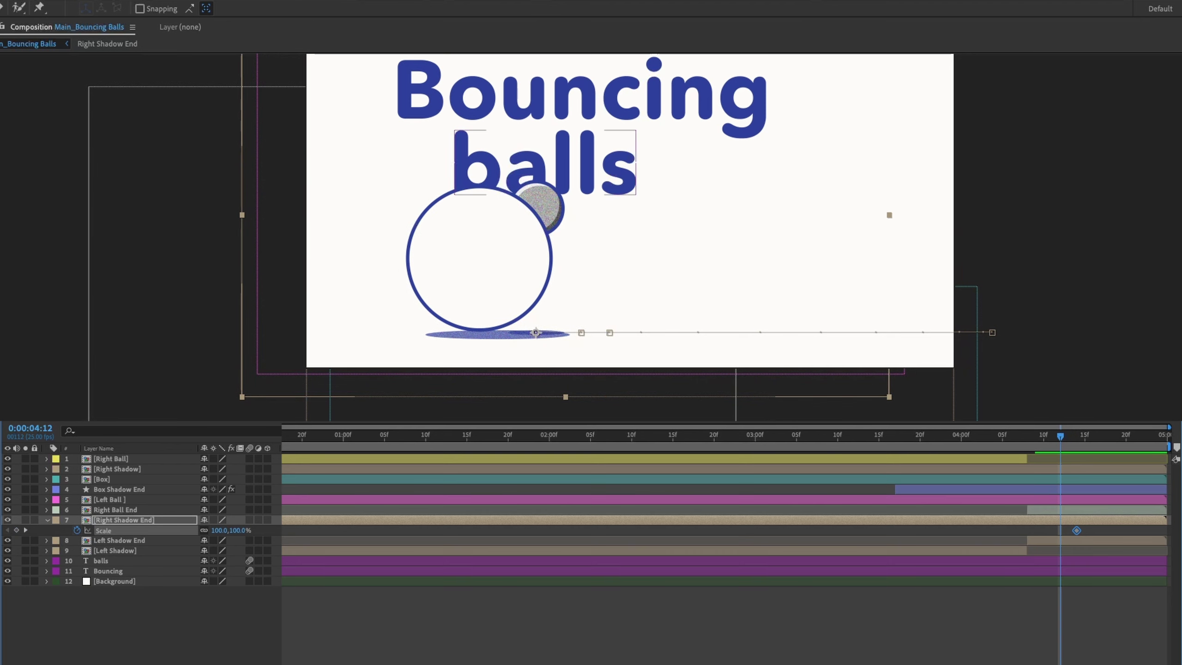
{"action": "left_click", "coordinate": [224, 533]}
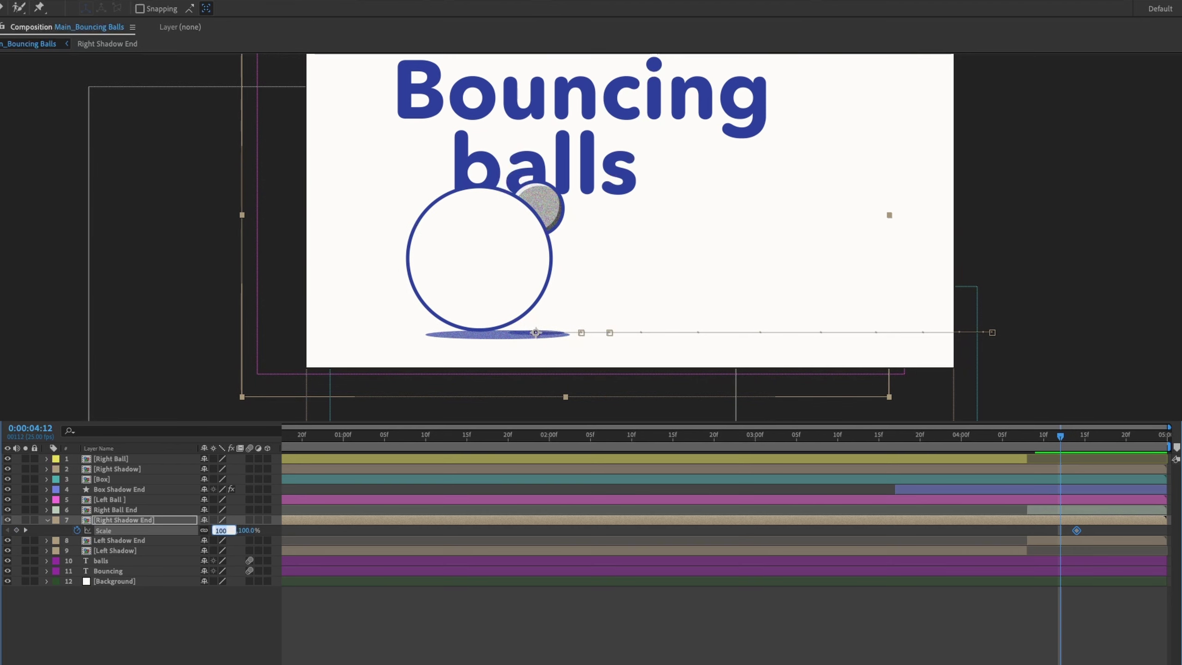
{"action": "key", "text": "Return"}
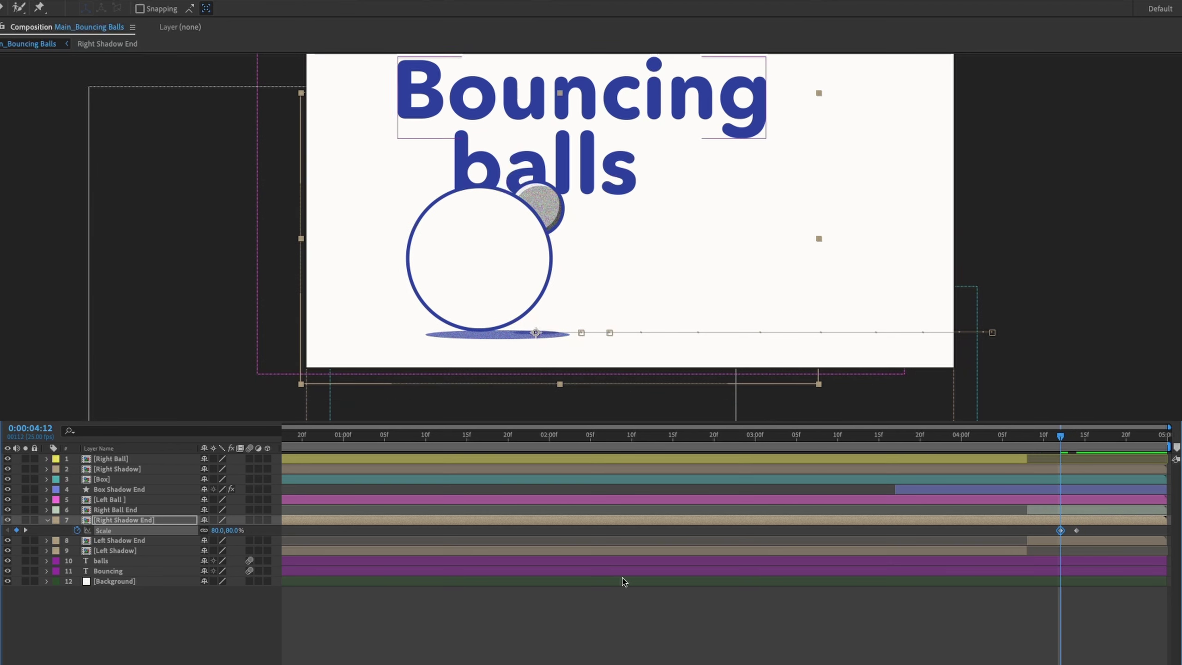
{"action": "left_click_drag", "start_coordinate": [755, 269], "coordinate": [715, 417]}
{"action": "left_click_drag", "start_coordinate": [1059, 442], "coordinate": [1018, 450]}
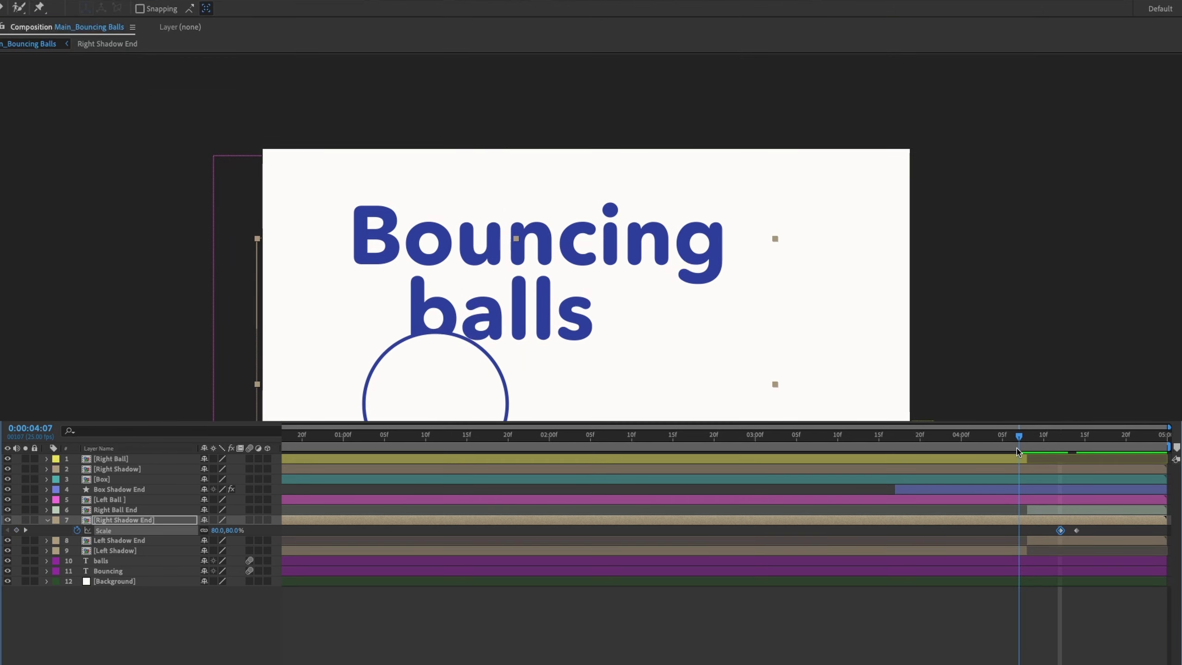
{"action": "left_click", "coordinate": [218, 532]}
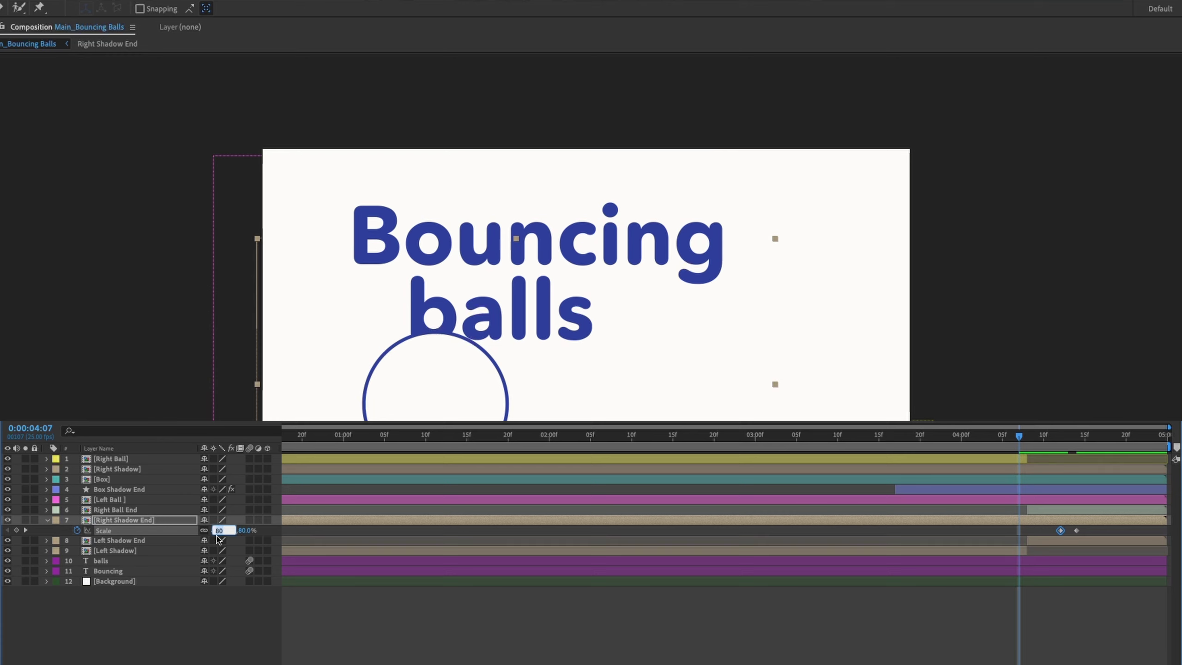
{"action": "key", "text": "Return"}
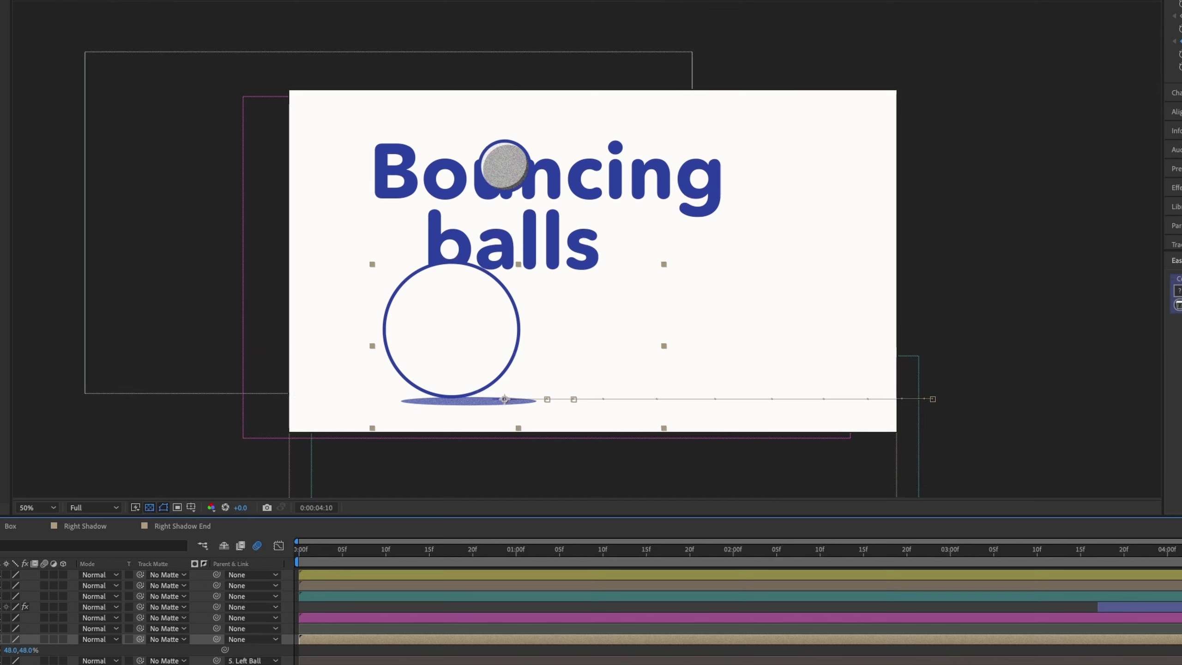
Step: Preview the animation and examine the frames from 0:00:04:00 to 0:00:04:10, comparing the falling ball with its growing shadow and the title text
{"action": "key", "text": "space"}
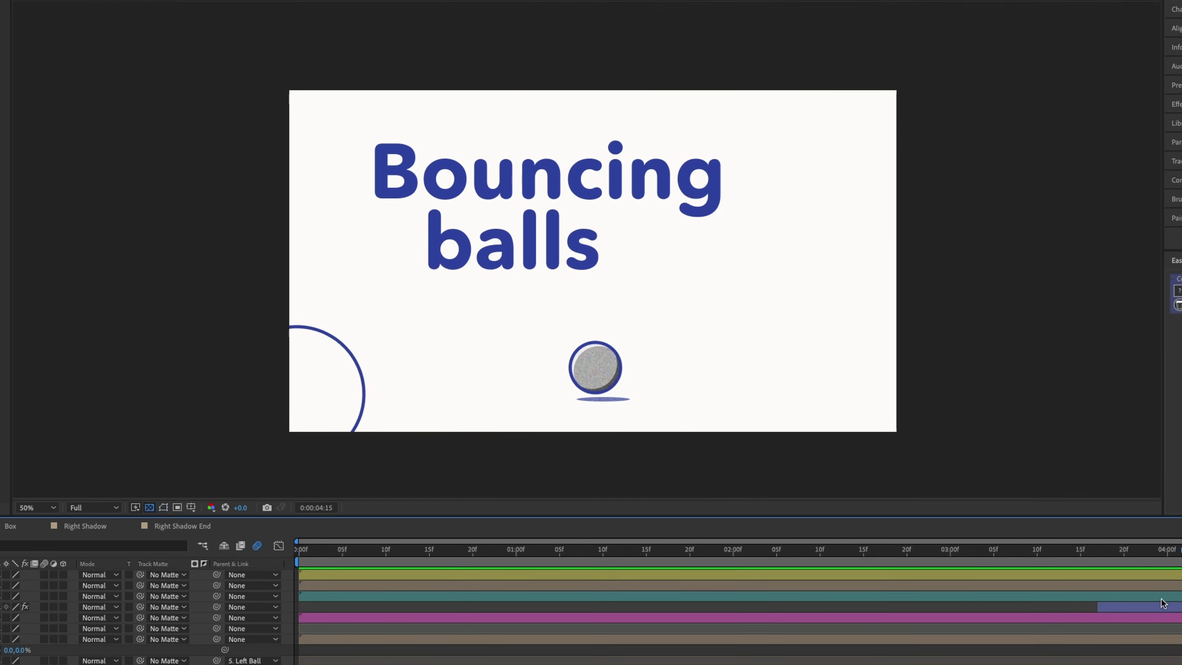
{"action": "left_click", "coordinate": [1124, 550]}
{"action": "key", "text": "space"}
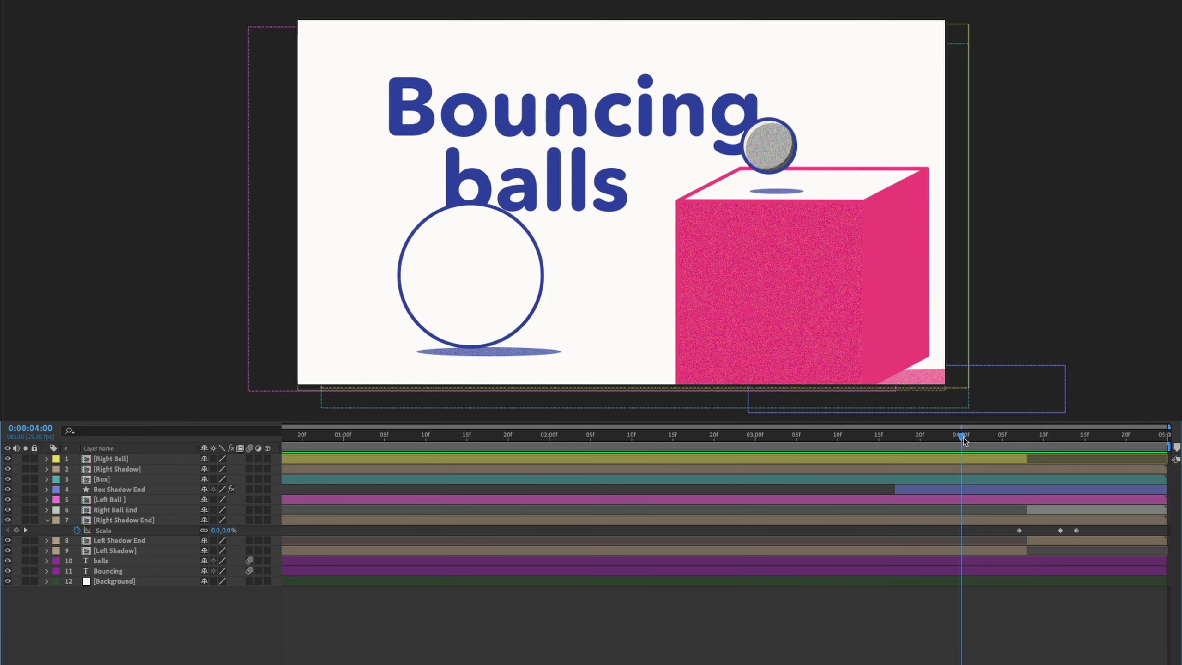
{"action": "left_click_drag", "start_coordinate": [958, 437], "coordinate": [1044, 437]}
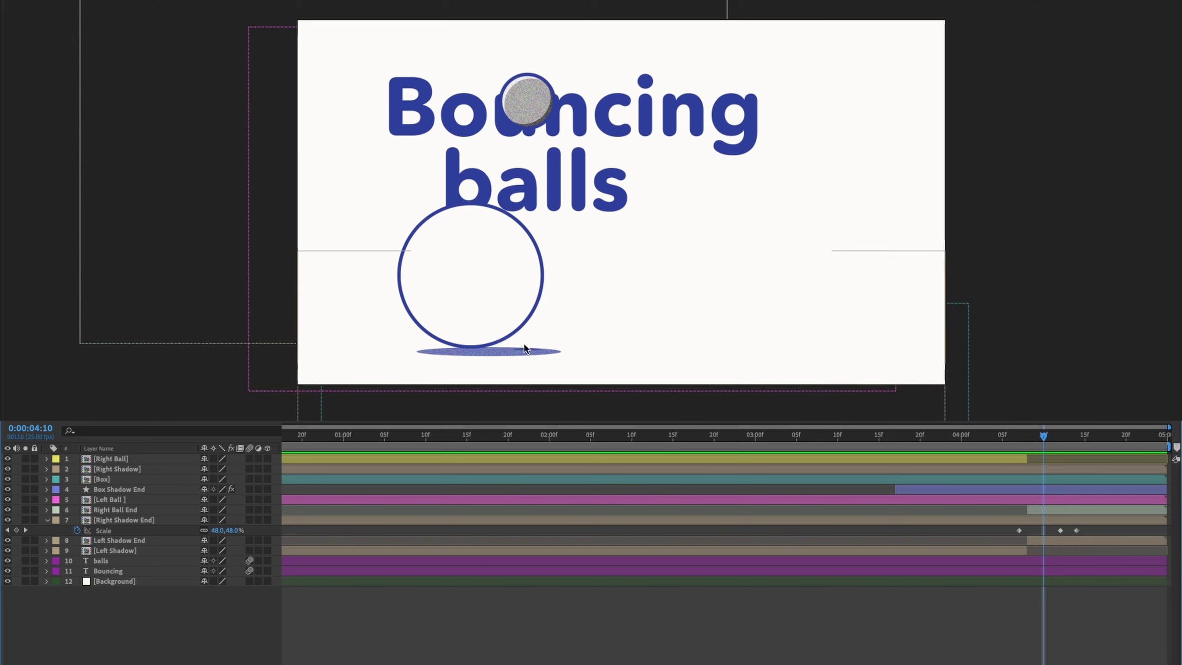
{"action": "left_click", "coordinate": [578, 180]}
{"action": "left_click", "coordinate": [581, 117]}
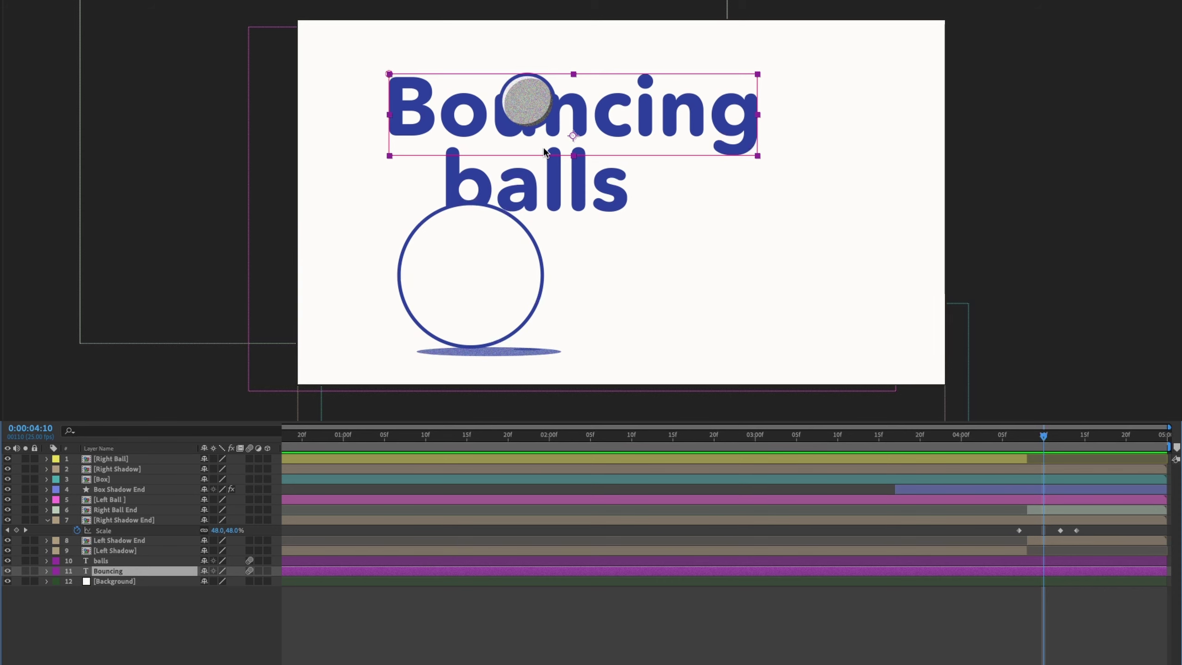
{"action": "left_click_drag", "start_coordinate": [1044, 440], "coordinate": [1017, 454]}
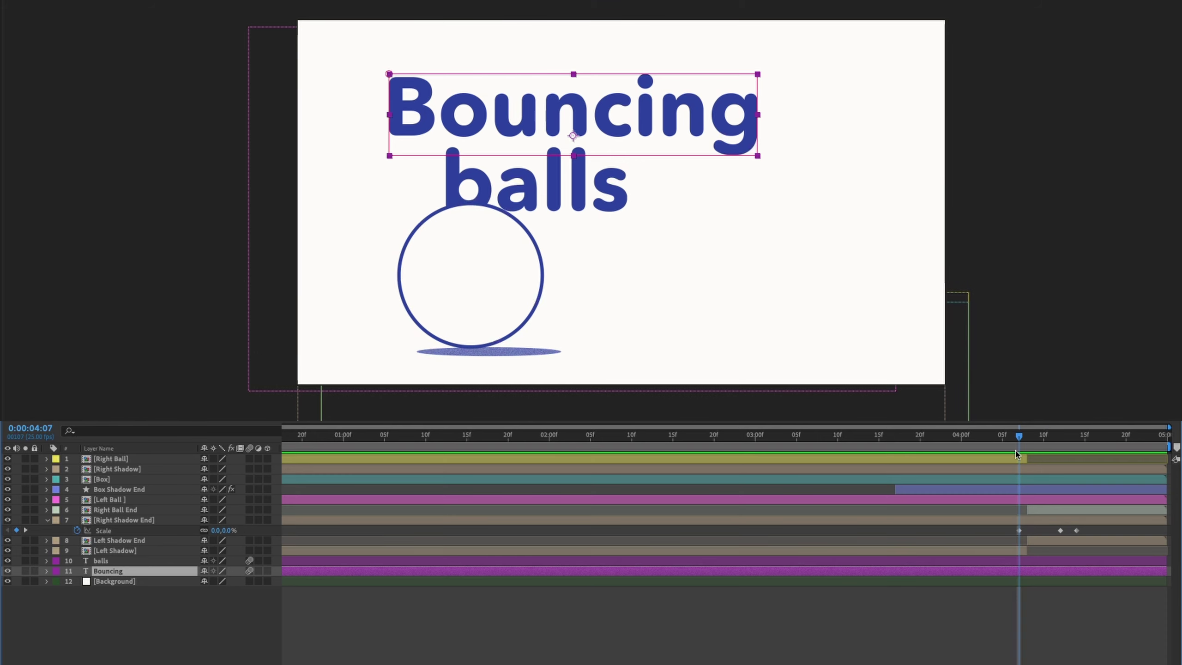